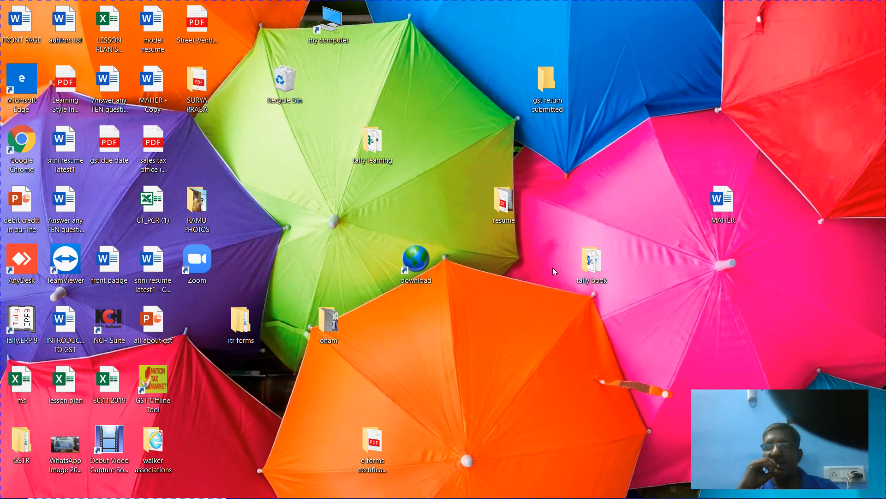
- Switch between the Tally.ERP 9 and hw 1 Excel windows, ending on Tally's Kaveri Super Market company
mouse_move(612, 498)
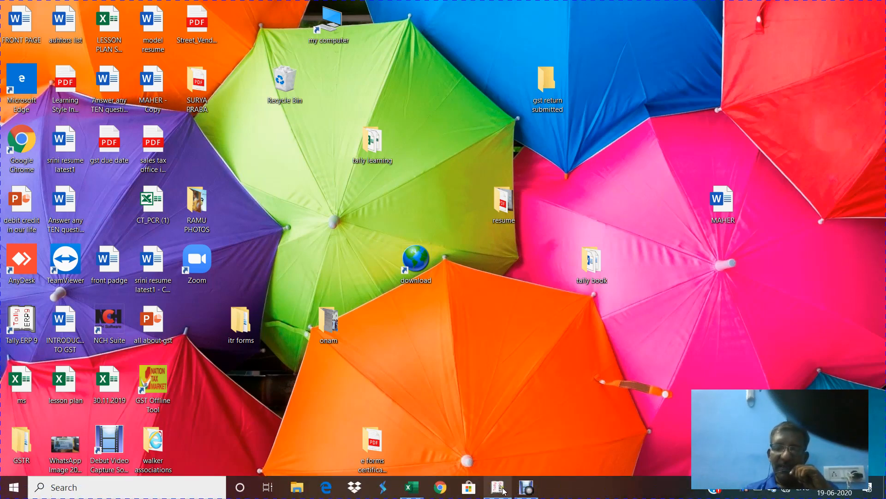
mouse_move(498, 489)
click(503, 444)
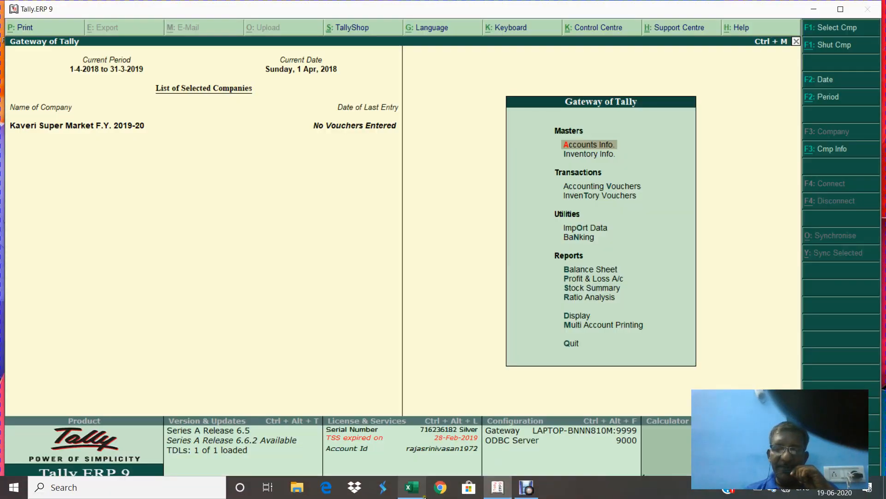
mouse_move(412, 489)
click(410, 435)
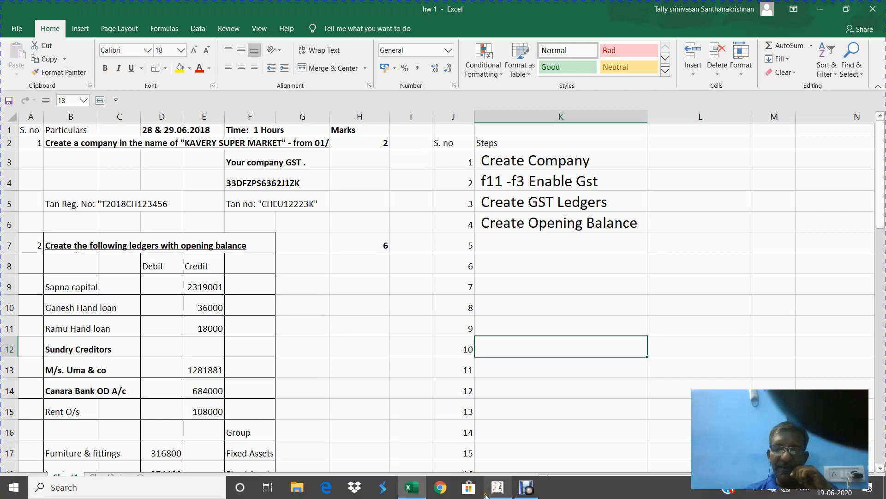
mouse_move(494, 487)
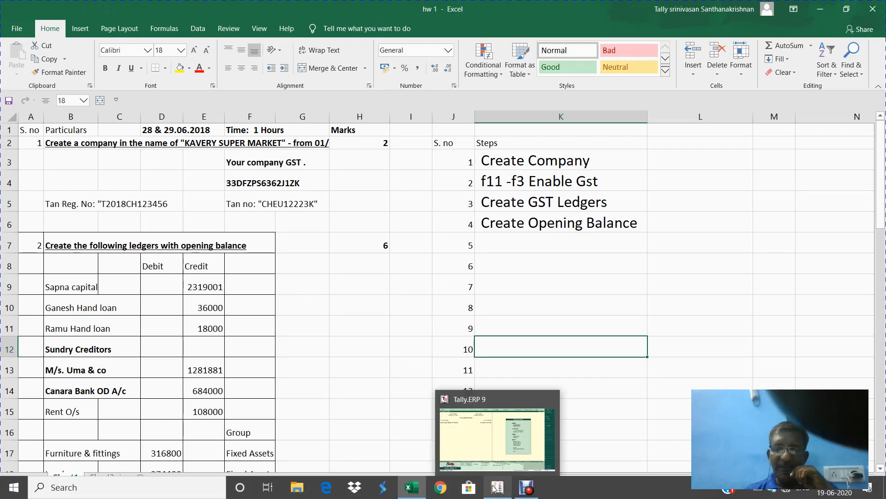
click(494, 430)
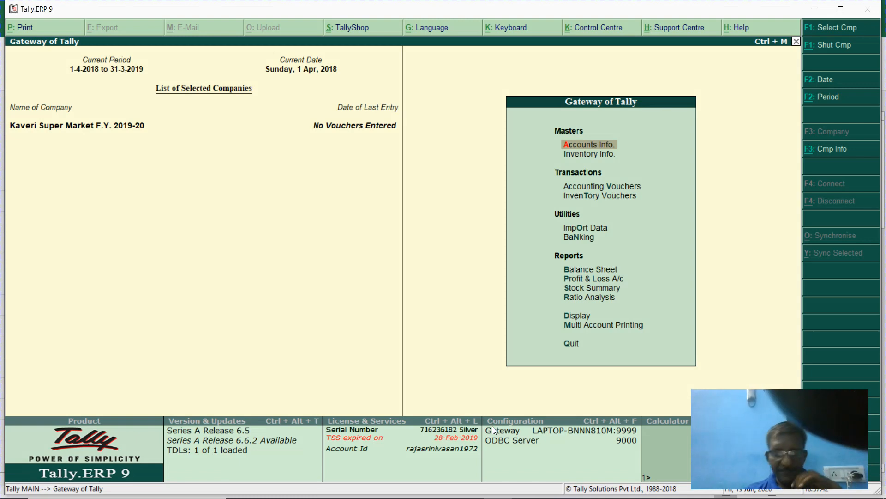
- In the Excel list, enter step 5 'Create Unit of measurement' in K7, then return to Tally
key(alt+Tab)
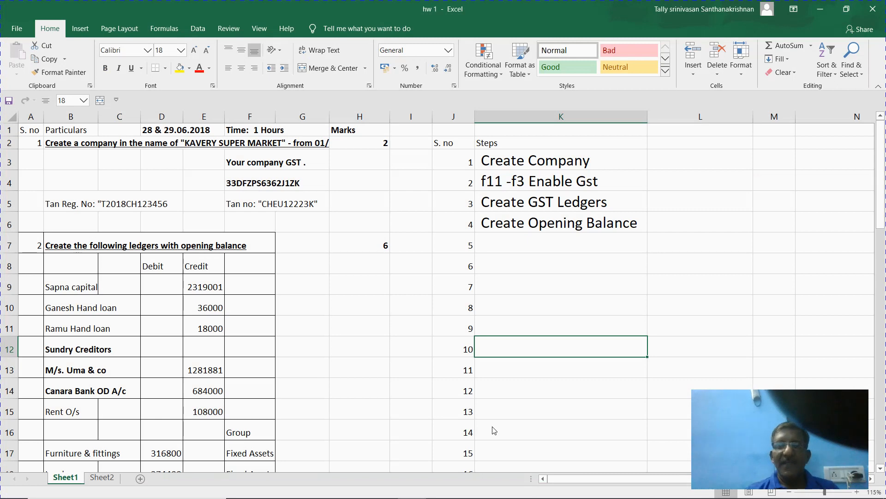
key(Up)
key(Up)
key(Up)
key(Up)
key(Up)
key(Up)
key(Up)
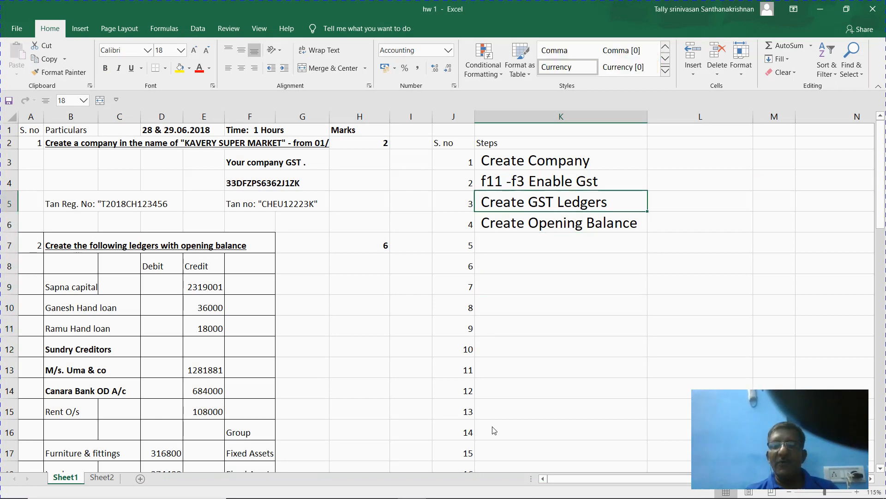
key(Down)
key(Down)
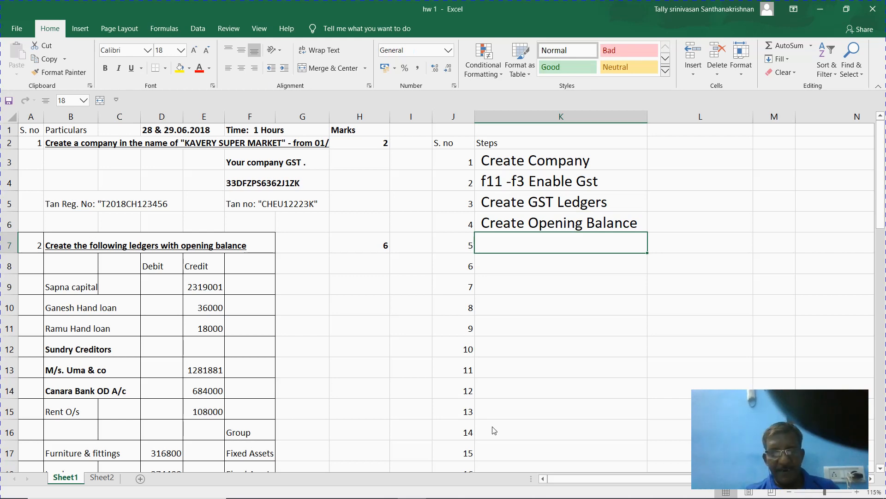
text(Create U)
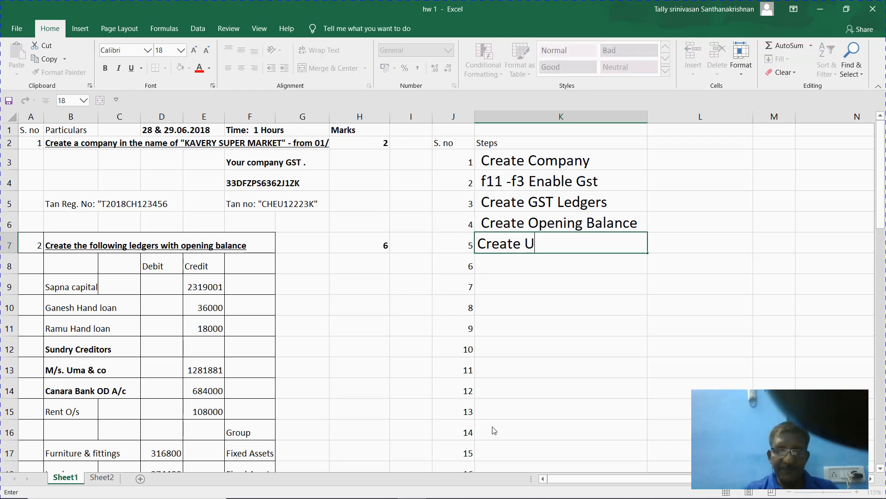
text(nit of mea)
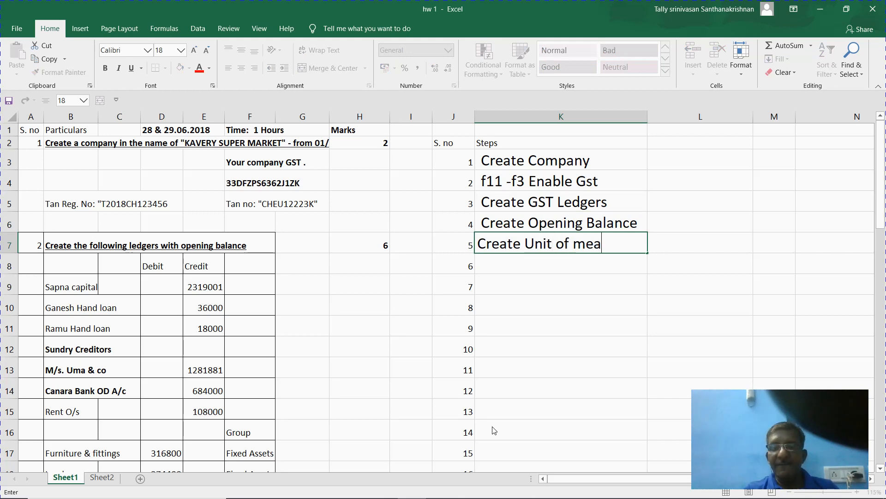
text(surement)
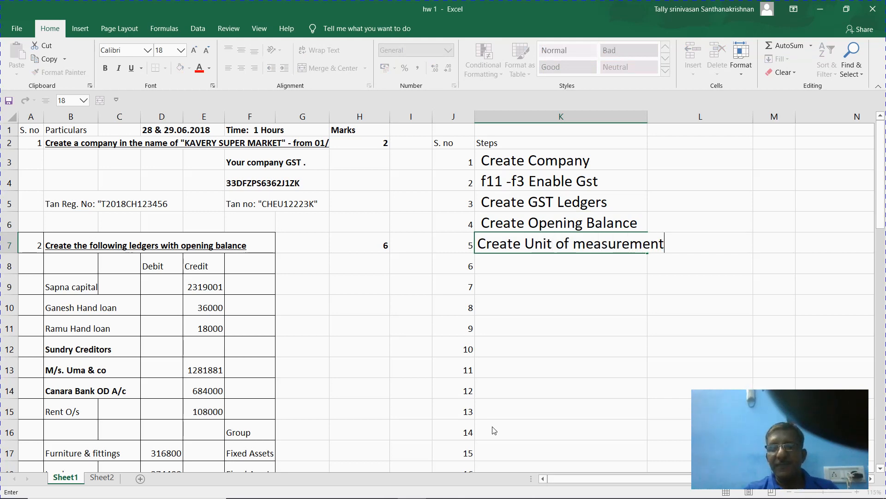
key(Return)
key(Up)
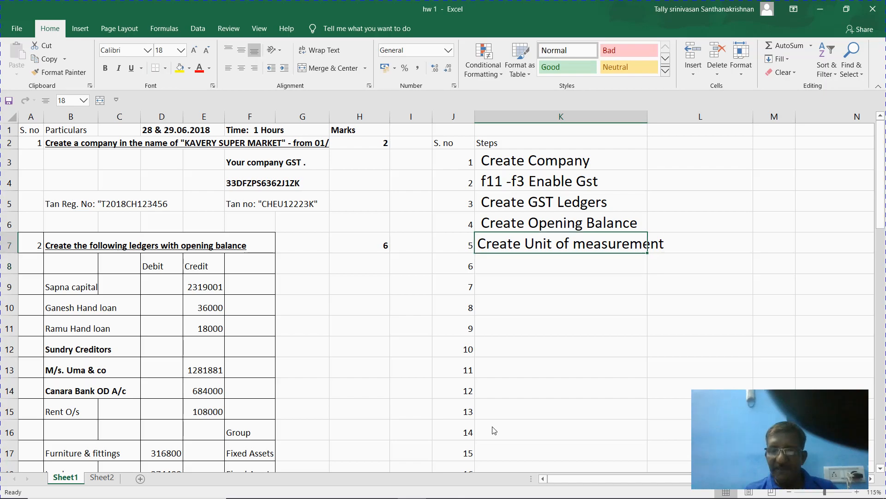
key(alt+Tab)
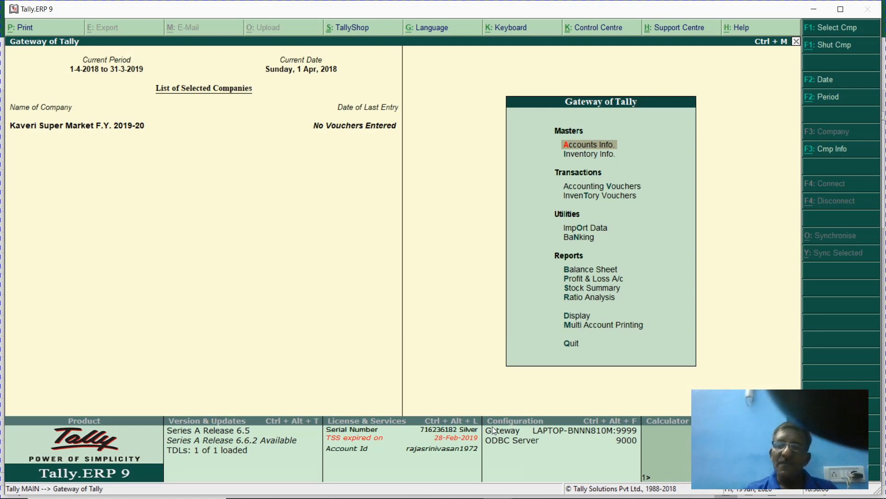
- Open Unit Creation from Inventory Info > Units of Measure and enter the symbol 'nos'
key(i)
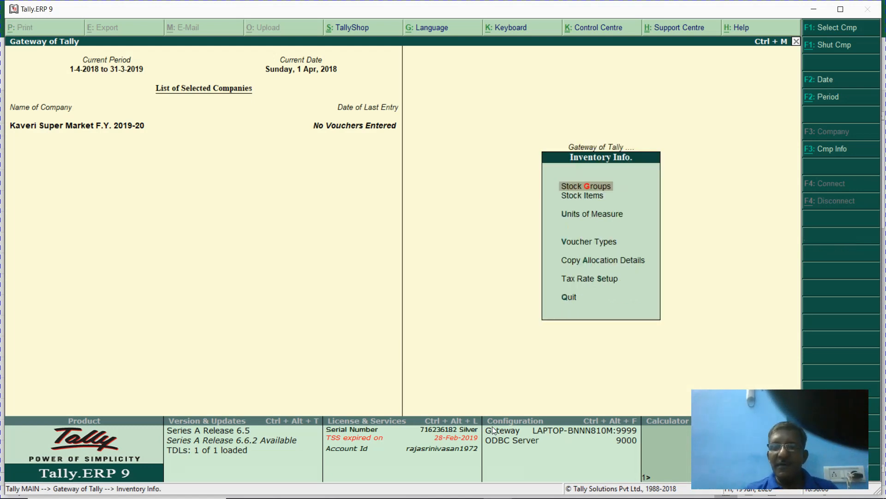
key(u)
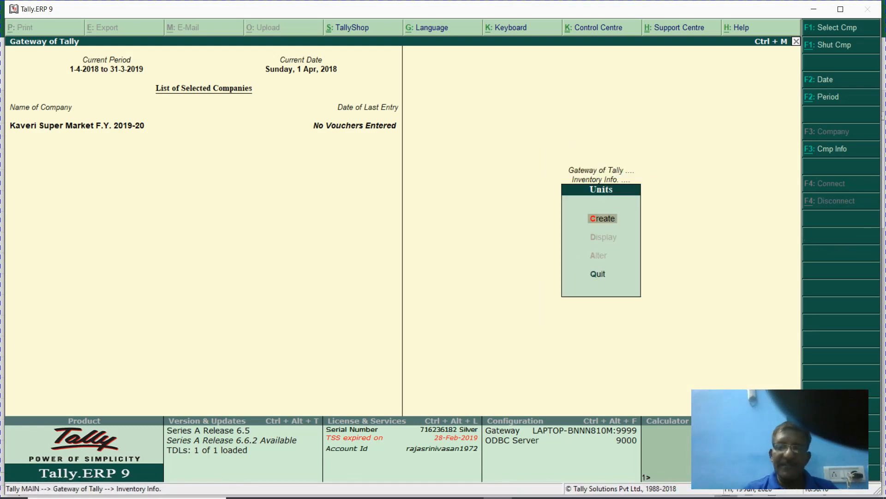
key(c)
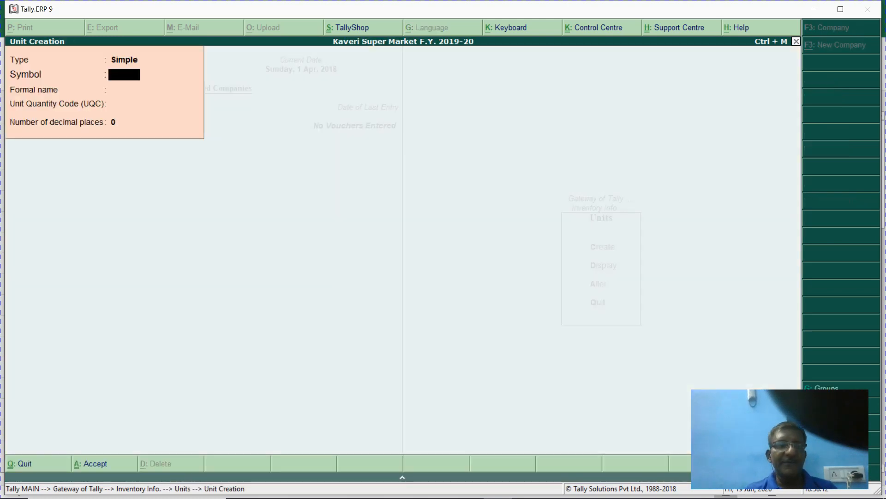
text(nos)
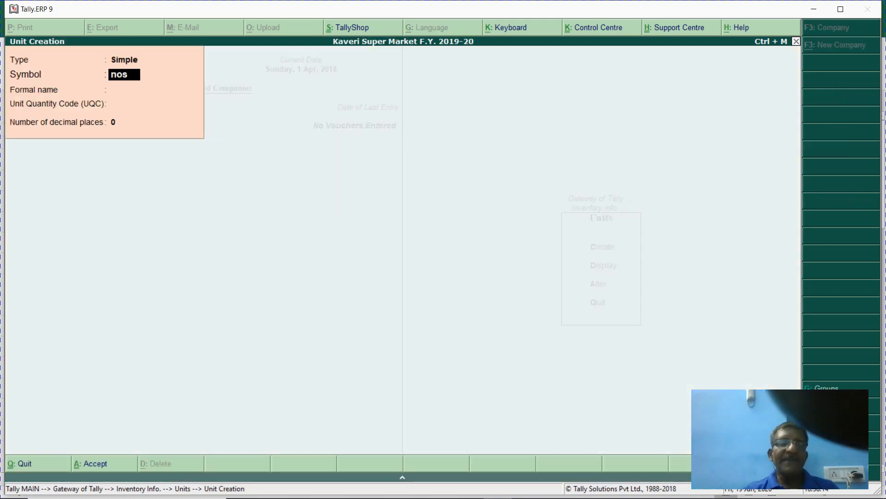
key(Return)
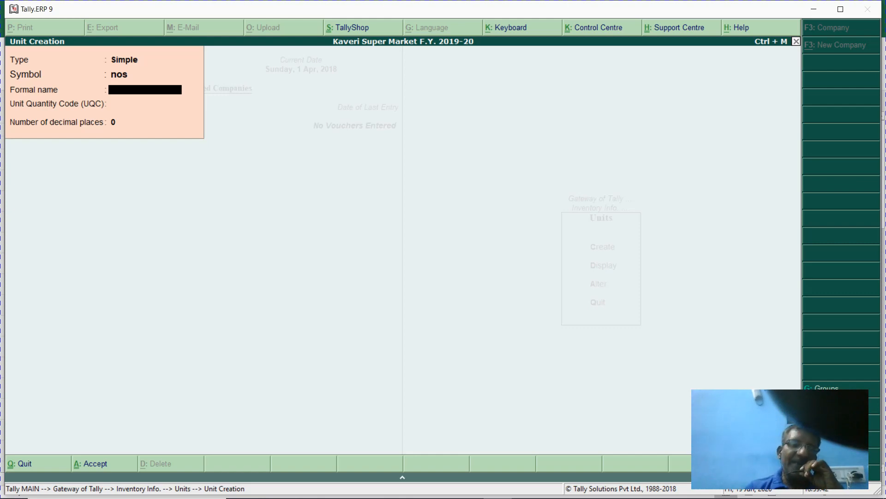
- Change the unit symbol to 'Nos.' and give it the formal name 'Numbers'
key(BackSpace)
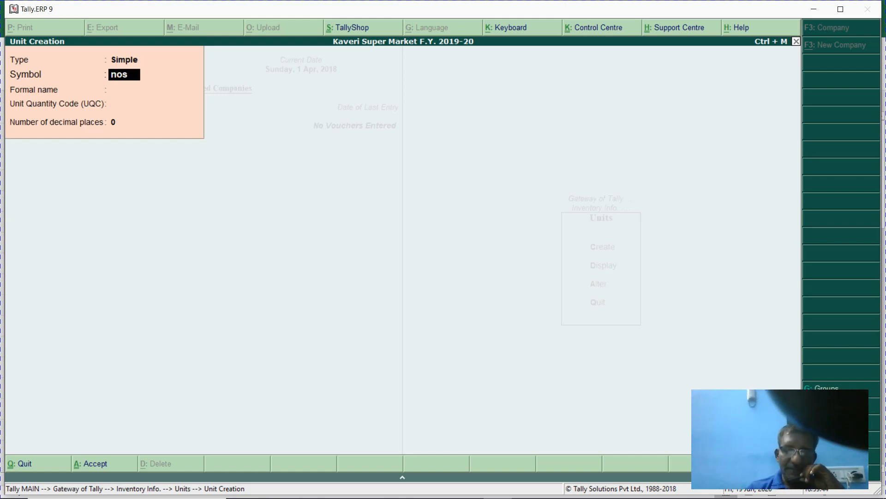
text(No)
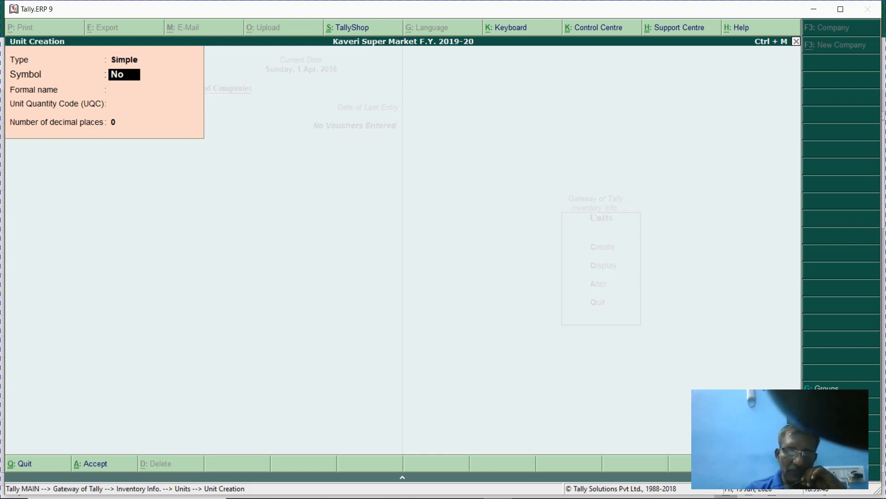
text(s.)
key(Return)
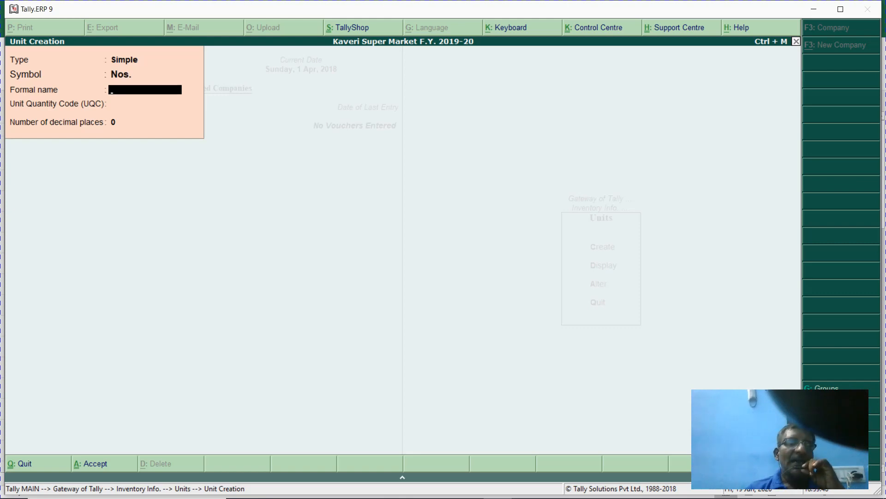
text(Numbers)
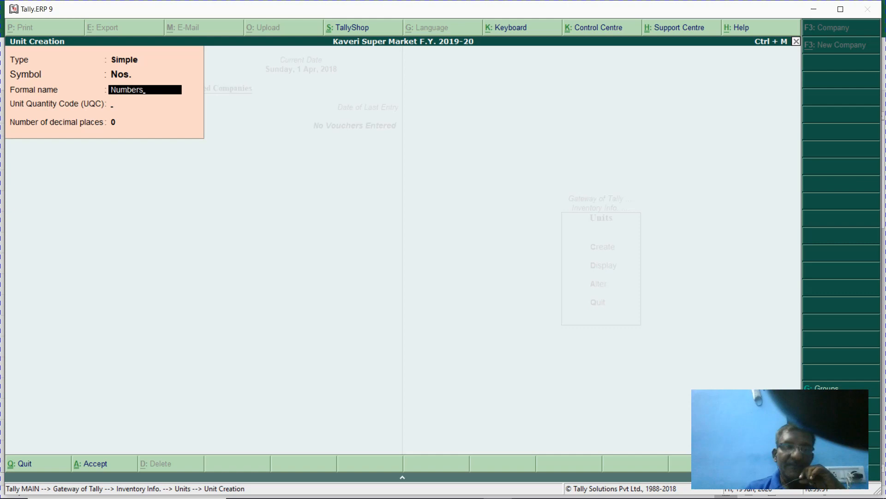
key(Return)
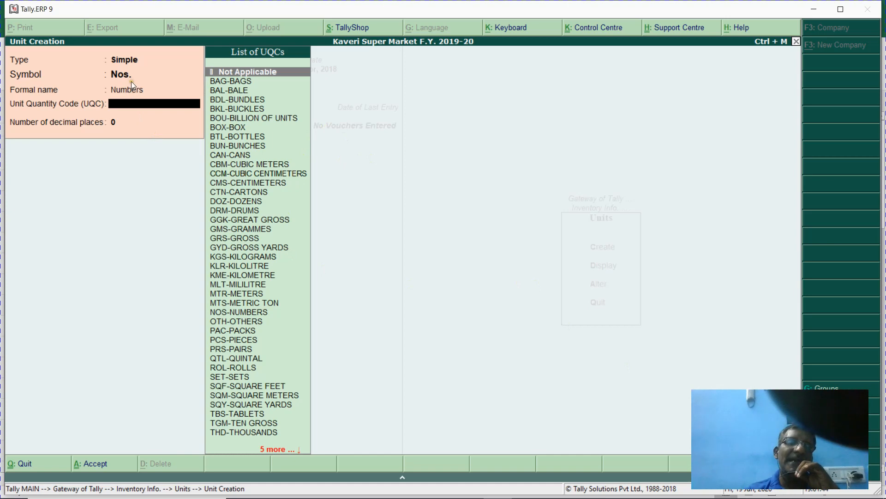
- Browse the unit quantity code list and choose NOS-NUMBERS as the UQC
text(.)
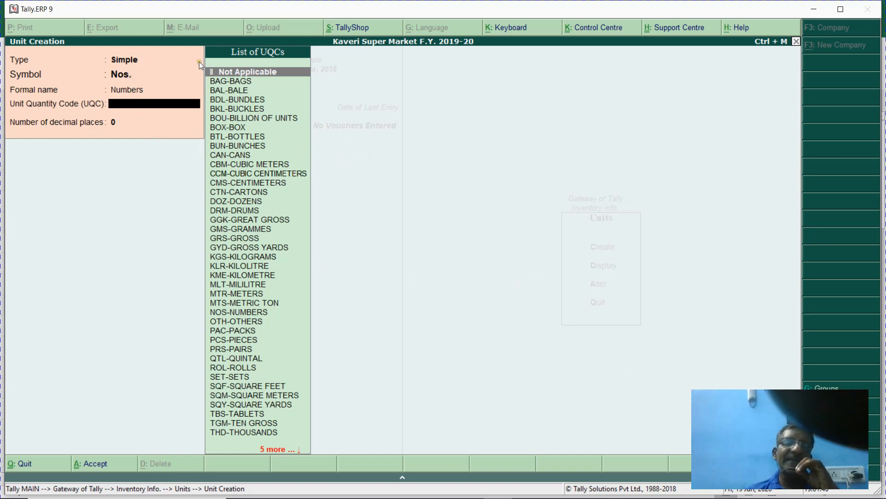
key(Down)
key(Down)
key(Down)
key(Down)
key(Down)
key(Down)
key(Down)
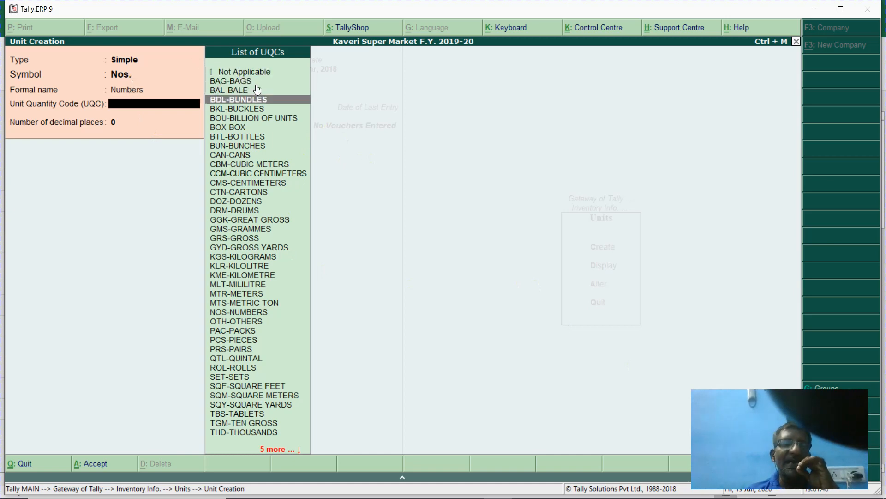
key(Up)
key(Up)
key(Up)
key(Up)
key(Up)
key(Up)
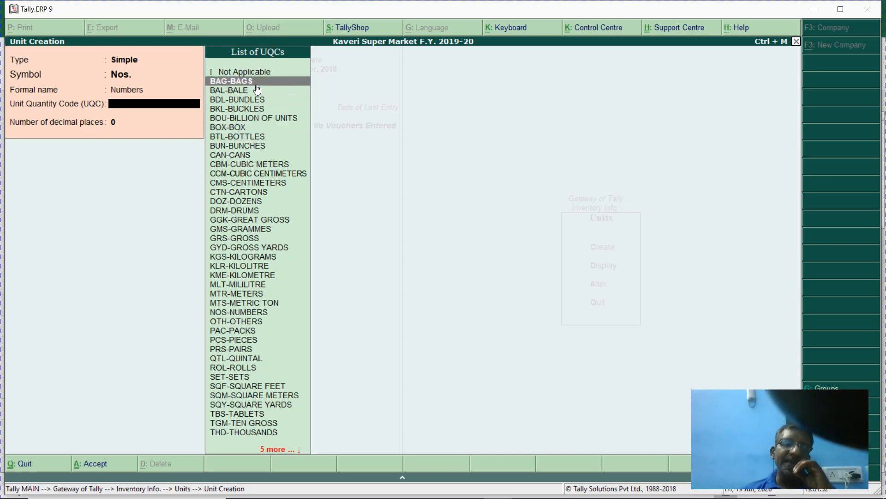
key(Down)
key(Down)
key(Down)
key(Down)
key(Down)
key(Down)
key(Down)
key(Down)
key(Down)
key(Down)
key(Down)
key(Down)
key(Down)
key(Down)
key(Down)
key(Down)
key(Down)
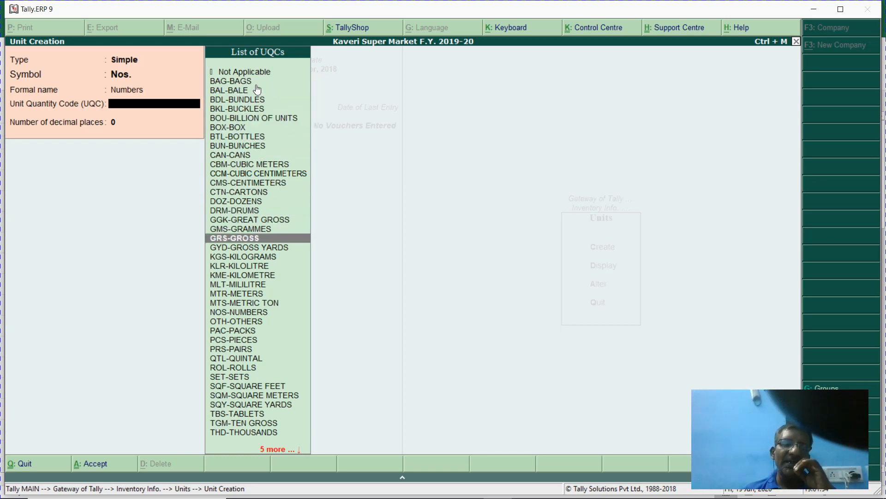
key(Up)
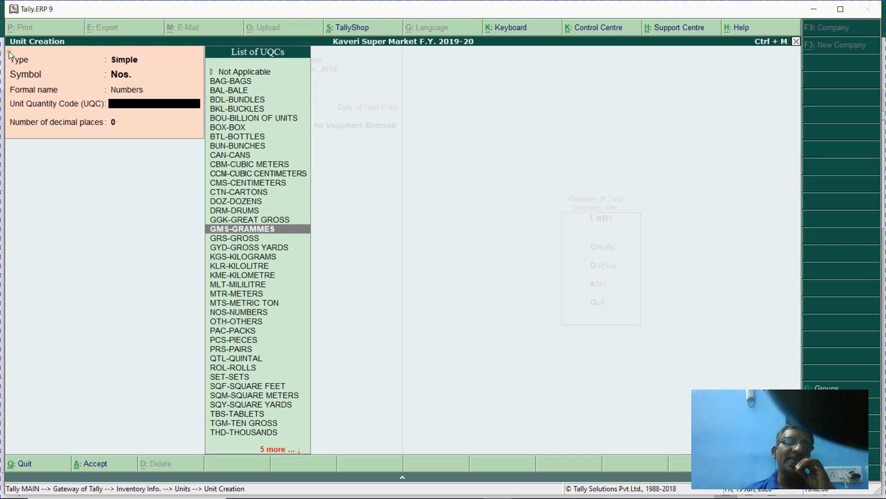
click(231, 91)
key(Up)
key(Up)
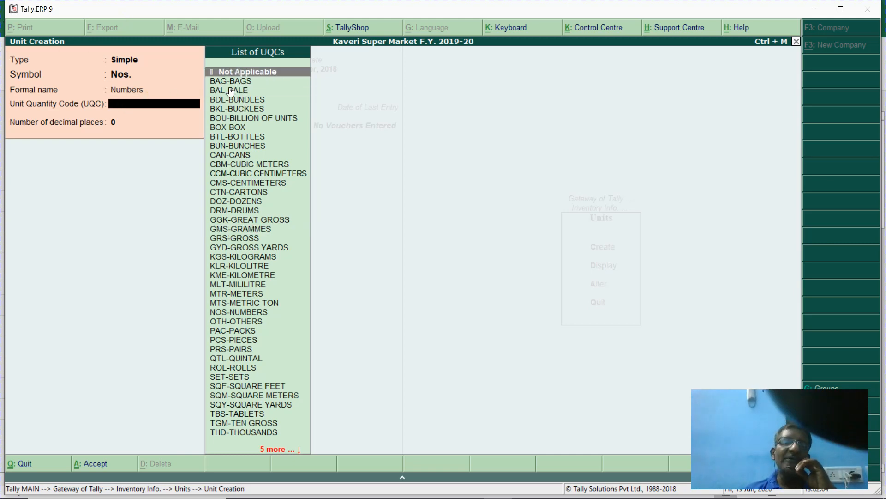
key(Down)
key(Down)
key(Down)
key(Down)
key(Down)
key(Down)
key(Down)
key(Down)
key(Down)
key(Down)
key(Down)
key(Down)
key(Down)
key(Down)
key(Down)
key(Down)
key(Down)
key(Down)
key(Down)
key(Down)
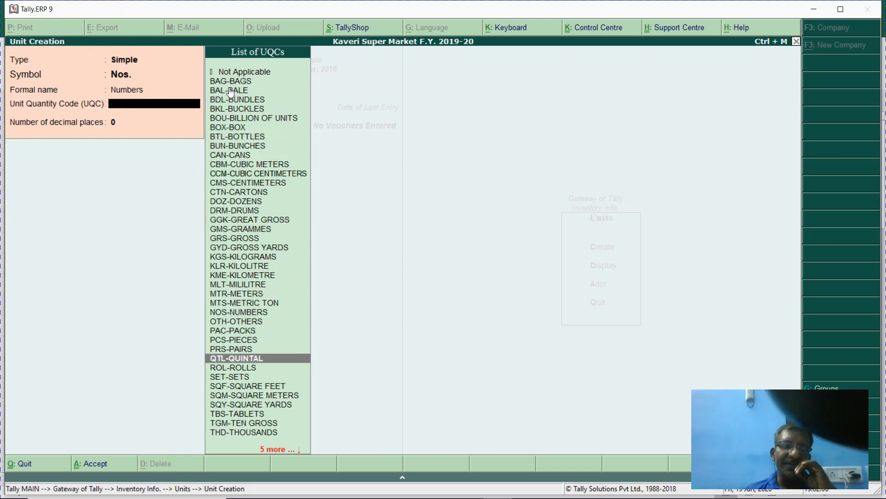
key(Down)
key(Down)
key(Down)
key(Down)
key(Down)
key(Down)
key(Down)
key(Down)
key(Down)
key(Down)
key(Down)
key(Down)
key(Down)
key(Up)
key(Up)
key(Up)
key(Up)
key(Up)
key(Up)
key(Up)
key(Up)
key(Up)
key(Up)
key(Up)
key(Up)
key(Up)
key(Up)
key(Up)
key(Up)
key(Up)
key(Up)
key(Up)
key(Up)
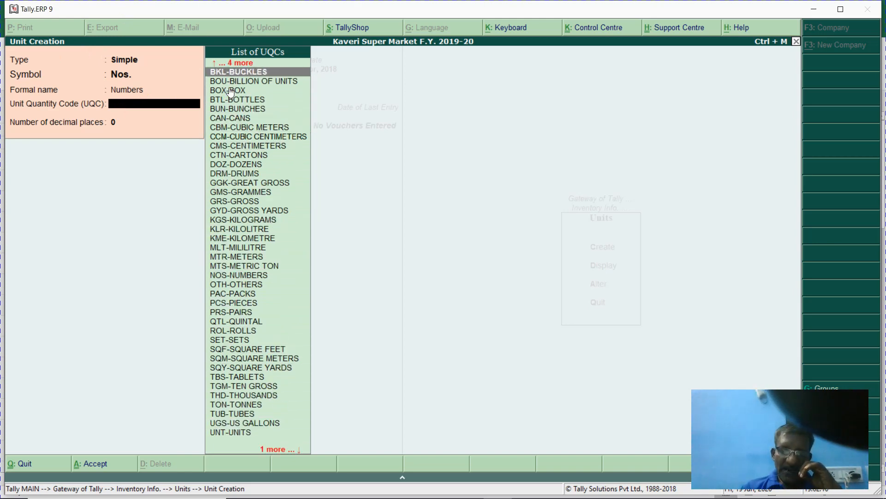
text(nos)
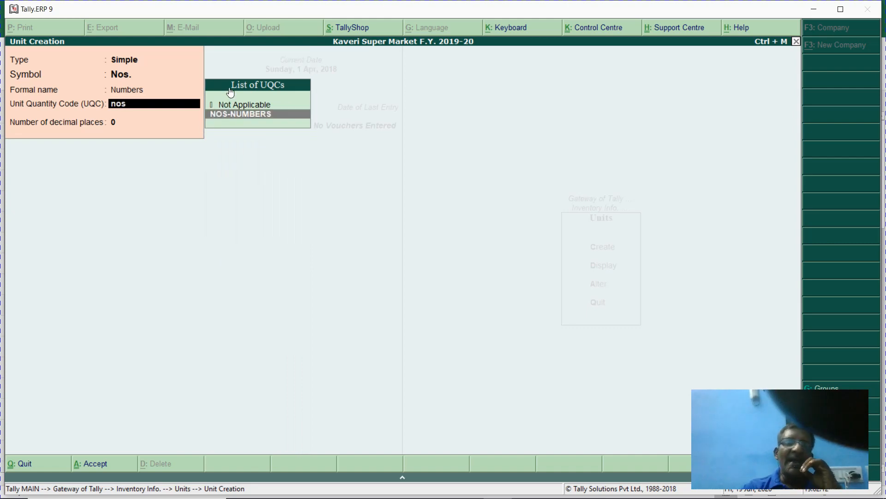
key(Return)
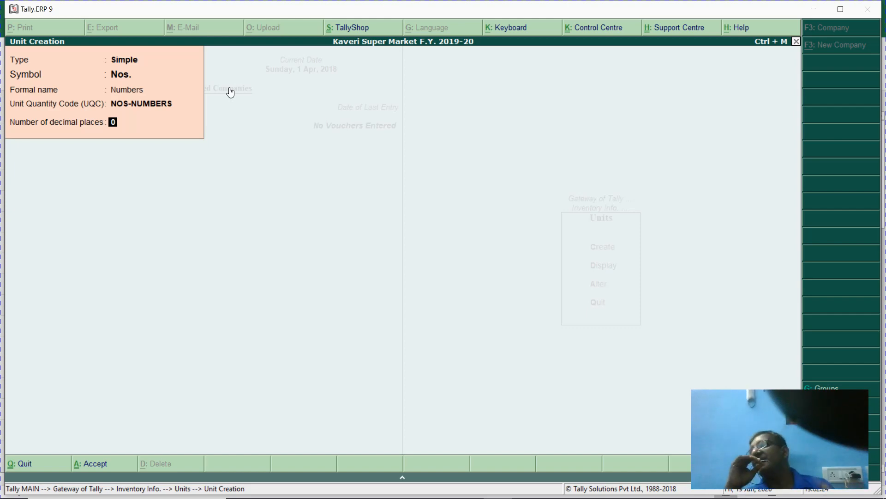
- Keep 0 decimal places, save the Nos. unit, and return to the Excel step list
key(Return)
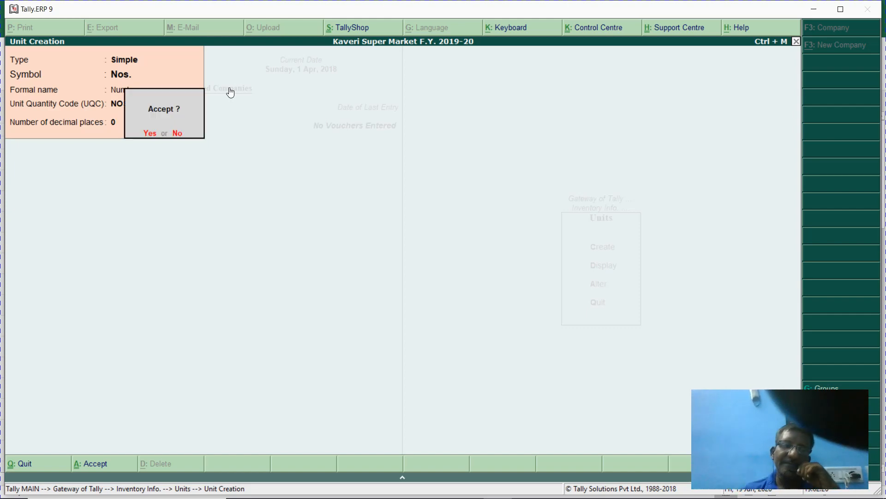
key(Return)
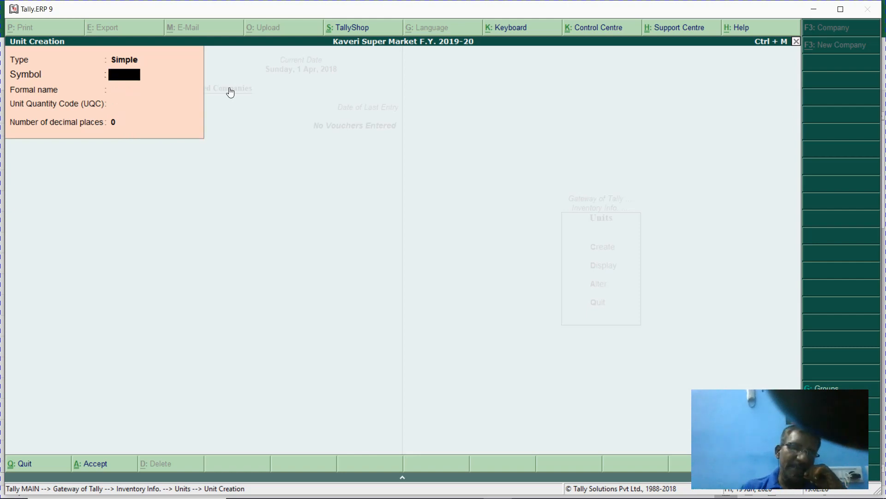
key(Escape)
key(Escape)
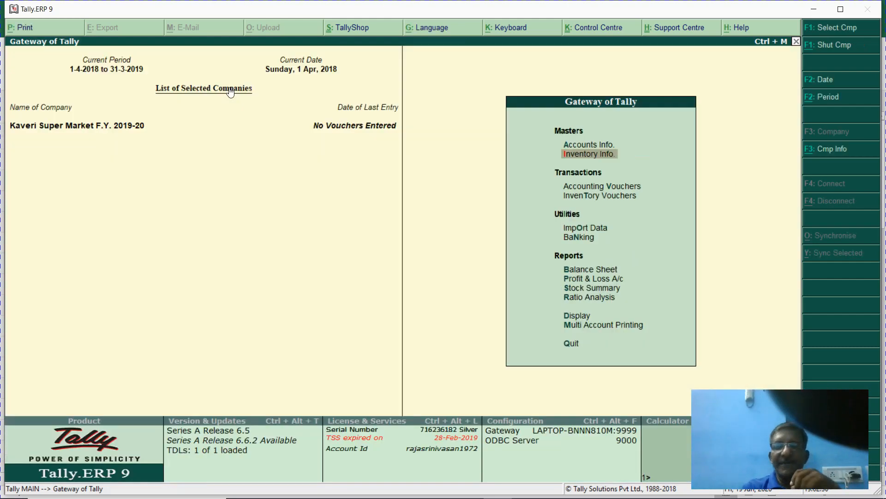
key(alt+Tab)
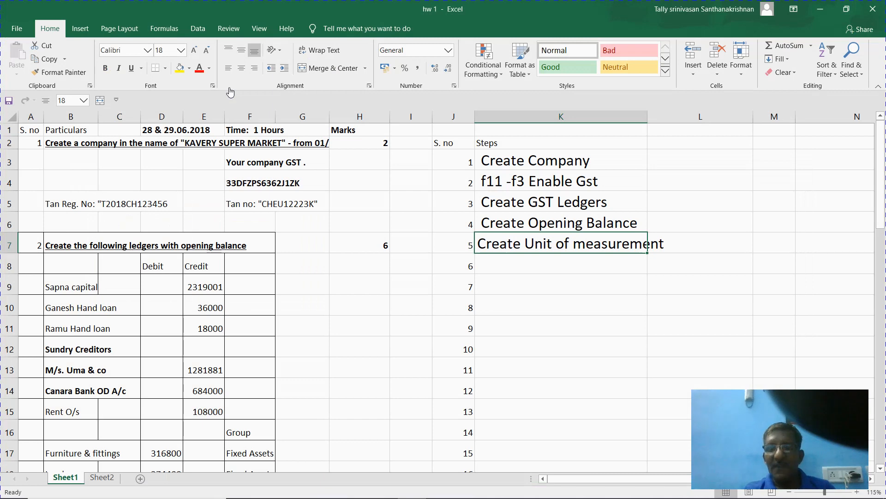
- Enter 'Create inventory group' in K8 and 'Create stock item' in K9
key(Return)
text(Cre)
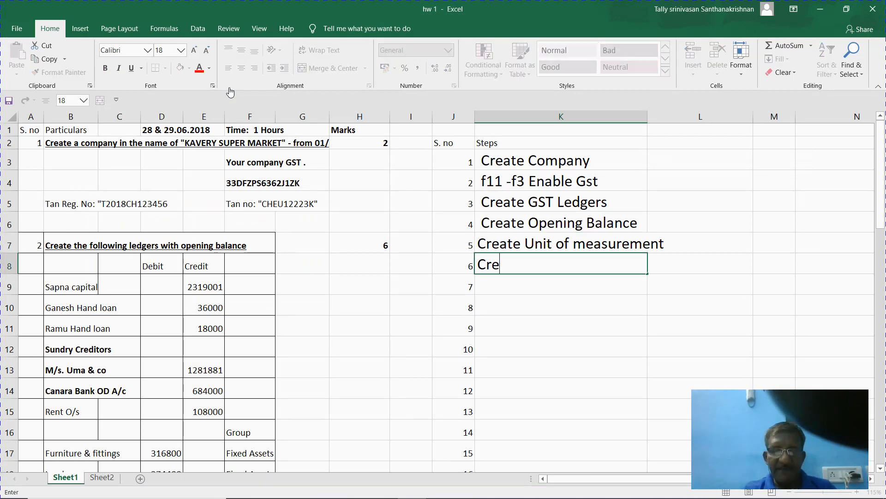
text(ate inven)
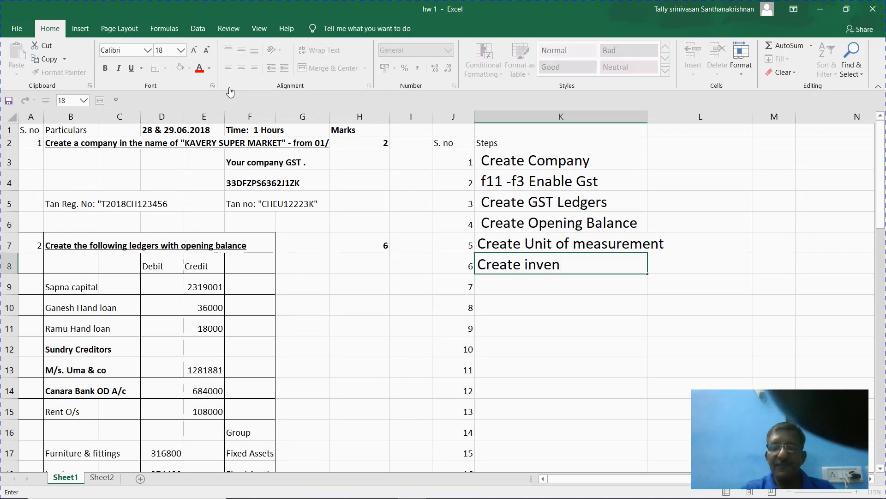
text(tory group)
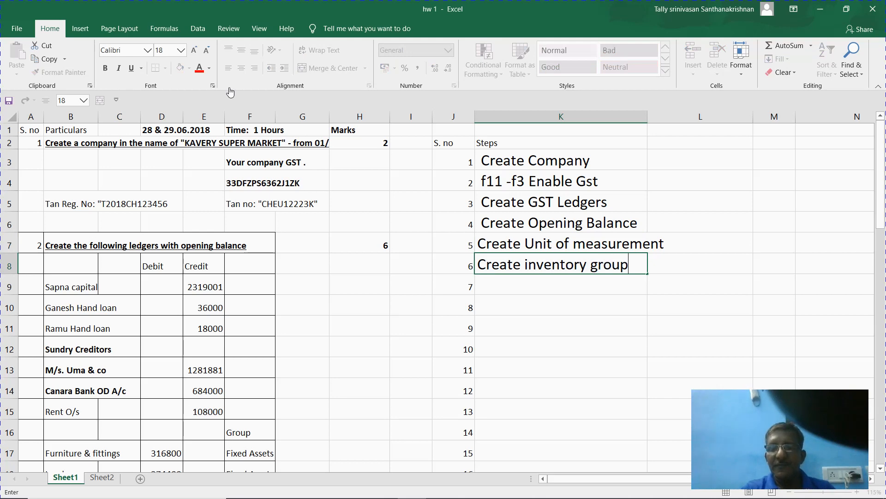
key(Return)
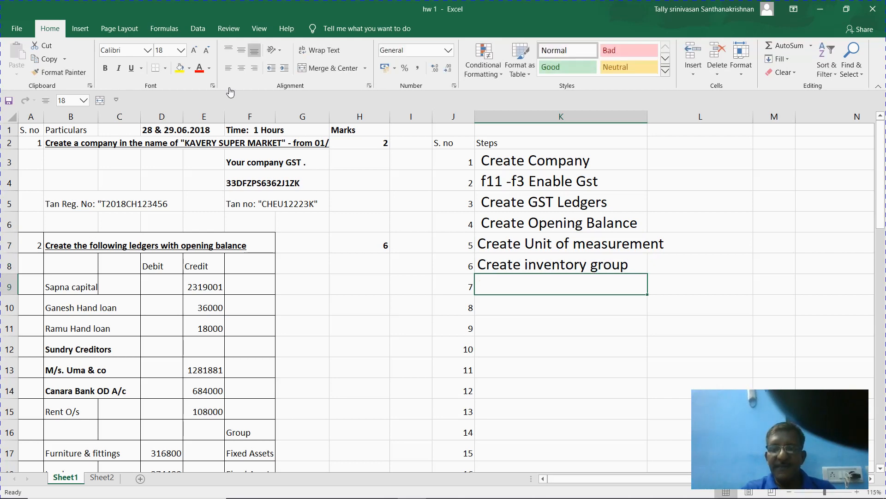
text(CReat)
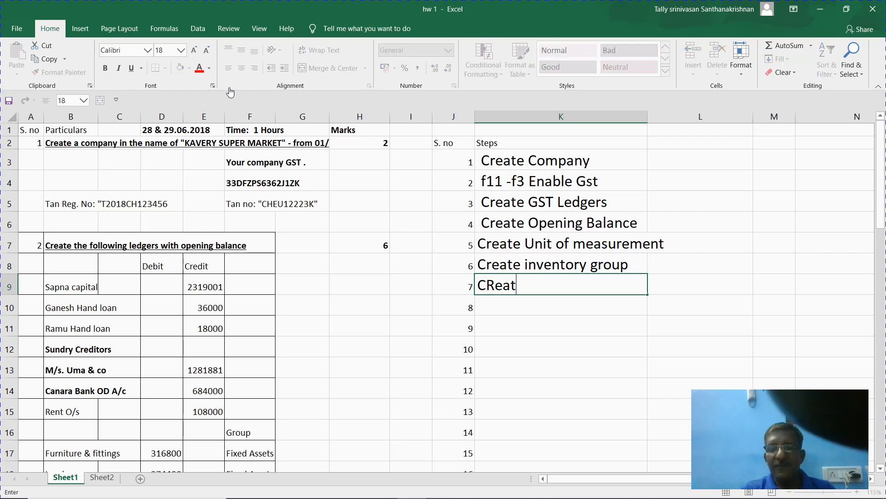
text(e stocj)
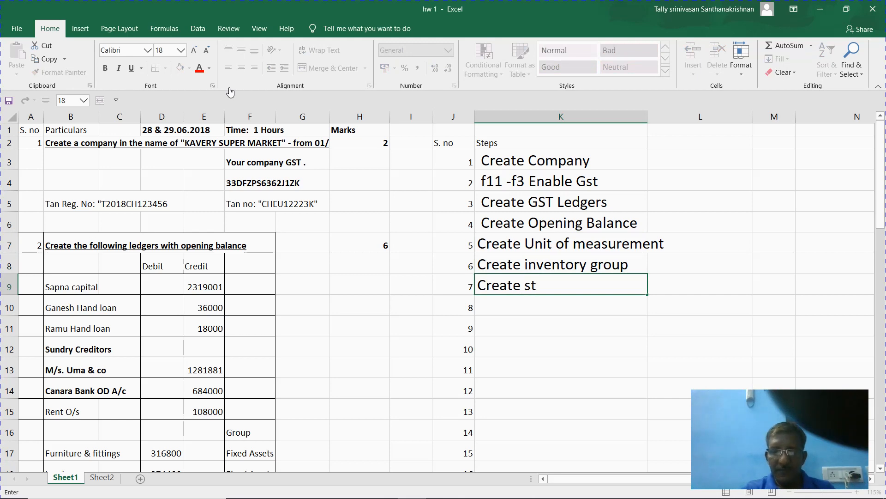
key(BackSpace)
key(BackSpace)
text(k itme)
key(BackSpace)
key(BackSpace)
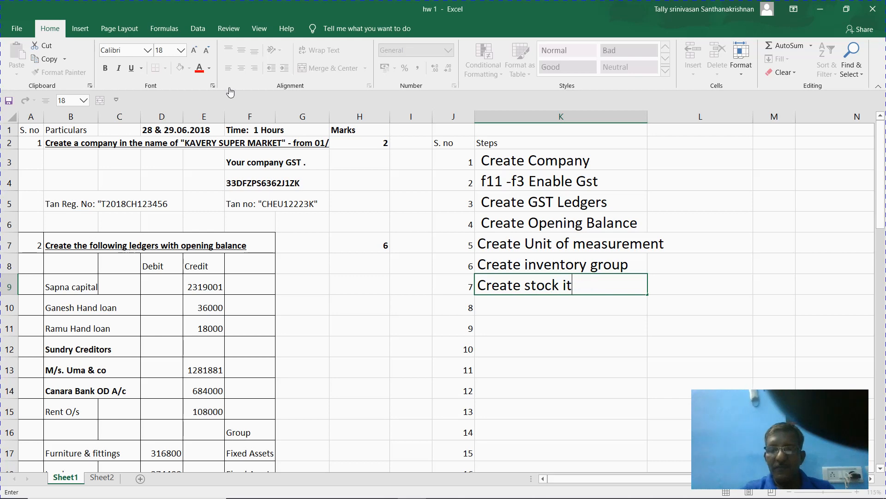
text(em)
key(Right)
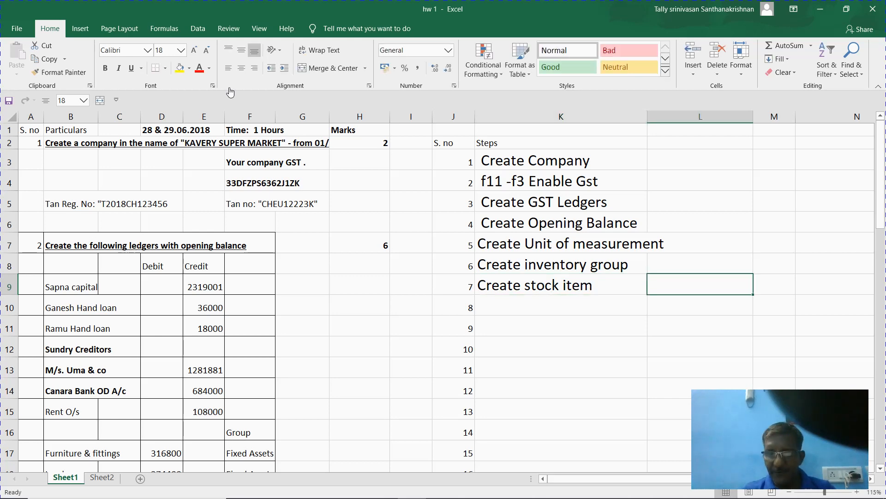
key(Left)
key(Right)
key(Left)
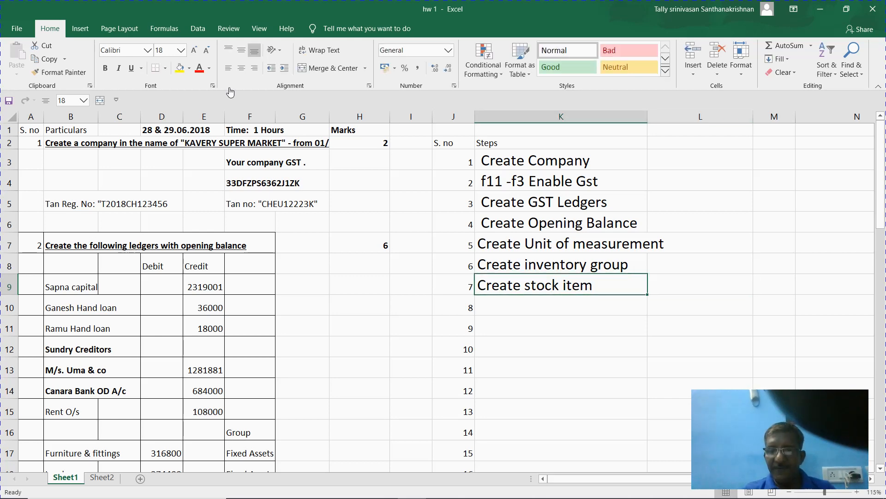
- Extend step 6 with a second line reading 'with tax control'
key(Up)
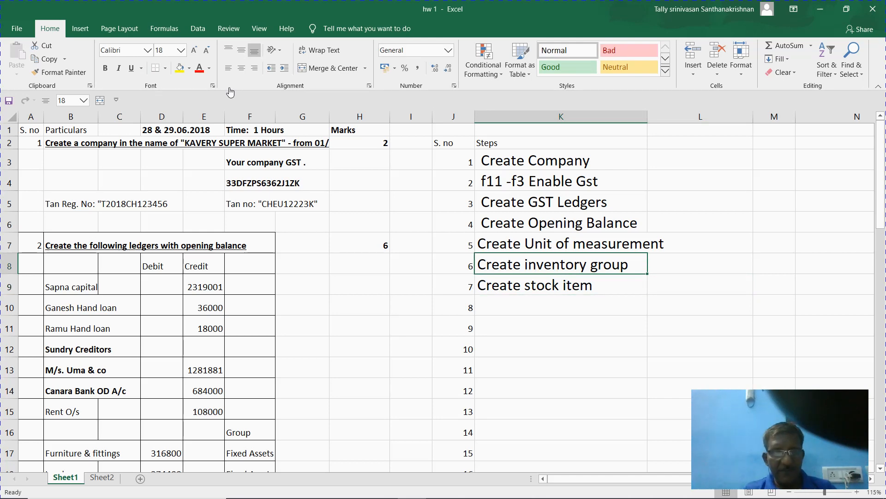
key(F2)
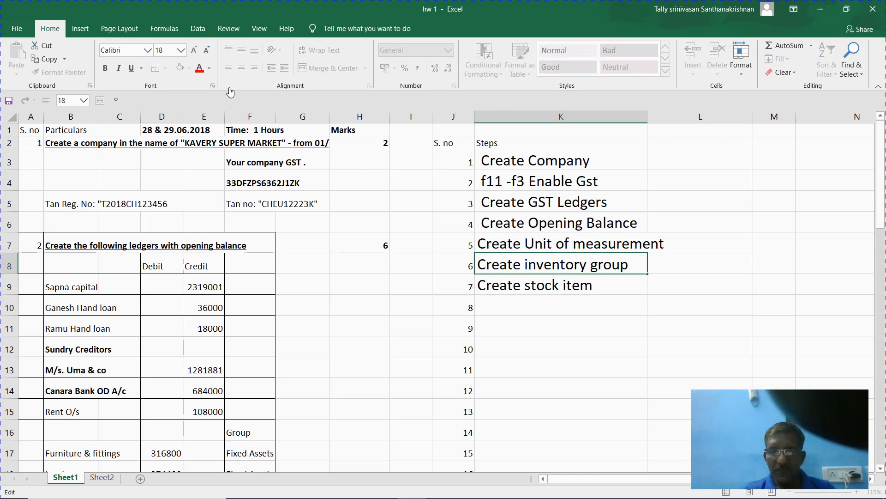
key(Return)
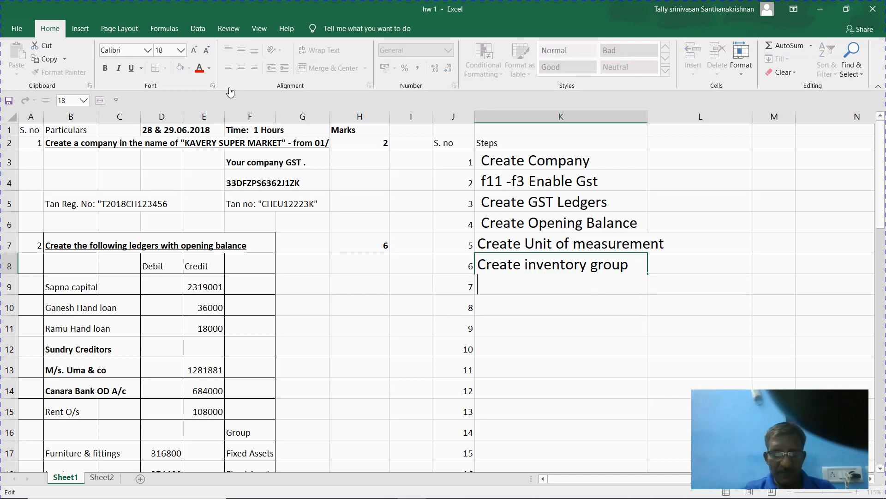
text(with tax)
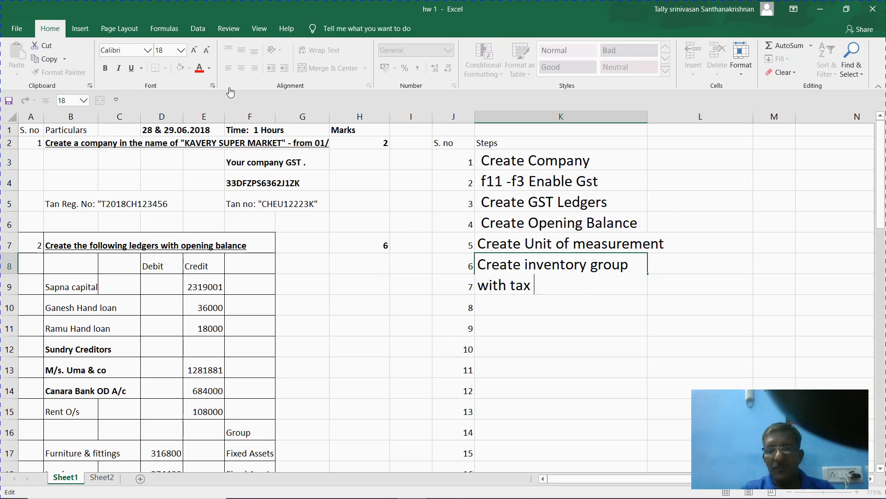
text( control)
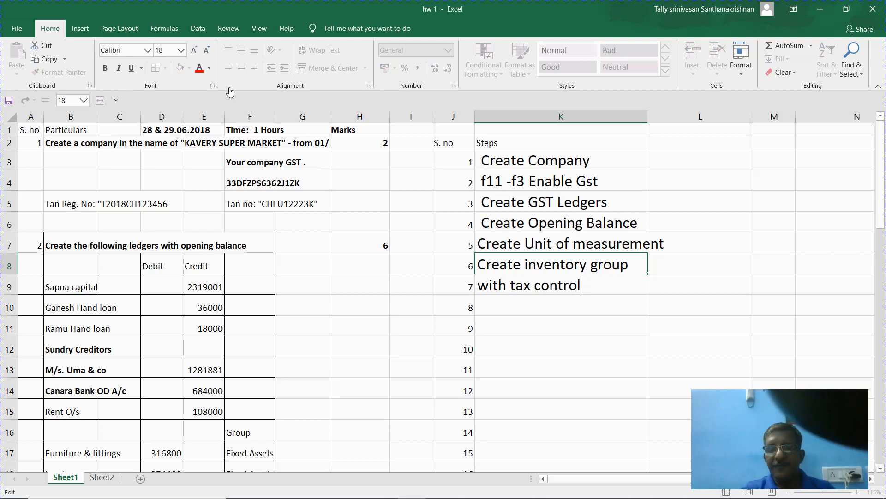
key(Return)
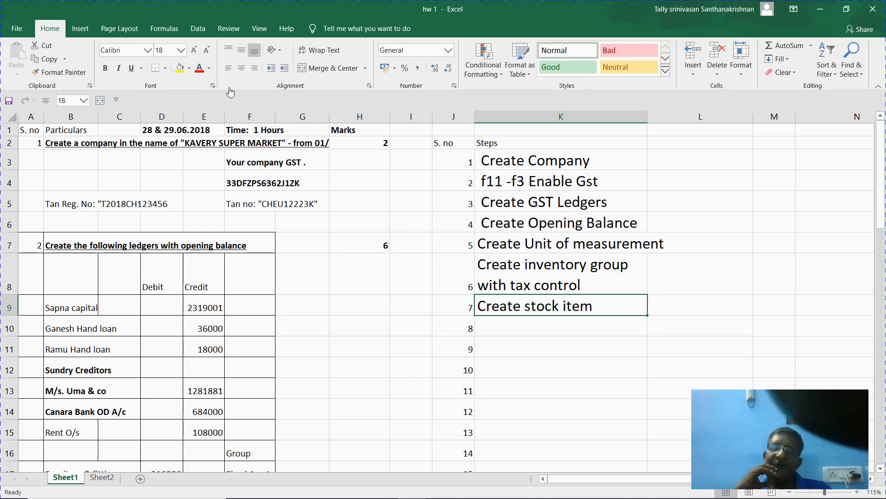
key(Left)
key(Left)
key(Left)
key(Left)
key(Left)
key(Left)
key(Left)
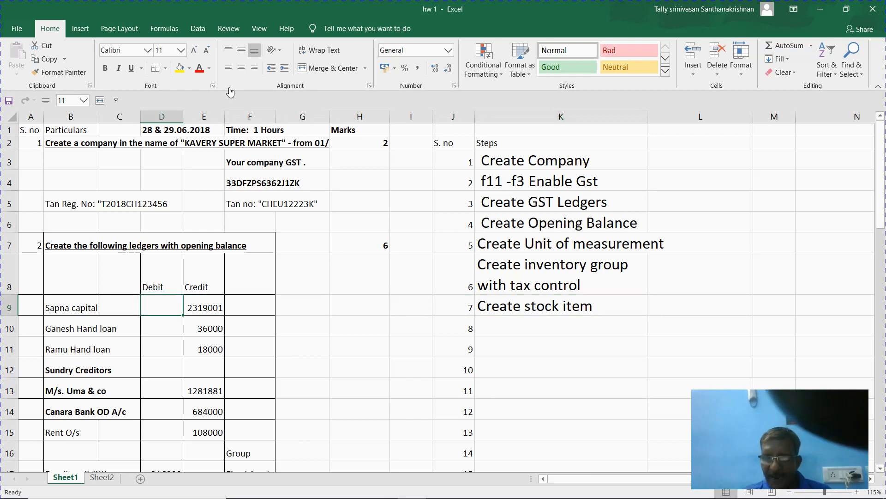
- Review the tea product names in the purchase invoice, starting at 3 ROSES TEA 250G REF
key(Down)
key(Down)
key(Down)
key(Down)
key(Down)
key(Down)
key(Down)
key(Down)
key(Down)
key(Down)
key(Down)
key(Down)
key(Down)
key(Down)
key(Down)
key(Down)
key(Down)
key(Down)
key(Down)
key(Down)
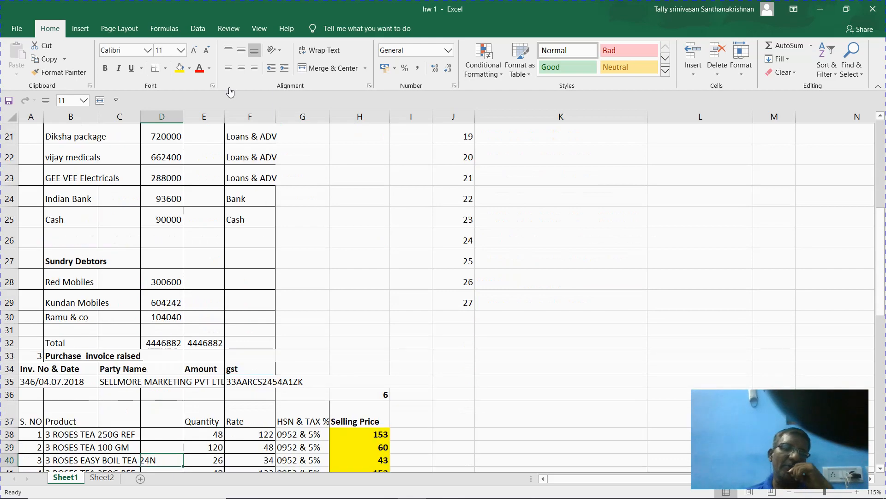
key(Down)
key(Down)
key(Down)
key(Down)
key(Down)
key(Down)
key(Down)
key(Down)
key(Down)
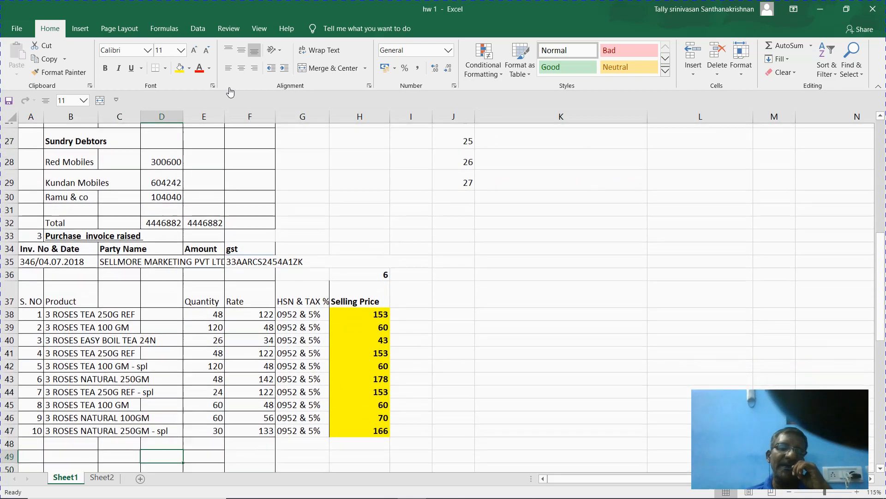
key(Down)
key(Down)
key(Down)
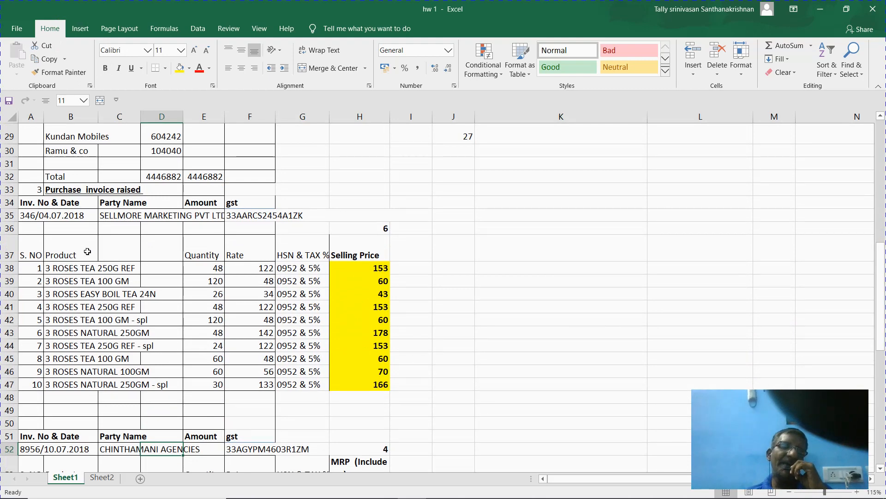
click(84, 267)
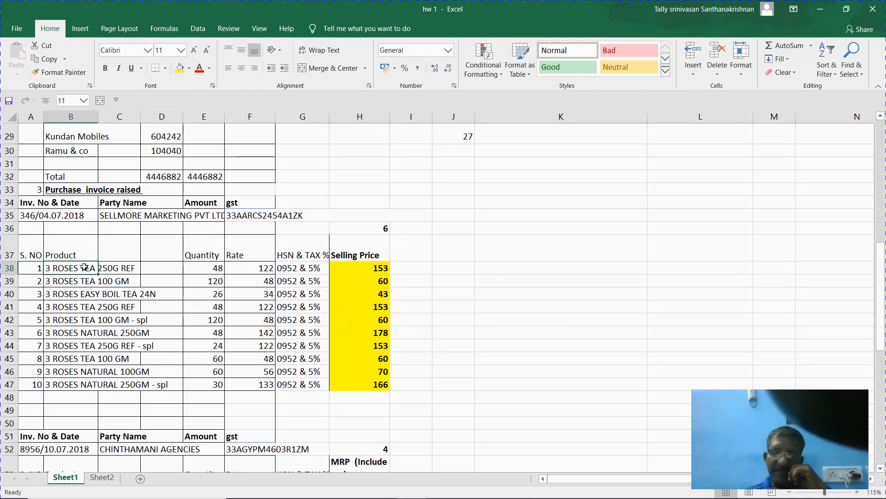
key(Down)
key(Down)
key(Down)
key(Down)
key(Down)
key(Down)
key(Down)
key(Down)
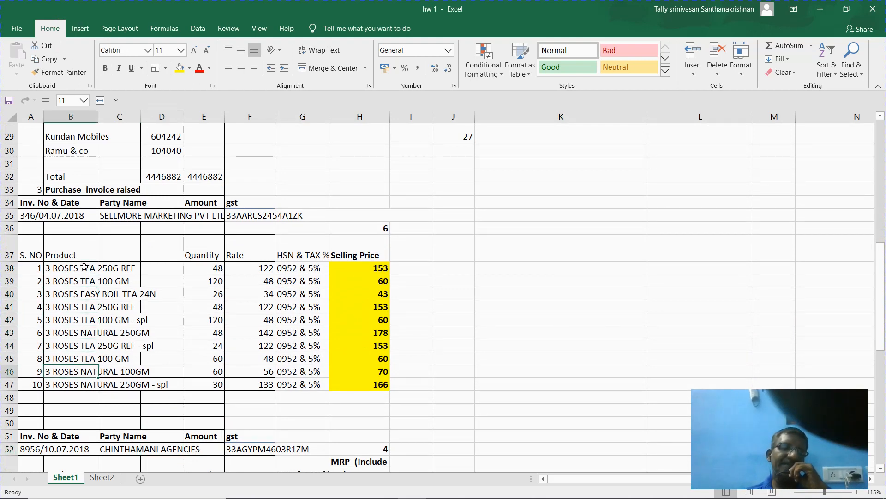
key(Down)
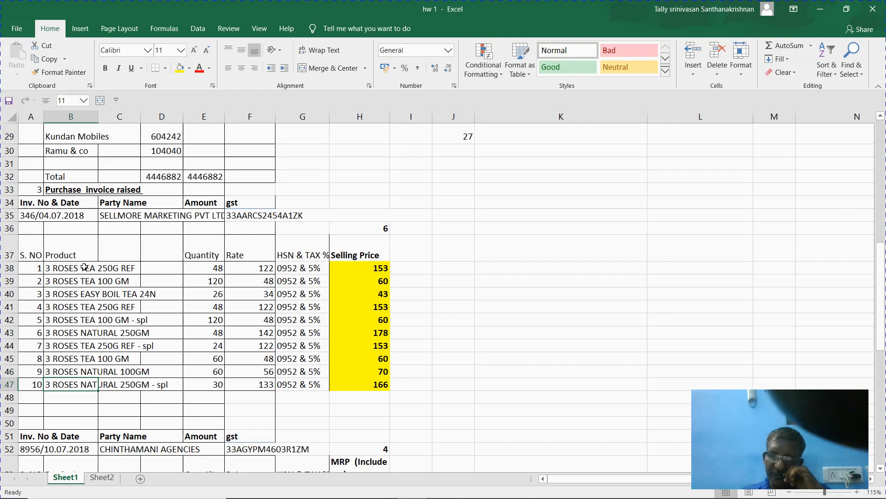
key(Down)
key(Down)
key(Down)
key(Down)
key(Down)
key(Down)
key(Down)
key(Down)
key(Down)
key(Down)
key(Down)
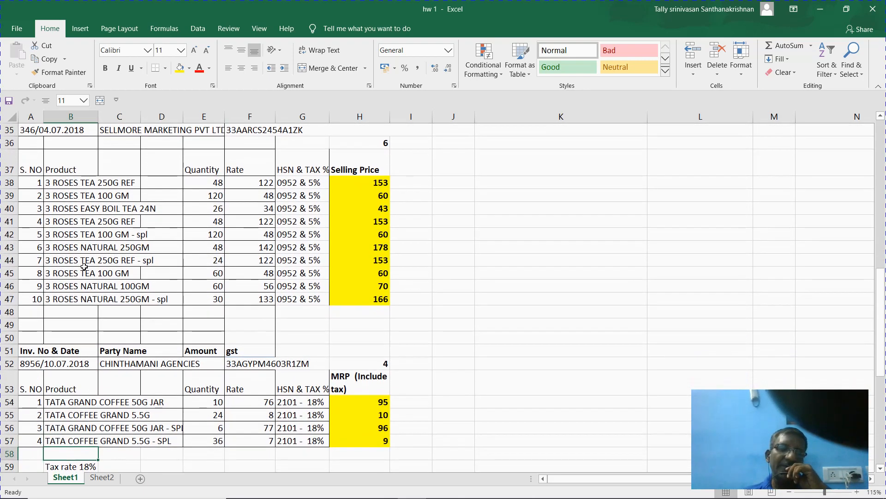
key(Up)
key(Up)
key(Up)
key(Up)
key(Up)
key(Up)
key(Up)
key(Up)
key(Up)
key(Up)
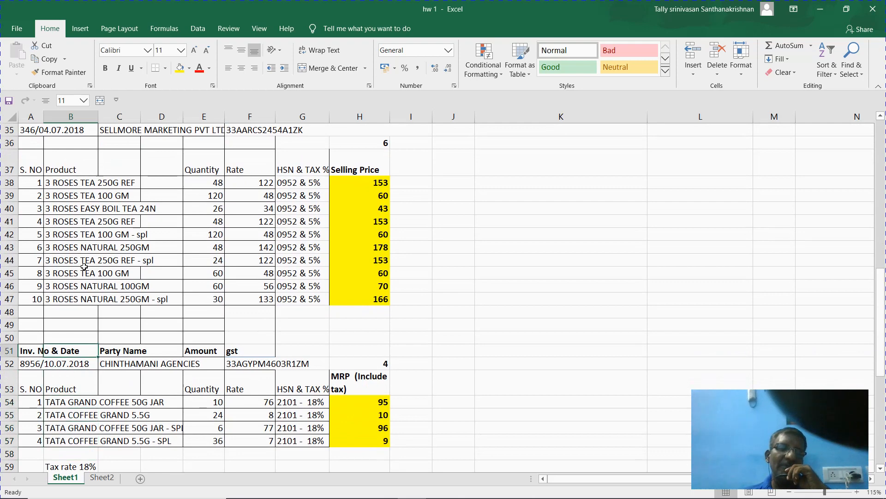
key(Up)
key(Up)
key(Up)
key(Up)
key(Up)
key(Up)
key(Up)
key(Up)
key(Up)
key(Up)
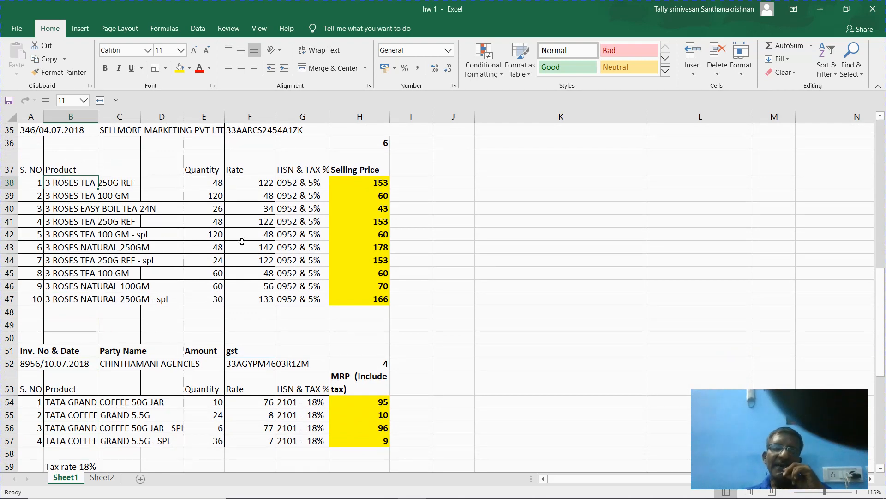
- Check the HSN and tax cells for a tea item and a coffee item (18%), then return to Tally
click(287, 237)
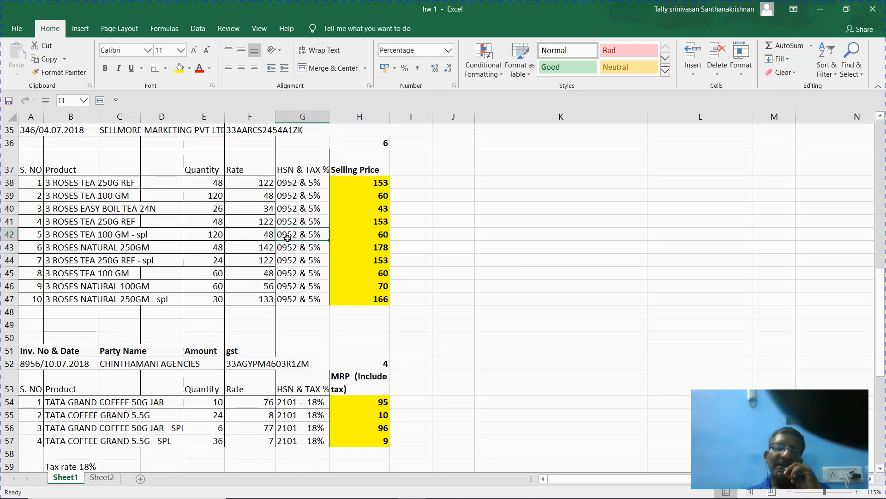
click(314, 400)
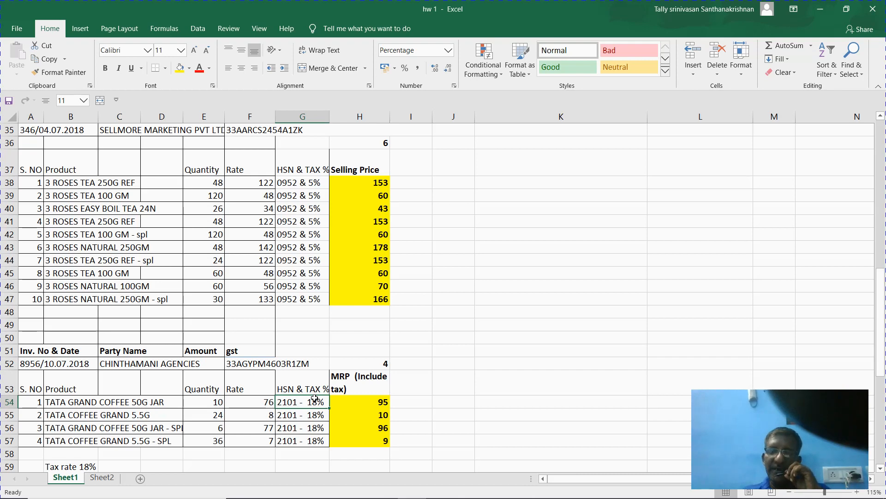
key(alt+Tab)
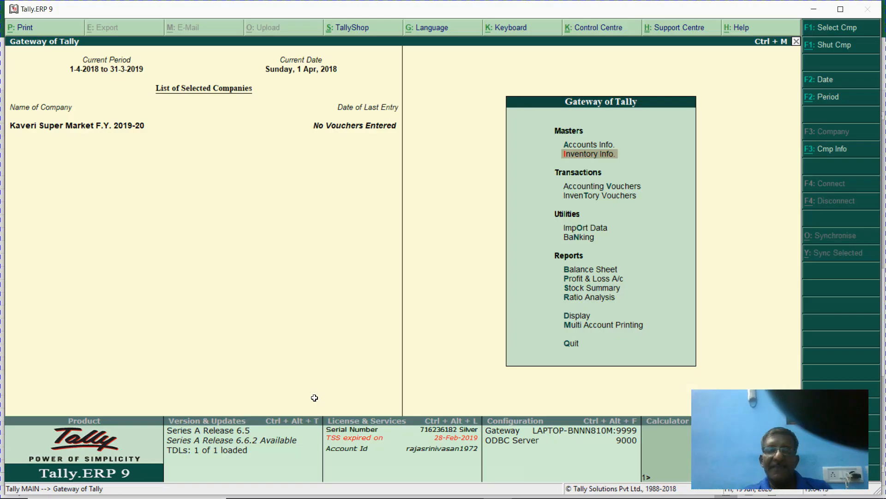
- Open Stock Group Creation and name the new group 'Tea', under Primary
key(Return)
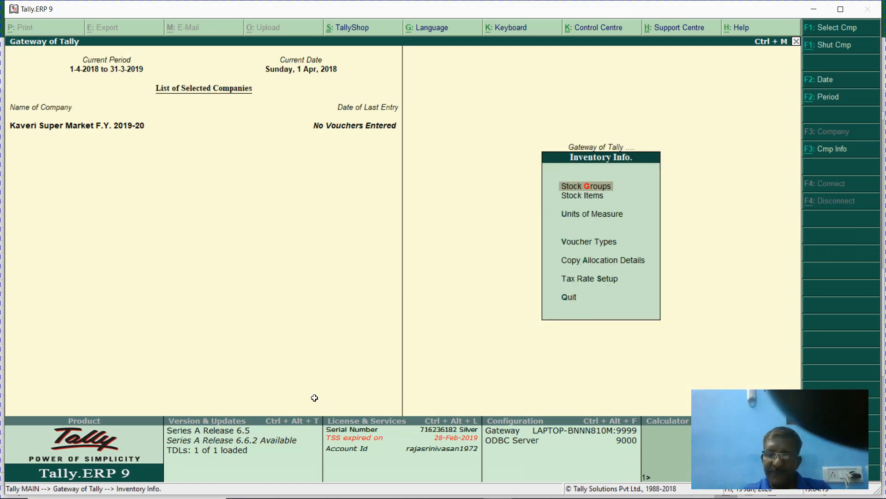
key(Return)
key(Return)
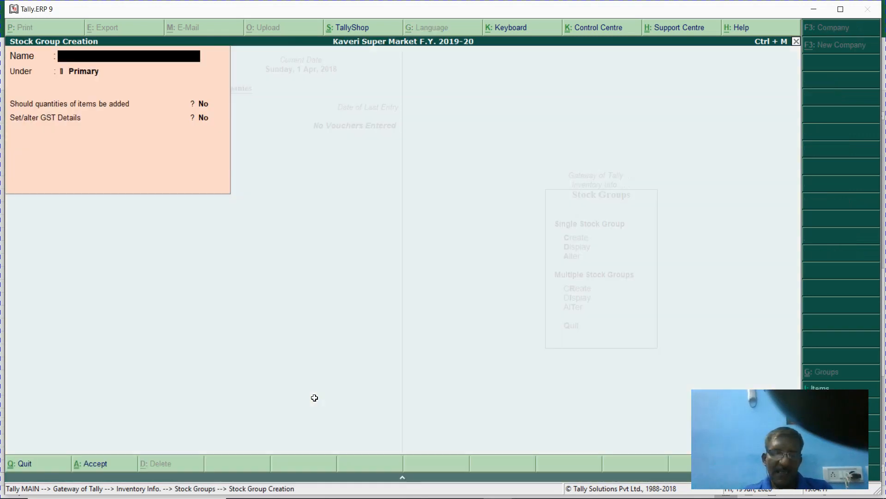
text(Tea)
key(Return)
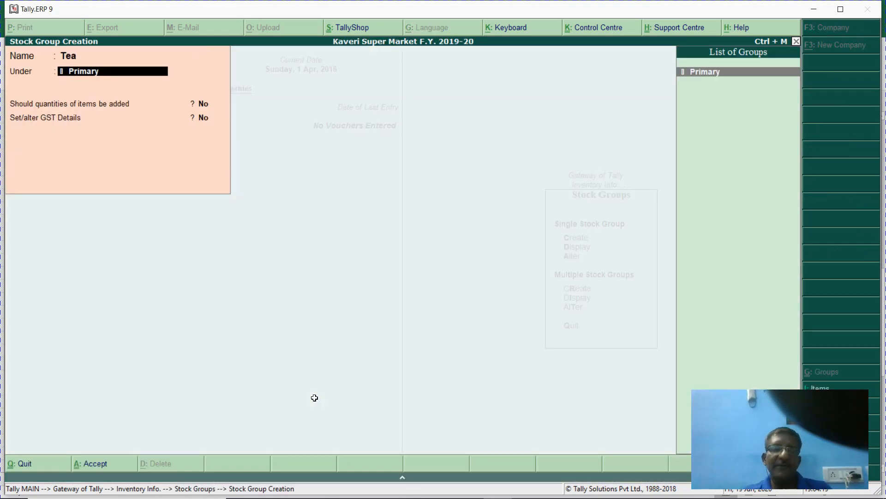
key(Return)
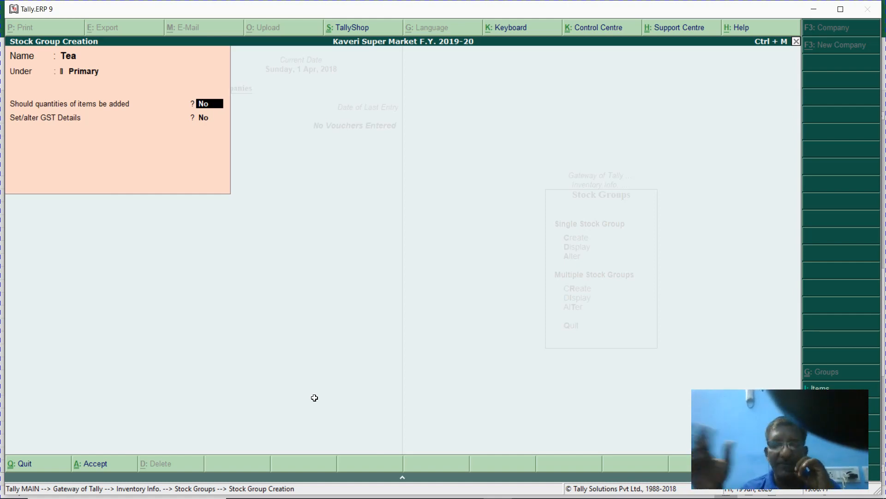
- Set 'Should quantities of items be added' to Yes for Tea, then exit the form
text(y)
key(Return)
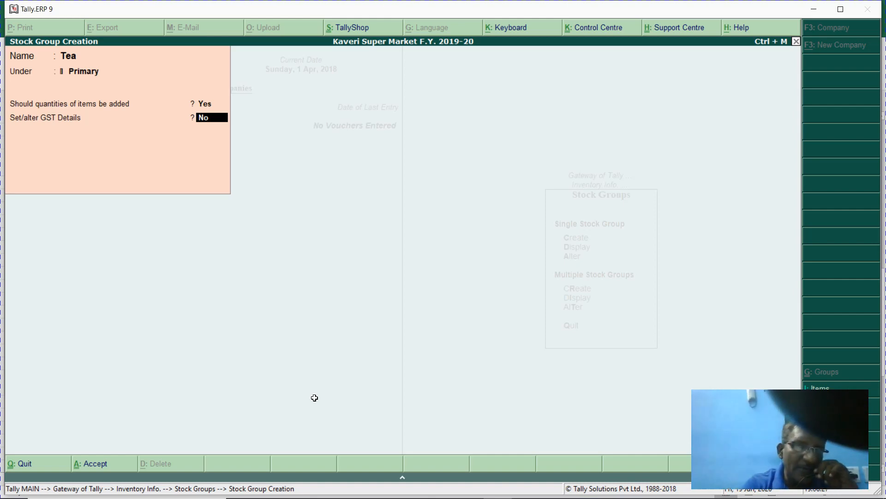
key(Escape)
key(Escape)
key(Escape)
key(Escape)
key(Escape)
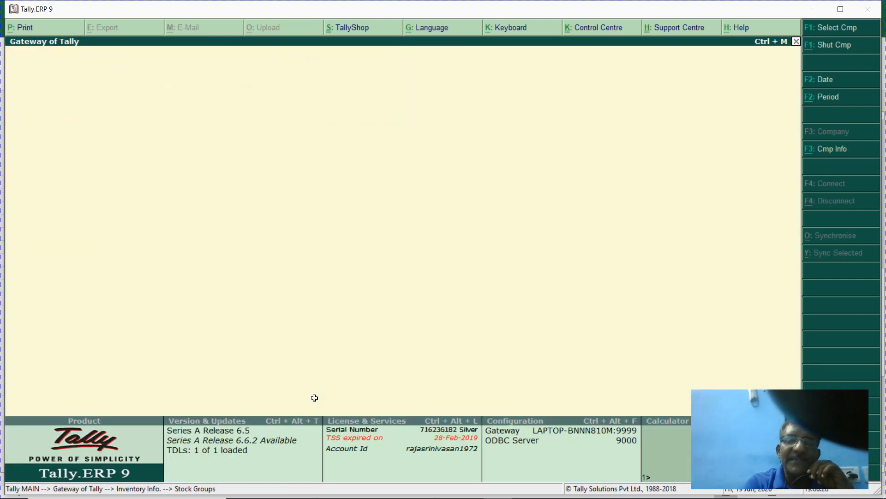
- Discard the Tea group, then enable GST details and GST rate details in F11 statutory features
key(Escape)
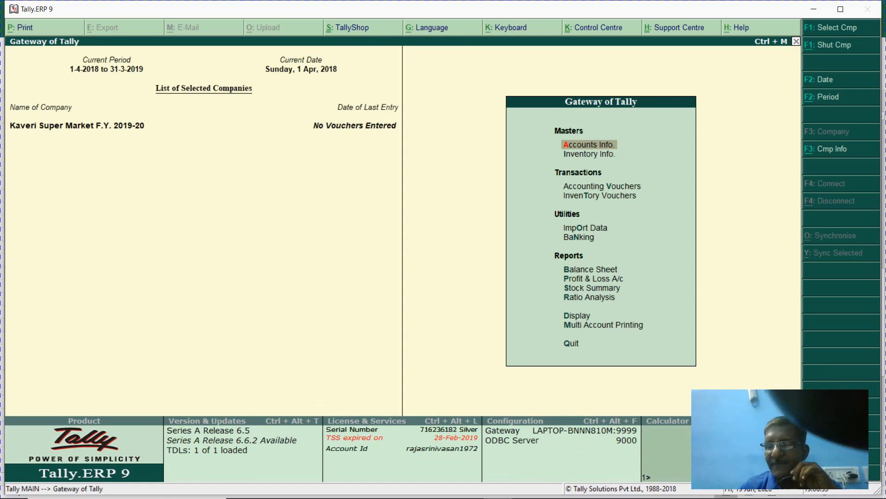
key(F11)
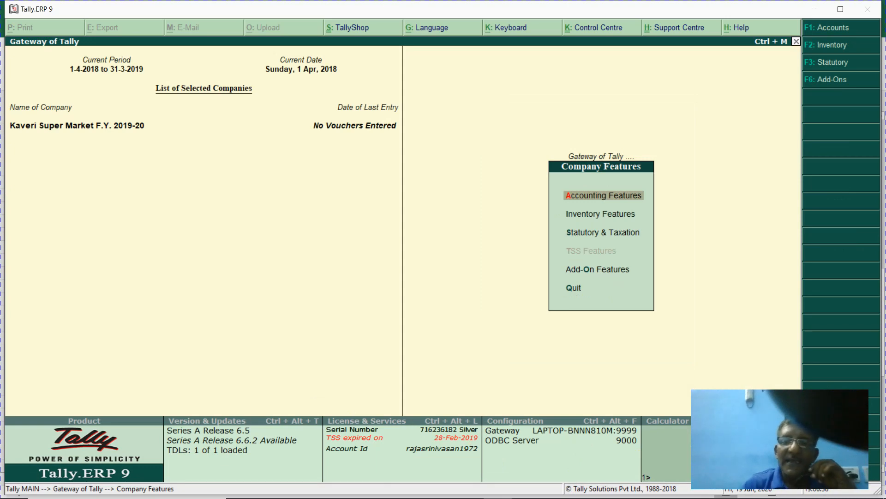
key(F3)
key(Return)
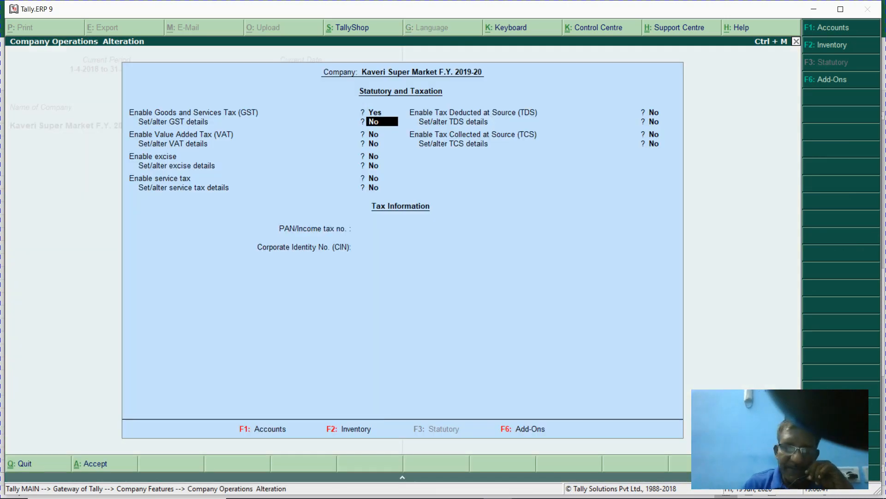
text(y)
key(Return)
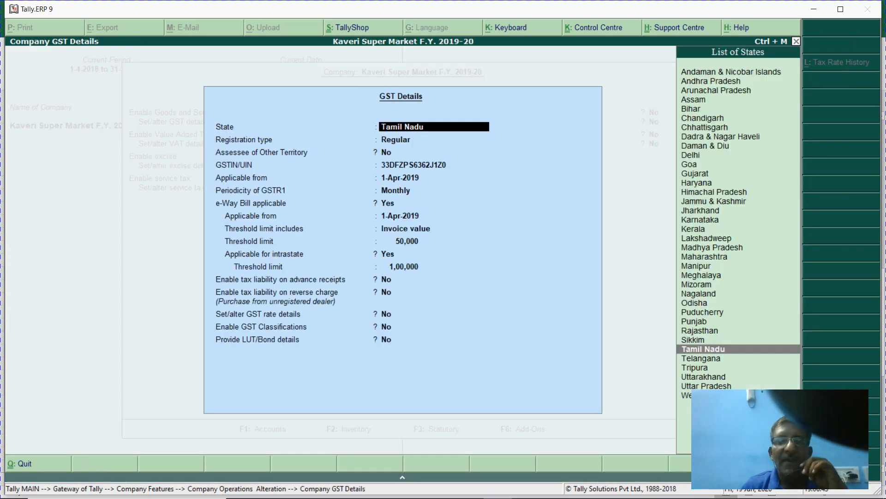
key(Return)
key(Return)
key(Return)
key(Return)
key(Return)
key(Return)
key(Return)
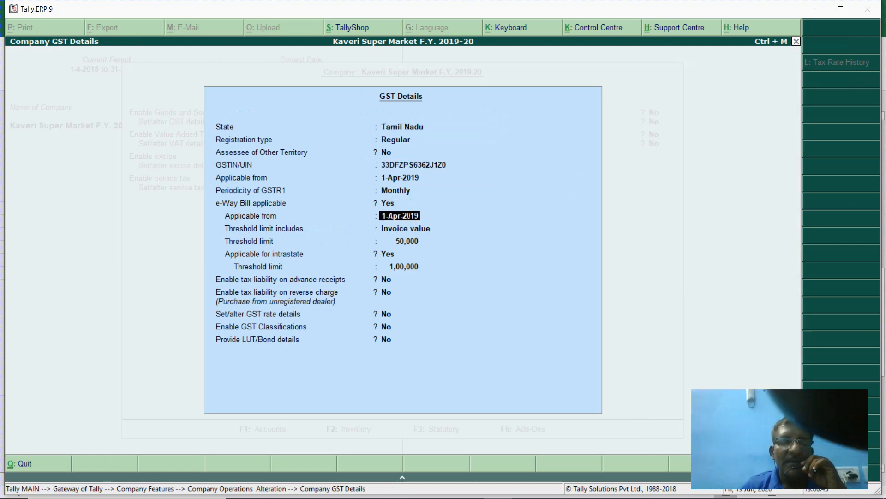
key(Return)
key(Return)
key(Return)
key(Return)
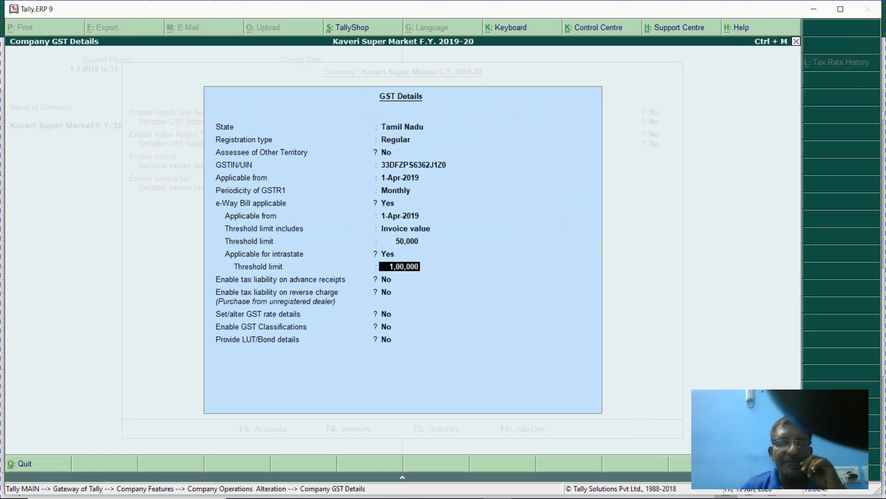
key(Return)
key(Return)
key(Return)
text(y)
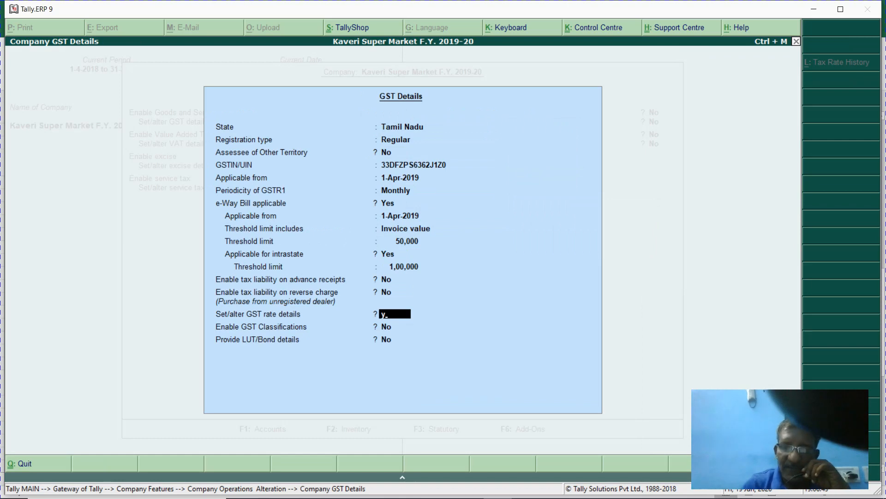
key(Return)
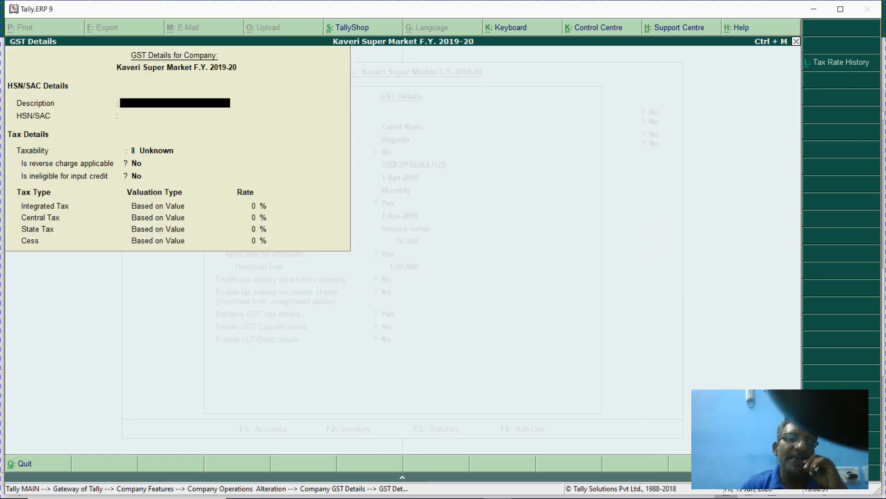
key(Escape)
key(Escape)
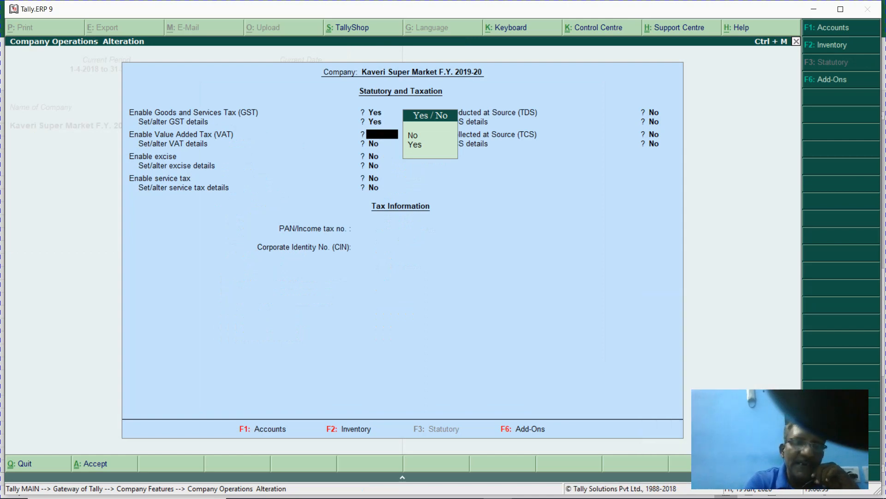
key(ctrl+a)
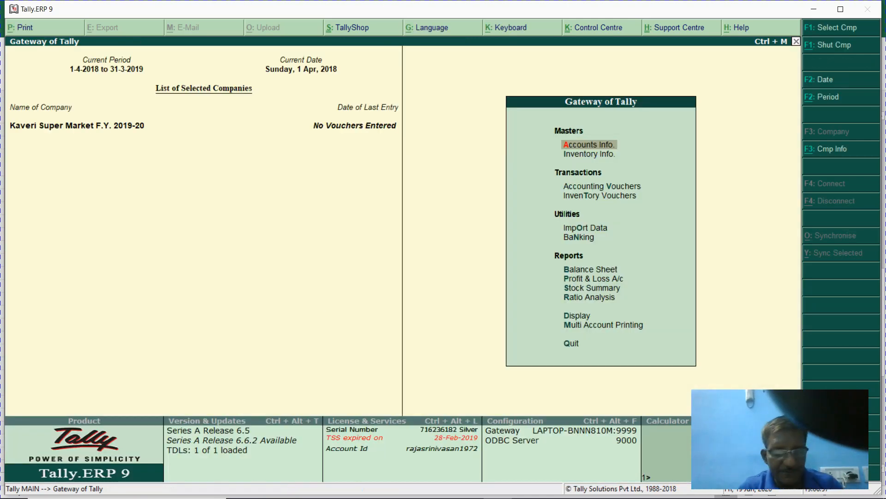
- Create a ledger under Accounts Info > Ledgers and begin naming it 'Gst Sales'
key(a)
key(l)
key(a)
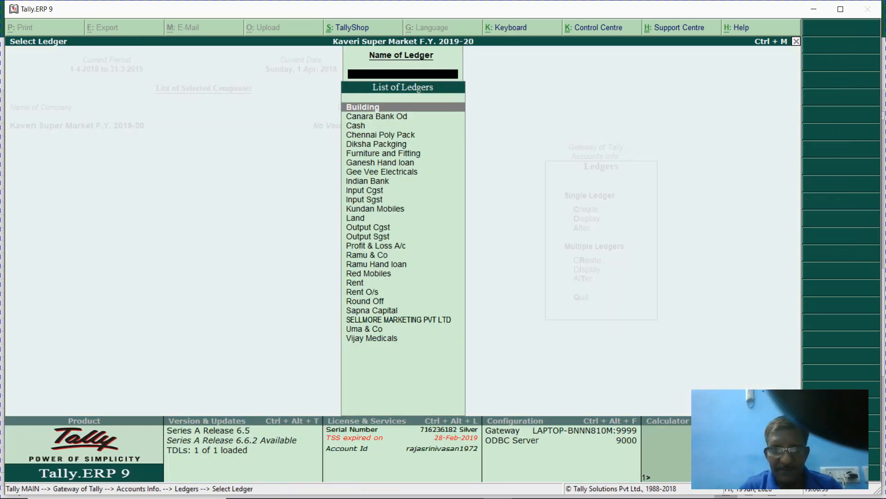
key(Escape)
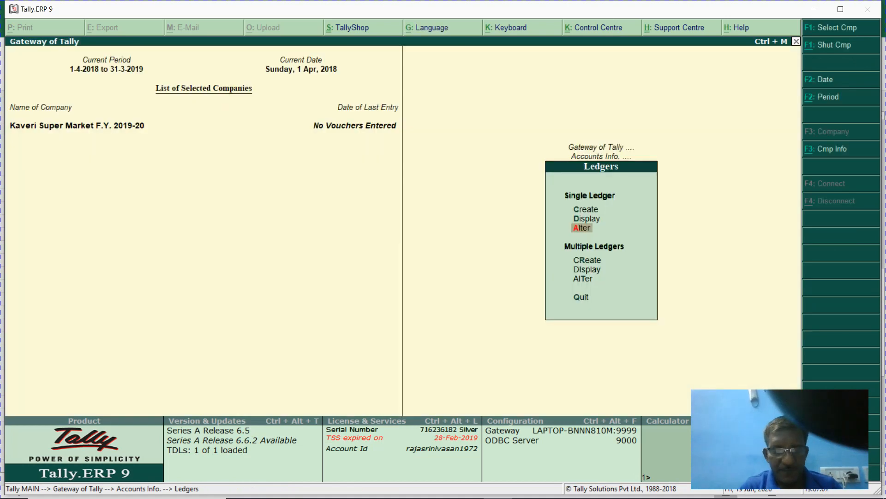
text(cGst S)
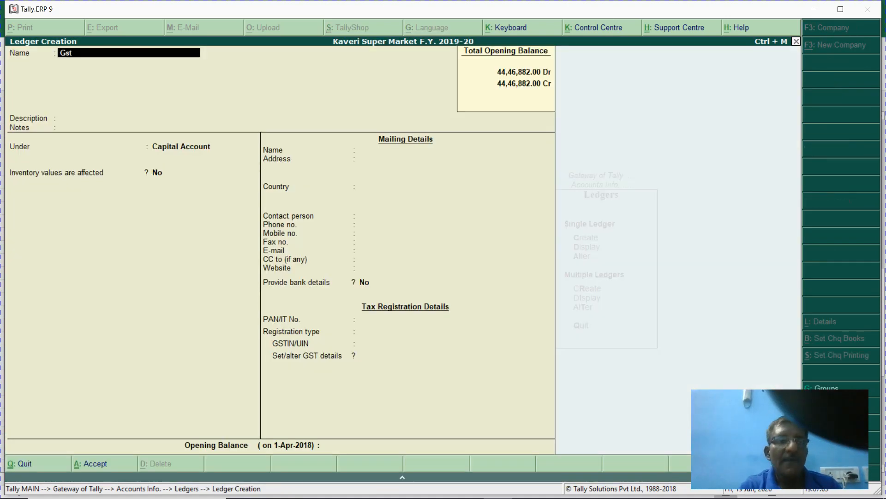
text(ales)
- Fill in the Gst Sales ledger under Sales Accounts with GST details turned on
key(Return)
key(Return)
key(Return)
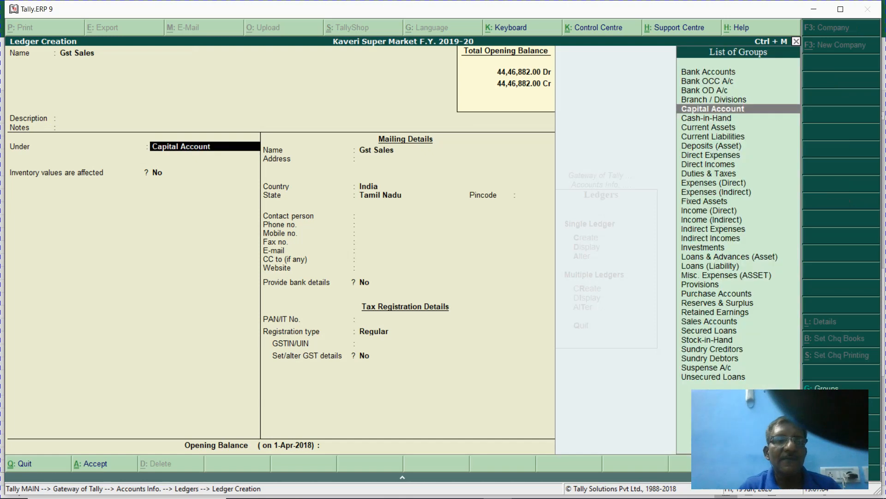
text(Sa)
key(Return)
key(y)
key(Return)
key(Return)
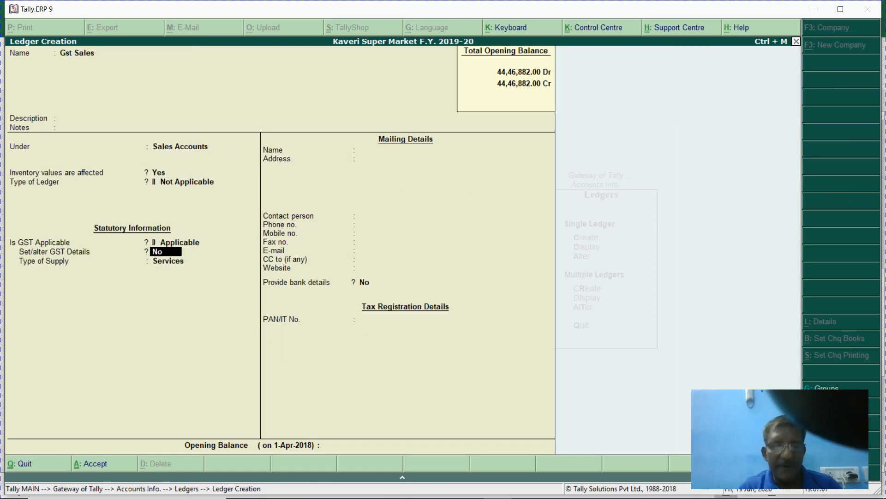
key(y)
key(Return)
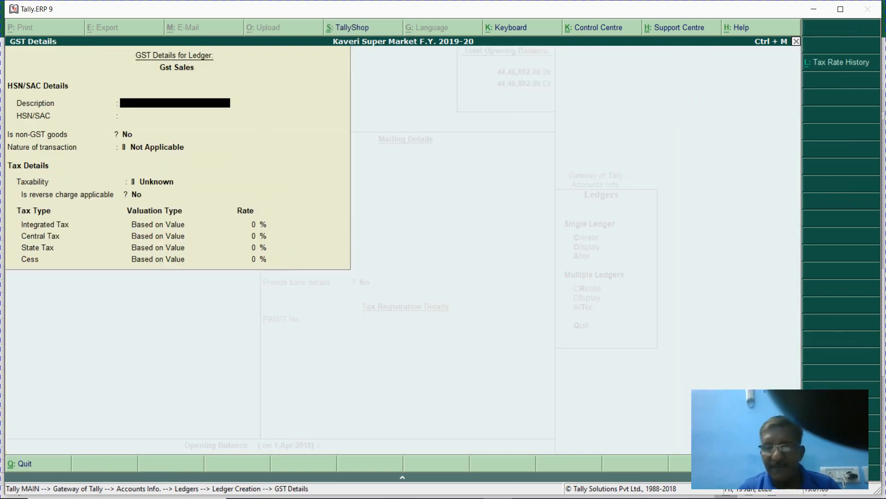
- Quit the unsaved Gst Sales ledger and go to Inventory Info > Stock Groups
key(Escape)
key(Escape)
key(y)
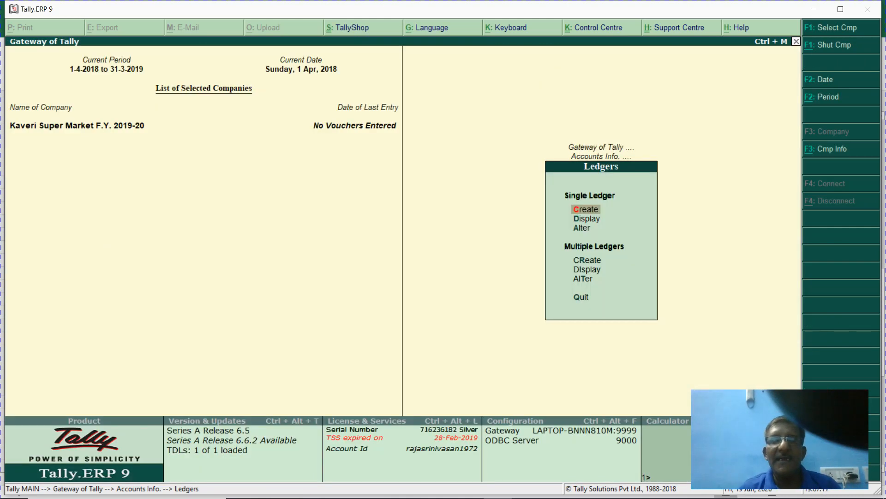
key(Escape)
key(Escape)
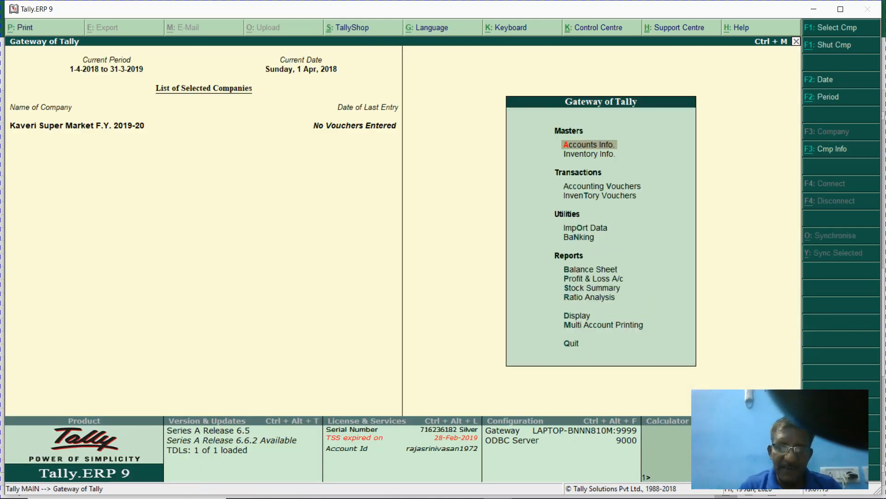
key(i)
key(Return)
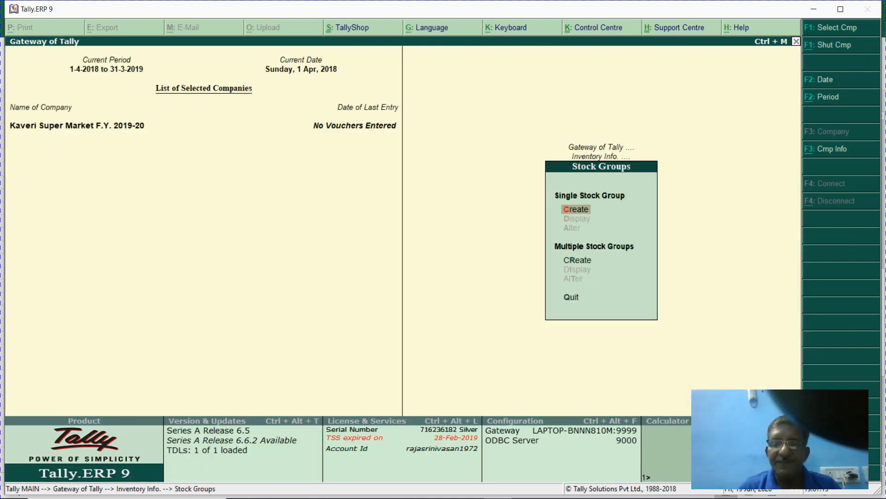
- Create a stock group named Tea under Primary and enable its GST details
key(Return)
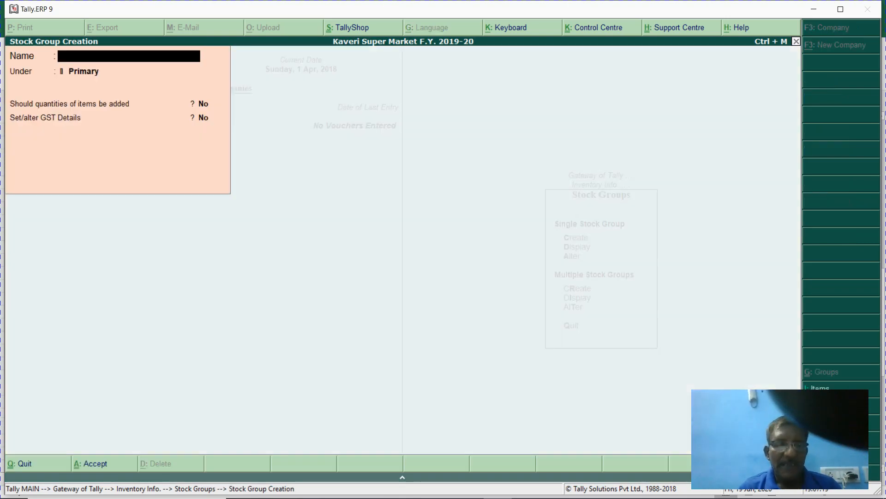
text(A)
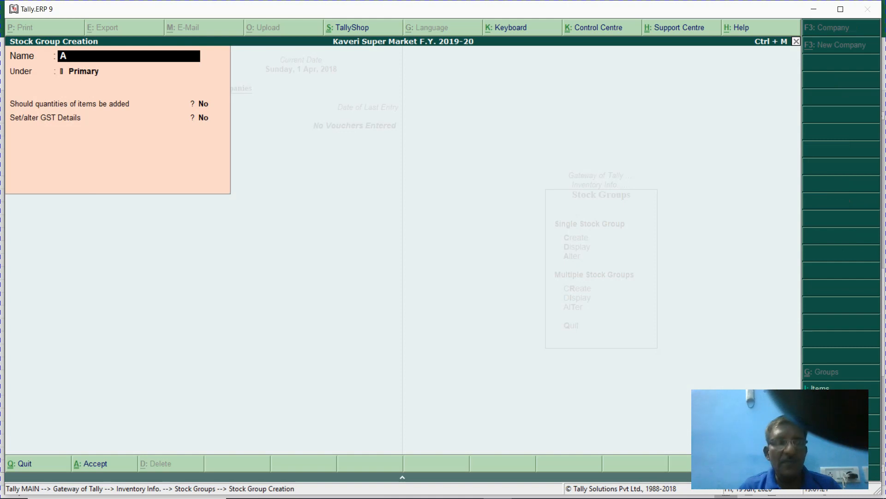
key(BackSpace)
text(Tea)
key(Return)
key(Return)
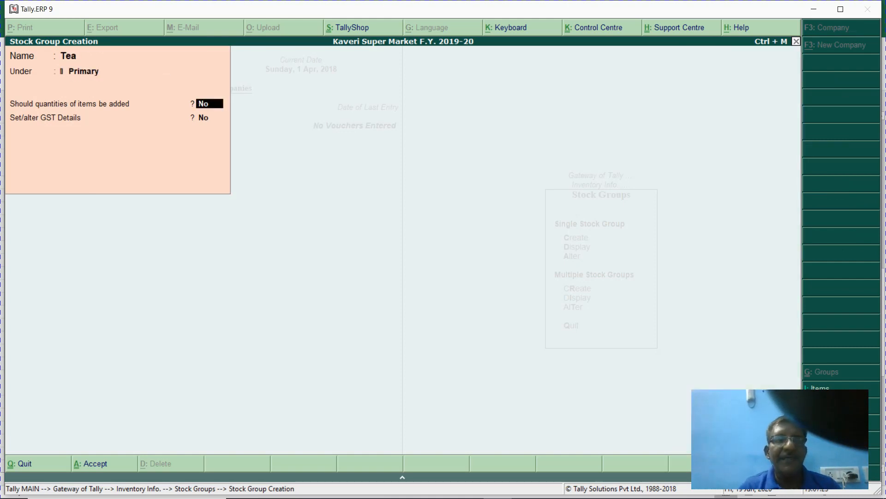
key(Return)
text(n)
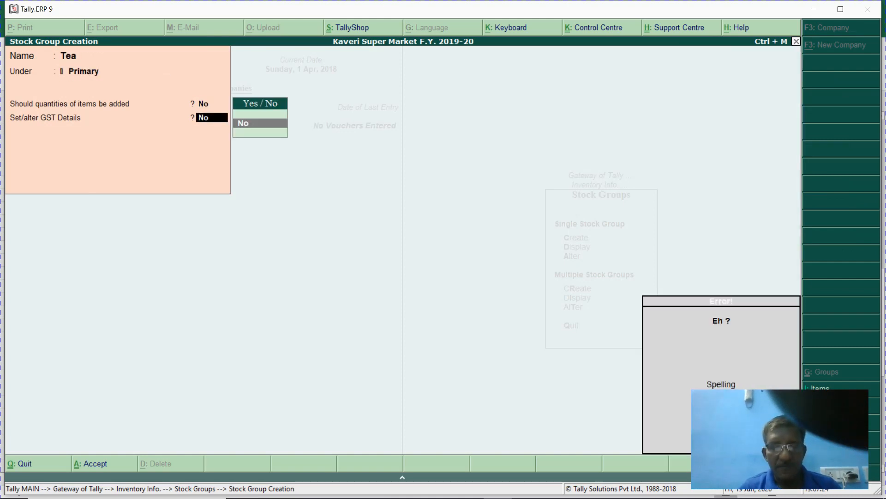
key(BackSpace)
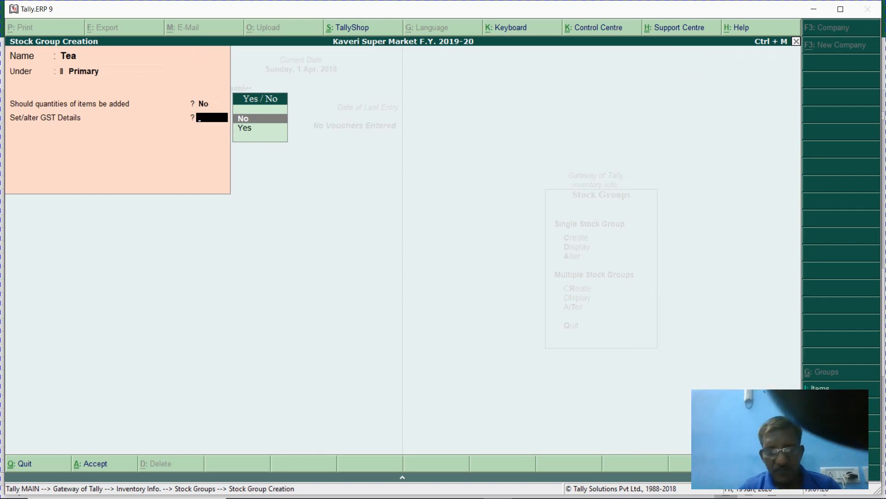
text(y)
key(Return)
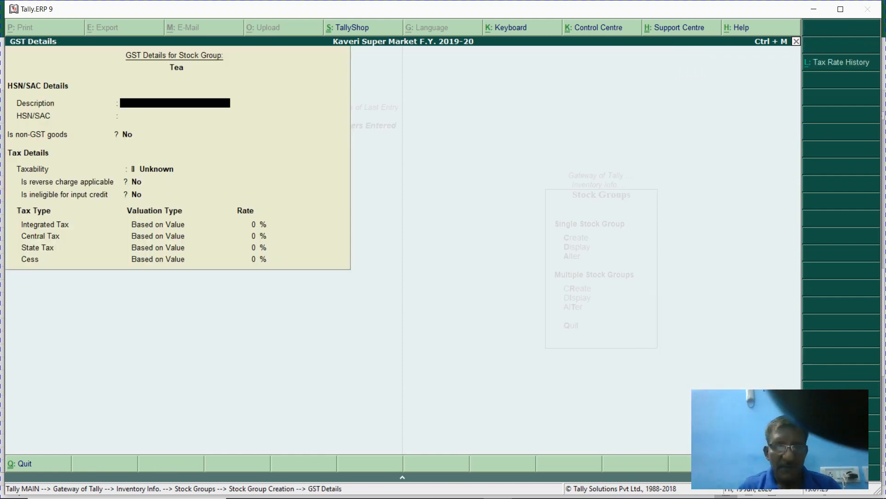
- Give Tea description Tea, HSN/SAC 0952, Taxable at 5%, then save and return to Gateway
text(Tea)
key(Return)
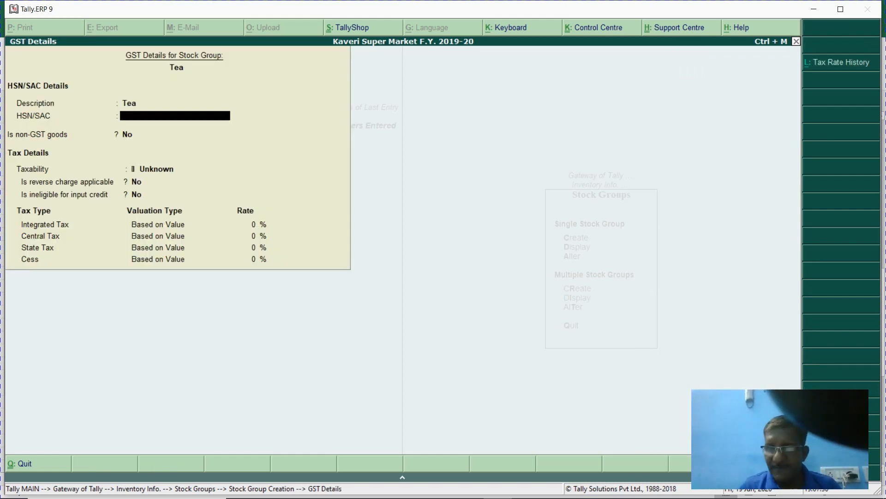
text(0952)
key(Return)
key(Return)
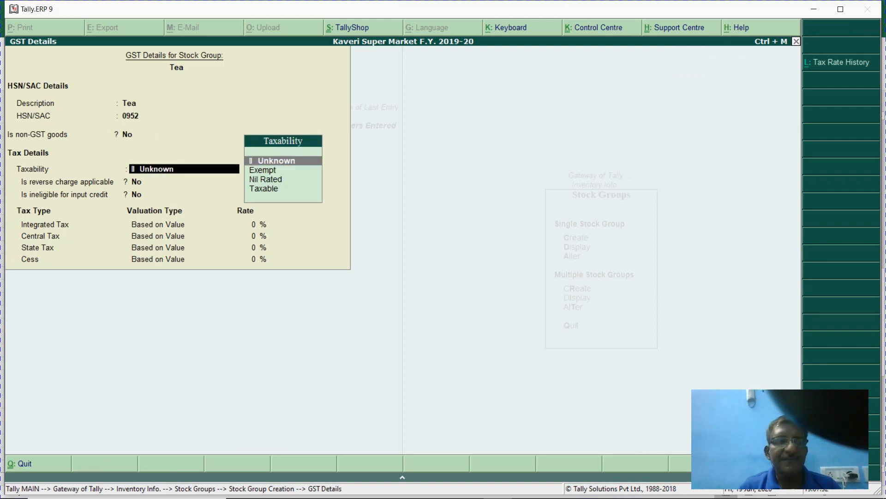
key(Down)
key(Down)
key(Down)
key(Return)
key(Return)
key(Return)
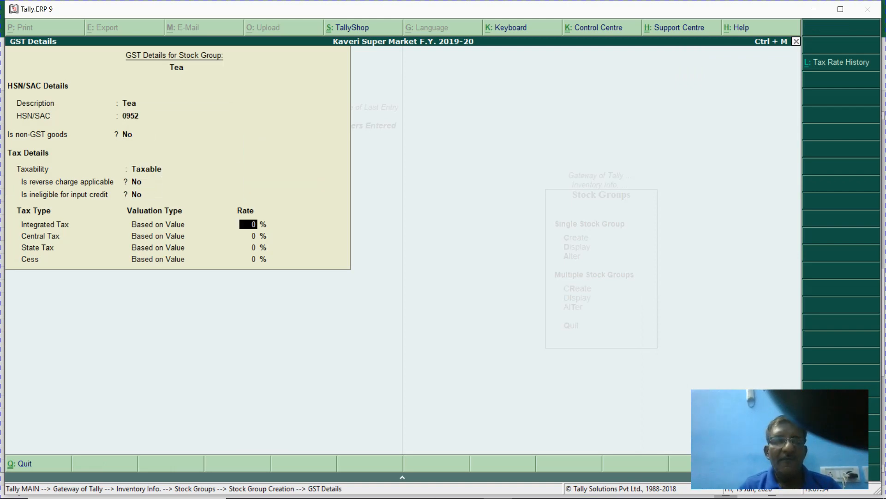
text(5)
key(Return)
key(Return)
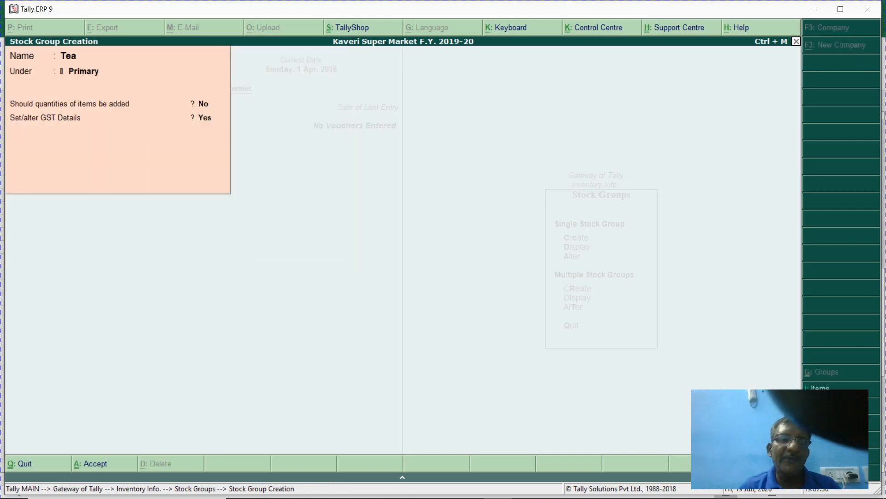
key(Return)
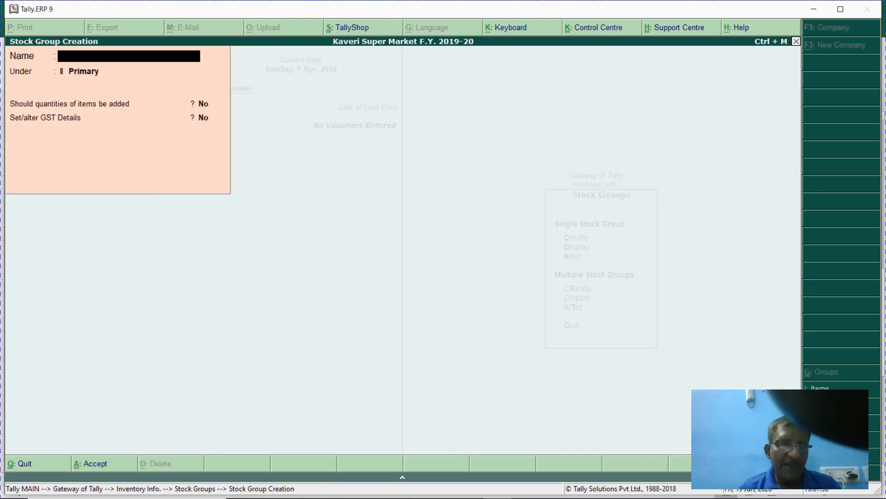
key(Escape)
key(Return)
key(Escape)
key(Escape)
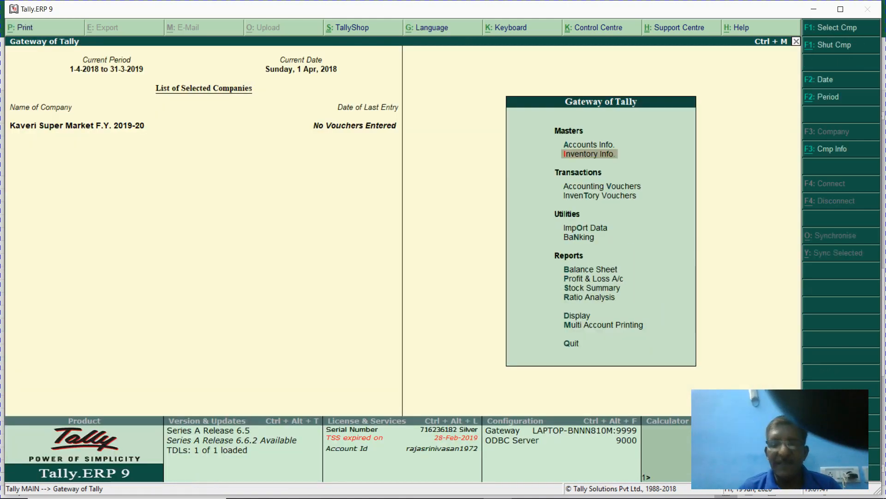
- Start a new stock item named 3 ROSES TEA 250G REF, copied from Excel cell B38
key(Return)
key(i)
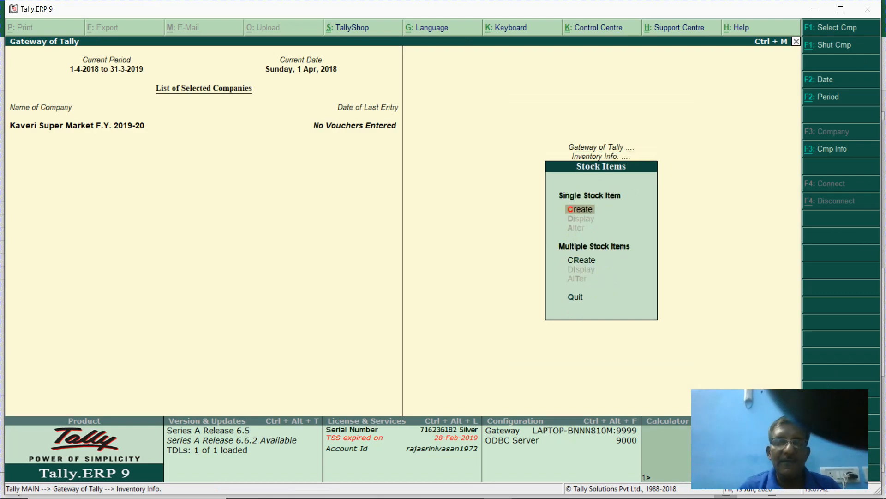
key(Return)
key(alt+Tab)
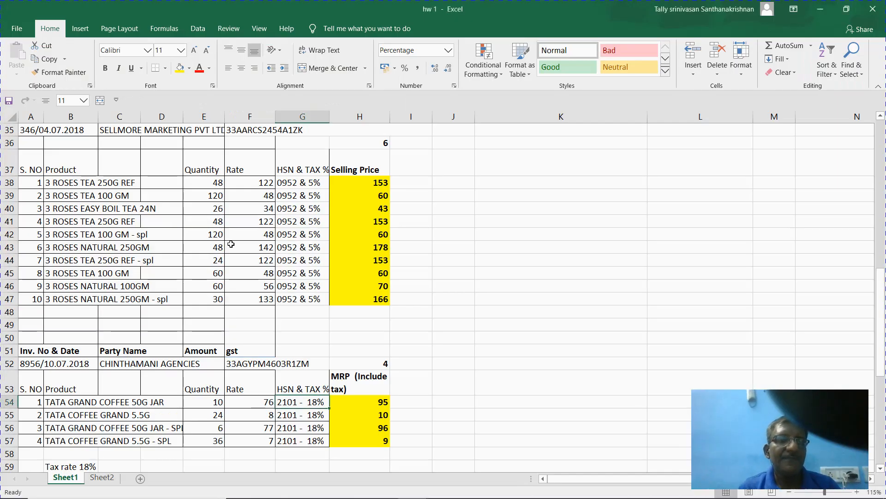
click(63, 182)
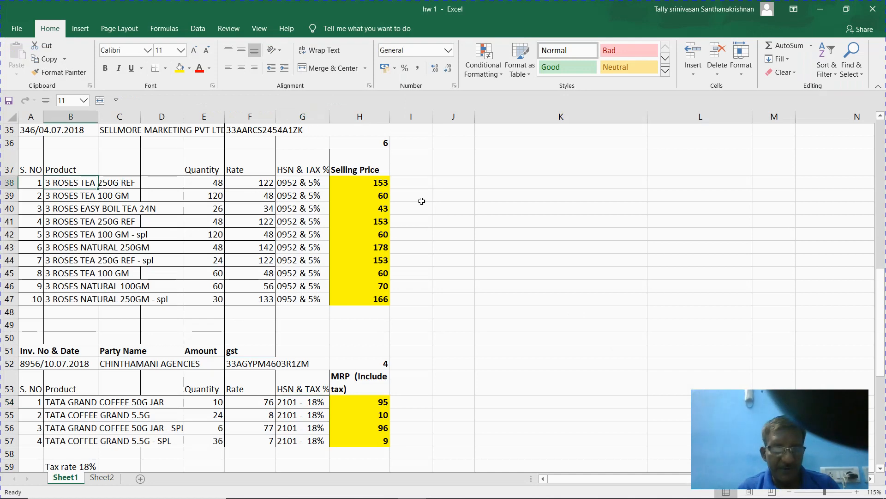
key(ctrl+c)
key(alt+Tab)
key(ctrl+alt+v)
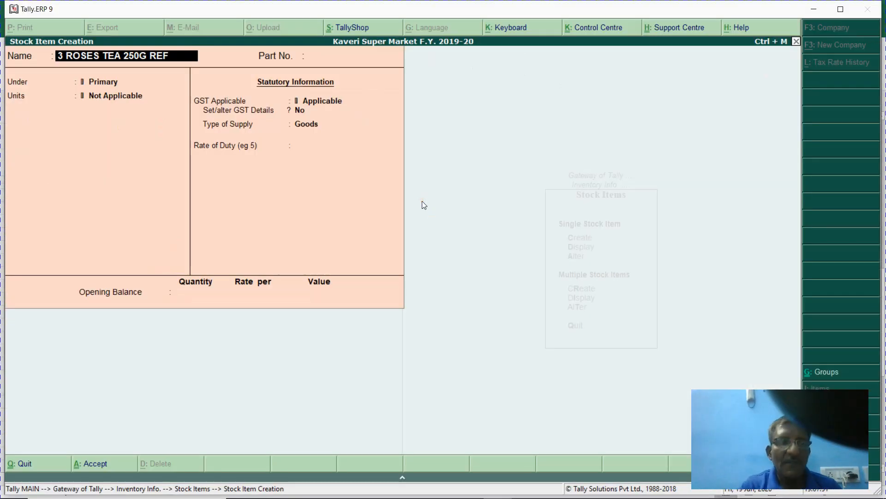
key(Return)
- Set part number 001, group Tea, unit Nos., and turn on standard rates
text(001)
key(Return)
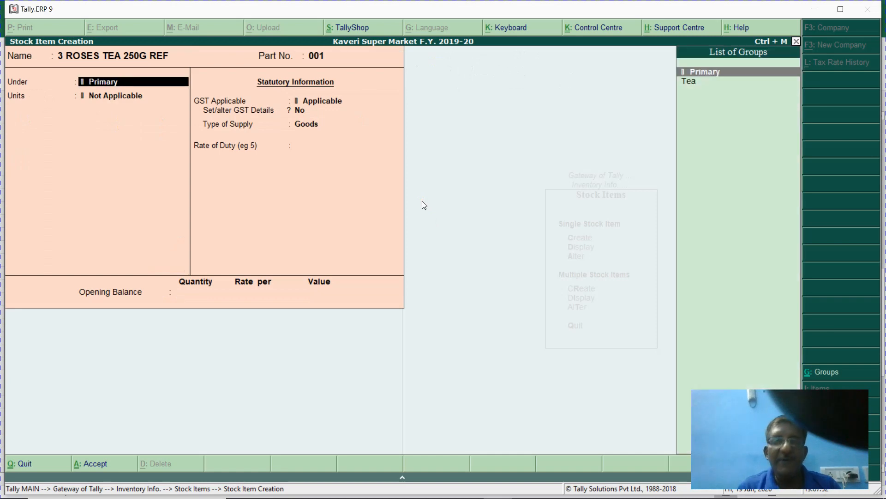
key(Down)
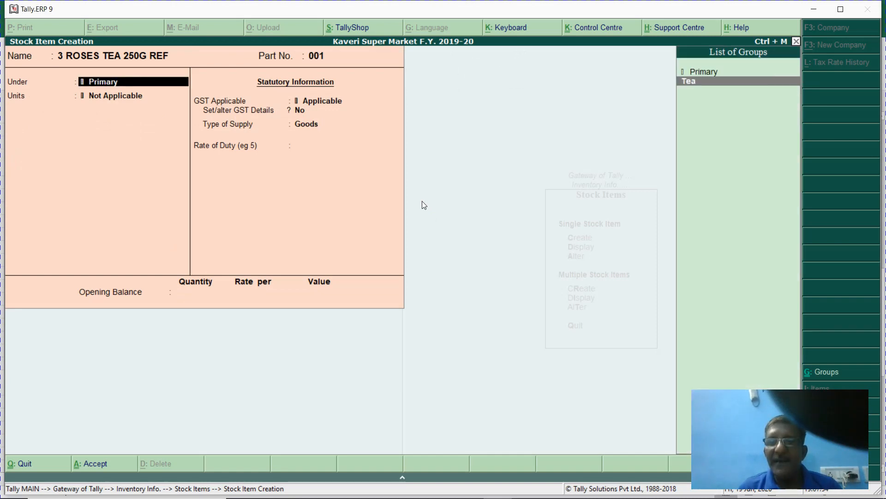
key(Return)
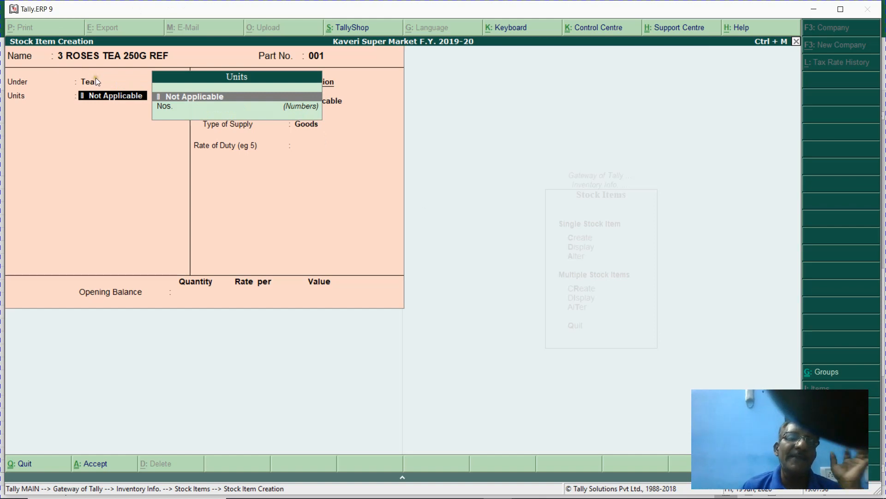
key(Down)
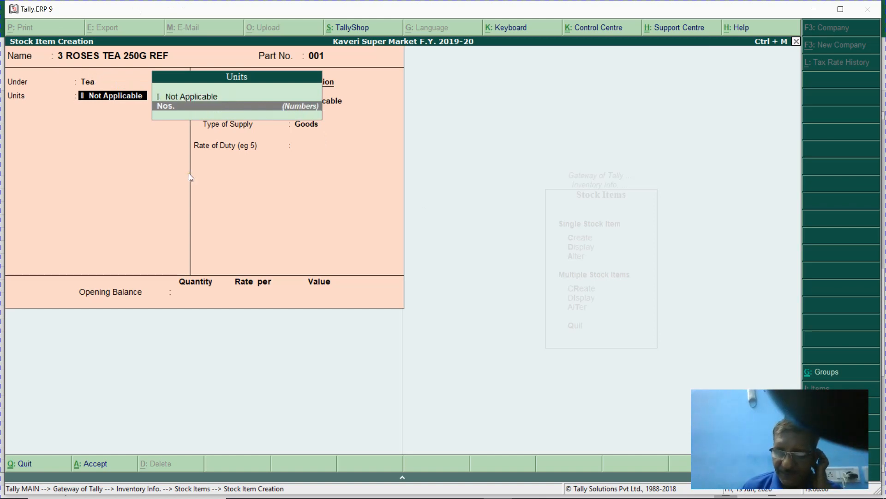
key(Return)
text(y)
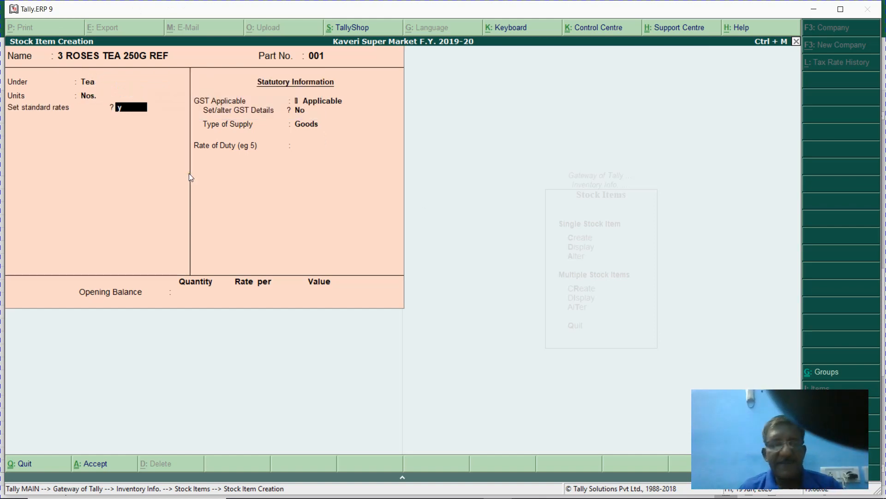
key(Return)
key(Return)
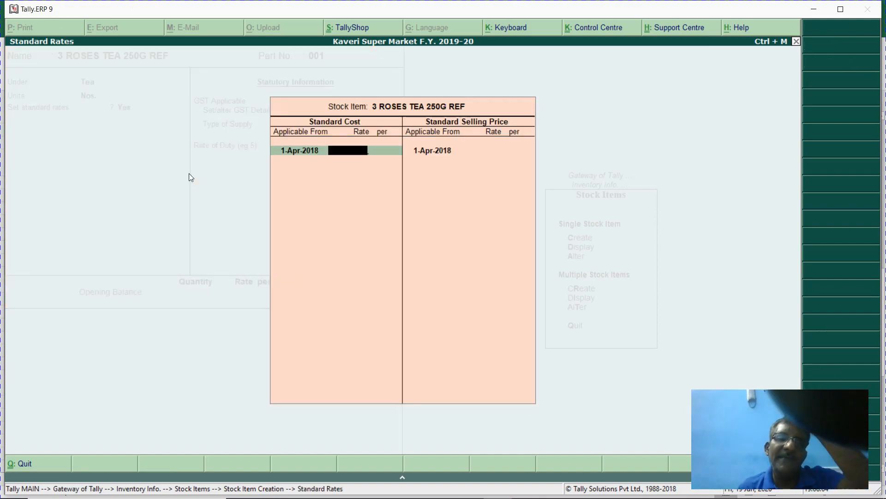
- Read rate 122 and selling price 153 from row 38 of hw 1, then return to Tally's Standard Rates
key(alt+Tab)
key(Right)
key(Right)
key(Right)
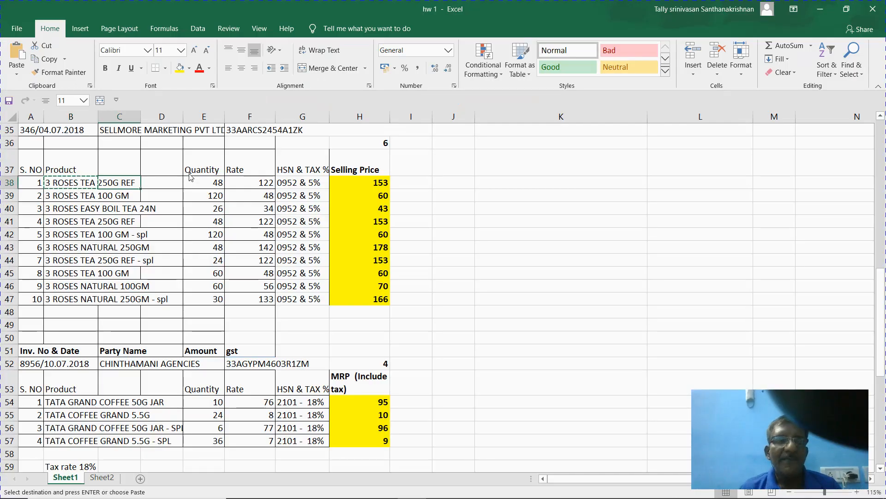
key(alt+Tab)
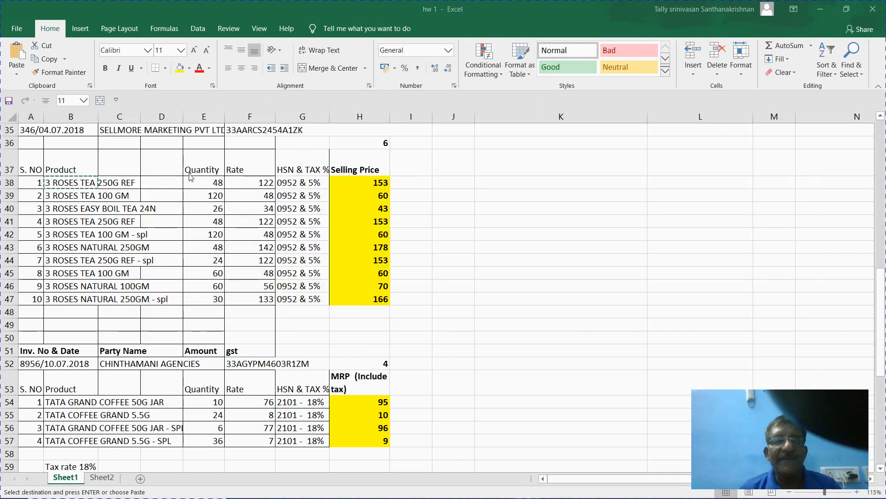
key(alt+Tab)
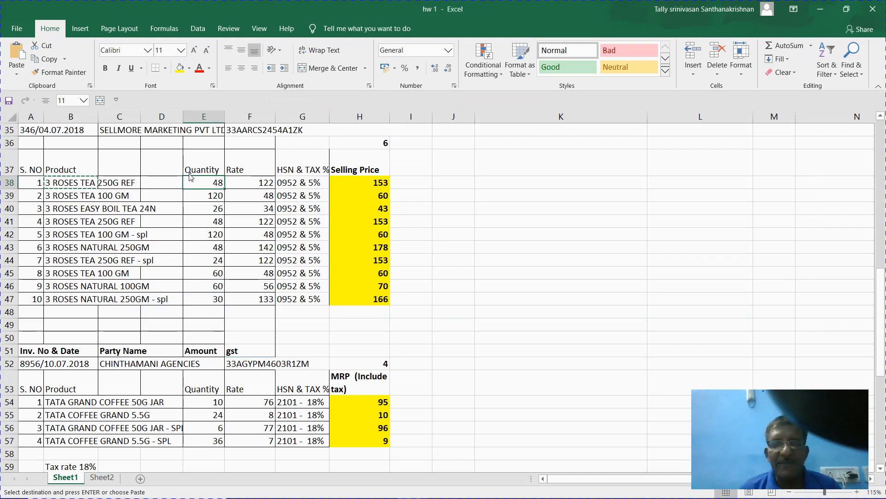
key(alt+Tab)
mouse_move(268, 495)
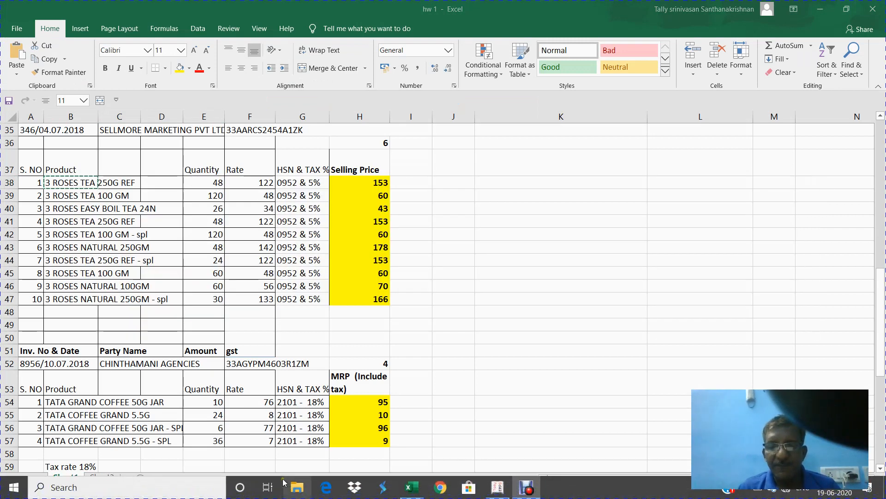
mouse_move(497, 487)
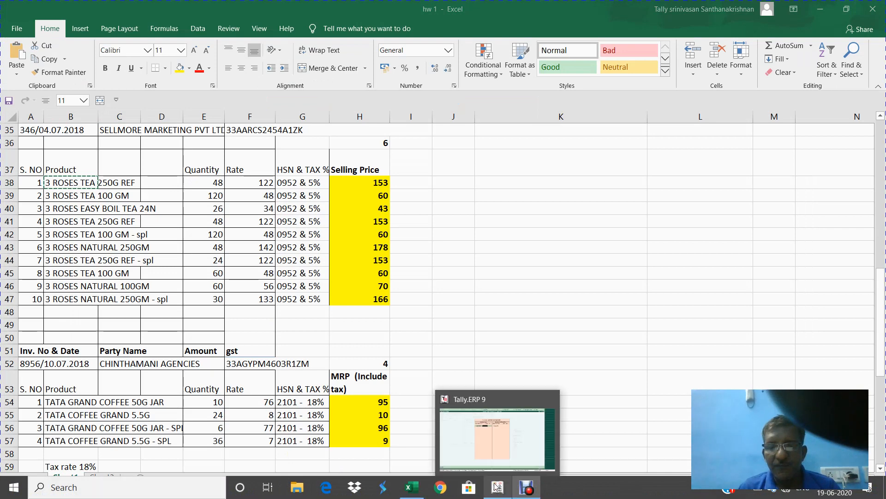
click(498, 445)
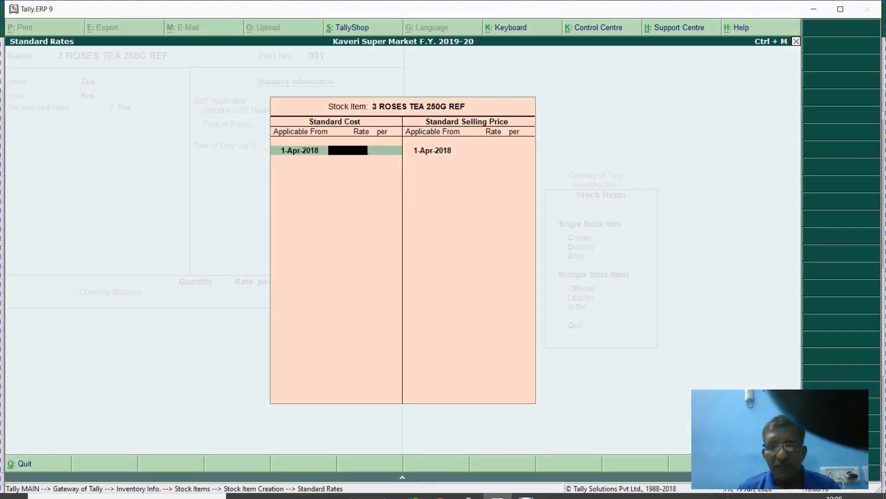
mouse_move(413, 489)
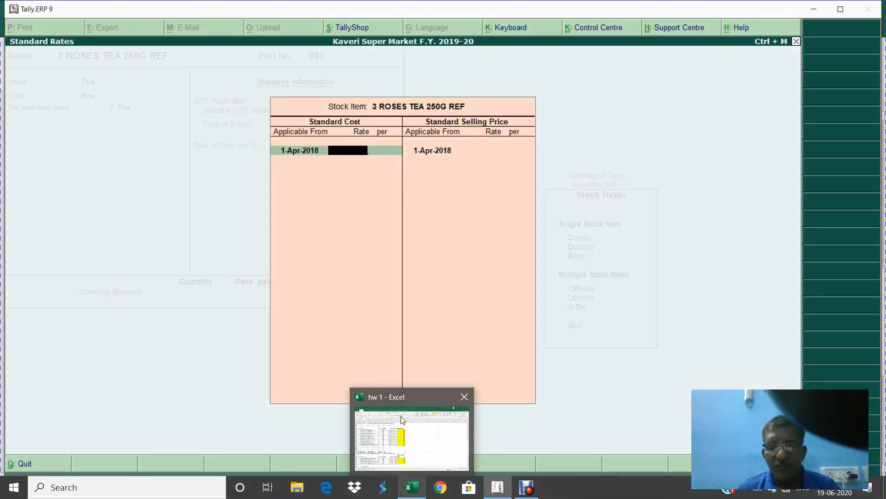
click(402, 420)
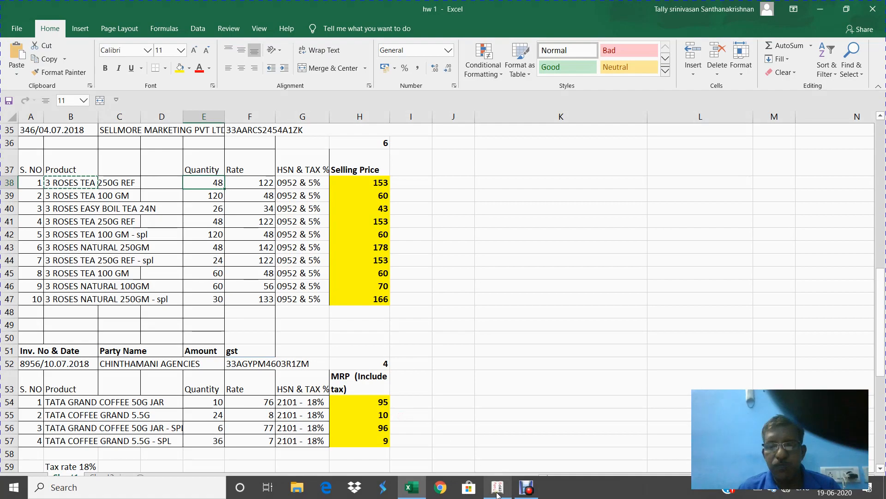
mouse_move(498, 494)
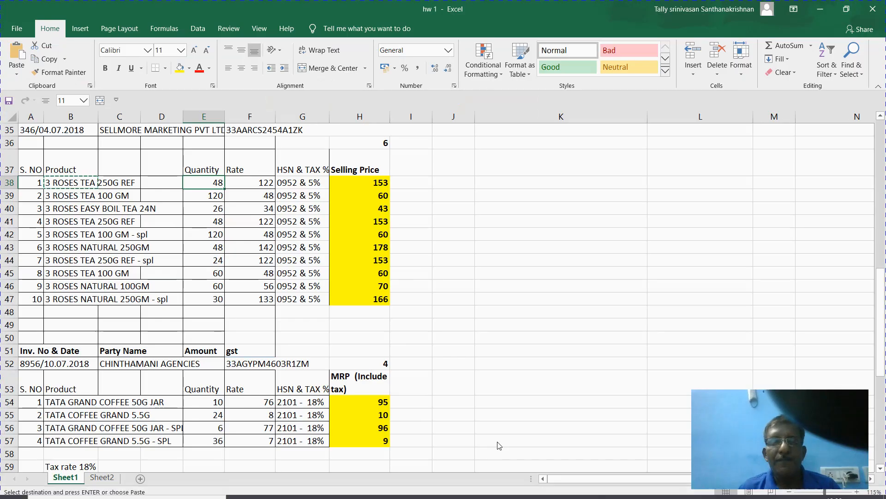
key(alt+Tab)
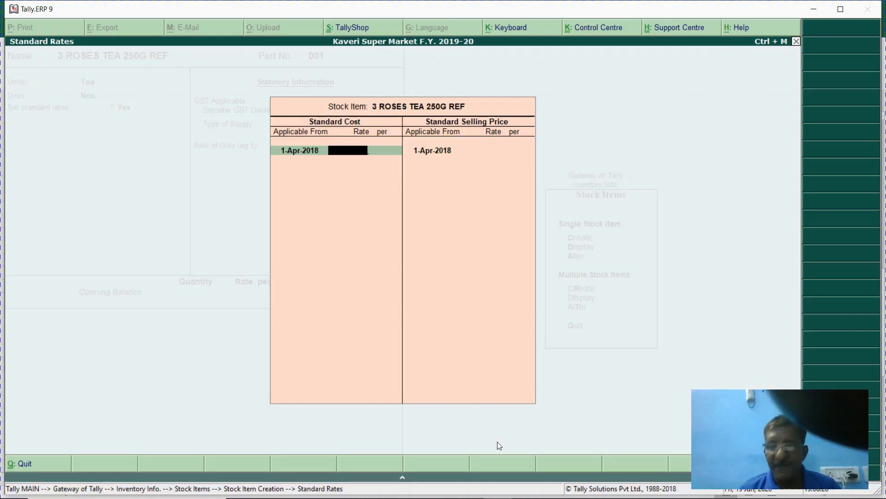
- Enter standard cost 122 and selling price 153 for the item
text(122)
key(Return)
key(Return)
key(Return)
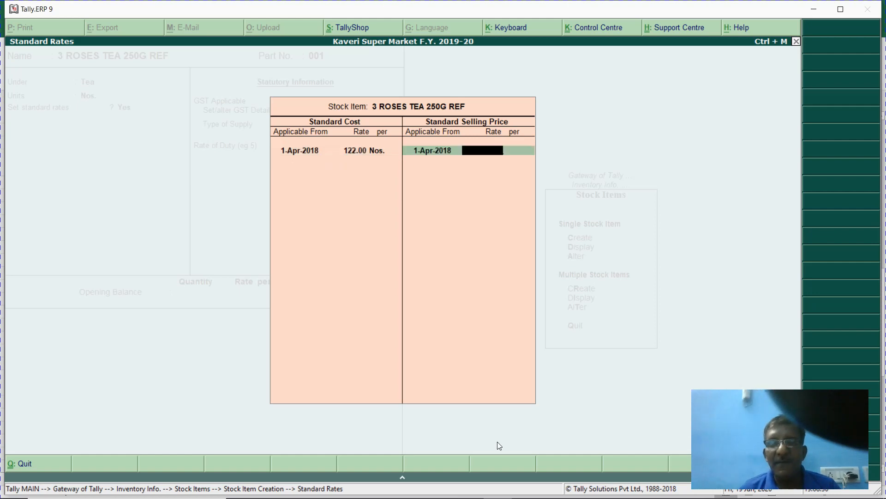
text(153)
key(Return)
key(Return)
key(Return)
key(Return)
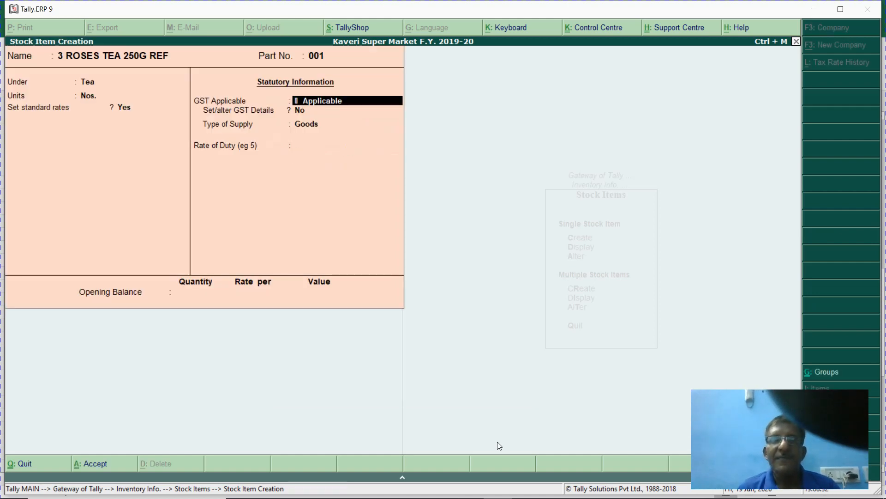
- Keep GST Applicable, check the item's GST details, and step back to its group field
key(BackSpace)
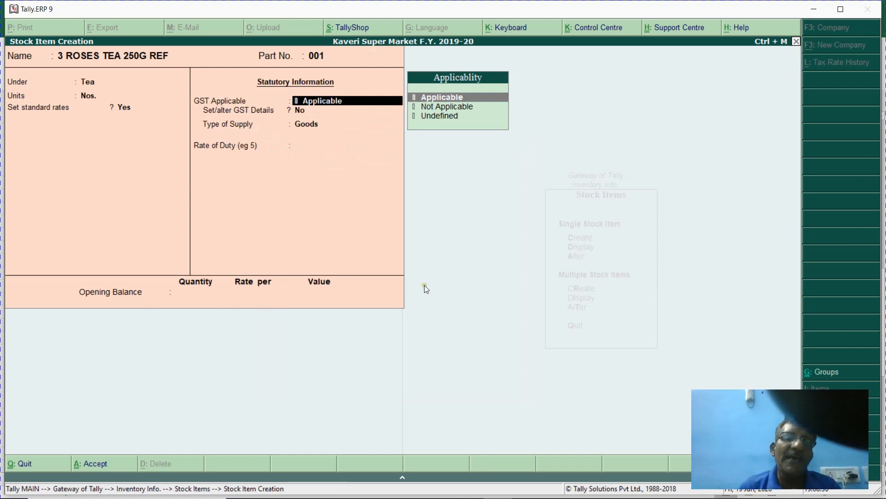
key(Return)
key(y)
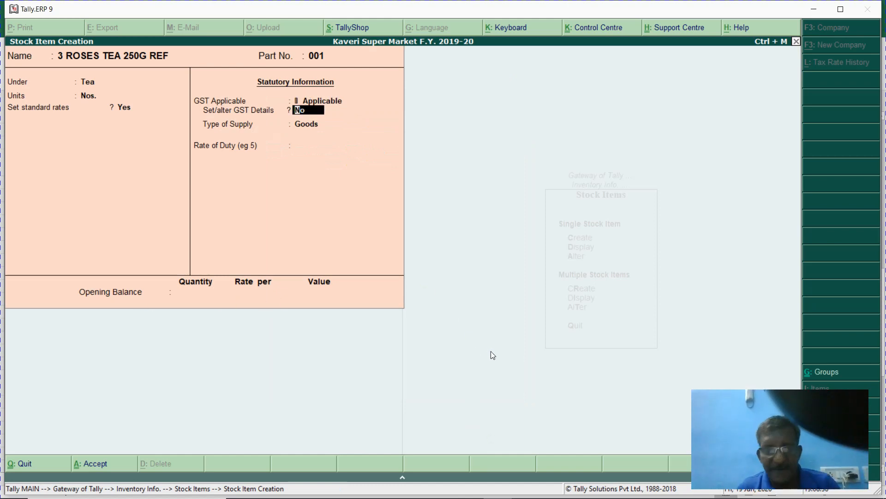
key(Return)
key(Escape)
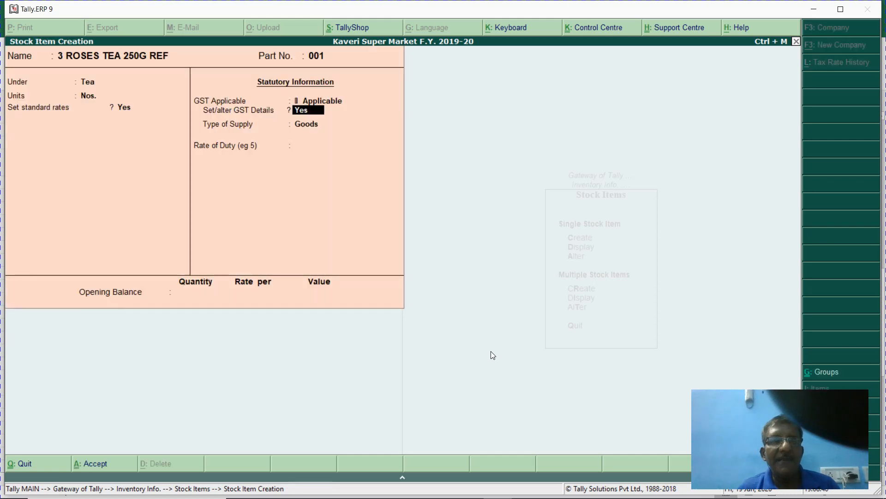
key(BackSpace)
key(BackSpace)
key(BackSpace)
key(BackSpace)
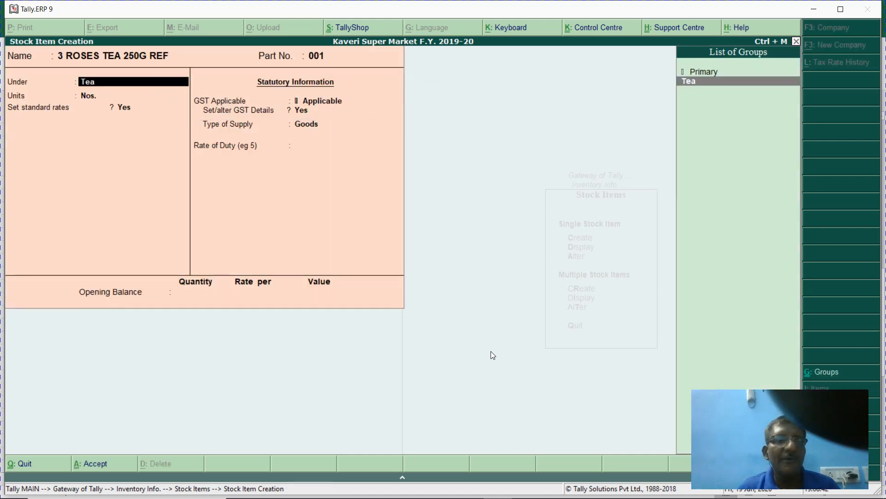
key(Return)
key(BackSpace)
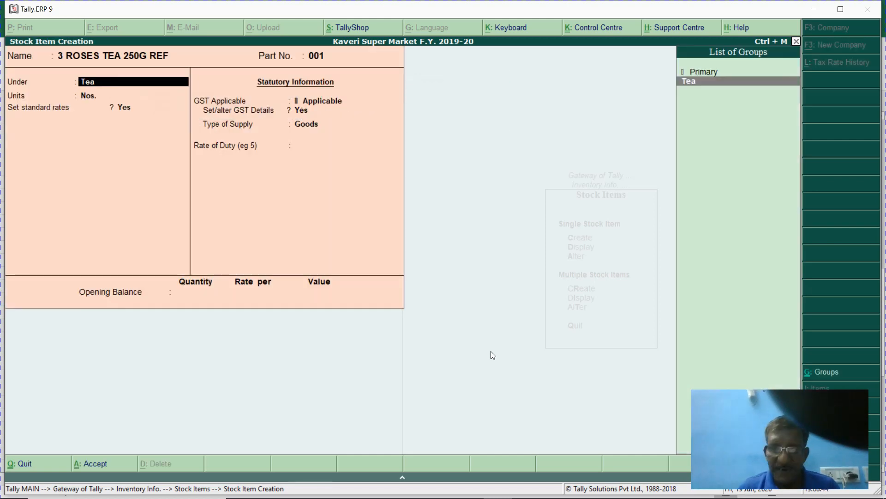
- Open the Tea group for alteration to review its GST details, then return to the item
key(ctrl+Return)
key(Return)
key(Return)
key(Return)
text(y)
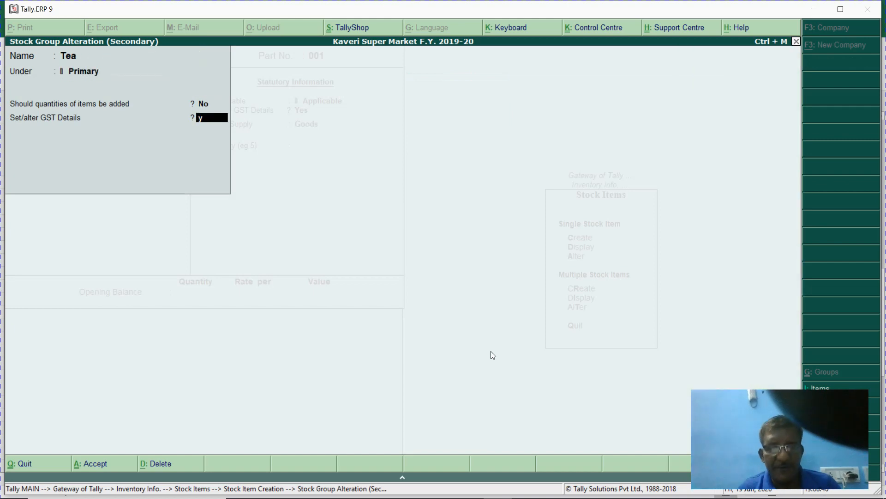
key(Return)
key(BackSpace)
key(Escape)
key(Return)
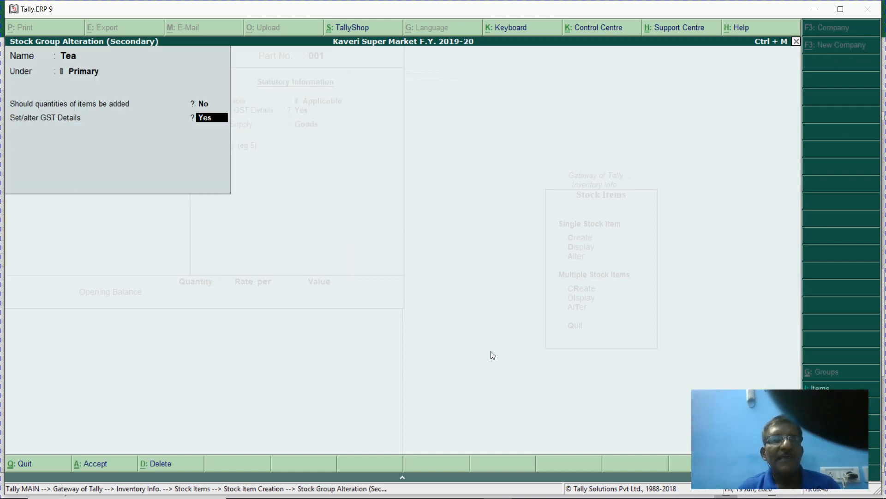
key(Return)
key(Return)
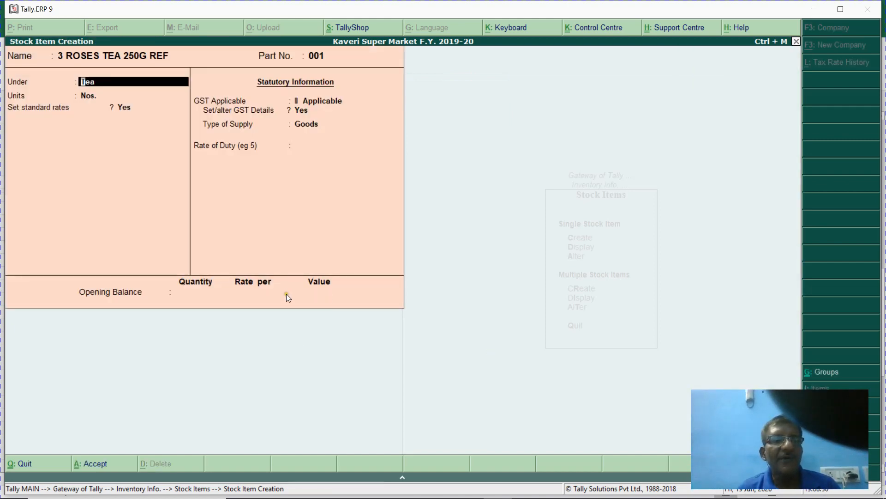
- Review the standard rates and set GST details No, supply Goods, rate of duty 0
key(Return)
key(Return)
key(Return)
key(Return)
key(Return)
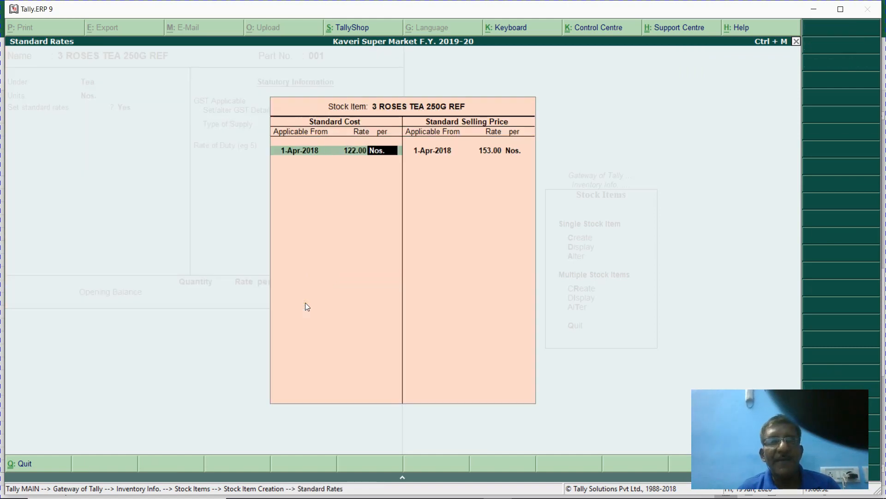
key(Return)
key(Return)
key(Return)
key(Return)
key(Return)
key(Return)
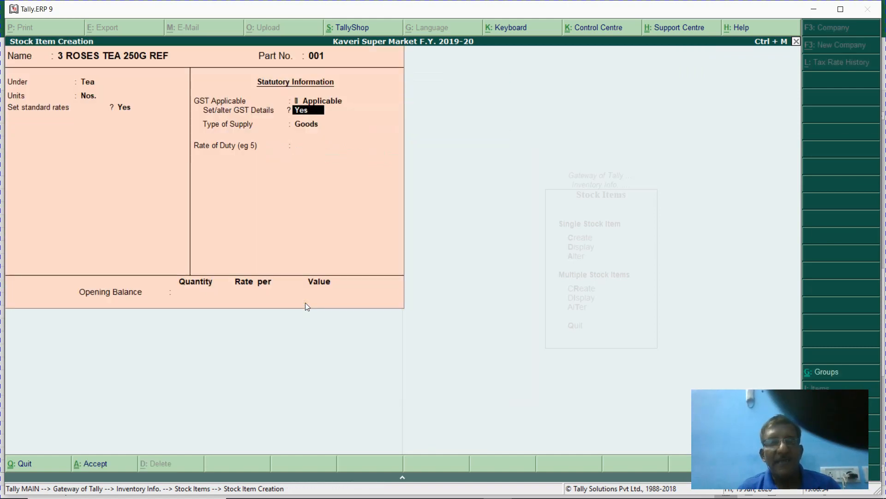
key(Return)
key(Escape)
key(Return)
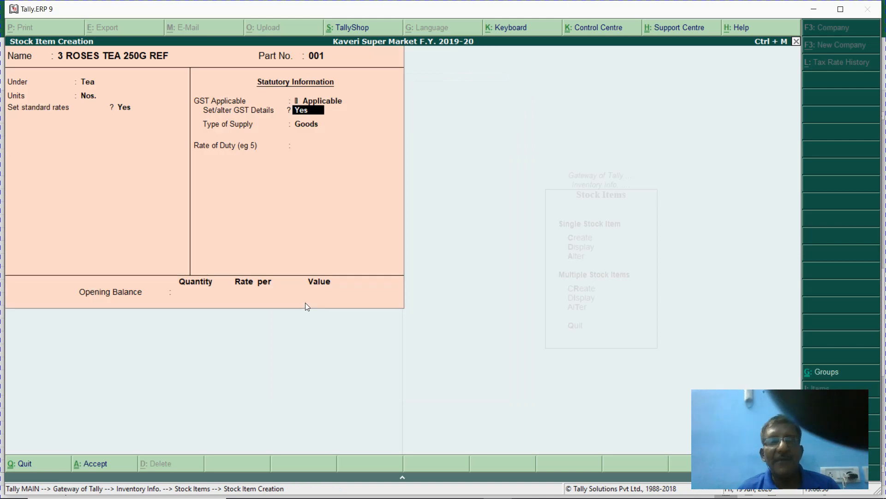
text(n)
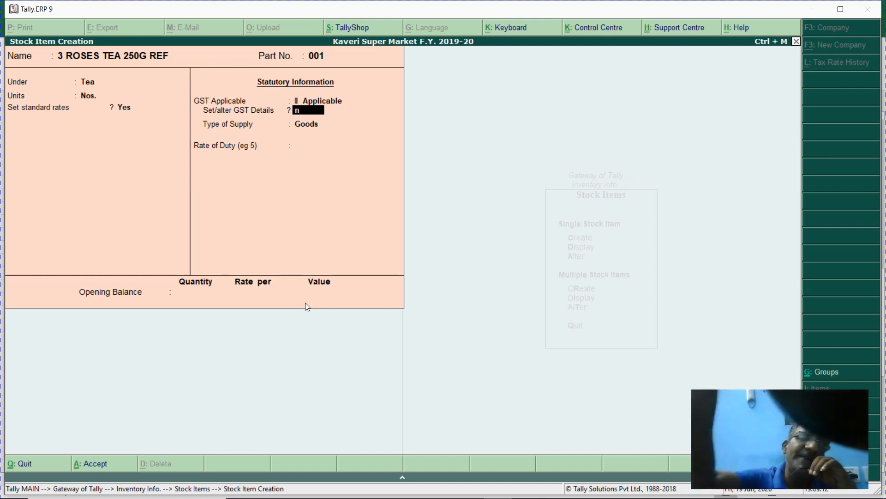
key(Return)
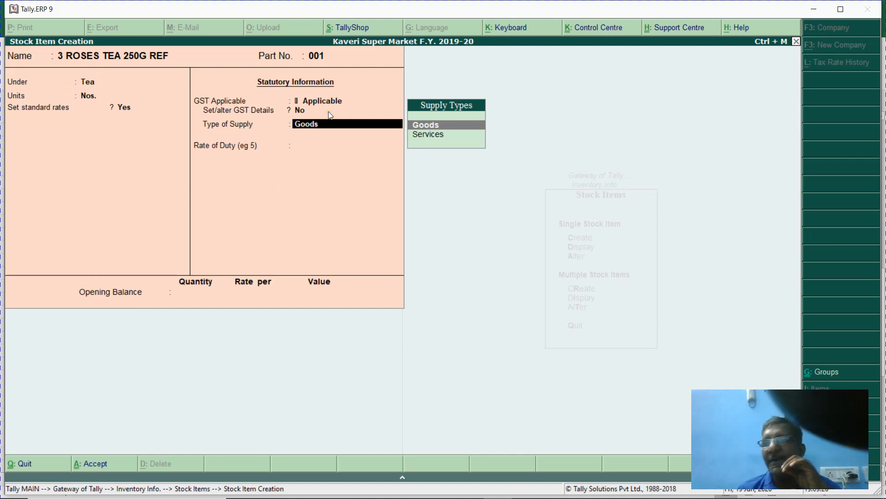
key(Return)
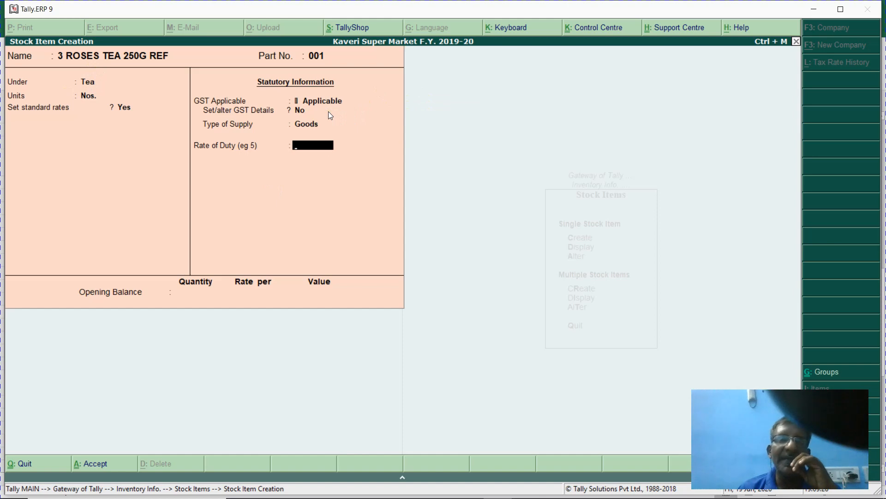
text(0)
key(Return)
key(Return)
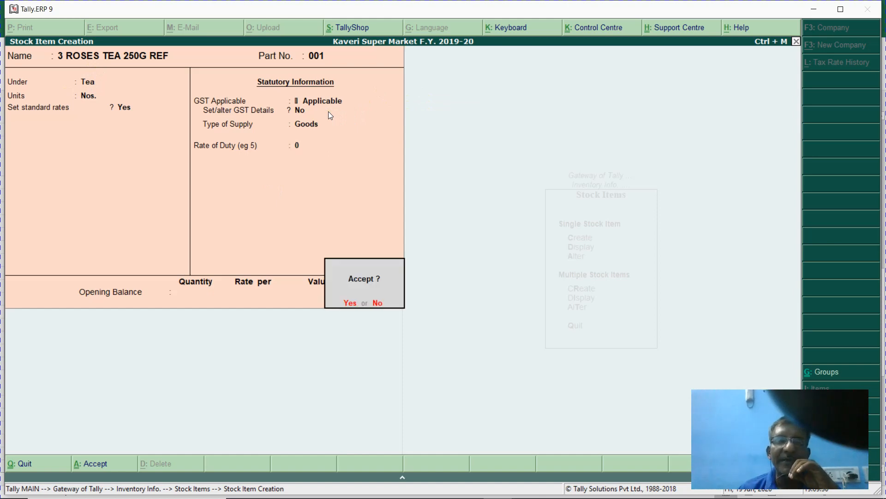
key(Return)
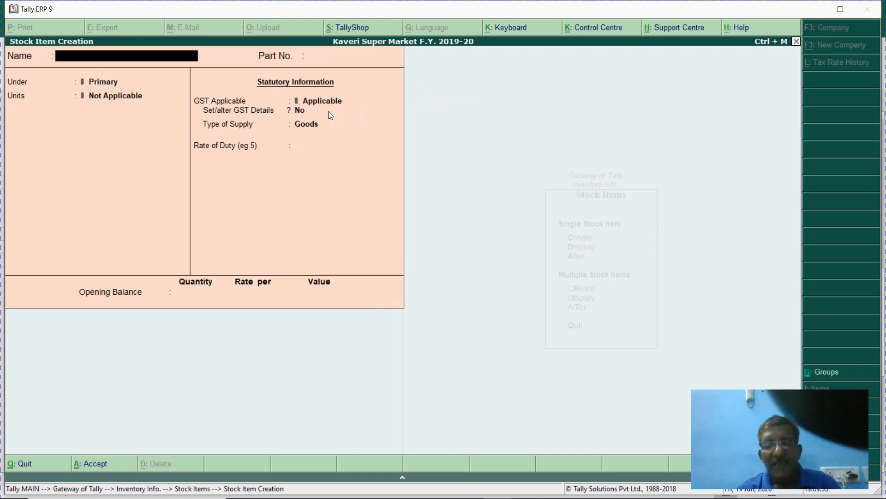
- Copy 3 ROSES TEA 100 GM from Excel cell B39 and return to Tally's blank stock item form
key(alt+Tab)
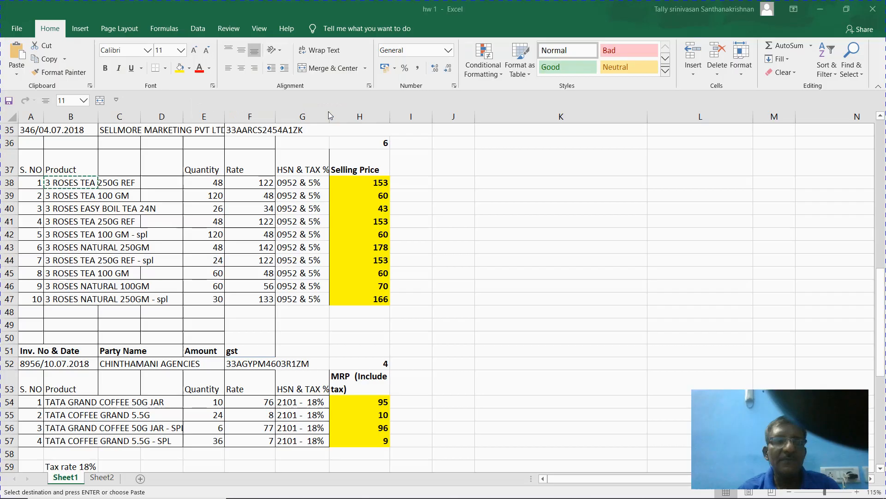
key(Down)
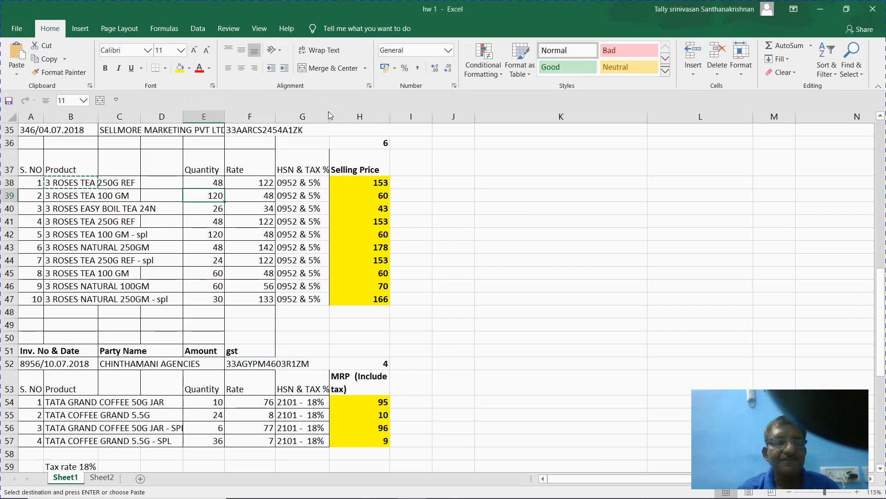
key(Left)
key(Left)
key(Left)
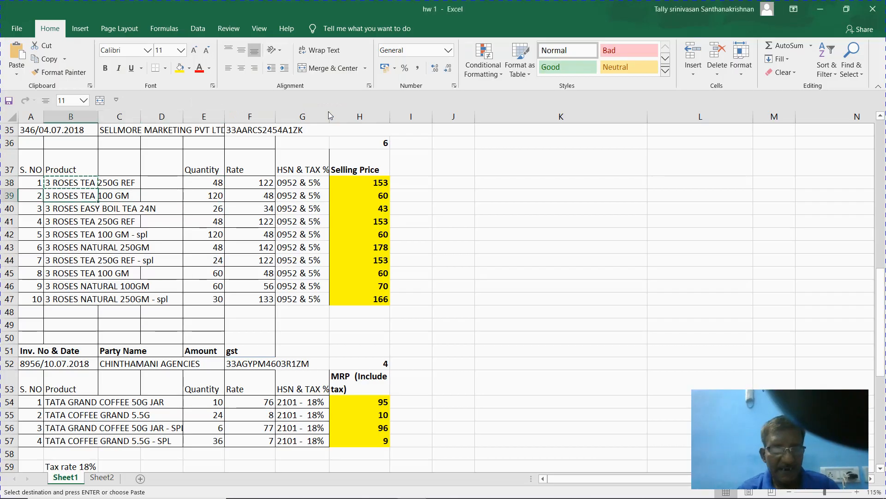
key(ctrl+c)
key(alt+Tab)
key(alt+Tab)
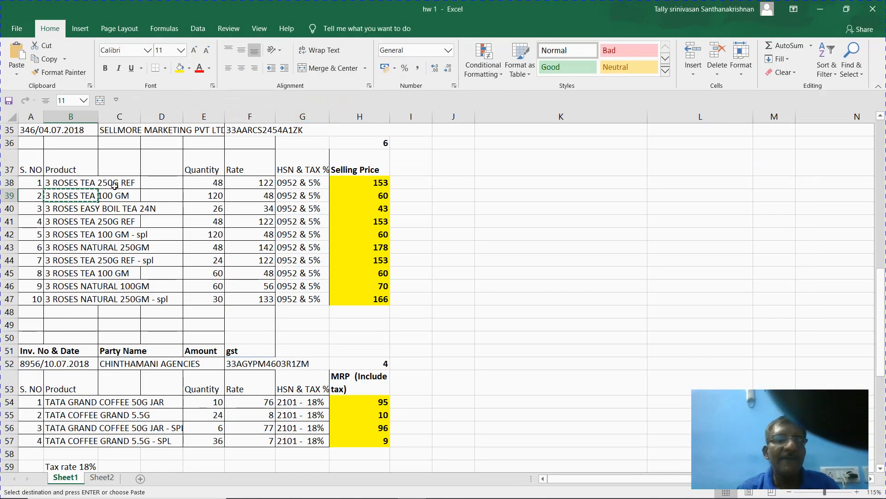
key(alt+Tab)
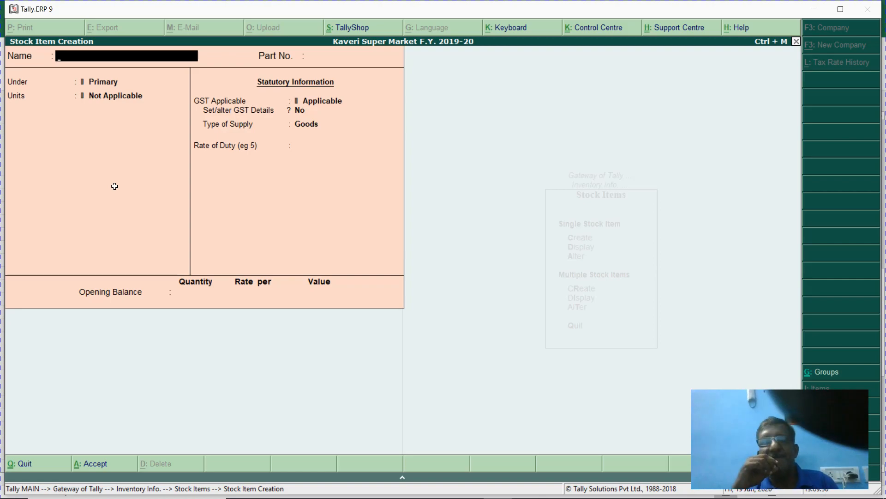
key(alt+Tab)
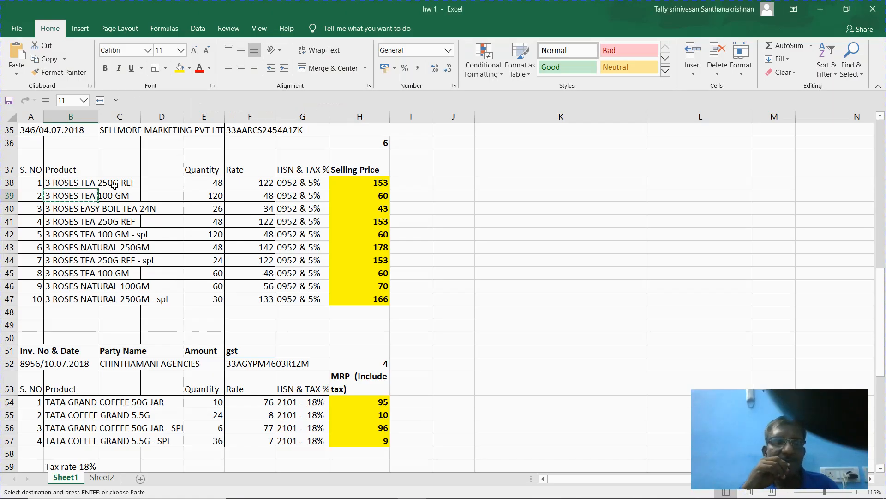
key(alt+Tab)
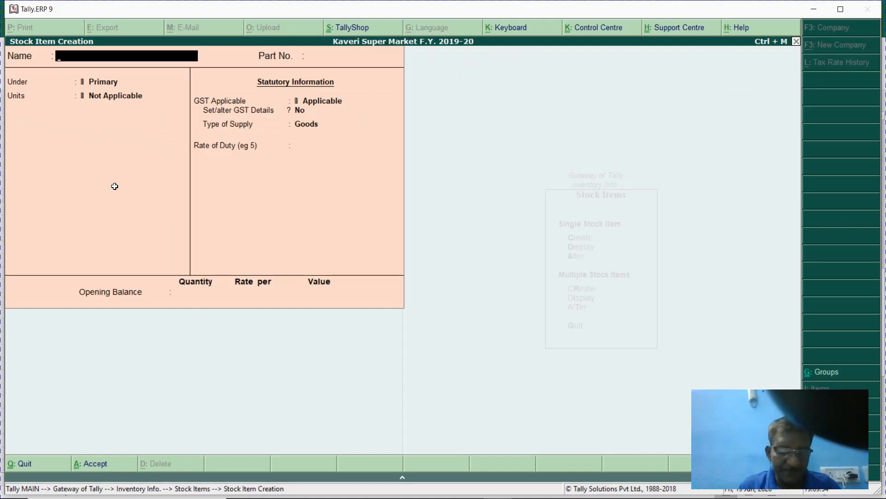
- Paste 3 ROSES TEA 100 GM as the item name with part 002, group Tea, unit Nos., standard rates on
key(ctrl+alt+v)
key(Return)
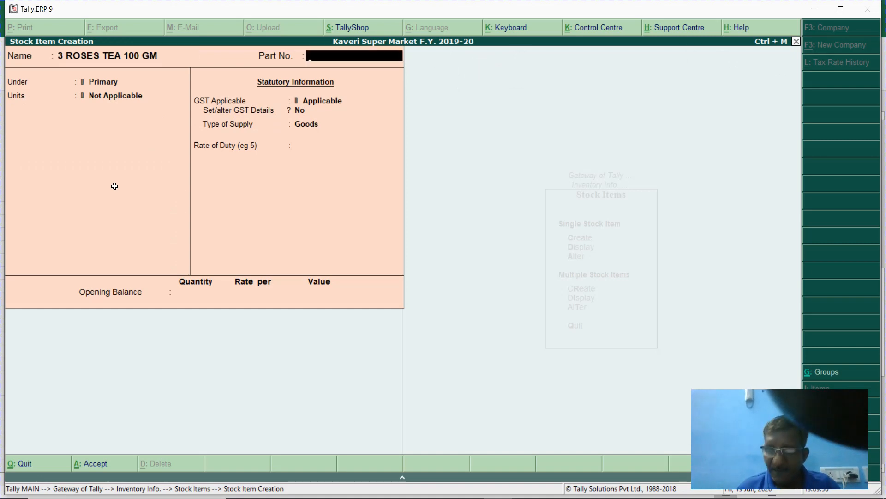
text(002)
key(Return)
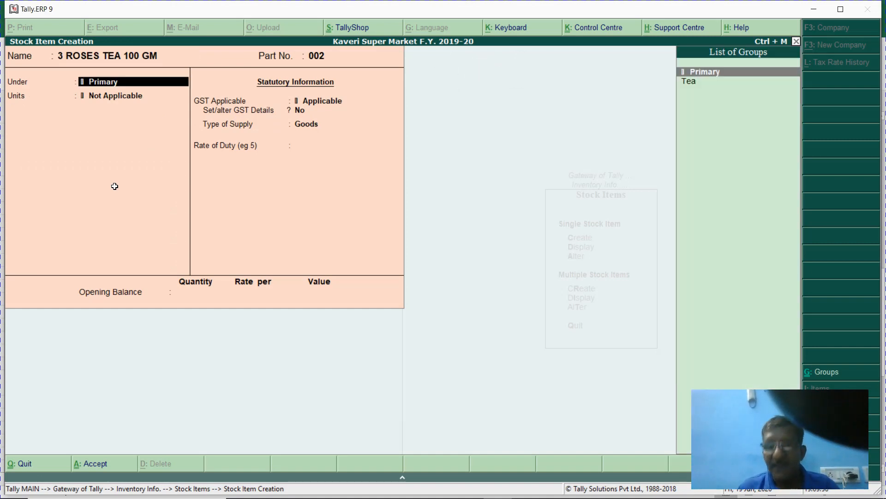
key(Down)
key(Return)
key(Down)
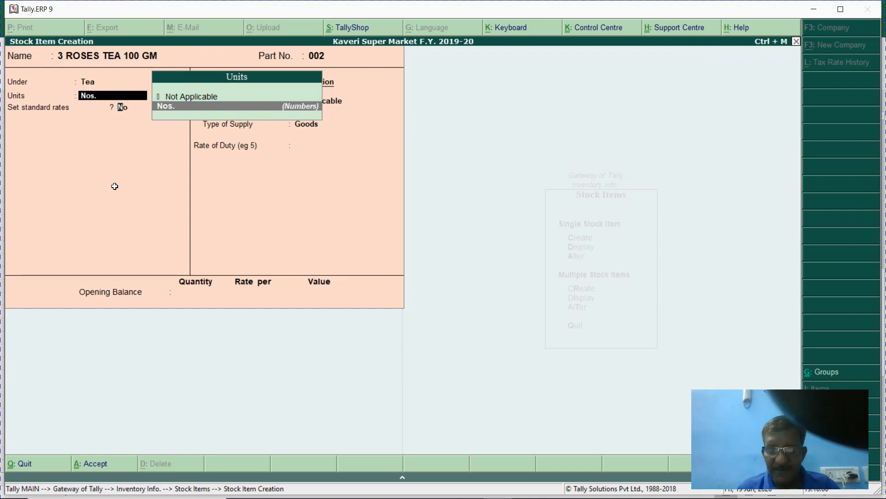
key(Return)
key(y)
key(Return)
- Check row 39 in Excel and enter standard cost 48 and selling price 60
key(alt+Tab)
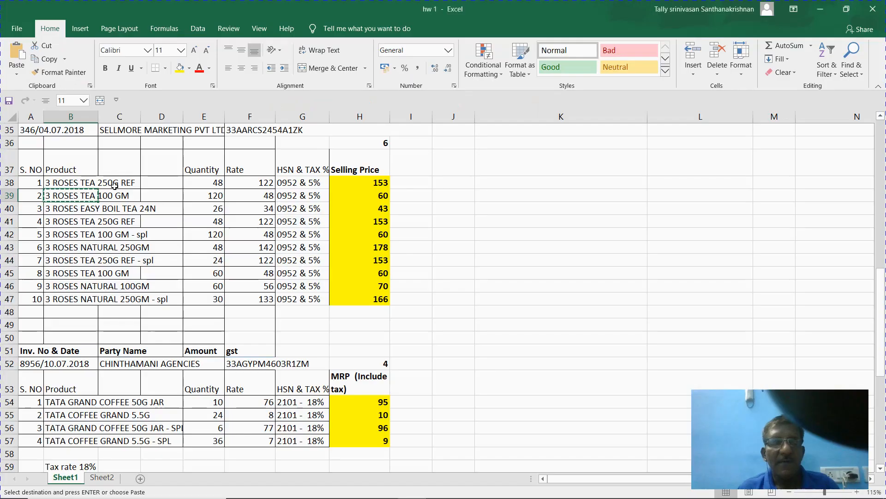
key(Right)
key(Right)
key(Right)
key(Right)
key(alt+Tab)
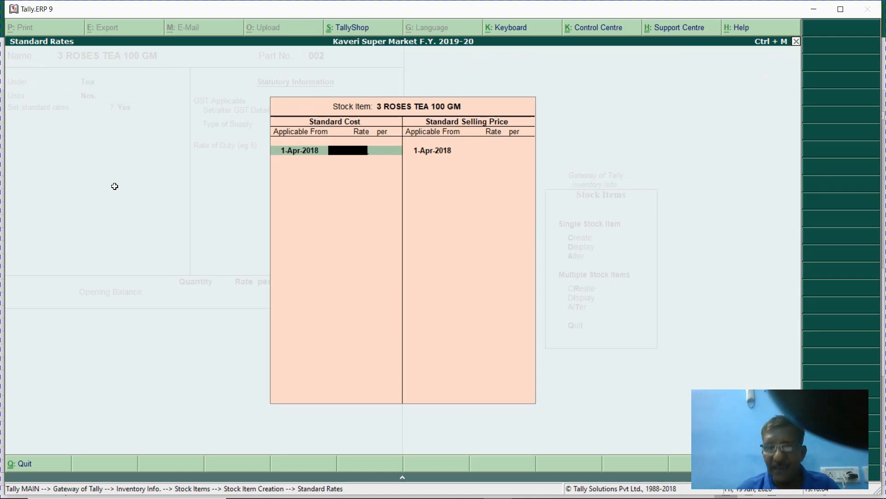
text(48)
key(Return)
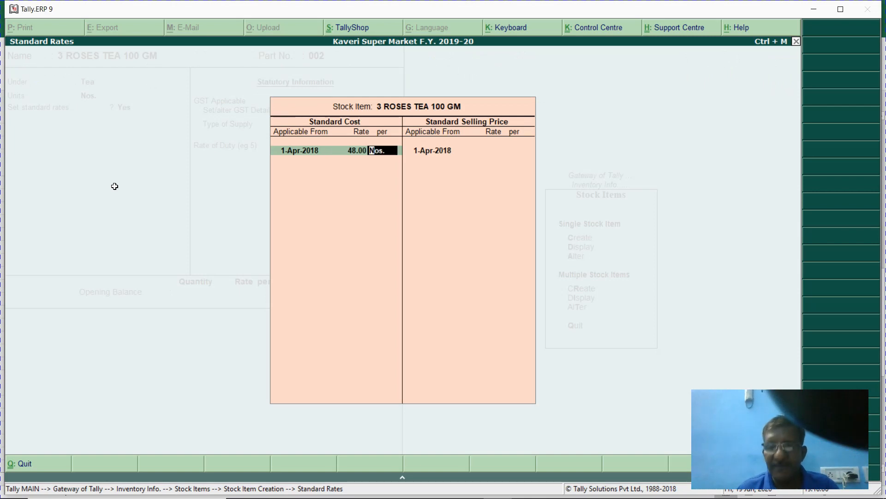
key(Return)
key(Return)
text(60)
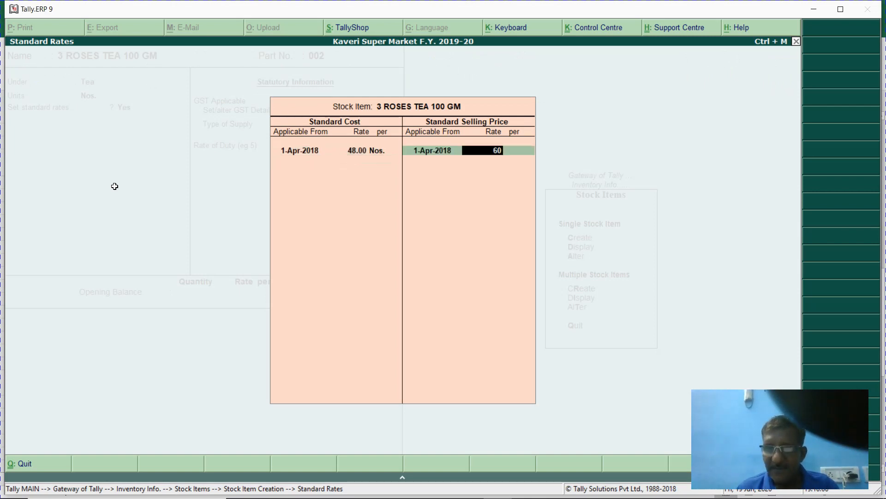
key(Return)
key(Return)
key(Return)
key(Return)
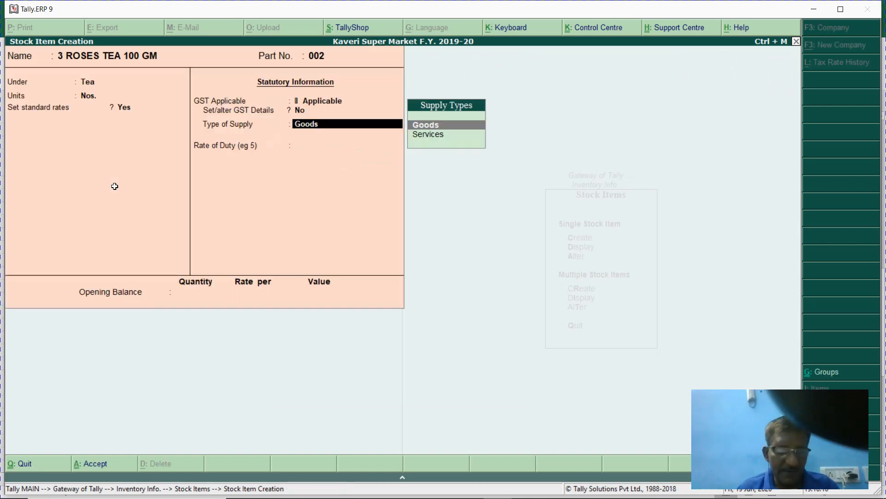
- Copy the next product name, 3 ROSES EASY BOIL TEA 24N, from Excel
key(alt+Tab)
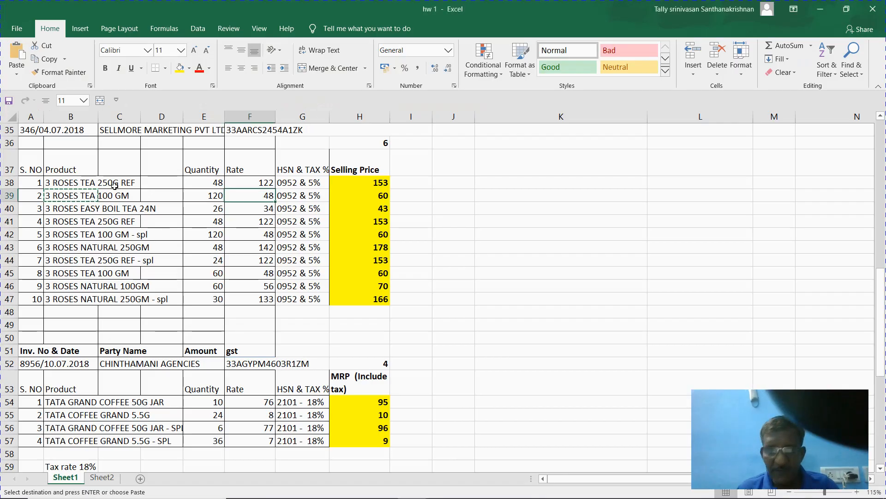
key(Down)
key(Left)
key(Left)
key(Left)
key(Left)
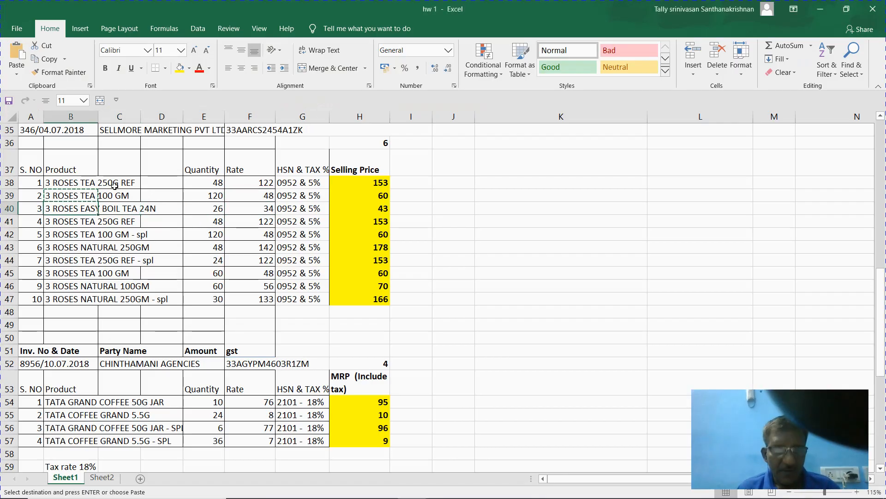
key(ctrl+c)
key(alt+Tab)
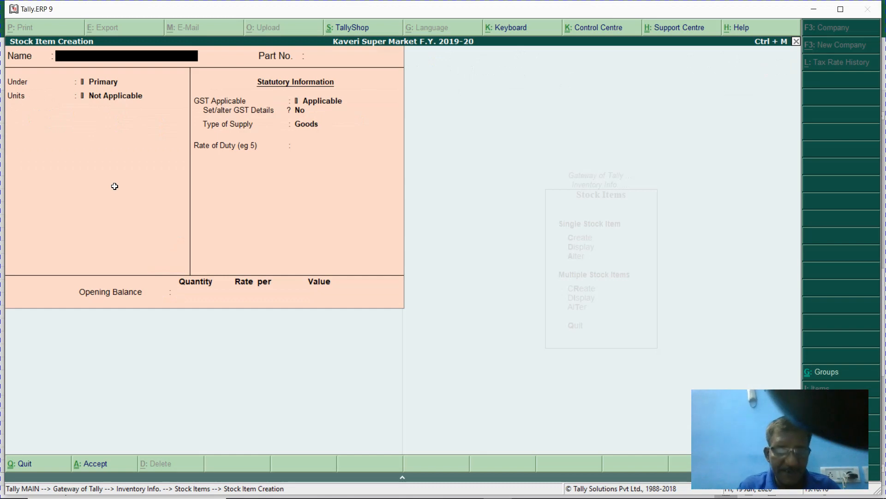
- Create stock item 3 ROSES EASY BOIL TEA 24N, part 003, under Tea in Nos., with standard rates on
key(ctrl+alt+v)
key(Return)
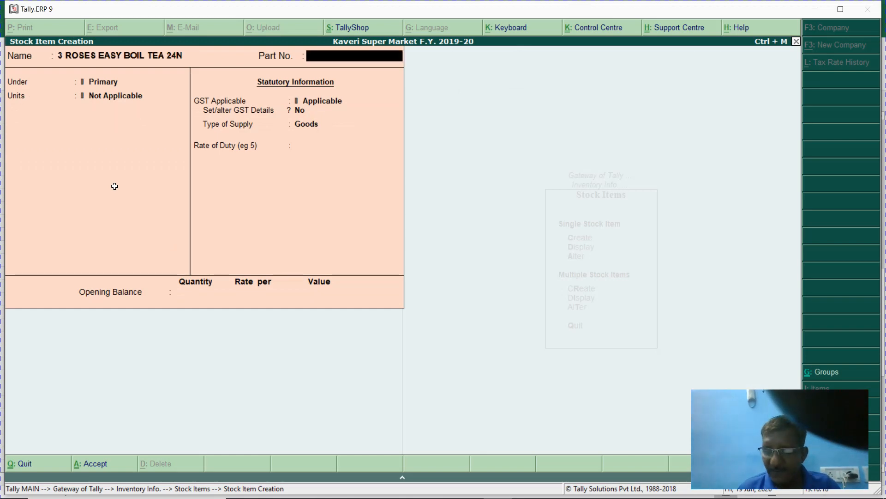
text(003)
key(Return)
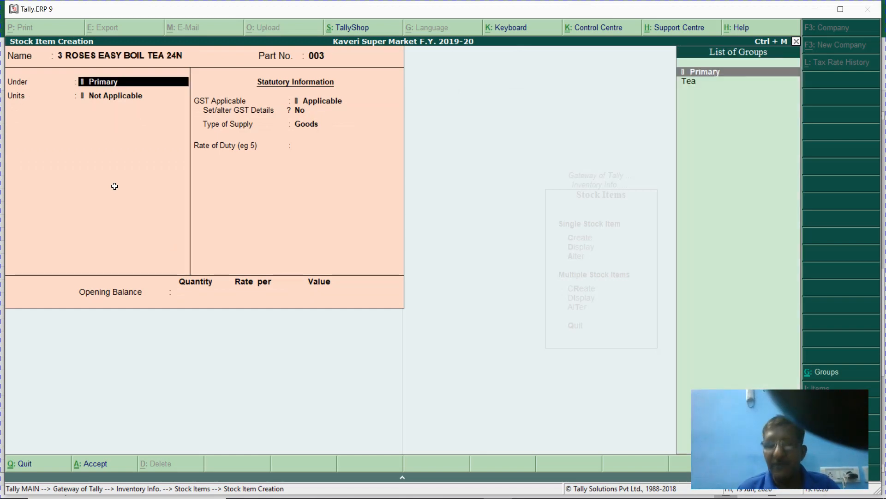
key(Down)
key(Return)
key(Down)
key(Return)
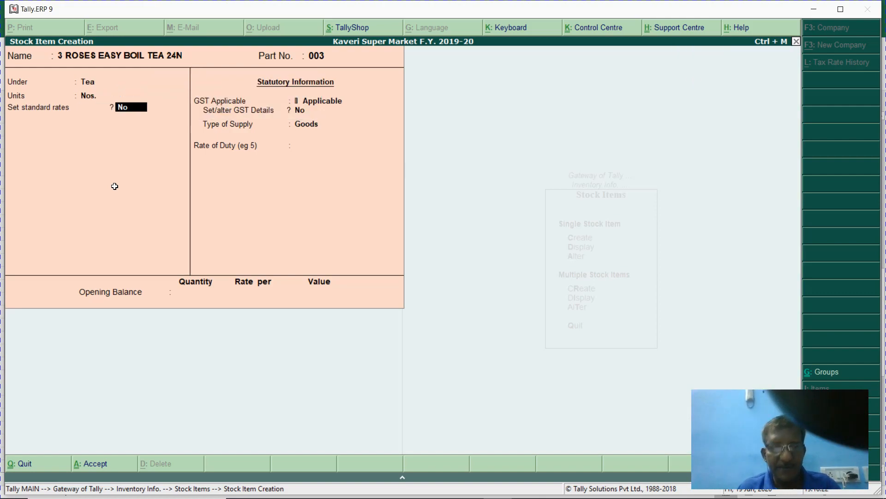
key(y)
- Set the item's standard cost to 34 and selling price to 41
key(alt+Tab)
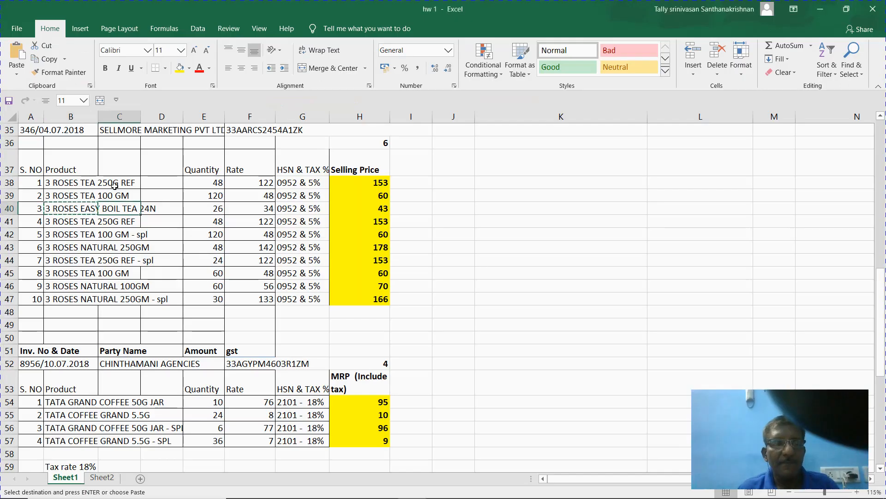
key(alt+Tab)
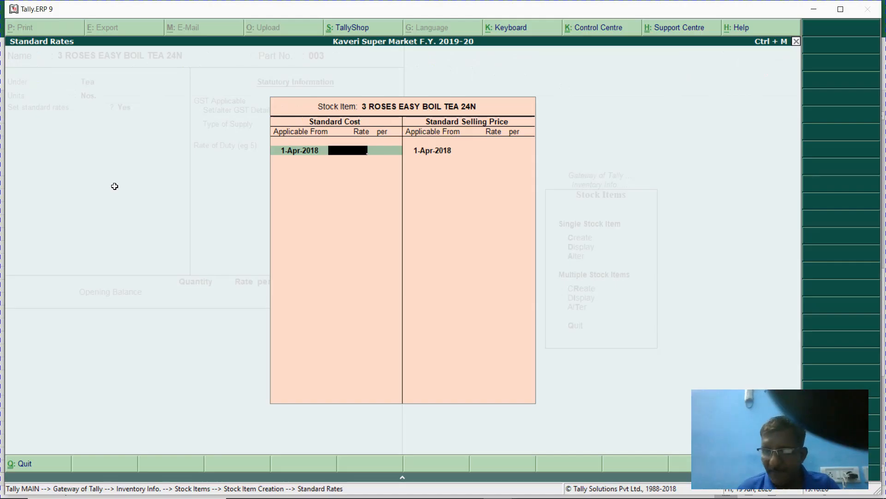
text(34)
key(Return)
key(Return)
key(Return)
key(Return)
text(4)
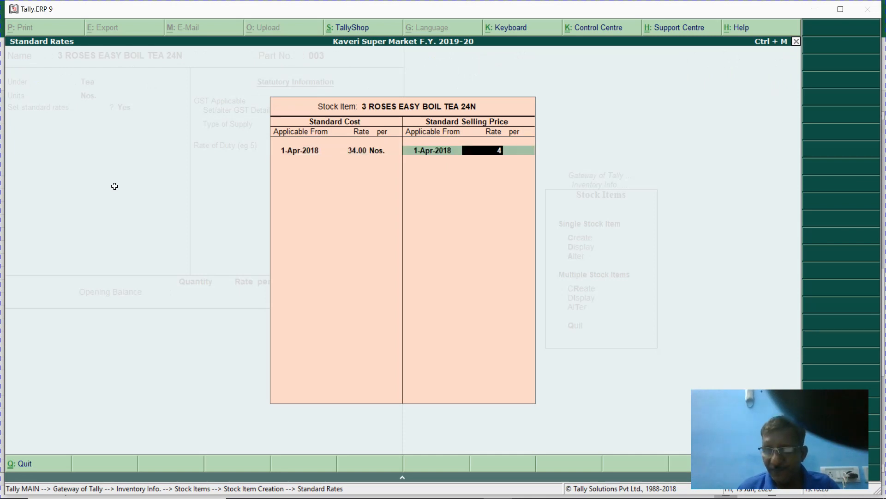
text(1)
key(Return)
key(Return)
key(Return)
key(Return)
key(Return)
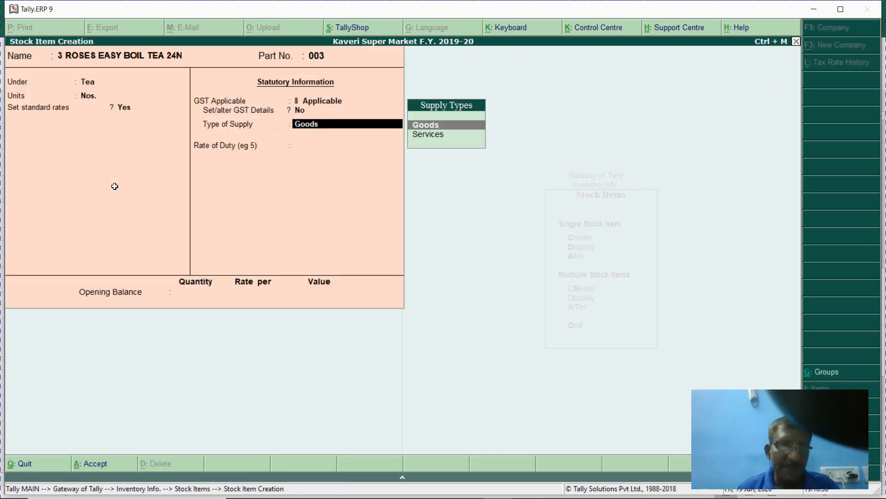
- Copy the next product name, 3 ROSES TEA 250G REF, from cell B41 in Excel
key(alt+Tab)
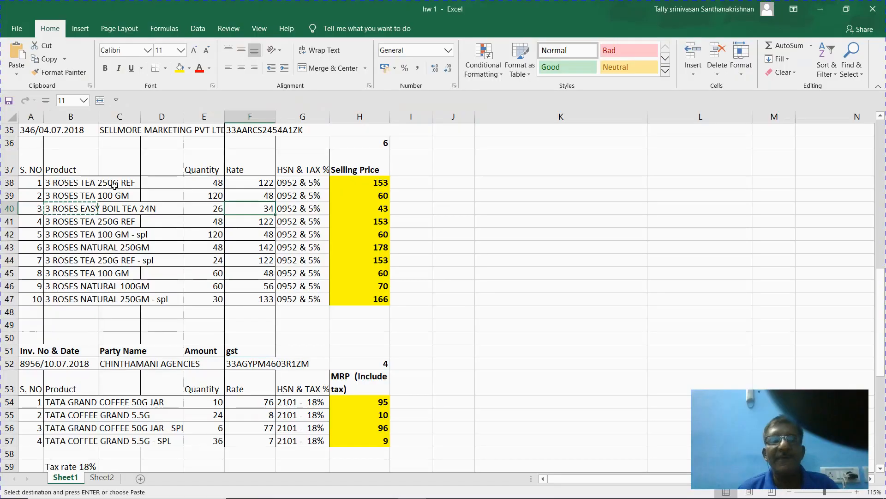
key(Down)
key(Left)
key(Left)
key(Left)
key(Left)
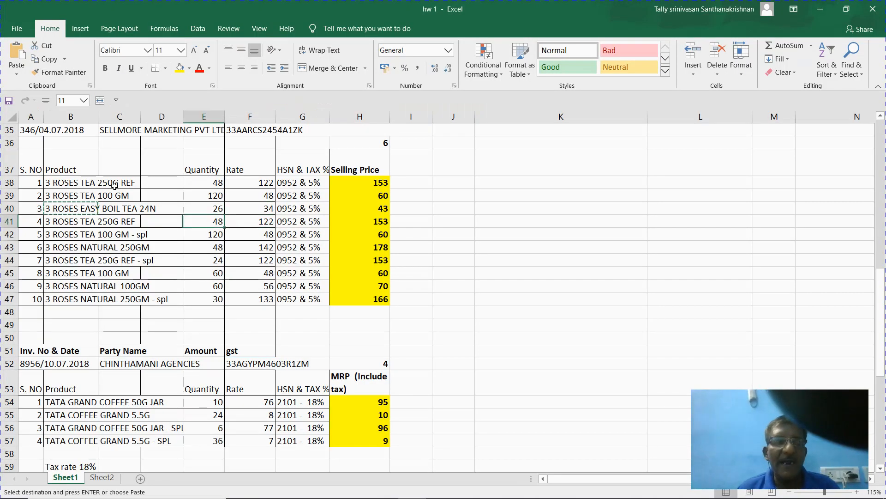
key(ctrl+c)
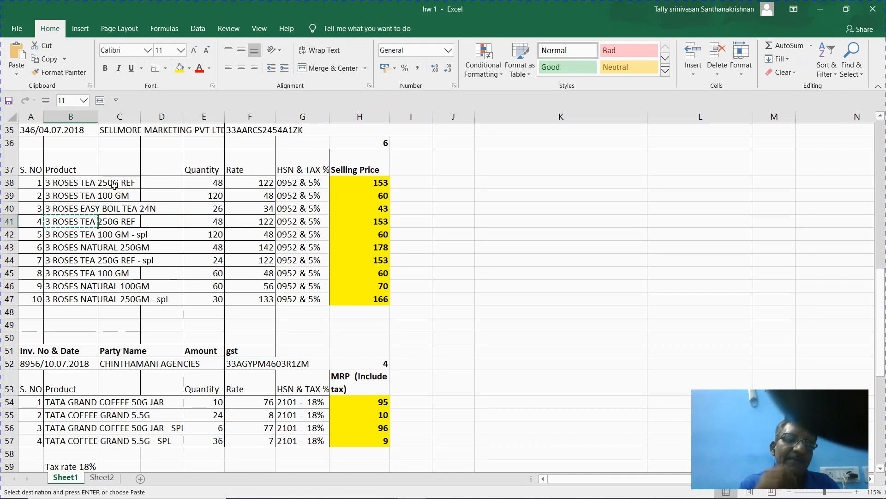
- Paste 3 ROSES TEA 250G REF as the item name, which Tally rejects as a duplicate
key(alt+Tab)
key(ctrl+alt+v)
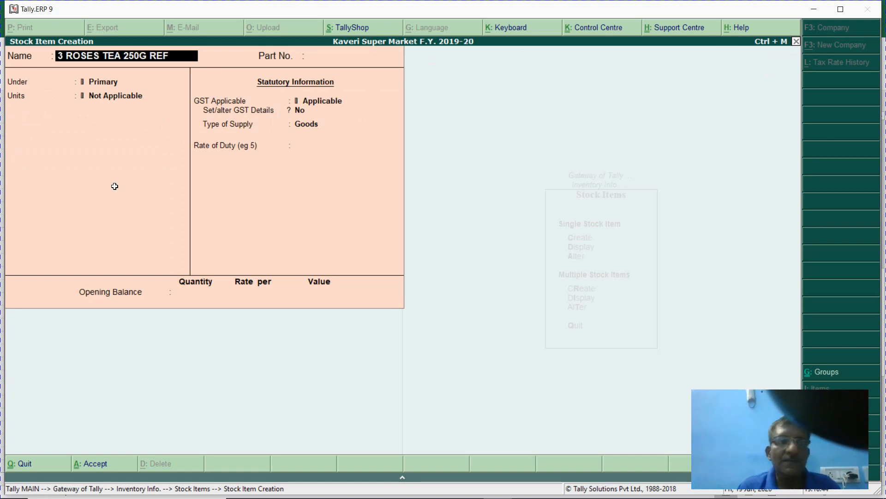
key(Return)
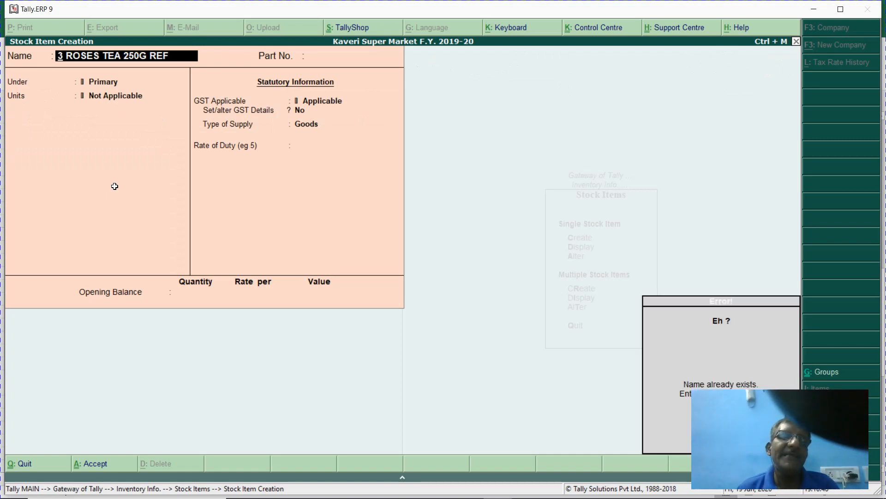
key(alt+Tab)
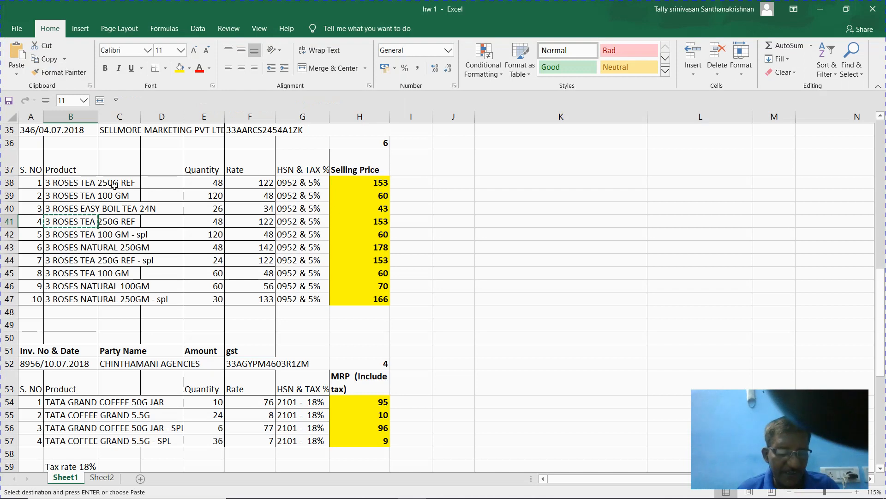
- Rename the Excel product in B41 to '3 ROSES TEA 250G REF - spl'
key(Escape)
key(F2)
text(- s)
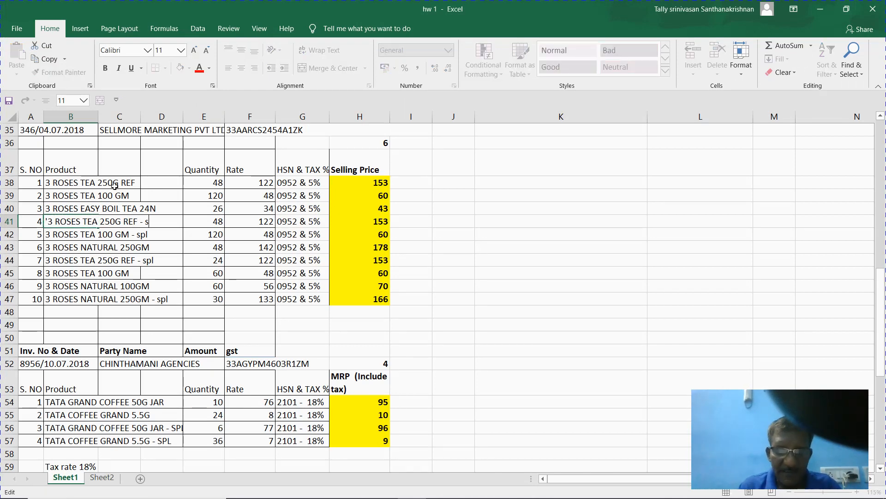
text(pl)
key(Return)
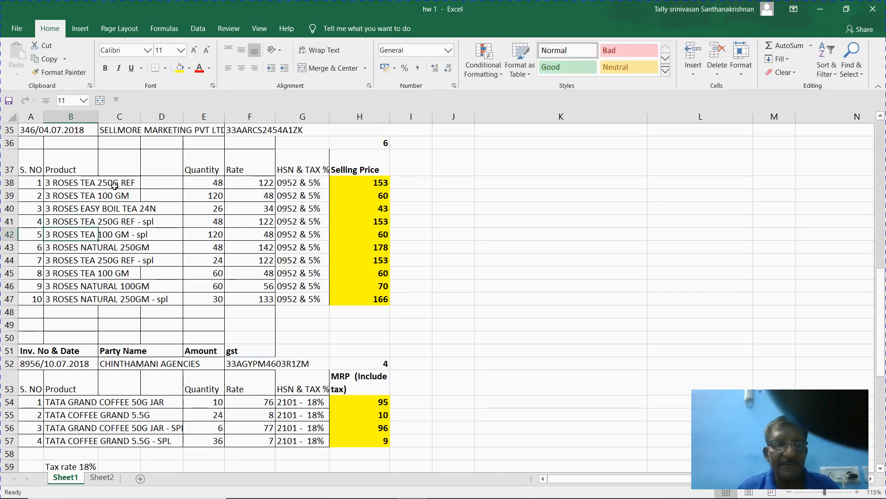
key(Up)
- Copy the renamed product name from B41 and bring the Tally item form back
ctrl+click(115, 186)
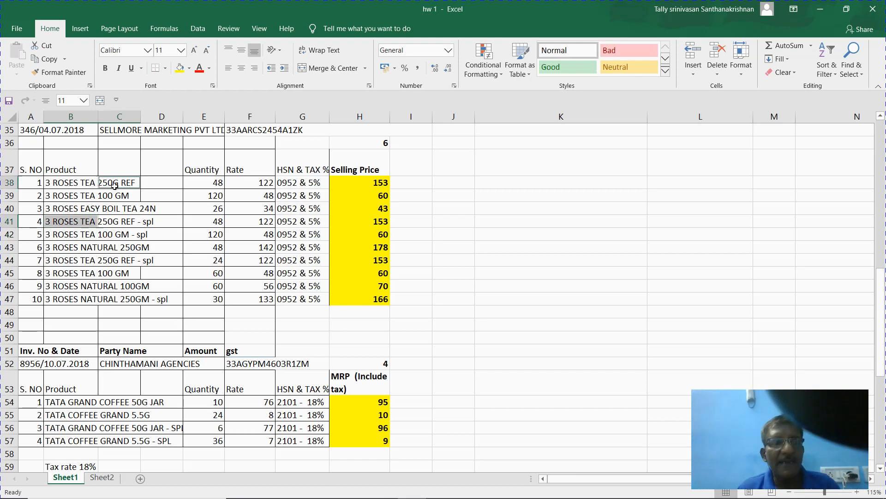
key(ctrl+c)
key(Return)
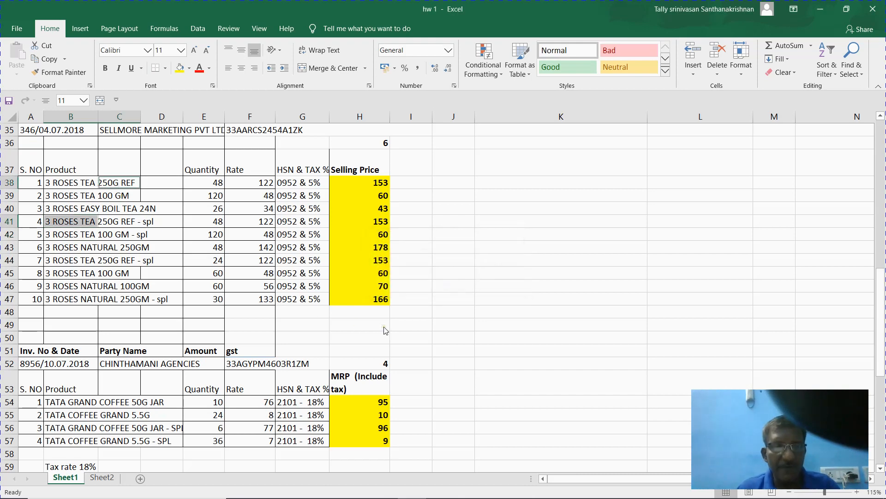
click(62, 323)
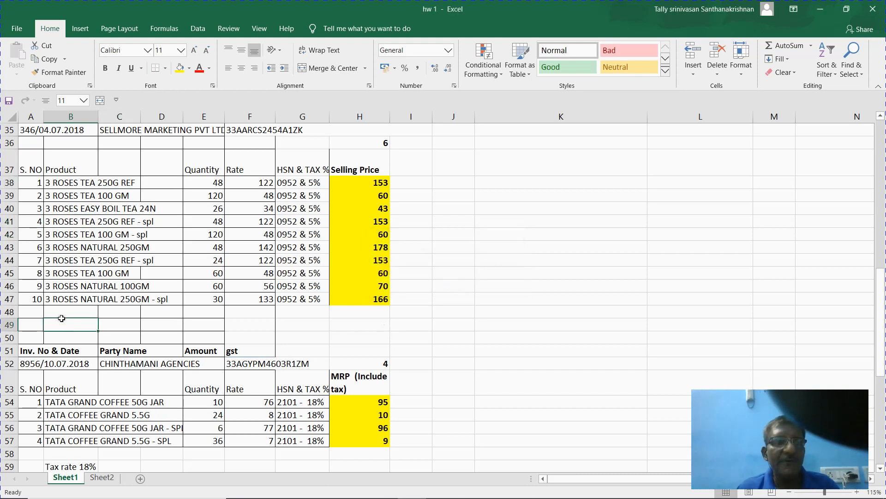
click(66, 225)
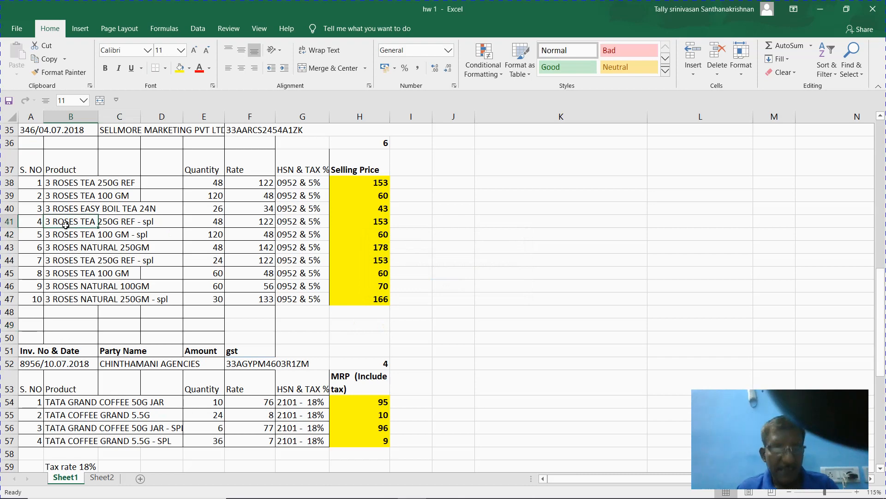
key(ctrl+c)
key(alt+Tab)
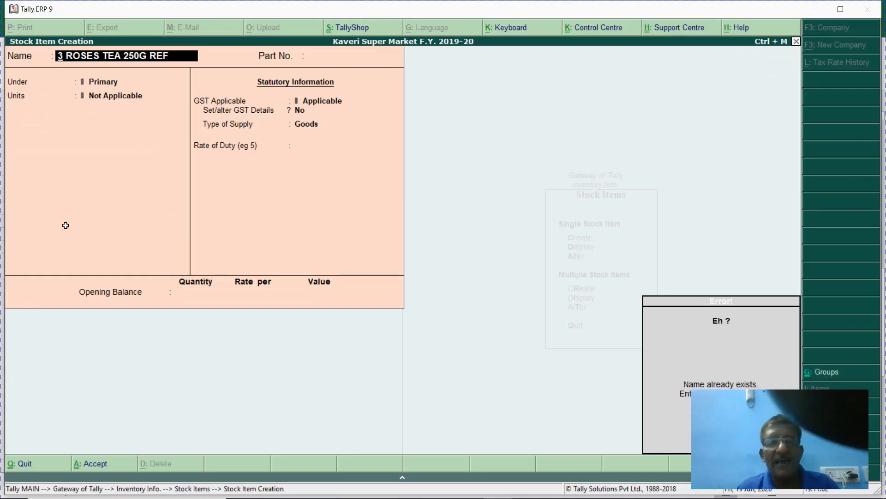
key(ctrl+alt+v)
- Name the item 3 ROSES TEA 250G REF - spl and enter Part No. 004
key(Return)
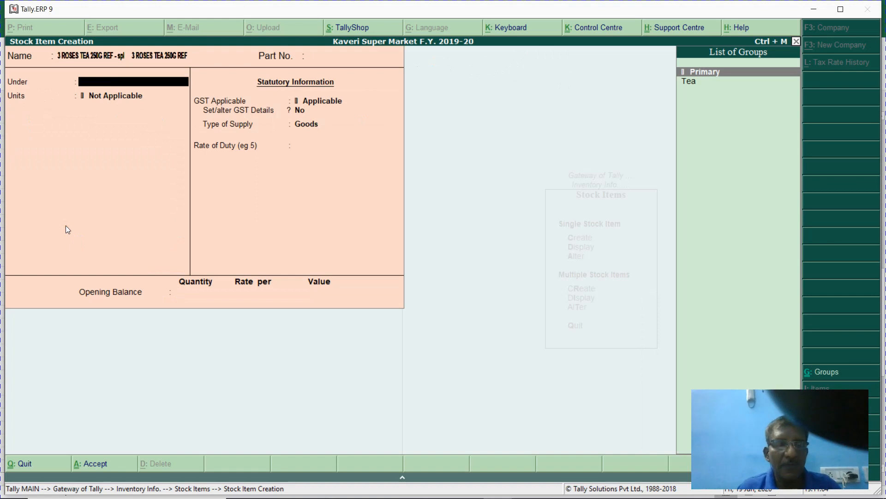
key(BackSpace)
key(BackSpace)
key(BackSpace)
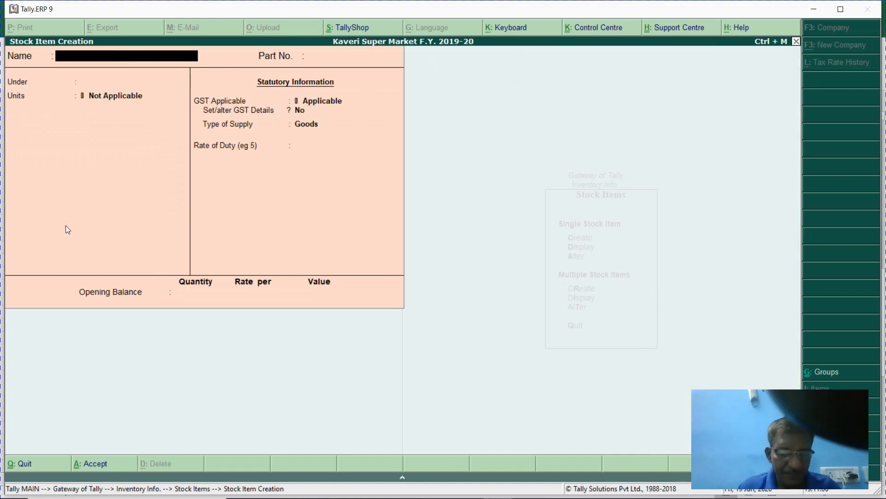
key(ctrl+alt+v)
key(Return)
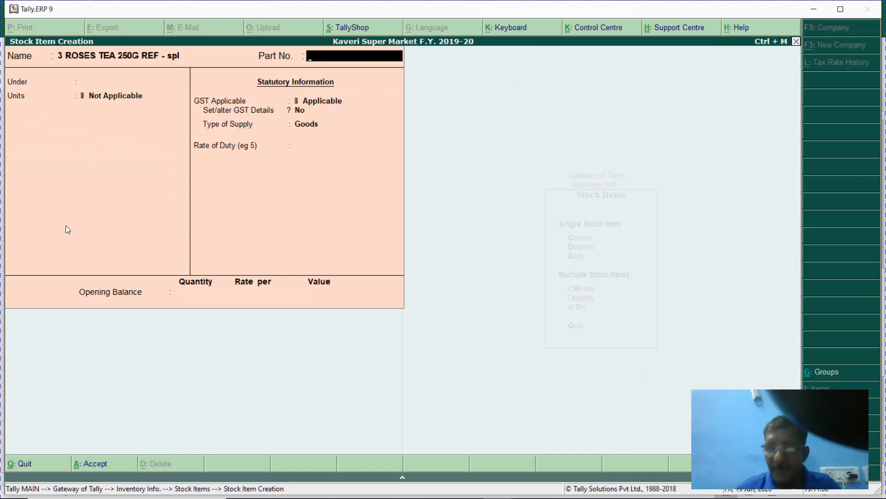
text(004)
key(Return)
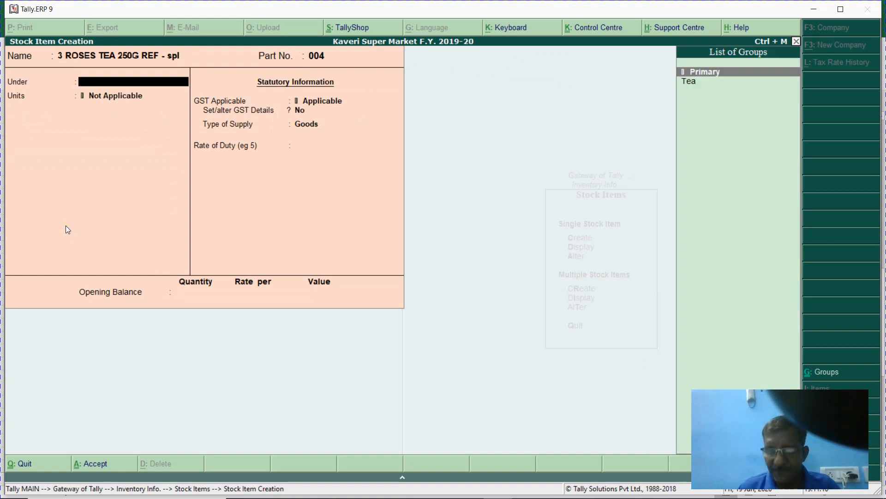
- Place the item under the Tea group in Nos. and turn on standard rates
key(Down)
key(Return)
key(Down)
key(Return)
text(y)
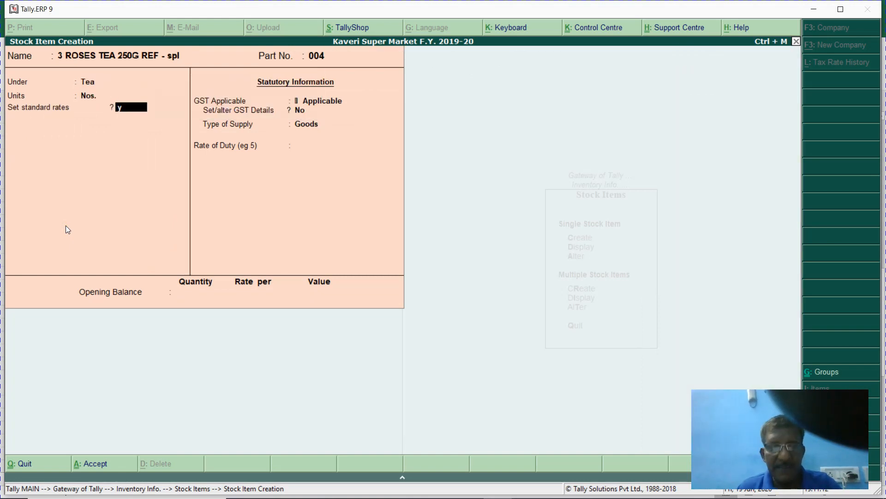
key(Return)
key(Return)
- Set standard cost 122 and selling price 153, checking the rate in Excel row 41
key(alt+Tab)
key(Right)
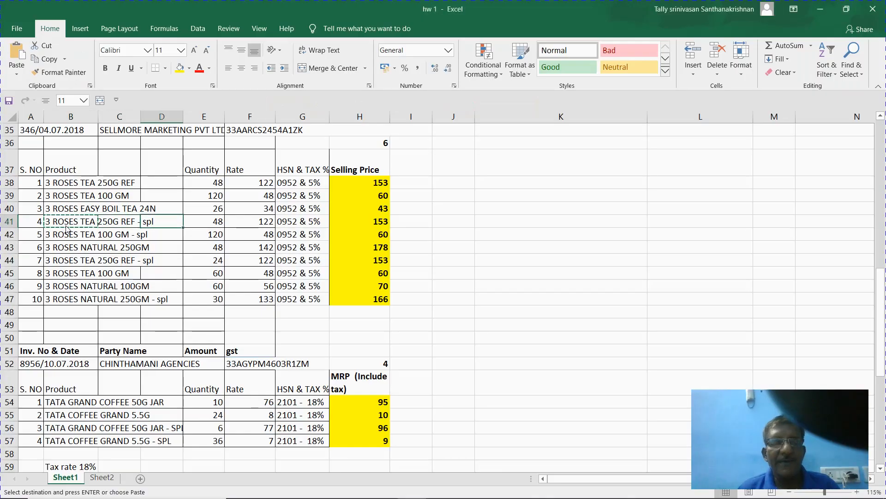
key(Right)
key(Right)
key(alt+Tab)
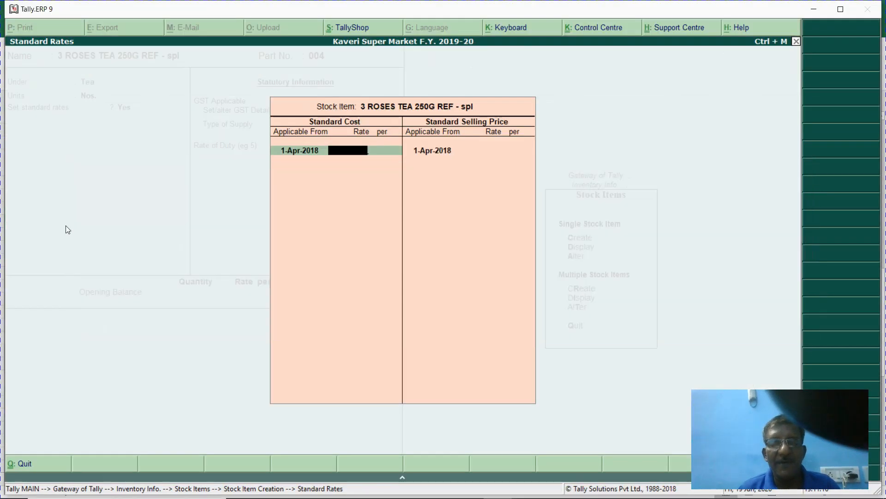
text(122)
key(Return)
key(Return)
key(Return)
key(Return)
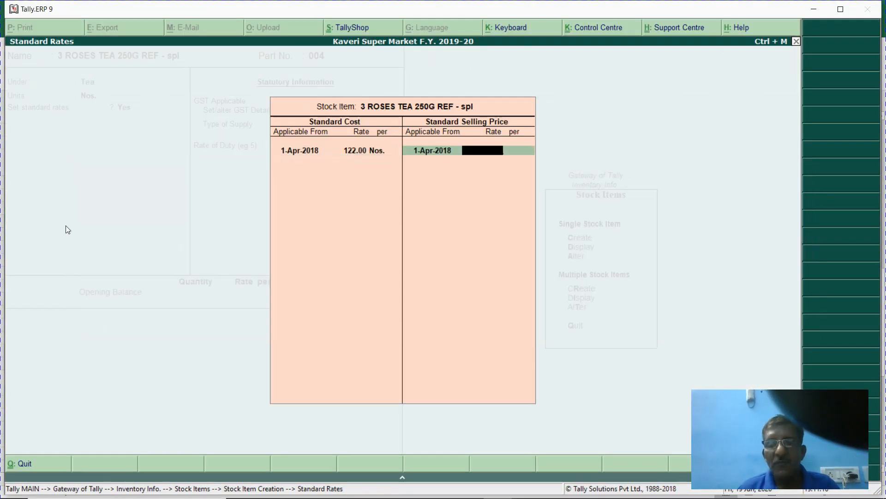
text(153)
key(Return)
key(Return)
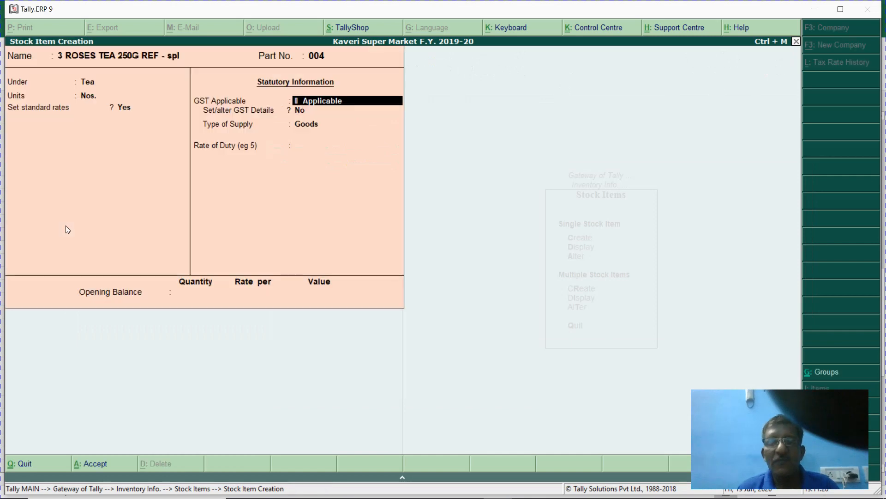
key(Return)
key(Return)
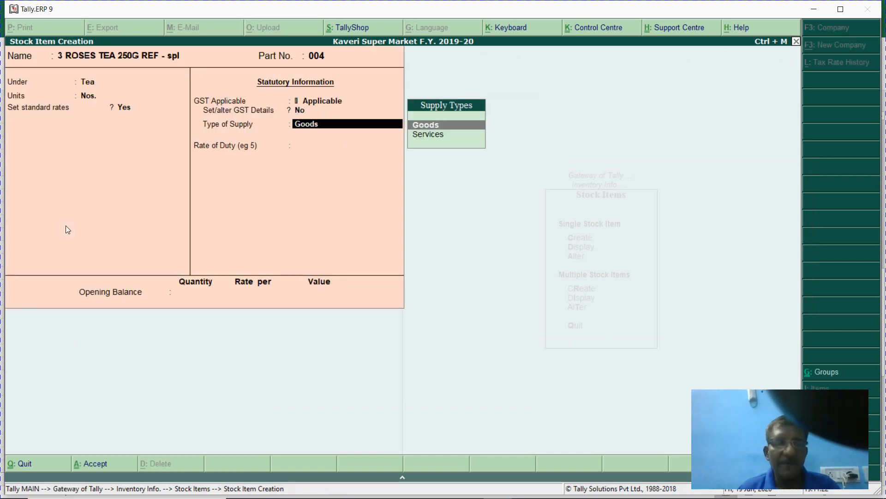
- Copy the next product name from cell B42 in Excel
key(alt+Tab)
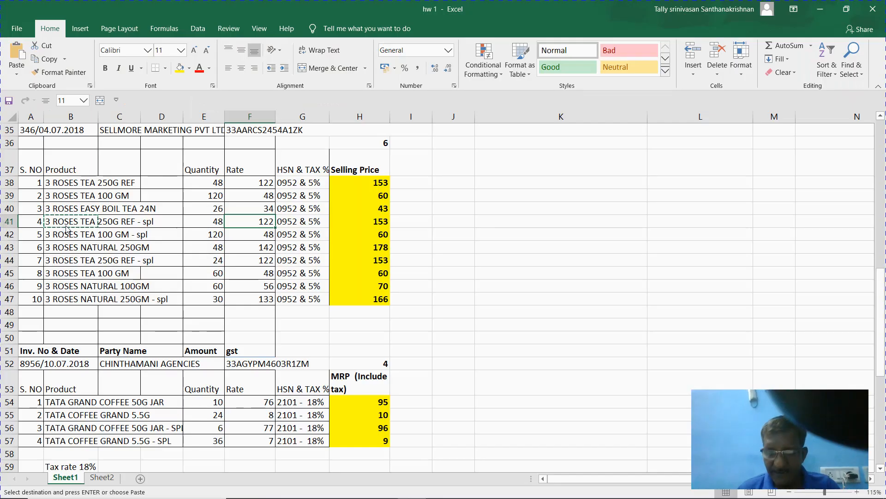
key(Down)
key(Left)
key(Left)
key(Left)
key(Left)
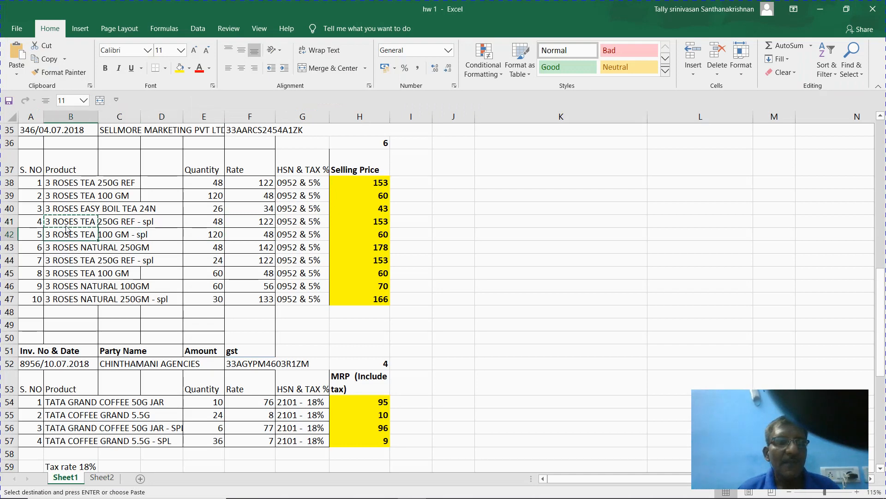
key(ctrl+c)
- Name the new item 3 ROSES TEA 100 GM - spl with part number 005
key(alt+Tab)
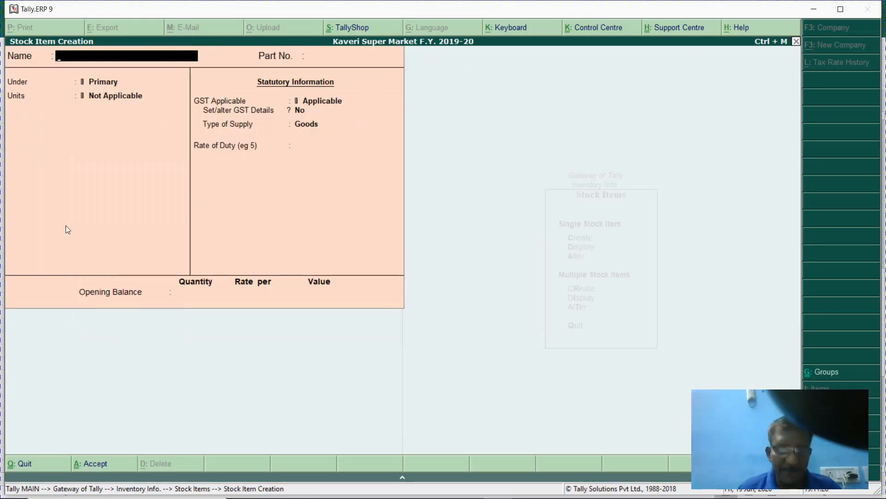
key(ctrl+alt+v)
key(Return)
key(alt+Tab)
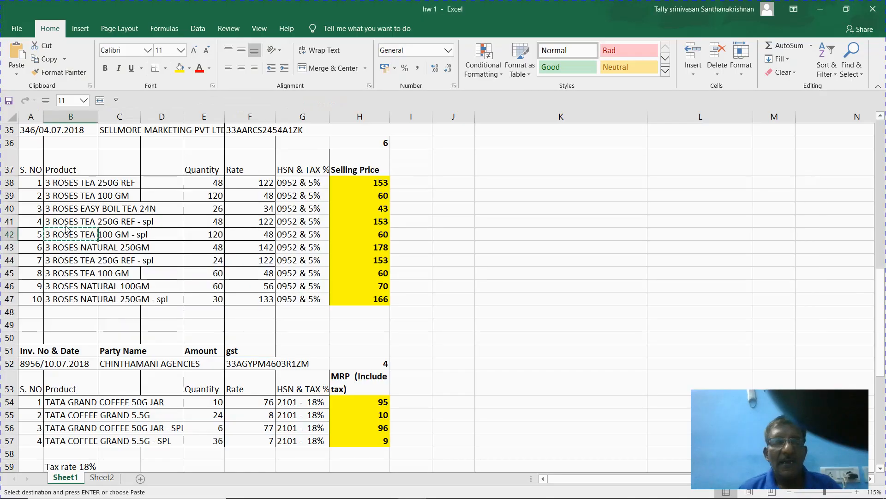
key(alt+Tab)
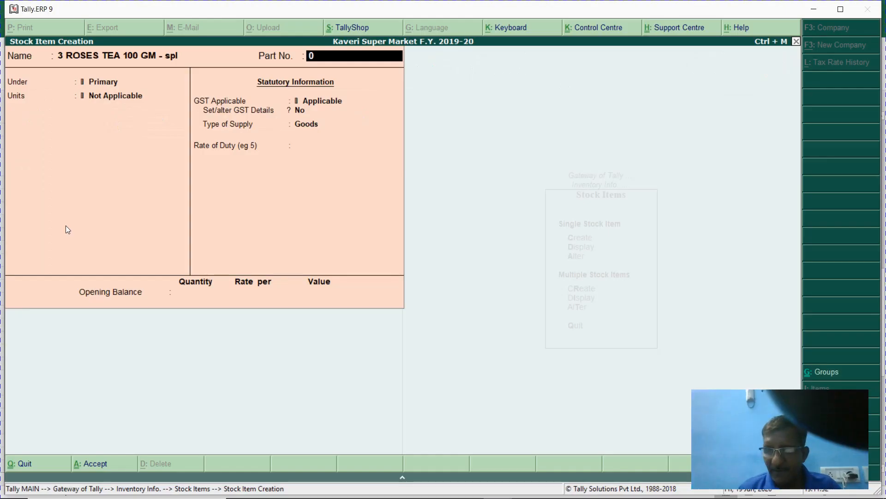
key(Return)
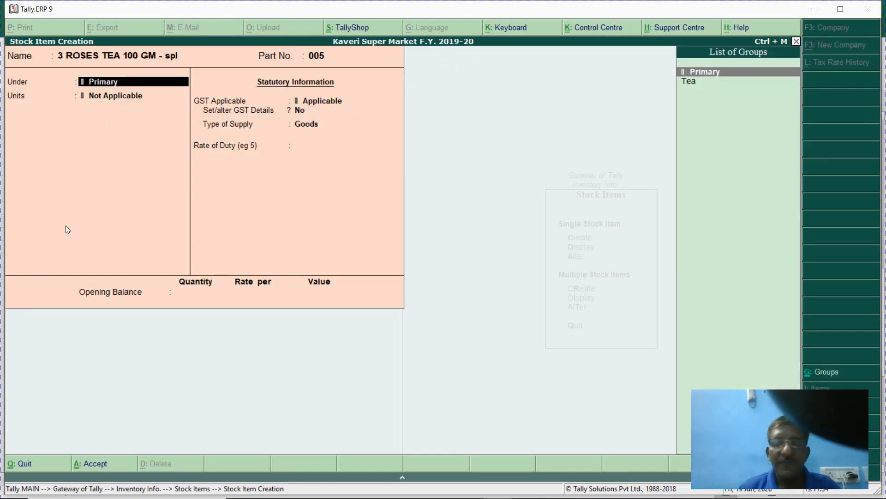
- Put the item under Tea in Nos. and turn on standard rates
key(Down)
key(Return)
key(Return)
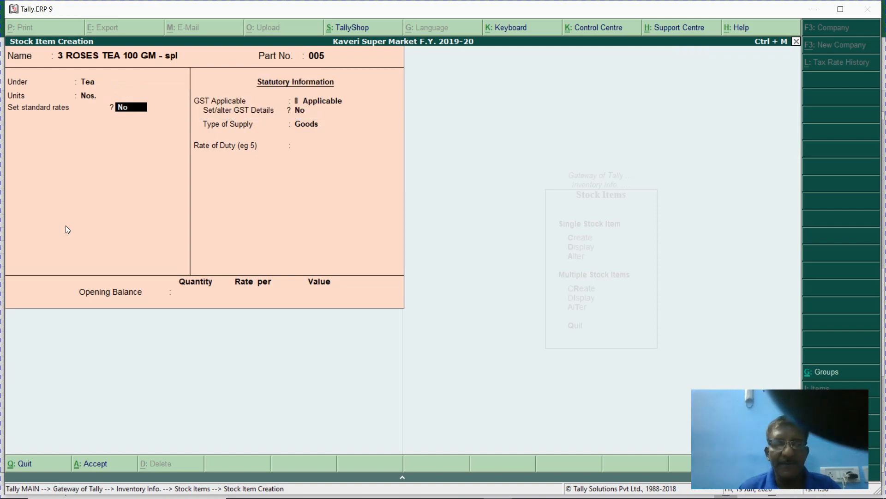
key(y)
key(Return)
key(Return)
- Enter standard cost 48 and selling price 60, checking row 42 in Excel
key(alt+Tab)
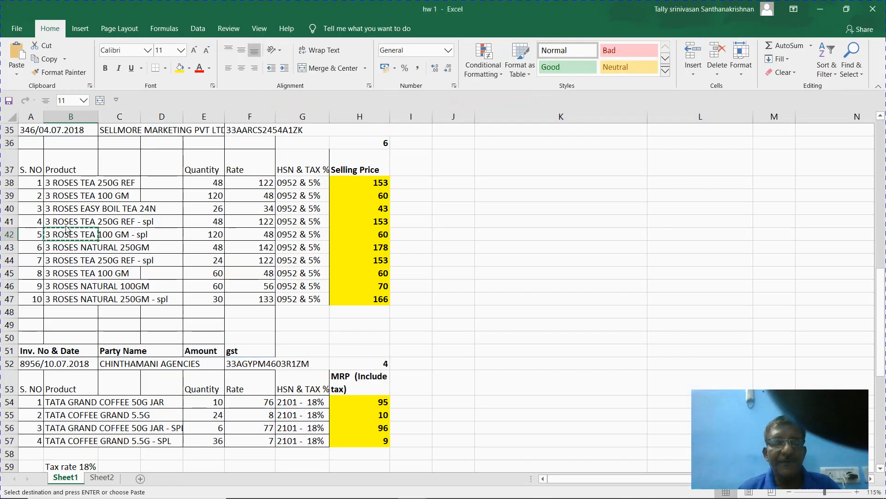
key(Right)
key(Right)
key(Right)
key(Right)
key(alt+Tab)
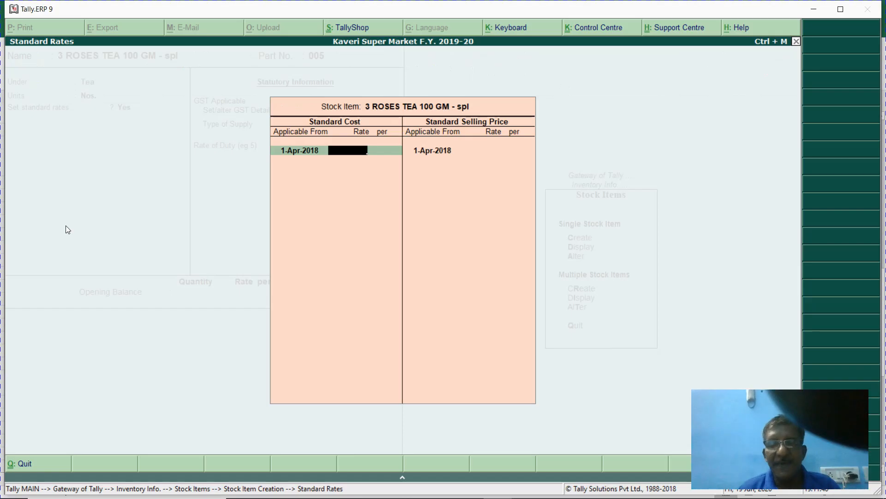
text(48)
key(Return)
key(Return)
text(6)
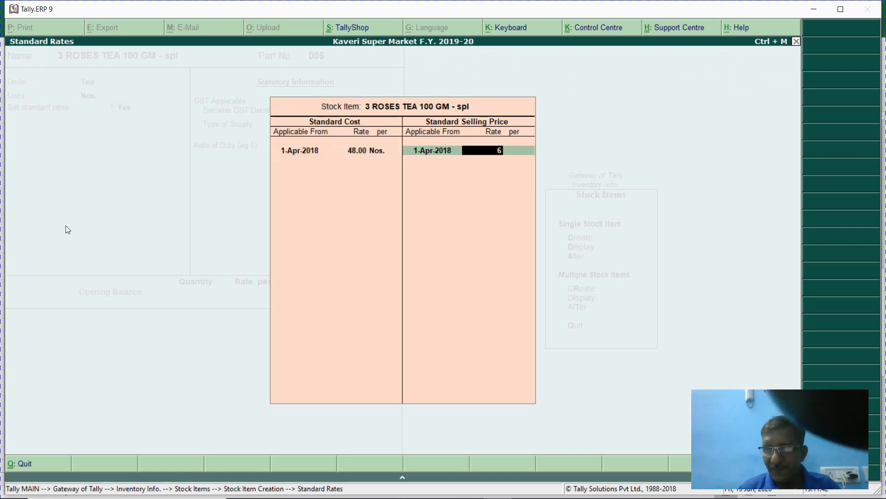
text(0)
key(Return)
key(Return)
key(Return)
key(Return)
key(Return)
key(Return)
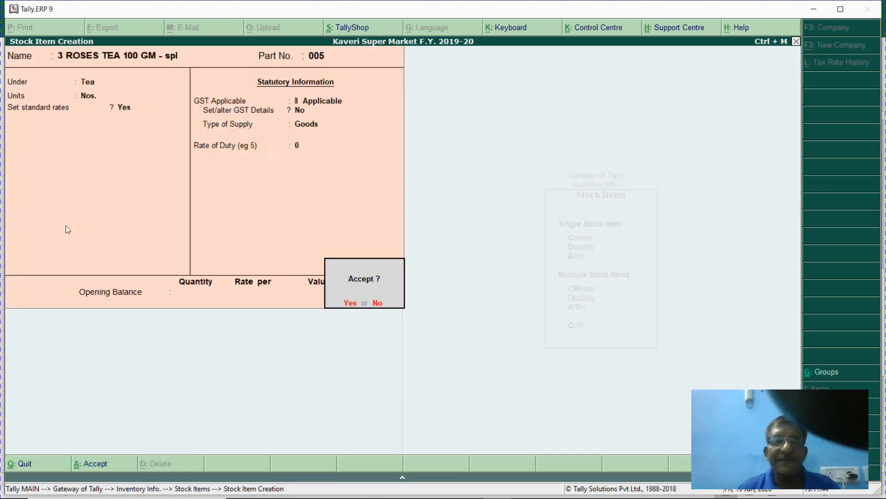
- Copy 3 ROSES NATURAL 250GM from cell B43 in Excel
key(alt+Tab)
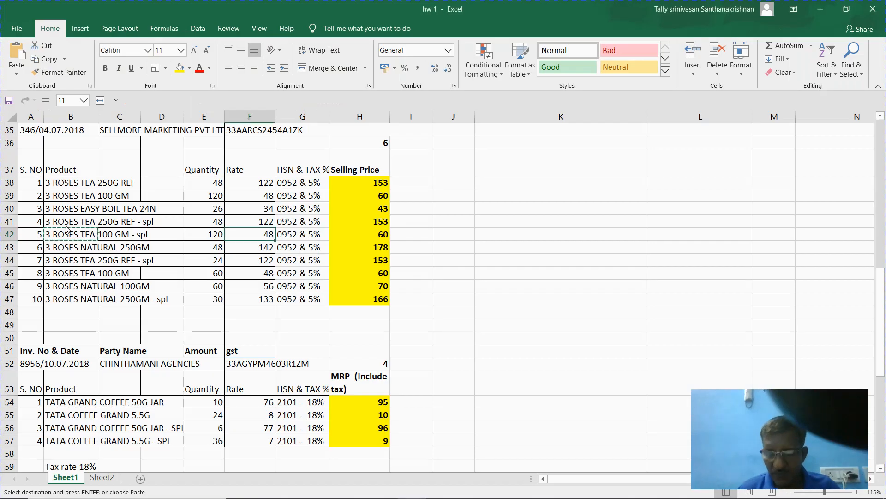
key(Down)
key(Left)
key(Left)
key(Left)
key(Left)
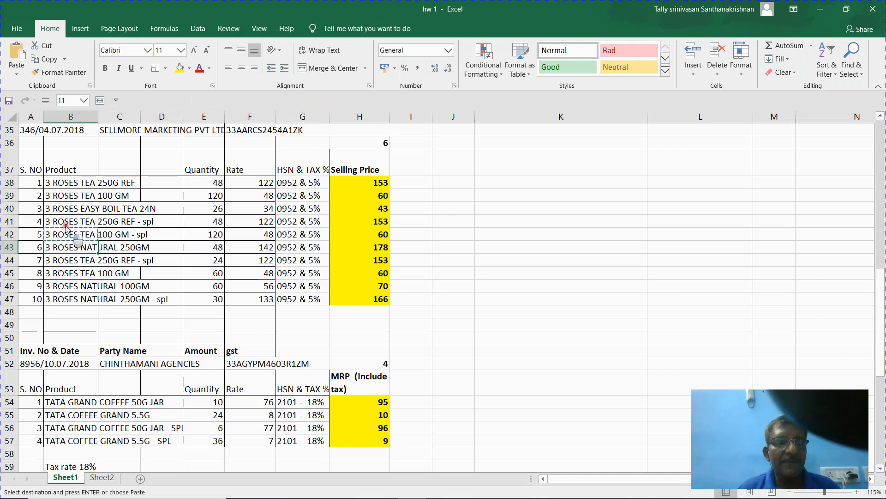
ctrl+click(67, 224)
key(ctrl+c)
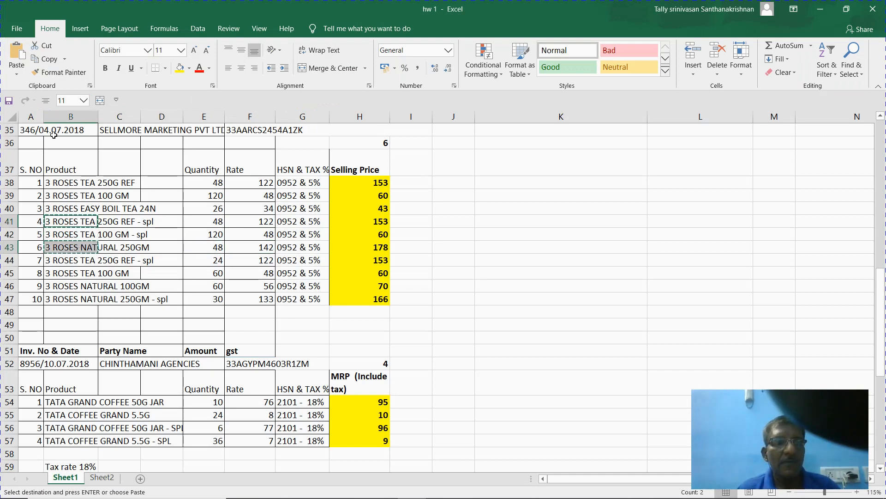
click(67, 250)
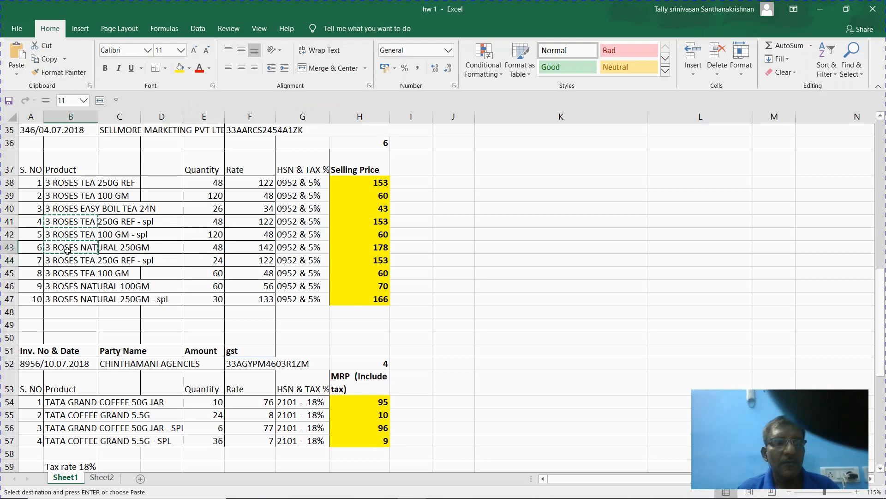
key(ctrl+c)
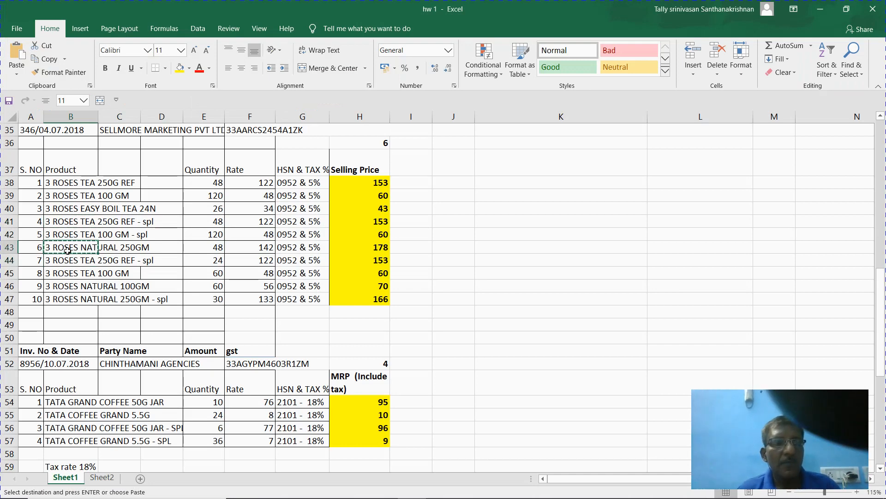
- Name the item 3 ROSES NATURAL 250GM with part number 006
key(alt+Tab)
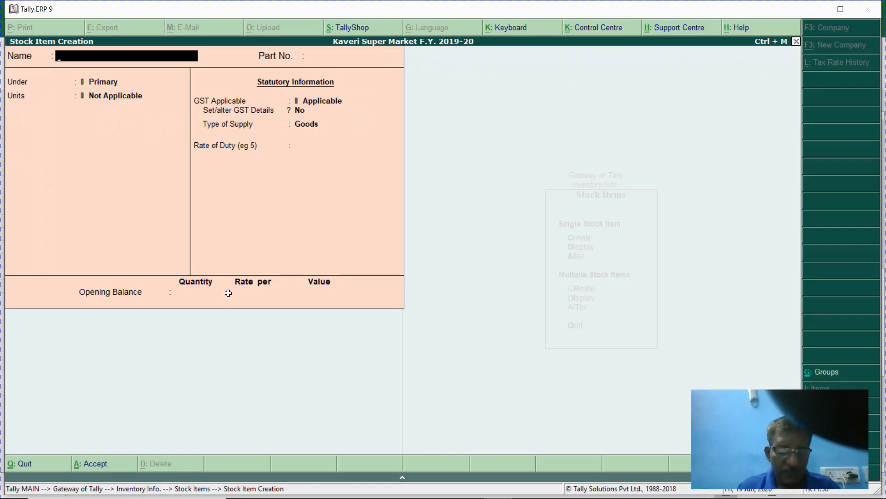
key(ctrl+alt+v)
key(Return)
key(alt+Tab)
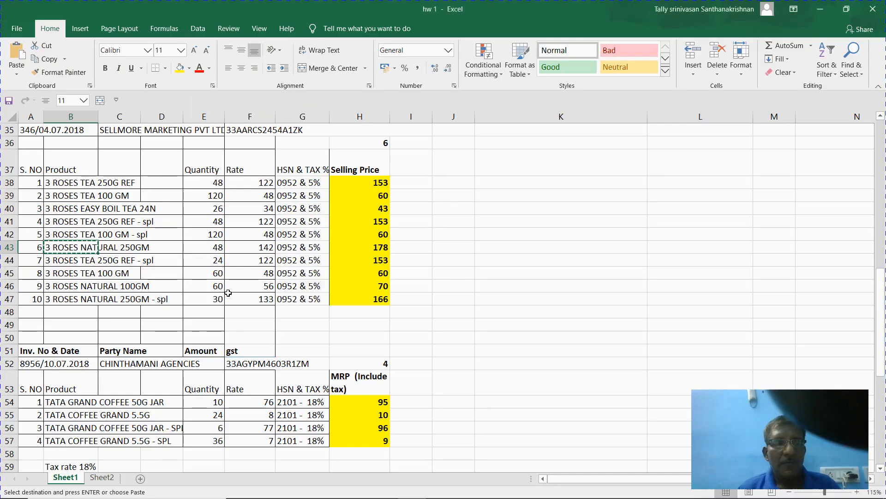
key(alt+Tab)
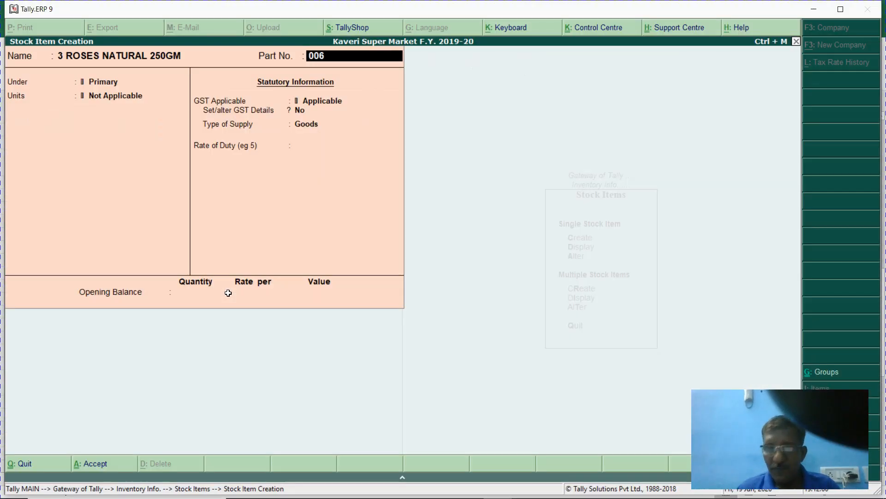
key(Return)
- Assign the item to the Tea group and turn on standard rates
key(Down)
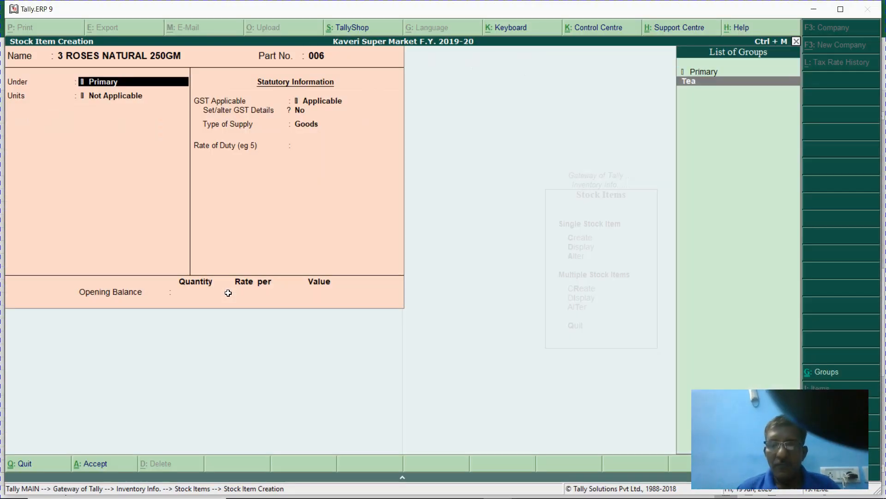
key(Return)
key(Return)
key(y)
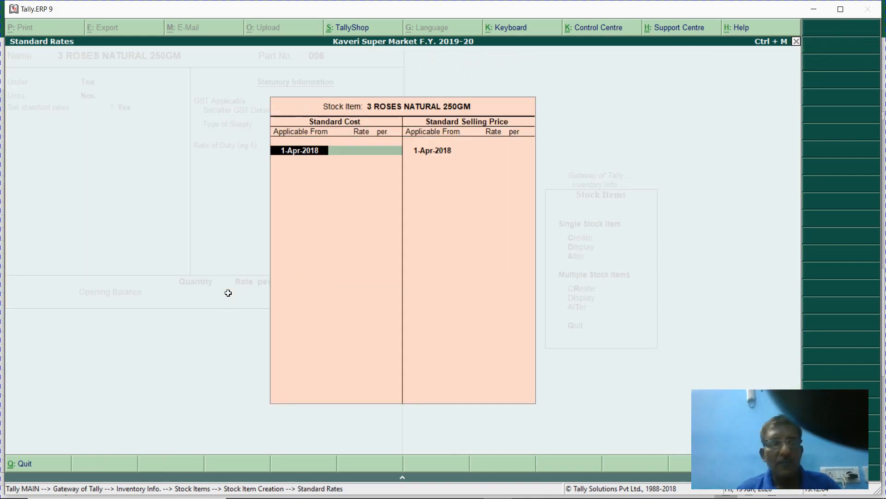
key(Return)
- Set standard cost 142 and selling price 178 from row 43, then accept the item
key(alt+Tab)
key(ctrl+c)
key(Right)
key(Right)
key(Right)
key(Right)
key(Right)
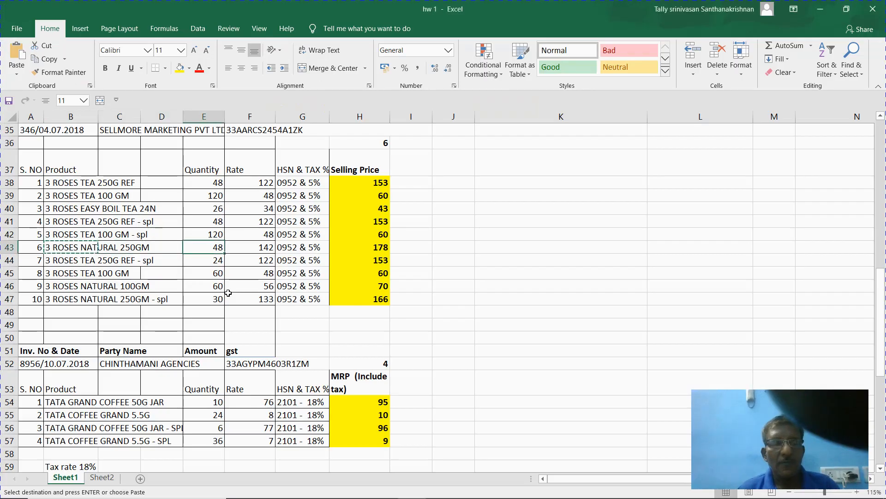
key(alt+Tab)
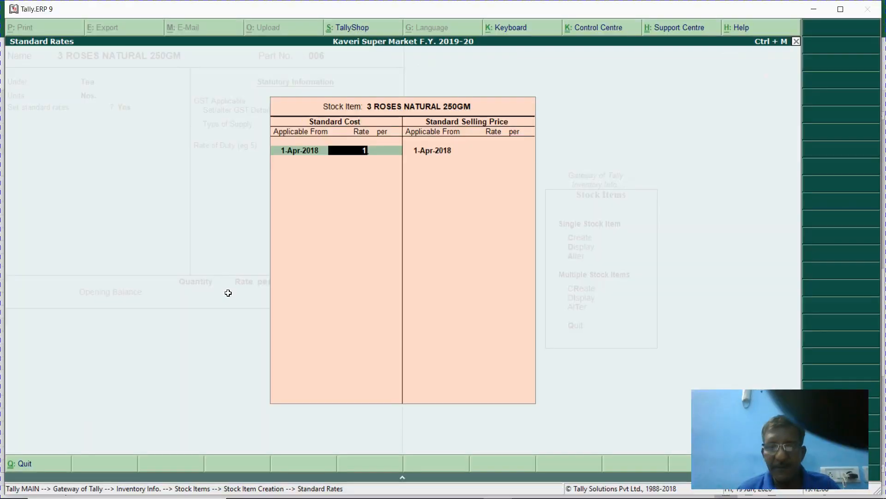
text(142)
key(Return)
key(Return)
key(Return)
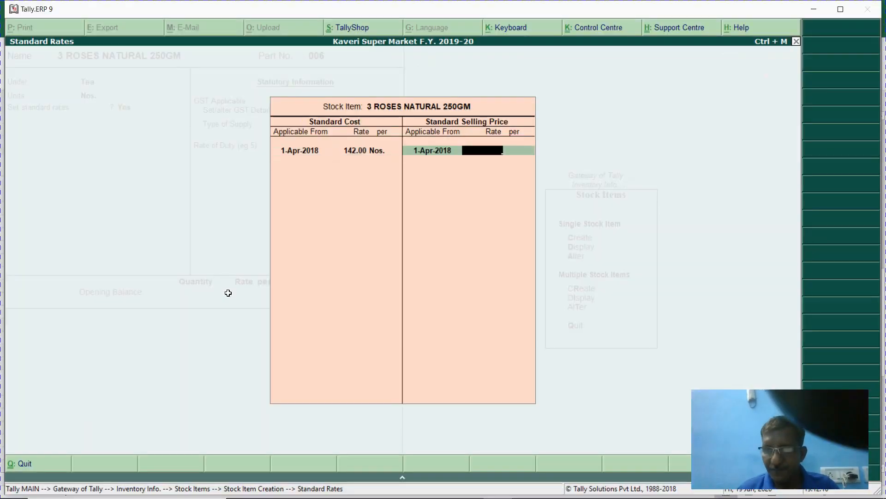
text(178)
key(Return)
key(Return)
key(Return)
key(Return)
key(Return)
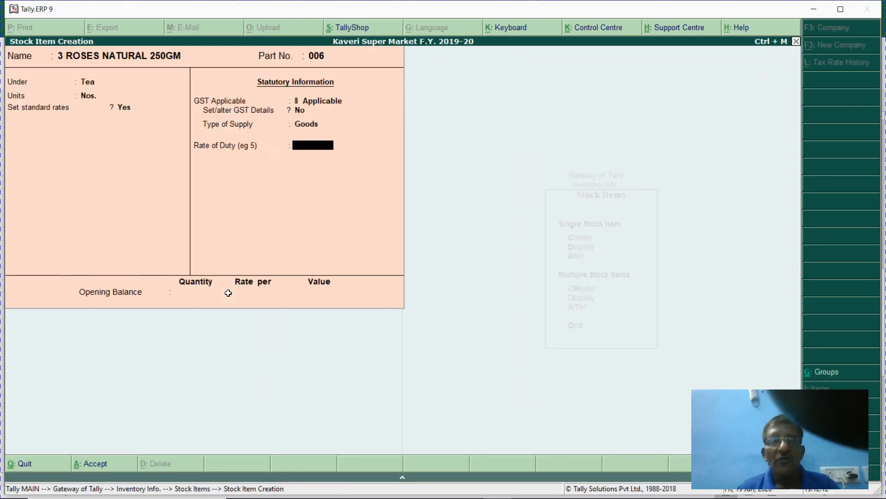
key(Return)
key(Return)
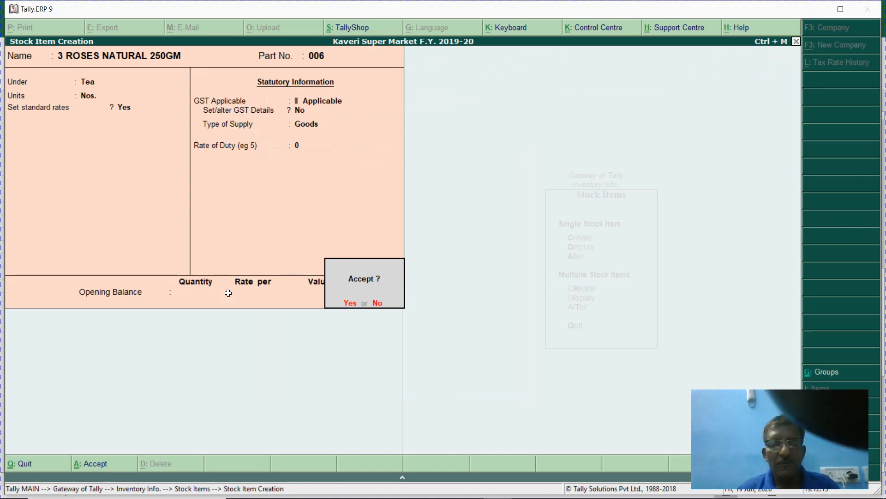
key(Return)
key(alt+Tab)
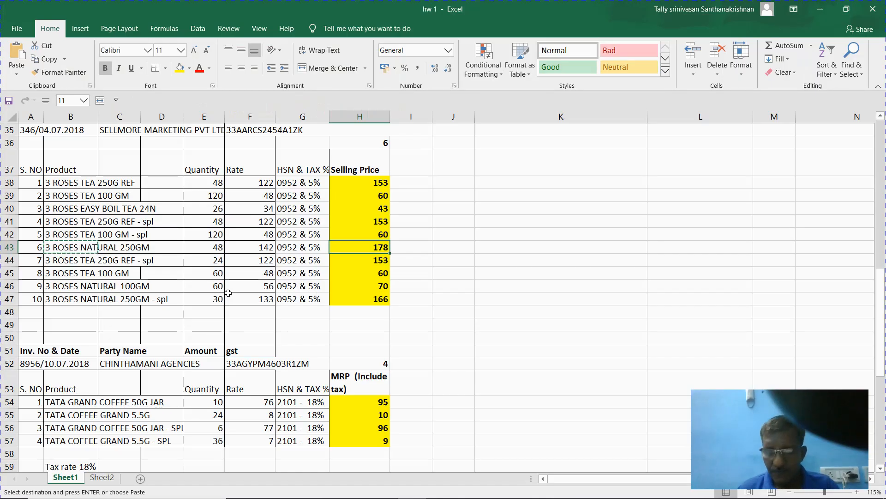
- Paste the product name from B44 as an item name and dismiss the duplicate-name error
key(Down)
key(Left)
key(Left)
key(Left)
key(Left)
key(Left)
key(Left)
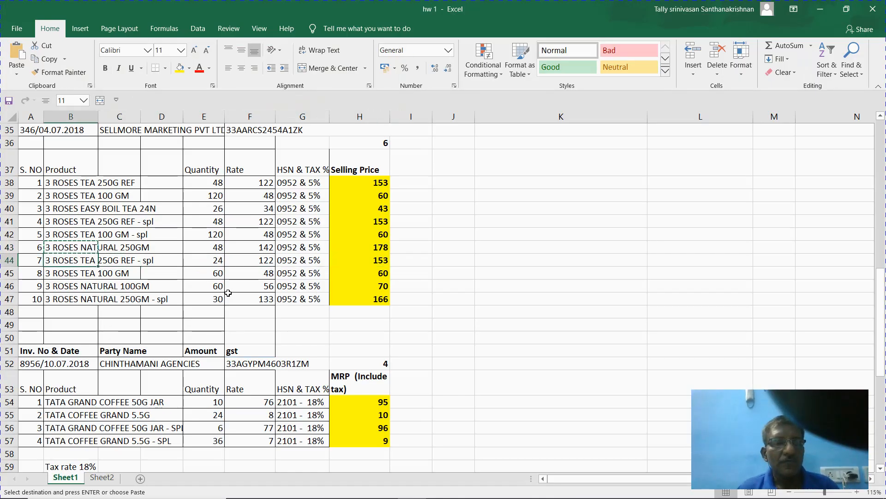
key(ctrl+c)
key(alt+Tab)
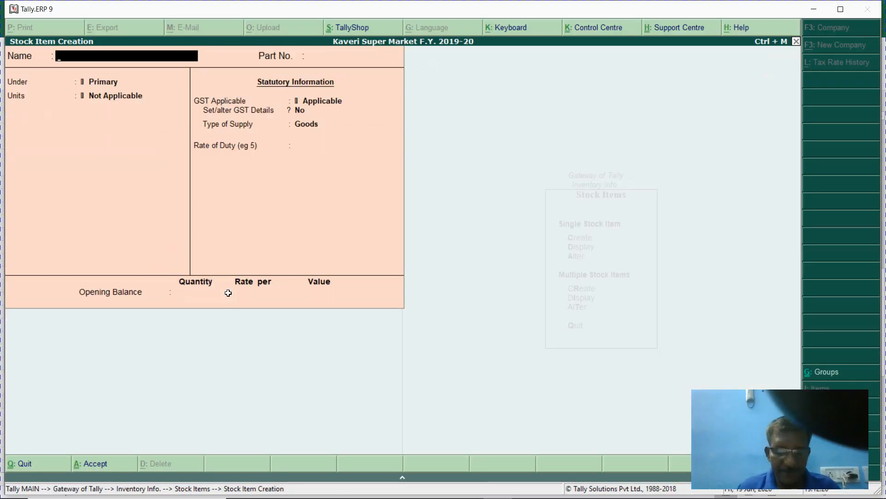
key(ctrl+alt+v)
key(Return)
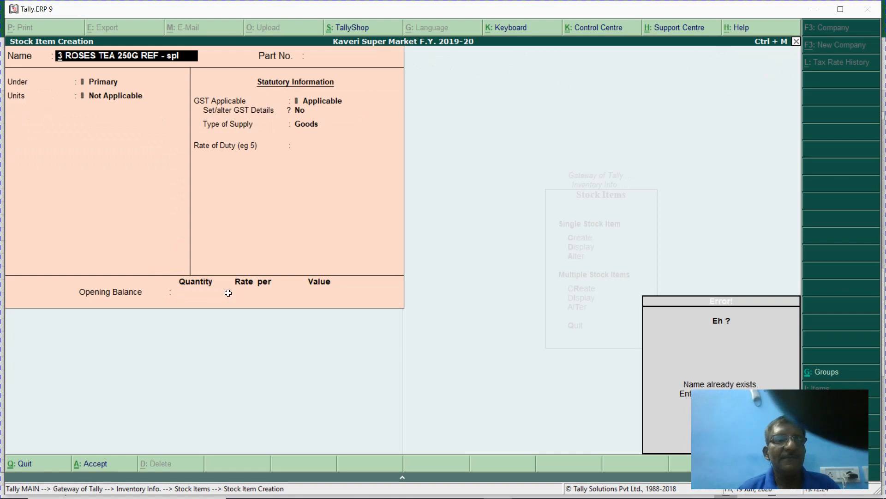
key(Escape)
- Append 'A' to the product name in B44 and copy the renamed name
key(alt+Tab)
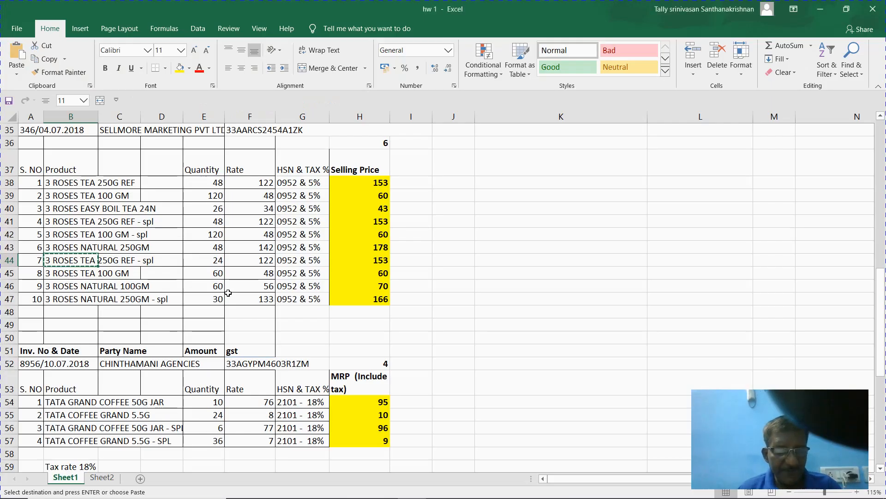
key(F2)
text(A)
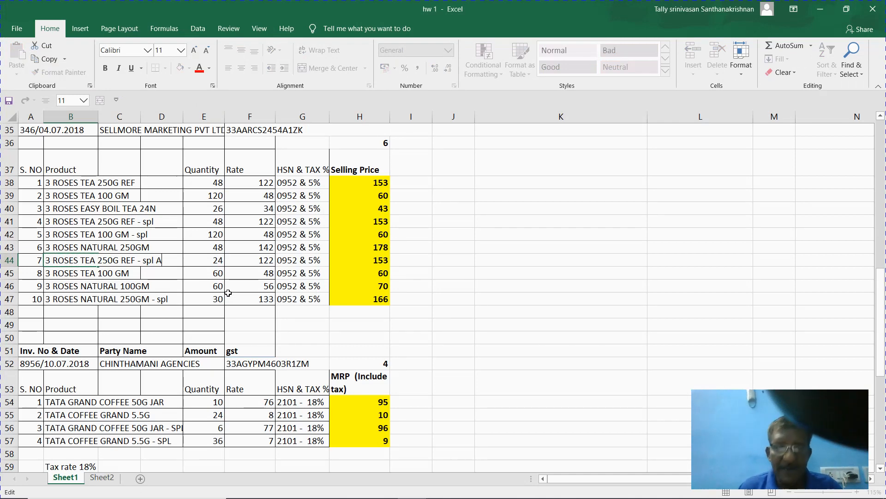
key(Return)
key(Up)
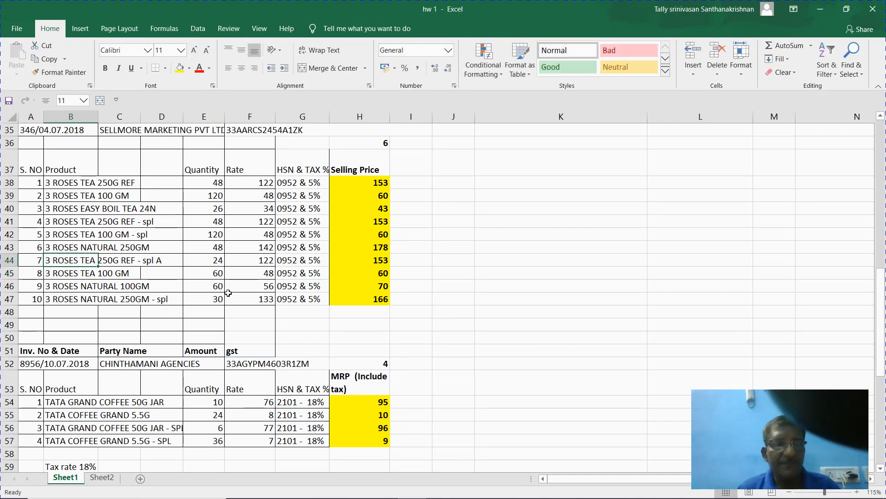
key(ctrl+c)
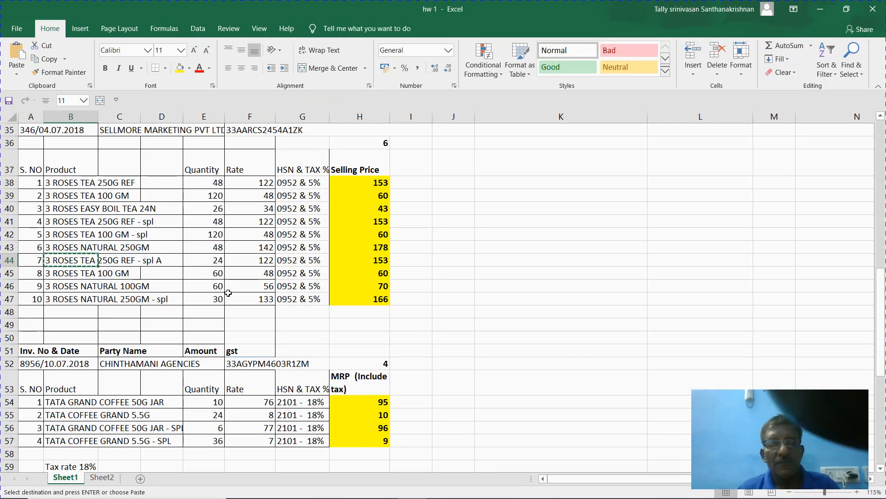
- Create item 3 ROSES TEA 250G REF - spl A, part 007, under Tea in Nos., with standard rates on
key(alt+Tab)
key(ctrl+alt+v)
key(Return)
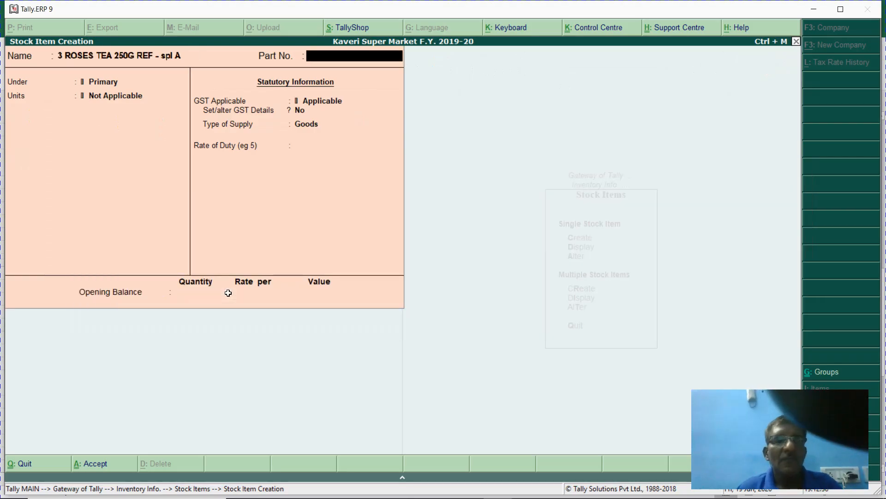
text(007)
key(Return)
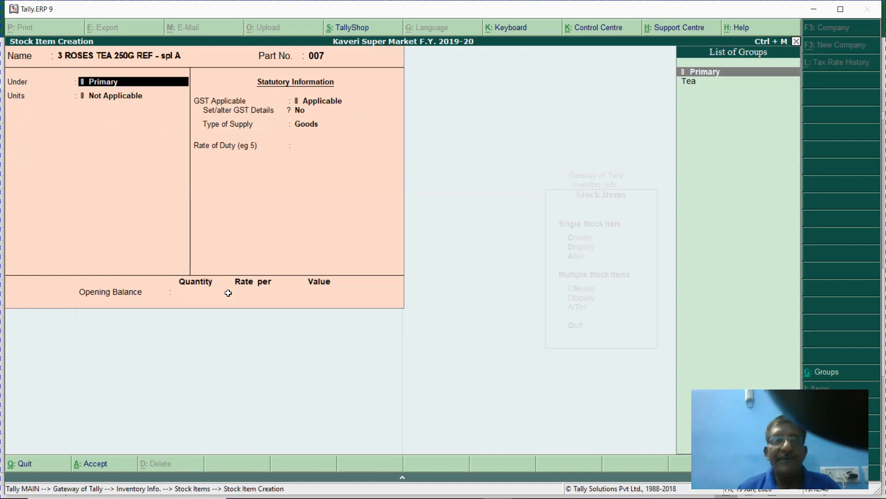
key(Down)
key(Return)
key(Down)
key(Return)
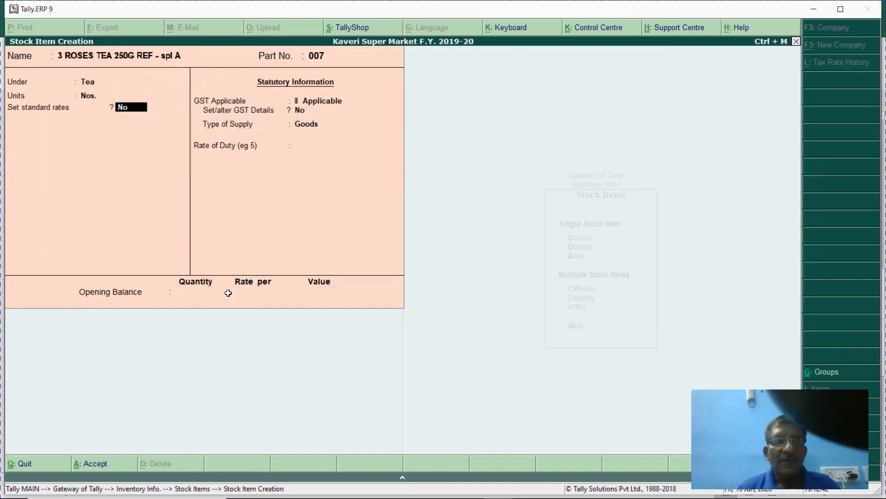
key(y)
key(Return)
- Set the item's standard cost to 122 and selling price to 153
key(alt+Tab)
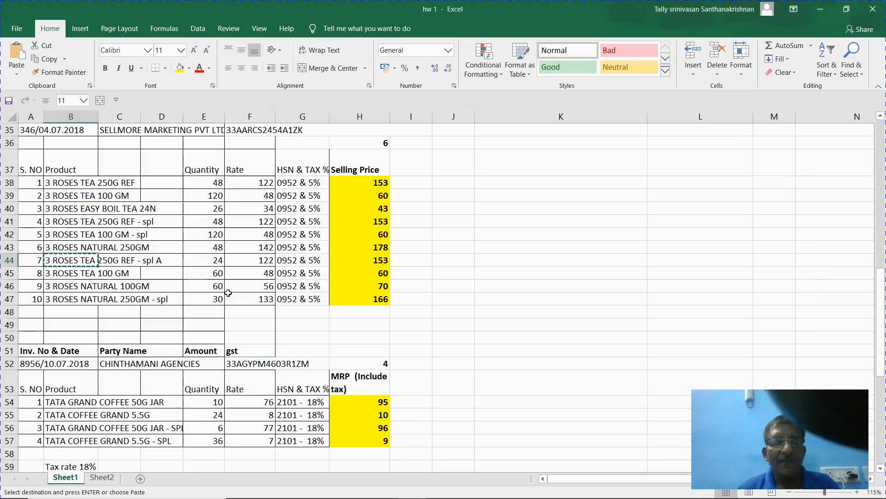
key(alt+Tab)
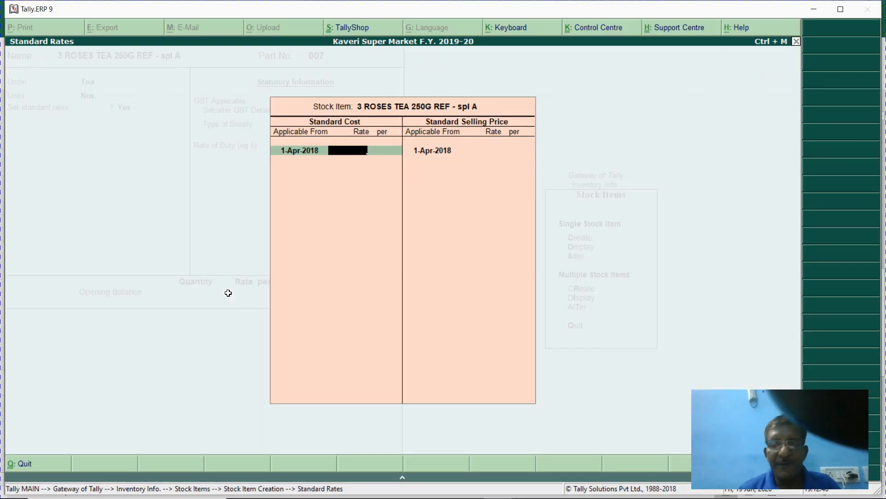
key(Return)
key(Return)
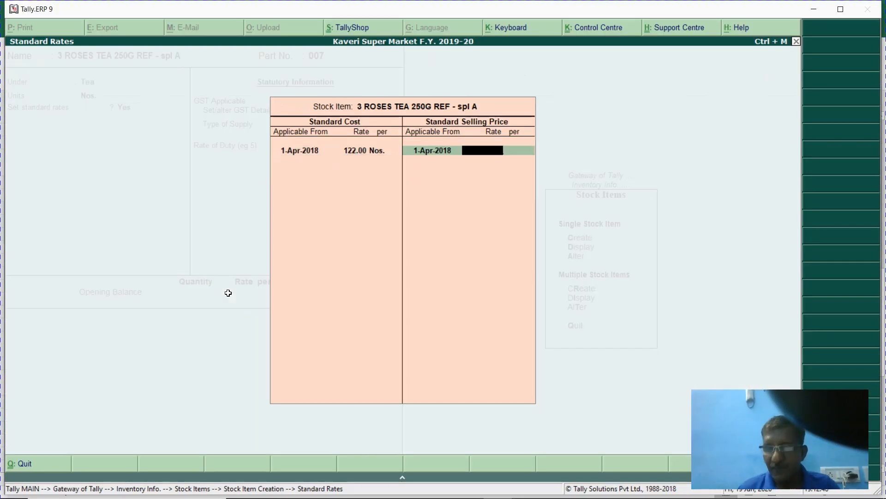
text(153)
key(Return)
key(Return)
key(Return)
key(Return)
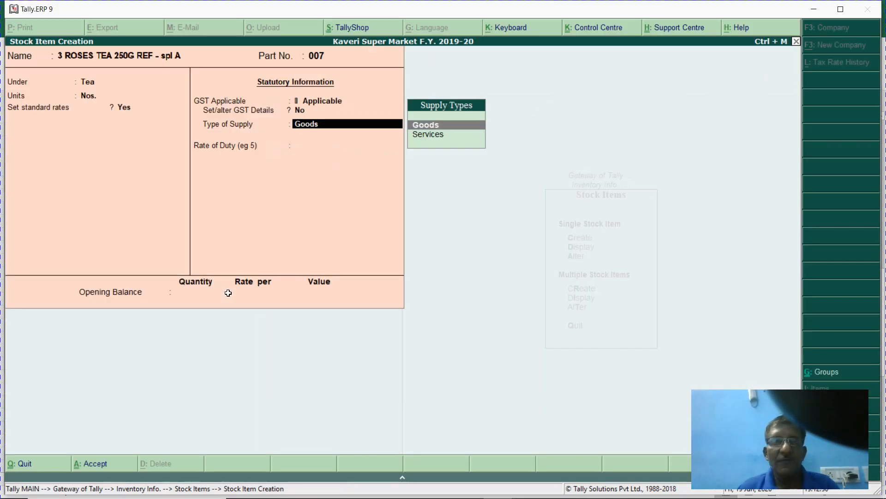
key(Return)
key(Return)
key(Return)
- Move to the 3 ROSES TEA 100 GM row in Excel for the next product
key(alt+Tab)
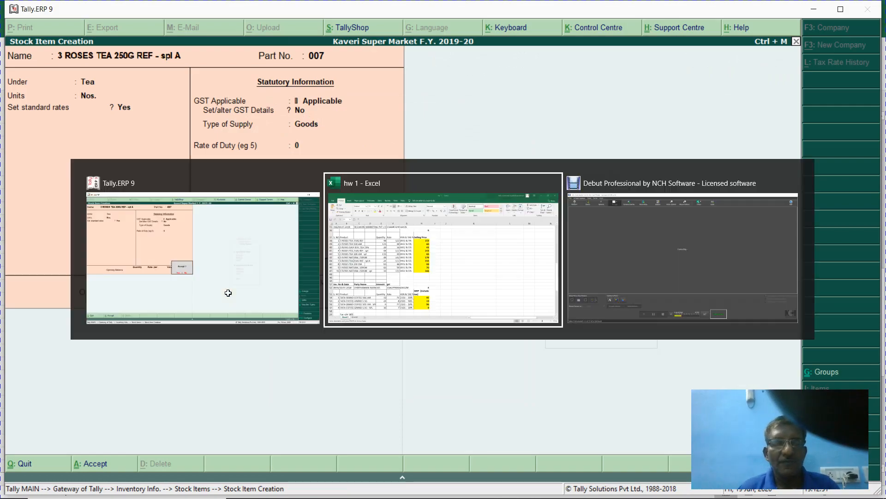
key(Down)
key(Left)
key(Left)
key(Left)
key(Left)
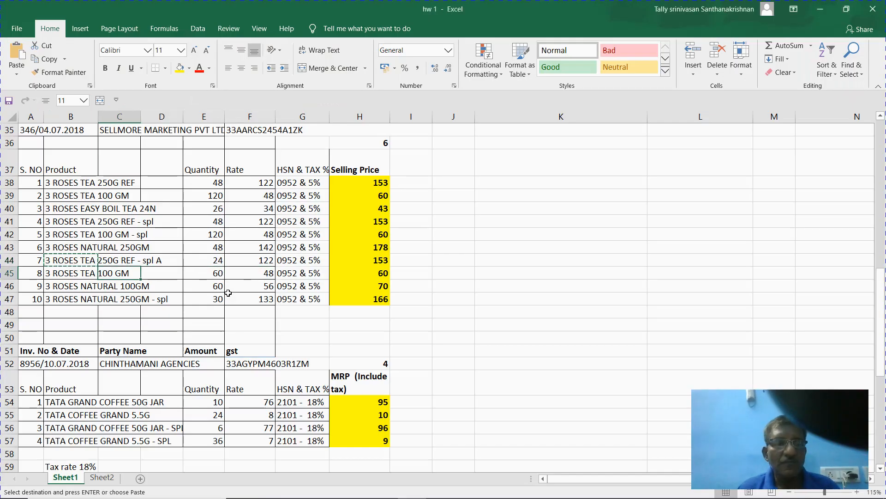
- Try 3 ROSES TEA 100 GM as the item name; Tally rejects it as a duplicate
key(ctrl+c)
key(alt+Tab)
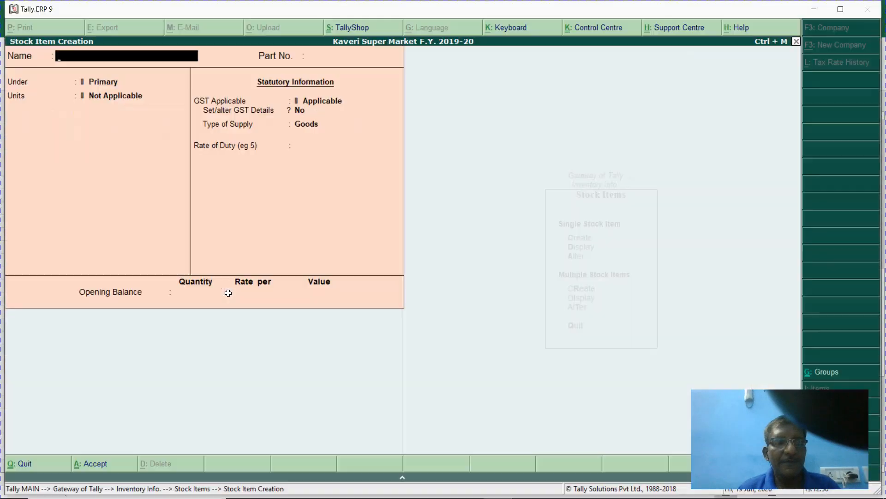
key(ctrl+alt+v)
key(Return)
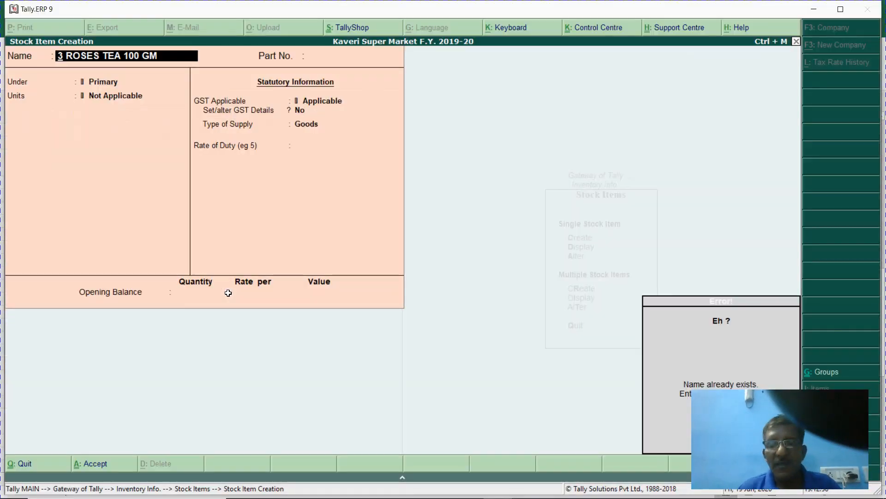
key(Escape)
- Rename Excel cell B45 to '3 ROSES TEA 100 GM - spl A' and copy it
key(alt+Tab)
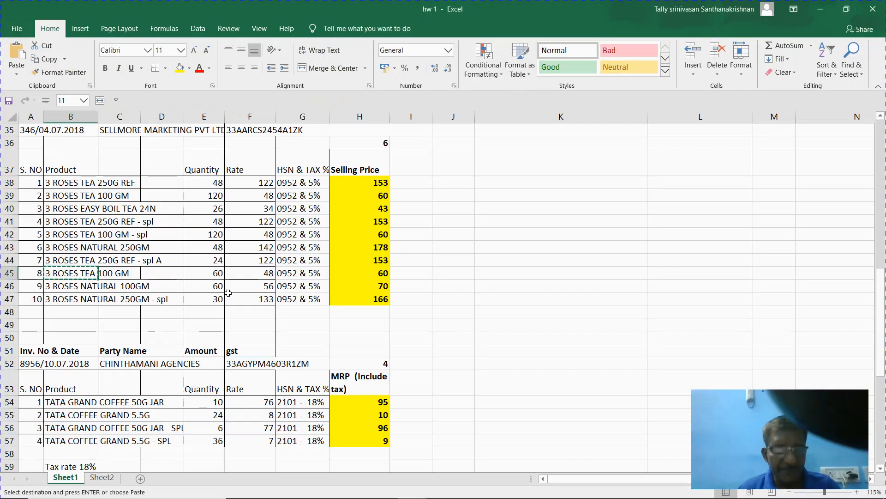
key(F2)
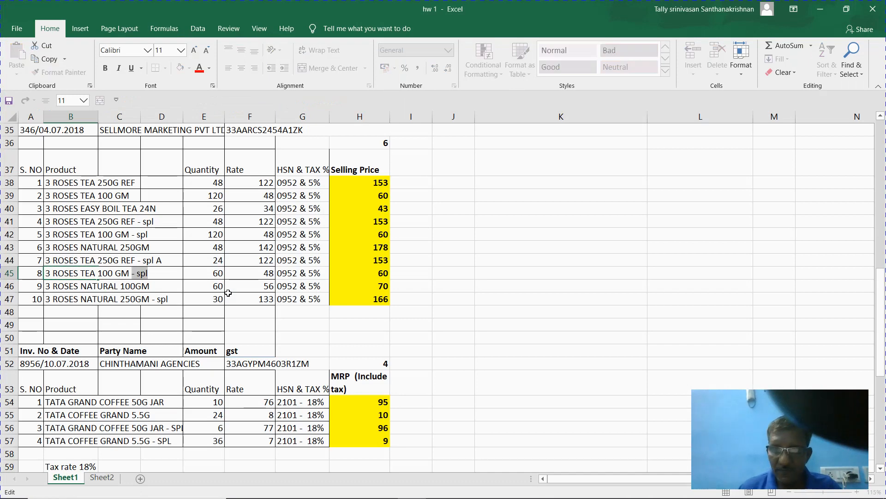
text(- )
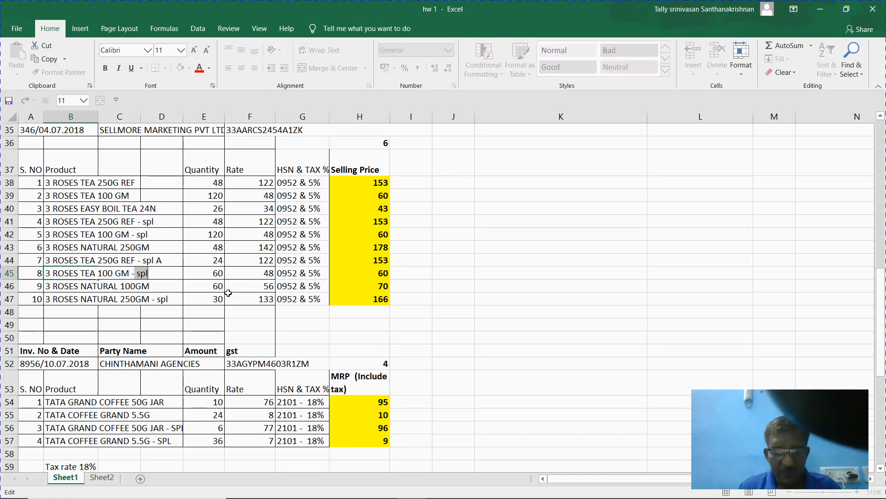
text(spl)
text( A)
key(Return)
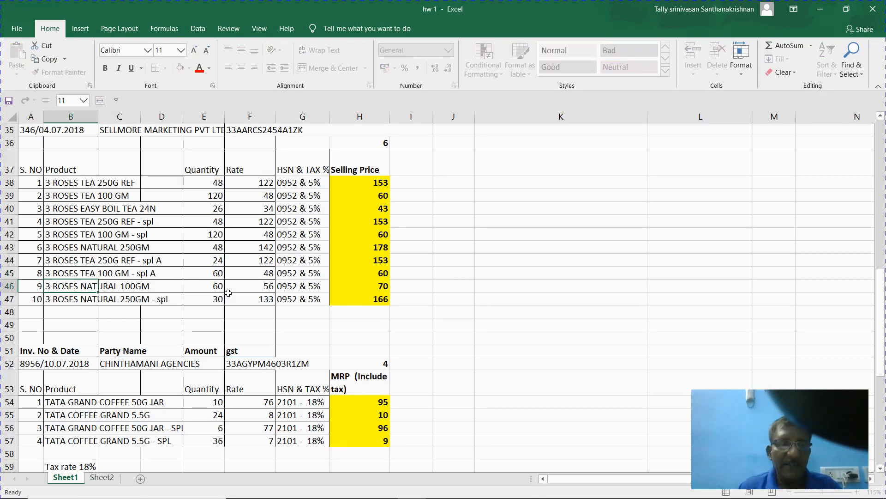
key(Up)
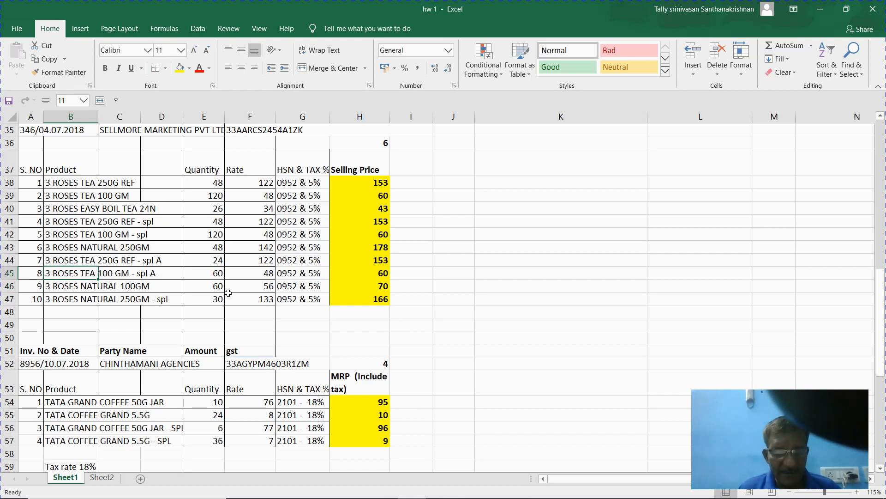
key(ctrl+c)
- Enter '3 ROSES TEA 100 GM - spl A' as the item name with Part No. 008
key(alt+Tab)
key(ctrl+alt+v)
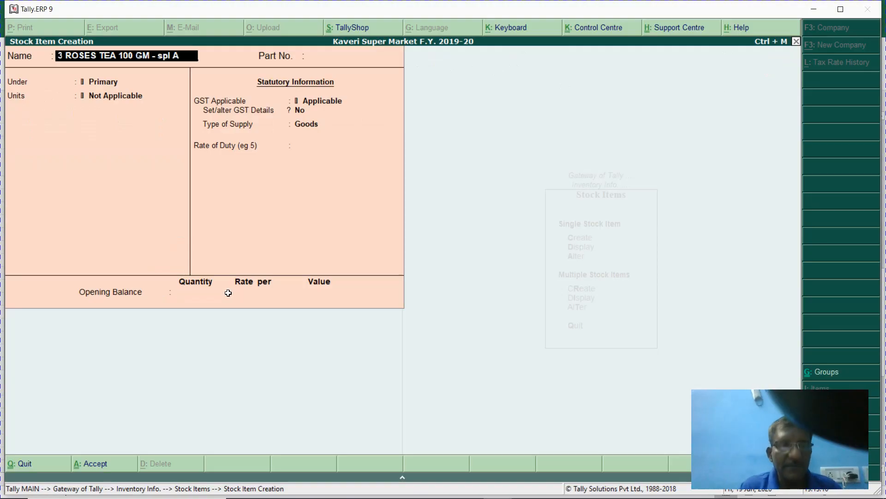
key(Return)
key(alt+Tab)
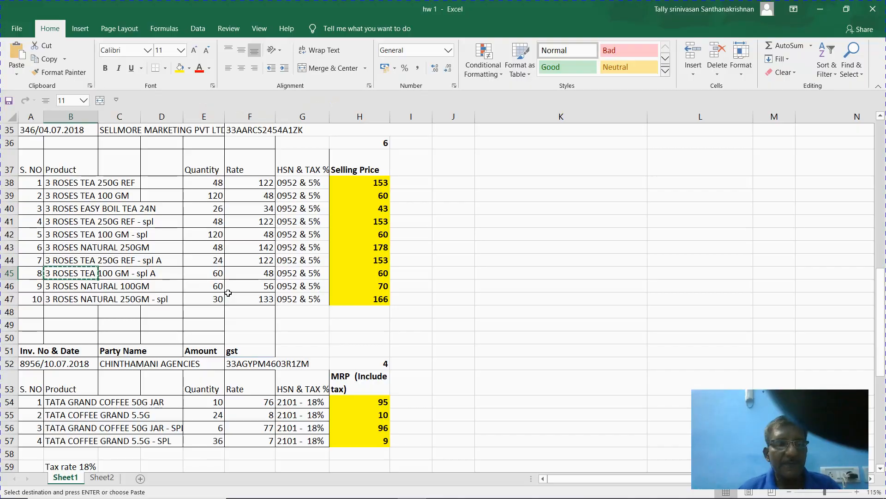
key(alt+Tab)
text(008)
key(Return)
key(Return)
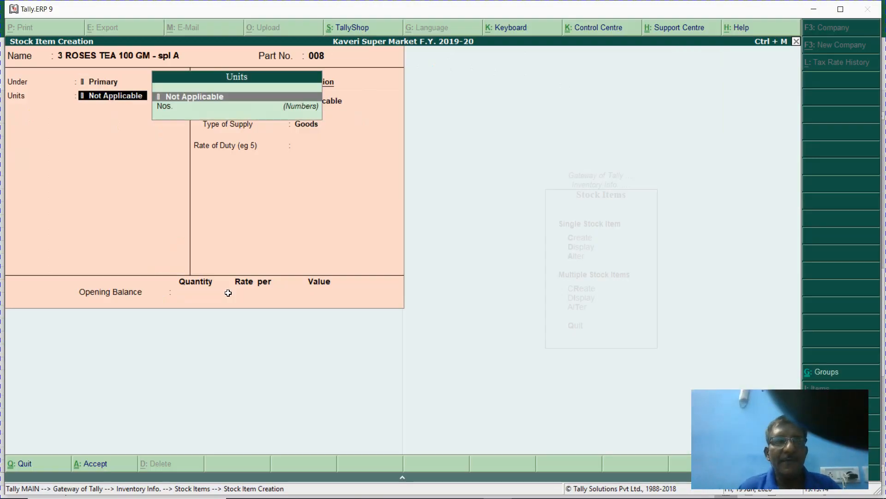
- Place the item under Tea in Nos., with standard cost 48 and selling price 60, and accept
key(BackSpace)
key(Down)
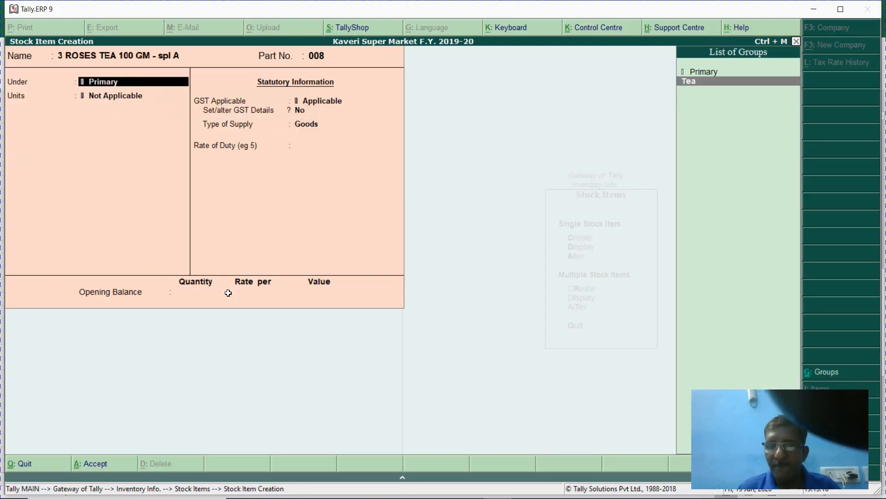
key(Return)
key(Return)
text(y)
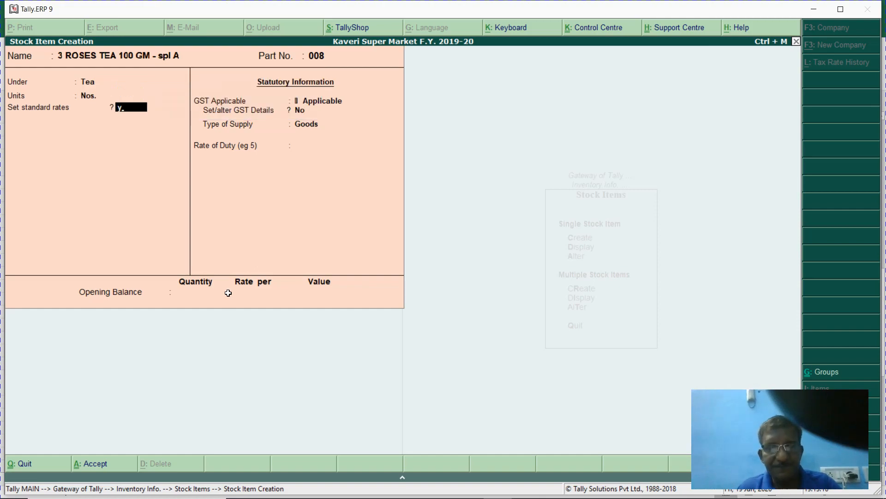
key(Return)
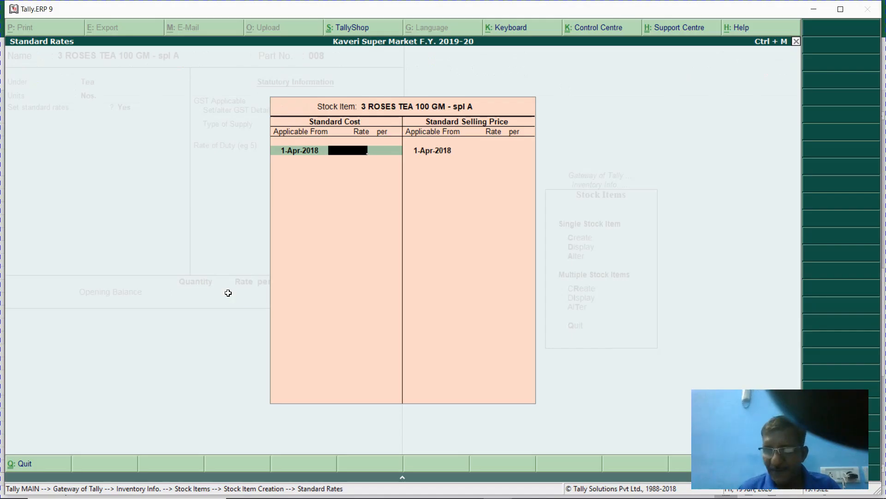
text(48)
key(Return)
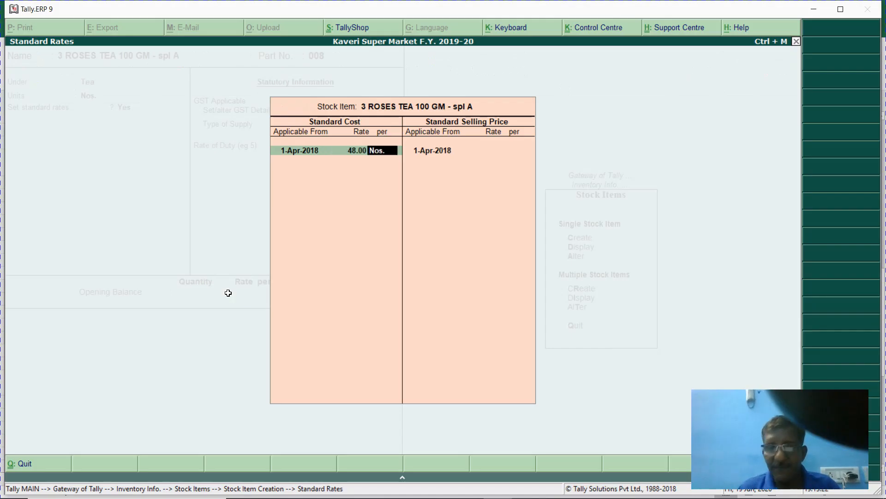
key(Return)
key(Return)
key(Return)
key(Return)
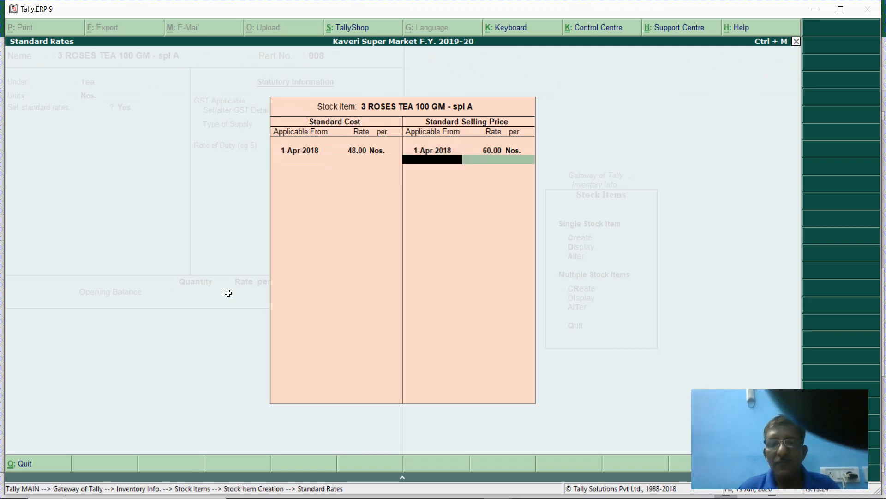
key(Return)
key(Return)
key(Return)
key(Return)
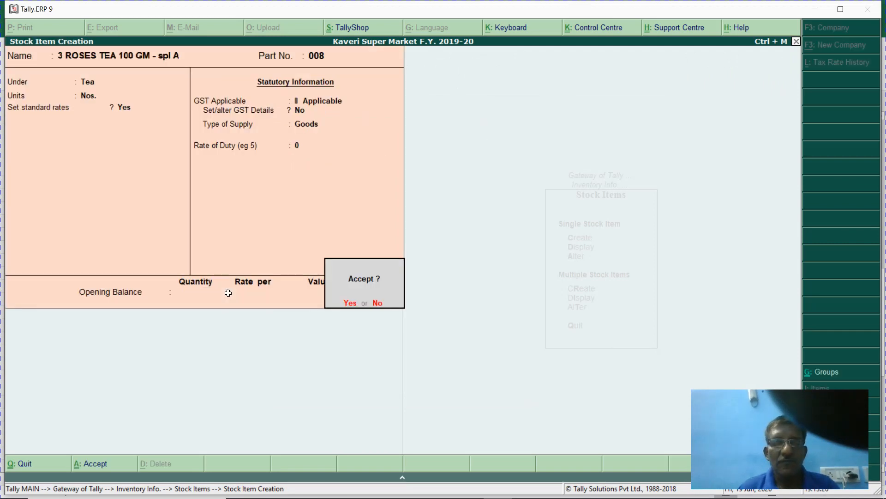
key(Return)
key(alt+Tab)
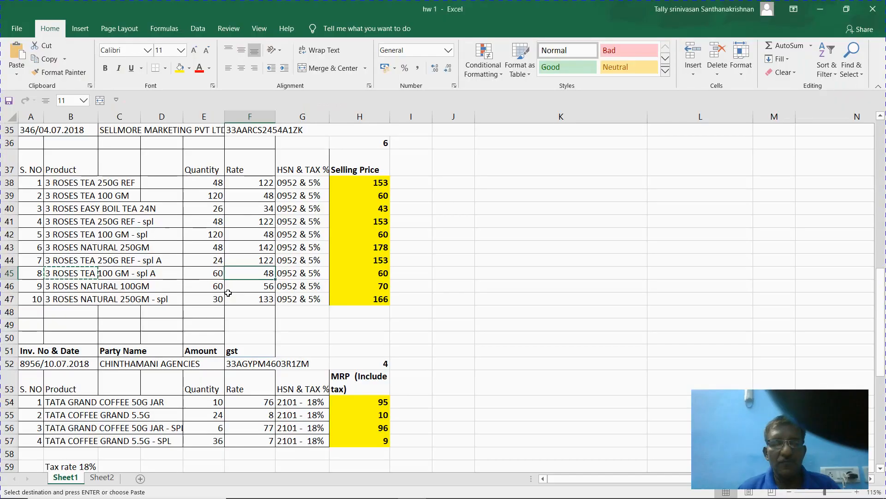
- Enter 3 ROSES NATURAL 100GM from Excel B46 as the item name, with Part No. 009
key(Down)
key(Left)
key(Left)
key(Left)
key(Left)
key(Left)
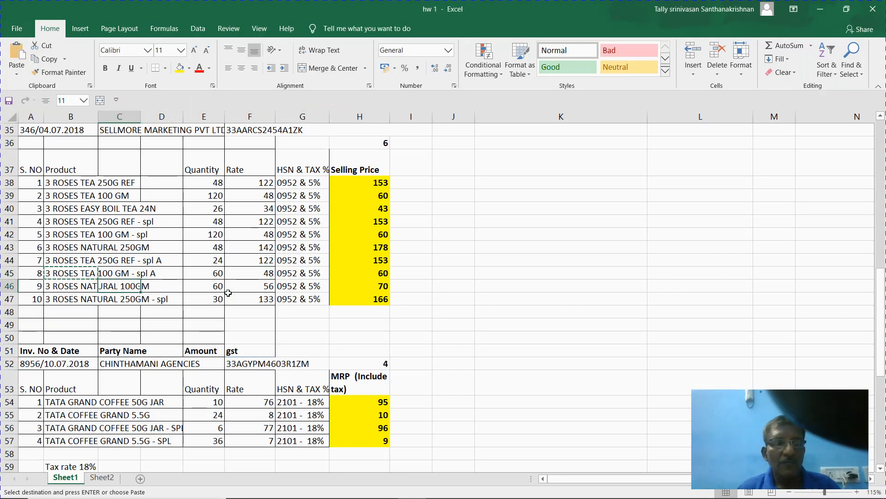
key(Right)
key(ctrl+c)
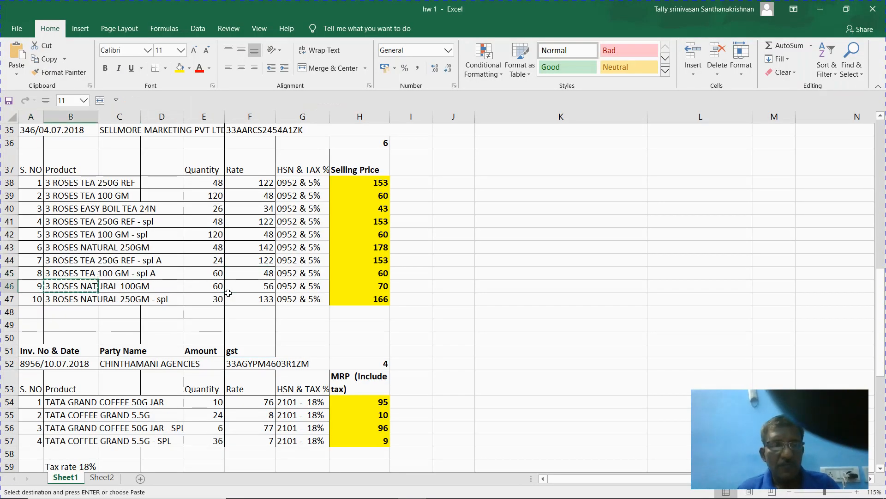
key(alt+Tab)
key(ctrl+alt+v)
key(Return)
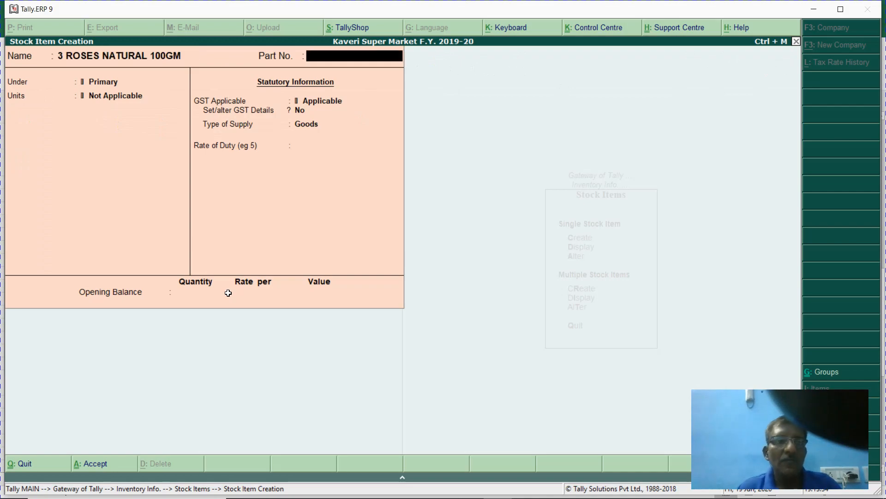
key(alt+Tab)
key(alt+Tab)
text(00)
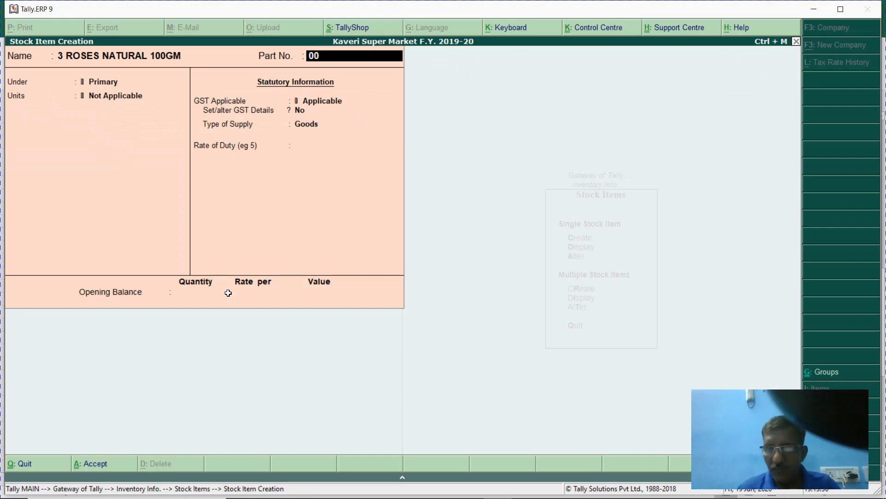
key(Return)
- Put the item under Tea in Nos. and turn on standard rates
key(Down)
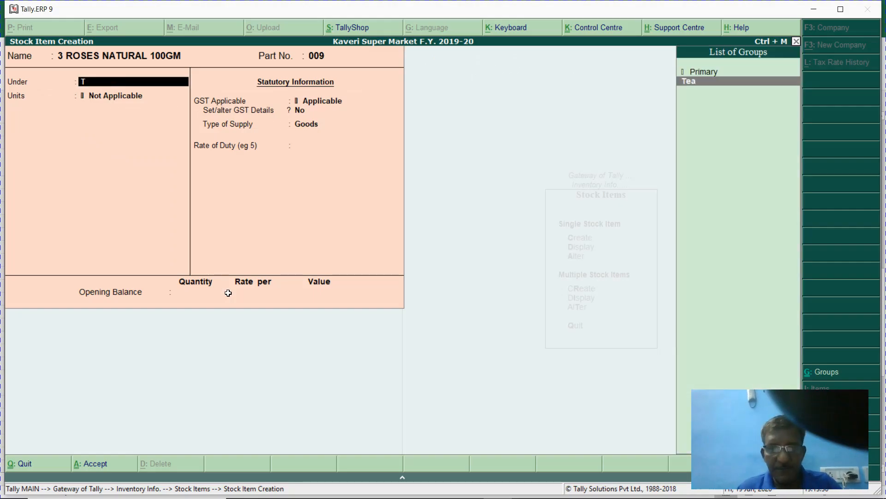
key(Return)
key(Down)
key(Return)
text(y)
key(Return)
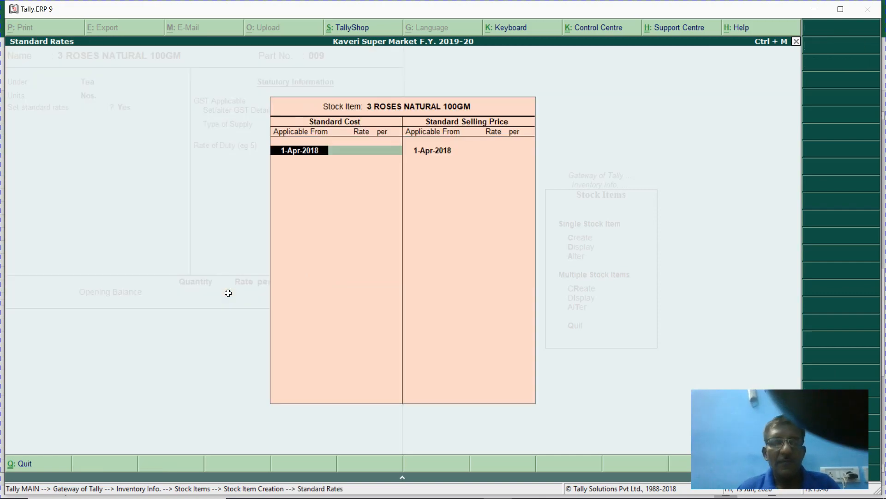
key(Return)
- Enter standard cost 56 and selling price 70, then select the 3 ROSES NATURAL 250GM - spl cell in Excel
key(alt+Tab)
key(Right)
key(Right)
key(Right)
key(Right)
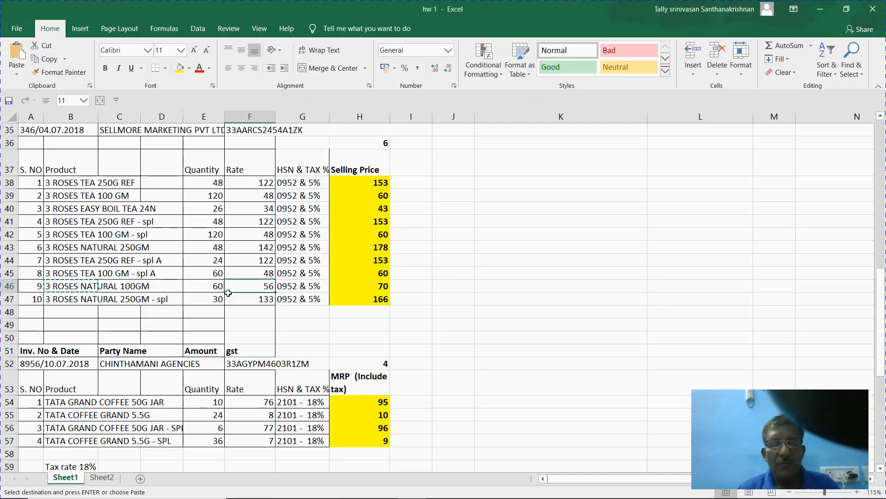
key(alt+Tab)
text(56)
key(Return)
key(Return)
key(Return)
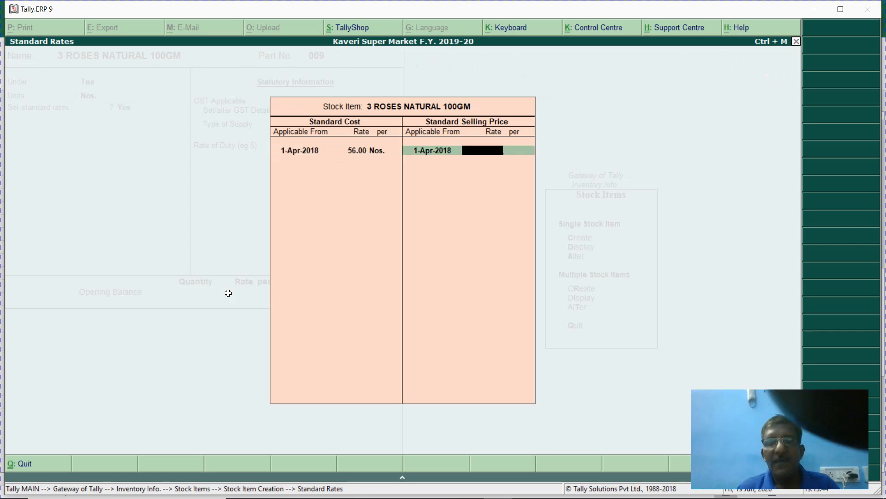
key(Return)
key(Return)
key(Return)
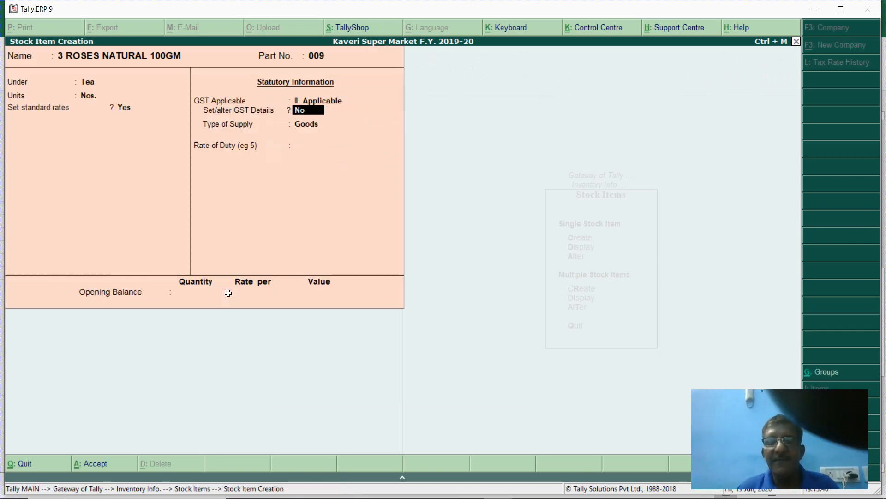
key(alt+Tab)
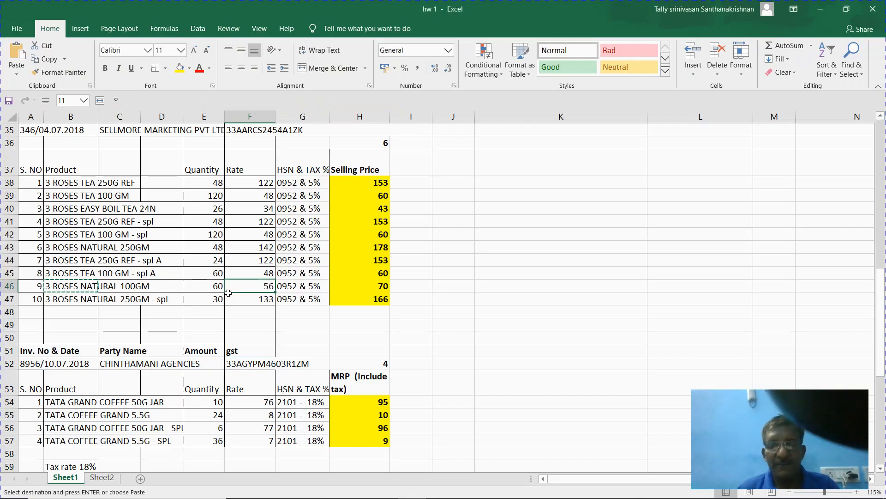
key(Down)
key(Left)
key(Left)
key(Left)
key(Left)
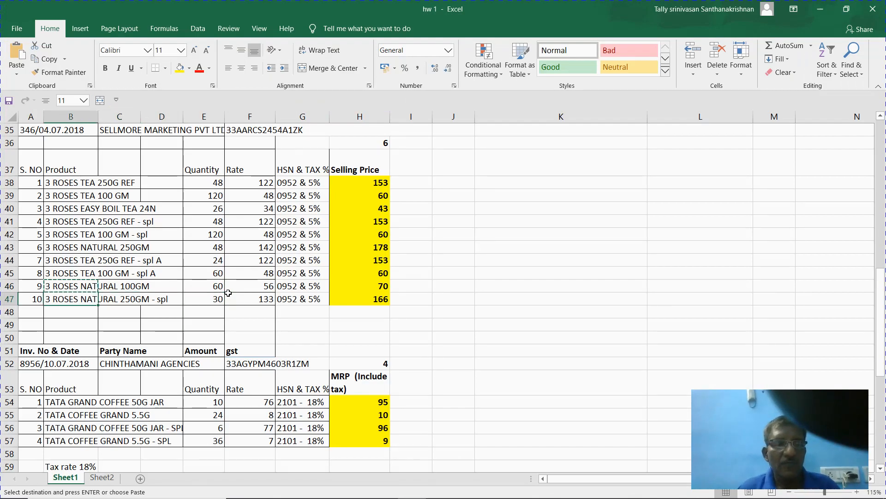
- Enter 3 ROSES NATURAL 250GM - spl as the new item name with Part No. 010
key(ctrl+c)
key(alt+Tab)
key(ctrl+alt+v)
key(Return)
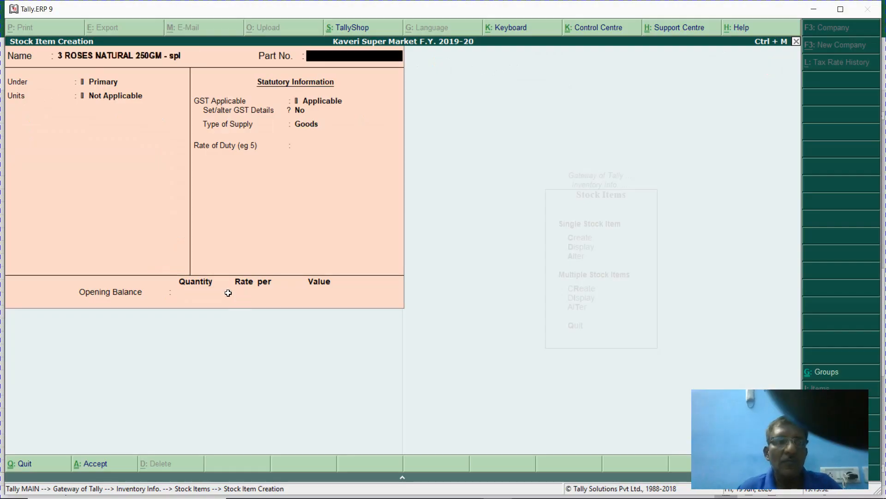
key(alt+Tab)
key(alt+Tab)
text(010)
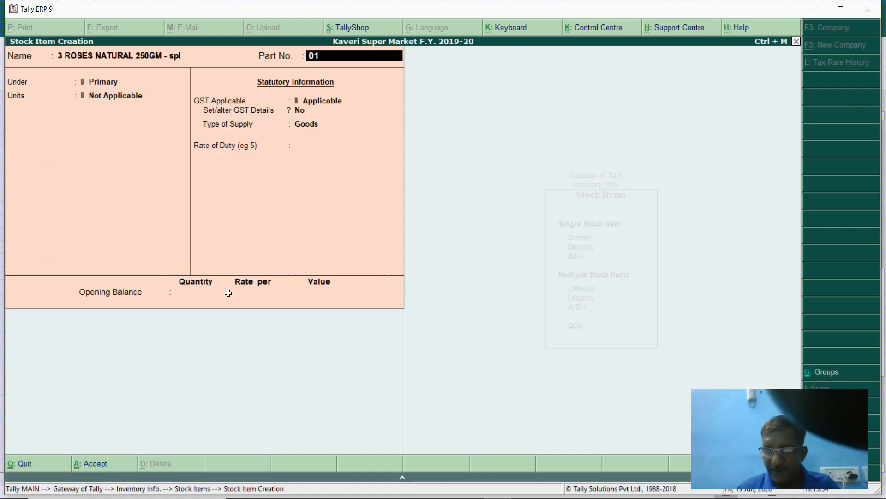
key(Return)
- Put the item under Tea in Nos. and turn on standard rates
key(Down)
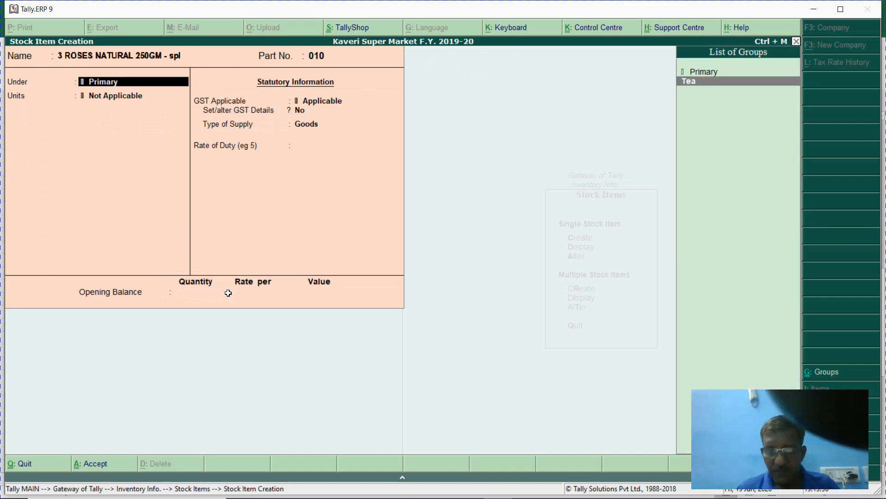
key(Return)
key(Down)
key(Return)
text(y)
key(Return)
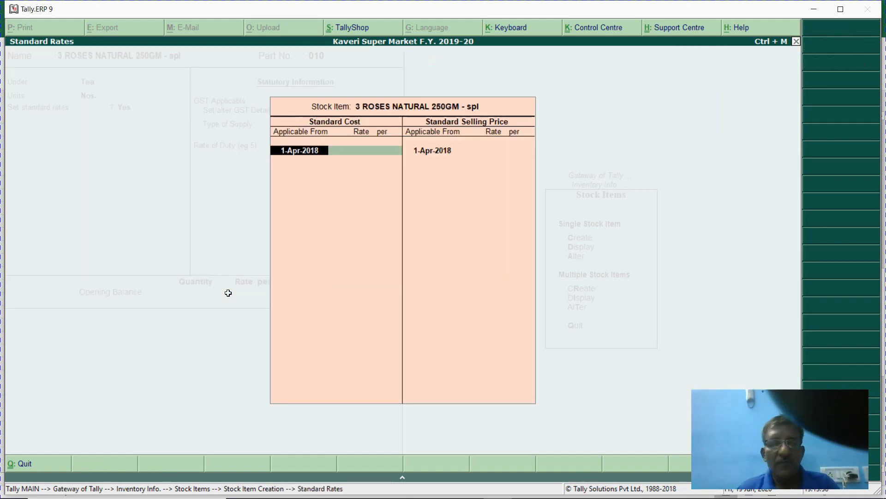
- Enter standard cost 133 and selling price 166 from row 47, then save the item
key(alt+Tab)
key(Right)
key(Right)
key(Right)
key(Right)
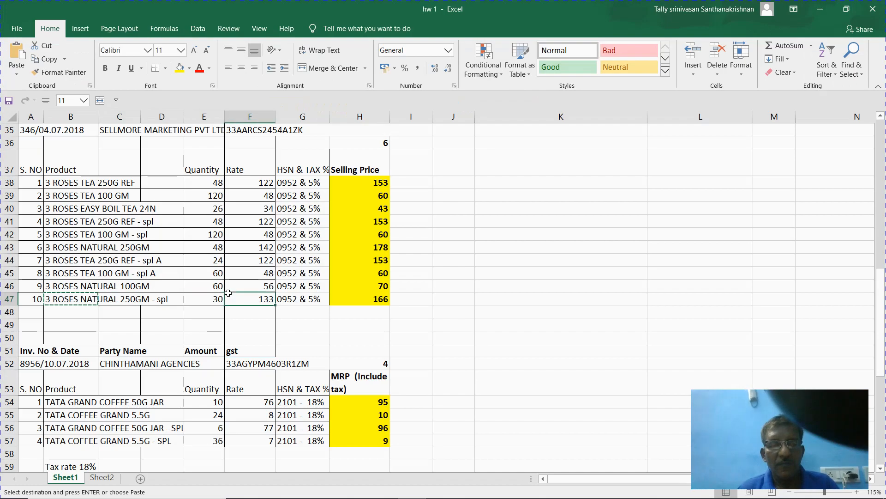
key(Right)
key(alt+Tab)
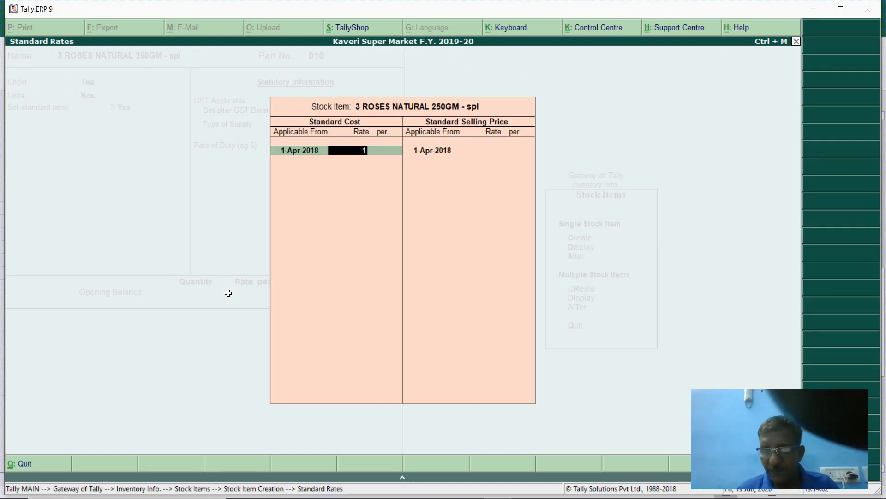
text(133)
key(Return)
key(Return)
key(alt+Tab)
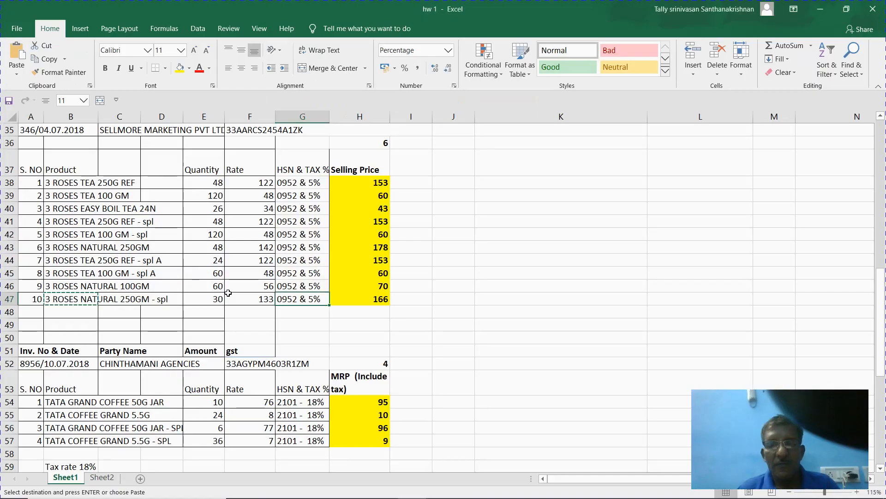
key(alt+Tab)
key(Return)
text(166)
key(Return)
key(Return)
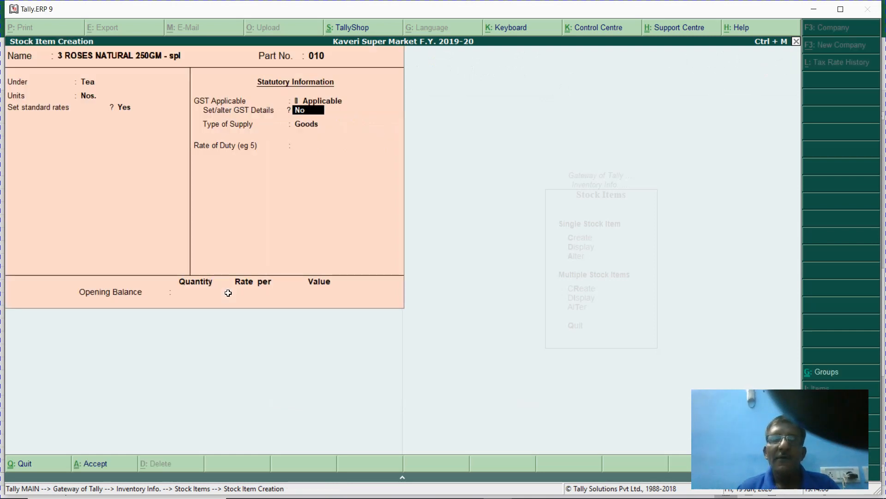
key(Return)
key(Return)
key(Return)
key(Return)
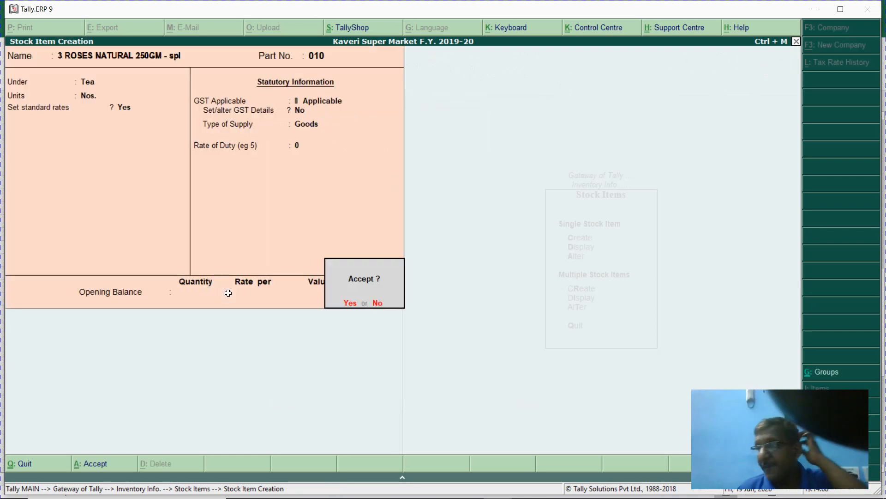
key(Return)
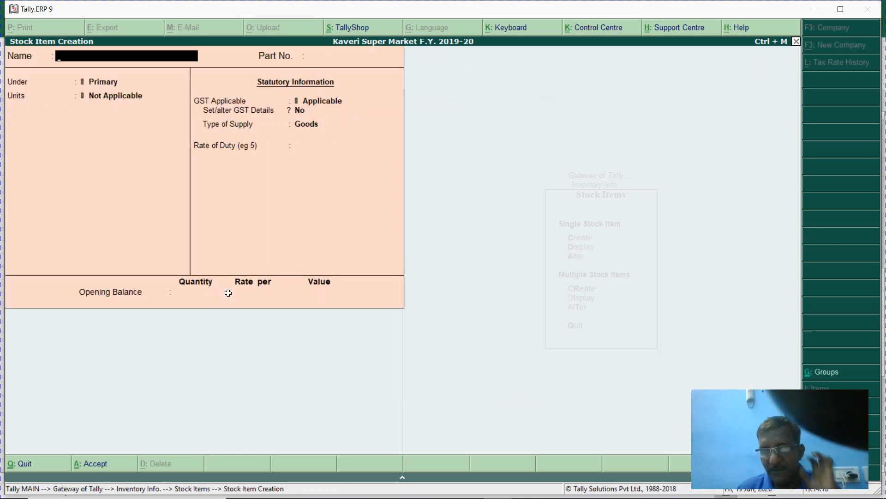
- Review the coffee rows in Excel for HSN 2101 and the 18% tax rate
key(alt+Tab)
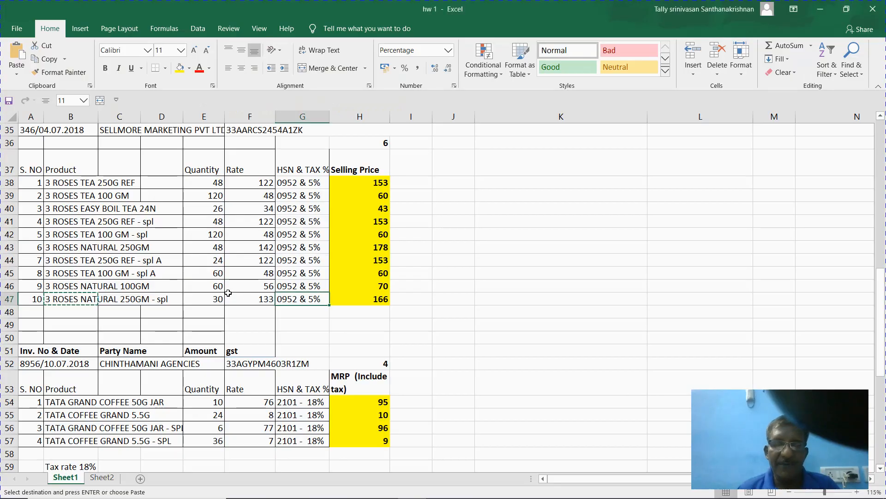
key(Right)
key(Right)
key(Right)
key(Right)
key(Left)
key(Left)
key(Left)
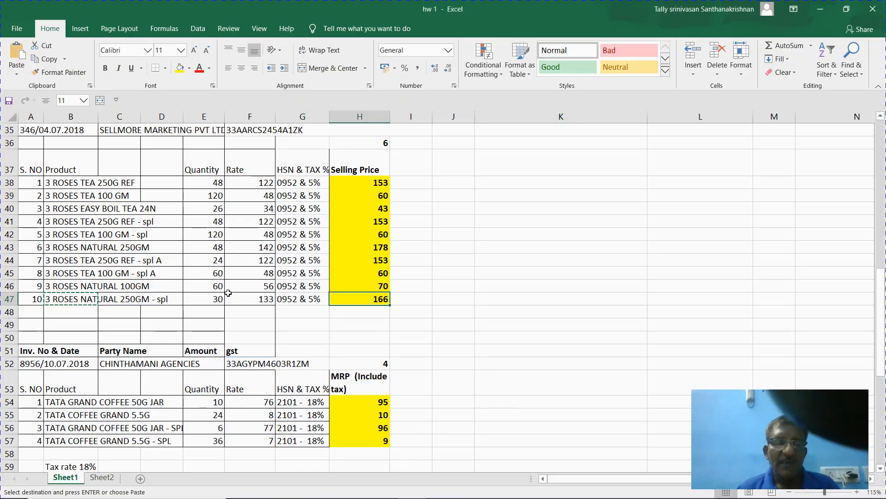
key(Down)
key(Down)
key(Down)
key(Down)
key(Down)
key(Down)
key(Down)
key(Down)
key(Down)
key(Down)
key(Down)
key(Down)
key(Down)
key(Down)
key(Down)
key(Down)
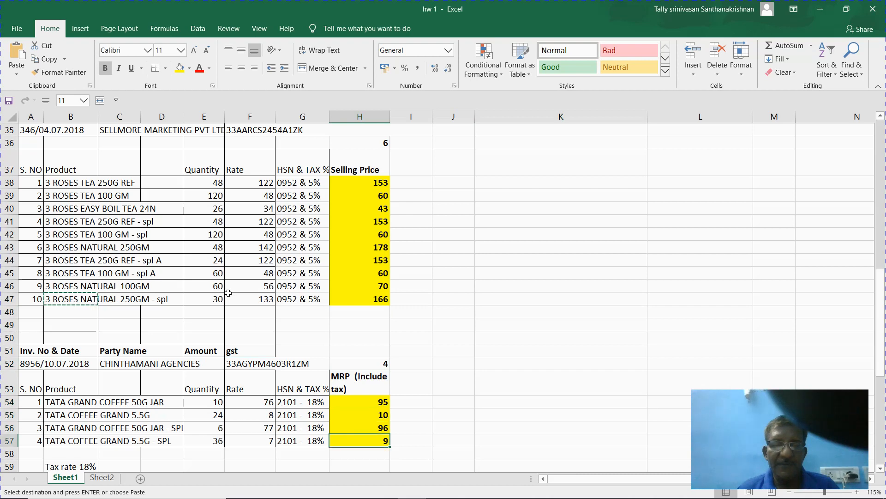
key(Up)
key(Up)
key(Up)
key(Up)
key(Up)
key(Up)
key(Up)
key(Up)
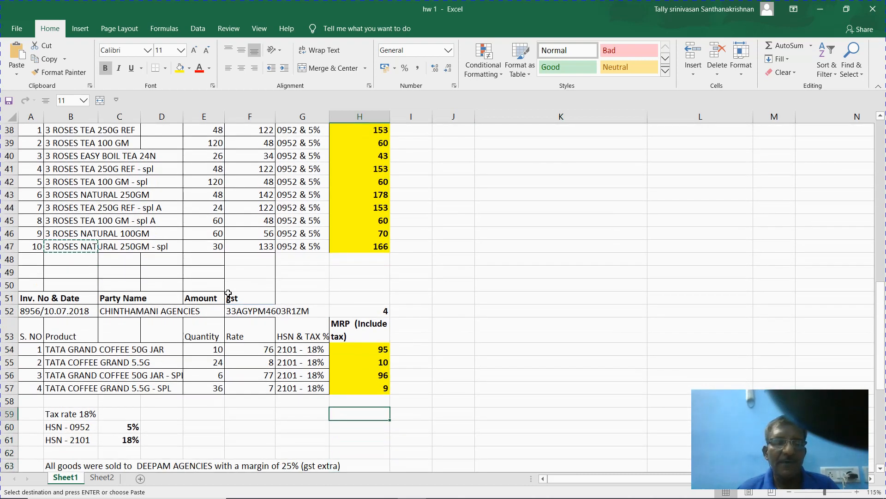
key(Left)
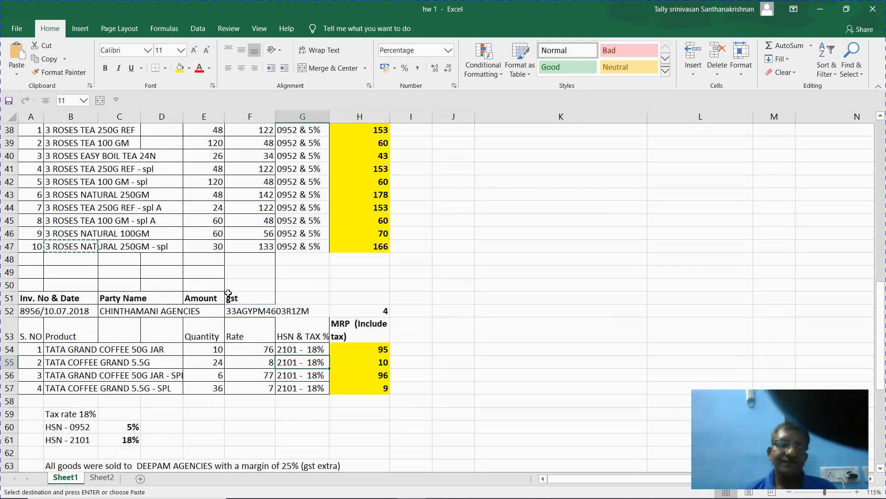
key(Right)
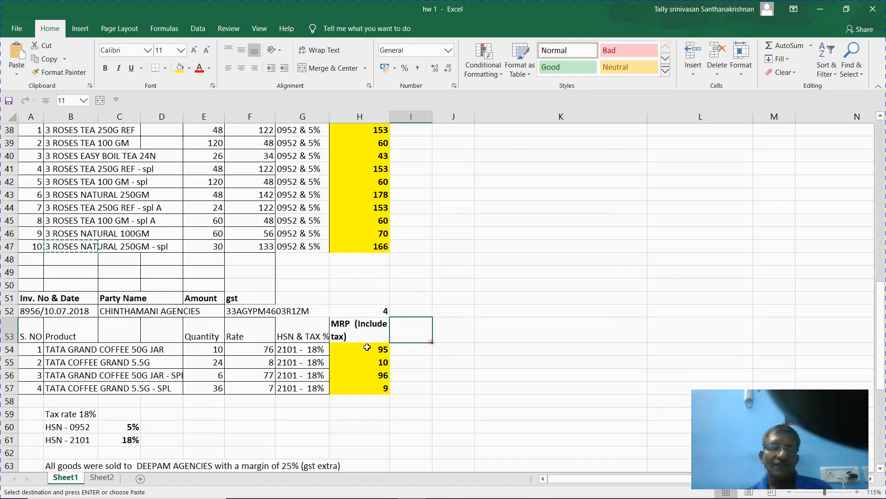
click(320, 351)
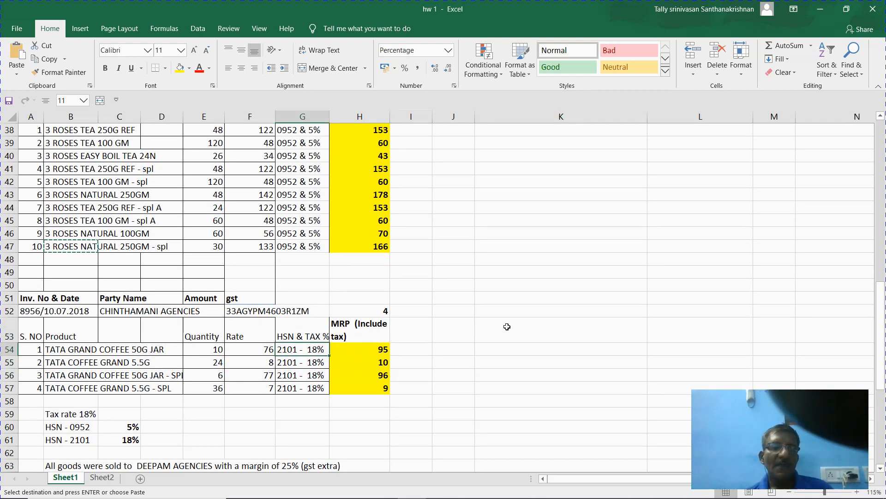
- Quit the blank Stock Item Creation form and return to Inventory Info
key(alt+Tab)
key(Escape)
key(y)
key(Escape)
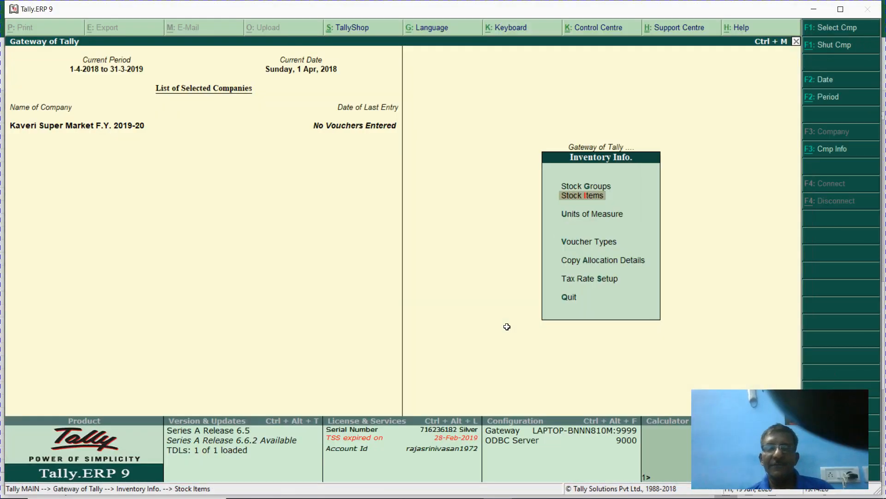
- Start a Coffee stock group under Primary with the gc alias and enable GST details
text(gc)
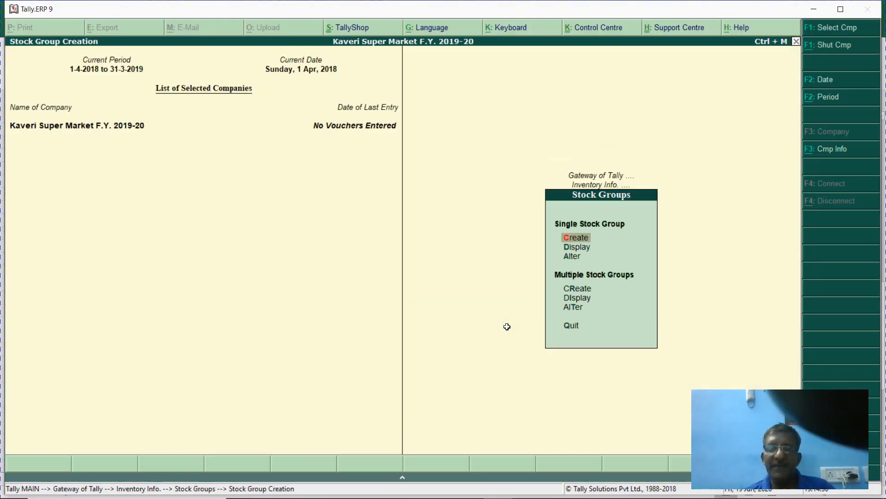
text(Coffee)
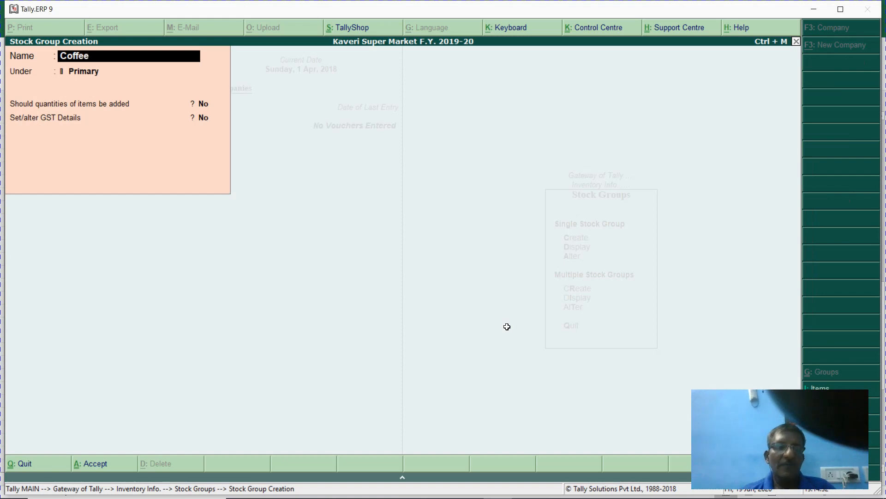
key(Return)
key(Return)
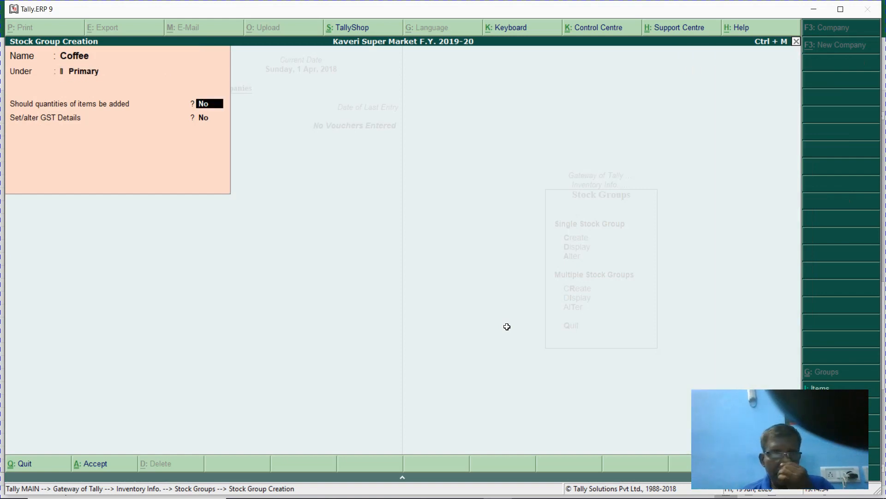
key(Return)
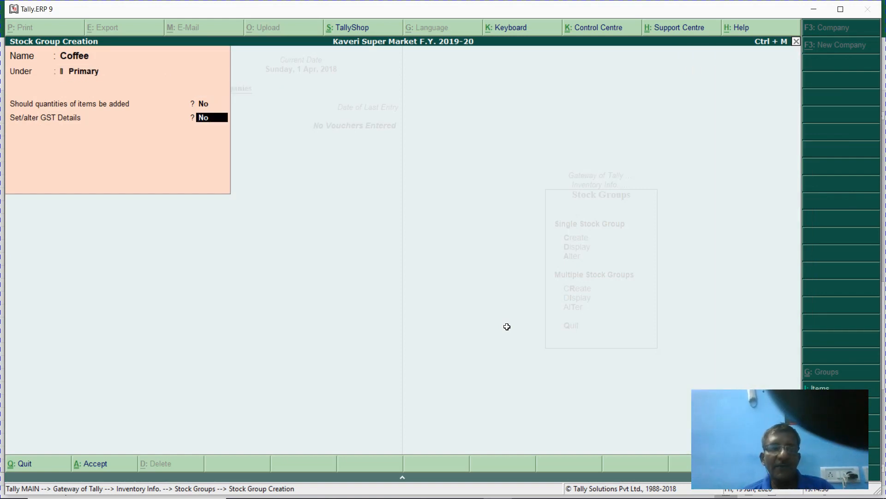
key(y)
key(Return)
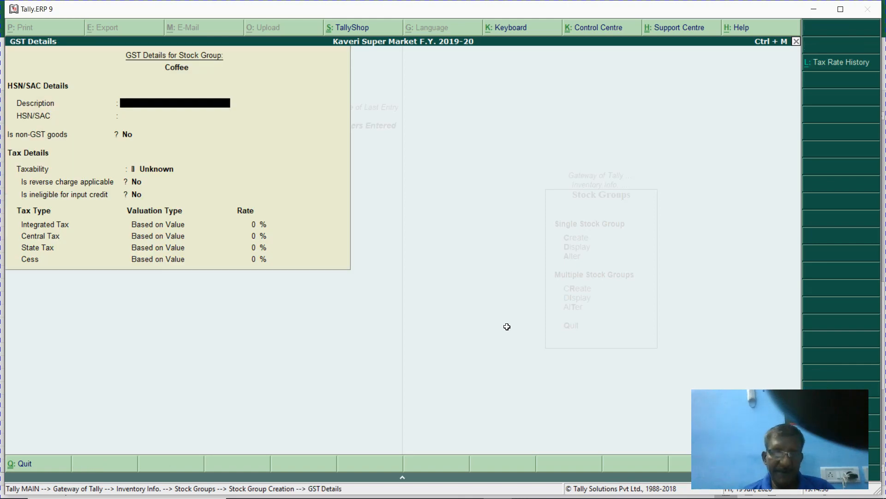
key(Return)
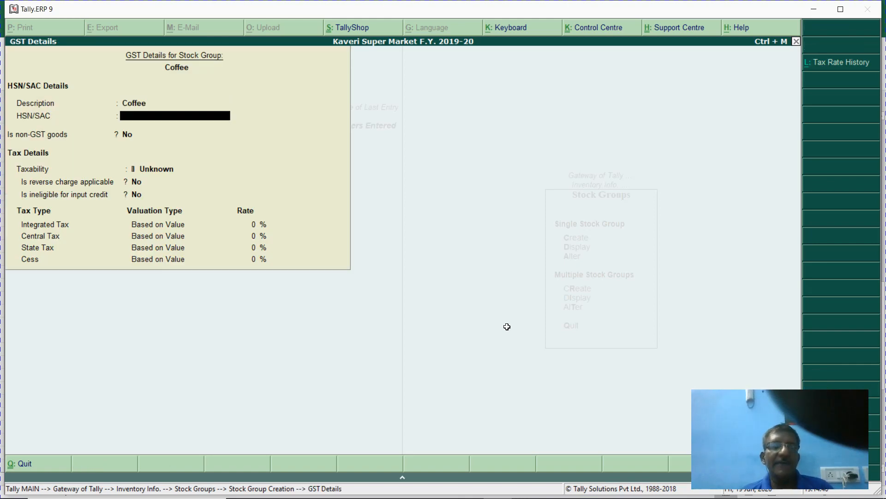
key(Return)
- Set HSN/SAC 2101, Taxable, 18% integrated tax, and save the Coffee group
key(BackSpace)
text(21)
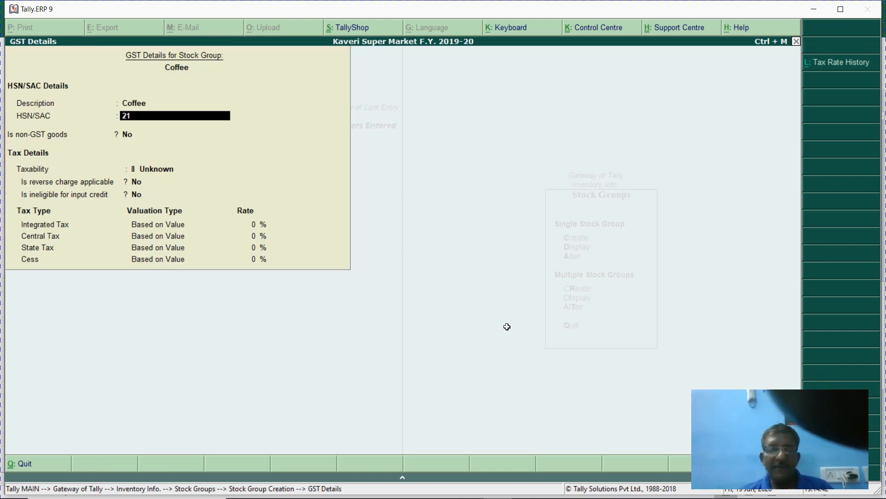
text(01)
key(Return)
key(Return)
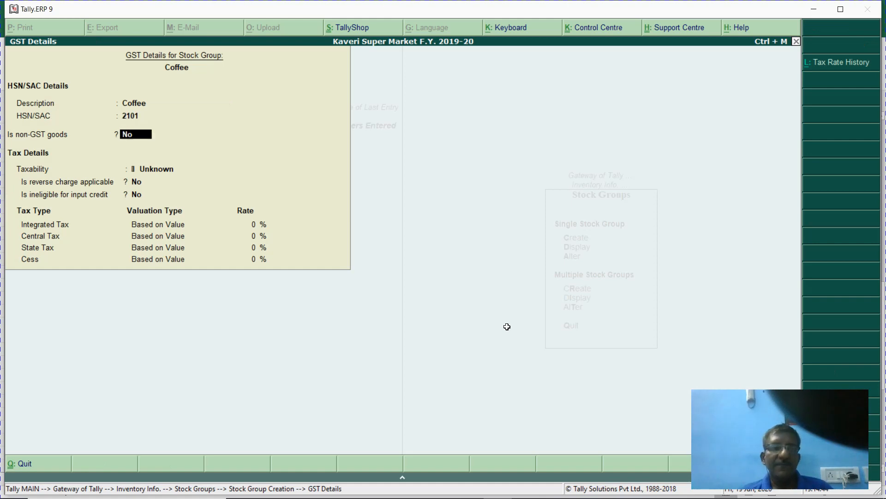
key(Down)
key(Down)
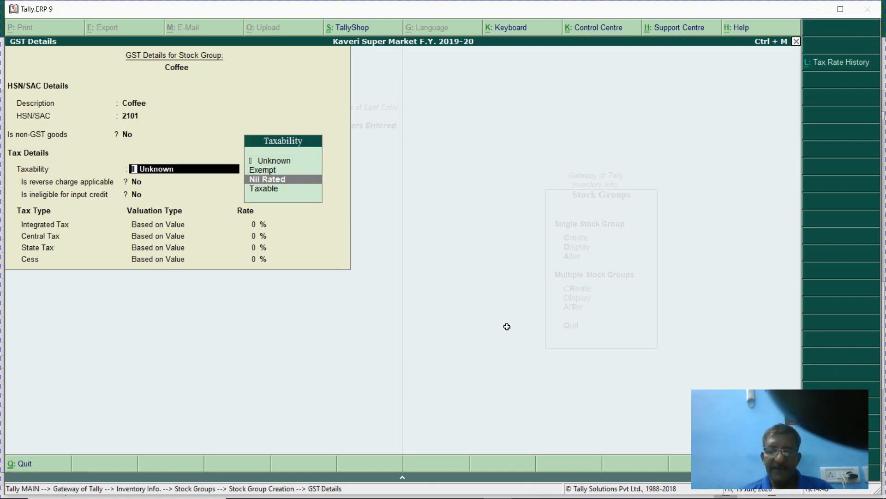
key(Down)
key(Return)
key(Return)
key(Return)
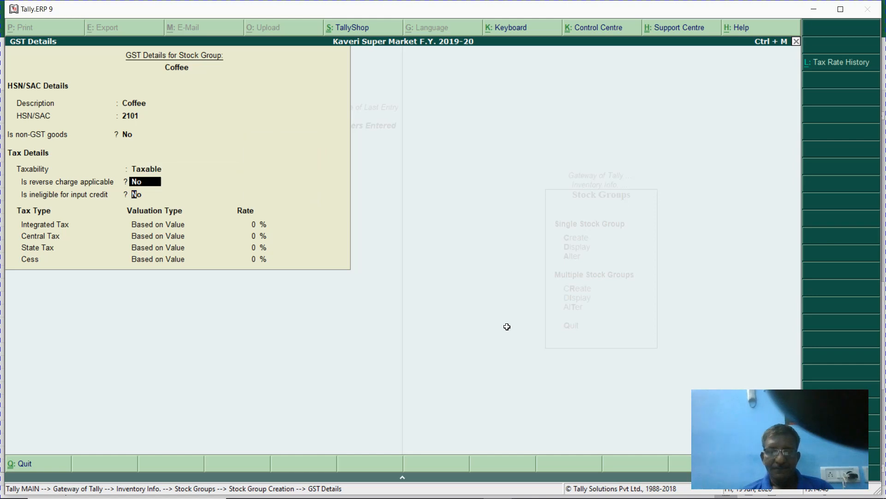
text(18)
key(Return)
key(Return)
key(Return)
key(Return)
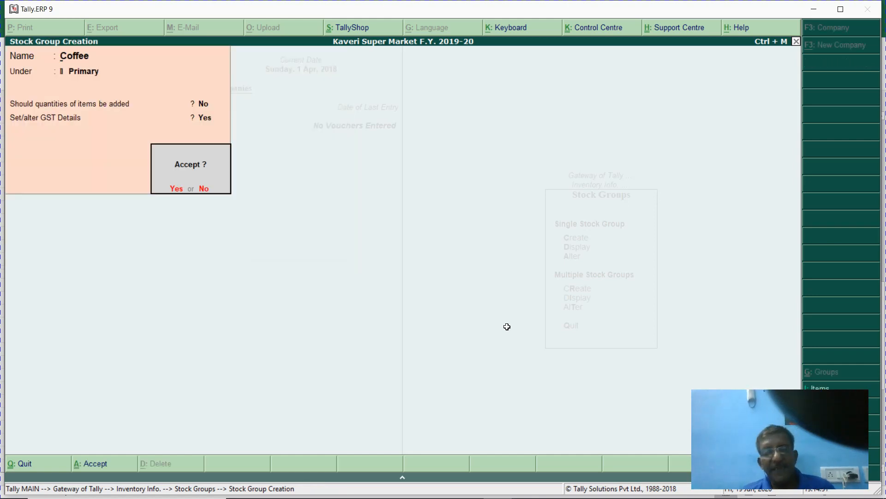
key(y)
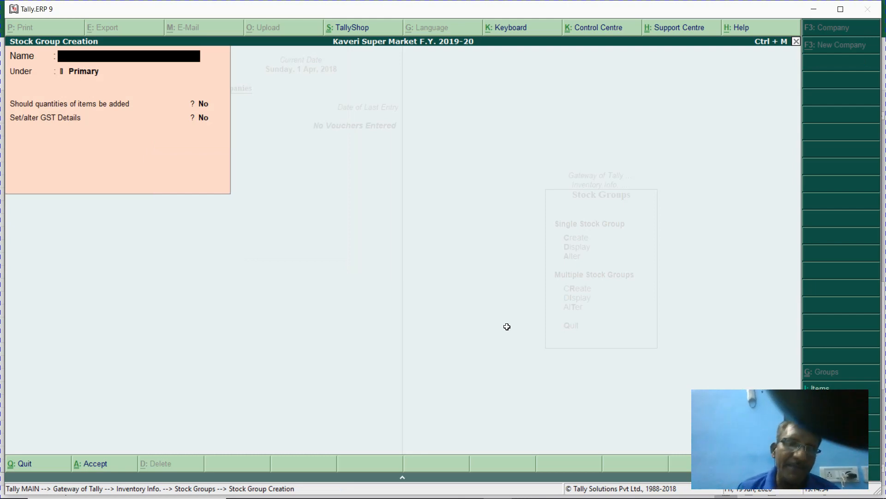
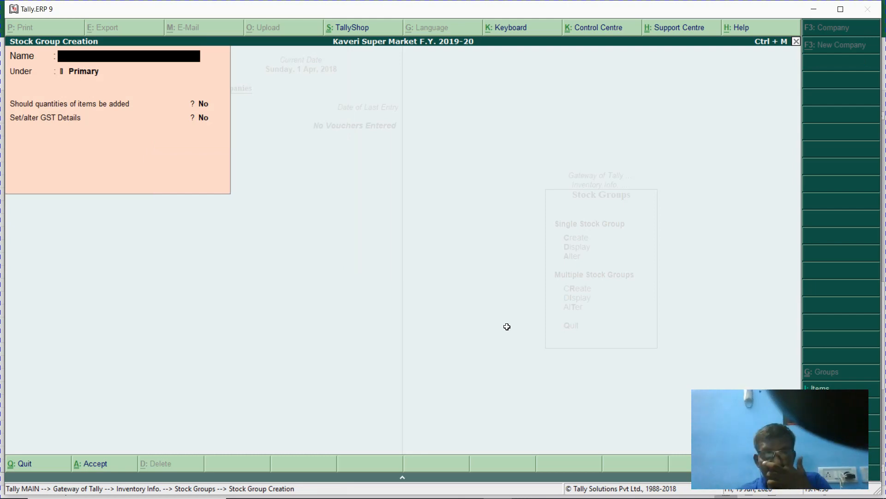
- Discard the empty stock group form and go to Stock Items in Inventory Info
key(Escape)
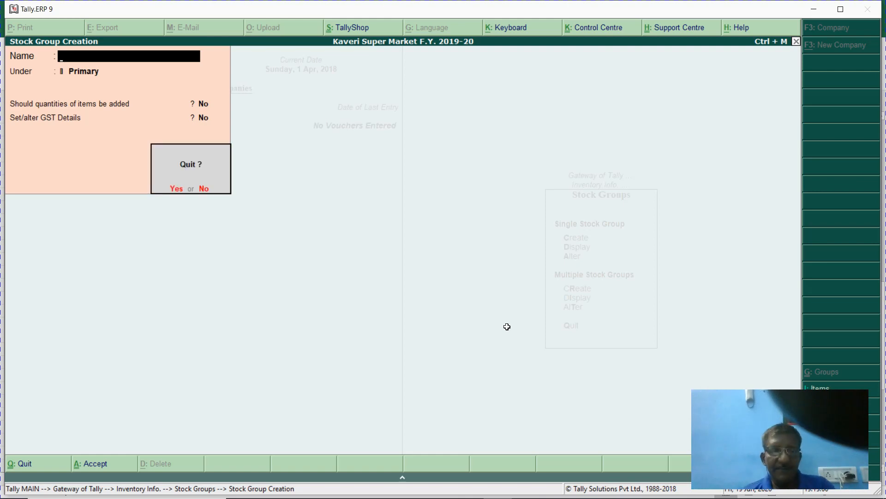
key(y)
key(Down)
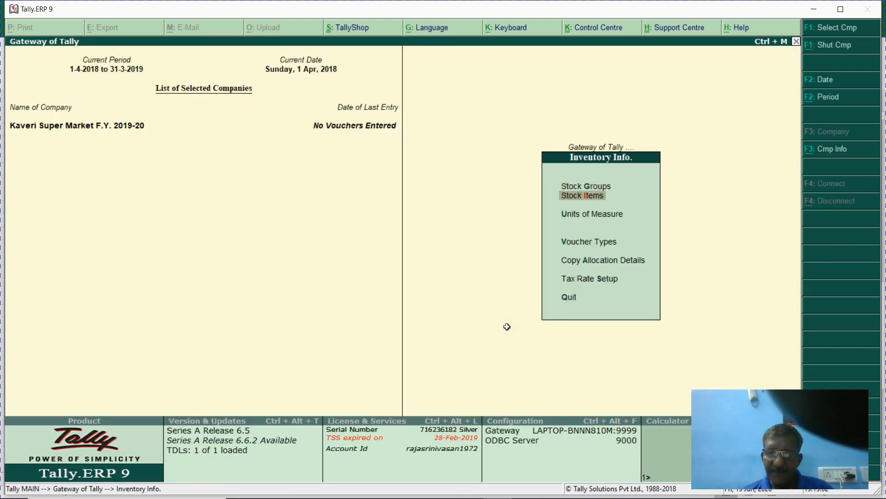
key(Return)
key(Return)
- Name the new stock item TATA GRAND COFFEE 50G JAR, copied from Excel B54, with part number 101
key(alt+Tab)
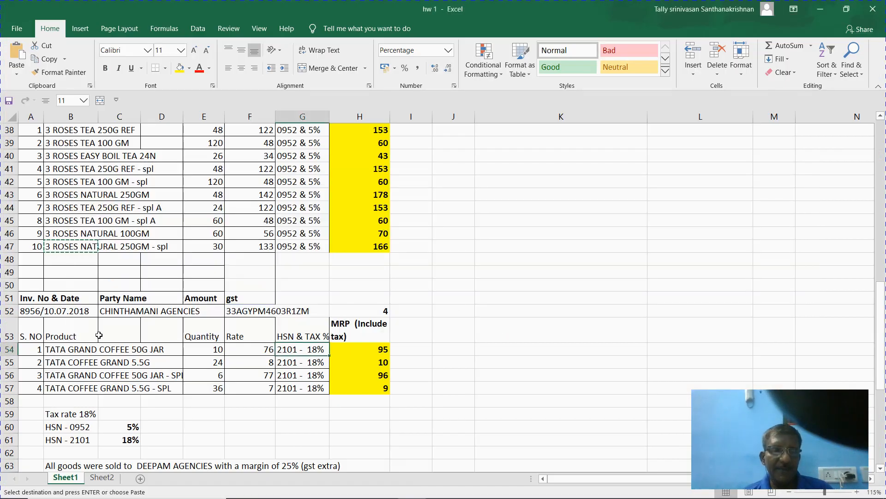
click(63, 352)
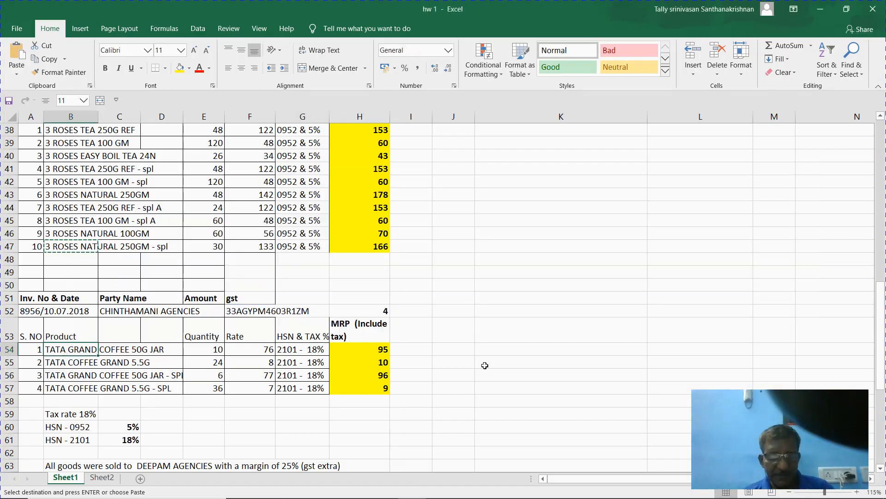
key(ctrl+c)
key(alt+Tab)
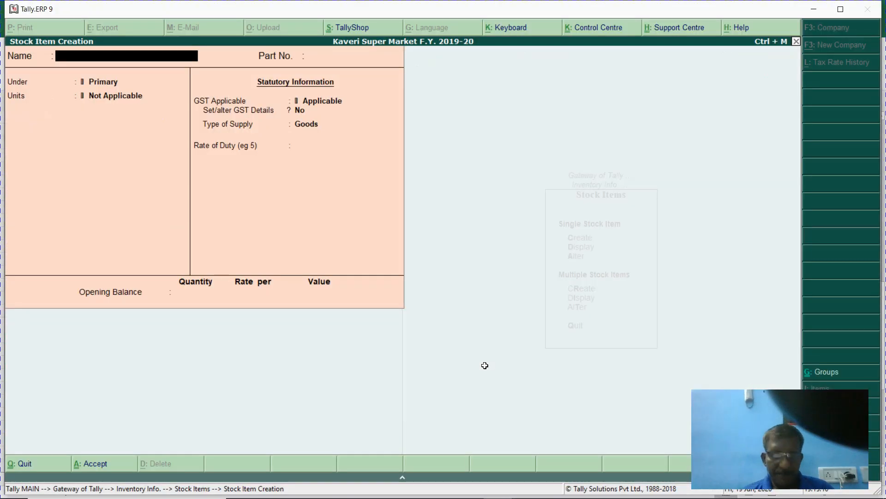
key(ctrl+alt+v)
key(Return)
text(101)
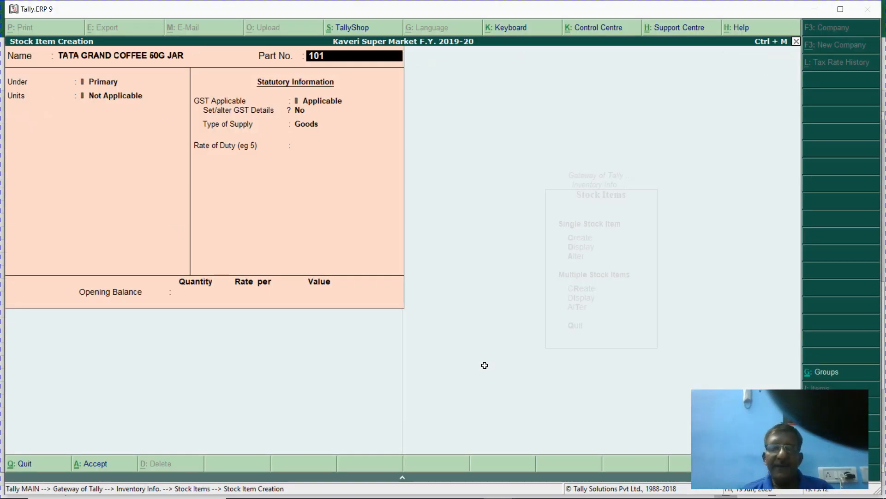
key(Return)
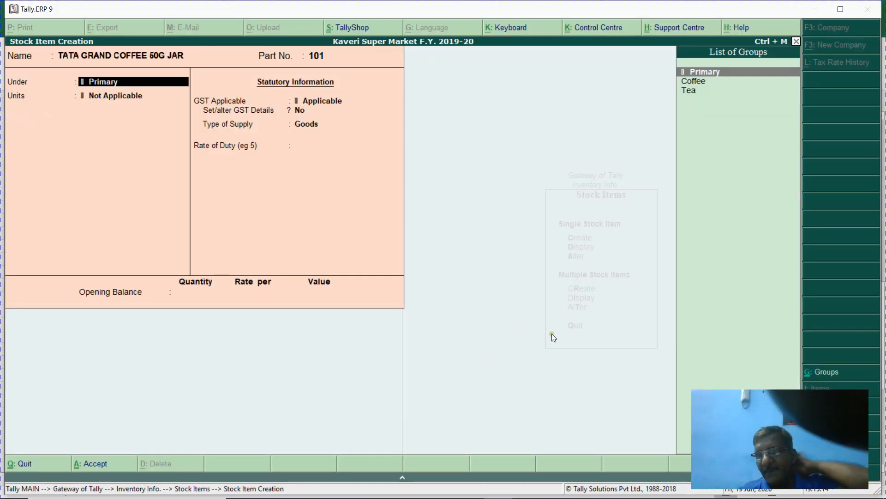
- Put the item under Coffee in Nos. and turn on standard rates
key(Down)
key(Return)
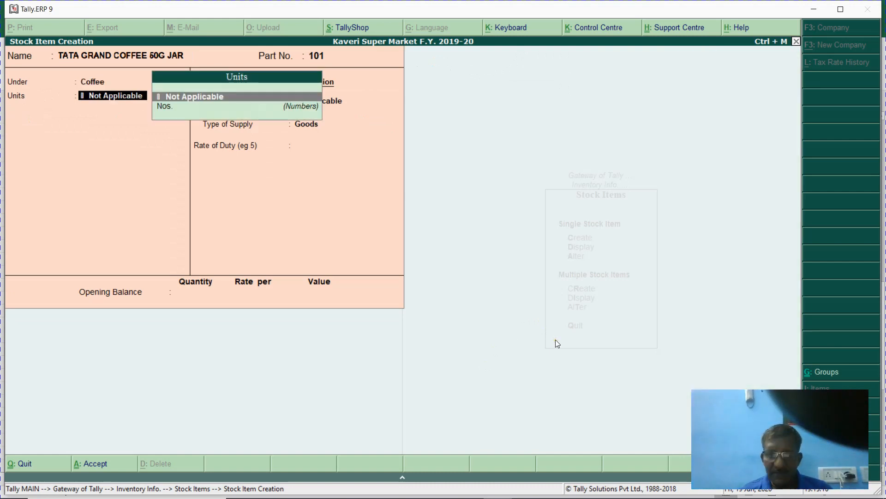
key(Down)
key(Return)
key(y)
key(Return)
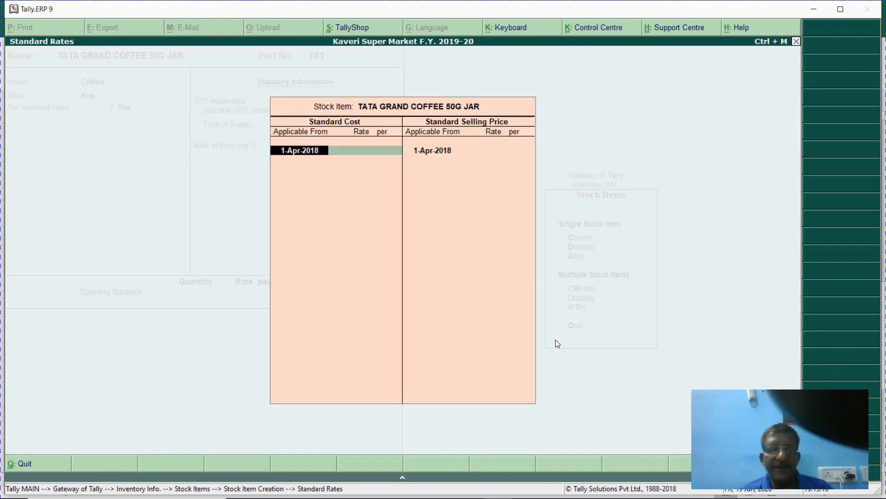
- Enter standard cost 76 and selling price 80, checking the rate in Excel
key(alt+Tab)
key(Right)
key(Right)
key(Right)
key(Right)
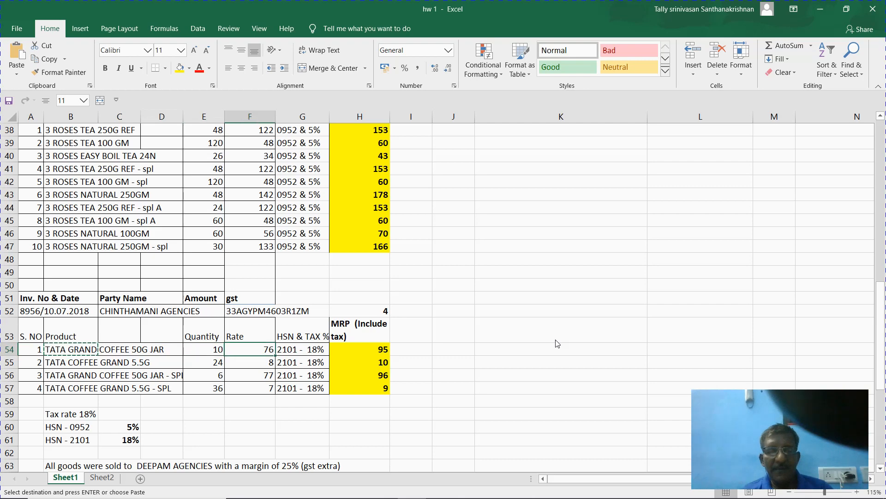
key(alt+Tab)
text(76)
key(Return)
key(Return)
key(Return)
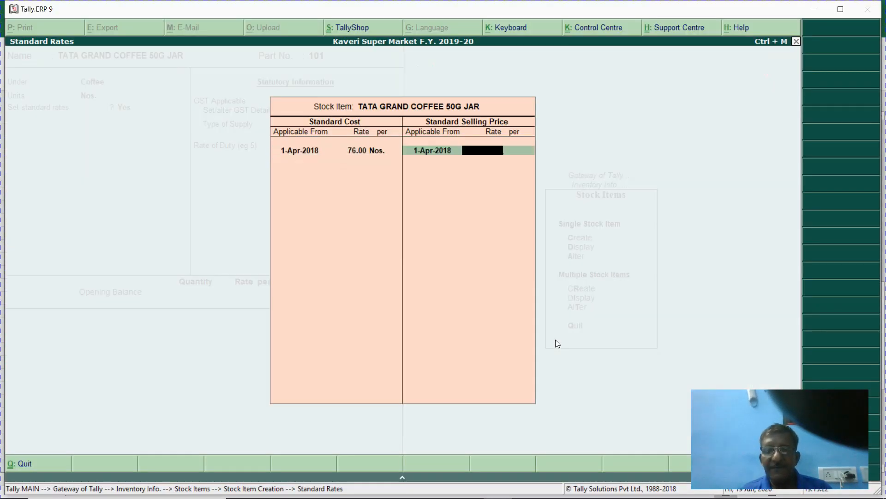
text(80)
key(Return)
key(Return)
key(Return)
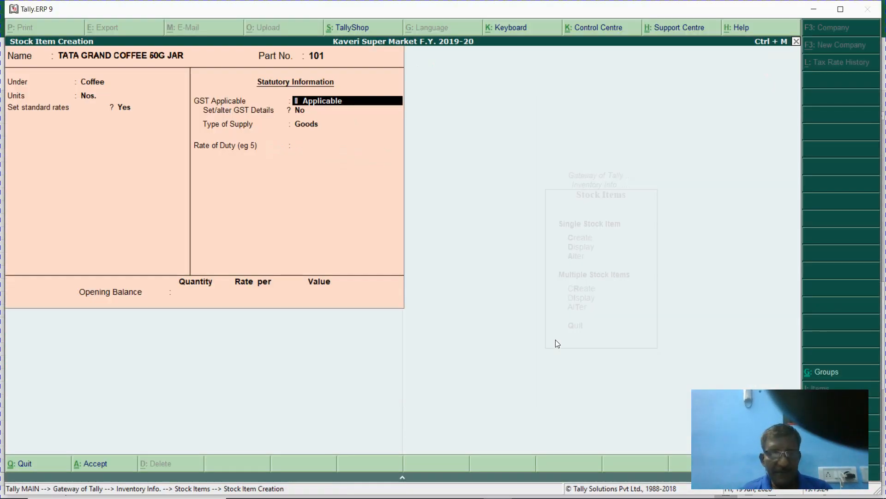
- Copy the next product name, TATA COFFEE GRAND 5.5G, from the Excel sheet
key(alt+Tab)
key(Down)
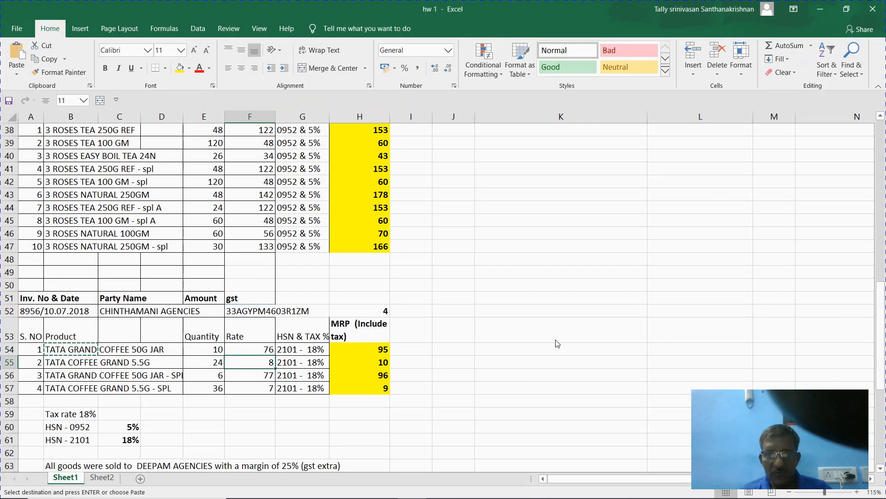
key(Left)
key(Left)
key(Left)
key(Left)
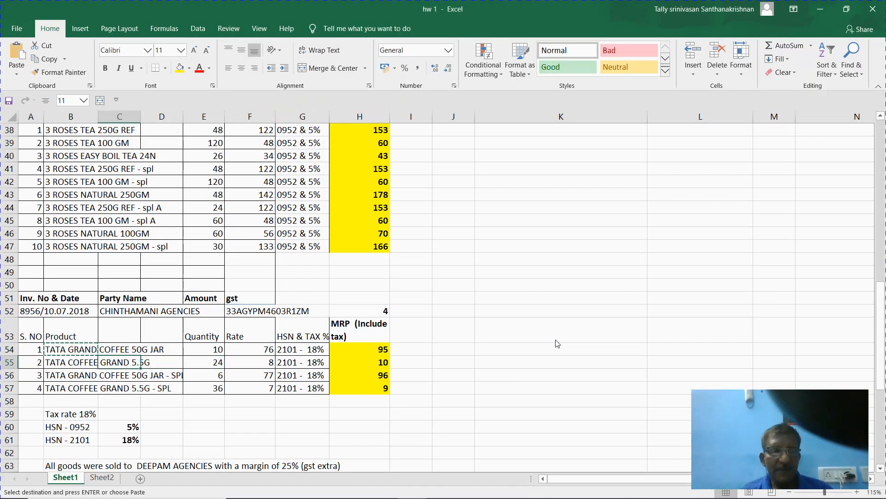
key(ctrl+c)
key(alt+Tab)
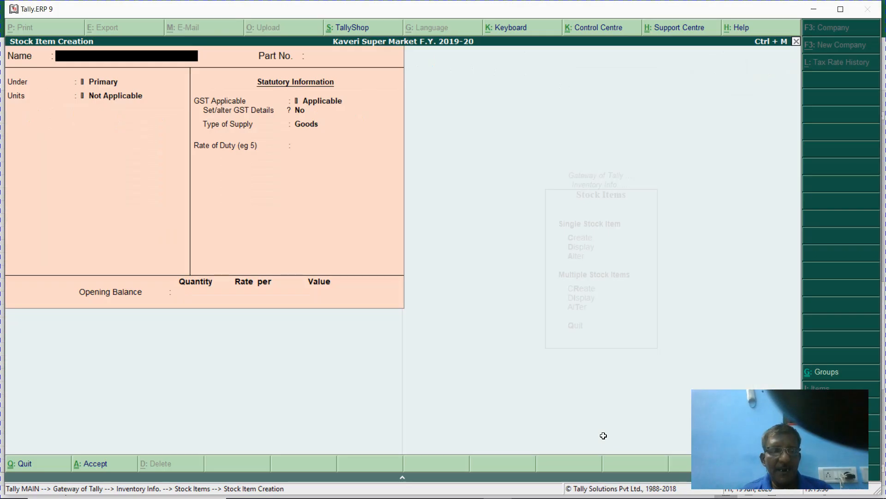
- Name the item TATA COFFEE GRAND 5.5G, part 102, under Coffee in Nos. with standard rates on
key(ctrl+alt+v)
key(Return)
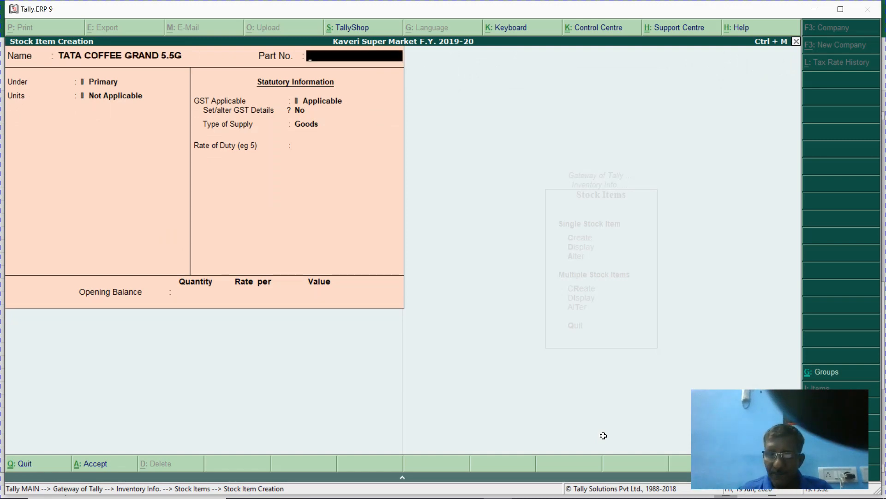
text(102)
key(Return)
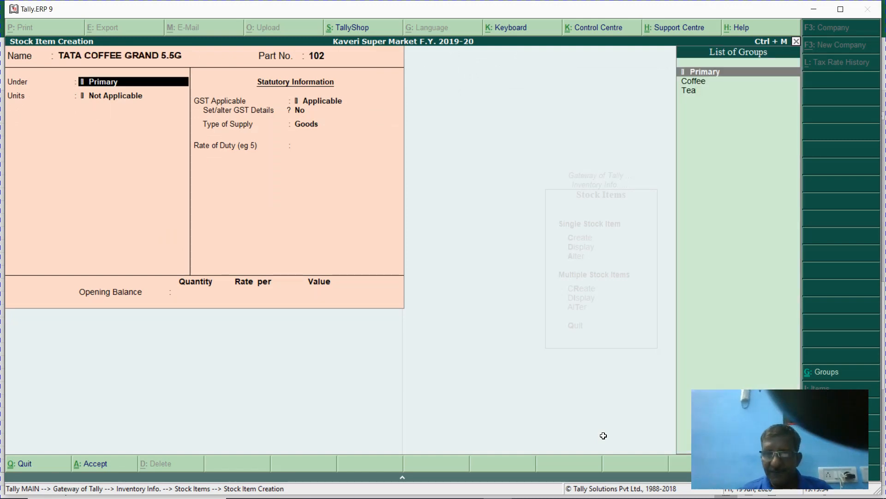
key(Down)
key(Return)
key(Down)
key(Return)
key(y)
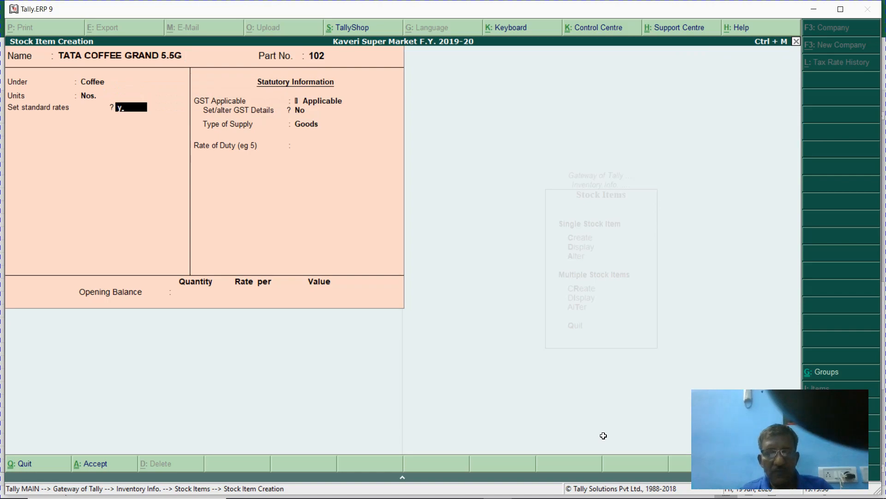
- Enter standard cost 8 and selling price 10 from row 55 of the sheet
key(alt+Tab)
key(Right)
key(Right)
key(Right)
key(Right)
key(Right)
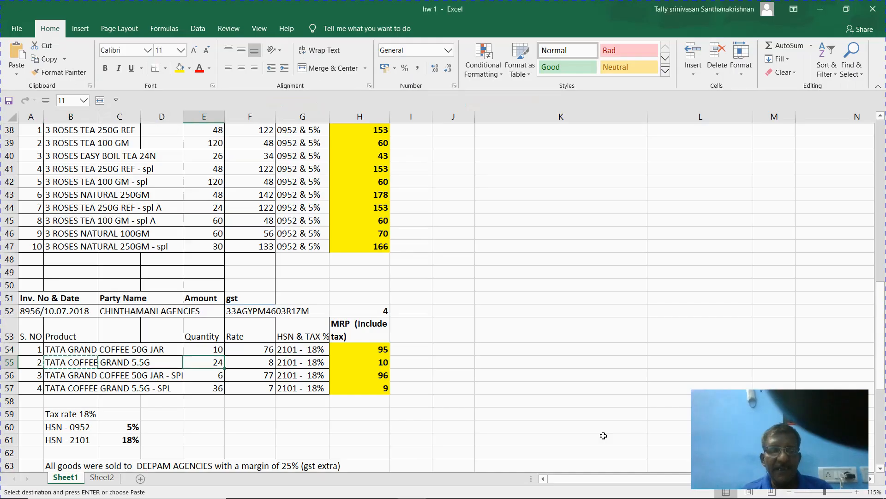
key(alt+Tab)
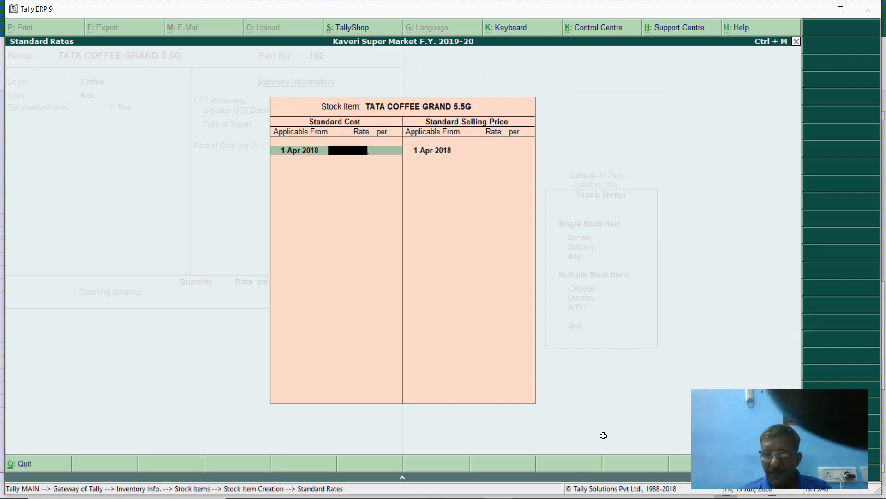
text(8)
key(Return)
key(Return)
text(10)
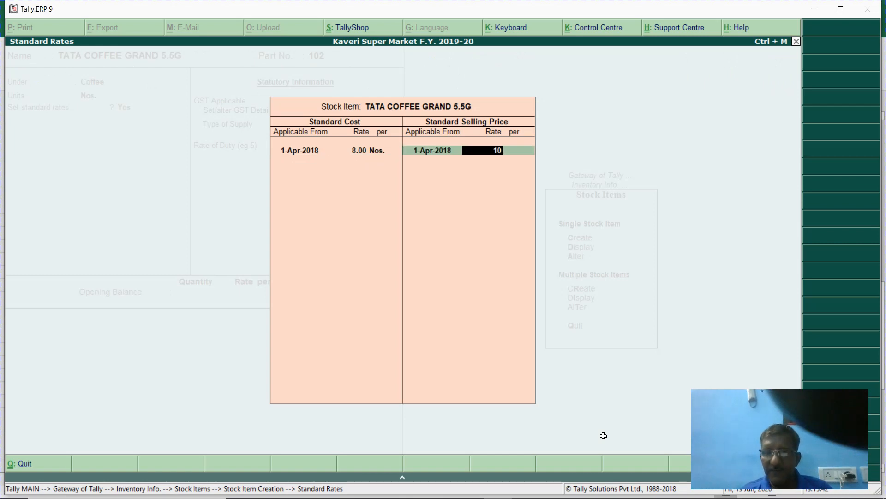
key(Return)
key(Return)
key(Return)
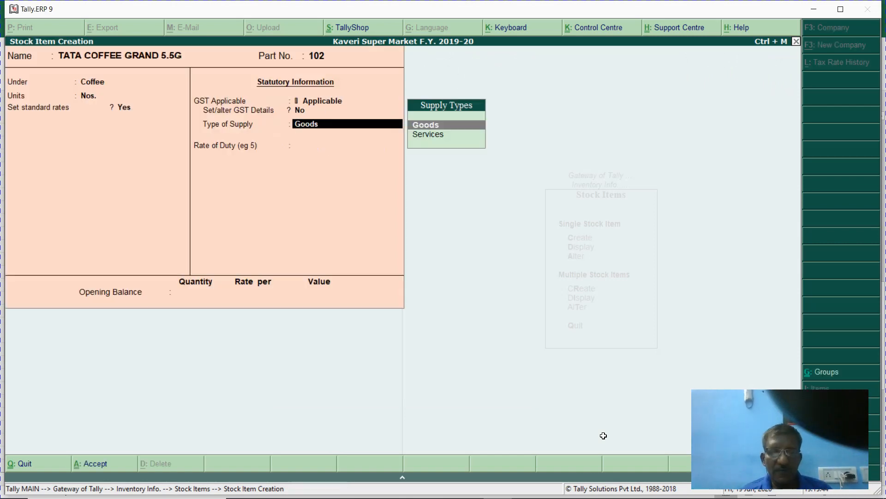
- Copy the third product name from Excel cell B56
key(alt+Tab)
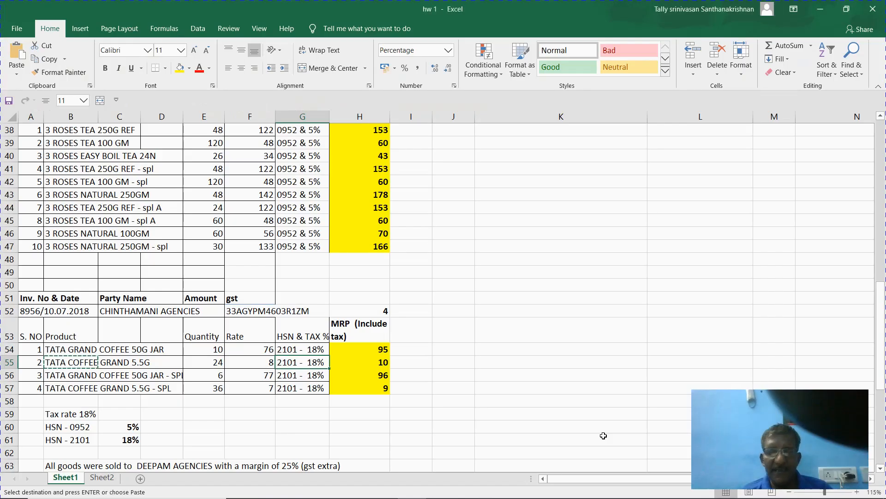
key(Down)
key(Left)
key(Left)
key(Left)
key(Left)
key(Left)
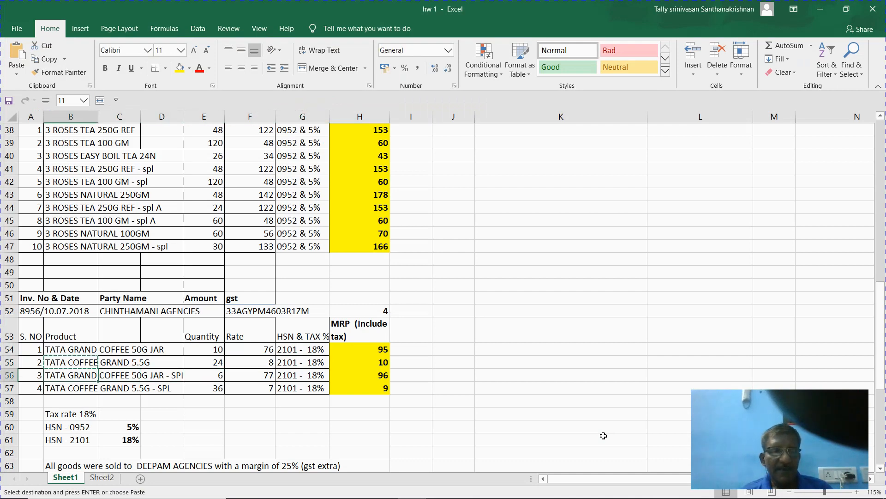
key(ctrl+c)
key(alt+Tab)
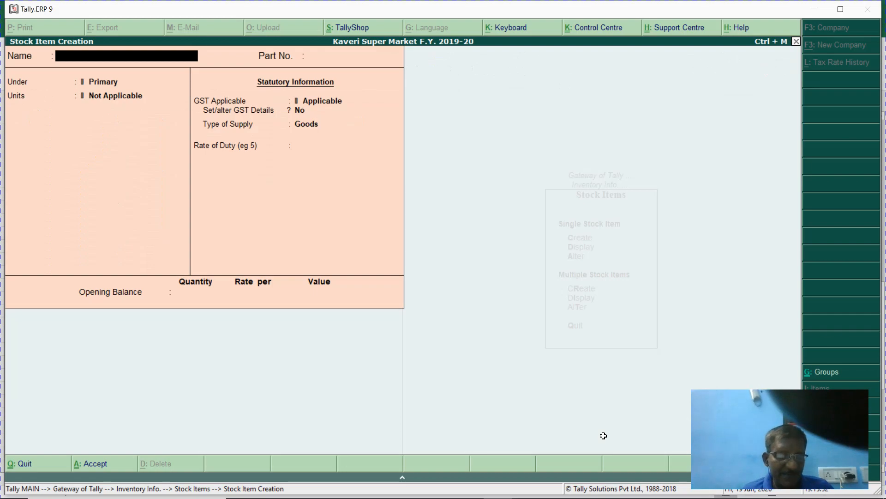
- Name the item TATA GRAND COFFEE 50G JAR - SPL with part number 103
key(alt+Tab)
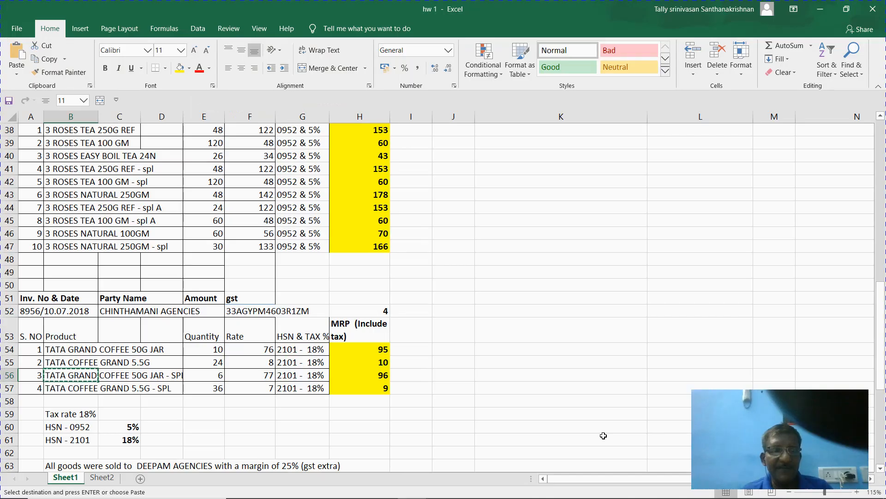
key(alt+Tab)
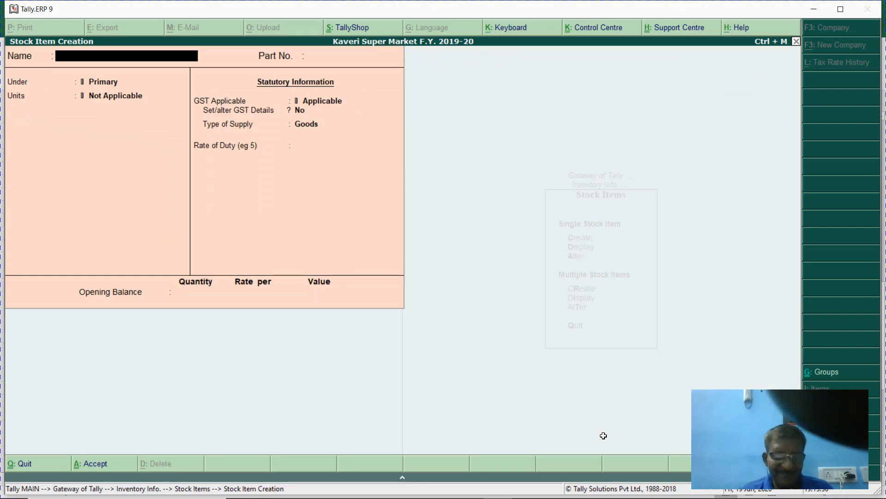
key(ctrl+alt+v)
key(Return)
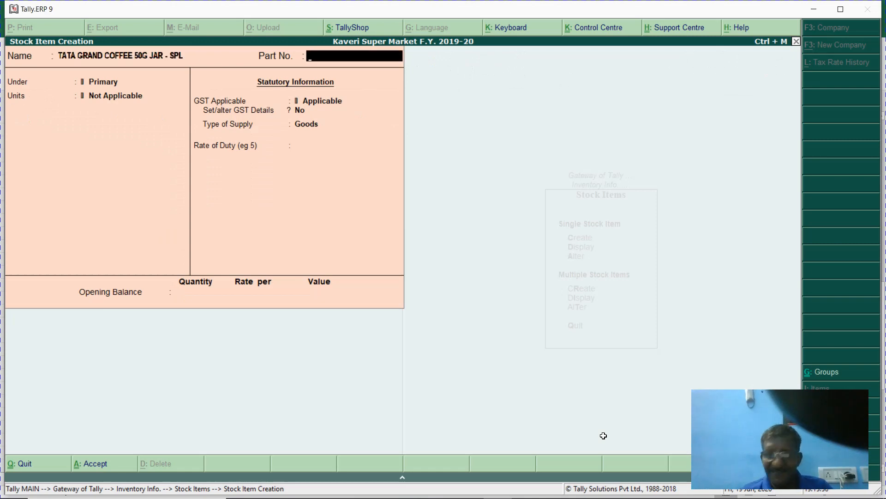
text(1023)
key(BackSpace)
key(BackSpace)
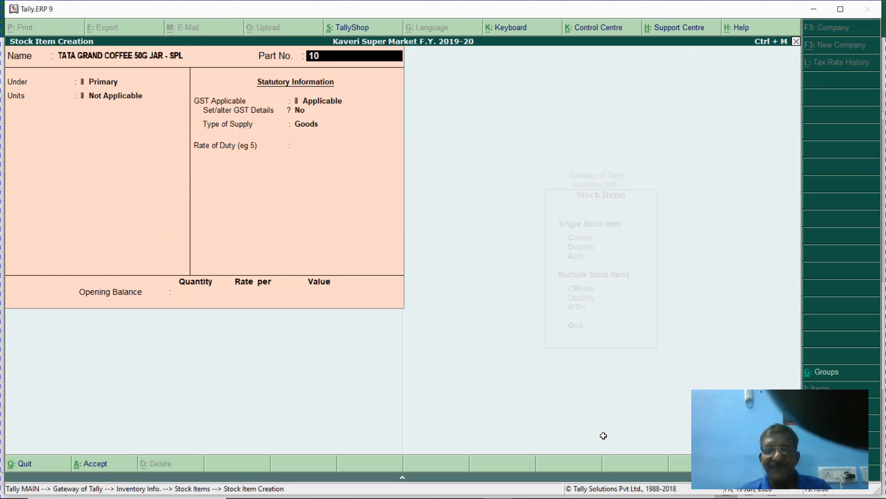
text(3)
key(Return)
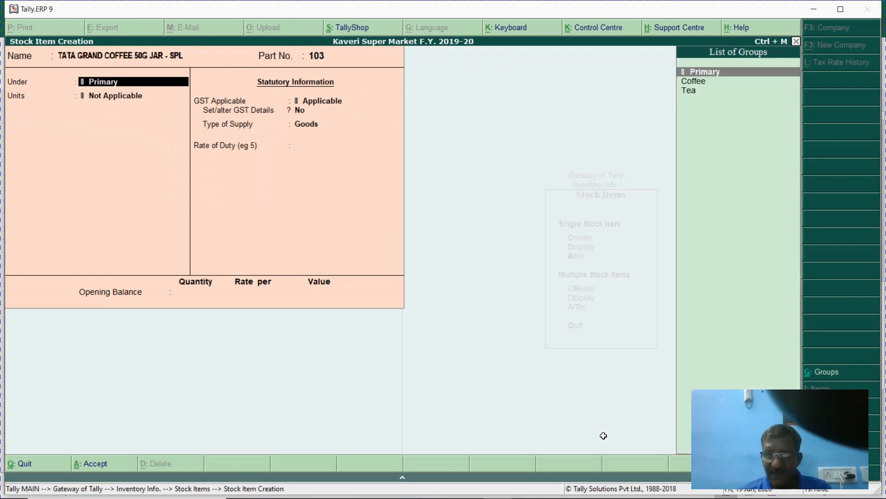
- Put the item under Coffee in Nos. and turn on standard rates
key(Down)
key(Return)
key(Down)
key(Return)
text(y)
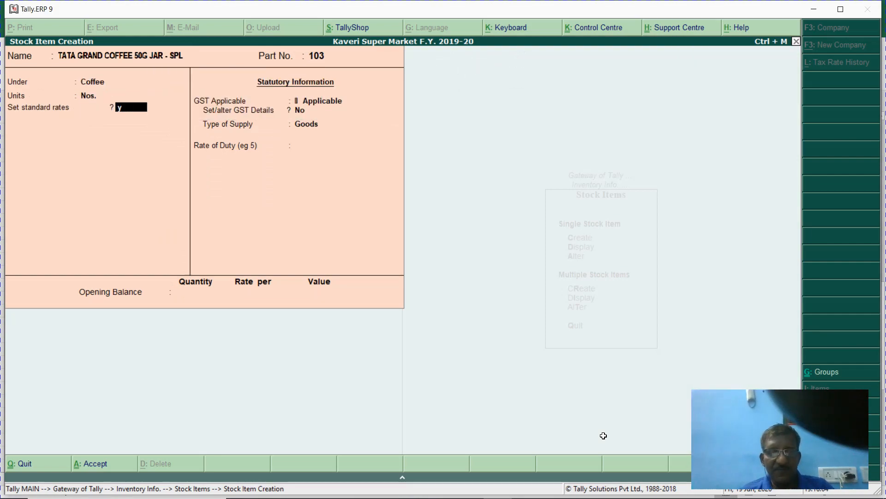
key(Return)
key(Return)
- Set standard cost 77 and selling price 90, then save the item
key(alt+Tab)
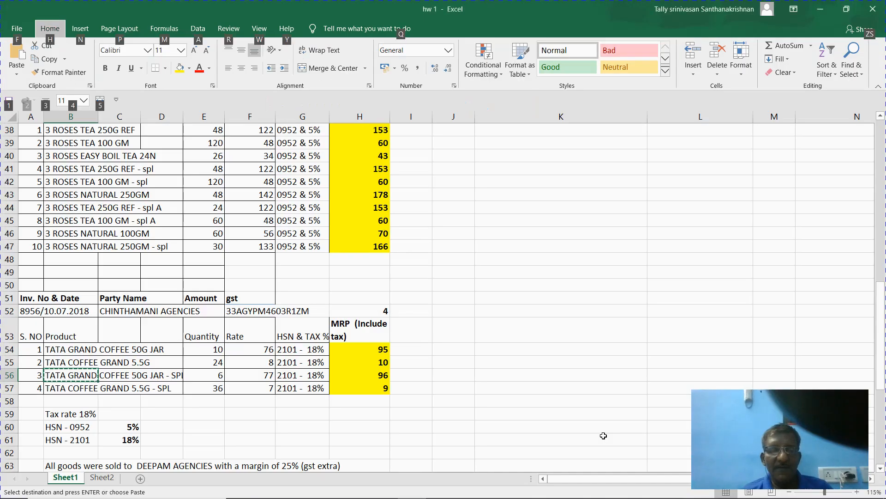
key(alt+Tab)
text(77)
key(Return)
key(Return)
key(Return)
key(Return)
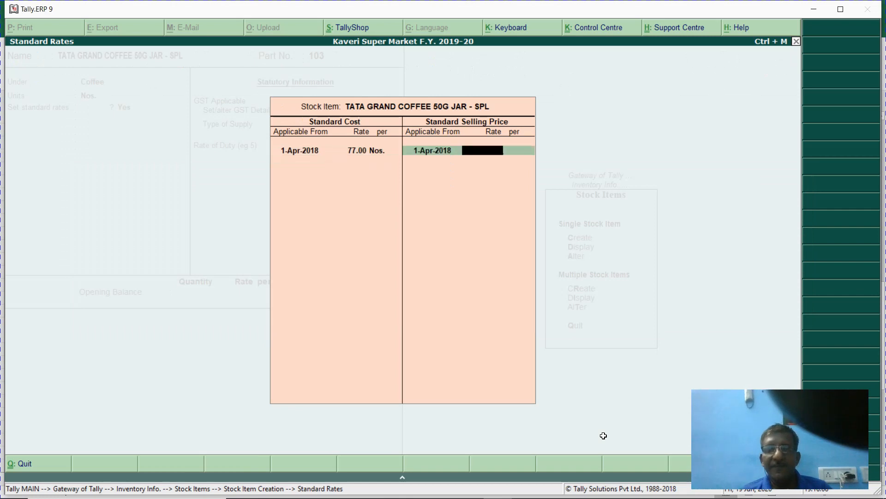
text(90)
key(Return)
key(Return)
key(Return)
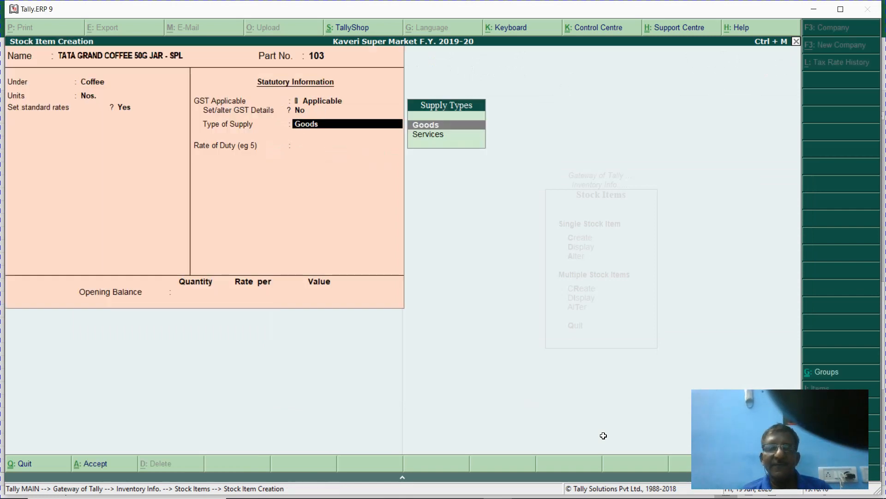
key(Return)
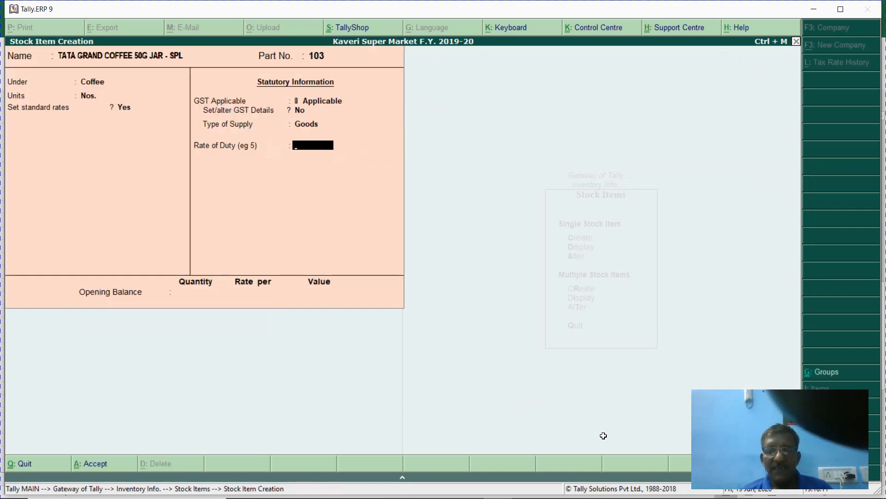
key(Return)
key(Return)
key(Return)
- Create the next item named TATA COFFEE GRAND 5.5G - SPL, copied from Excel, with part number 104
key(alt+Tab)
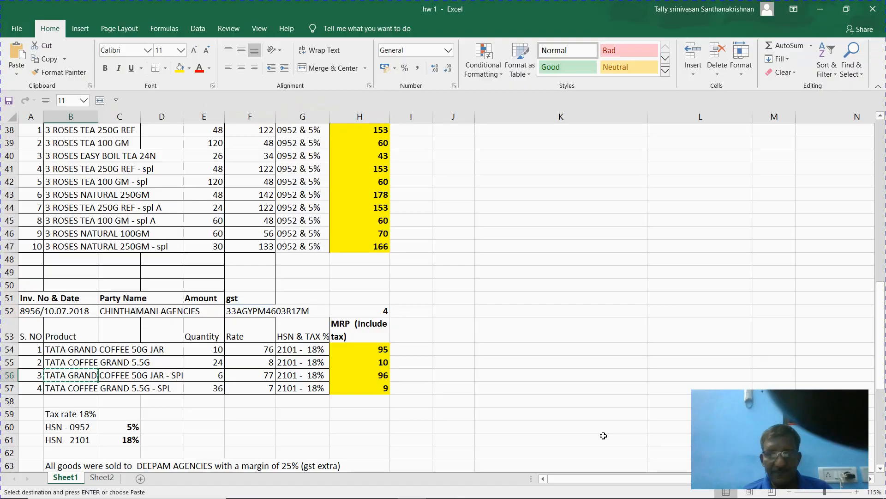
key(Down)
key(ctrl+c)
key(alt+Tab)
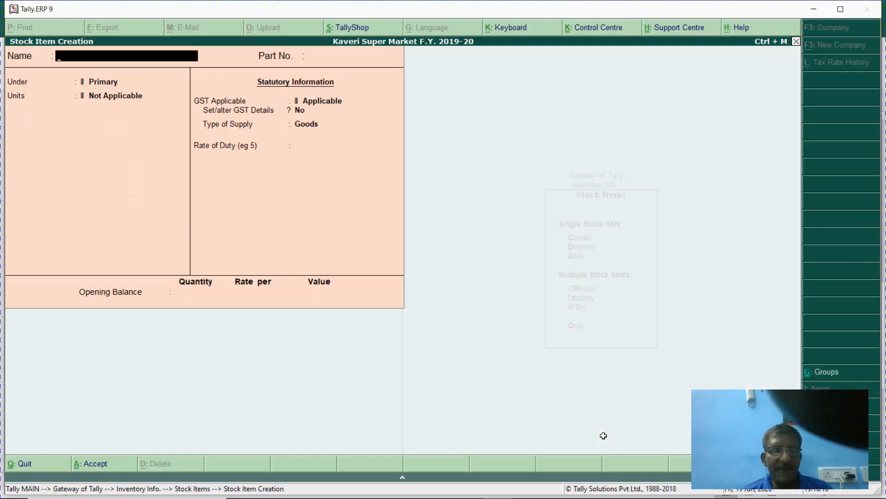
key(ctrl+alt+v)
key(Return)
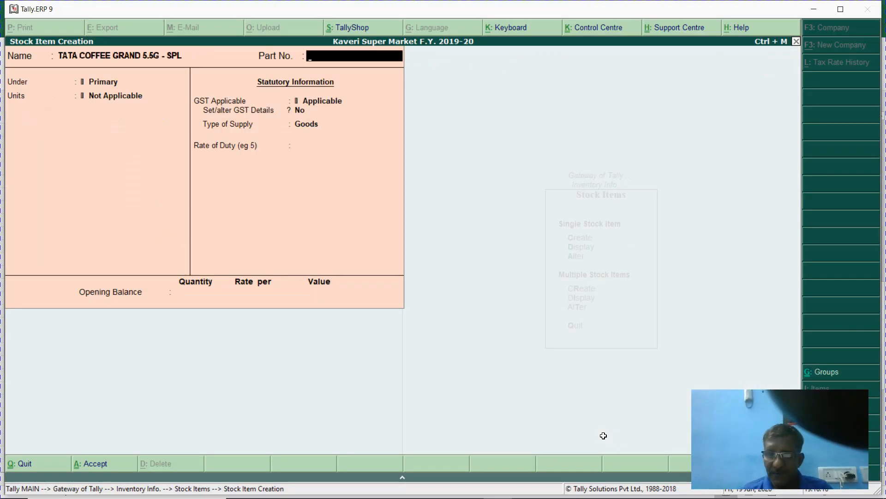
text(104)
key(Return)
- Put this item under Coffee in Nos. with standard rates turned on
key(Down)
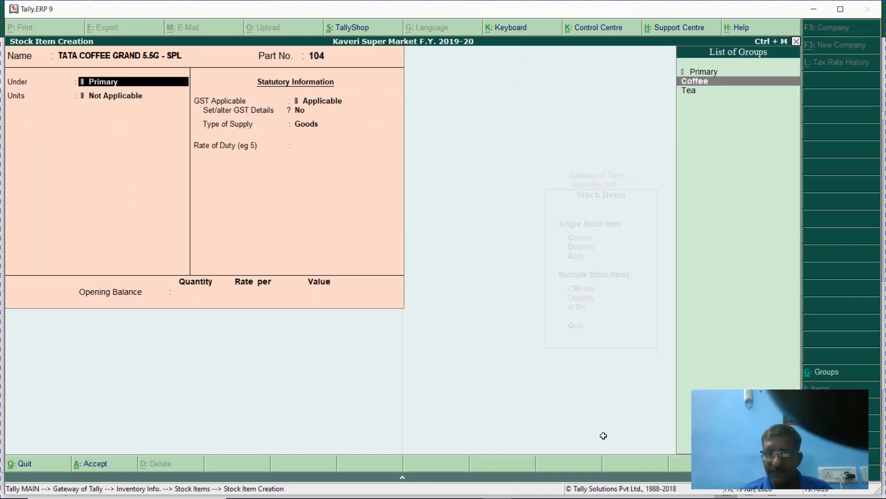
key(Return)
key(Down)
key(Return)
key(y)
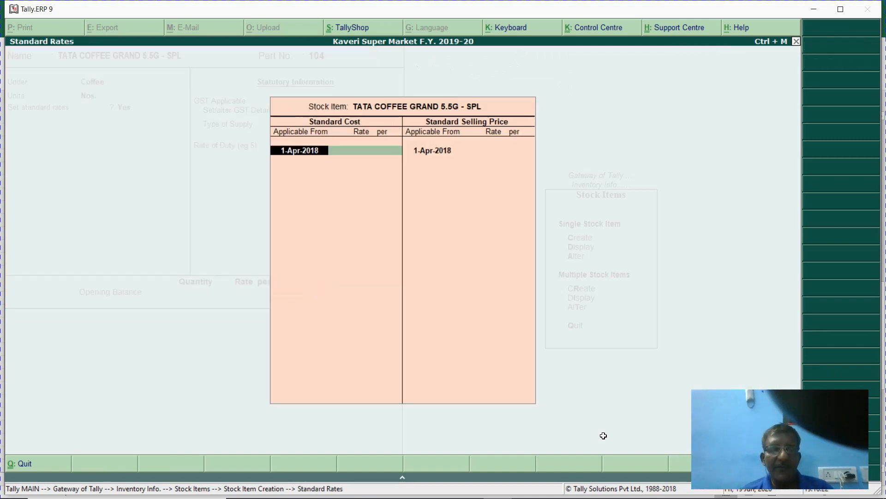
key(Return)
- Set standard cost 7 and selling price 9, and save the item
key(alt+Tab)
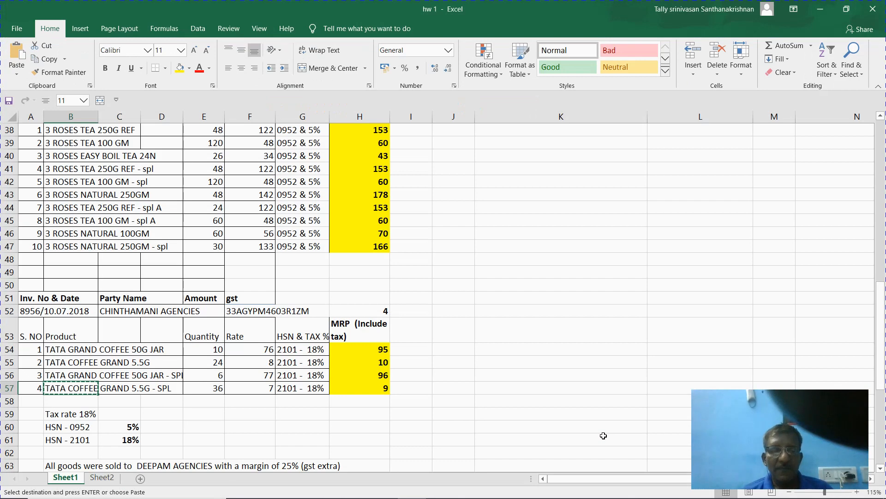
key(alt+Tab)
key(Return)
key(Return)
key(Return)
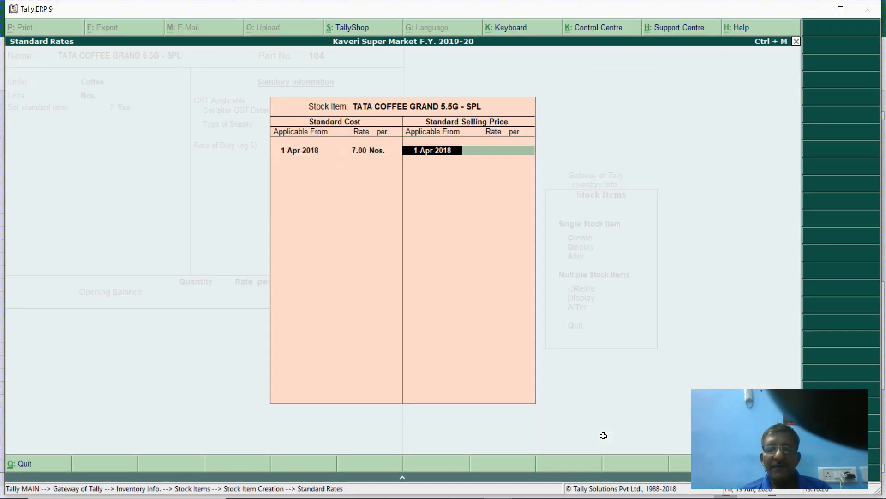
key(Return)
text(9)
key(Return)
key(Return)
key(Return)
key(Return)
key(Return)
key(Return)
key(Return)
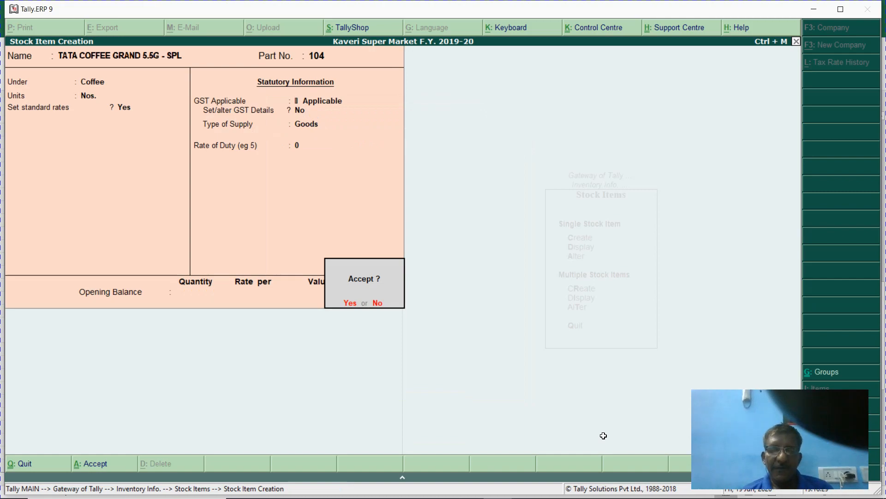
key(Return)
key(alt+Tab)
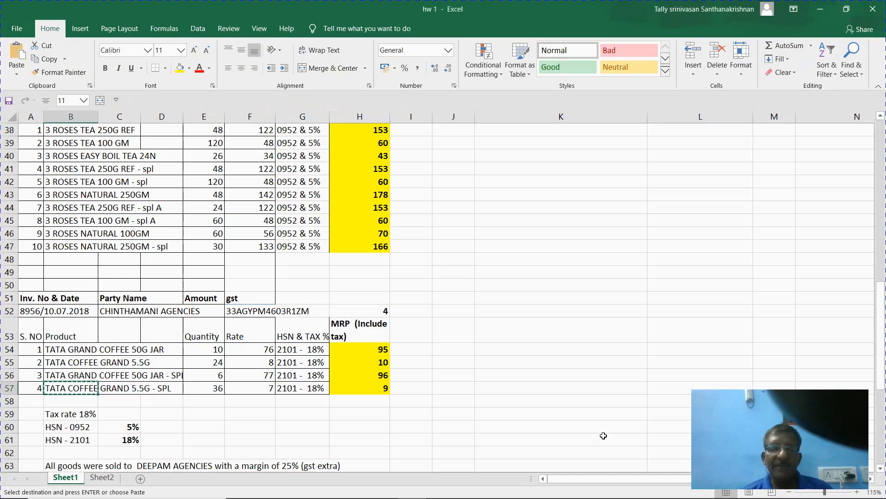
key(Up)
key(Up)
key(Up)
key(Up)
key(Up)
key(Up)
key(Up)
key(Up)
key(Up)
key(Up)
key(Up)
key(Up)
key(Up)
key(Up)
key(Up)
key(Up)
key(Up)
key(Up)
key(Up)
key(Up)
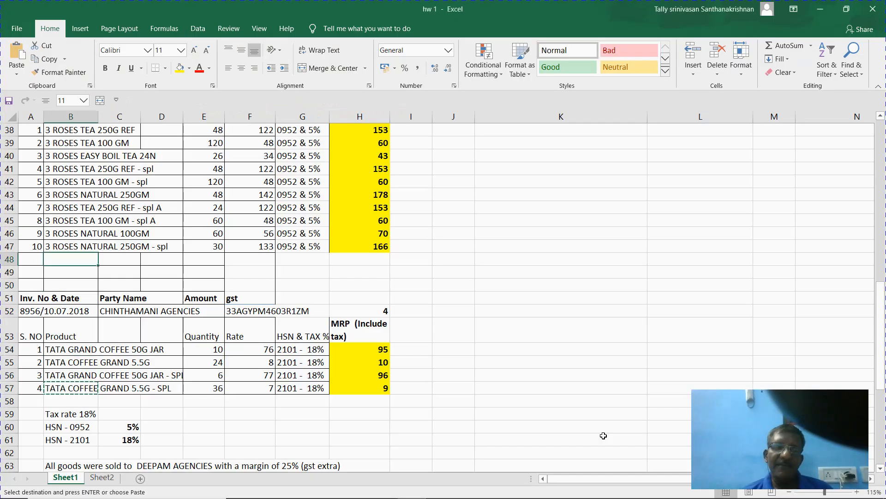
- Enter Create GST Ledgers in Excel cell K10, then delete it as a duplicate step
key(Up)
key(Up)
key(Up)
key(Up)
key(Up)
key(Up)
key(Up)
key(Up)
key(Up)
key(Up)
key(Up)
key(Up)
key(Up)
key(Up)
key(Up)
key(Up)
key(Up)
key(Up)
key(Up)
key(Up)
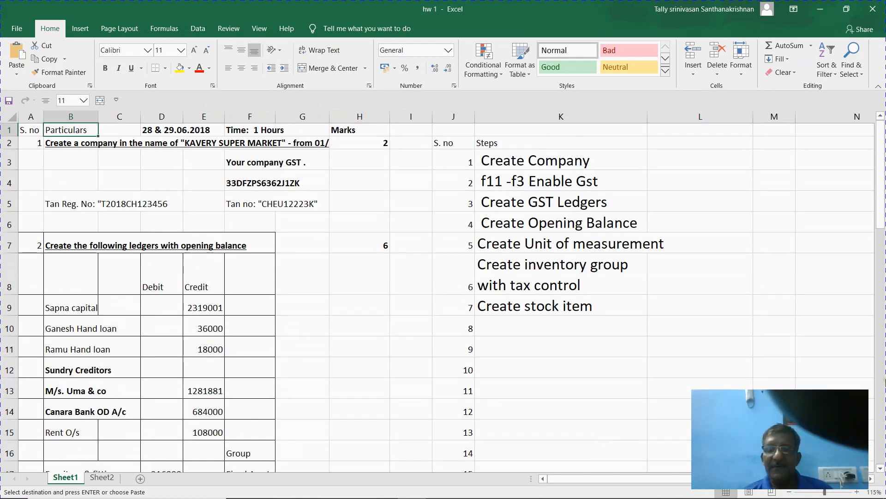
click(540, 326)
text(Crea)
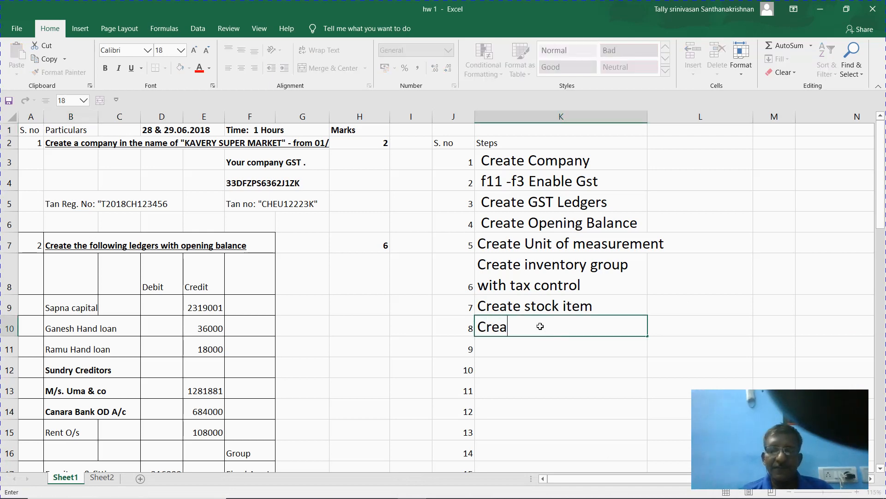
text(te )
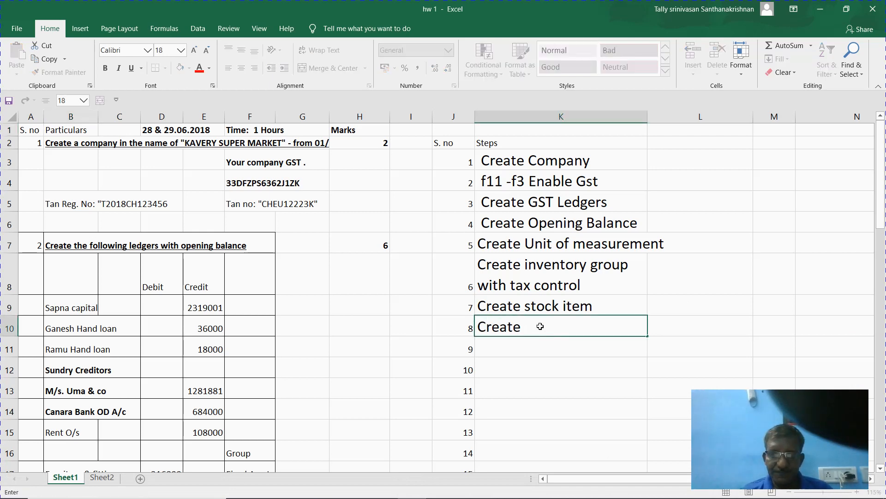
text(GSt)
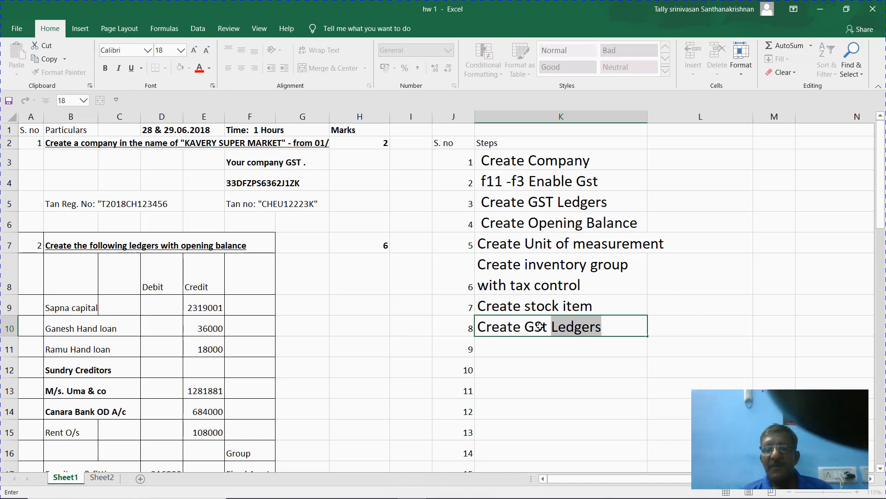
key(Return)
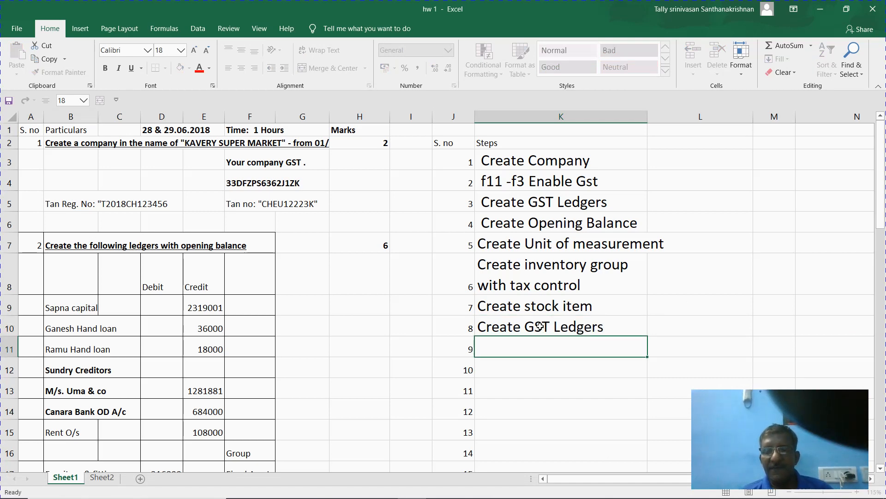
click(539, 326)
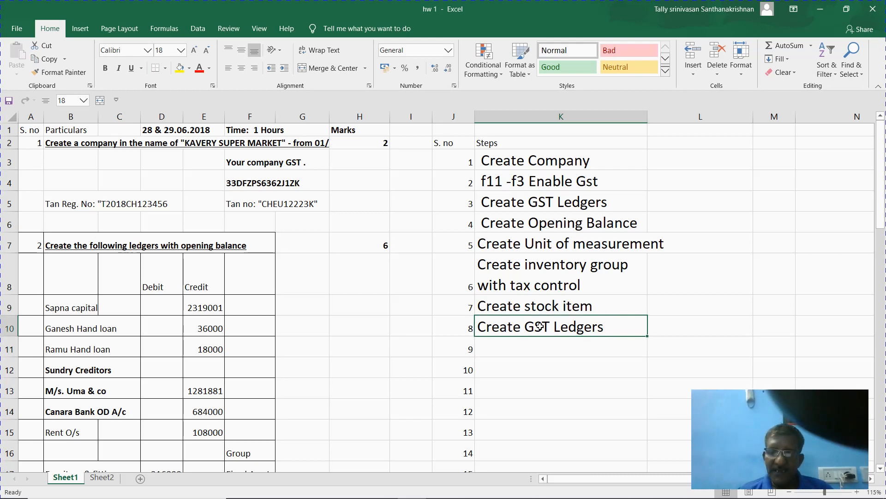
key(Delete)
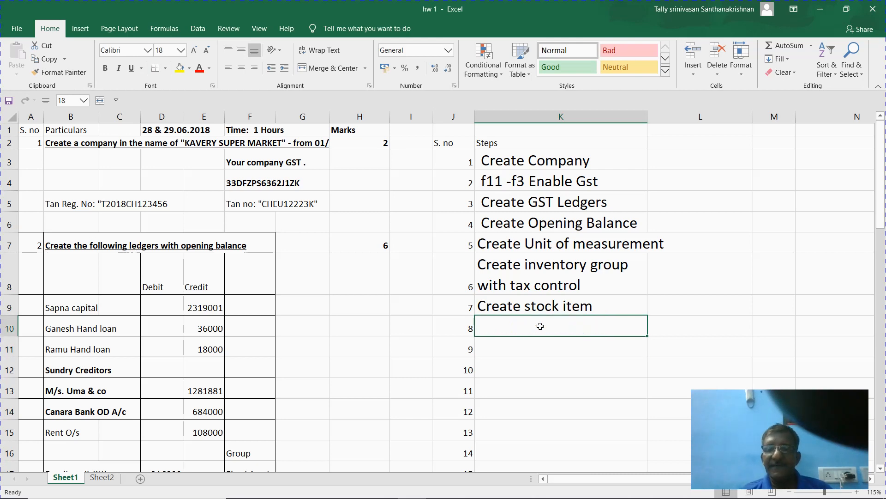
click(540, 197)
key(alt+Tab)
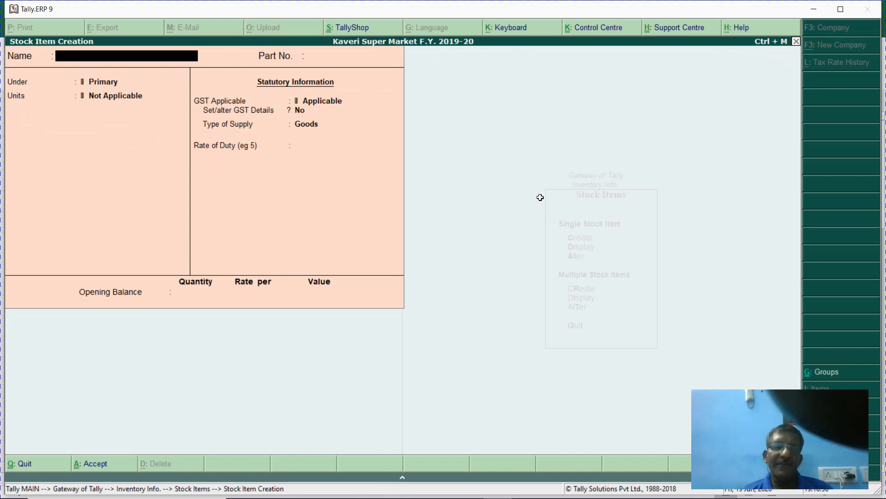
- Quit the blank stock item form and return to the Gateway of Tally
key(Escape)
key(y)
key(Escape)
key(Escape)
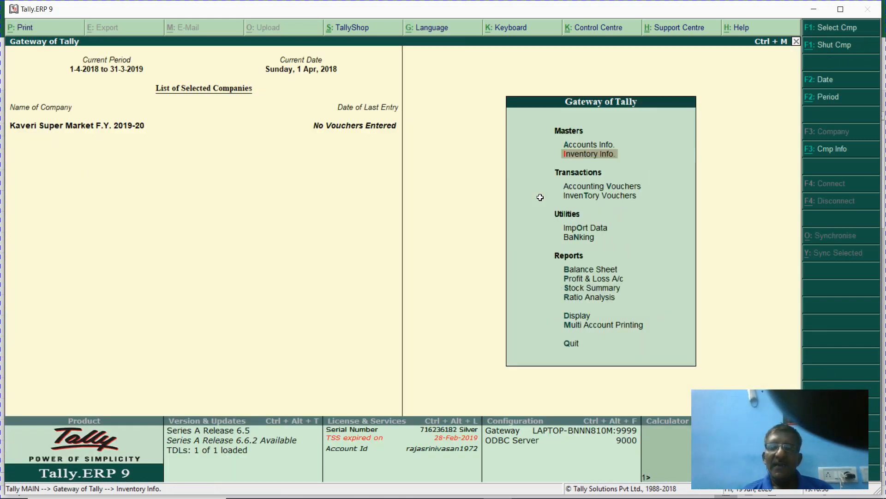
- Open Accounts Info > Ledgers, view the ledger list, then start a new ledger
key(a)
key(l)
key(a)
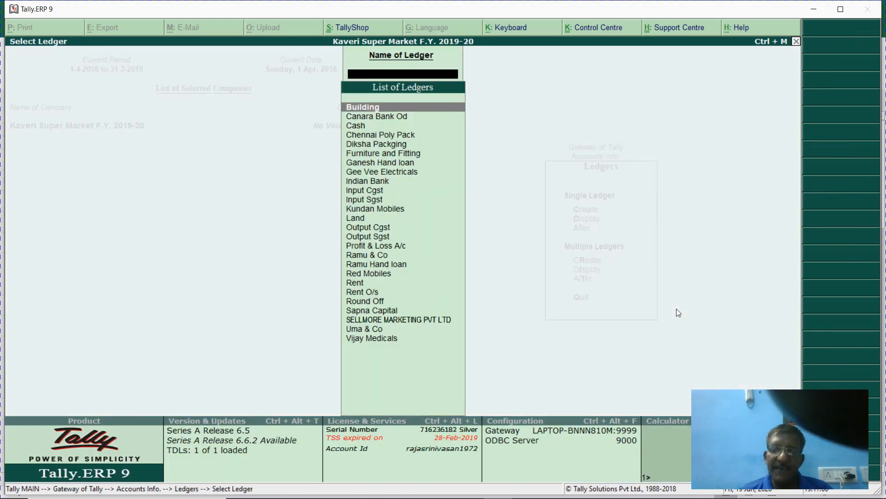
key(Escape)
key(c)
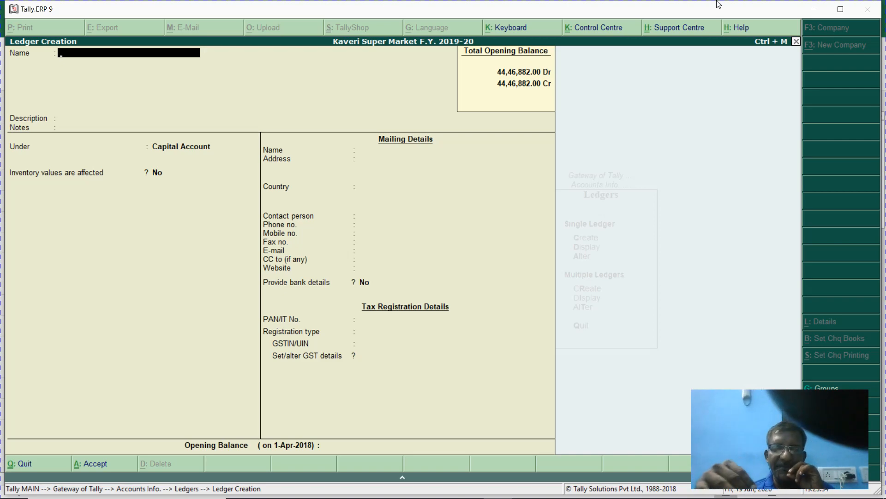
- Name the ledger 'GSt Local Purchase @ 5%', file it under Purchase Accounts, and set supply type Goods
text(G)
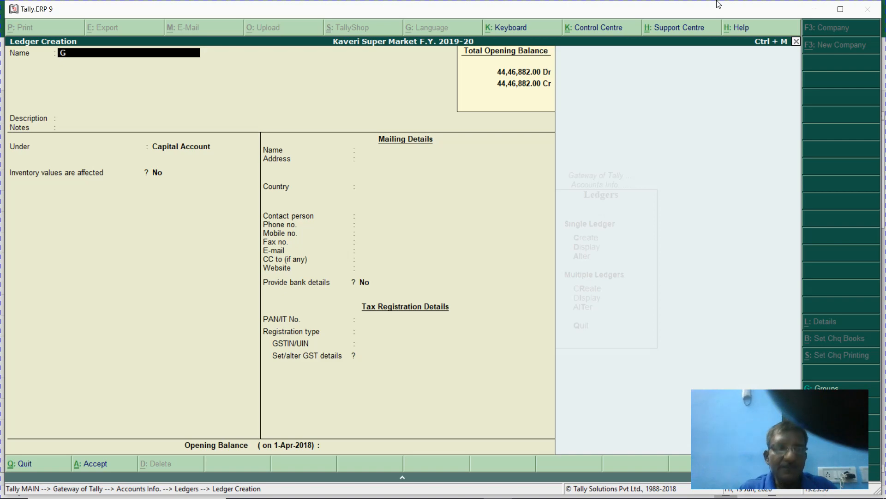
text(St Local)
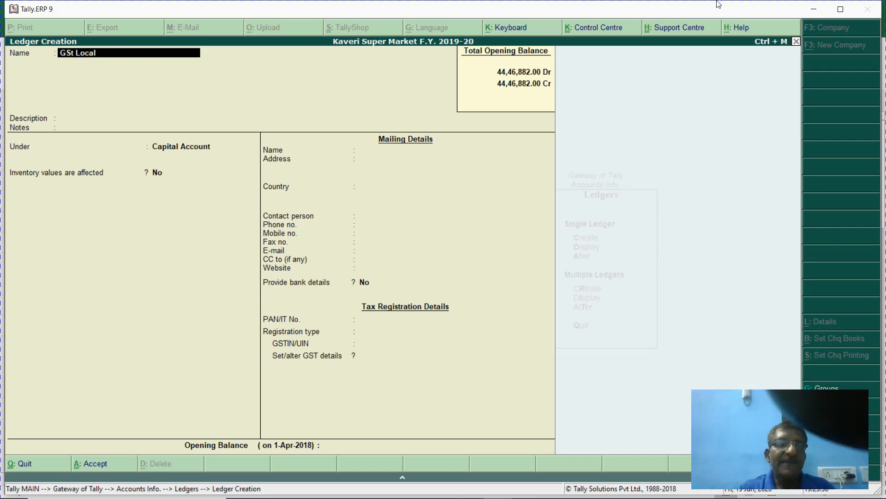
text( Purchase)
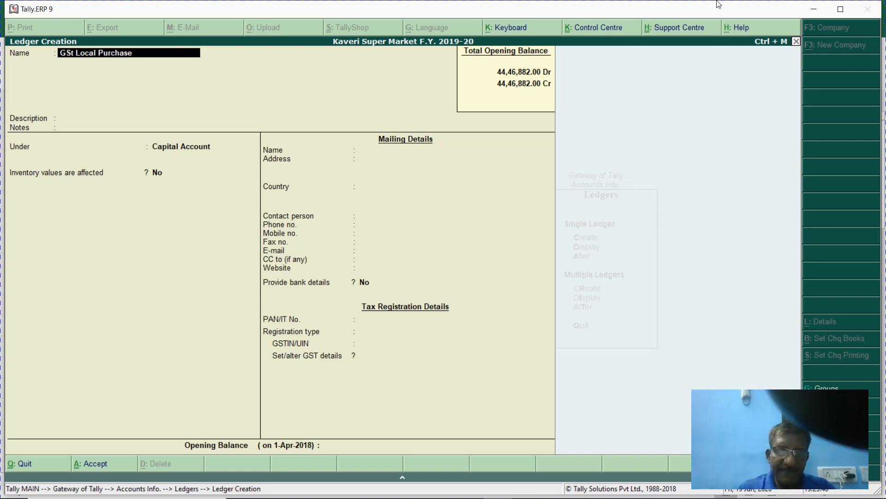
text( @ 5%)
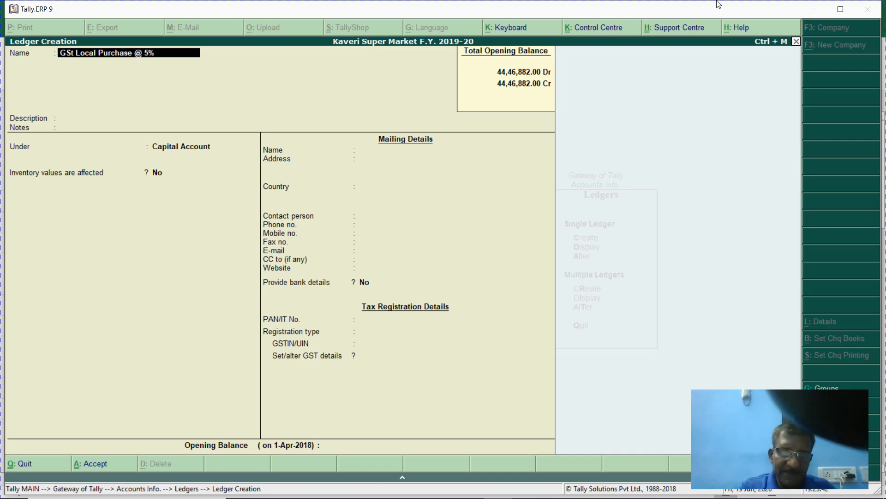
key(Return)
key(Return)
key(Return)
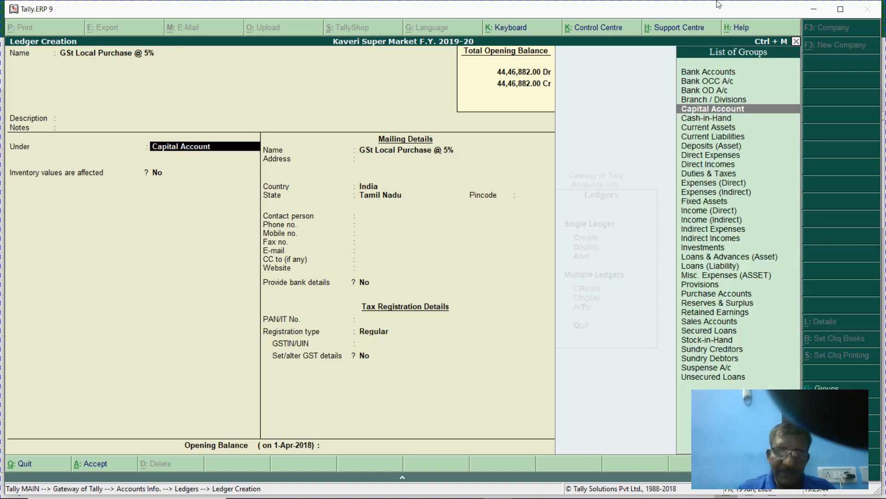
text(Pur)
key(Return)
key(Return)
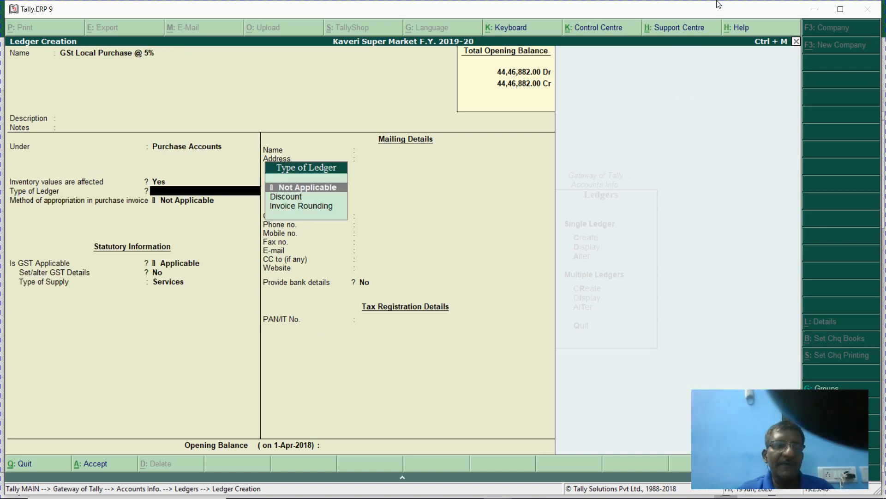
key(Return)
key(Return)
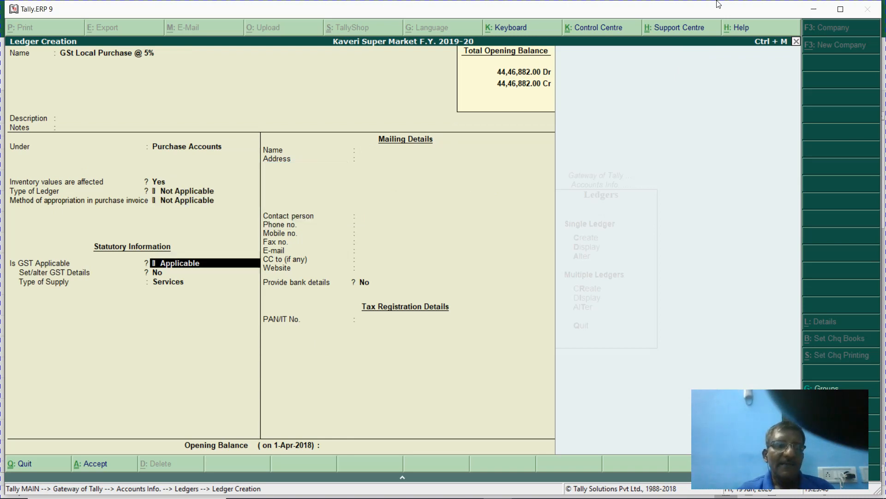
key(Return)
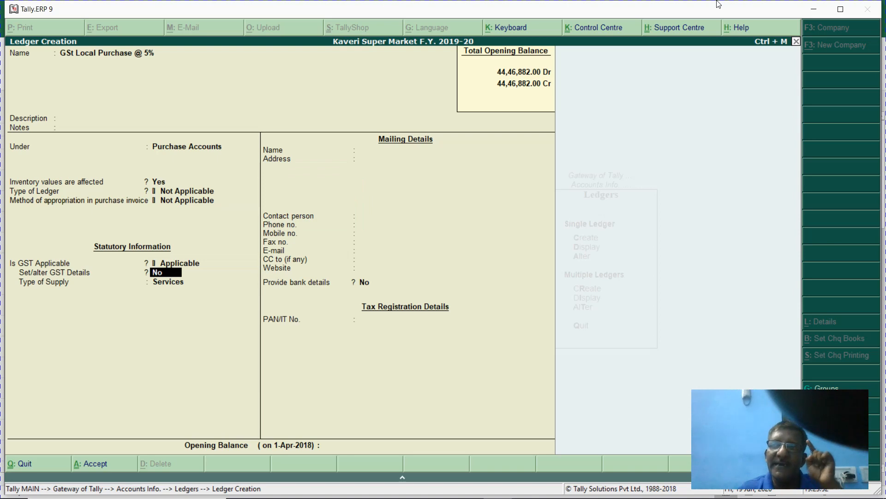
key(Return)
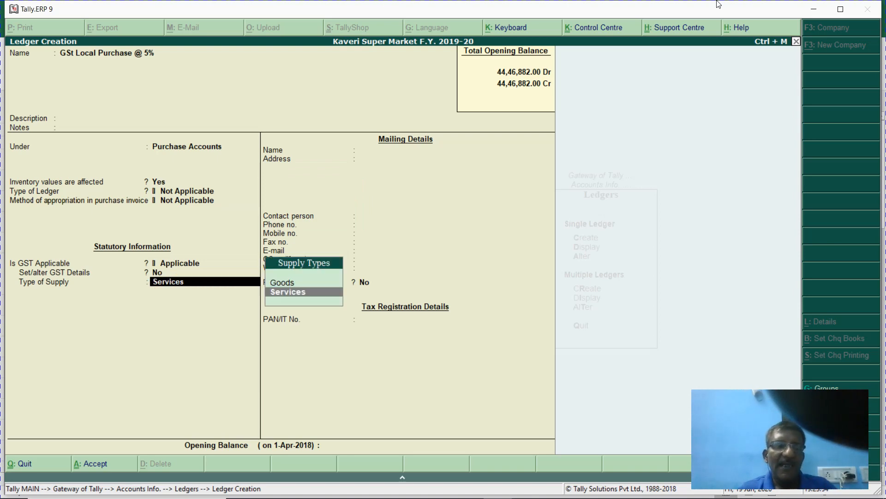
key(Up)
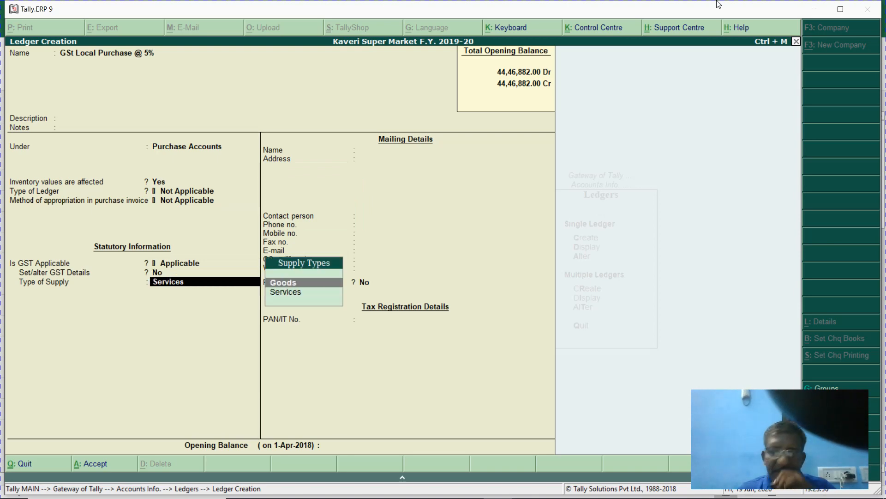
key(Return)
key(Return)
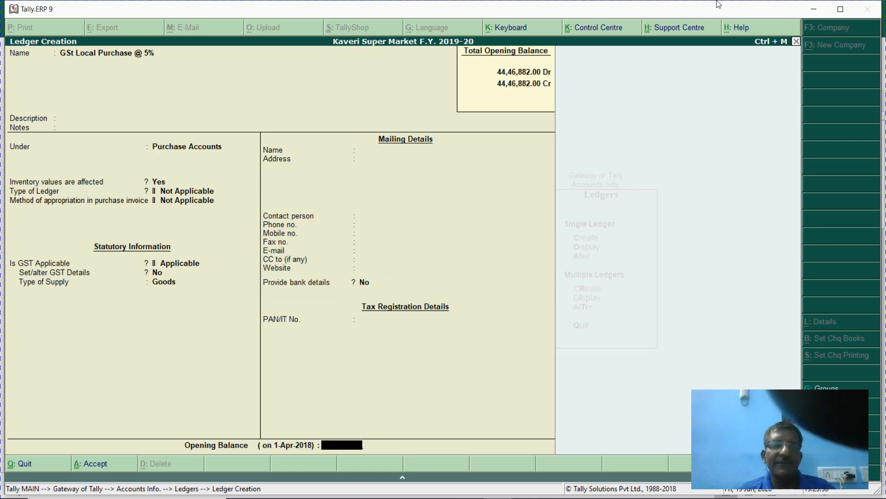
key(Return)
key(Return)
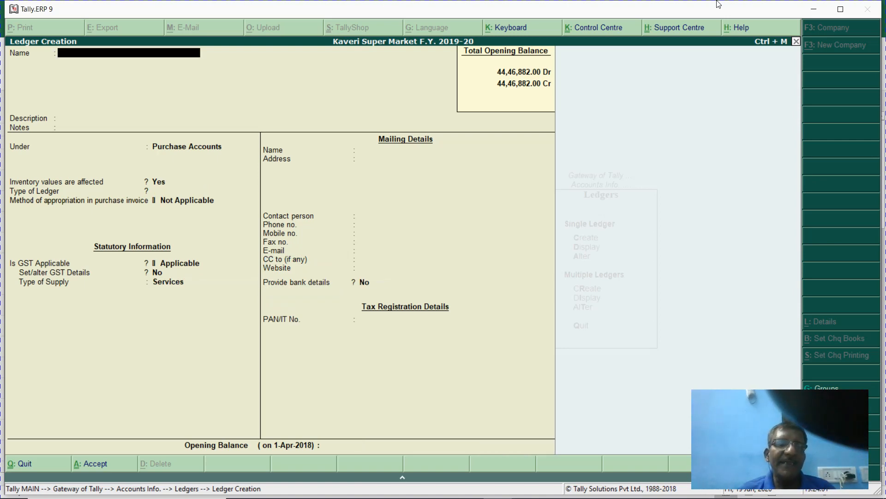
- Save 'Gst Local Purchase @ 18%' under Purchase Accounts with Goods supply; start naming 'Gst Local Saales'
text(Gst)
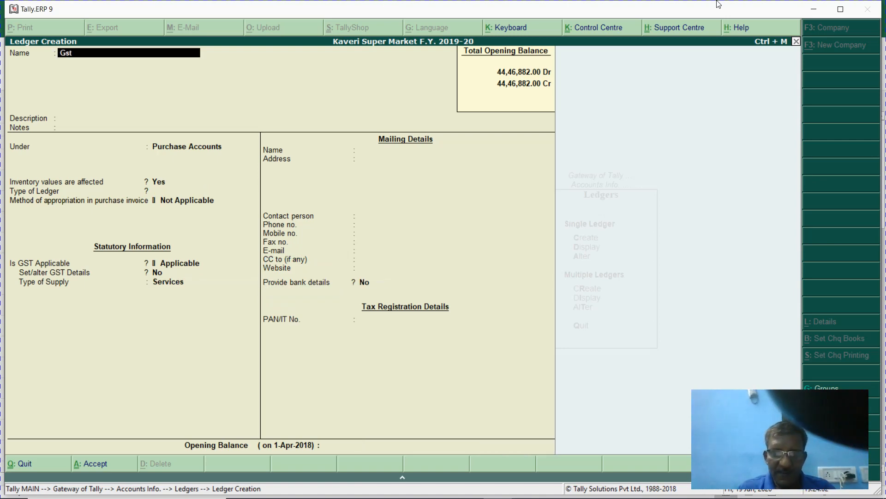
text( Local Purchas)
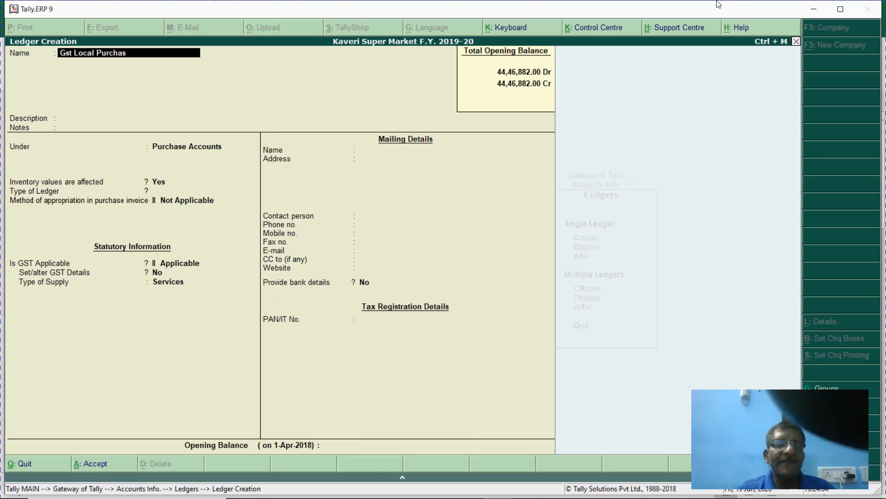
text(e @)
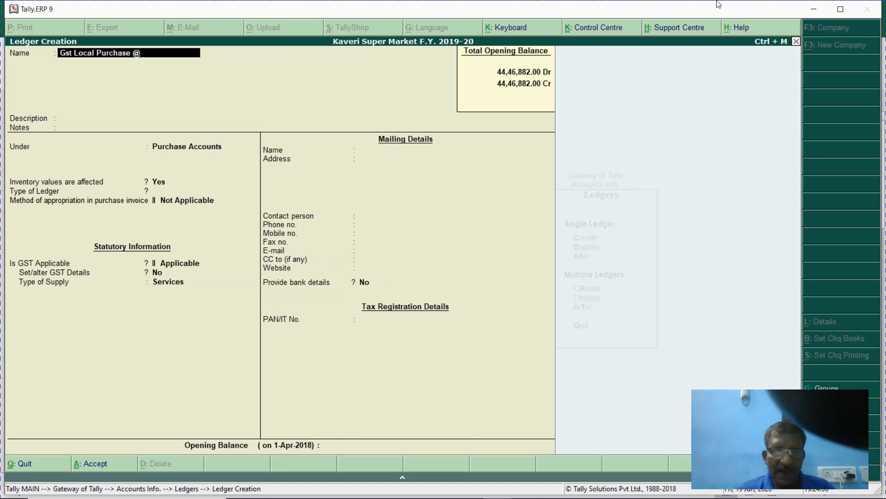
text( 18%)
key(Return)
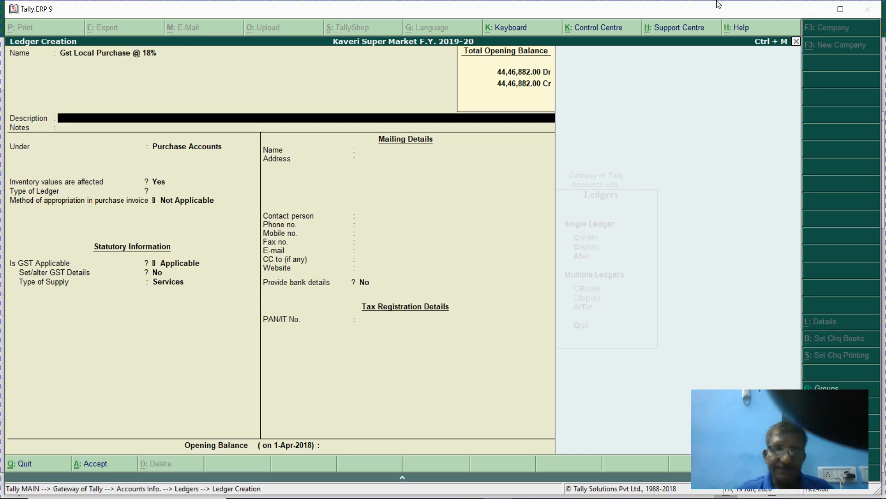
key(Return)
key(Return)
key(Return)
key(Return)
key(Return)
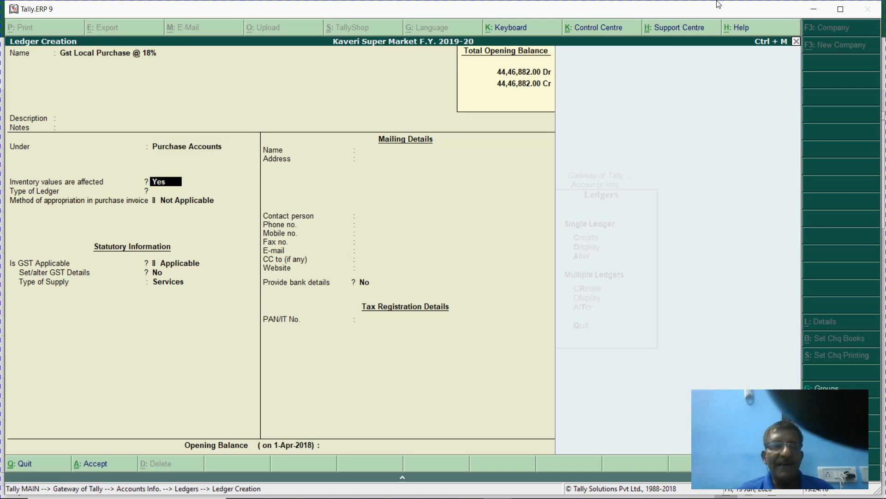
key(Return)
key(Return)
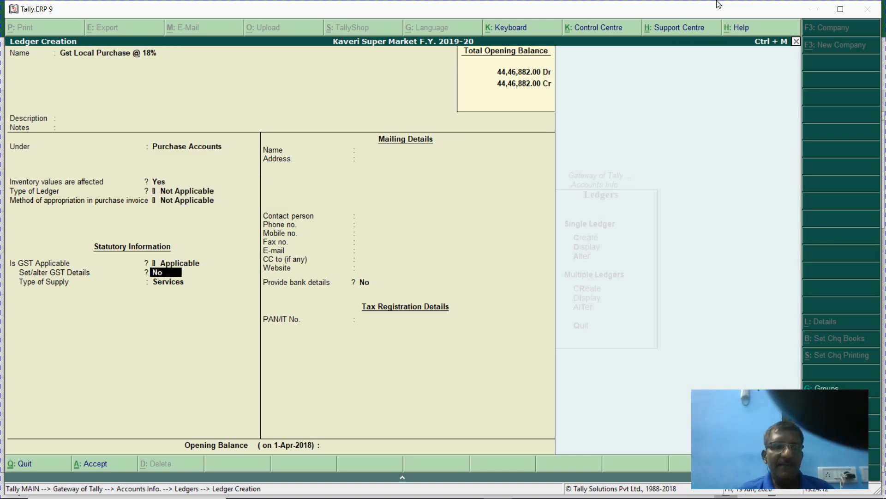
key(Return)
key(Up)
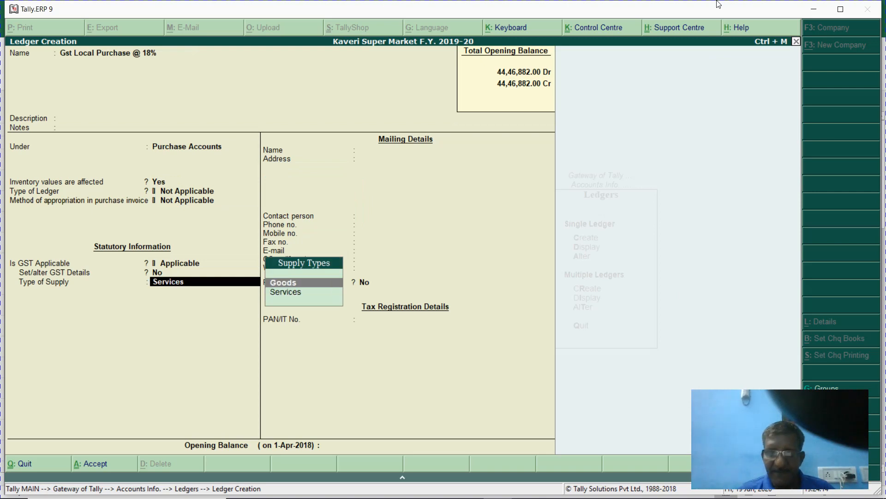
key(Return)
key(Return)
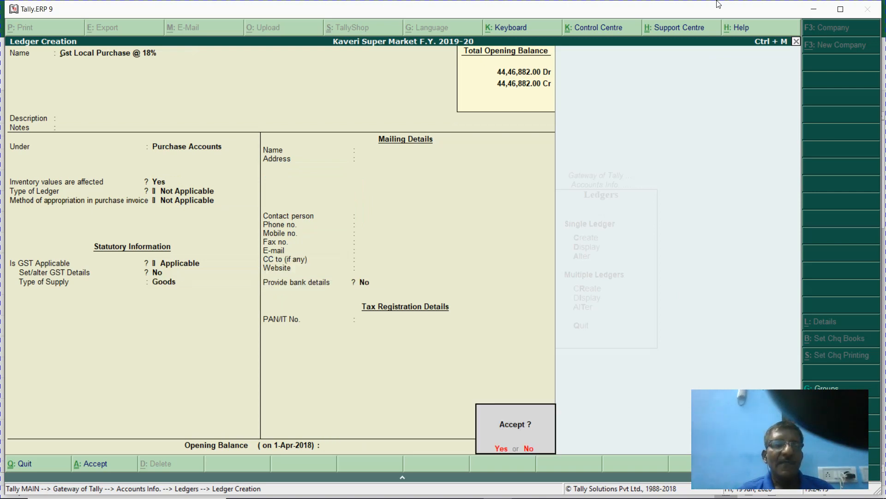
key(Return)
text(Gst)
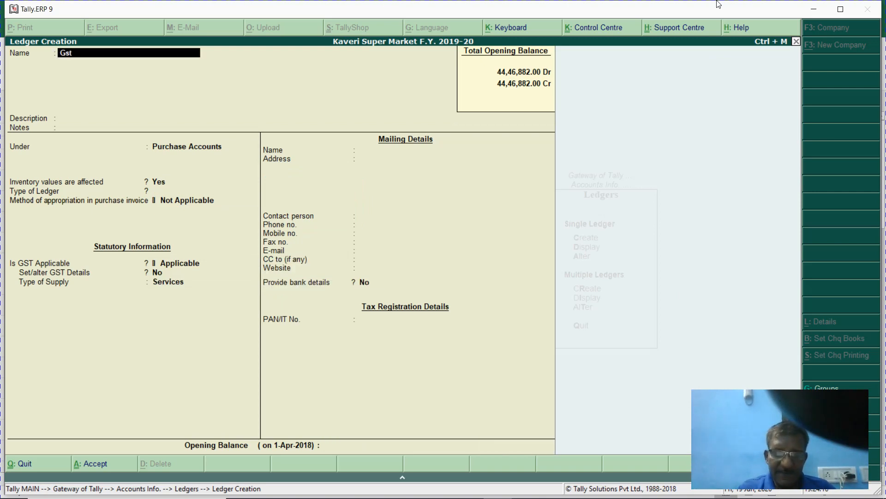
text( Local Saale)
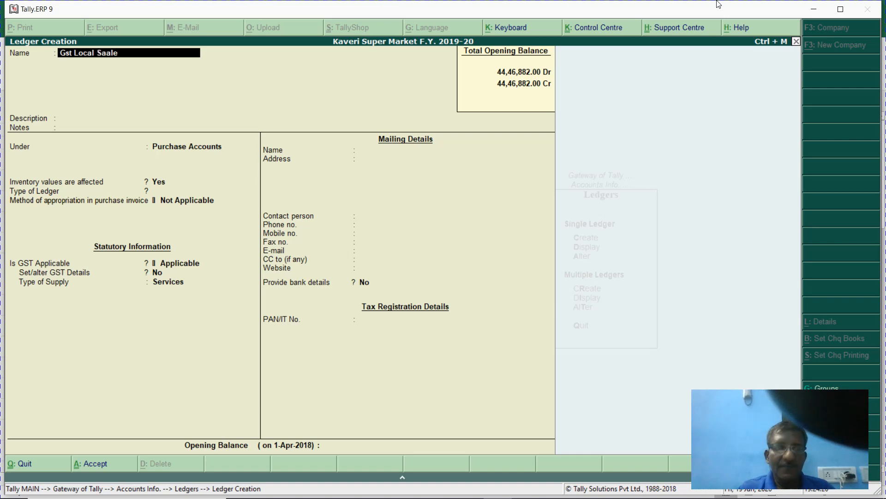
text(s)
- Correct the name to Gst Local Sales, file it under Sales Accounts with Goods supply, and save
key(Return)
key(BackSpace)
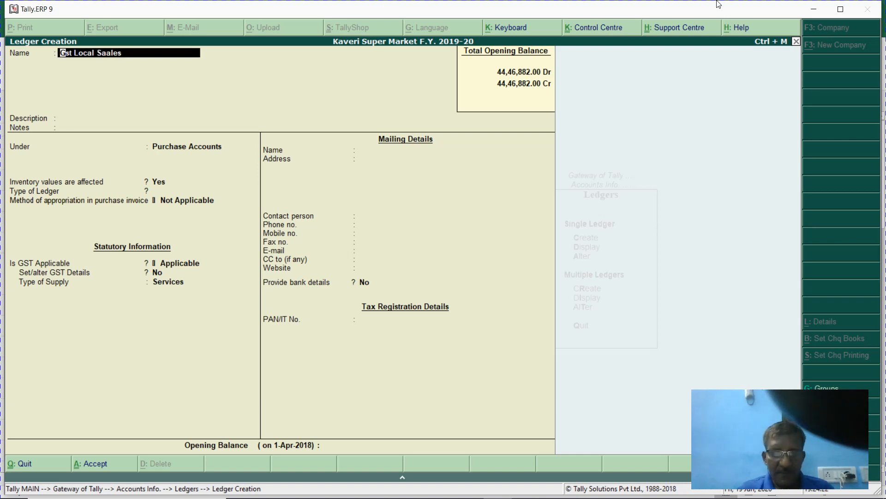
key(BackSpace)
key(BackSpace)
key(BackSpace)
key(BackSpace)
key(BackSpace)
key(BackSpace)
key(BackSpace)
key(BackSpace)
key(BackSpace)
key(BackSpace)
key(BackSpace)
key(BackSpace)
text(Local Sales)
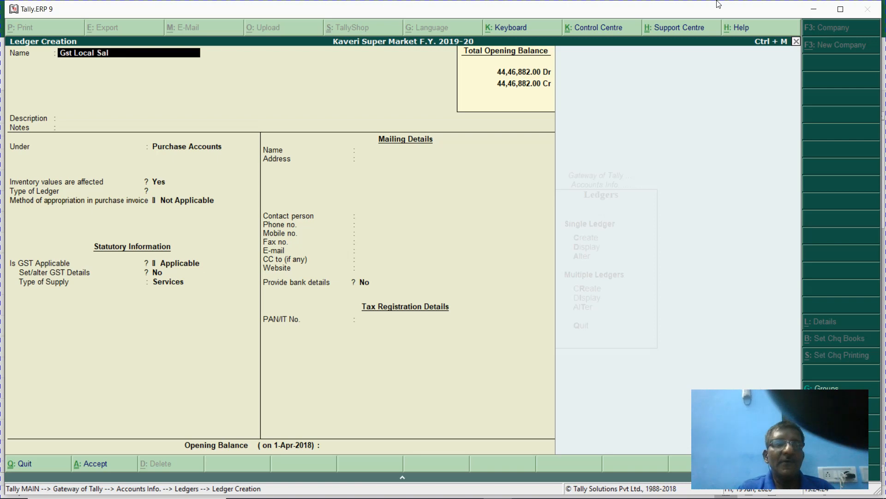
key(Return)
key(Return)
key(Return)
text(Sa)
key(Return)
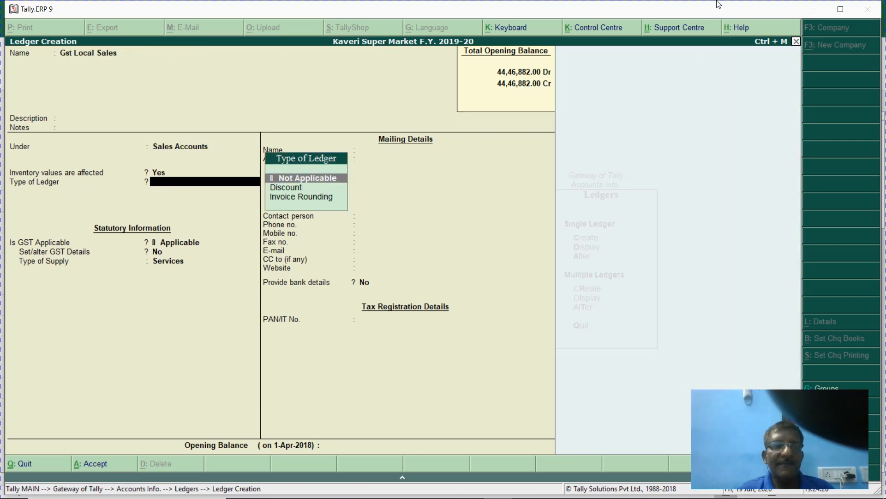
key(Return)
key(Return)
key(Return)
key(Up)
key(Return)
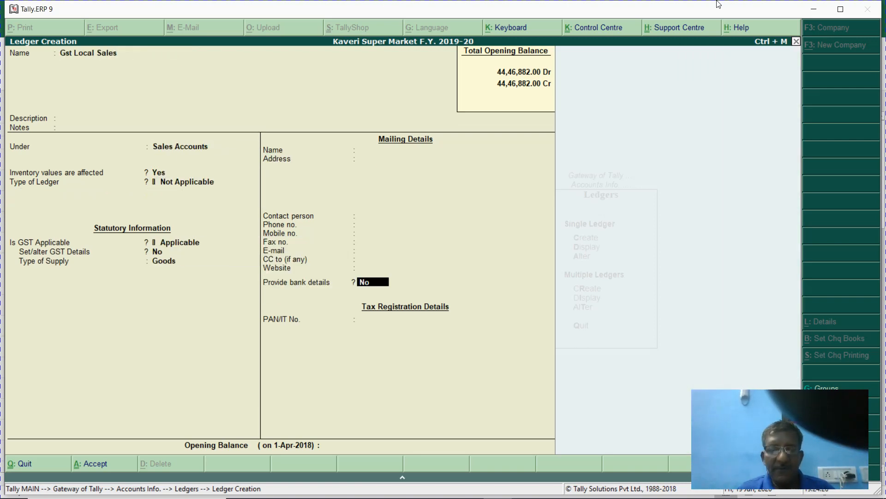
key(ctrl+a)
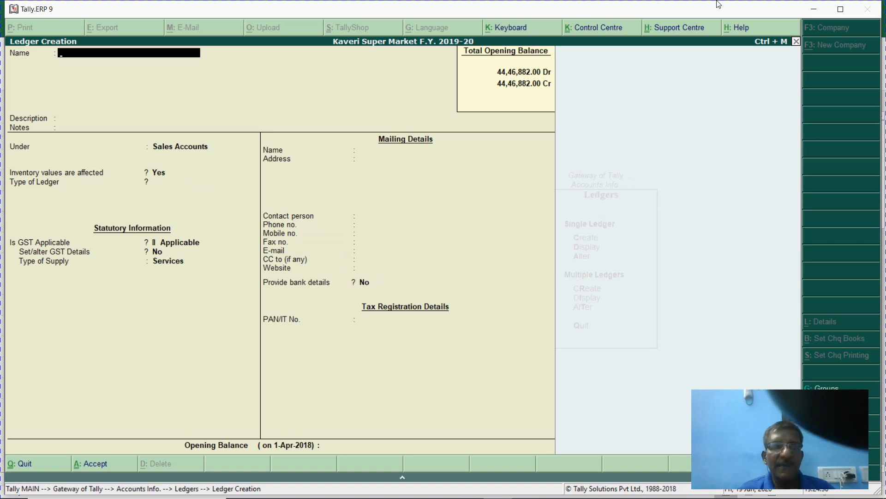
- Quit ledger creation and open the Gst Local Sales ledger for alteration
key(Escape)
key(Return)
text(a)
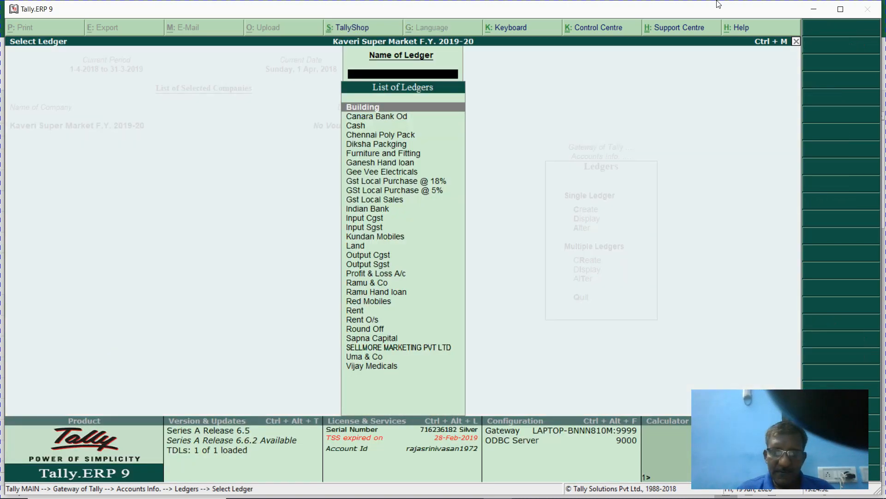
text(l)
key(BackSpace)
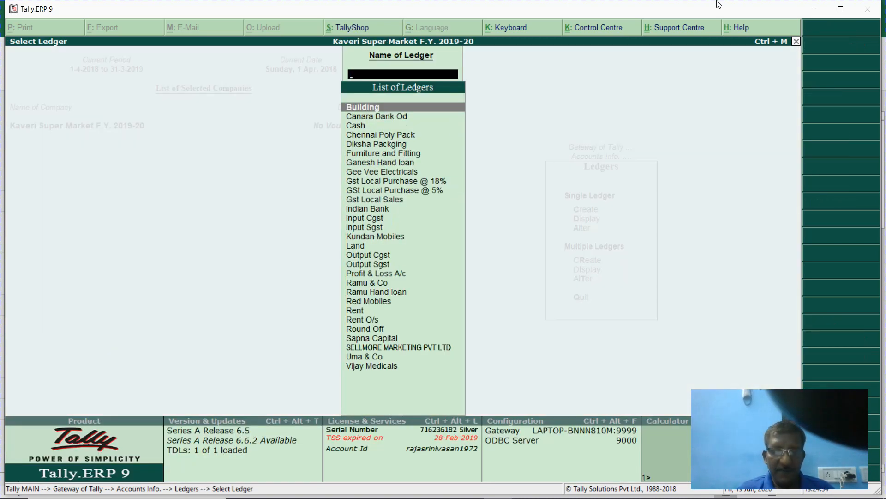
text(Gst)
key(Down)
key(Down)
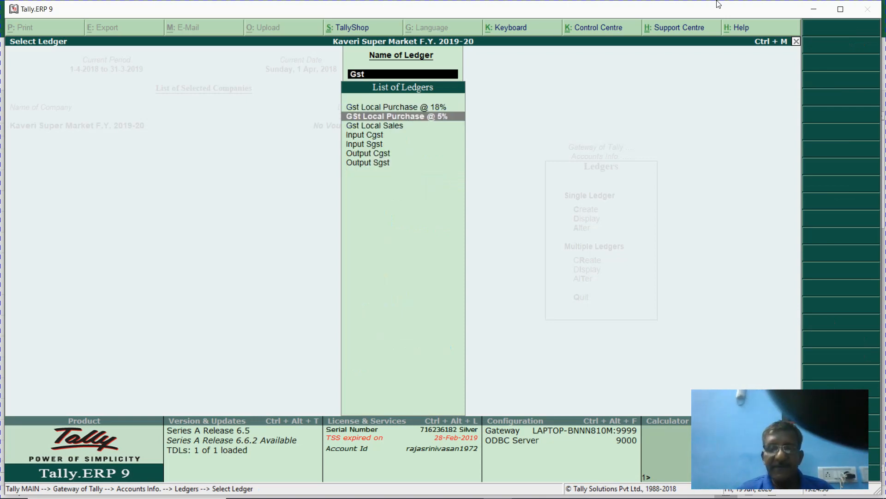
key(Return)
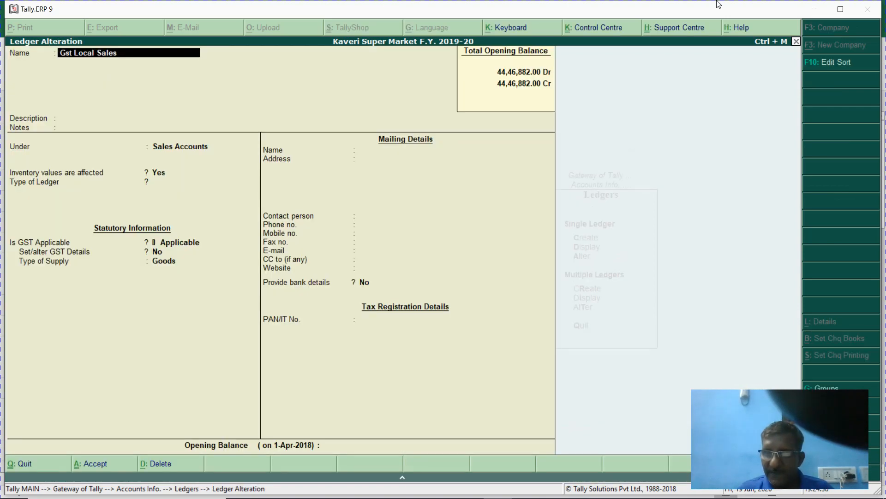
- Rename the ledger to 'Gst Local Sales - 5%' and accept the change
key(BackSpace)
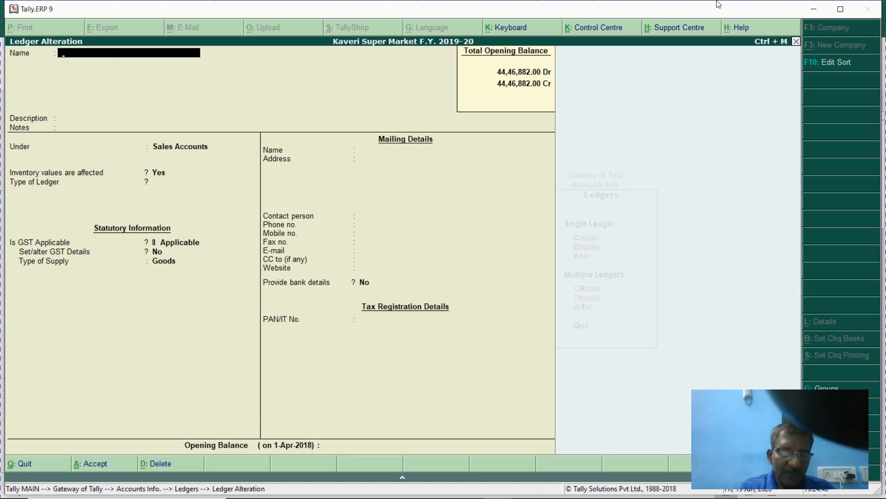
text(Gs)
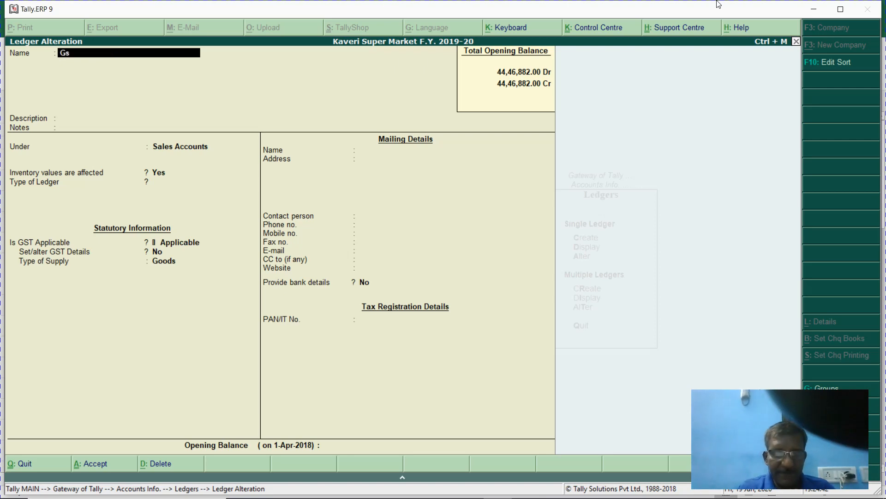
text(t Local Sales)
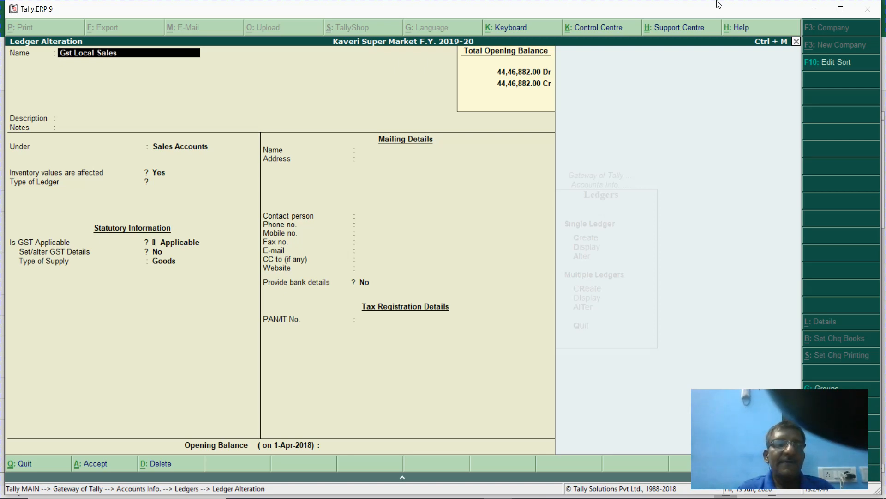
text( - 5)
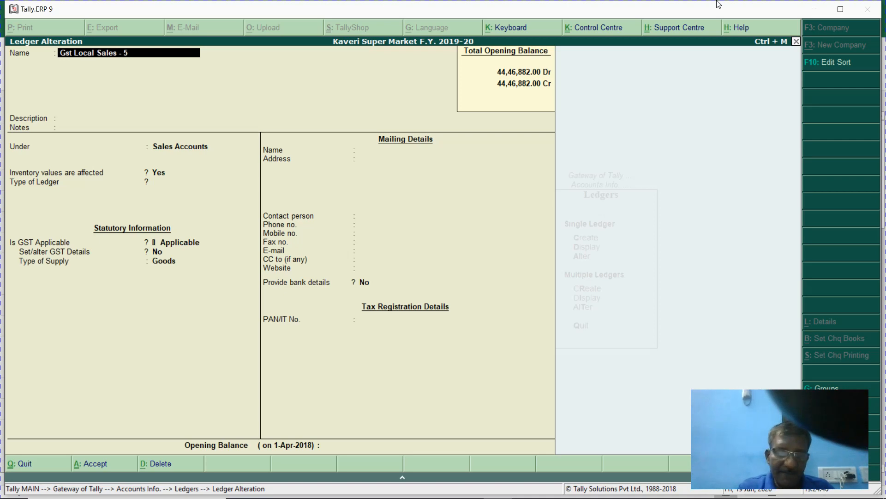
text(%)
key(Return)
key(Return)
key(Return)
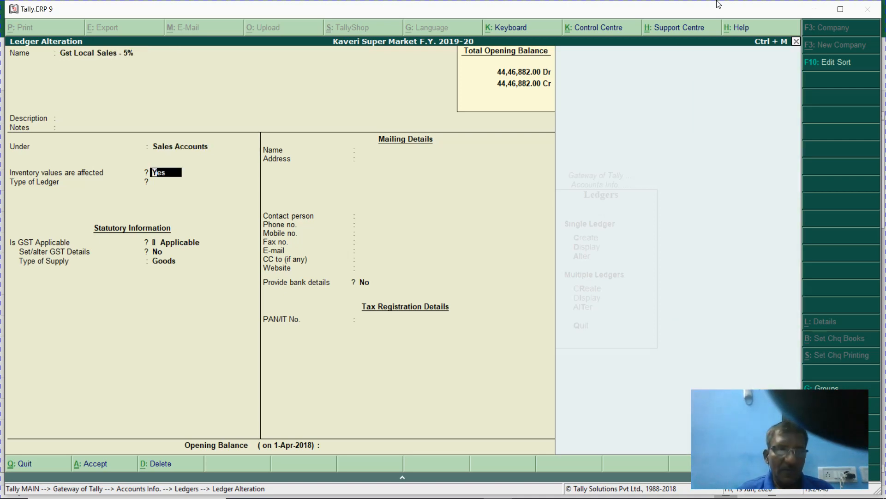
key(ctrl+a)
- Start a new ledger and name it 'Gst Local Sales @ 18%'
key(Escape)
key(Escape)
key(Escape)
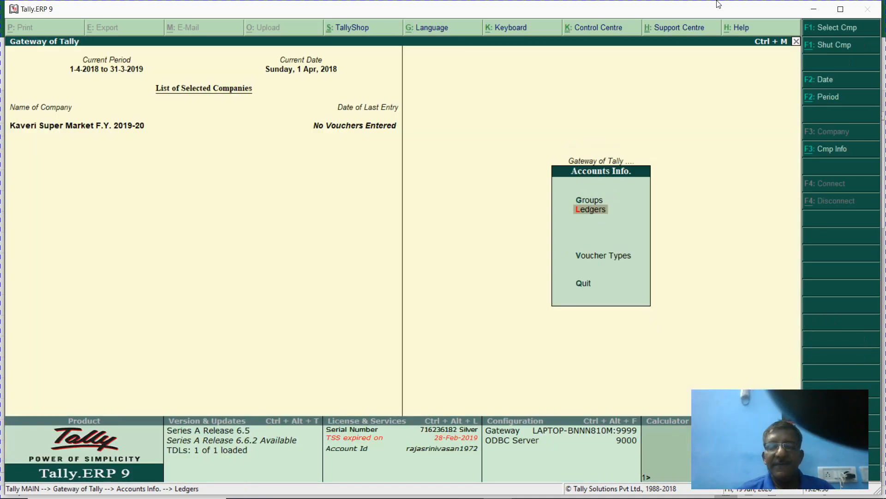
key(Return)
key(Return)
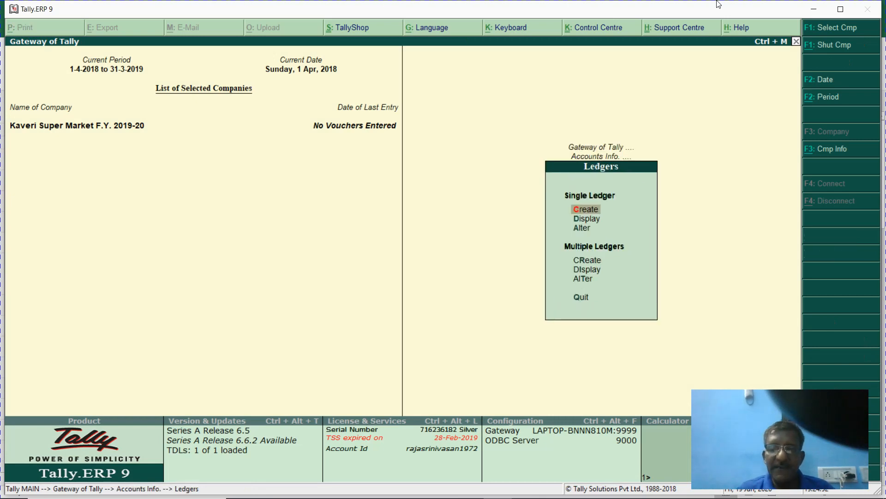
key(Return)
text(Gst)
key(Escape)
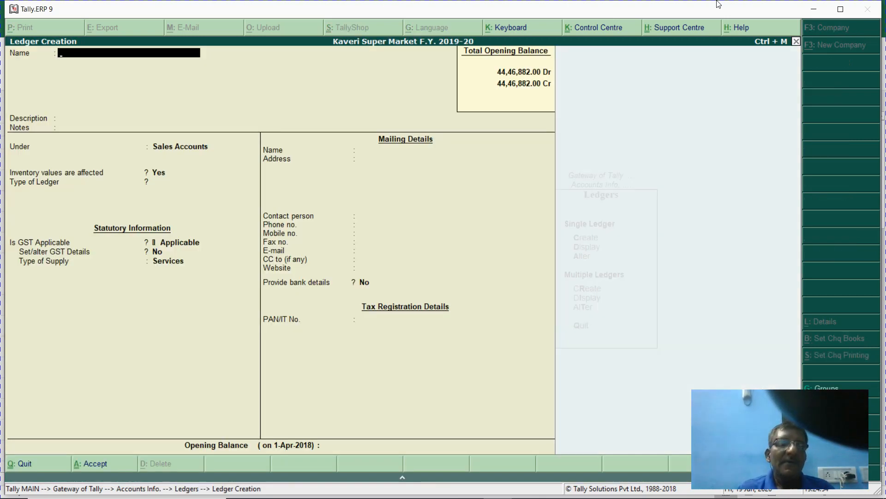
key(Escape)
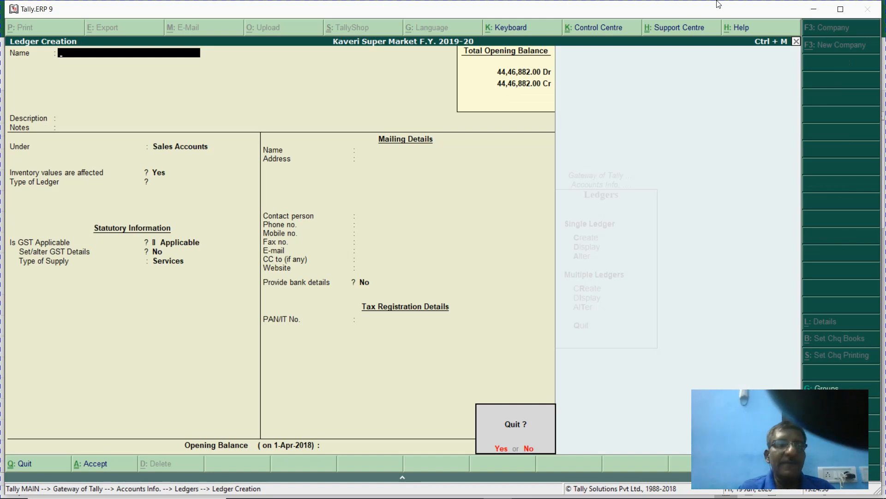
text(n)
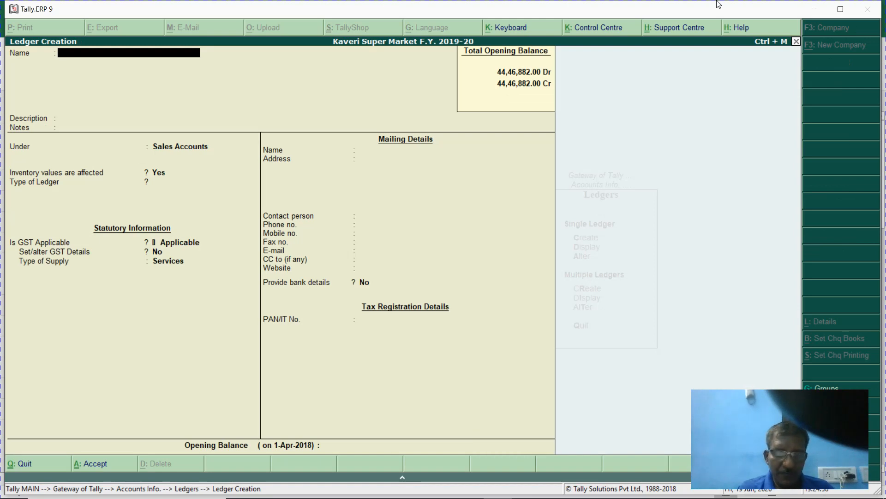
text(Gst Local)
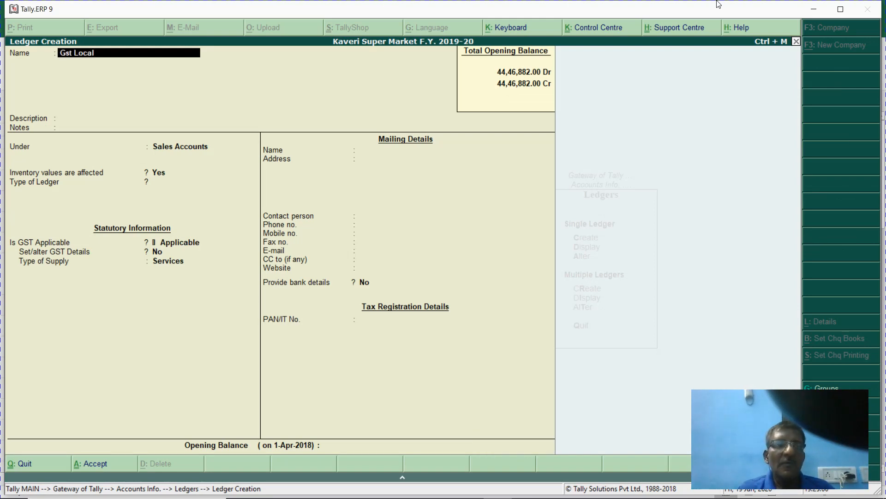
text( Sales)
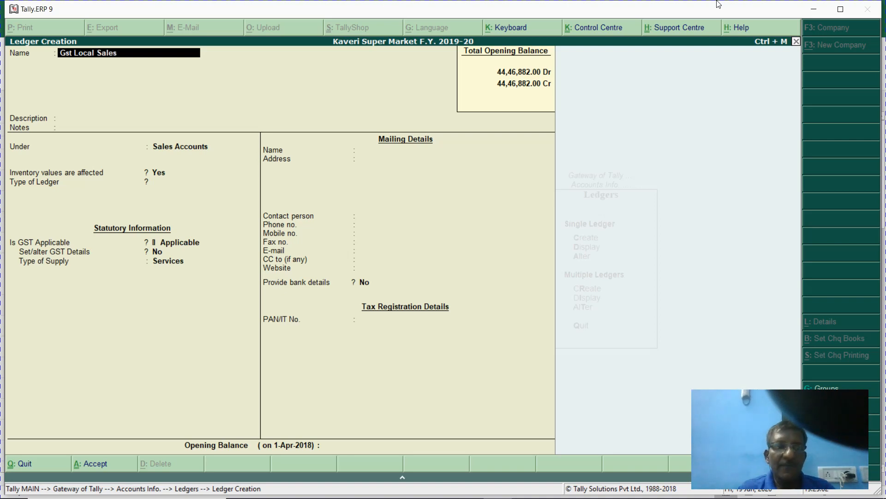
text( @ 18)
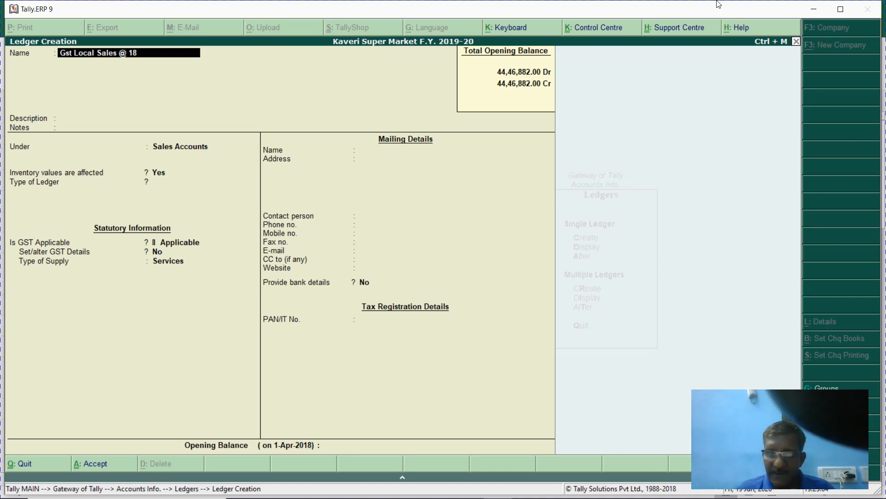
text(%)
- Set the 18% sales ledger's type of supply to Goods and save it
key(Return)
key(Return)
key(Return)
key(Return)
key(Return)
key(Return)
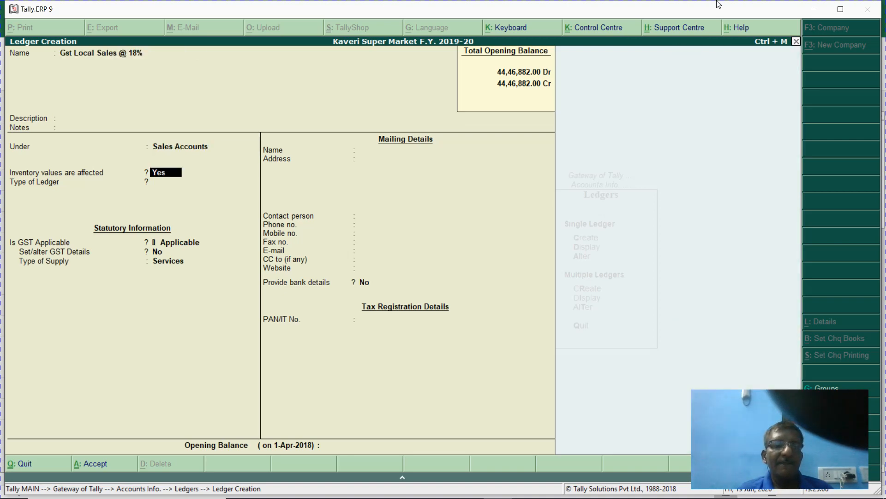
key(Return)
key(Return)
key(Up)
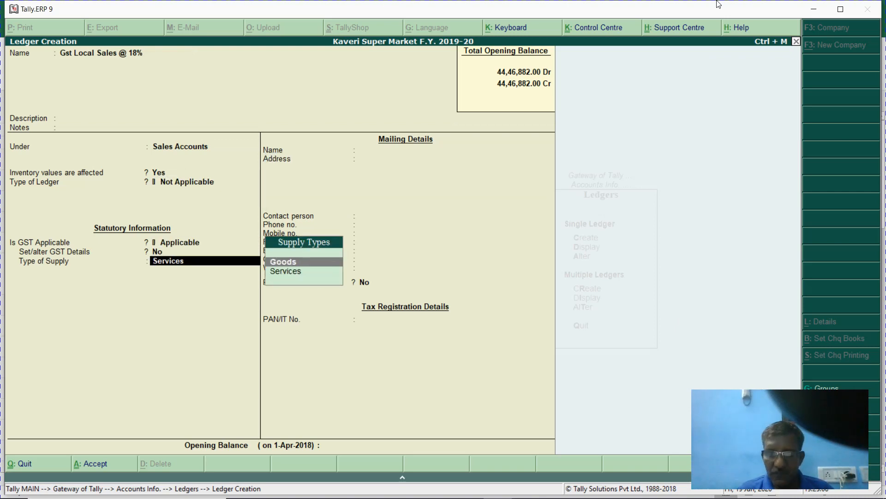
key(Return)
key(Return)
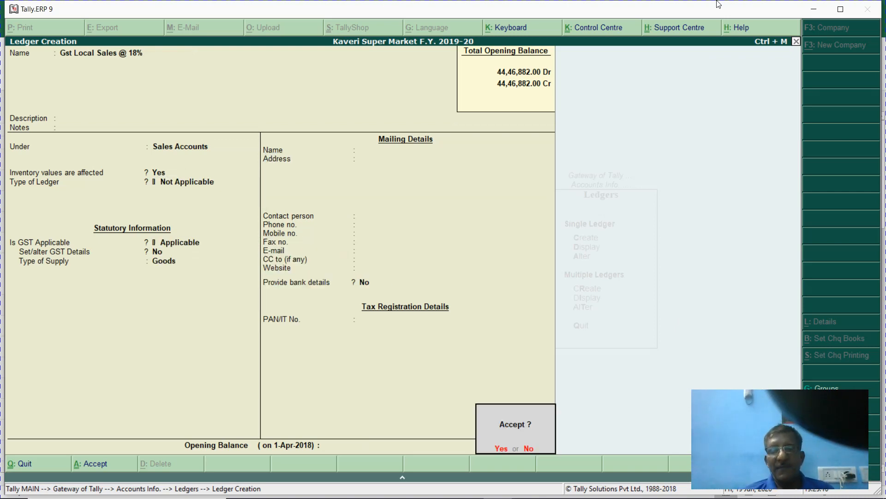
key(Return)
text(I)
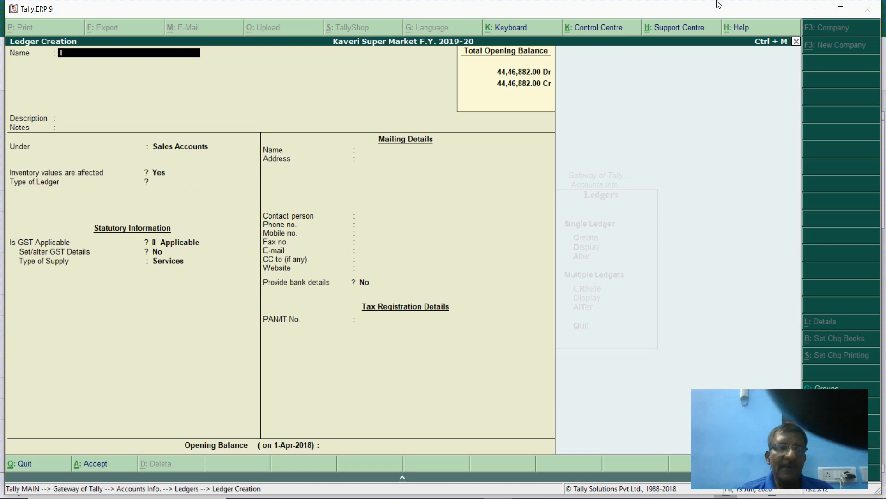
text(nput Cgst)
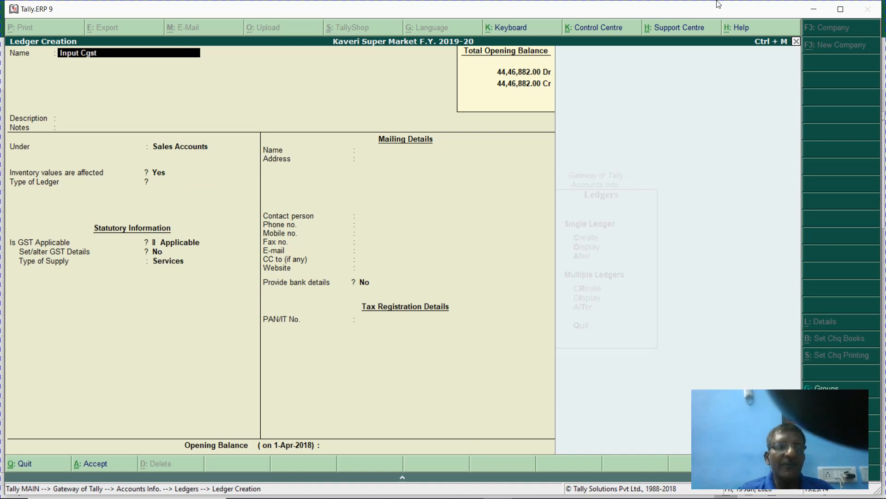
- Abandon the duplicate Input Cgst ledger and locate Output Cgst in the ledger list
key(Return)
key(Escape)
key(Escape)
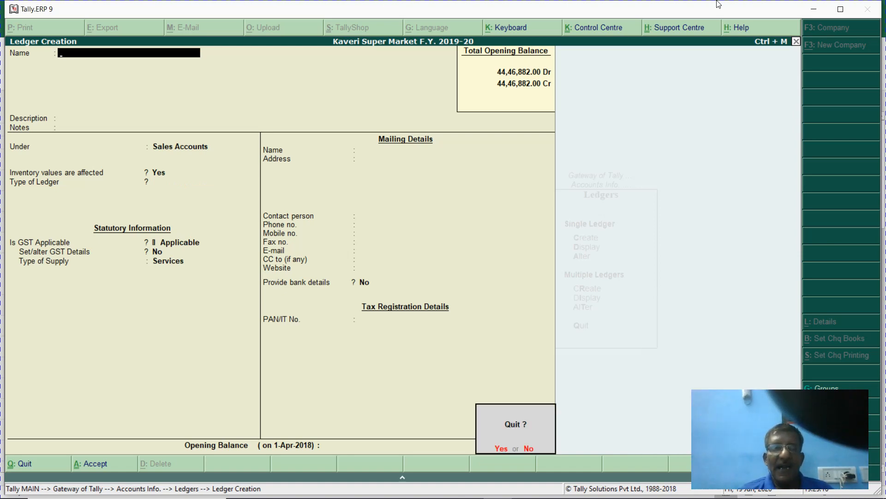
key(y)
text(a)
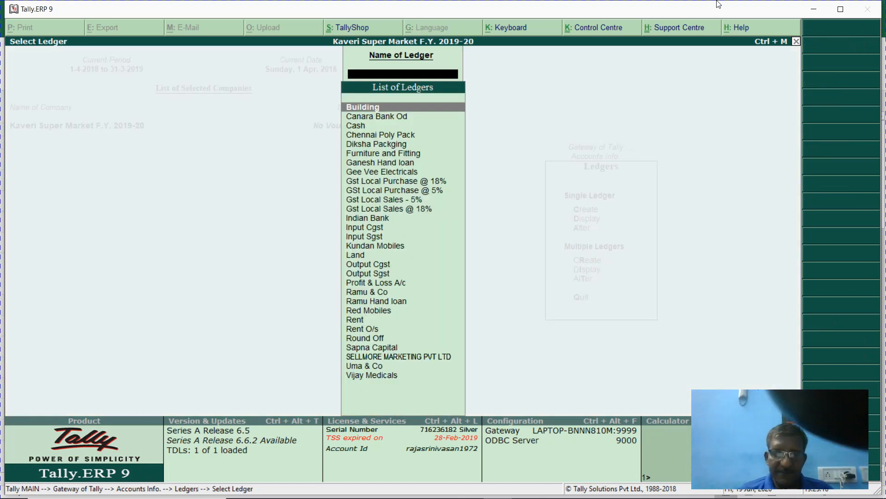
text(Cgs)
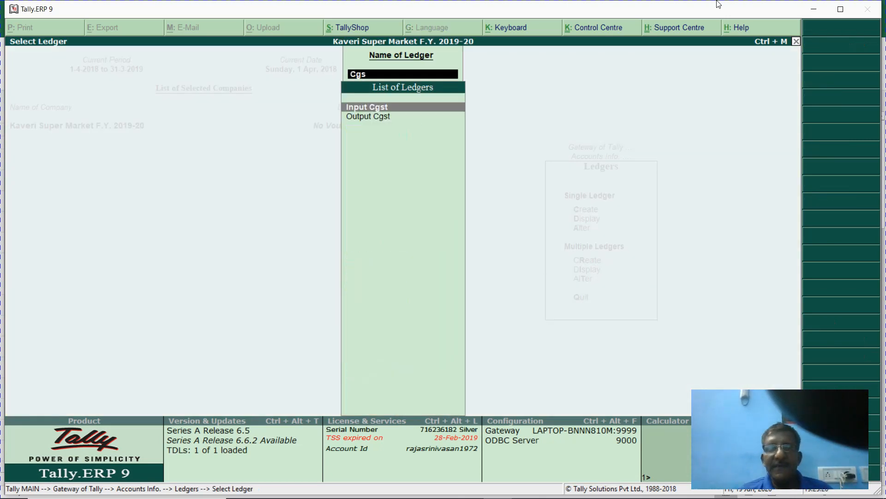
key(Down)
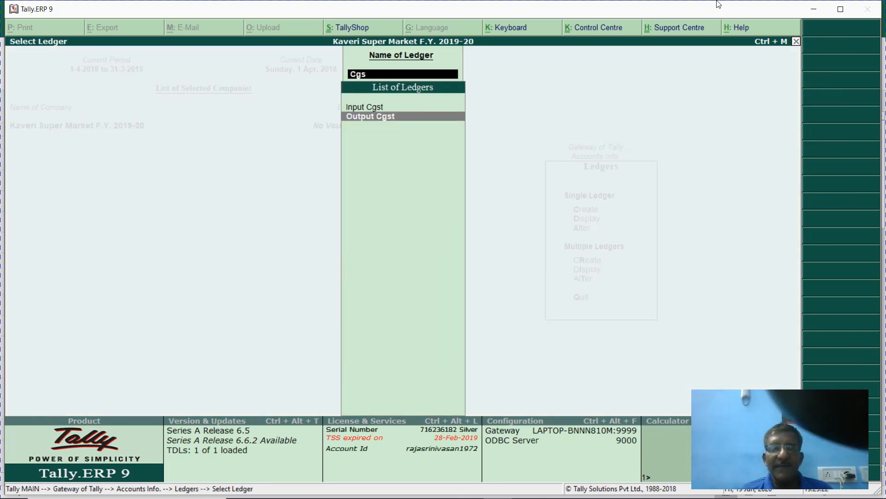
key(Return)
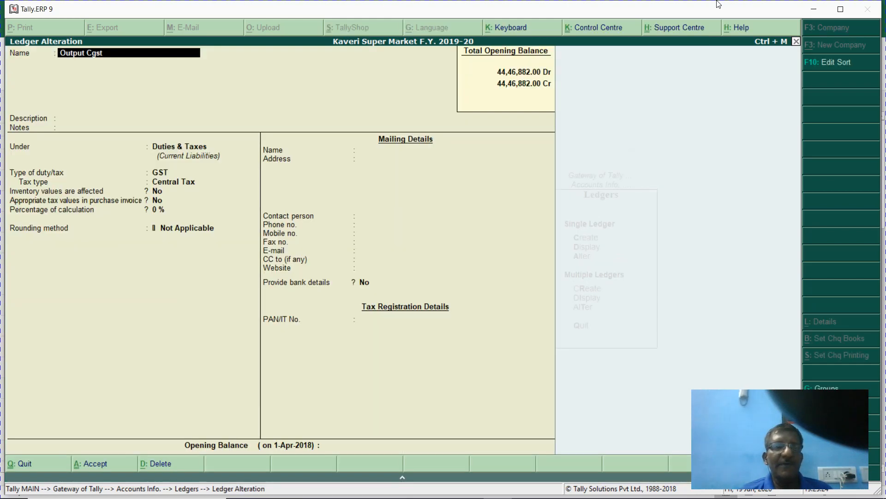
key(Escape)
key(y)
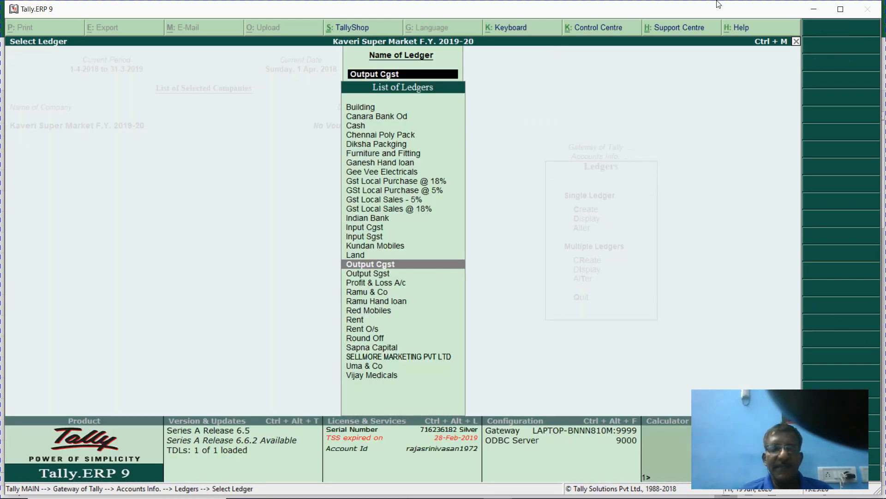
- Delete the Output Cgst and Input Cgst ledgers
key(Return)
key(alt+d)
key(y)
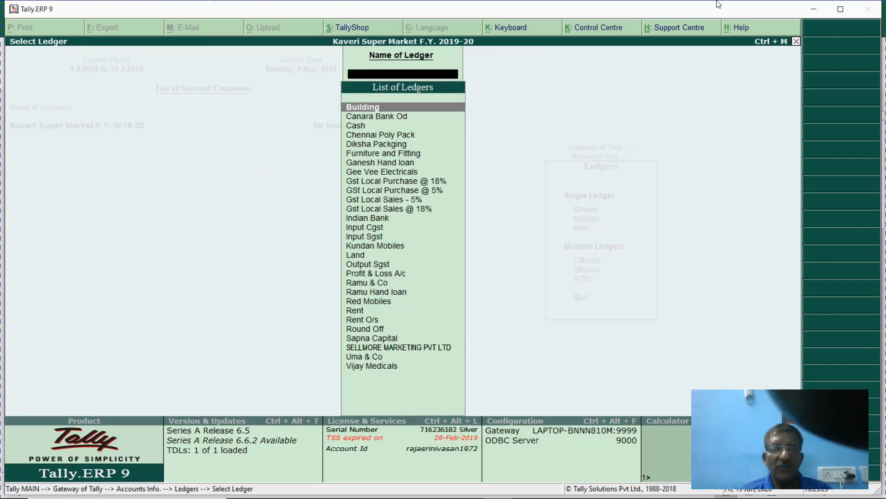
key(Return)
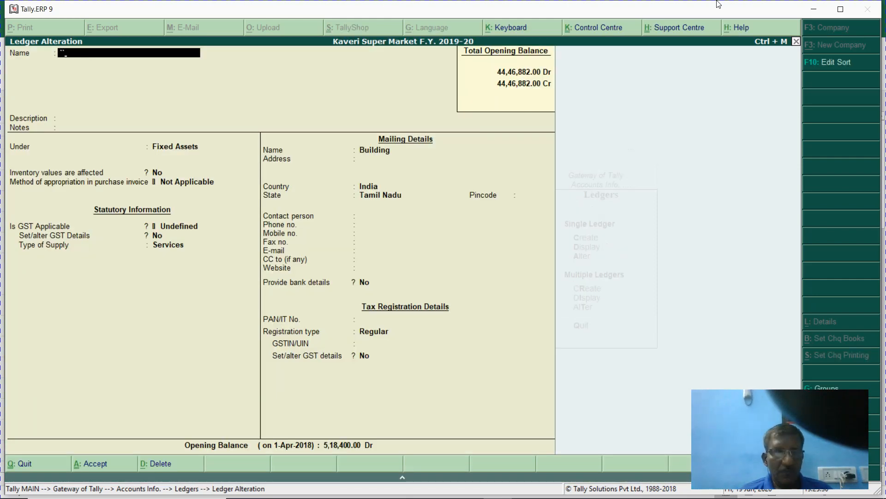
key(Escape)
text(y)
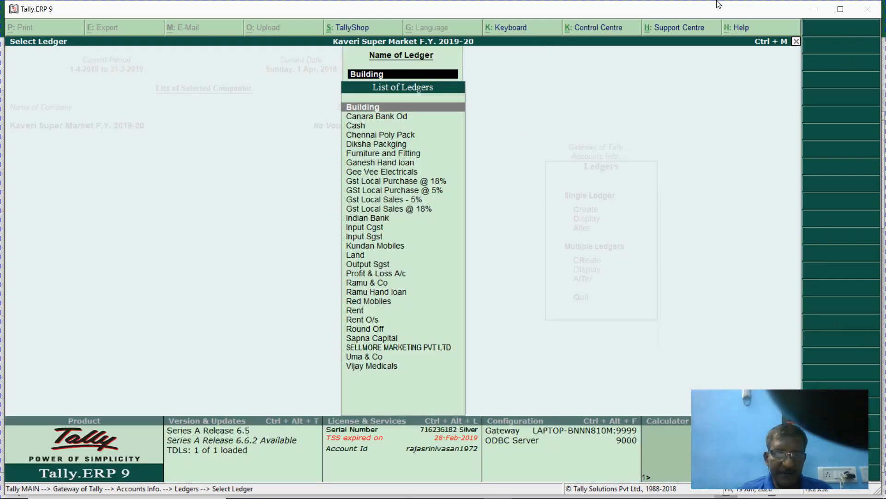
text(Cgs)
key(Return)
key(alt+d)
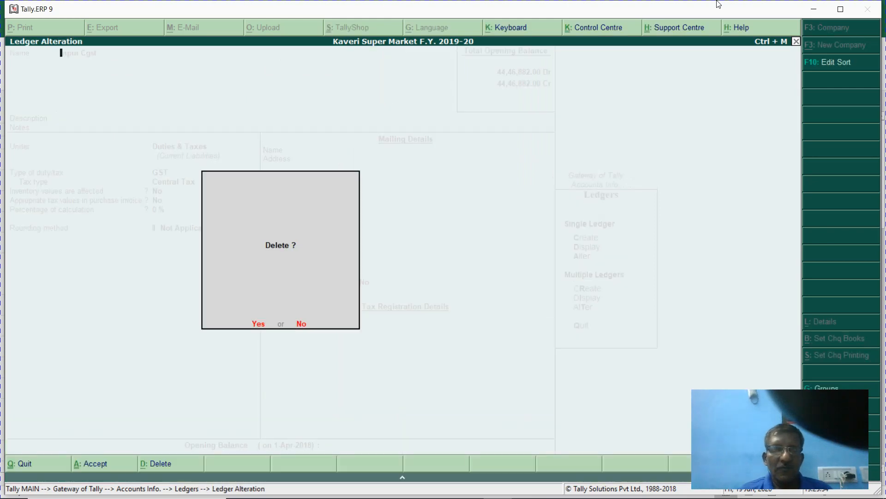
- Delete the Output Sgst and Input Sgst ledgers
text(yOut)
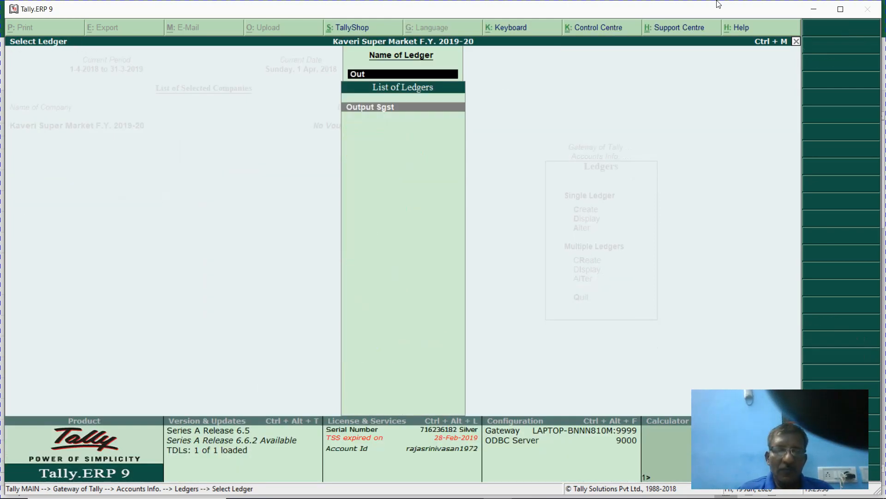
key(Return)
key(alt+d)
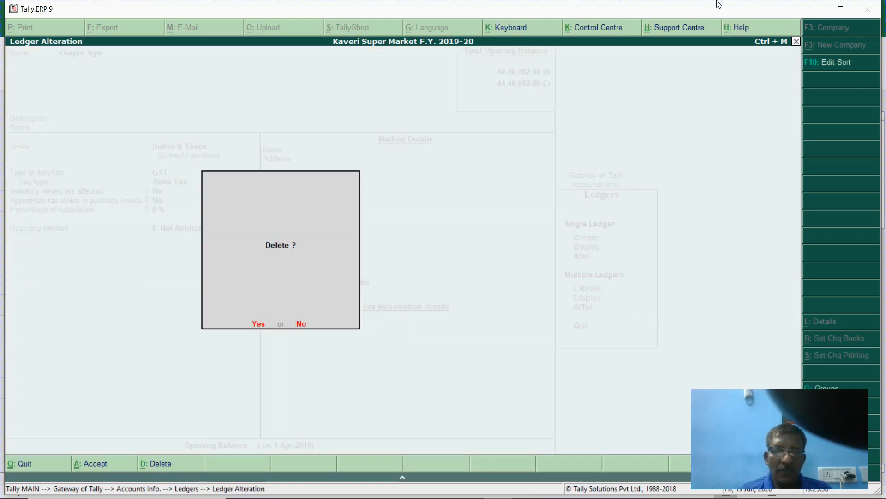
text(yOut)
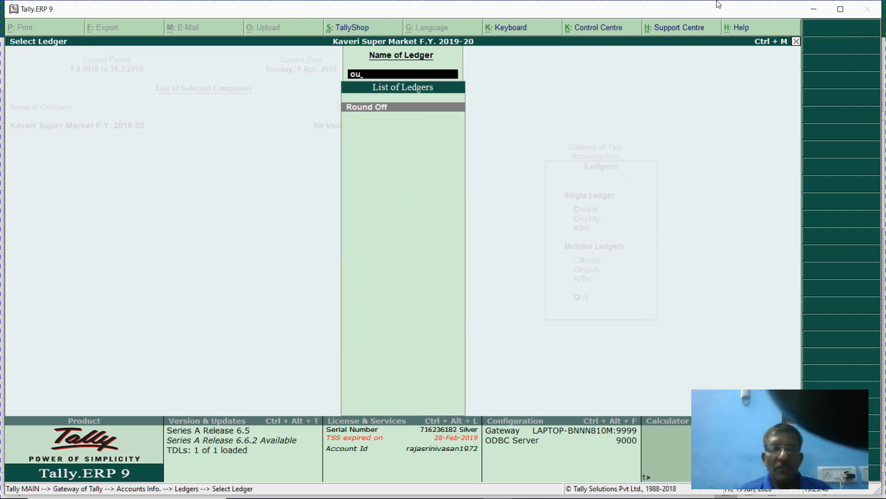
key(Escape)
text(sg)
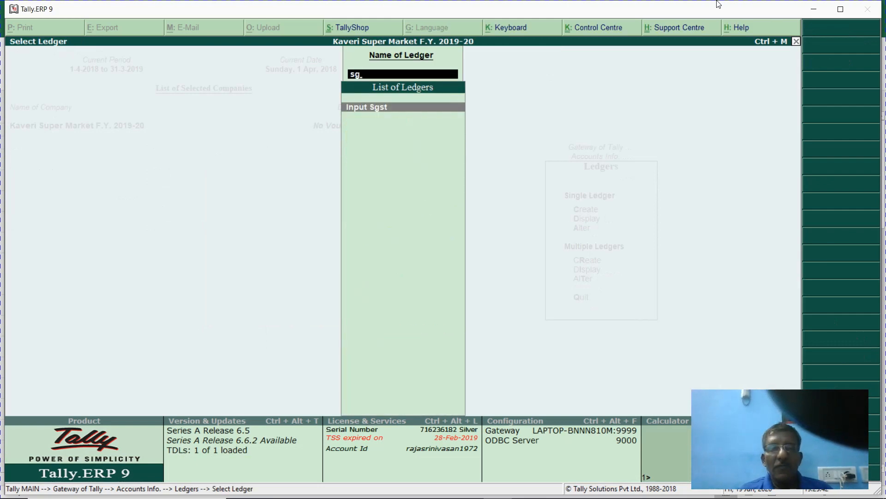
key(Return)
key(alt+d)
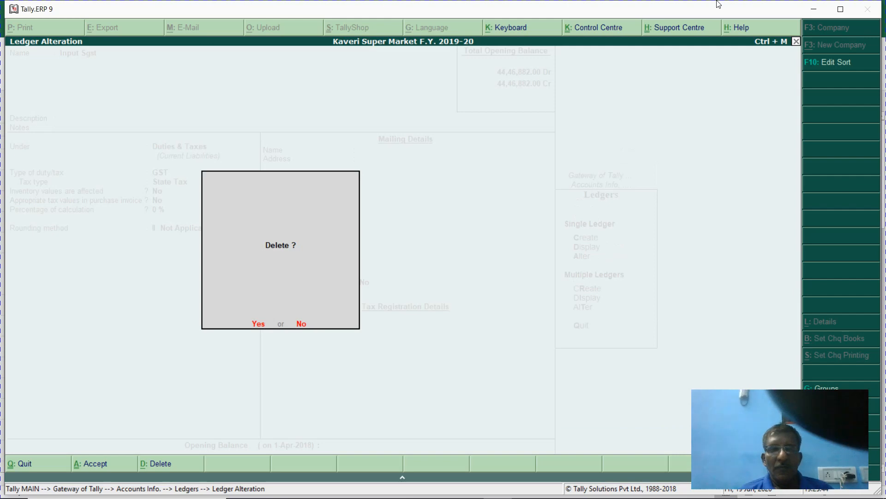
key(y)
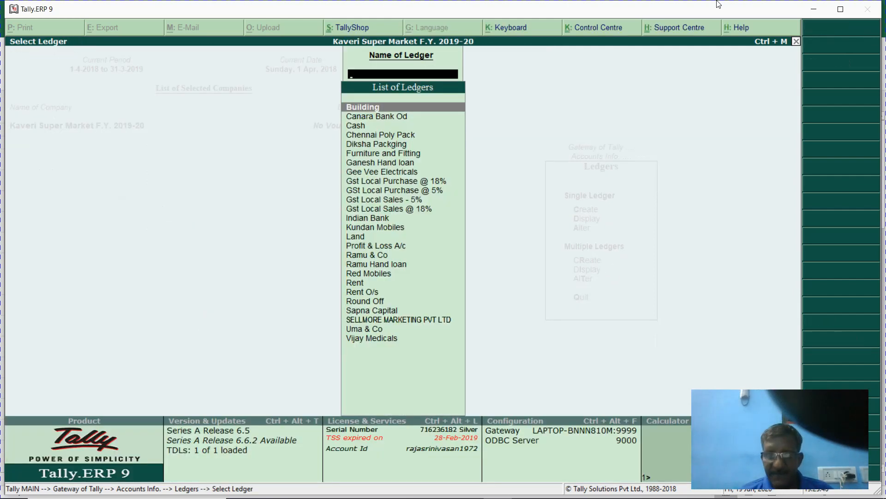
- Check the remaining ledger list for GST ledgers, then go back to the Gateway of Tally
key(Down)
key(Down)
key(Down)
key(Down)
key(Down)
key(Down)
key(Down)
key(Down)
key(Down)
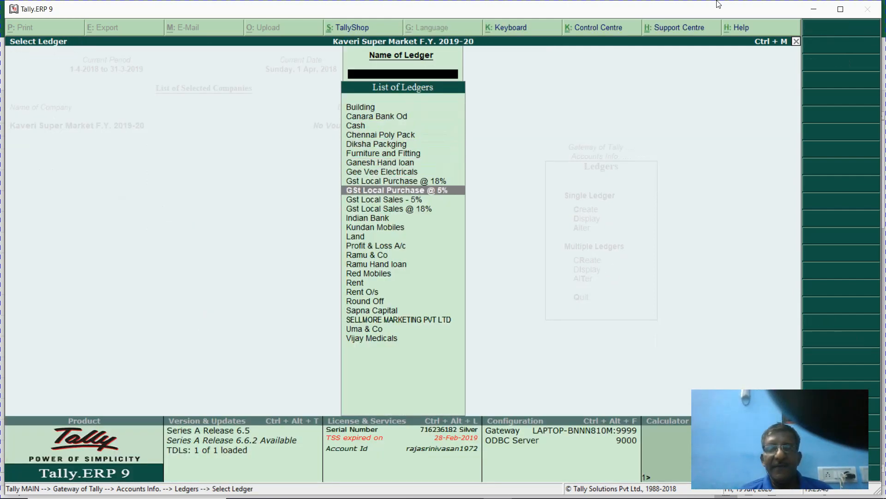
key(Down)
key(Down)
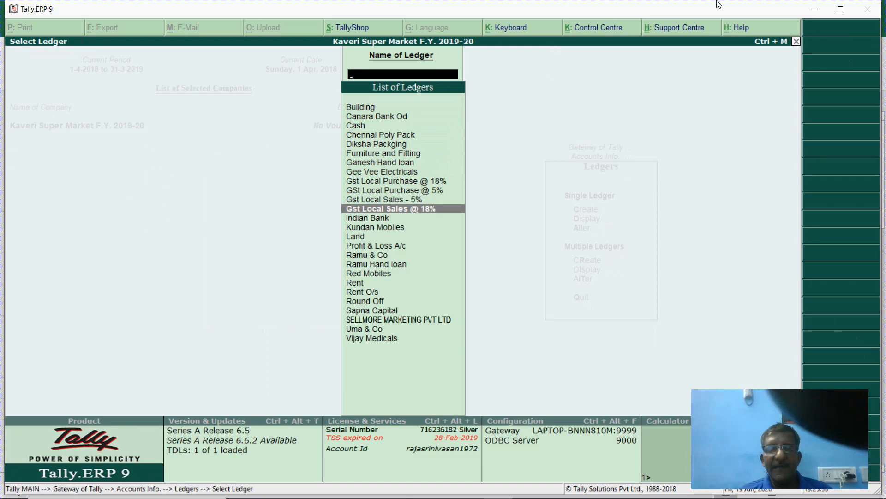
key(Escape)
key(Escape)
key(Escape)
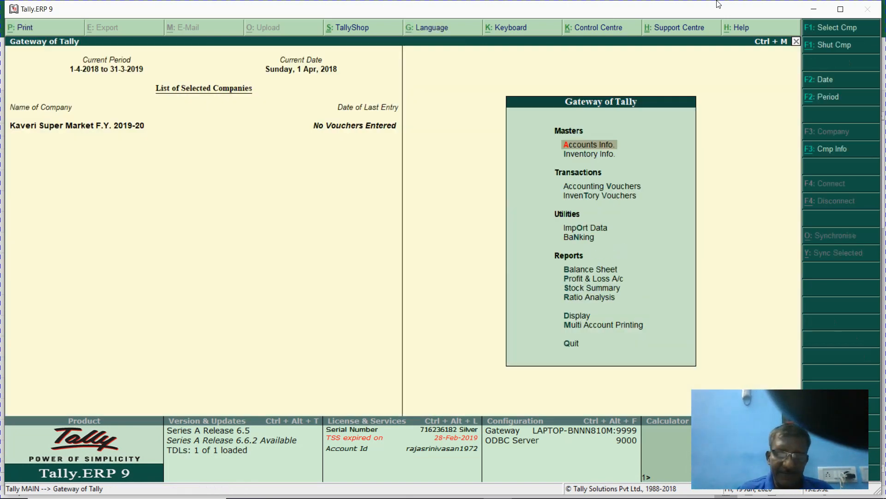
- Create the Input Cgst ledger under Duties & Taxes as GST Central Tax
key(Return)
key(l)
key(Return)
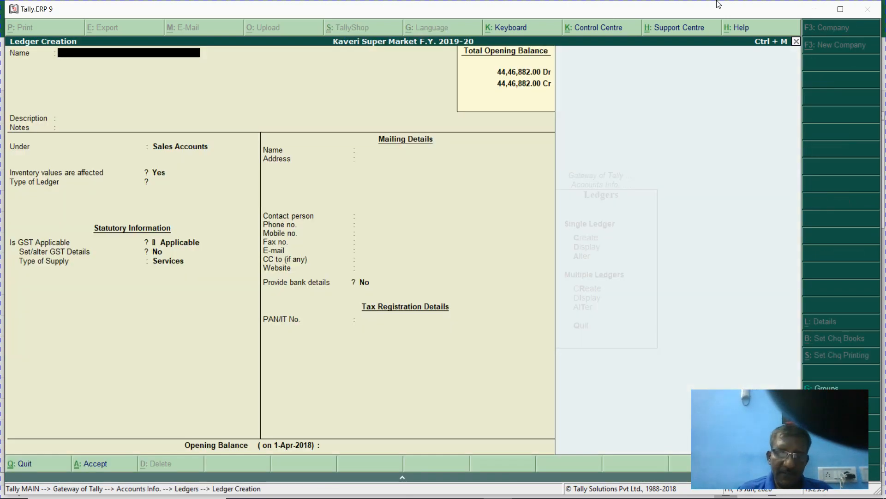
text(In)
text(tr)
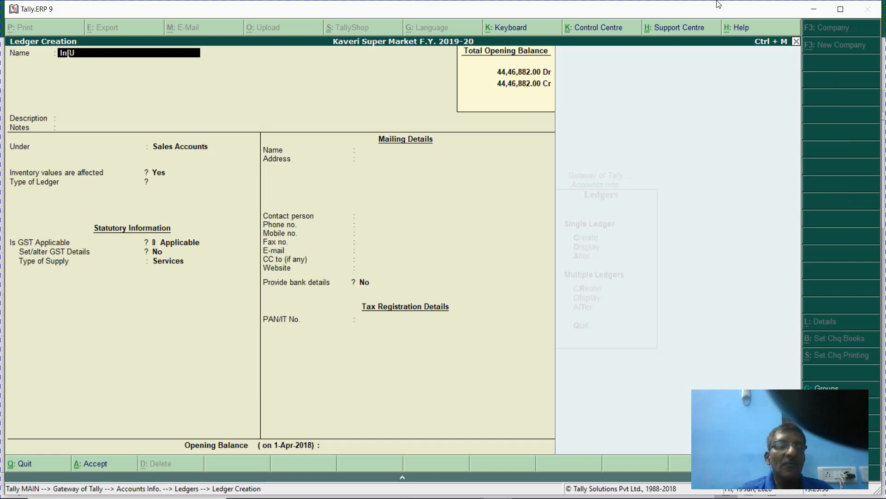
key(BackSpace)
text(put c)
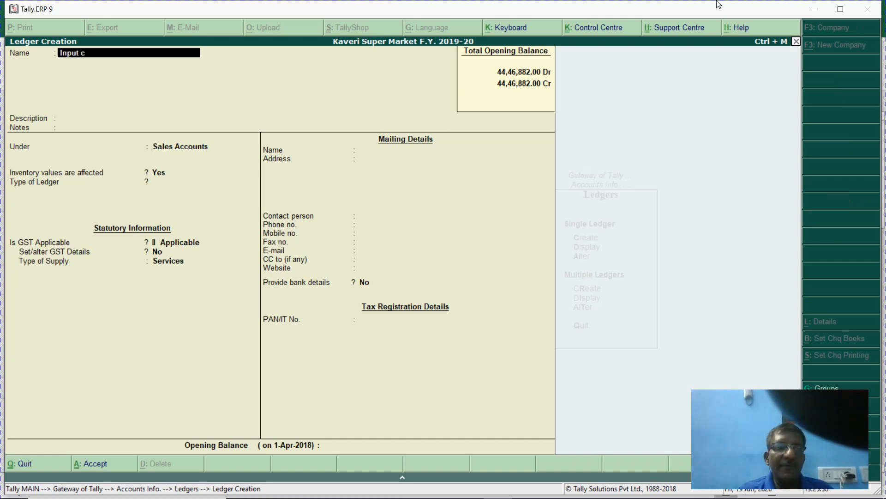
key(BackSpace)
text(Cgst)
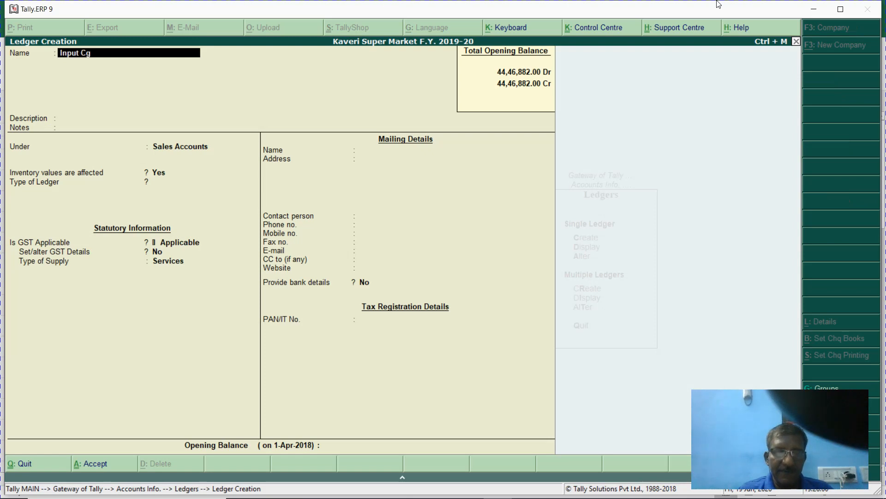
key(Return)
key(Return)
key(Return)
text(Dut)
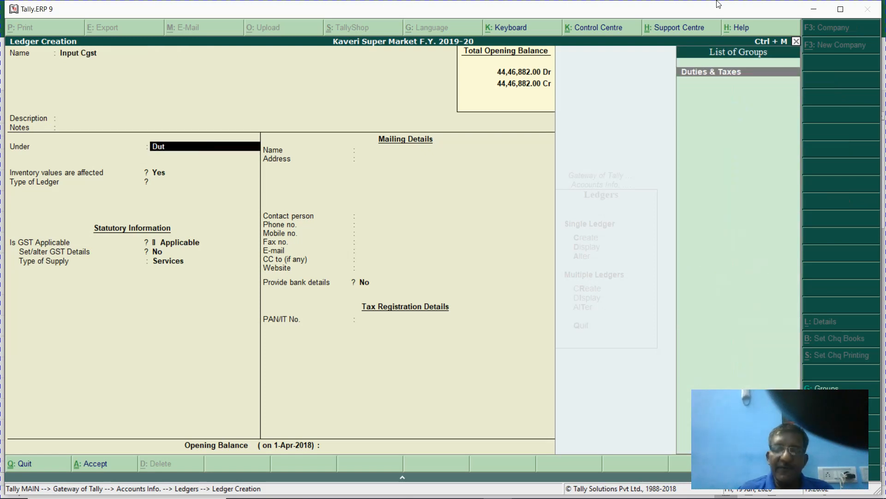
key(Return)
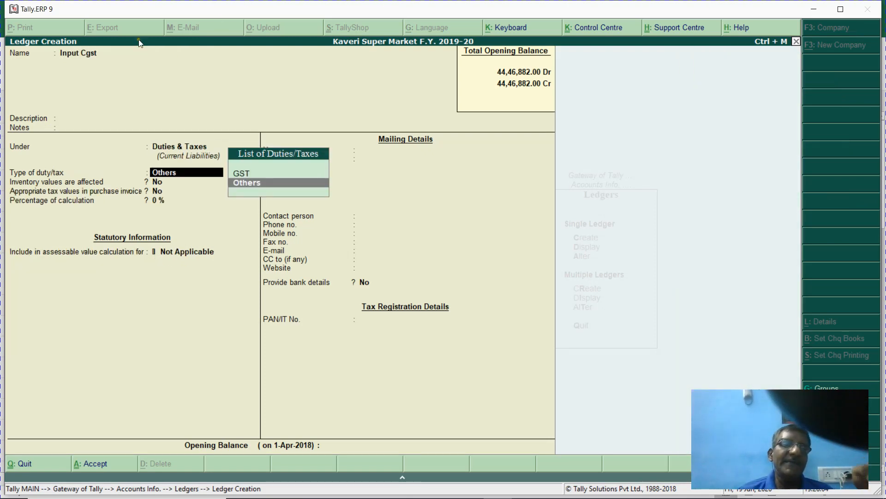
key(Up)
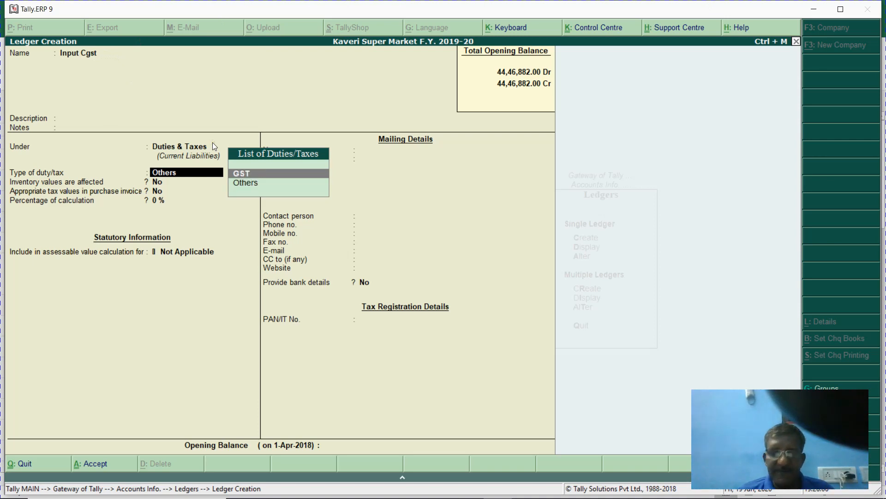
key(Return)
key(Return)
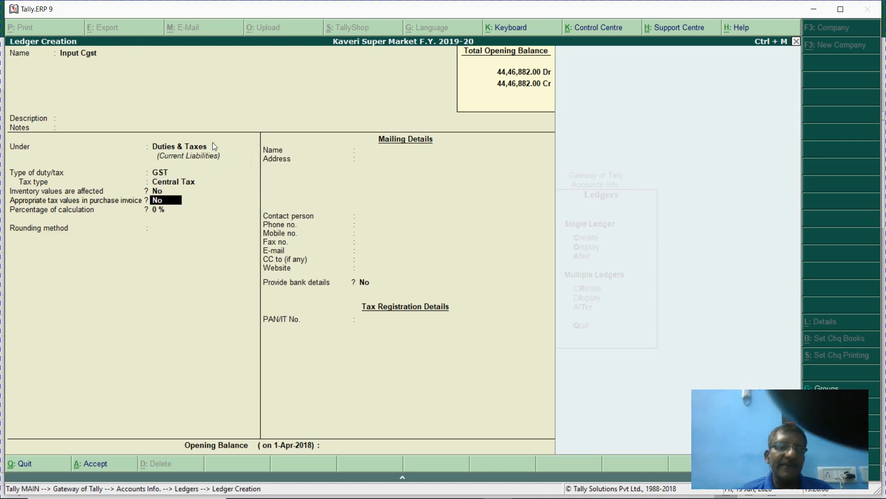
key(Return)
key(Return)
key(Return)
key(Return)
key(Return)
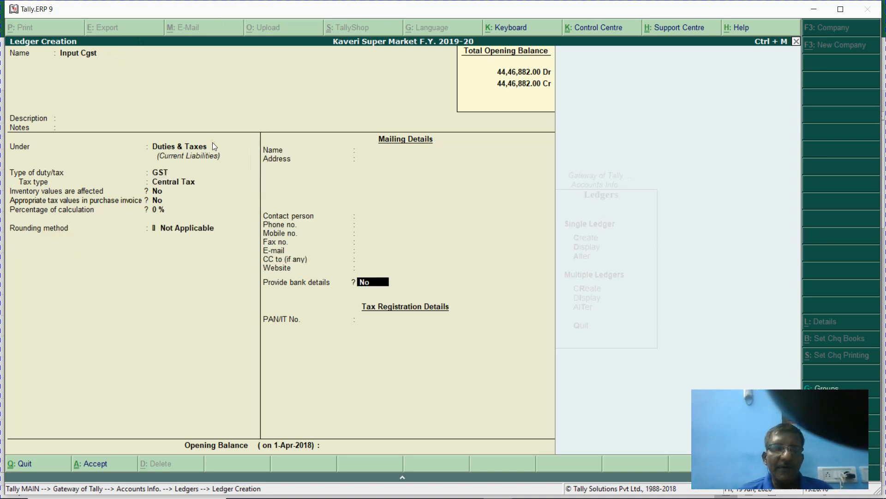
key(Return)
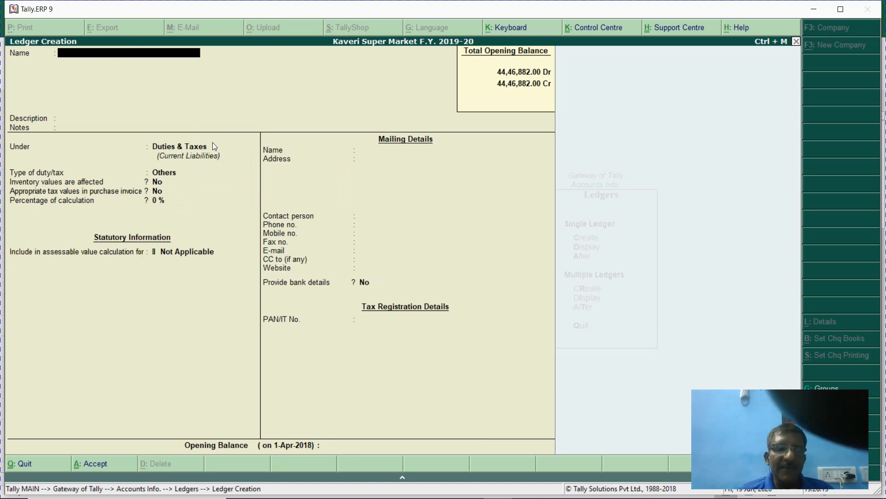
- Create the Input Sgst ledger under Duties & Taxes as GST State Tax
text(Input Sgst)
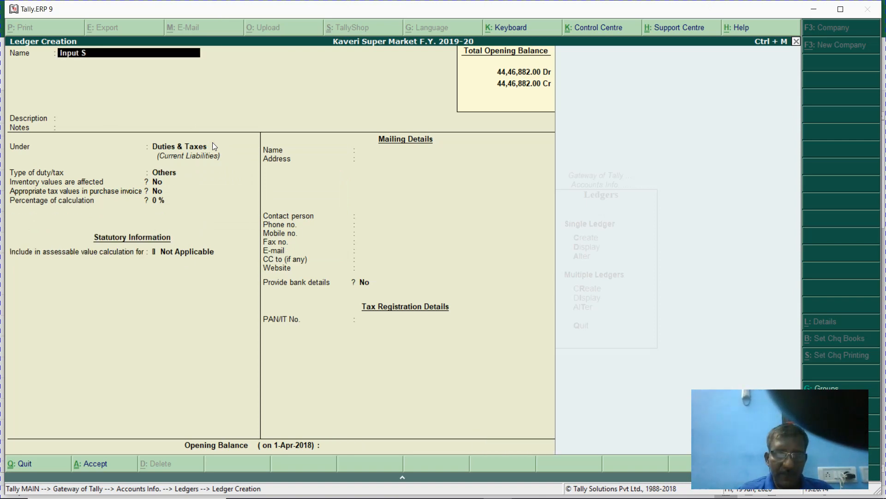
key(Return)
key(Return)
key(Return)
key(Return)
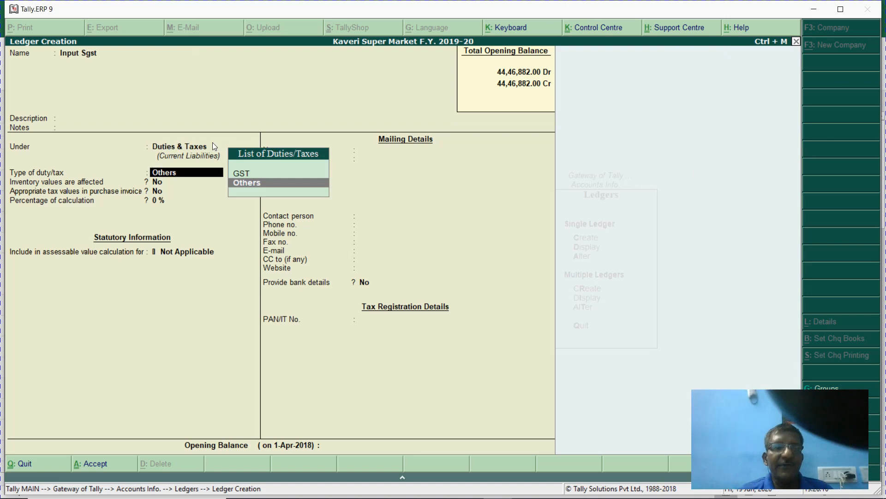
key(Up)
key(Return)
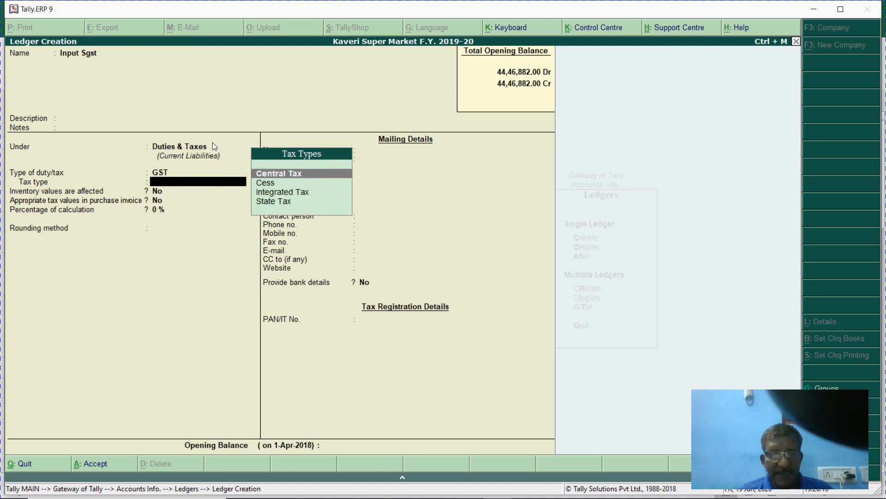
text(s)
key(Return)
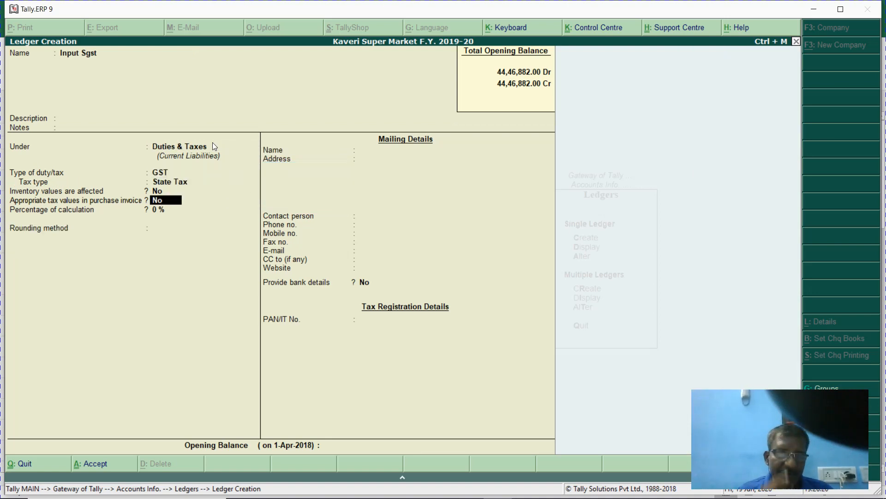
key(ctrl+a)
text(O)
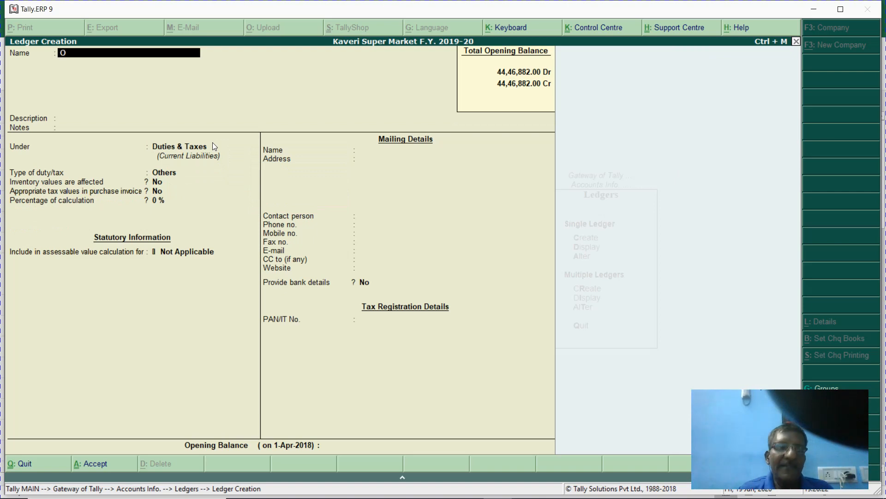
text(utput )
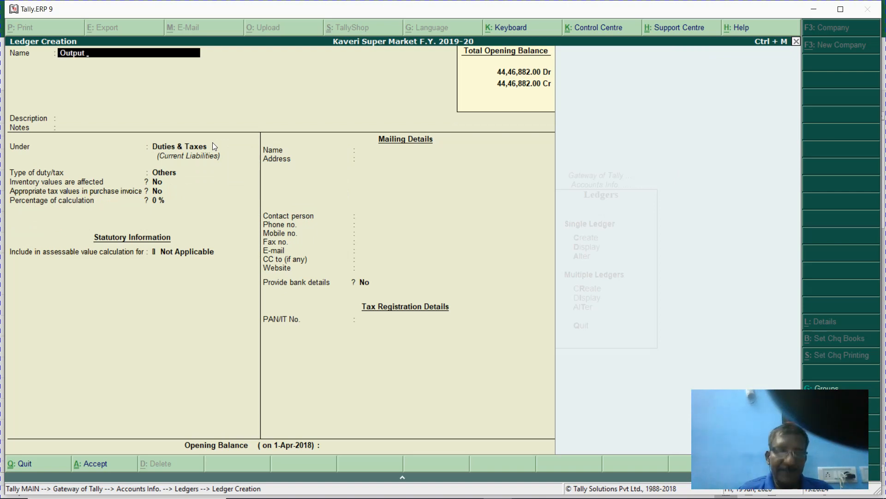
text(Cgst)
- Save the Output Cgst ledger under Duties & Taxes as GST Central Tax
key(Return)
key(Return)
key(Return)
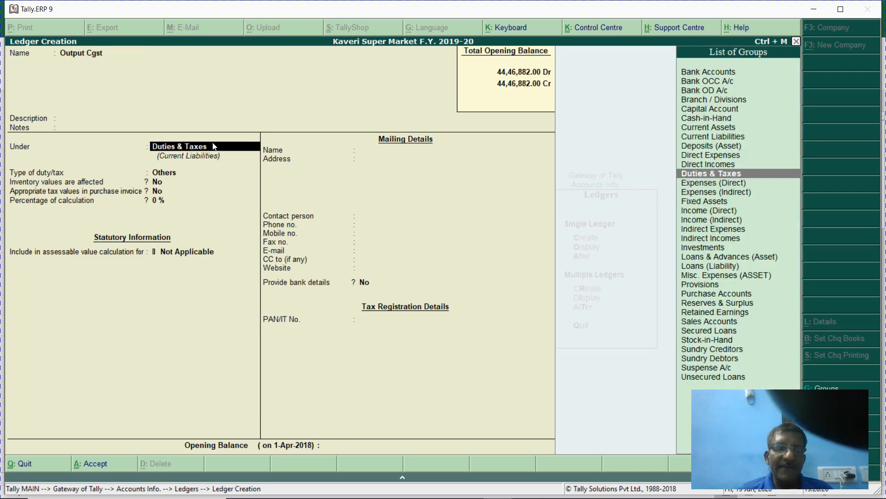
key(Return)
text(g)
key(Return)
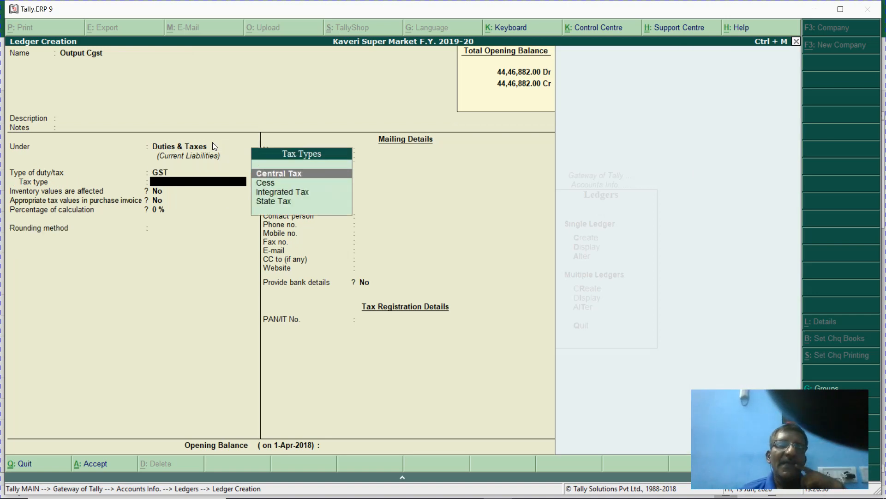
key(Return)
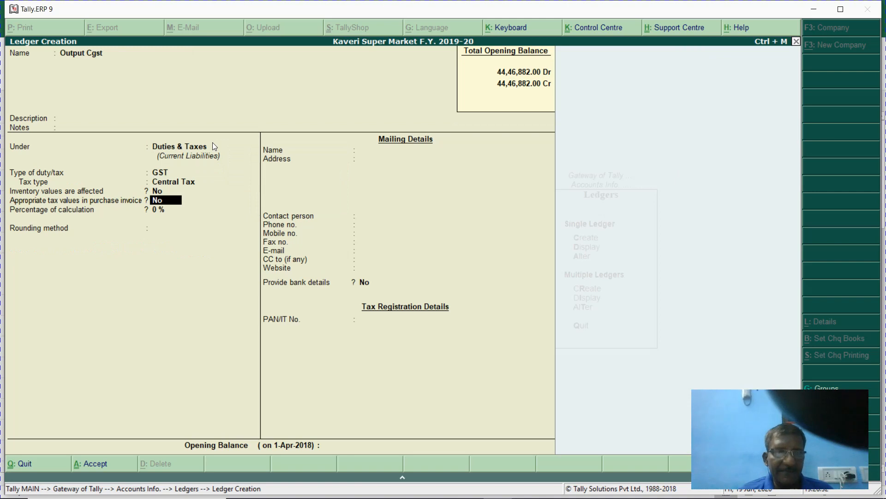
key(ctrl+a)
text(Oy)
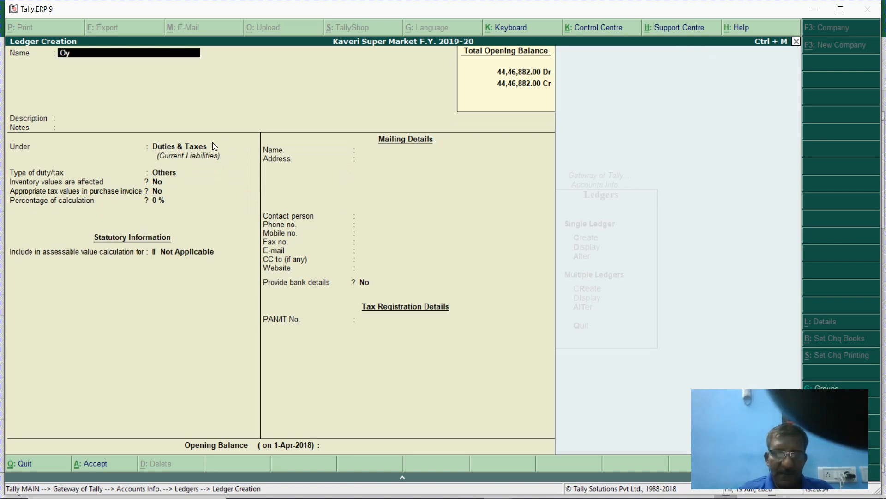
key(BackSpace)
key(BackSpace)
key(BackSpace)
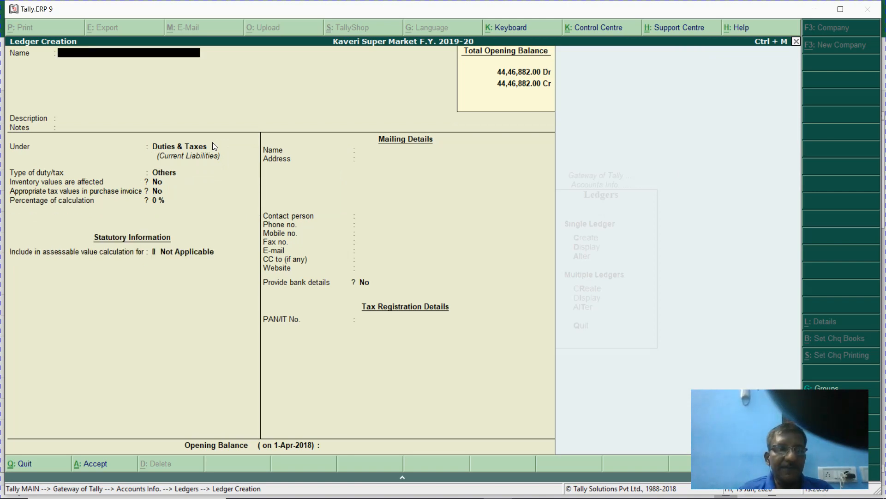
text(Output)
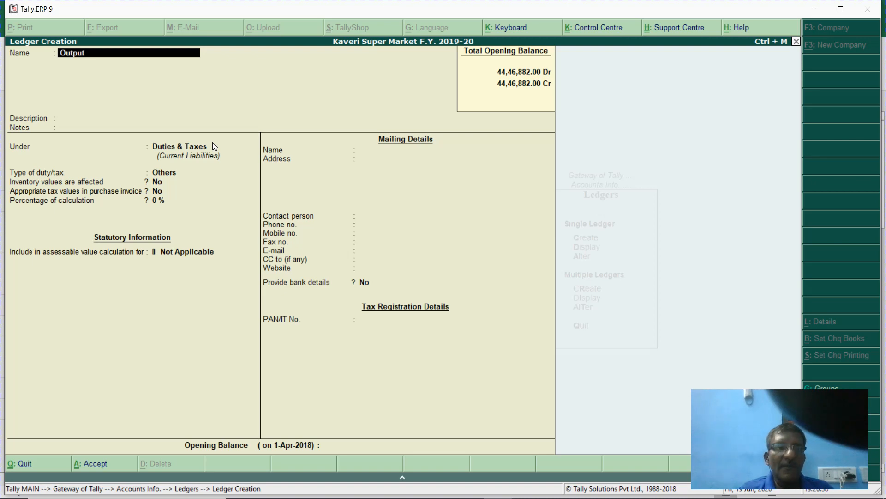
text( cgst)
key(Return)
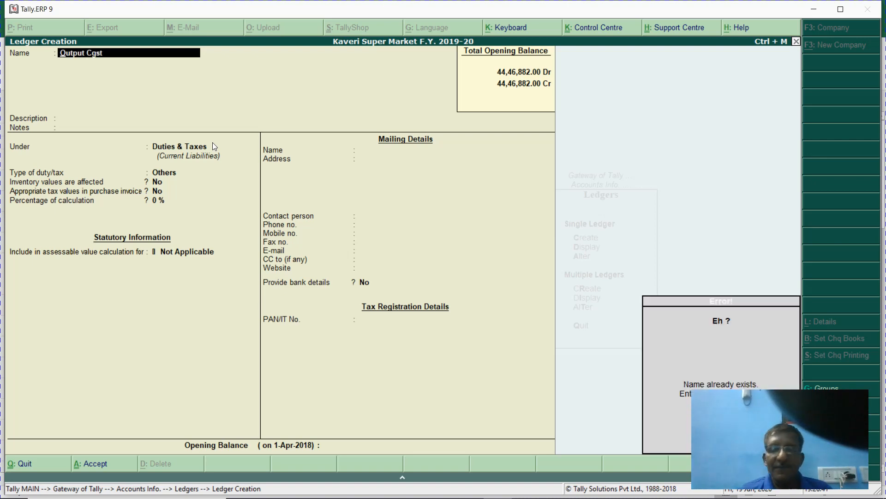
key(BackSpace)
- Create the Output Sgst ledger as GST State Tax and leave ledger creation
text(Out)
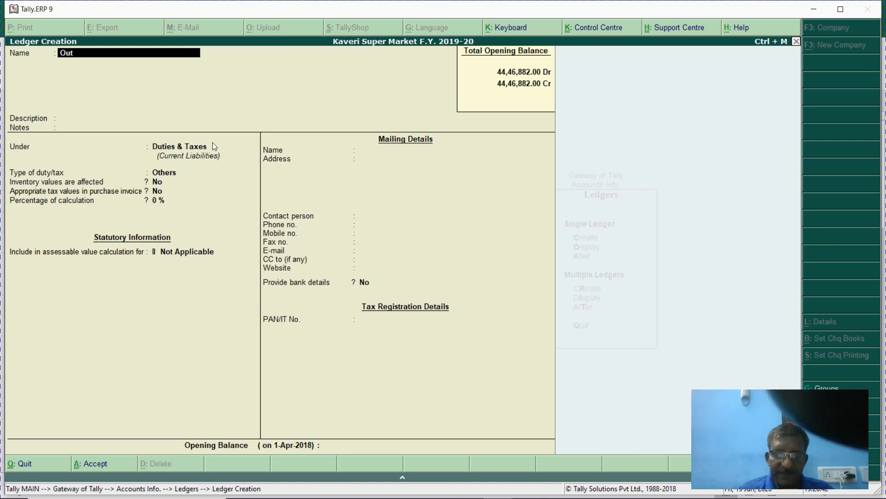
text(put Sgst)
key(Return)
key(Return)
key(Return)
key(Return)
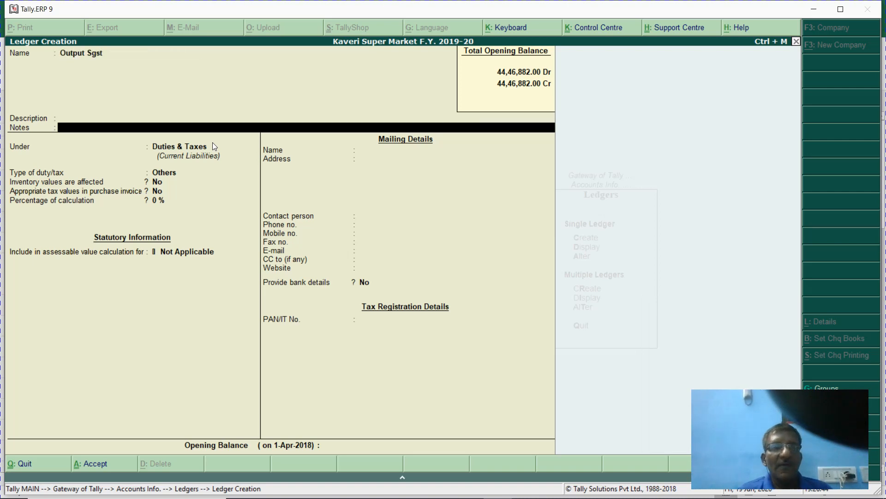
key(Up)
key(Return)
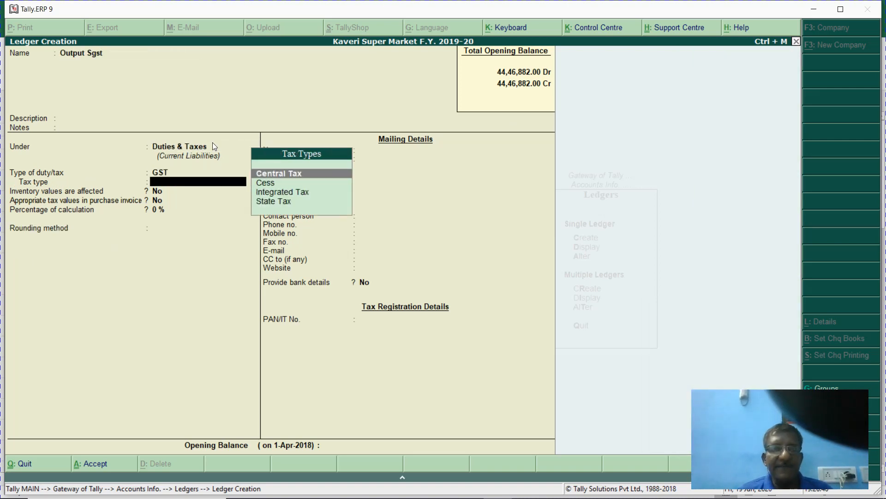
text(St)
key(Return)
key(Return)
key(Return)
key(Return)
key(Return)
key(Return)
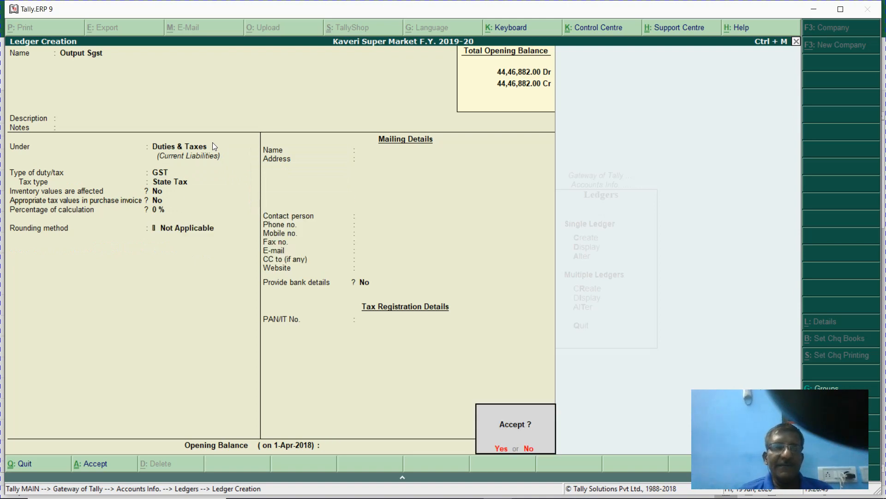
key(Return)
key(Escape)
key(Return)
- Re-accept the Round Off ledger with group Indirect Expenses and assessable value Not Applicable
text(a)
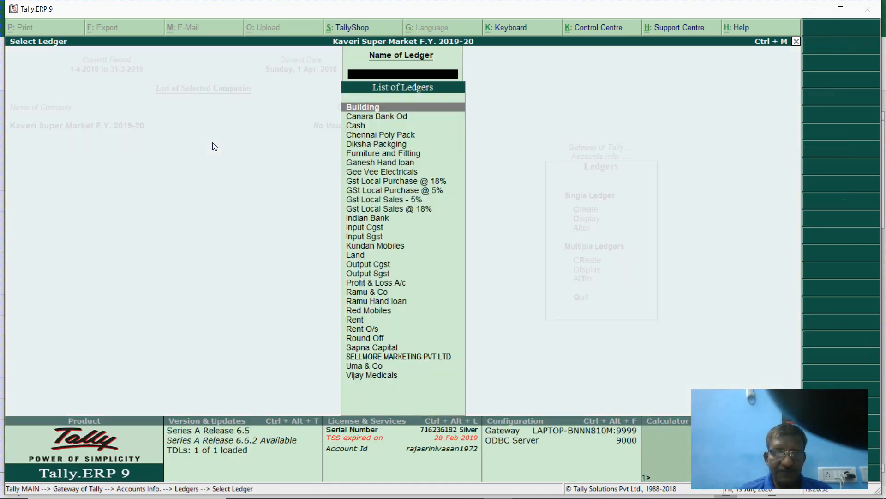
text(La)
key(BackSpace)
key(BackSpace)
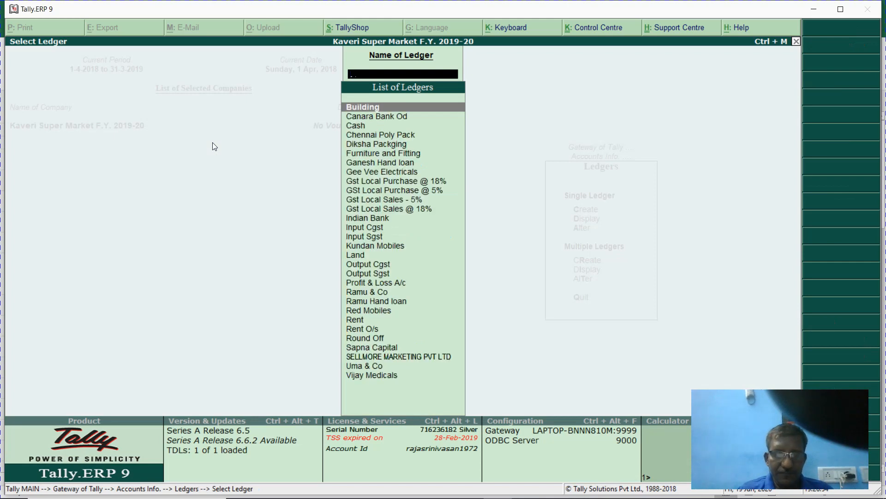
text(Rou)
key(Return)
key(Return)
key(Return)
key(Return)
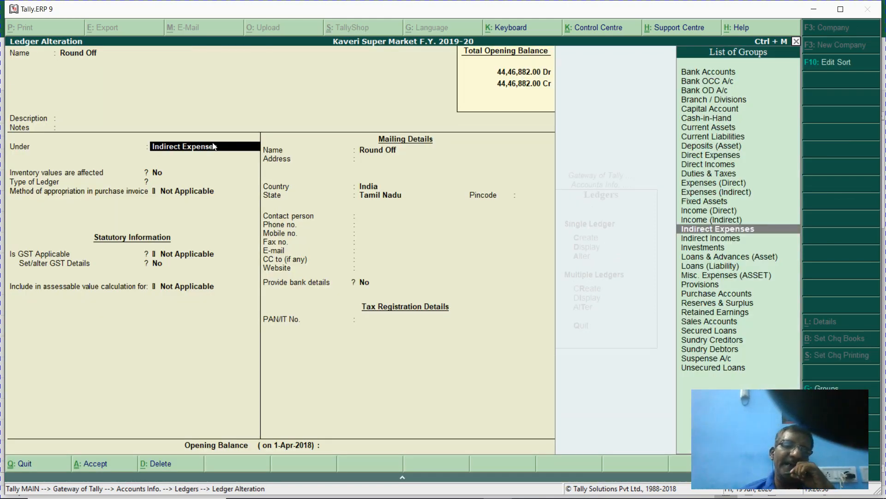
key(Return)
key(Return)
key(Return)
key(Return)
key(Return)
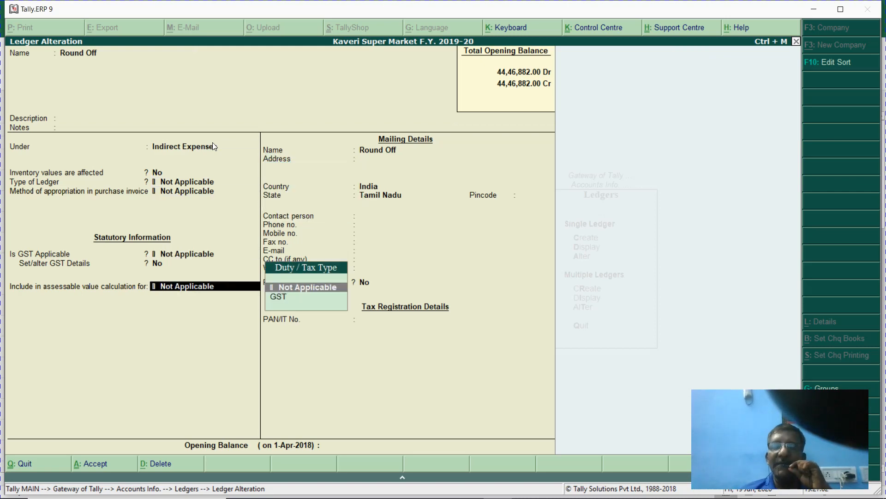
key(Return)
key(Return)
key(Return)
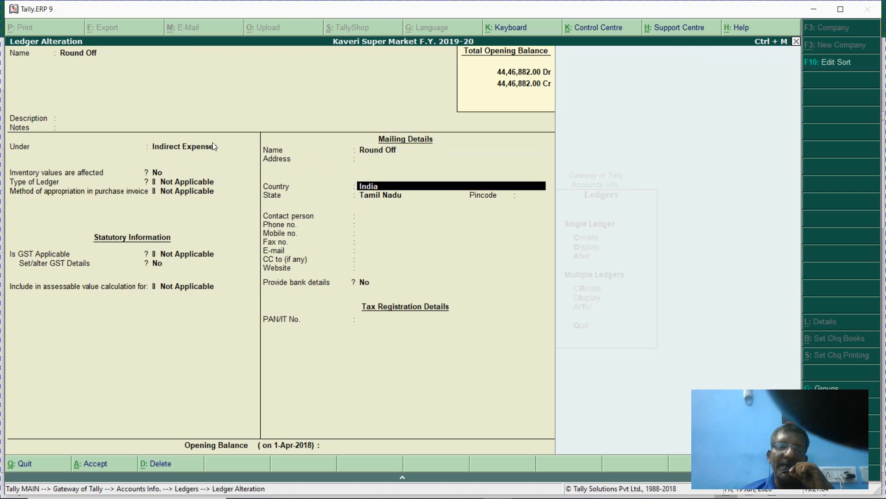
key(Return)
key(Return)
key(Return)
key(Return)
key(Return)
key(Return)
key(Return)
key(Return)
key(Return)
key(Return)
key(Return)
key(Return)
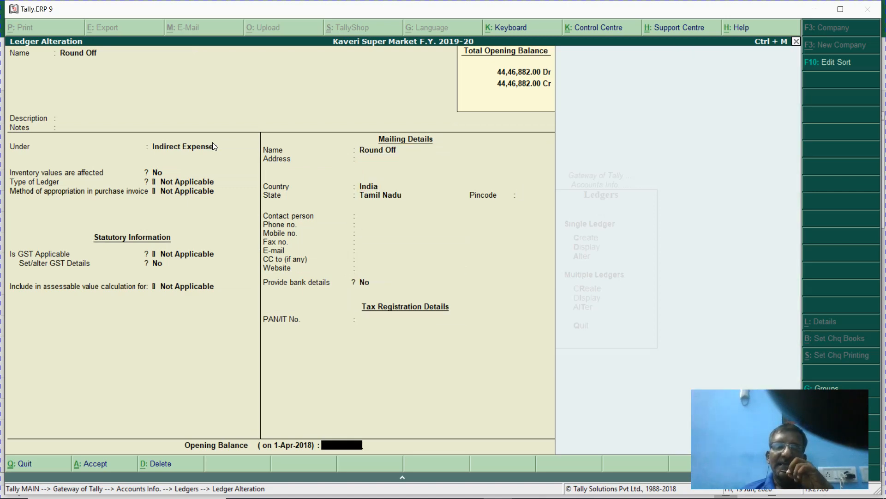
key(Return)
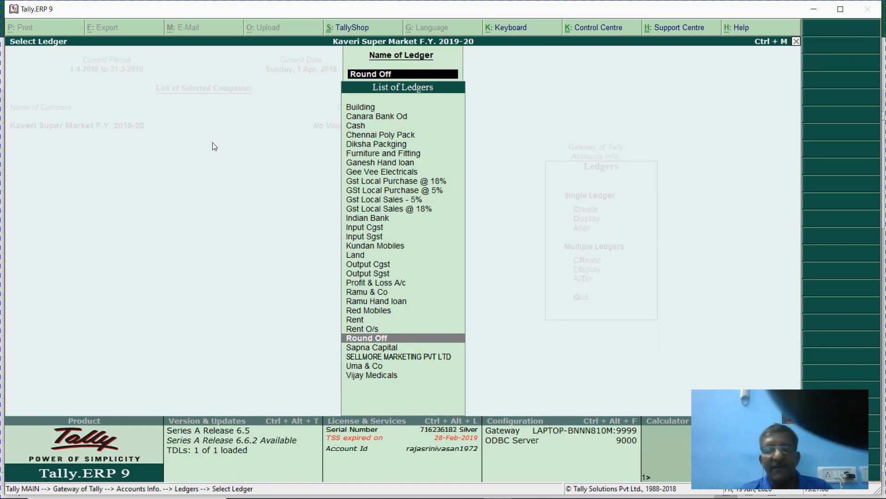
key(Escape)
key(Escape)
key(Escape)
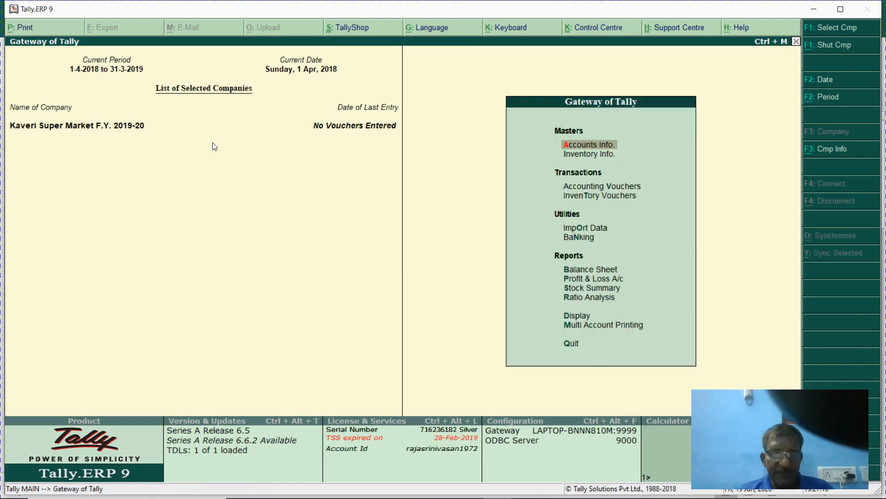
key(alt+Tab)
- Enter 'Create purchase invoices' in K10 and 'Create sales invoice' in K11
click(8, 164)
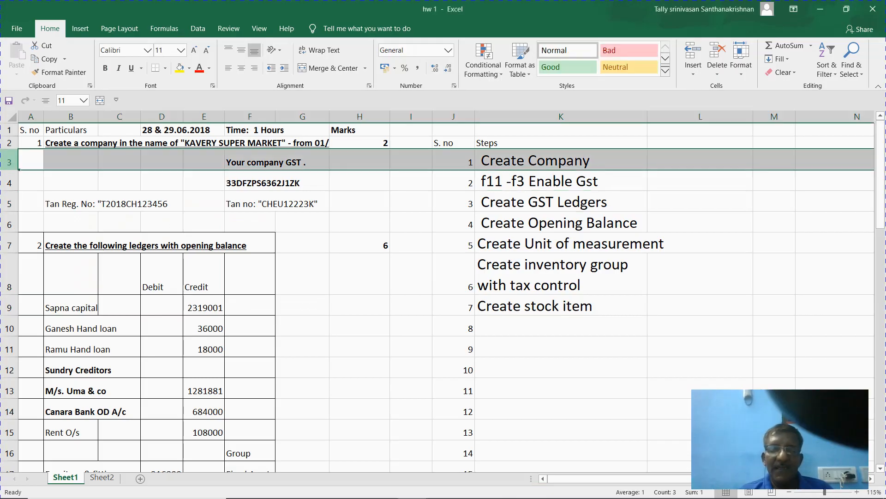
click(488, 319)
text(C)
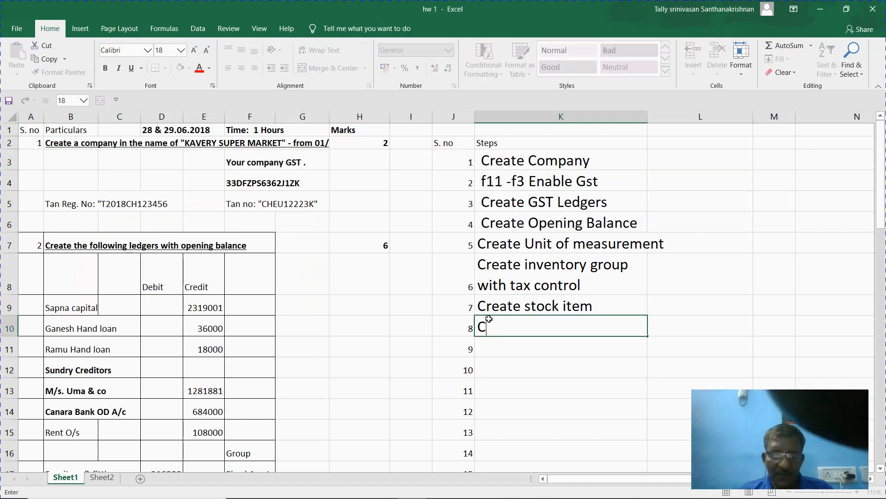
text(reate pu)
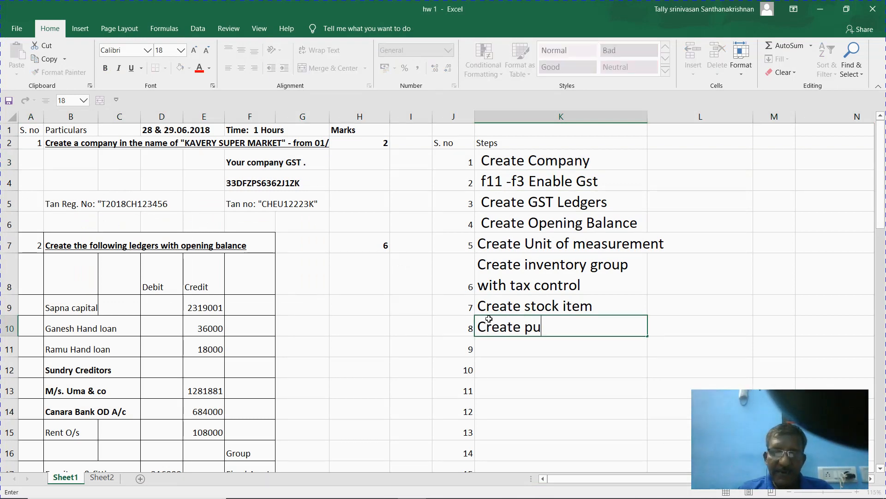
text(rchase invoices)
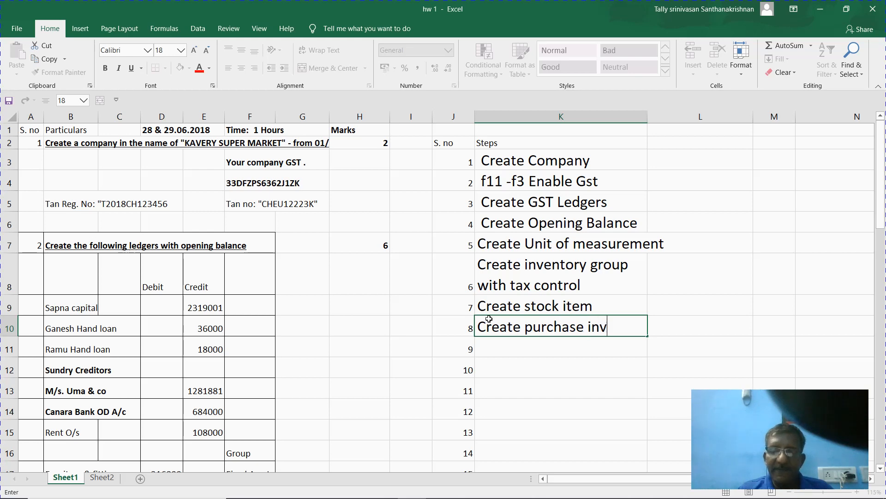
key(Return)
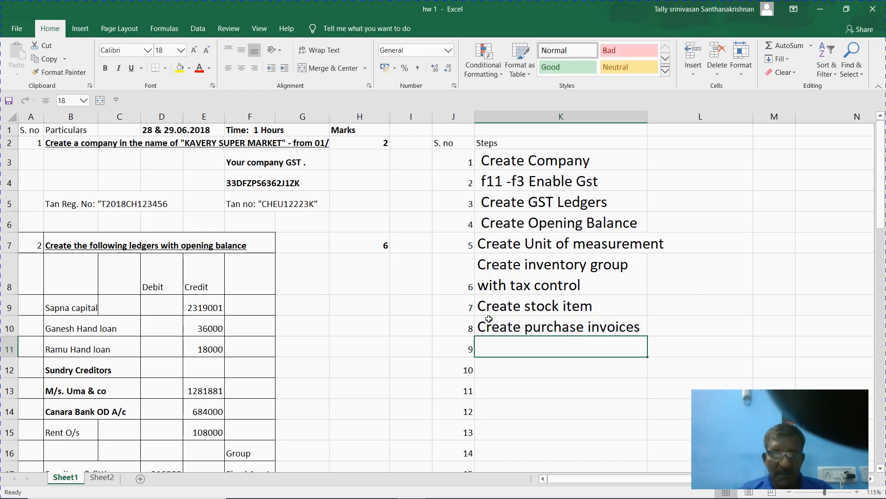
text(C)
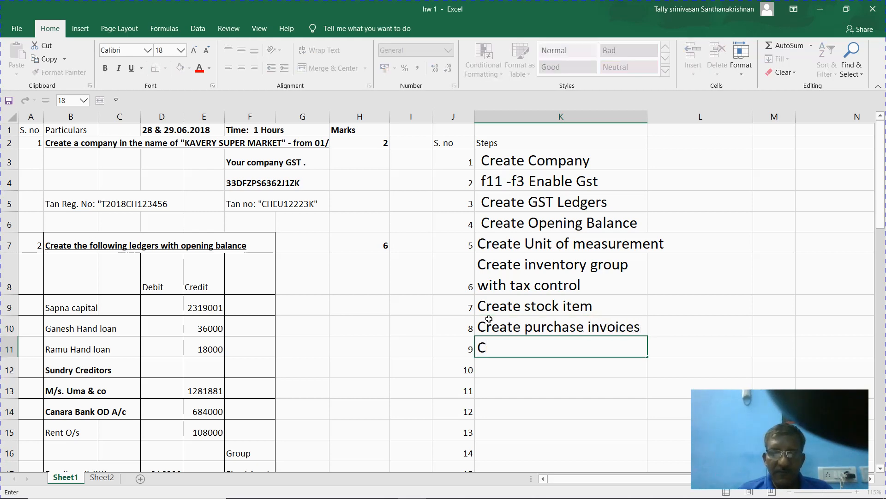
key(BackSpace)
text(Cre)
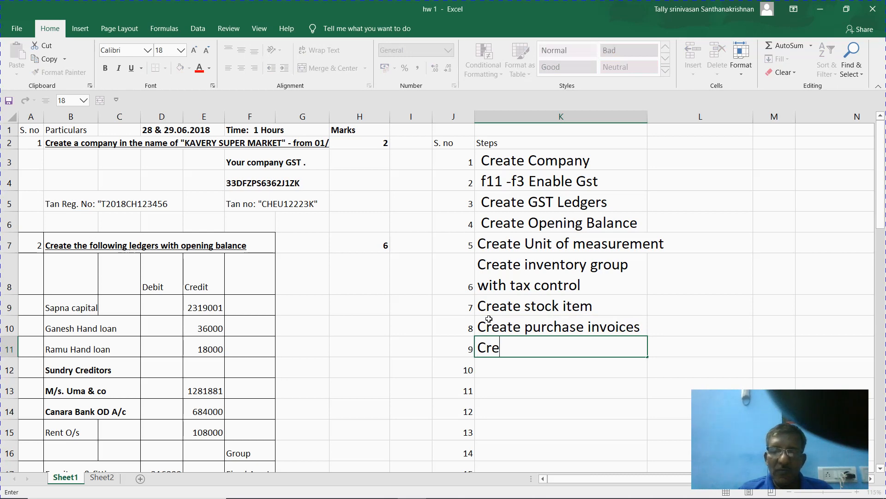
text(ate sales invoice)
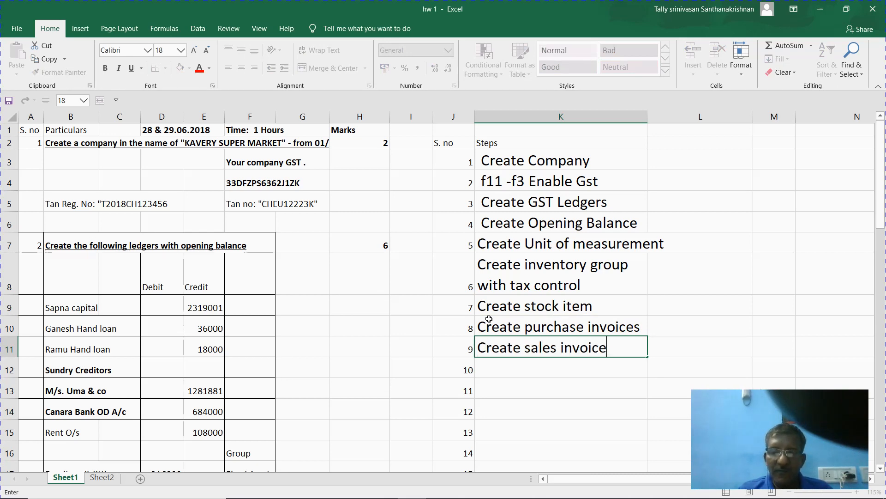
key(Return)
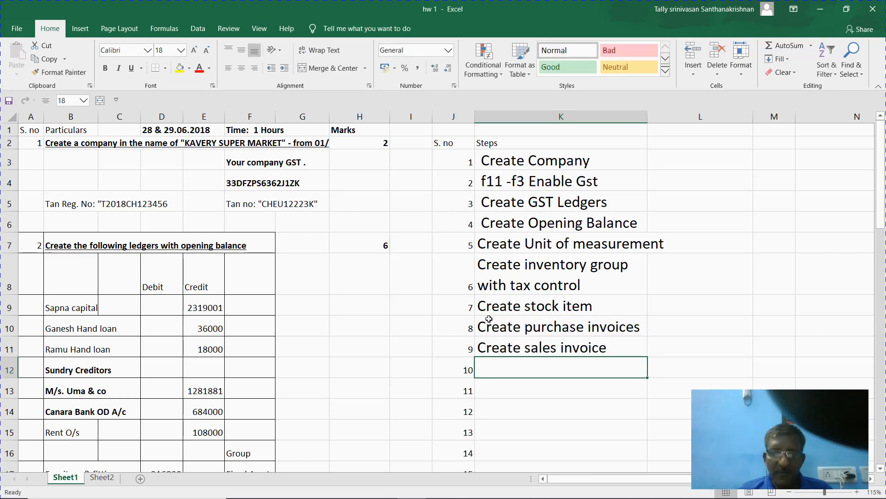
- Enter 'Find dog report - gst' in K12 as step 10
text(Find GO)
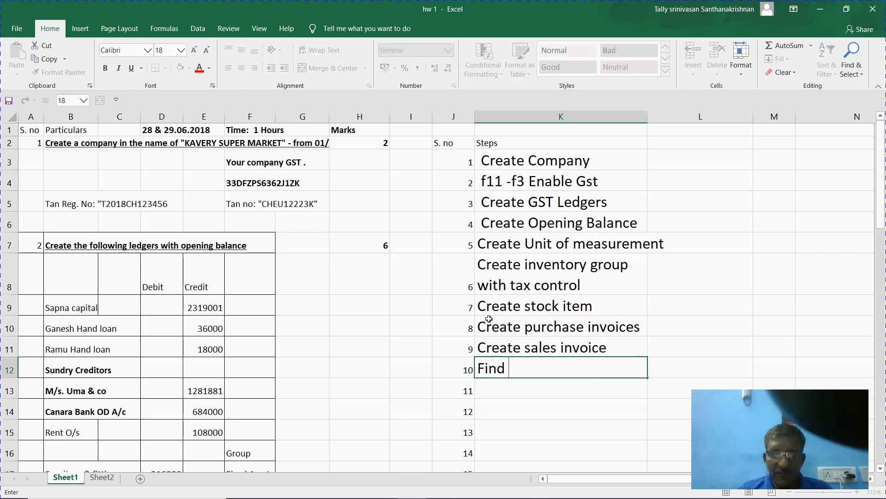
key(BackSpace)
key(BackSpace)
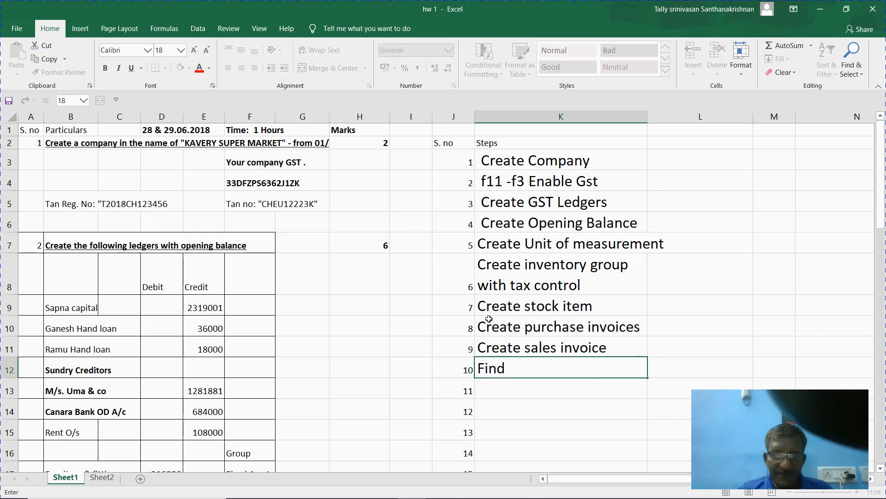
text(g)
key(BackSpace)
text(dog )
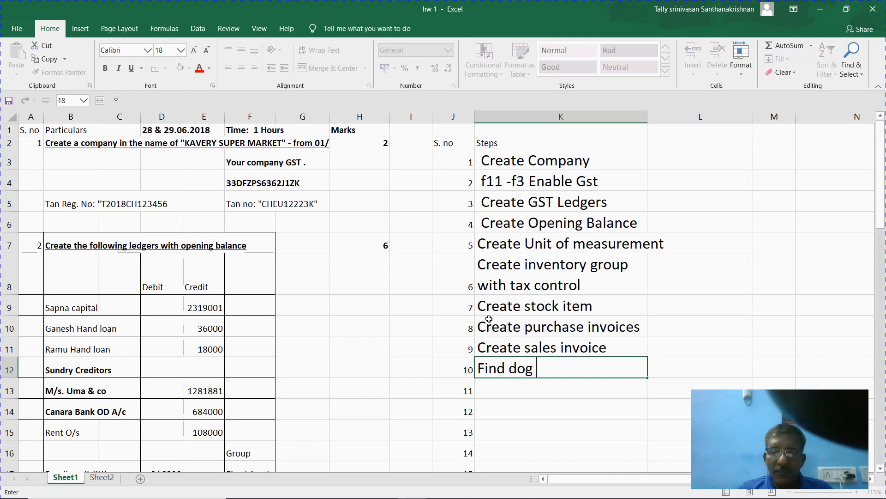
text(report)
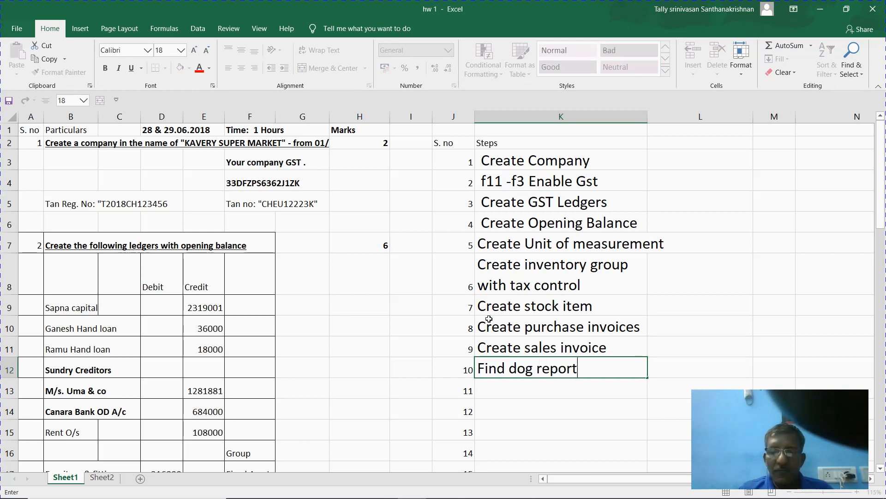
text( - gst)
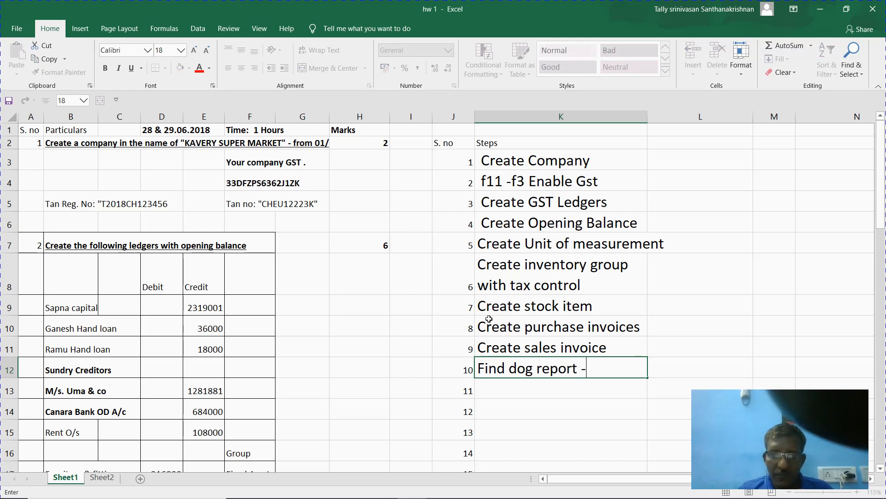
key(Return)
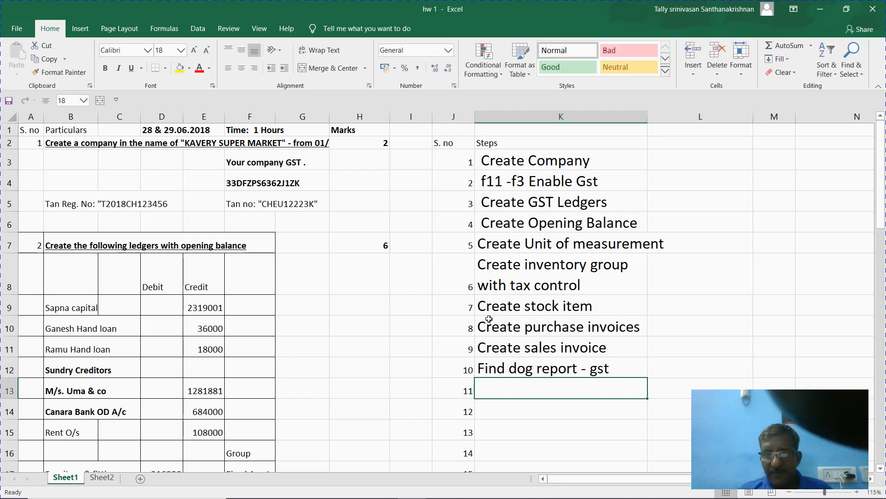
key(Up)
key(Up)
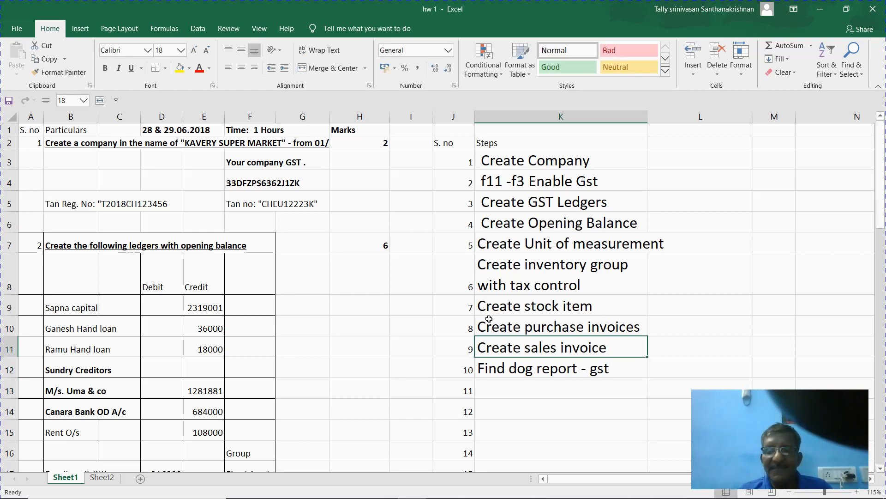
key(Down)
key(Down)
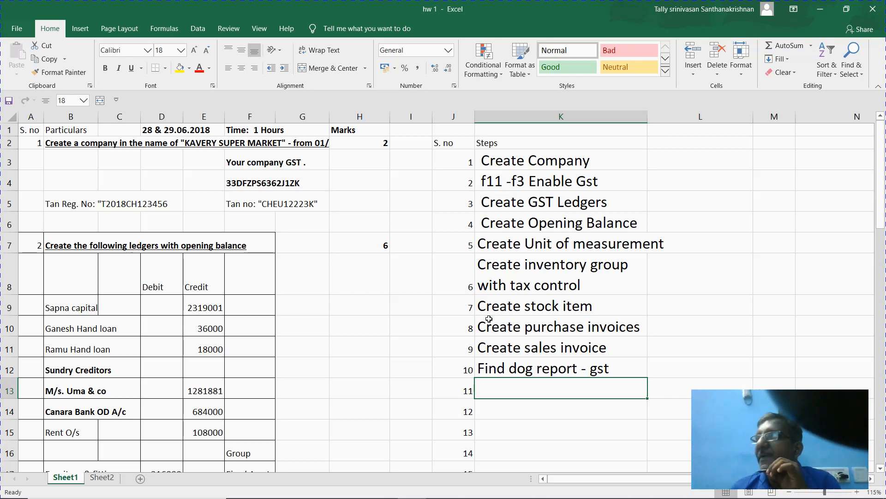
key(alt+Tab)
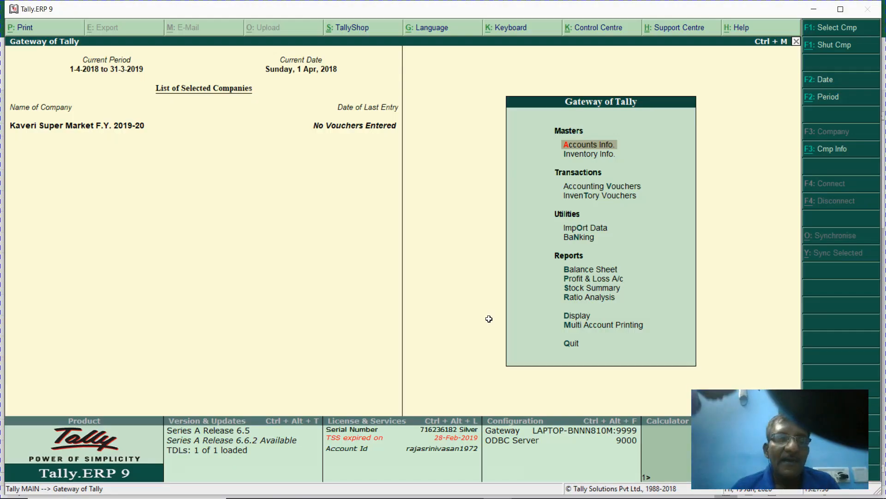
- Open accounting voucher creation and switch the voucher type to Purchase
key(v)
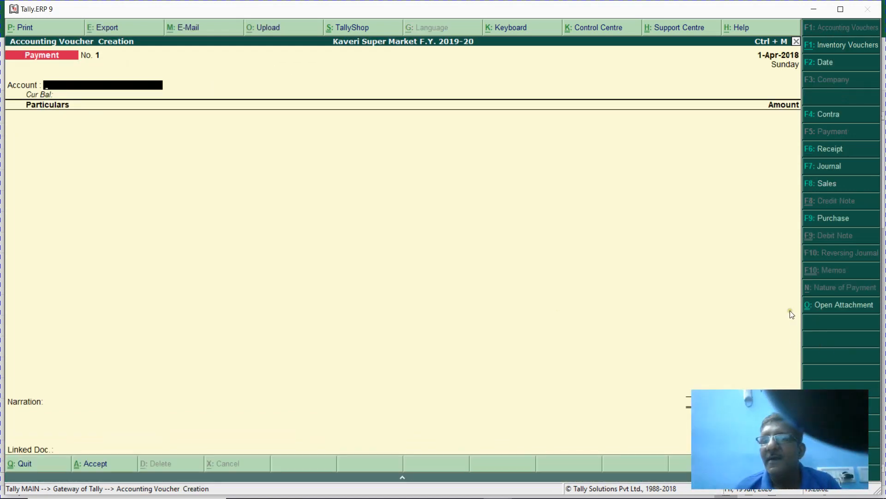
click(832, 225)
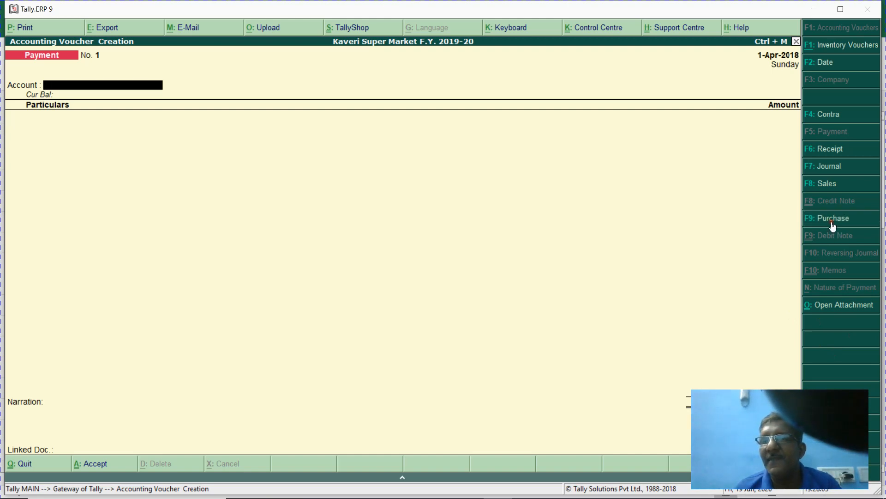
key(alt+Tab)
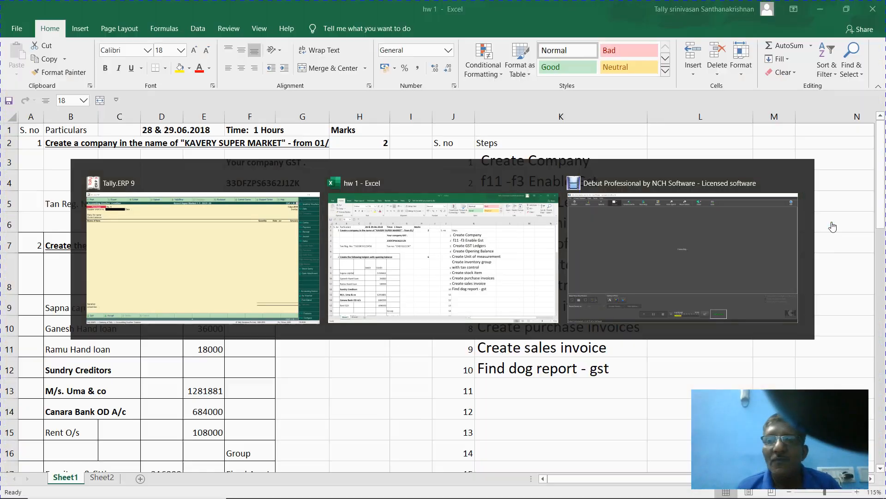
- Scroll the Excel sheet to the Sellmore Marketing invoice table, check the party name, then return to Tally
key(Down)
key(Down)
key(Left)
key(Left)
key(Left)
key(Left)
key(Left)
key(Left)
key(Left)
key(Left)
key(Left)
key(Left)
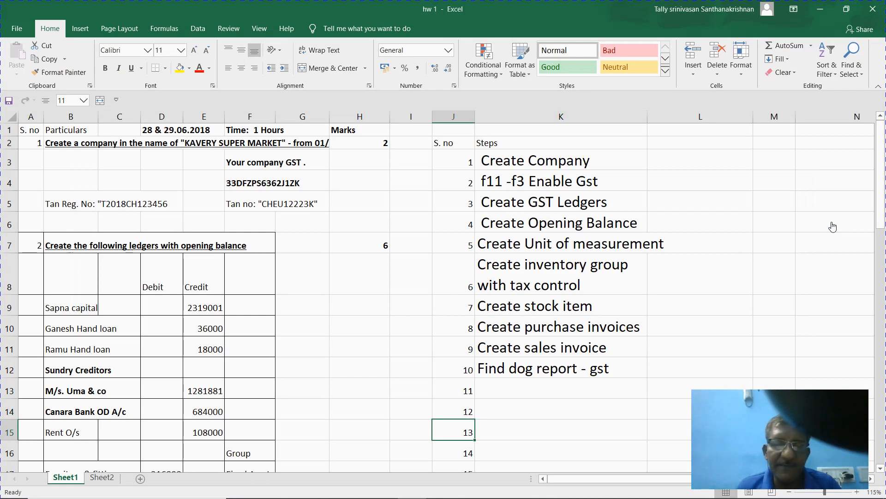
key(Down)
key(Down)
key(Down)
key(Down)
key(Down)
key(Down)
key(Down)
key(Down)
key(Down)
key(Down)
key(Down)
key(Down)
key(Down)
key(Down)
key(Down)
key(Down)
key(Down)
key(Down)
key(Down)
key(Down)
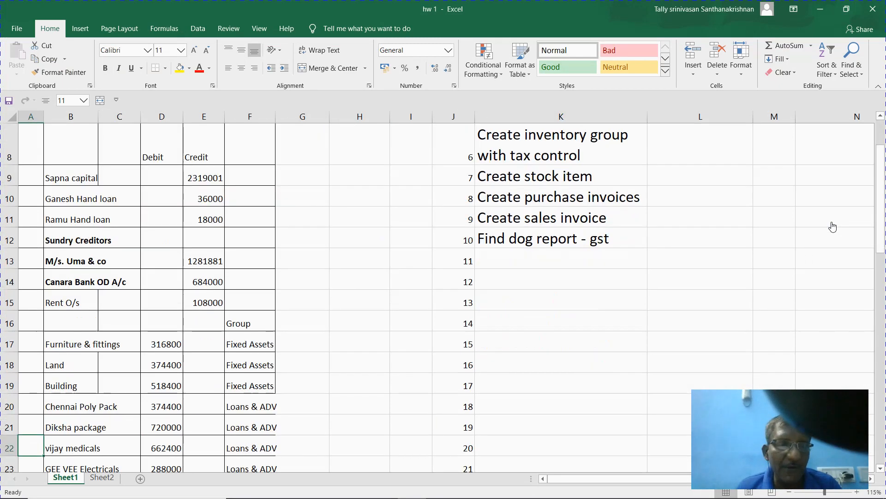
key(Down)
key(Down)
key(Down)
key(Down)
key(Down)
key(Down)
key(Down)
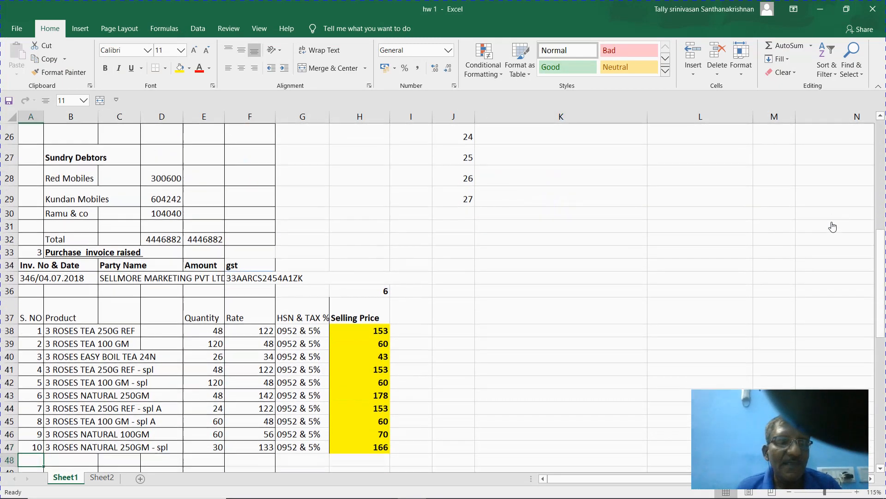
click(137, 257)
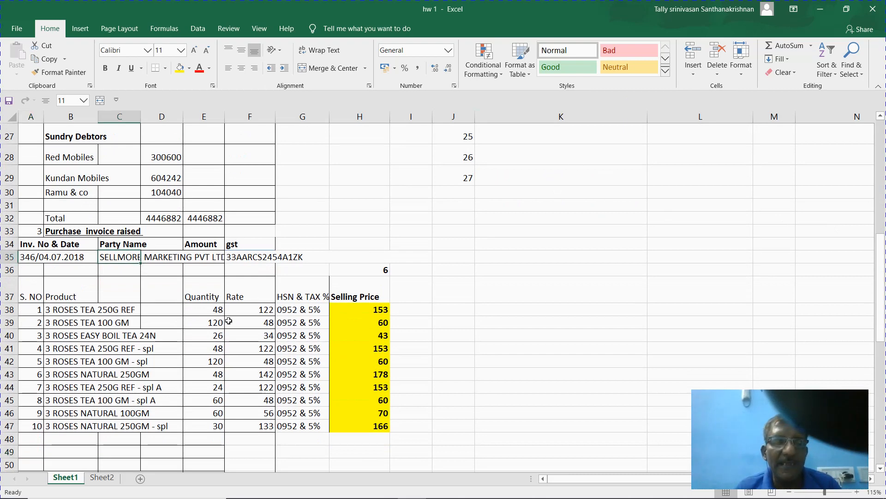
key(alt+Tab)
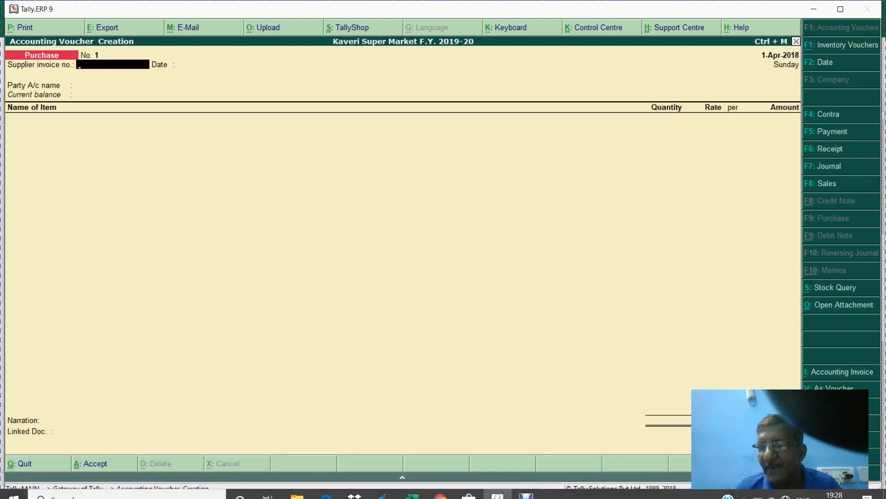
- Set 'Use common ledger account for item allocation' to Yes in the purchase voucher configuration
key(F12)
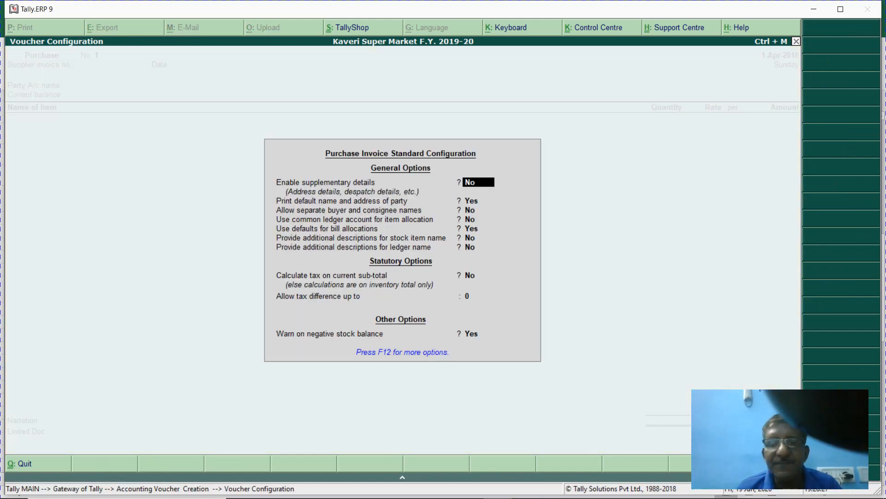
key(Return)
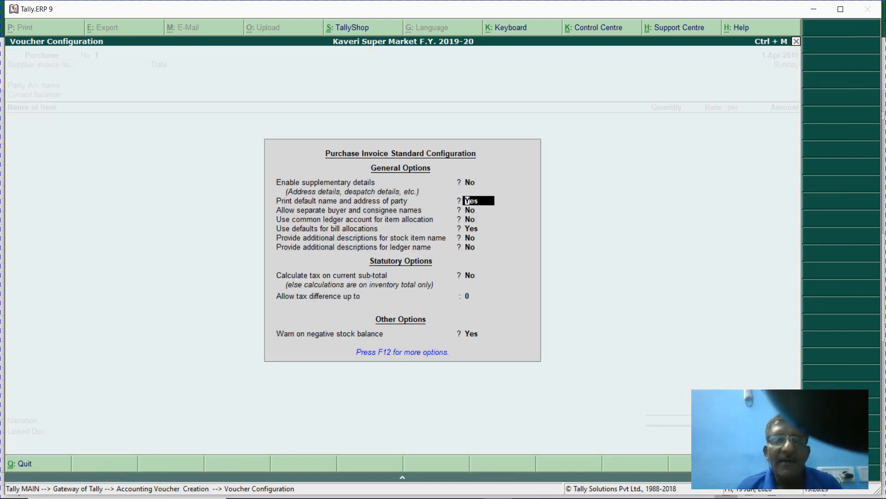
key(Return)
key(Return)
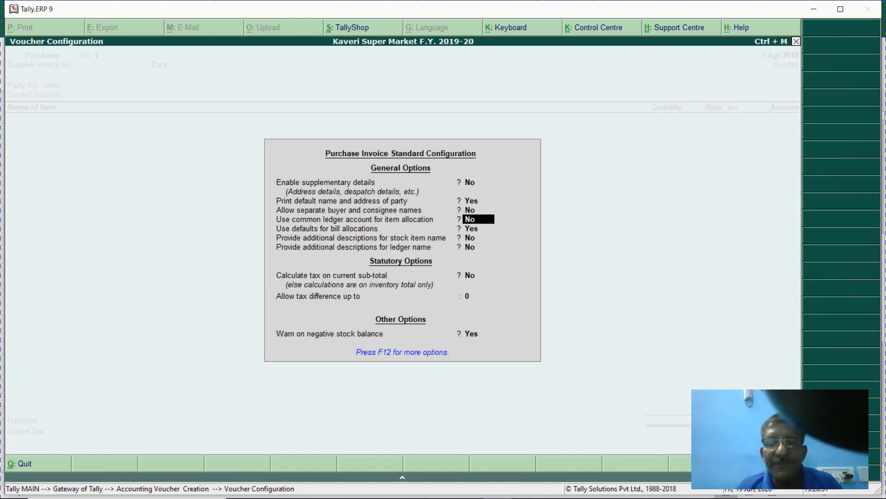
text(y)
key(Return)
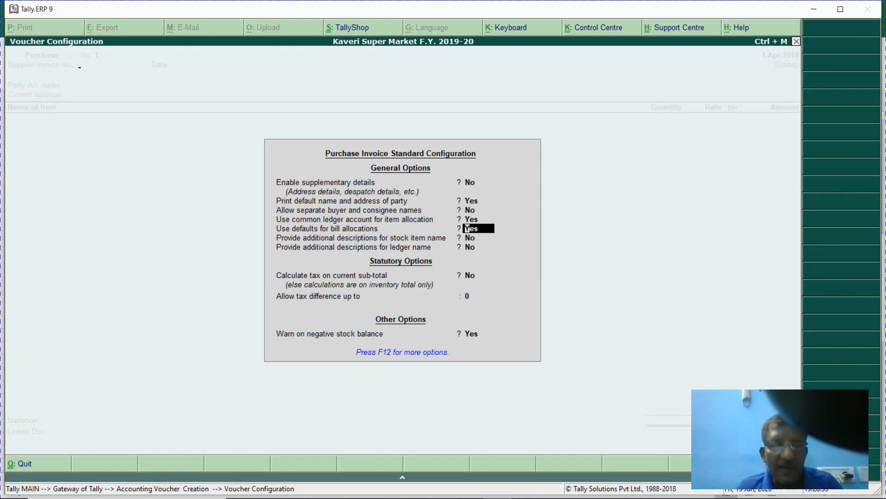
key(ctrl+a)
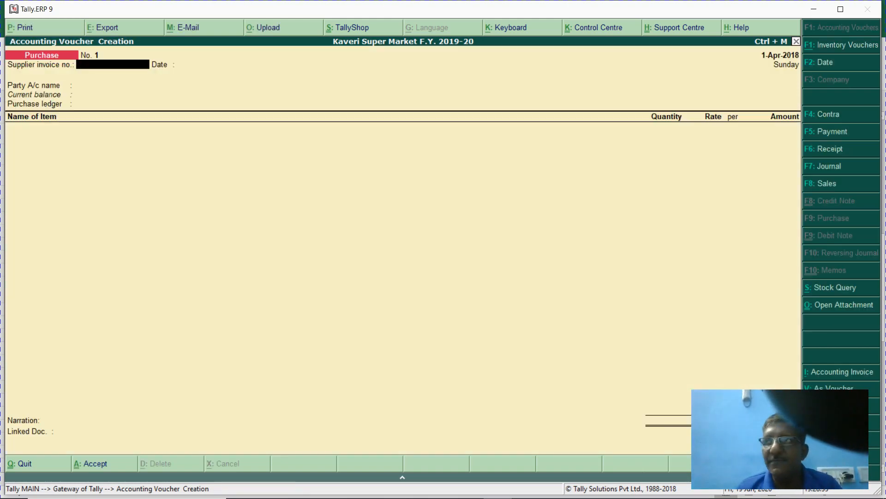
- Recheck the common ledger account setting in the voucher configuration and accept it again
key(alt+Tab)
key(alt+Tab)
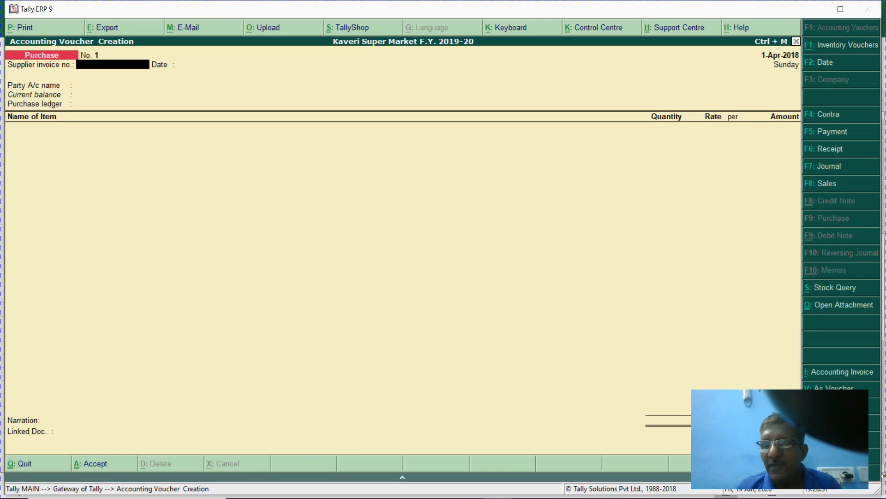
key(F12)
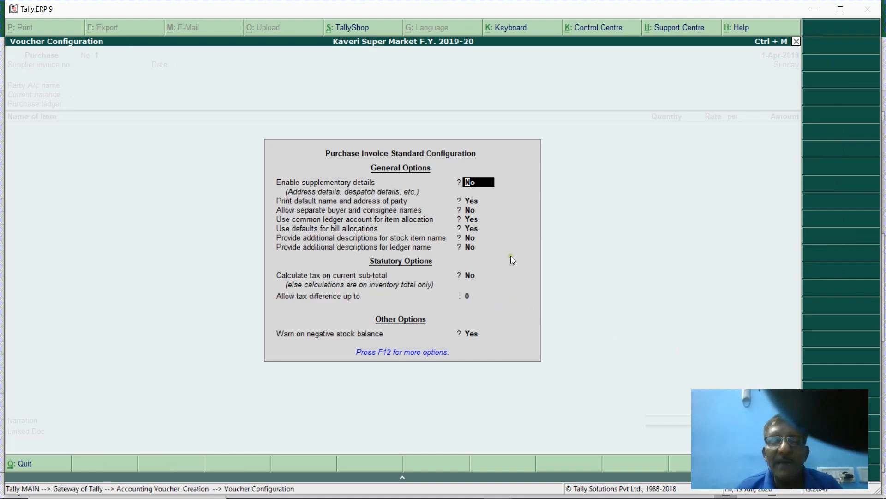
click(480, 219)
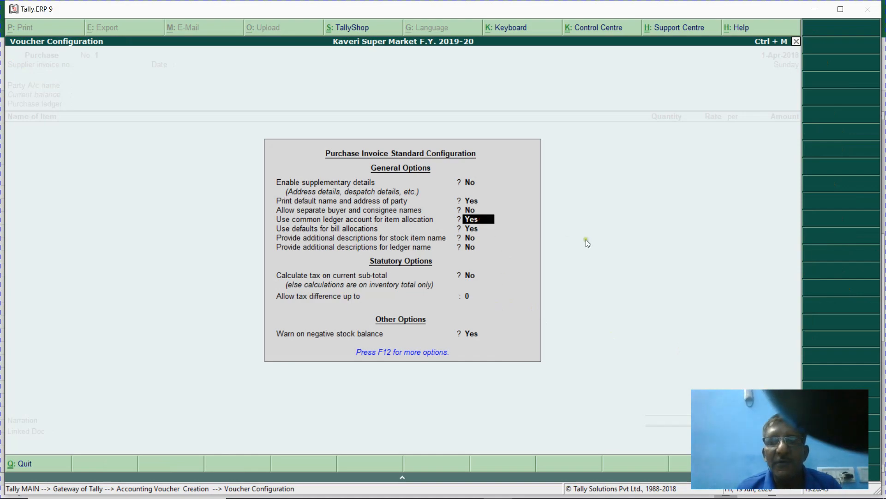
key(Return)
key(ctrl+a)
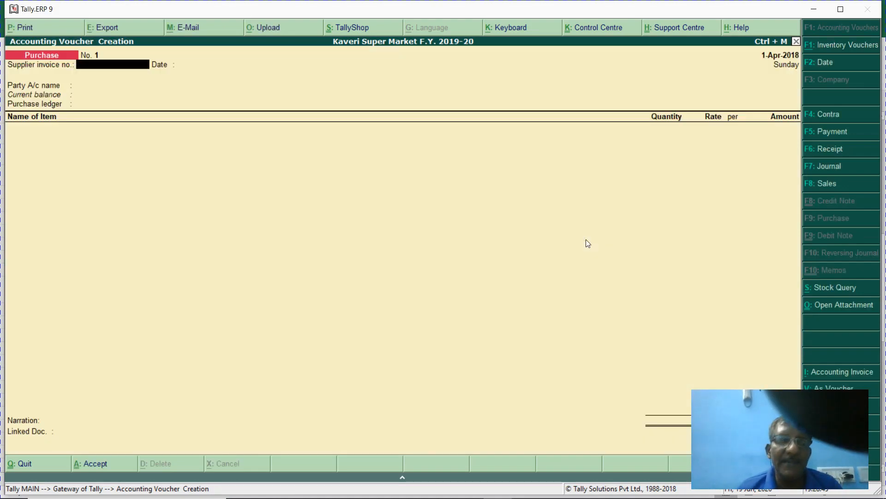
key(alt+Tab)
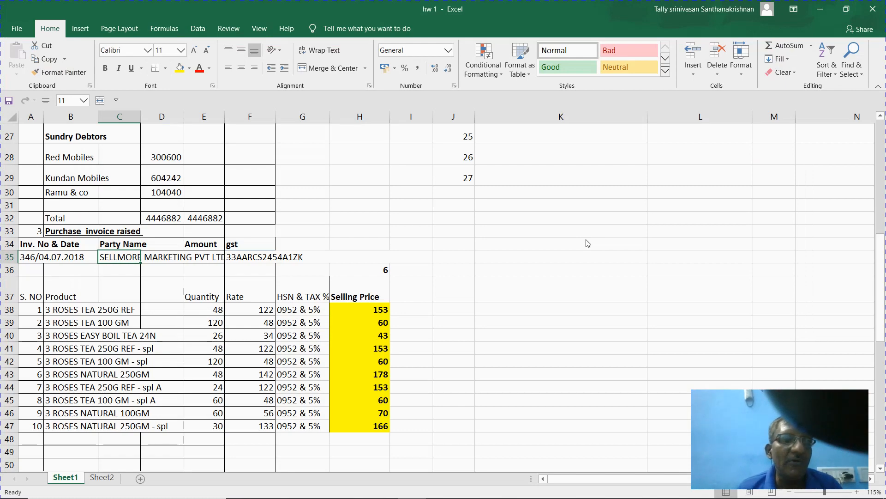
- Change the purchase voucher date to 4-Jul-2018
key(alt+Tab)
key(alt+Tab)
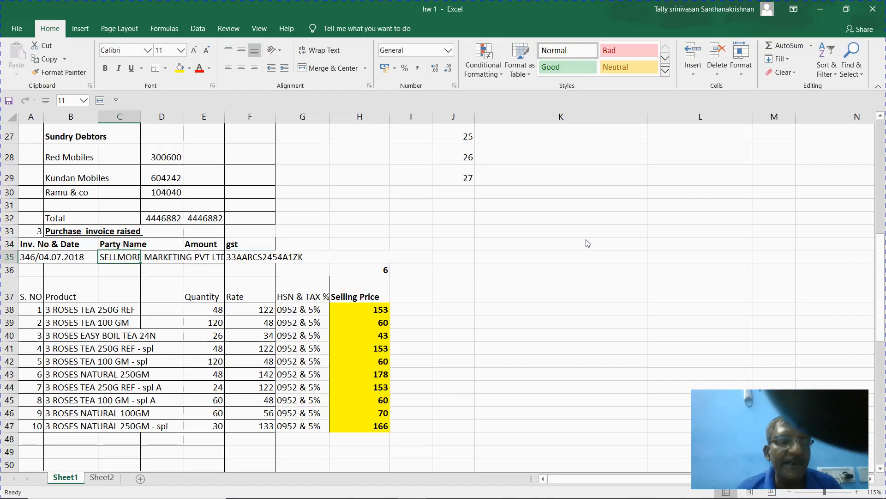
key(alt+Tab)
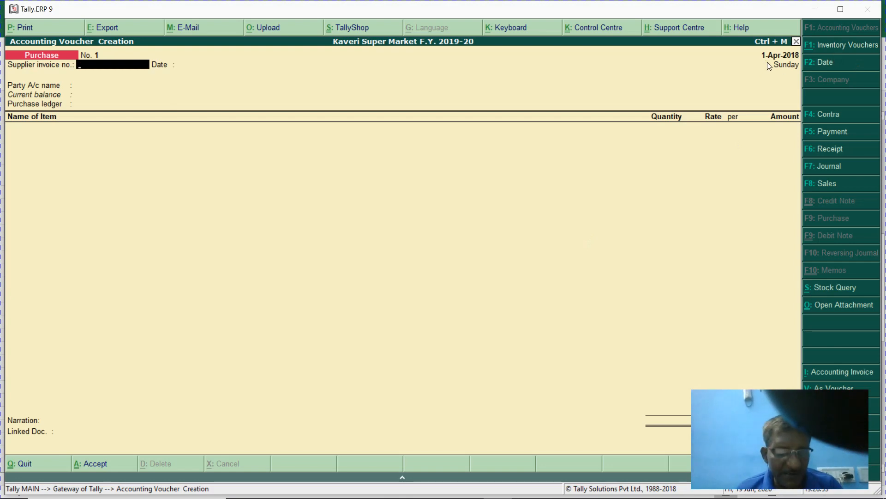
key(F2)
text(437)
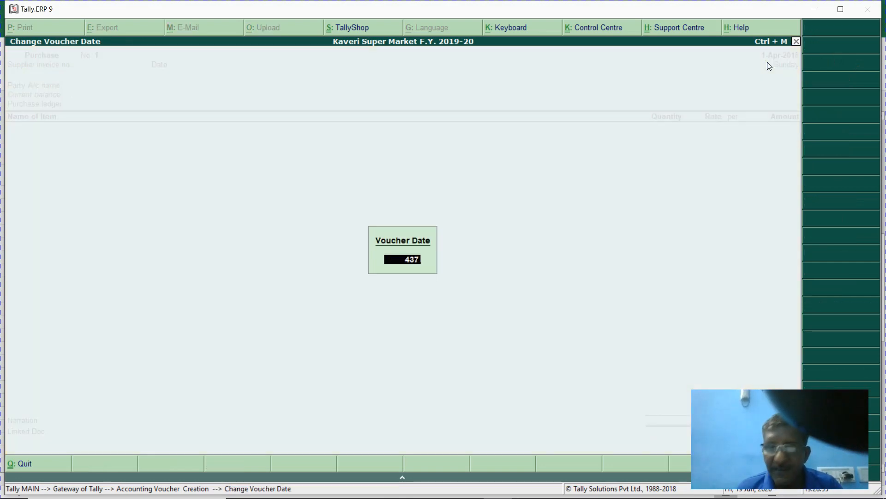
key(BackSpace)
key(BackSpace)
key(BackSpace)
text(4.07.2)
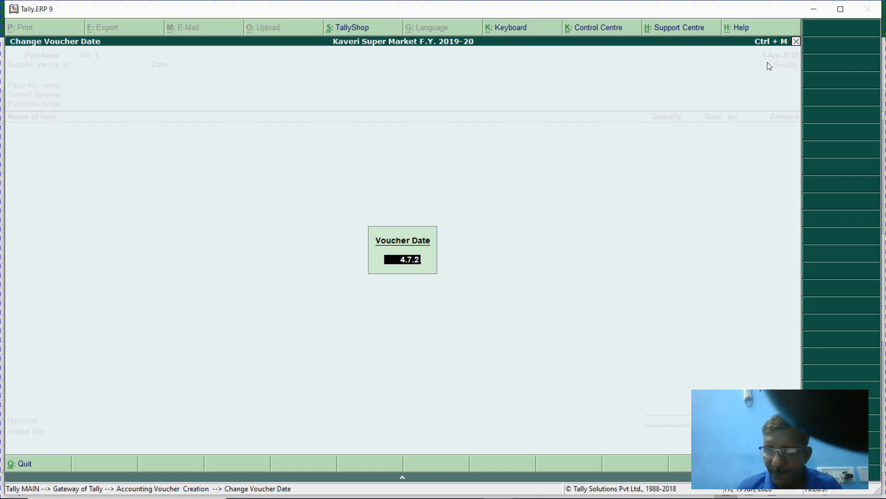
text(018)
key(Return)
- Enter the supplier's invoice number from the Excel sheet and accept the invoice date
key(alt+Tab)
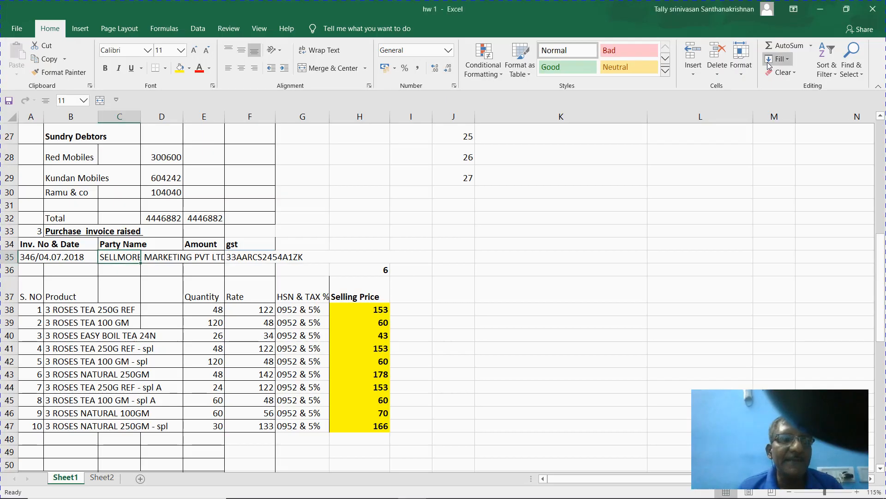
key(alt+Tab)
text(346)
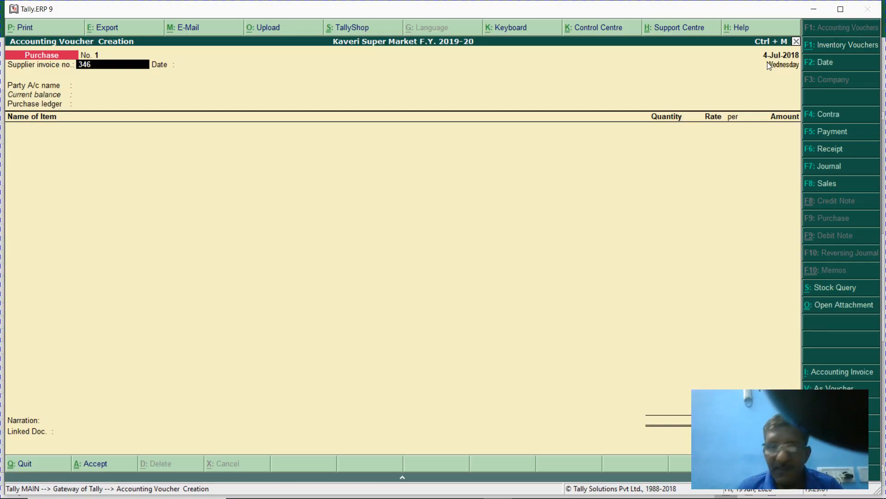
key(Return)
key(Return)
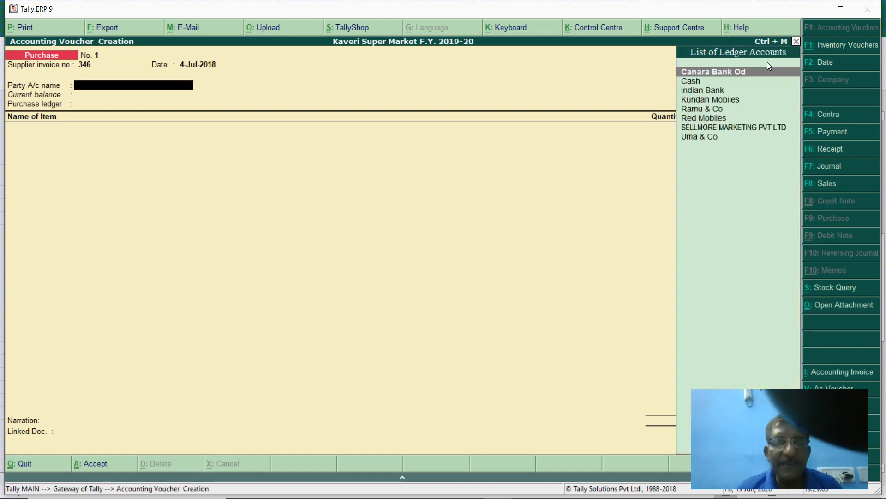
- Choose SELLMORE MARKETING PVT LTD as party, review its ledger, then move to GSt Local Purchase @ 5%
key(Down)
key(Down)
key(Down)
key(Down)
key(Down)
key(Down)
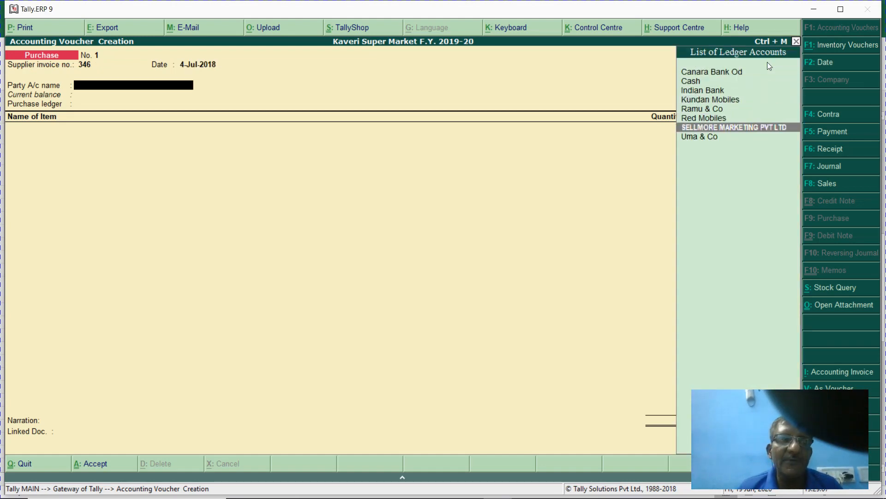
key(Return)
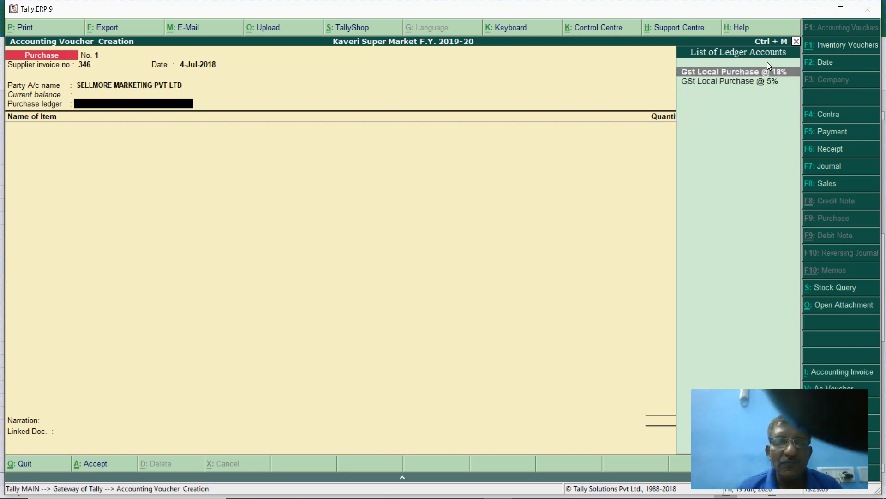
key(BackSpace)
key(ctrl+Return)
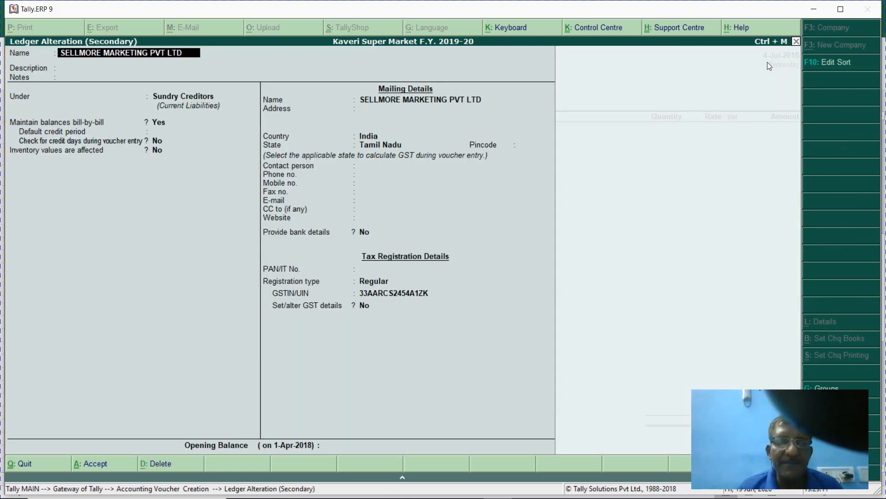
key(Return)
key(Return)
key(Return)
key(Return)
key(Return)
key(Return)
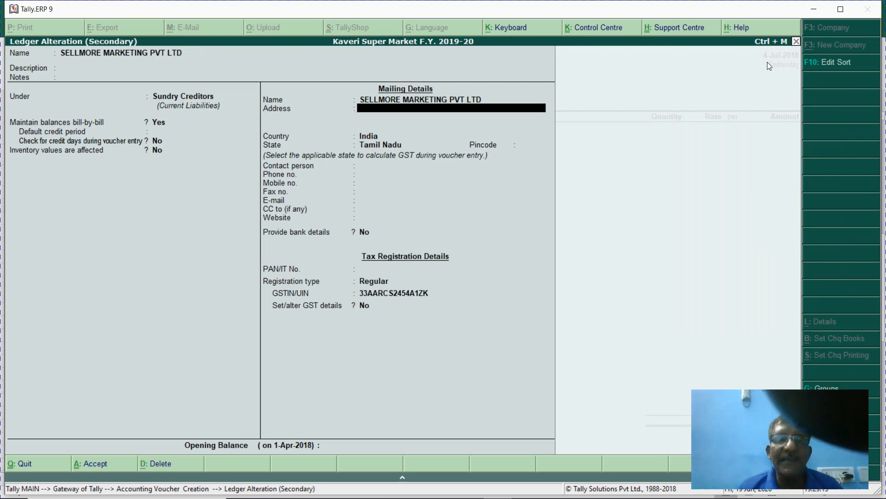
key(Return)
key(Return)
key(Return)
key(Return)
key(Return)
key(Return)
key(Return)
key(Return)
key(Return)
key(Return)
key(Return)
key(Return)
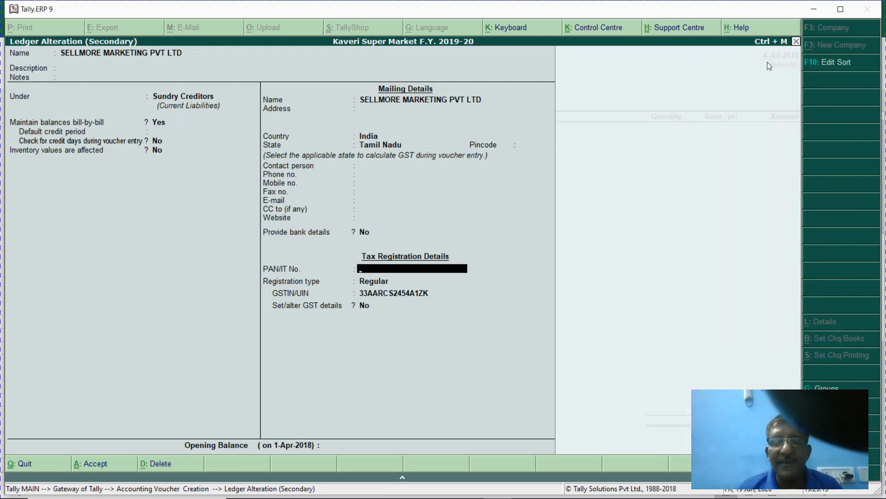
key(Return)
key(Return)
key(Return)
key(Return)
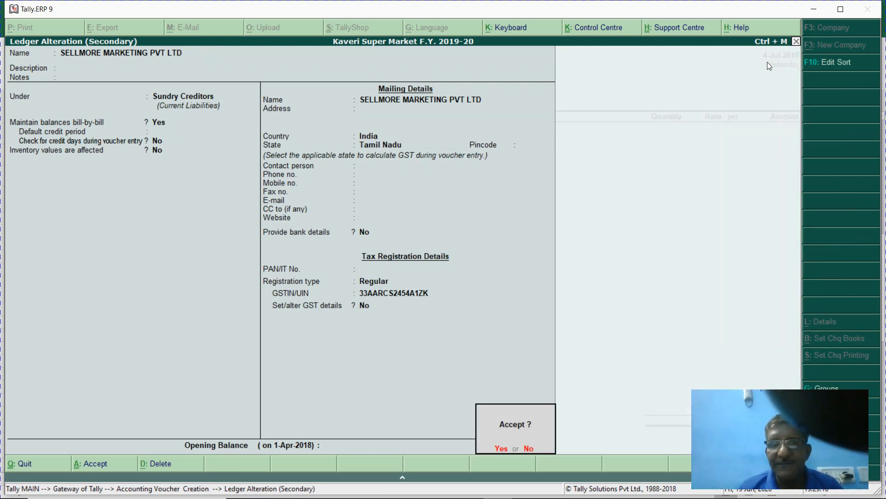
key(Return)
key(Down)
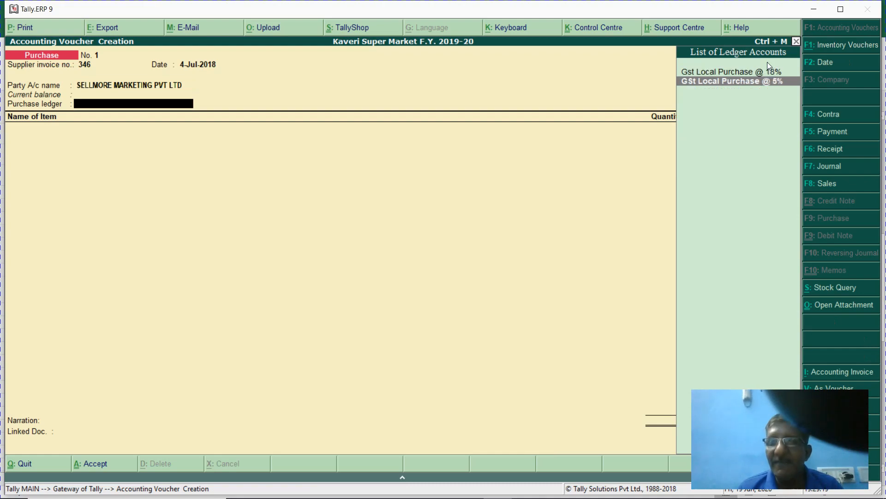
- Accept GSt Local Purchase @ 5% as the purchase ledger and find the first quantity, 48, in Excel
key(Return)
key(alt+Tab)
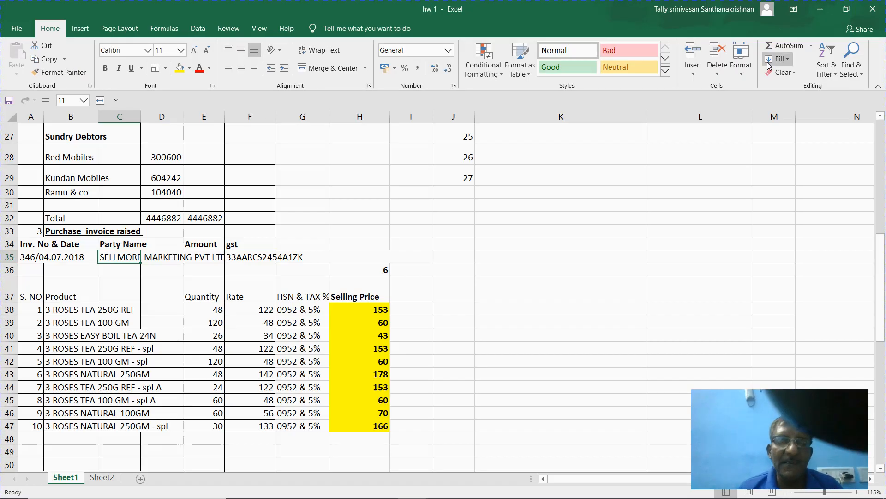
key(Right)
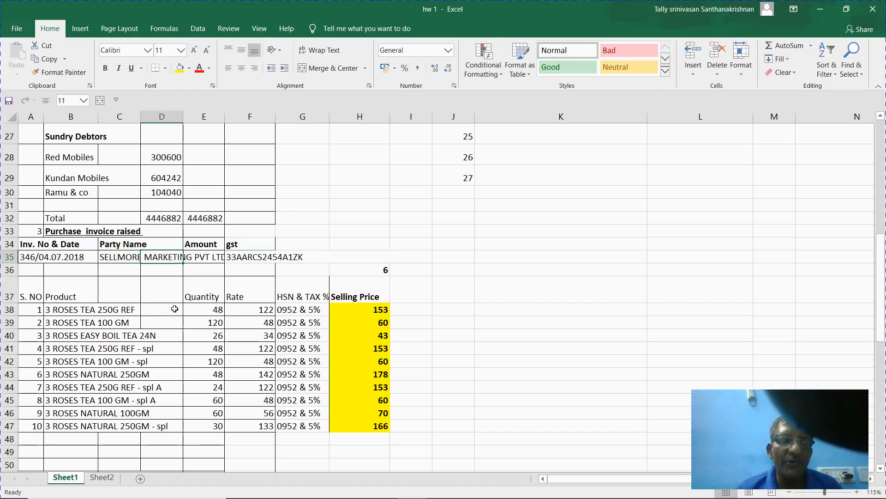
click(205, 313)
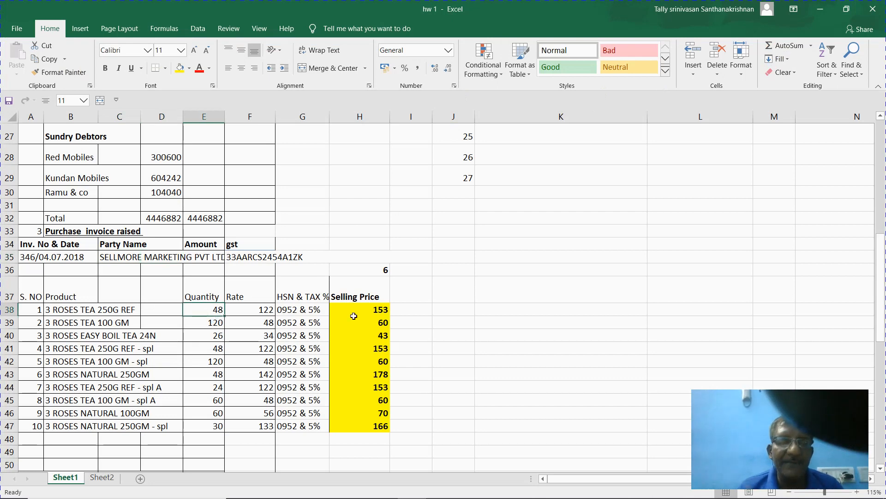
key(alt+Tab)
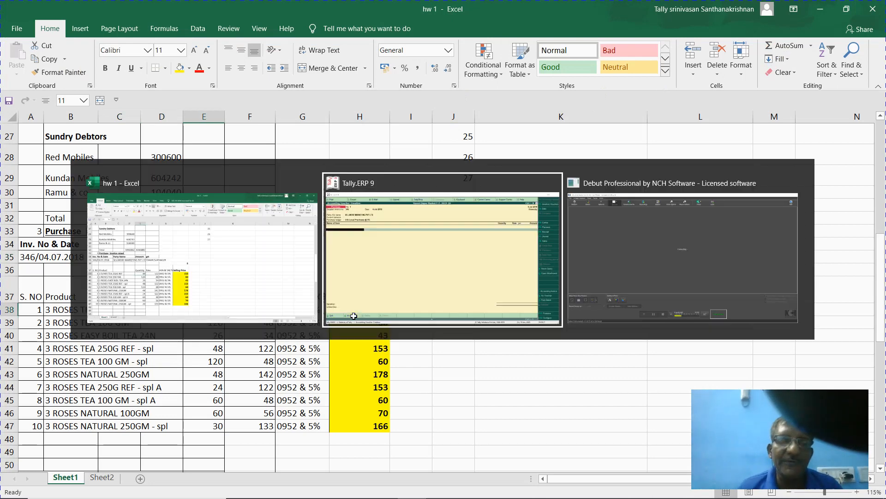
key(alt+Tab)
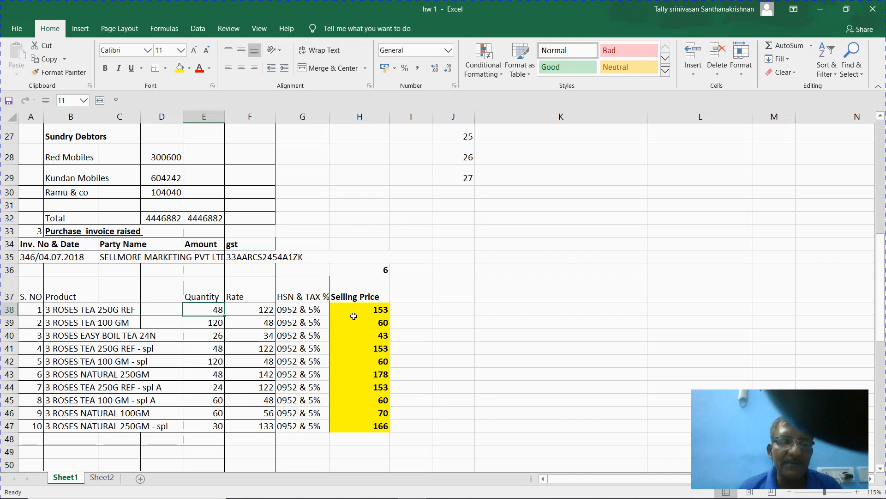
key(alt+Tab)
- Enter item 001, 3 ROSES TEA 250G REF, with quantity 48 at 122.00
text(1)
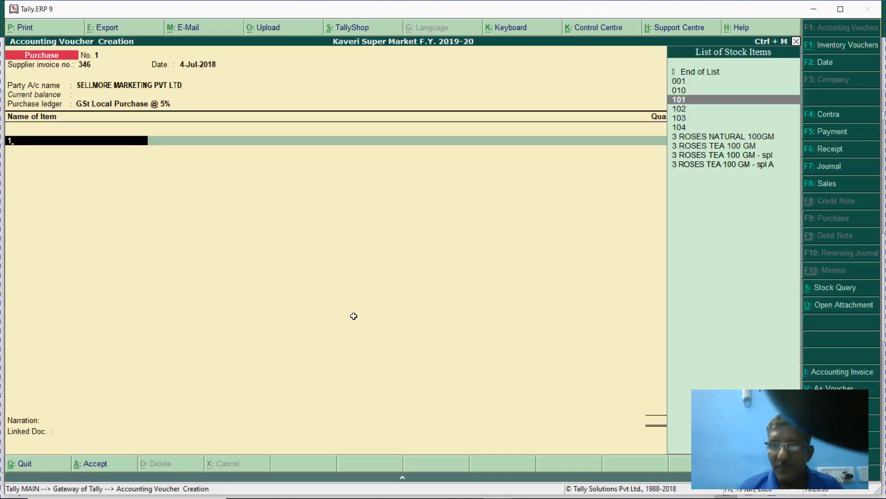
key(BackSpace)
text(001)
key(Return)
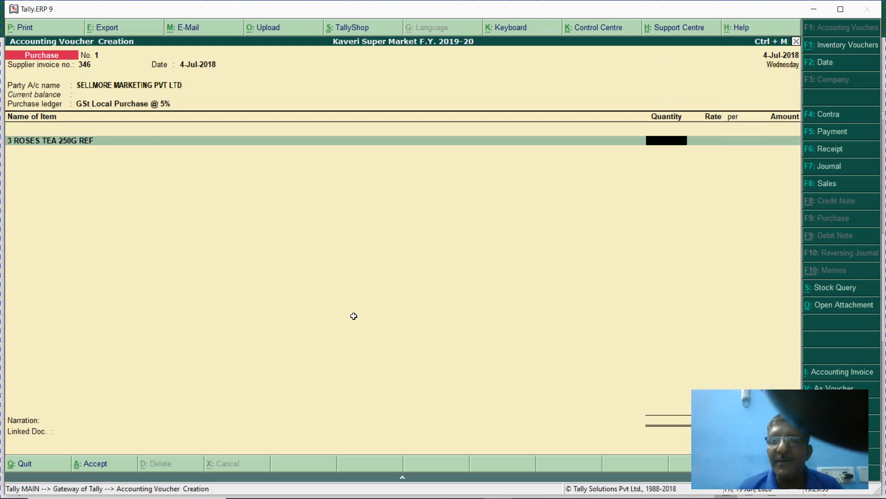
key(alt+Tab)
key(Left)
key(Left)
key(Left)
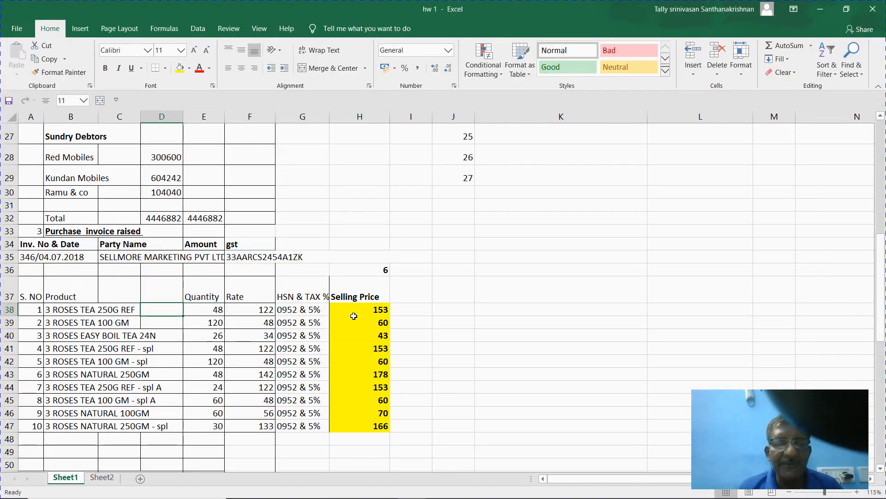
key(Right)
key(Right)
key(Right)
key(alt+Tab)
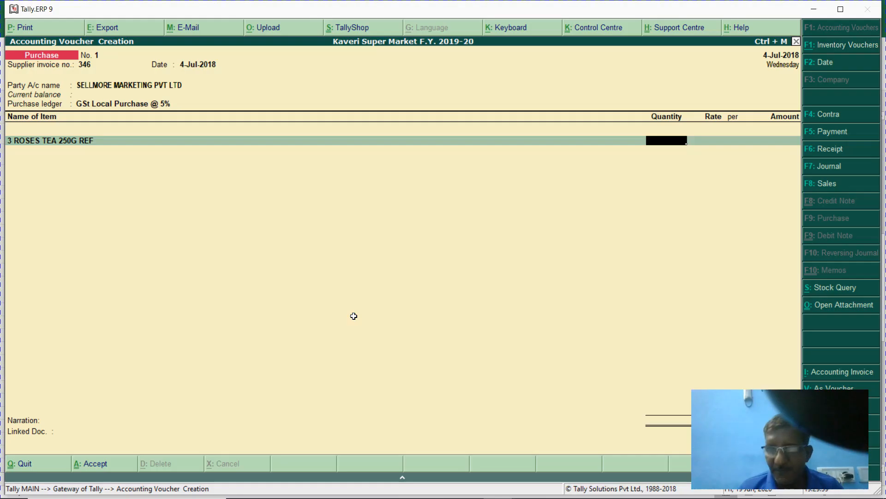
text(48)
key(Return)
key(Return)
key(Return)
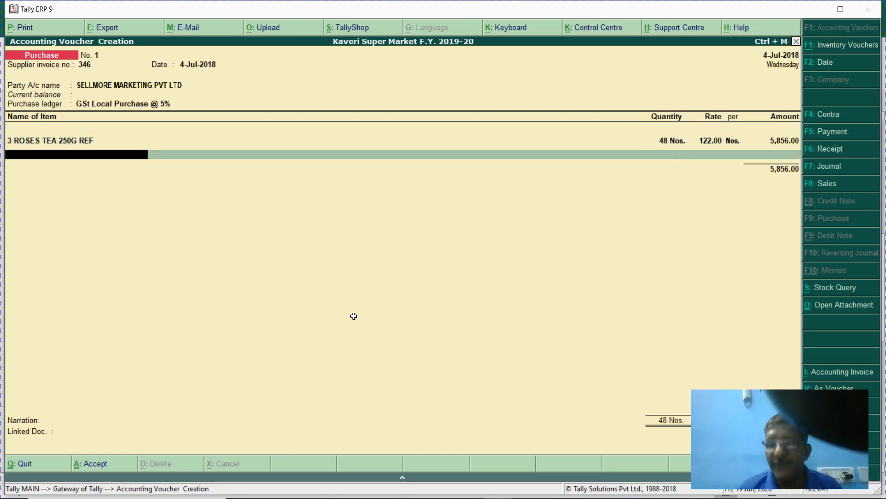
text(002)
key(Return)
- Add 120 of 3 ROSES TEA 100 GM and 26 of 3 ROSES EASY BOIL TEA 24N
key(alt+Tab)
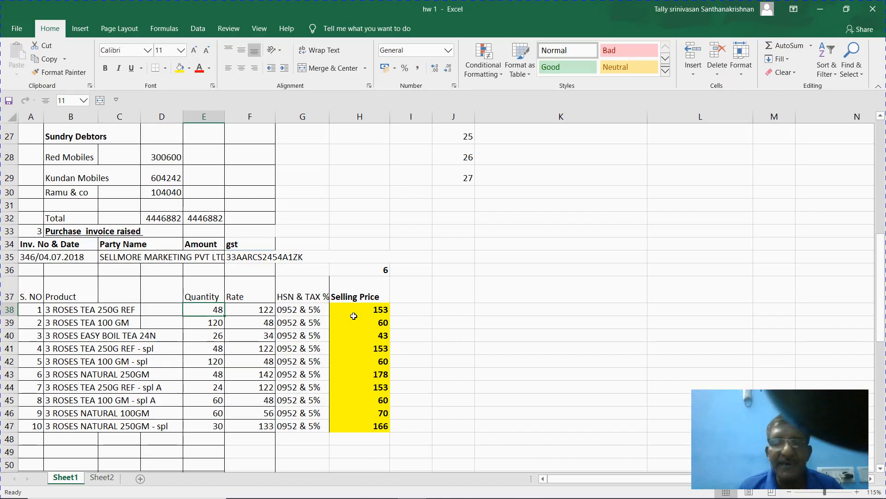
key(Down)
key(alt+Tab)
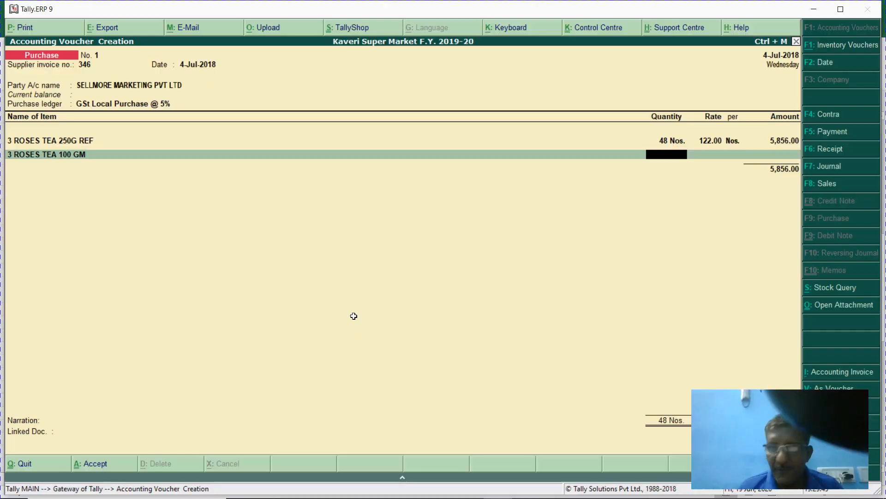
text(120)
key(Return)
key(Return)
key(Return)
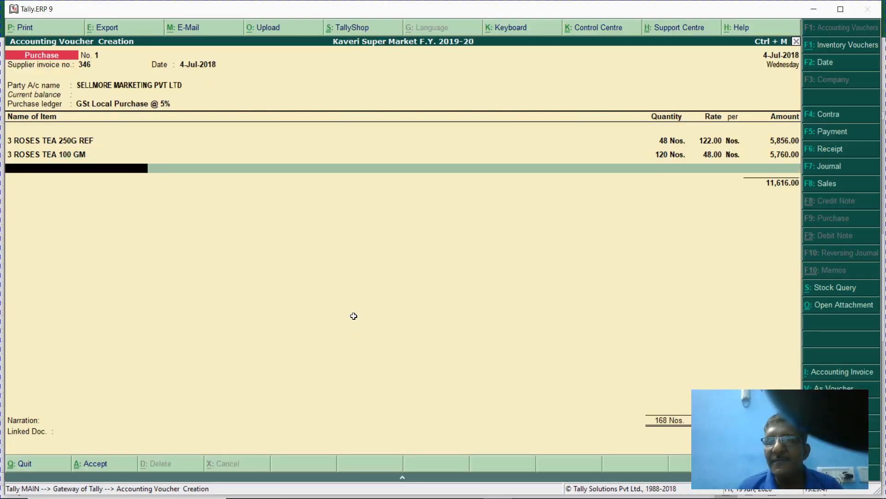
key(alt+Tab)
key(Down)
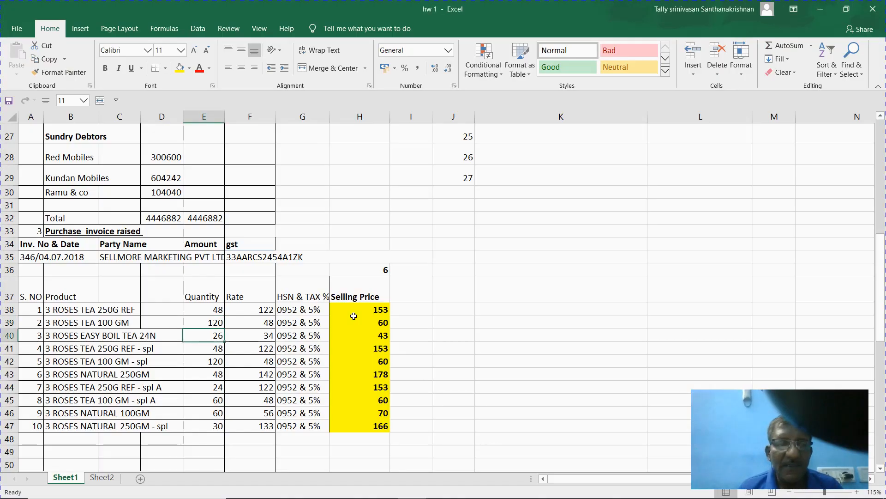
key(alt+Tab)
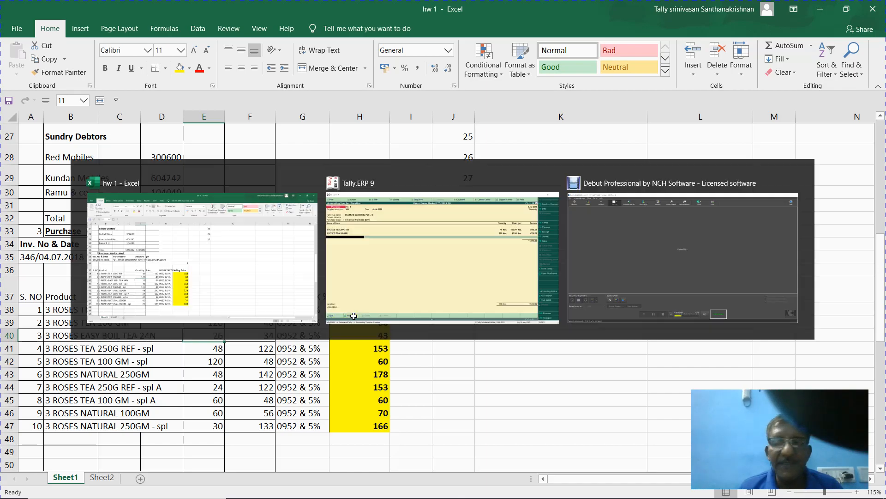
text(003)
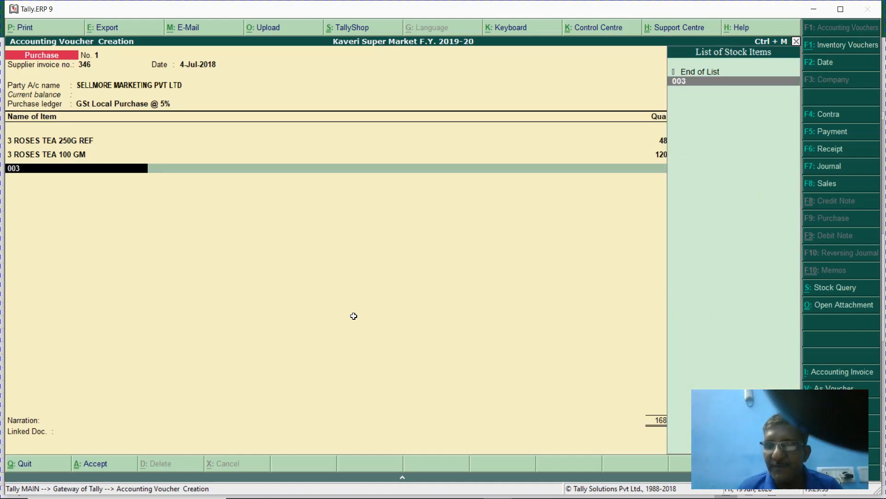
key(Return)
text(26)
key(Return)
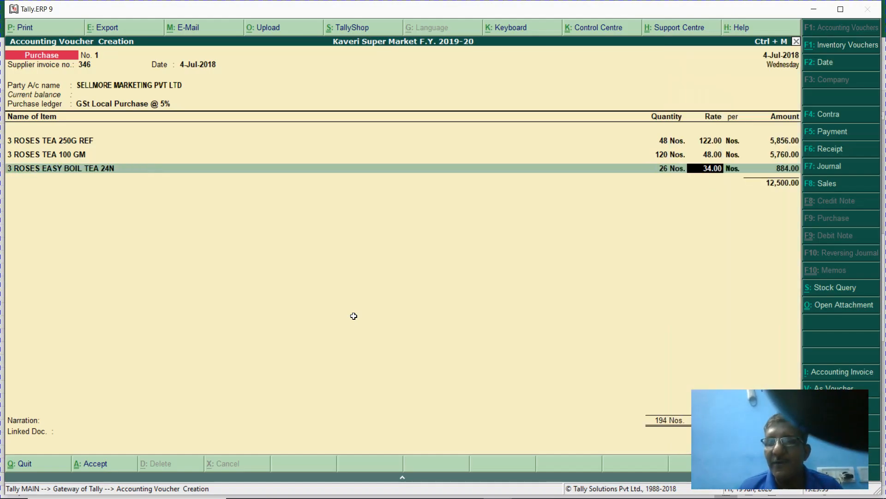
- Add 48 of 3 ROSES TEA 250G REF - spl at 122.00
key(alt+Tab)
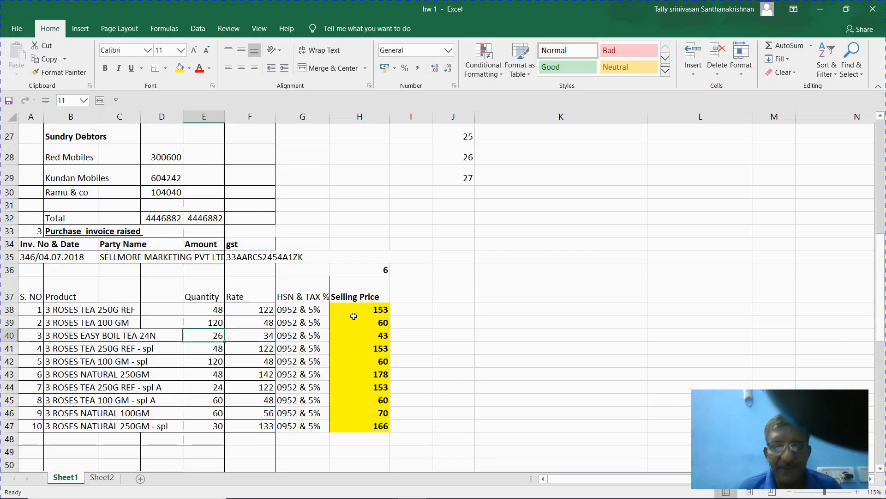
key(Down)
key(alt+Tab)
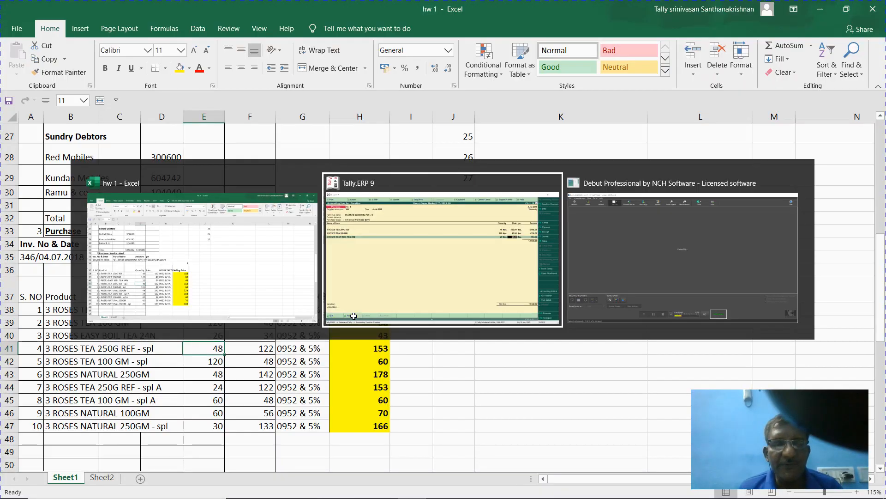
key(Return)
key(Return)
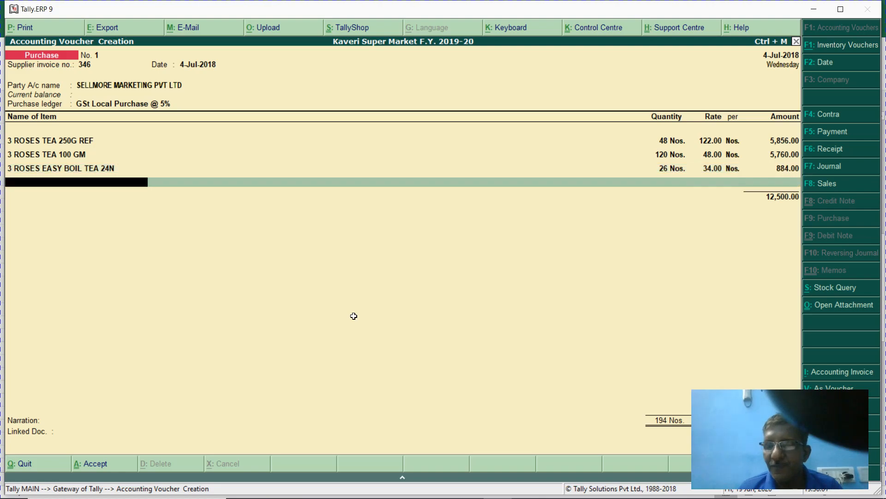
text(spl)
key(Return)
key(alt+Tab)
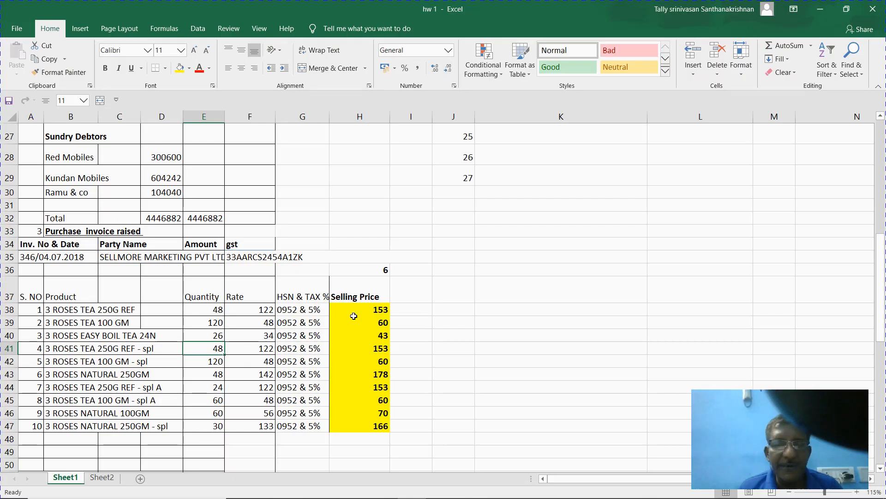
key(alt+Tab)
text(48)
key(Return)
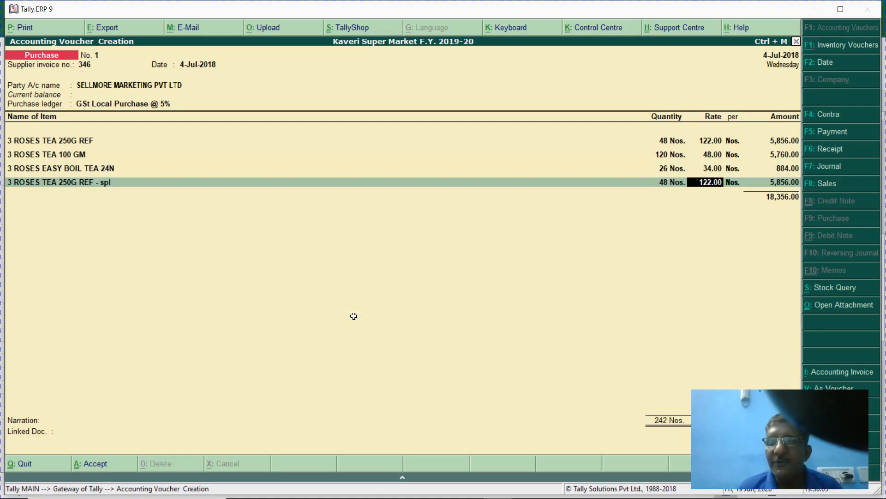
text(1)
key(BackSpace)
key(Return)
key(Return)
key(Return)
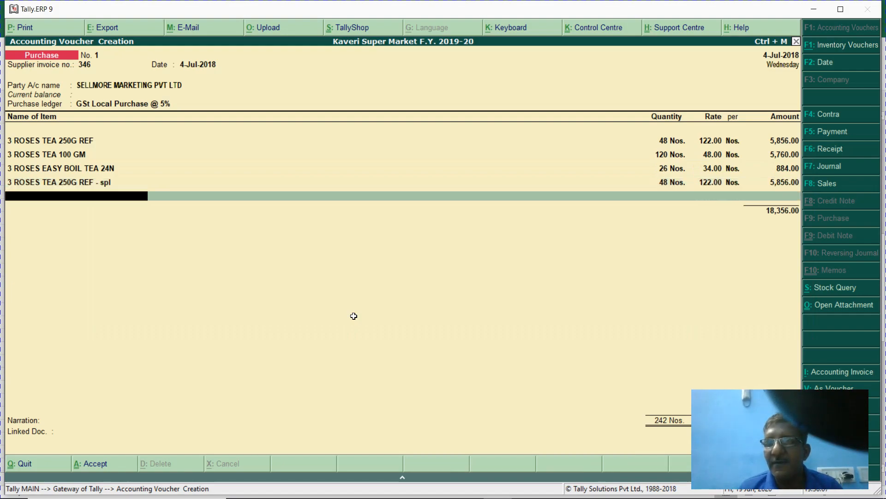
- Add 120 of 3 ROSES TEA 100 GM - spl at 48.00
key(alt+Tab)
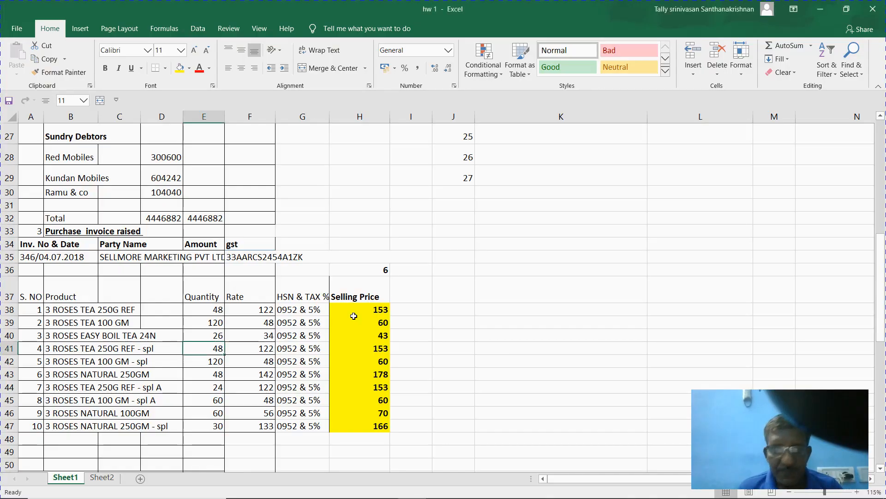
key(Down)
key(alt+Tab)
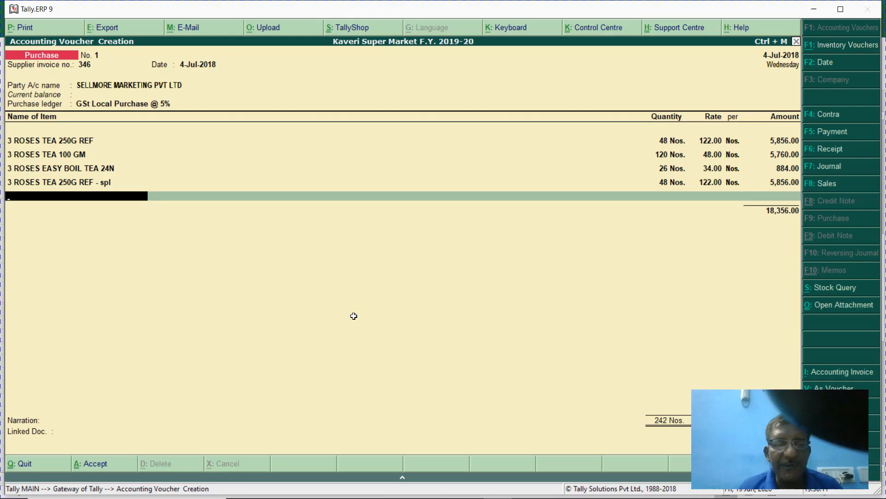
text(3 ros)
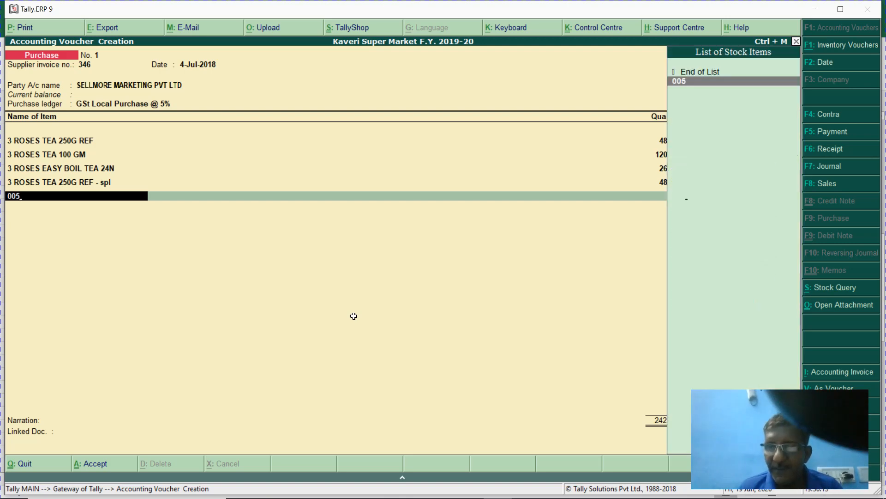
key(Return)
text(120)
key(Return)
key(Return)
key(Return)
key(Return)
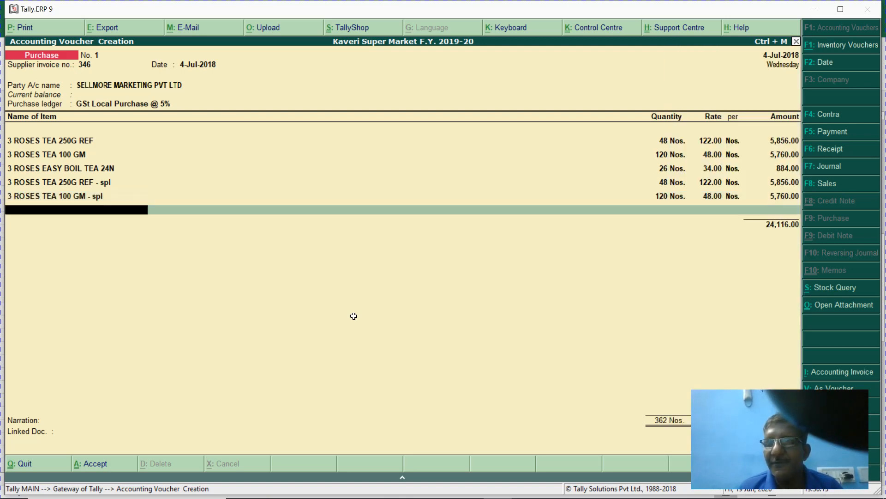
- Add 48 of 3 ROSES NATURAL 250GM as the sixth item
key(alt+Tab)
key(Down)
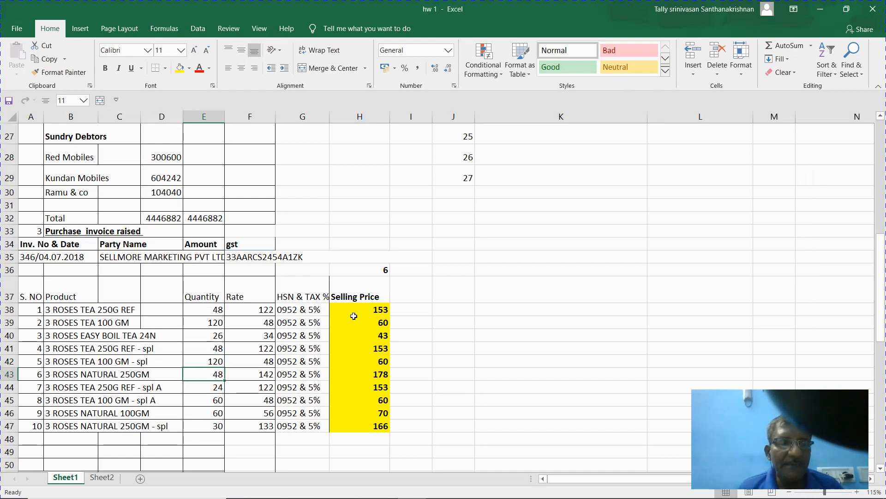
key(alt+Tab)
text(3)
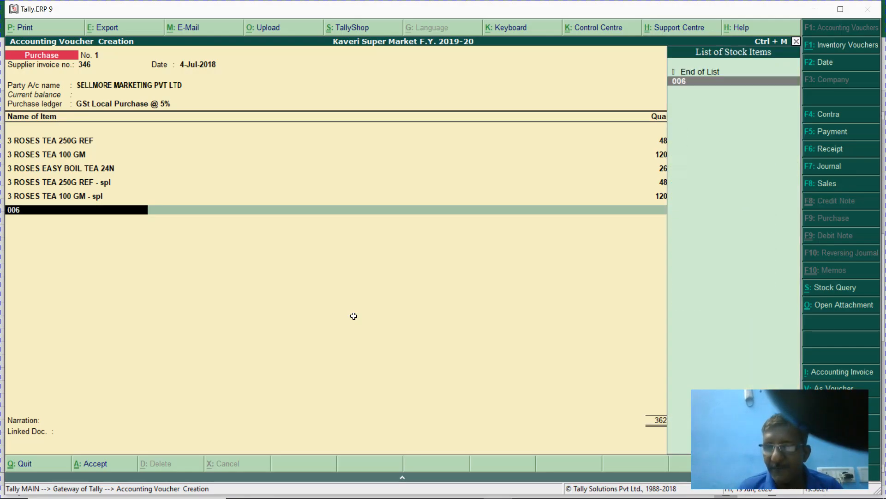
key(Return)
text(48)
key(Return)
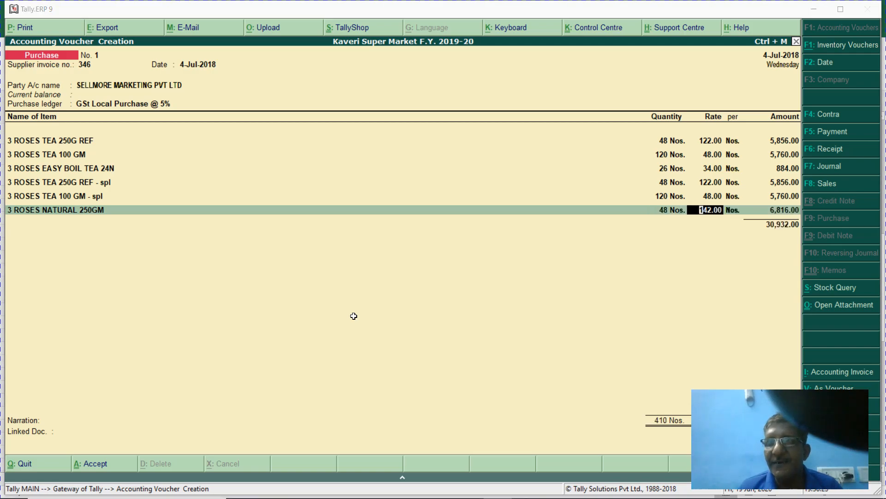
key(alt+Tab)
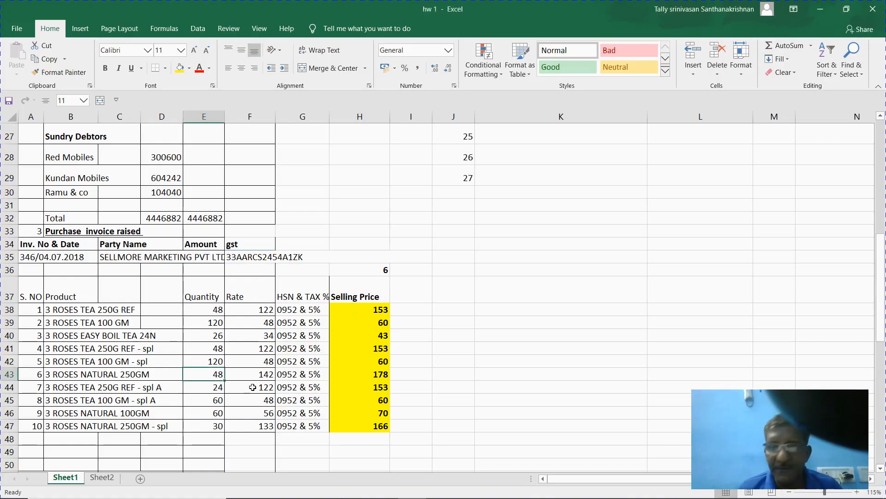
key(alt+Tab)
key(Return)
key(Return)
key(Return)
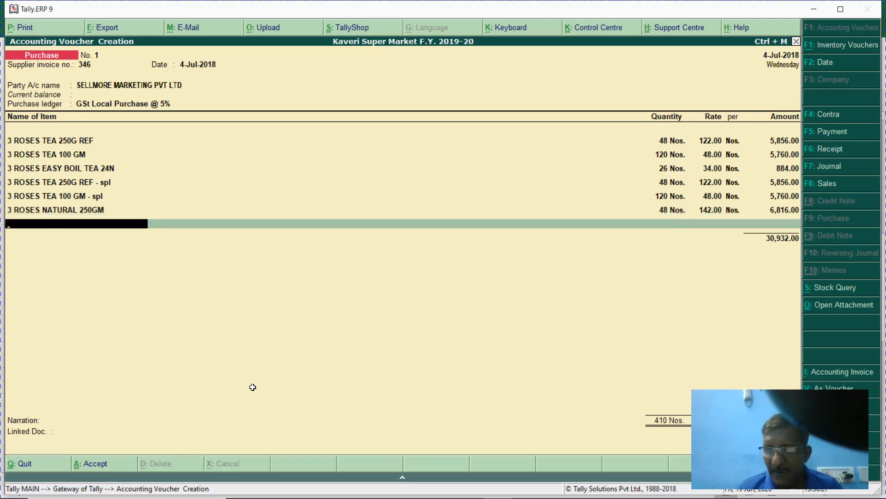
- Add 24 of 3 ROSES TEA 250G REF - spl A at 122.00
key(Return)
key(alt+Tab)
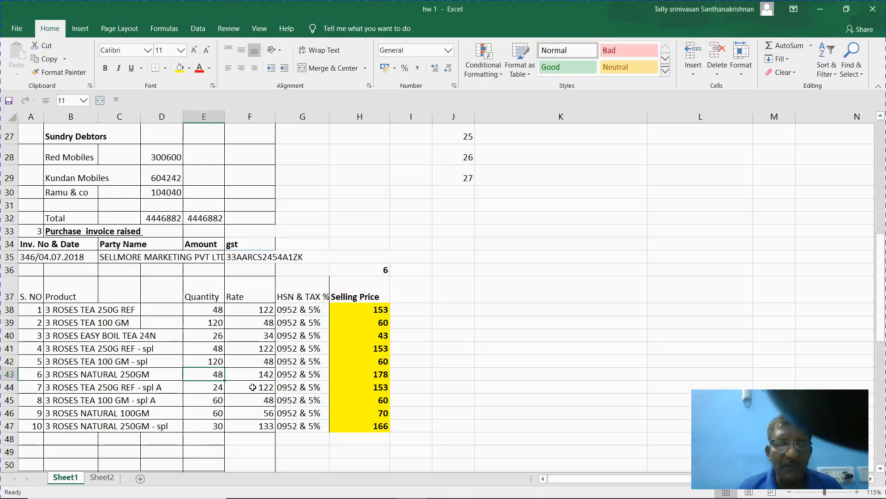
key(Down)
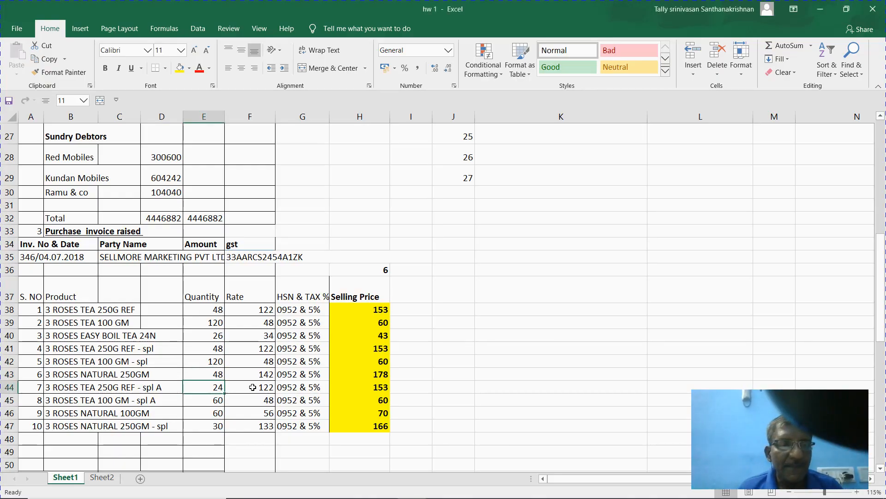
key(alt+Tab)
key(Return)
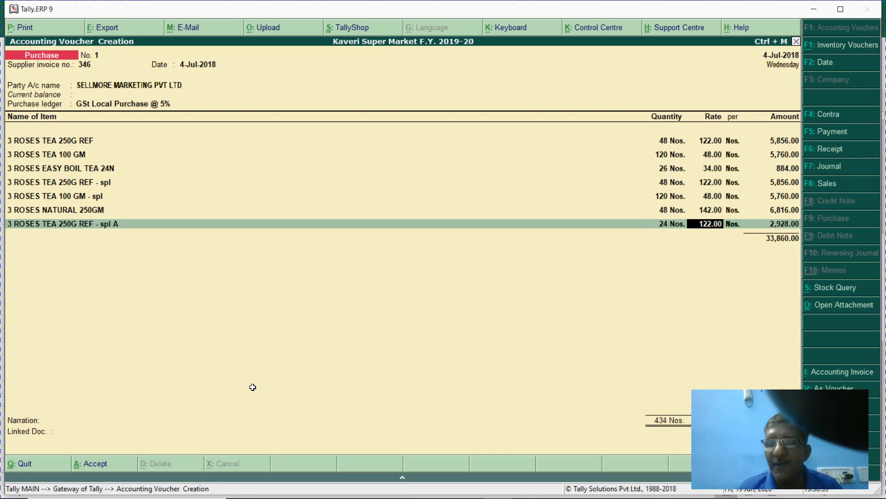
key(Return)
key(Return)
key(Return)
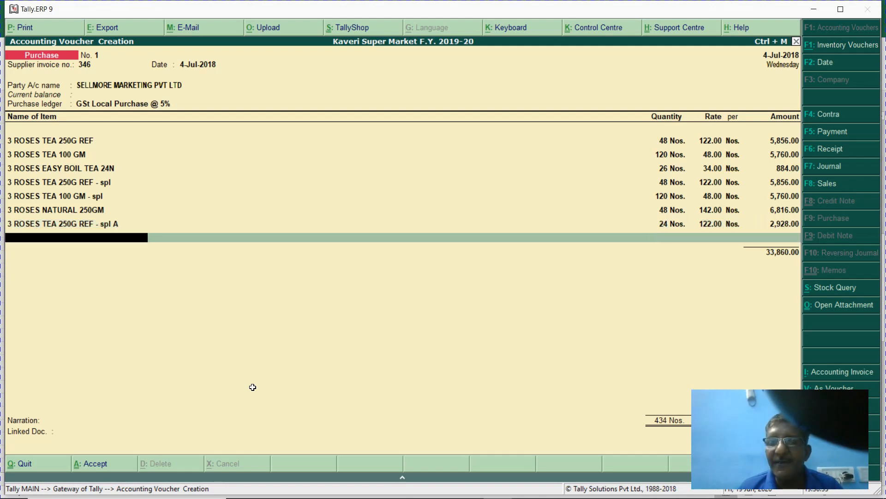
- Add item 008, 3 ROSES TEA 100 GM - spl A, with quantity 60 at 48.00
key(alt+Tab)
key(Down)
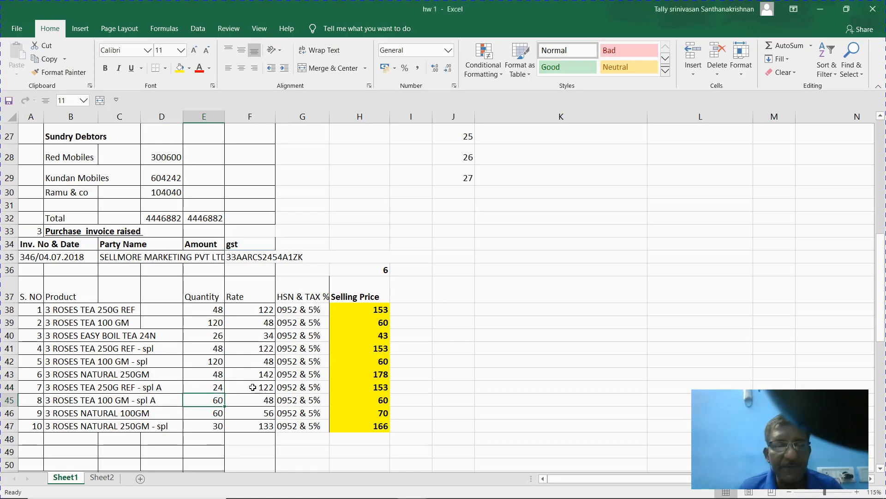
key(alt+Tab)
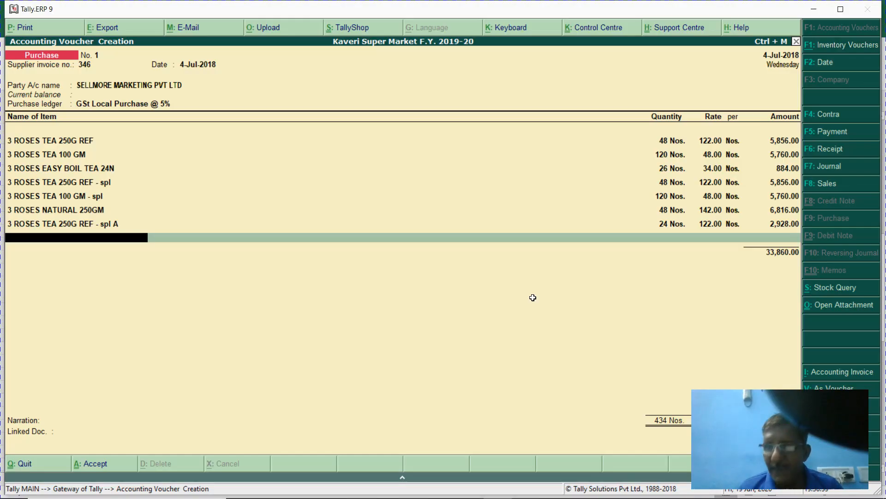
text(008)
key(Return)
key(alt+Tab)
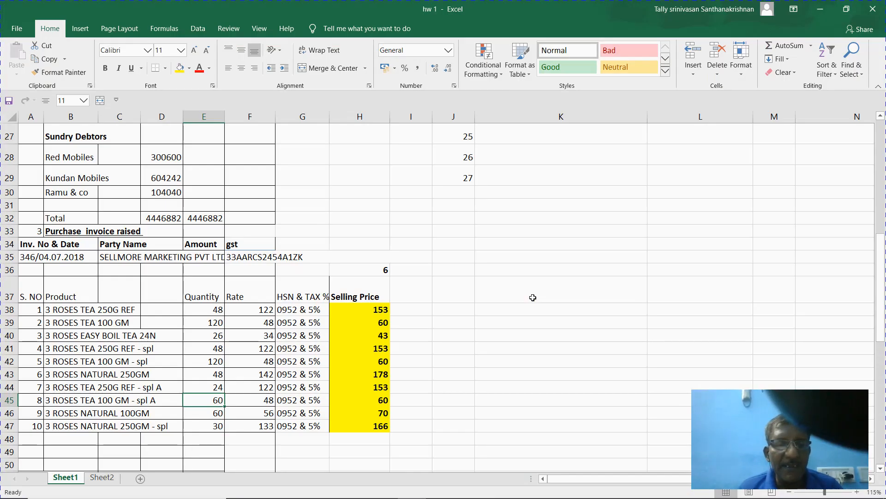
key(alt+Tab)
text(60)
key(Return)
key(Return)
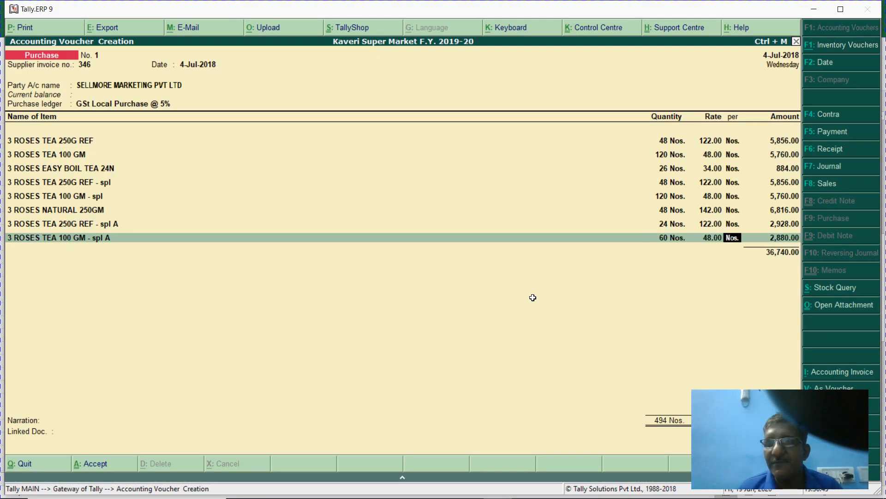
key(Return)
key(Return)
- Add item 009, 3 ROSES NATURAL 100GM, with quantity 60 at 56.00
key(alt+Tab)
key(Down)
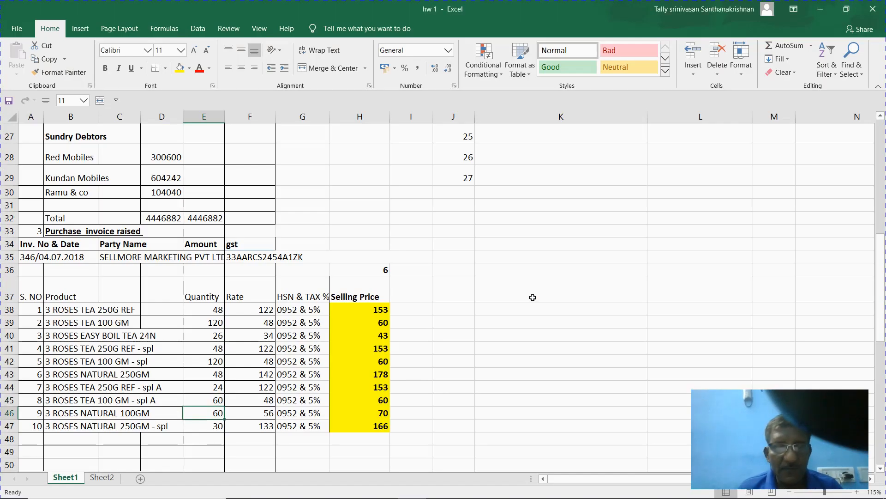
key(alt+Tab)
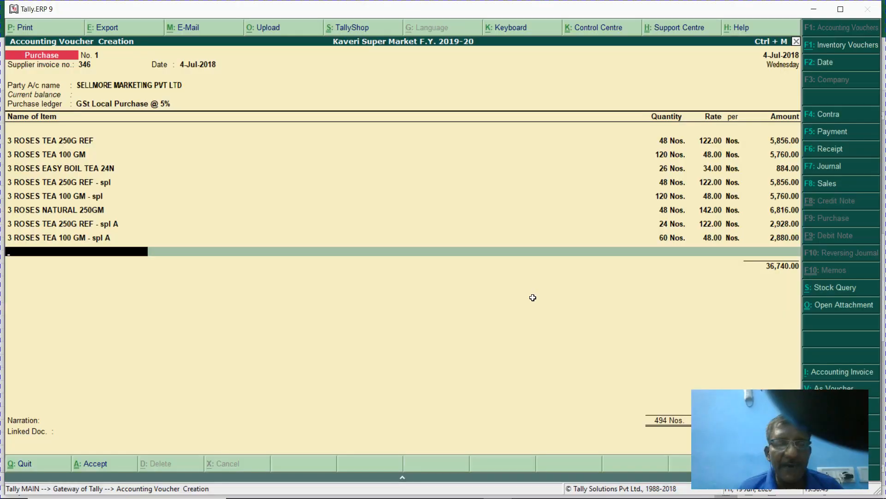
text(009)
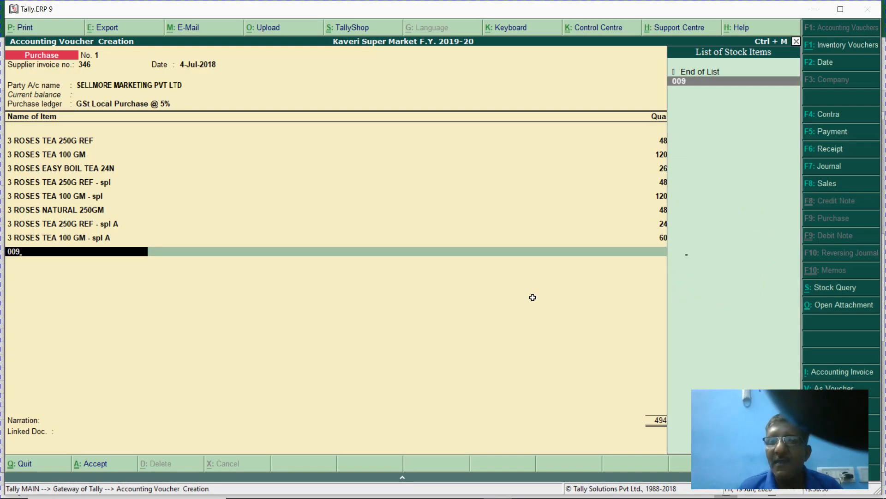
key(Return)
key(alt+Tab)
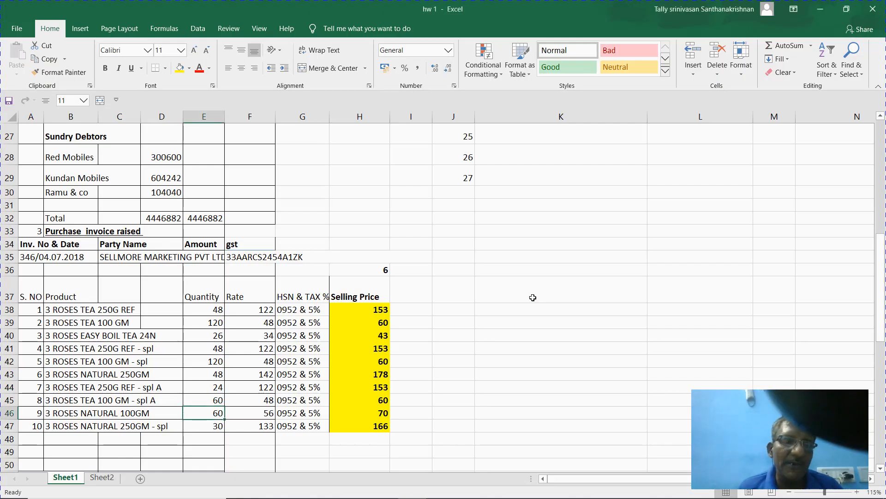
key(alt+Tab)
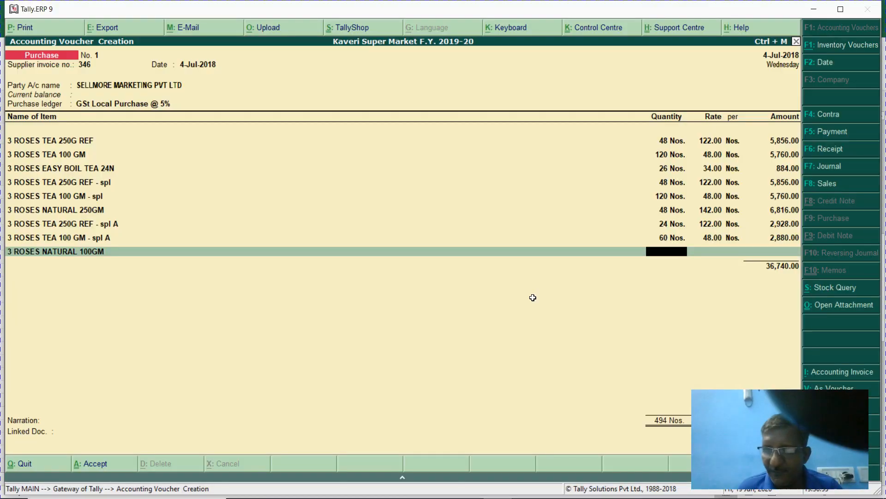
text(60)
key(Return)
key(Return)
- Add item 010, 3 ROSES NATURAL 250GM - spl, 30 at 133.00, totalling 44,090.00
key(Return)
key(Return)
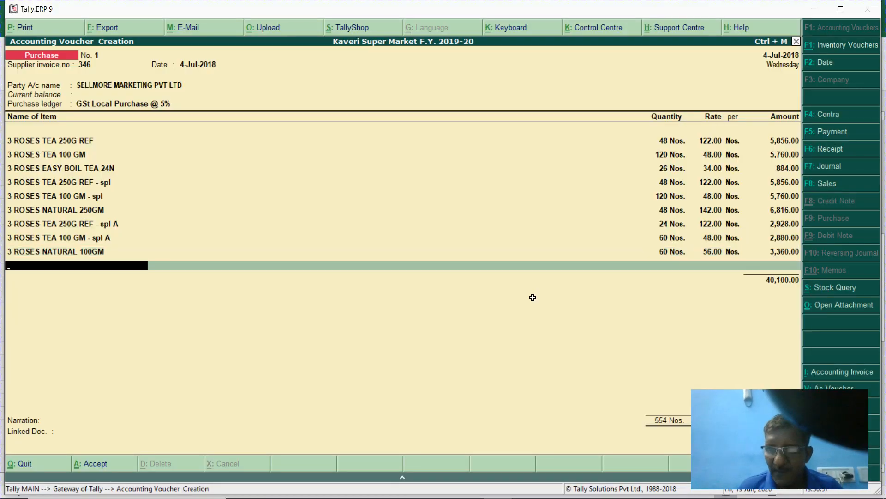
text(010)
key(Return)
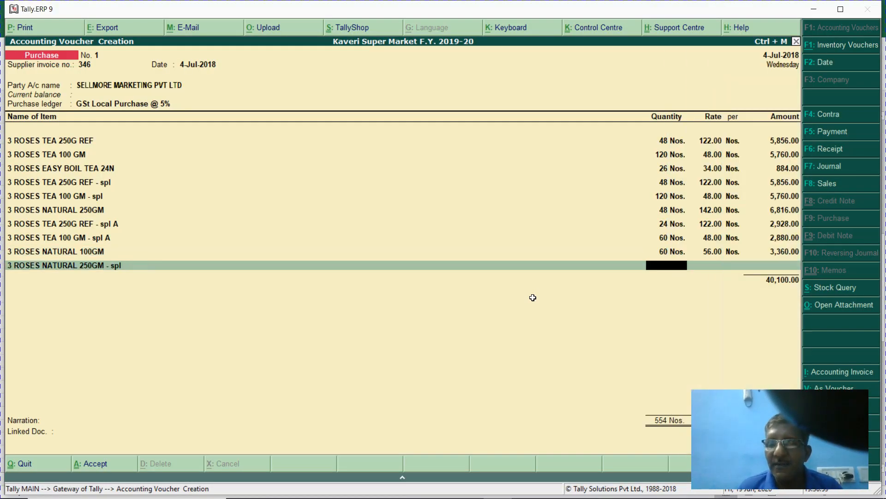
key(alt+Tab)
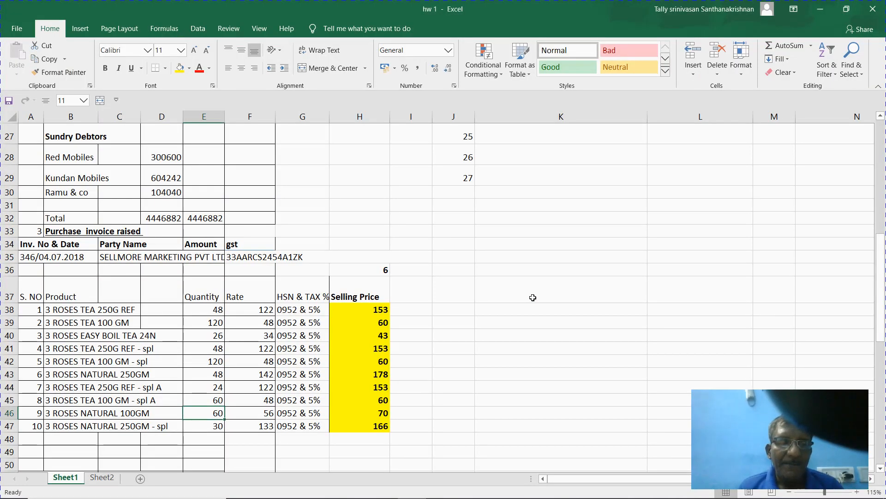
key(alt+Tab)
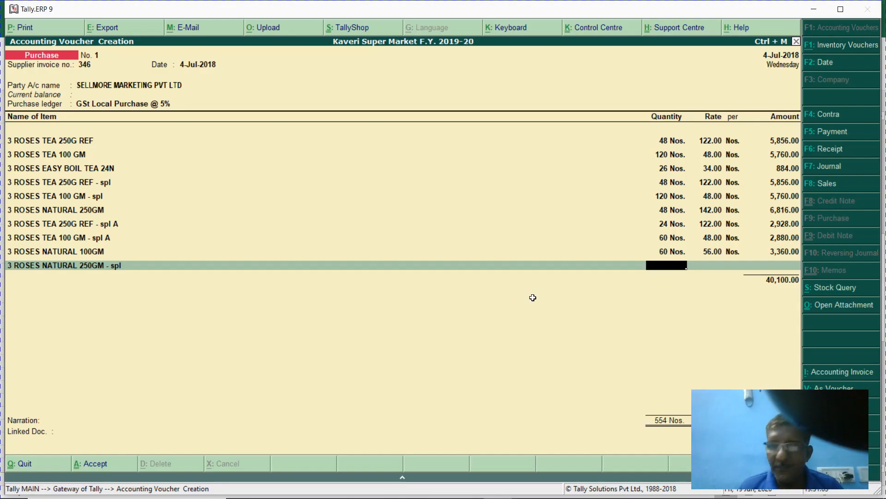
text(30)
key(Return)
key(Return)
key(Return)
key(Return)
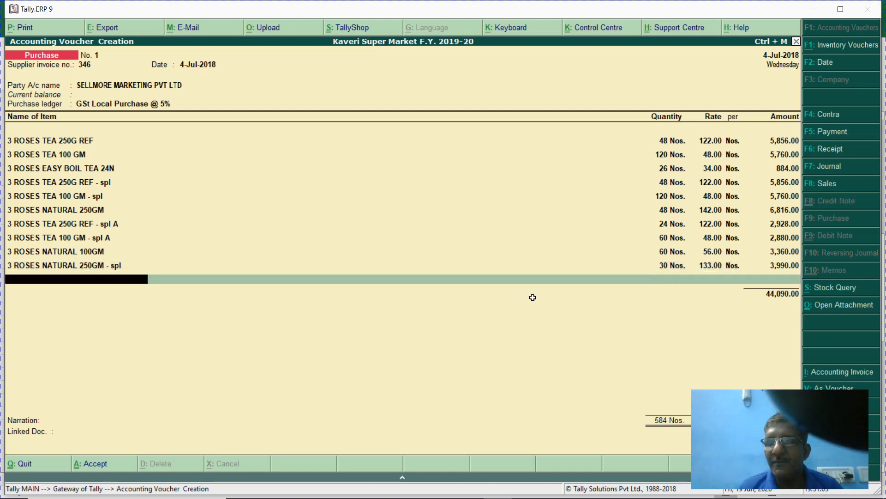
- Add the Input Cgst ledger line below the tea items
text(In)
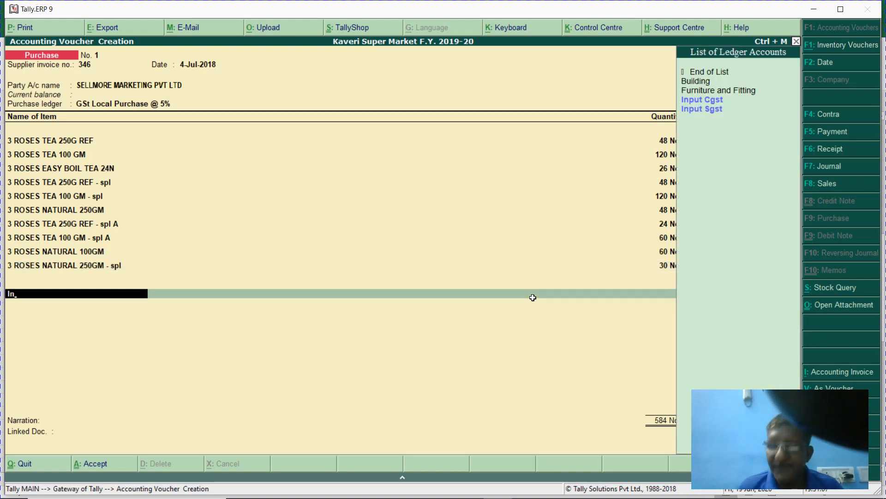
key(Return)
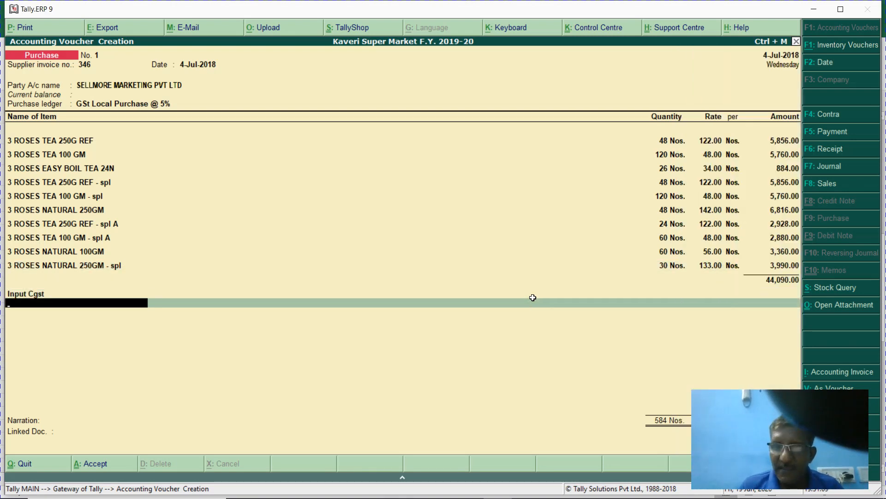
key(BackSpace)
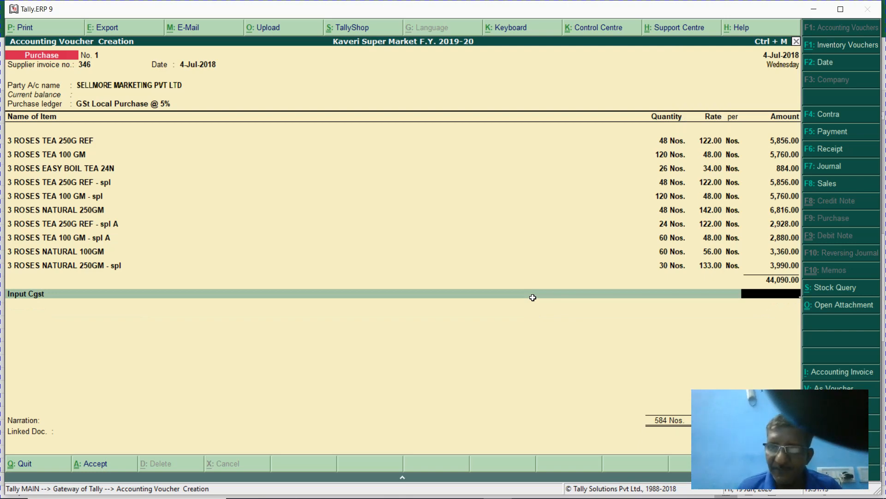
key(Return)
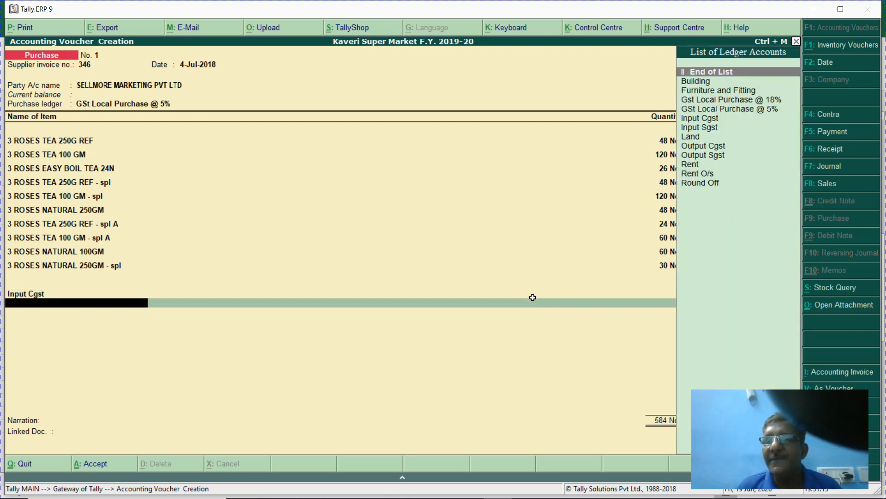
- Add the Input Sgst line, save purchase voucher No. 1, and bring up Accounting Features
key(Down)
key(Down)
key(Down)
key(Down)
key(Down)
key(Down)
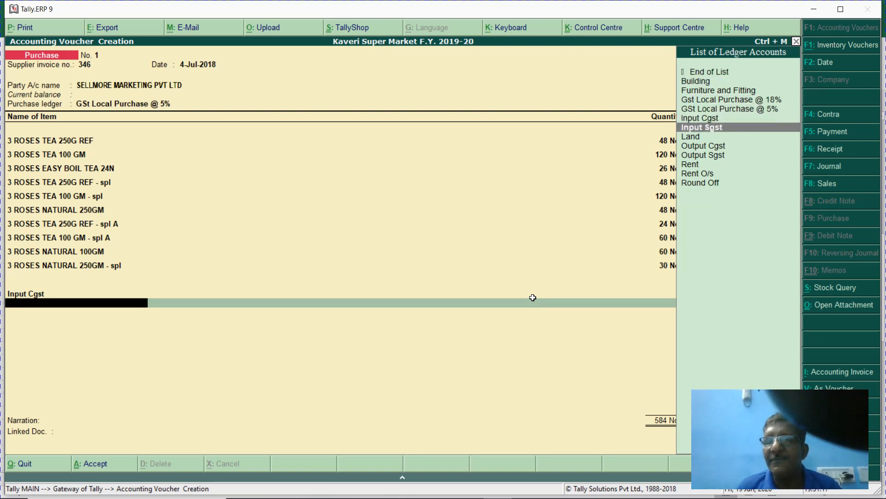
key(Return)
key(Return)
key(Return)
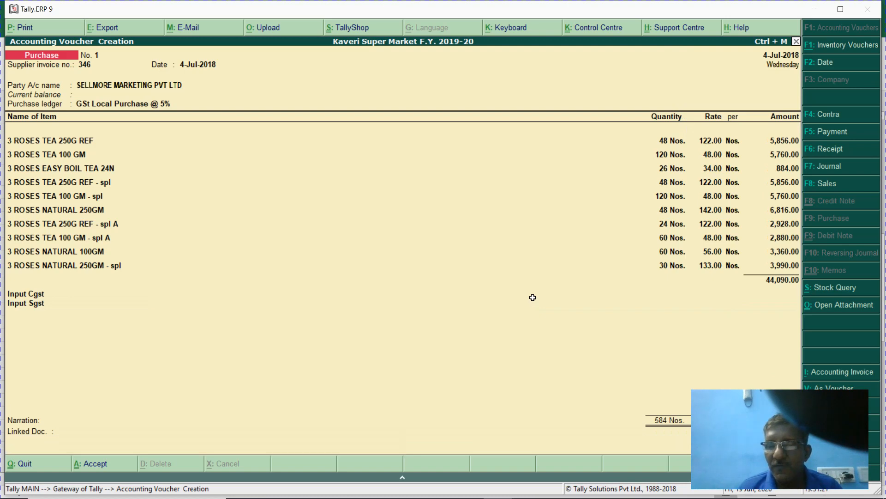
key(Return)
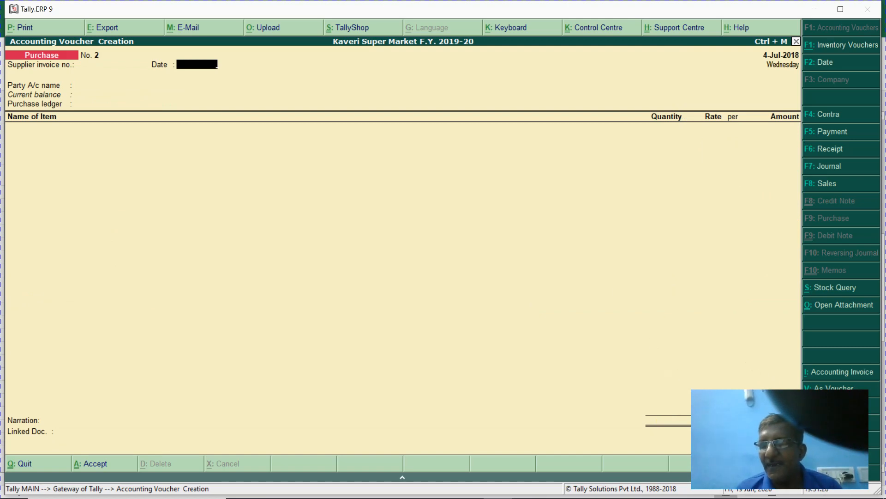
key(F11)
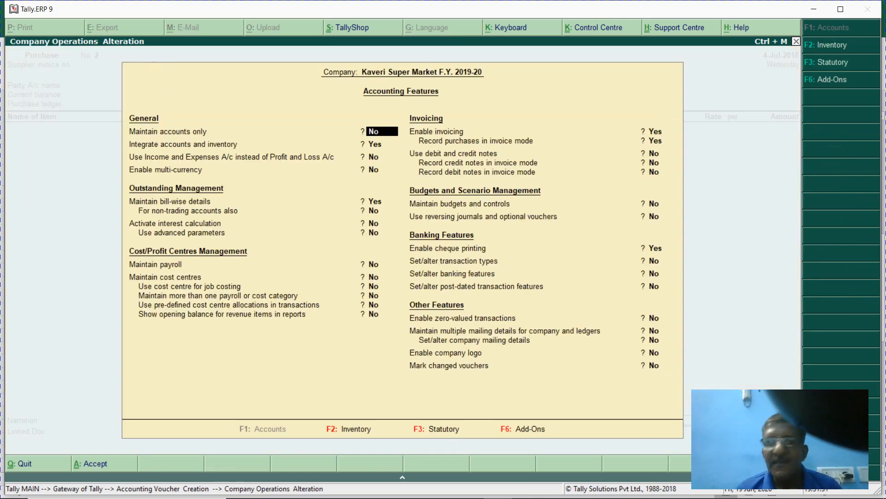
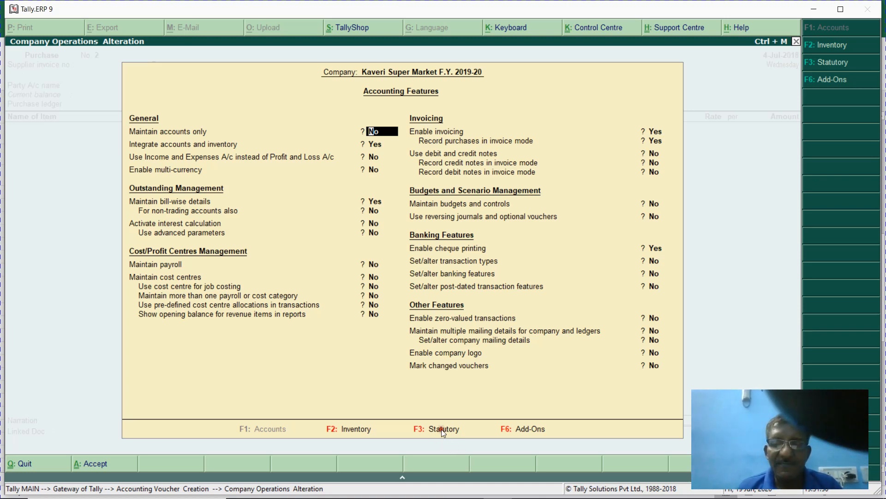
- Turn on the company's GST details under Statutory features, applicable from 1.4.2018
key(Return)
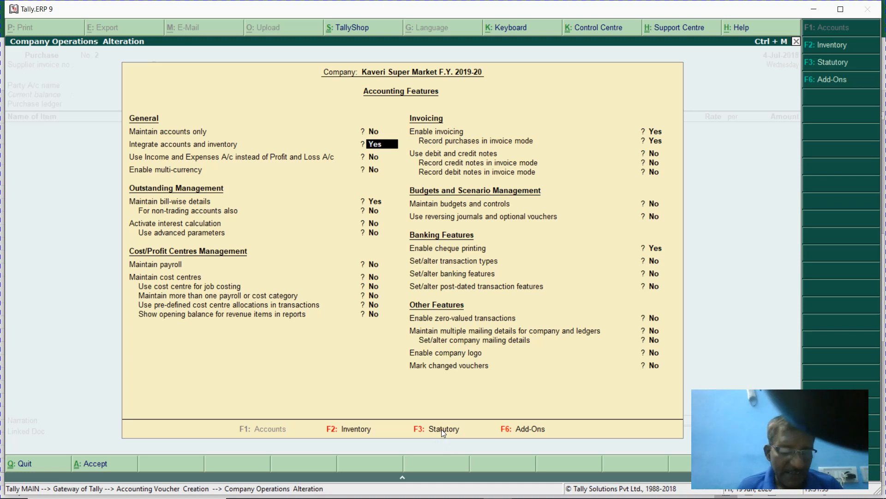
key(F2)
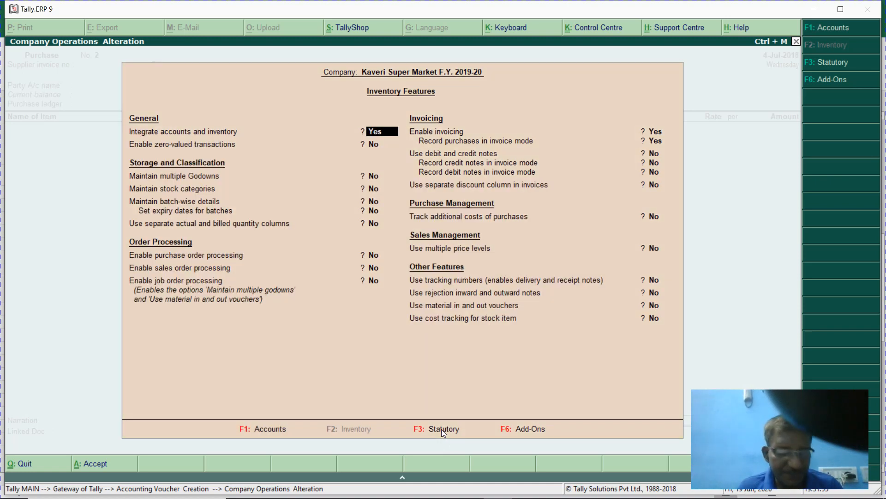
key(F3)
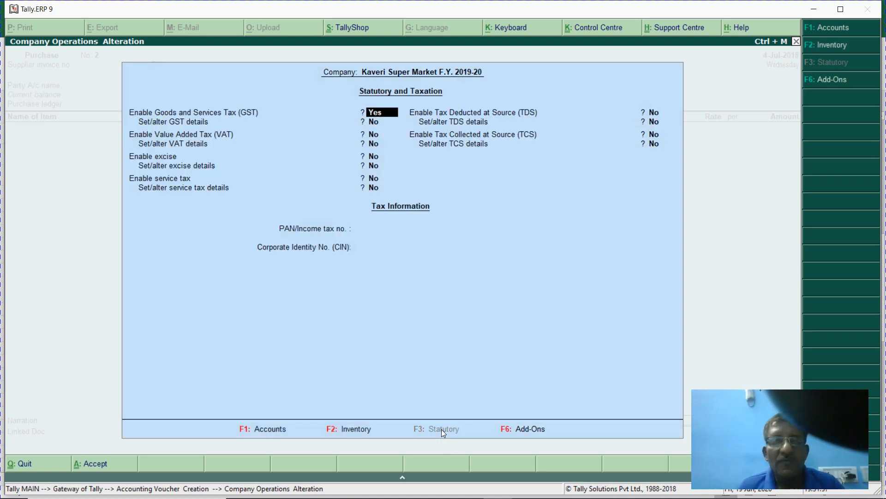
key(Return)
text(y)
key(Return)
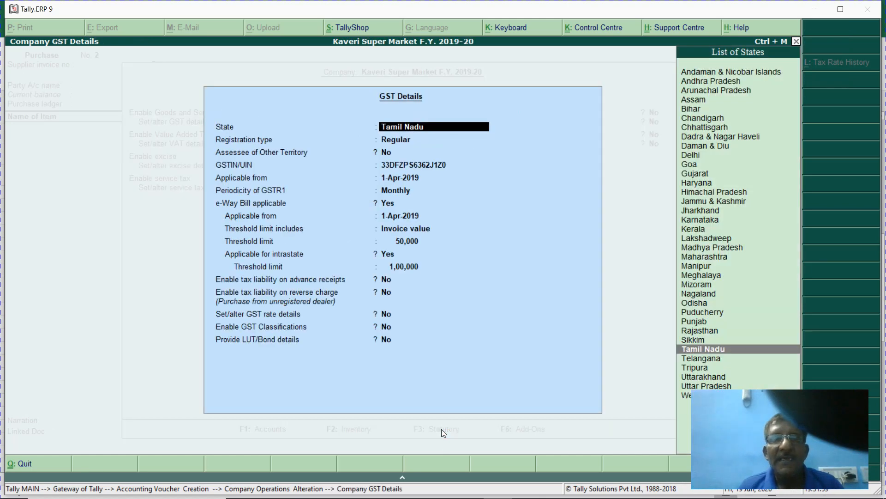
key(Return)
key(Return)
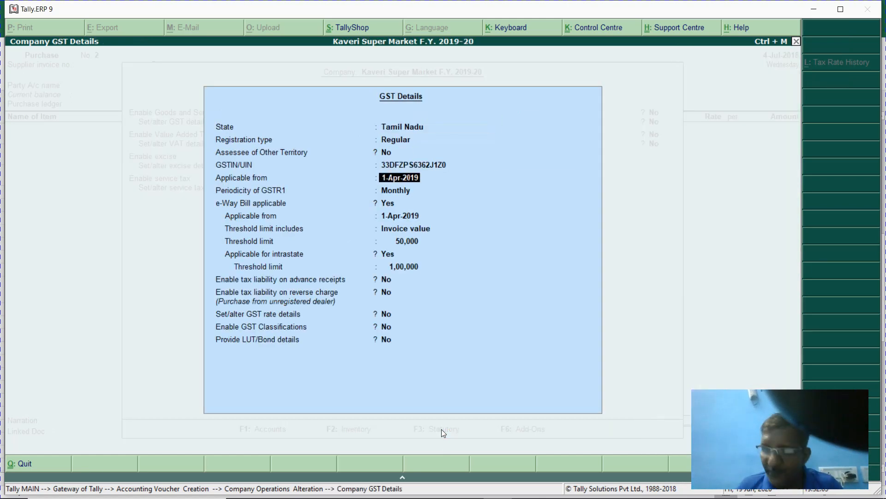
text(1.4.2018)
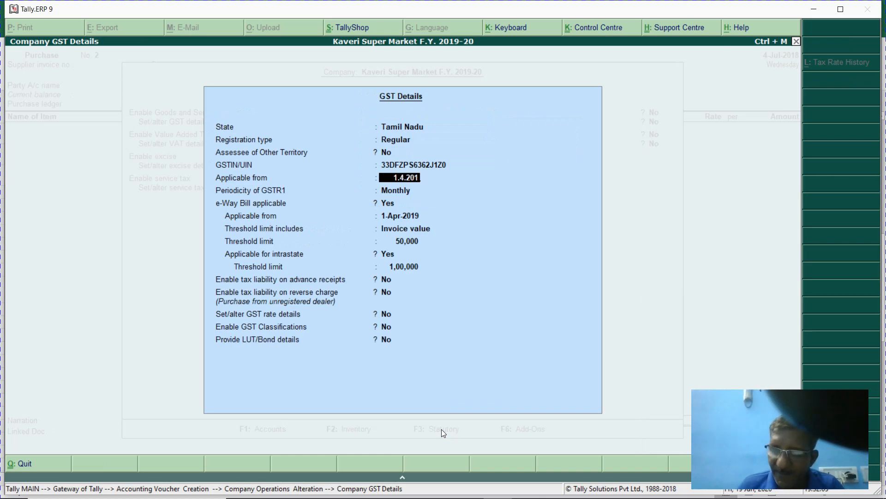
key(Return)
key(Return)
key(Return)
key(Return)
key(Return)
key(Return)
key(Return)
key(Return)
key(Return)
key(Return)
key(Return)
key(Return)
key(Return)
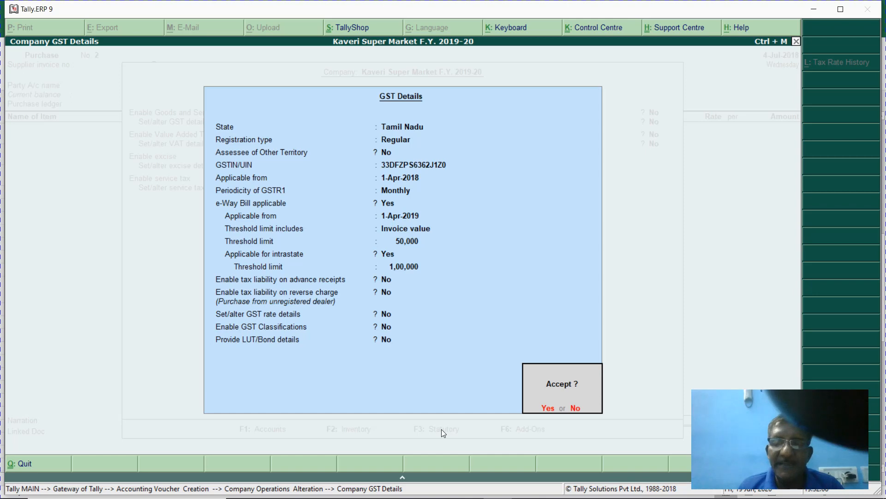
key(Return)
key(Return)
key(Return)
key(Return)
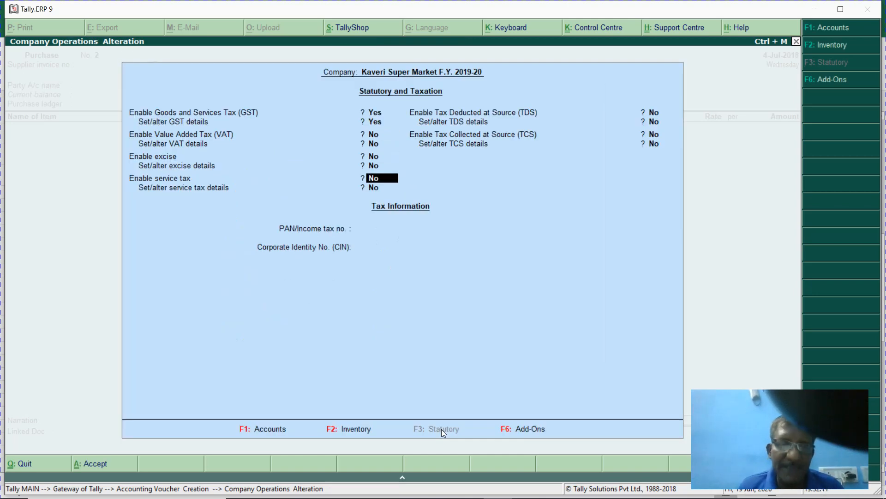
key(ctrl+a)
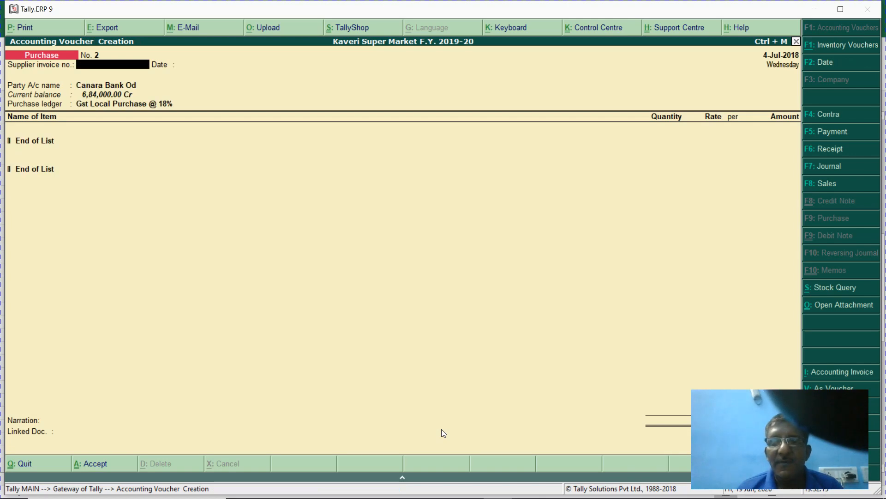
- Open the Coffee stock group for alteration with GST details set to Yes
key(Escape)
key(i)
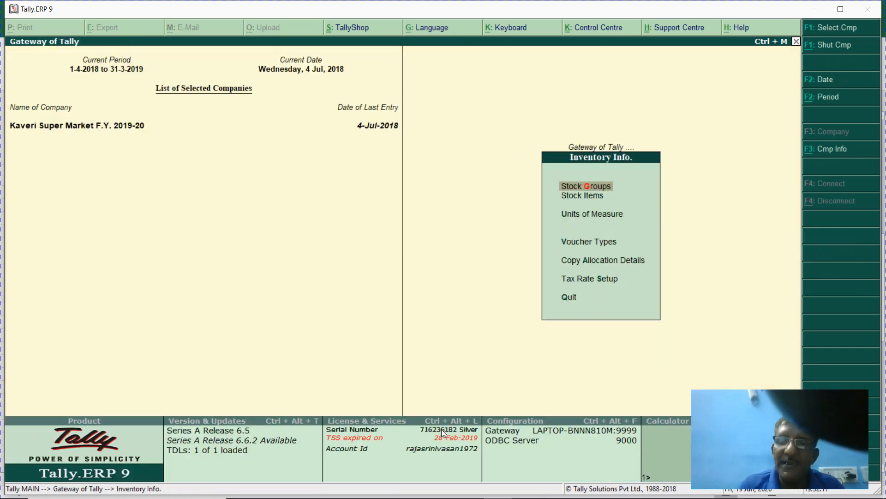
key(Return)
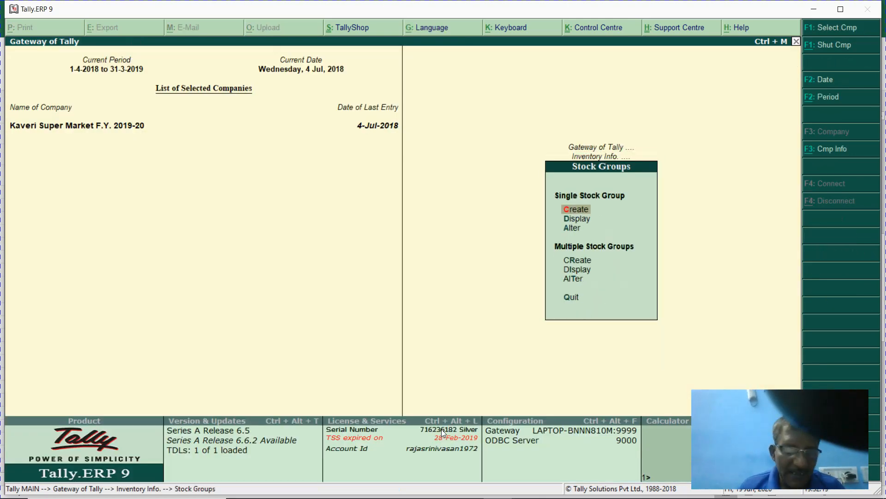
key(a)
key(Return)
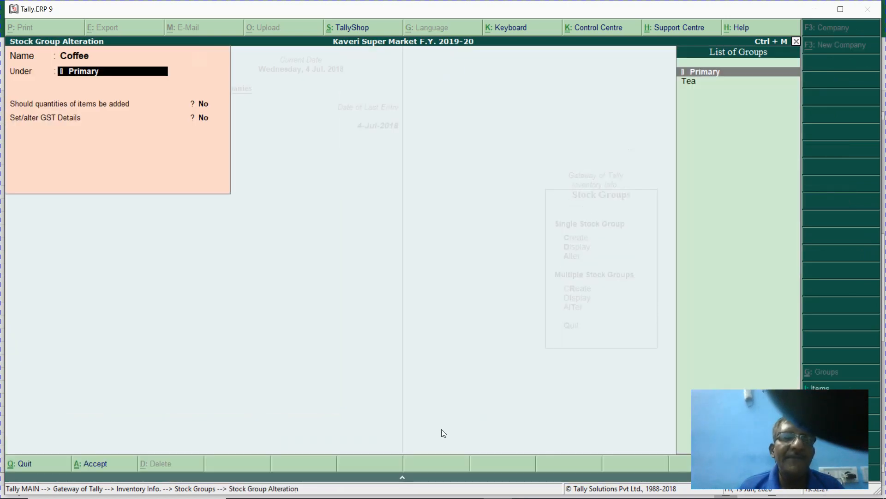
key(Return)
key(Return)
key(y)
key(Return)
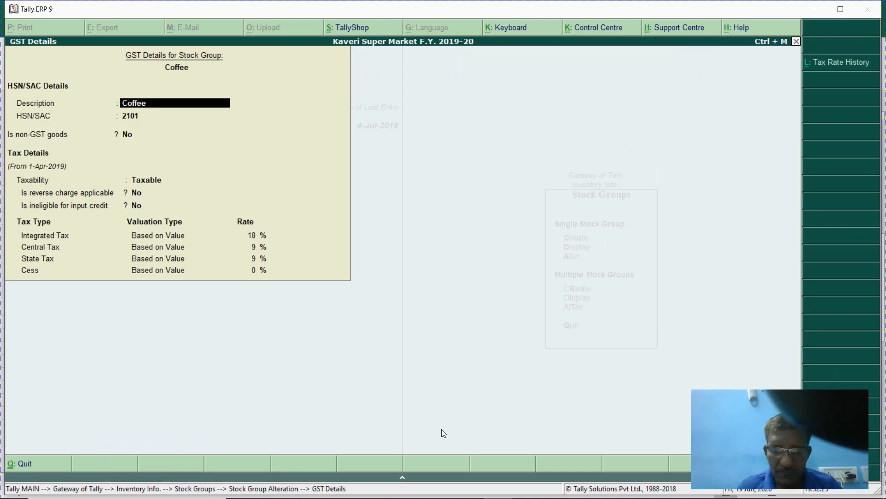
- Retype Coffee's tax rate applicable-from date as 1.4.2018, then leave without saving
key(alt+l)
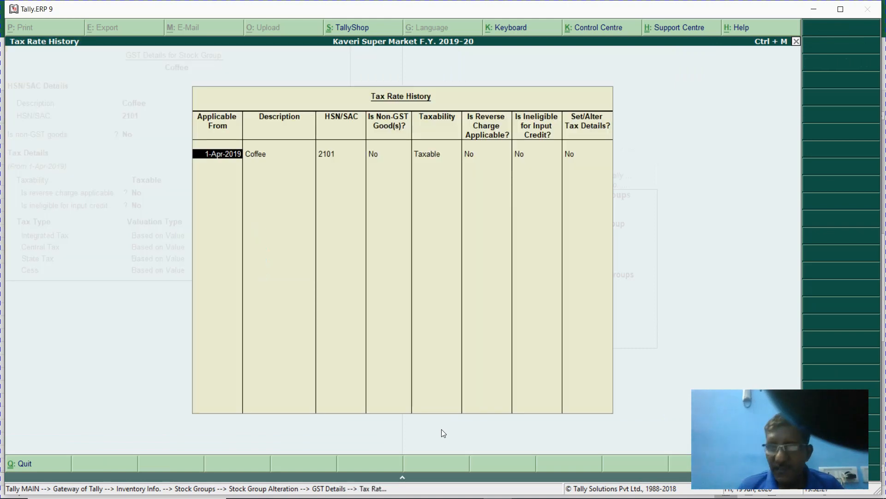
key(BackSpace)
text(1.4.2018)
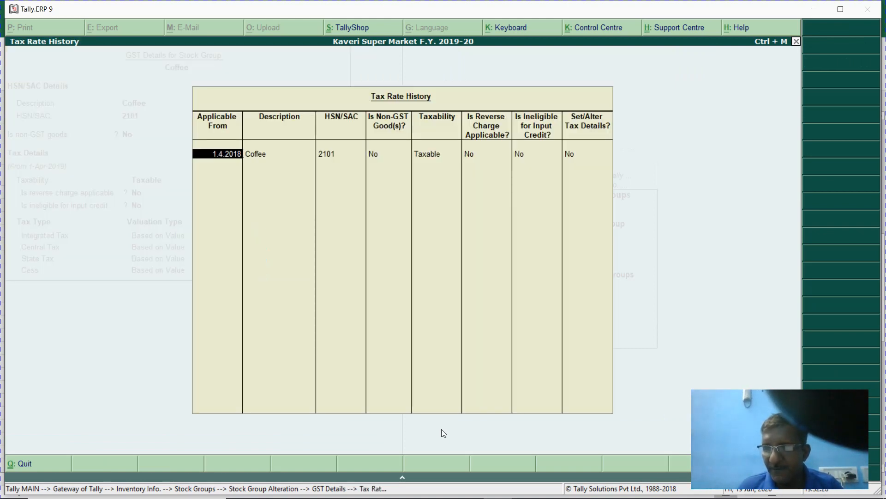
key(Return)
key(Return)
key(Return)
key(Return)
key(Return)
key(Return)
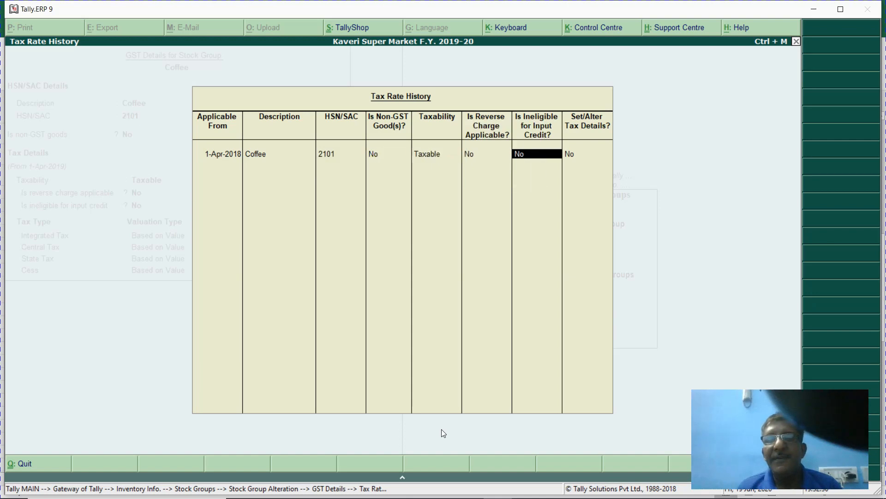
key(Return)
key(Return)
key(Return)
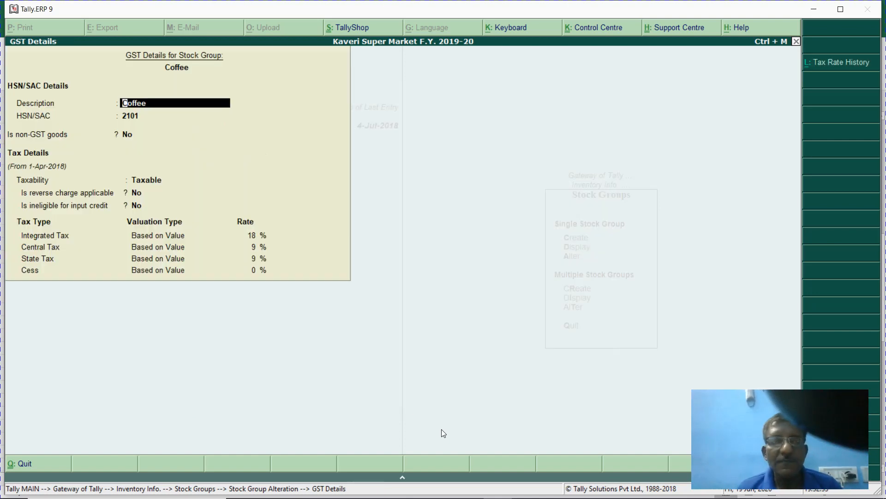
key(ctrl+a)
key(n)
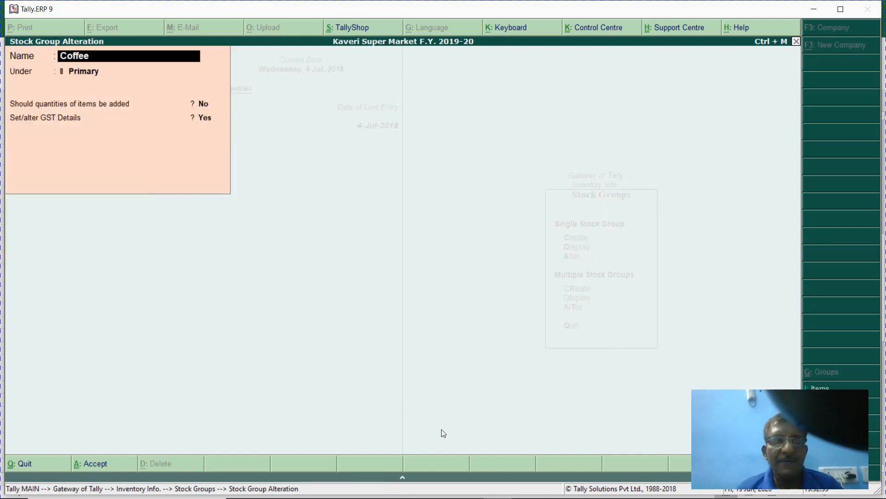
key(Escape)
key(Escape)
key(Escape)
key(Escape)
key(Escape)
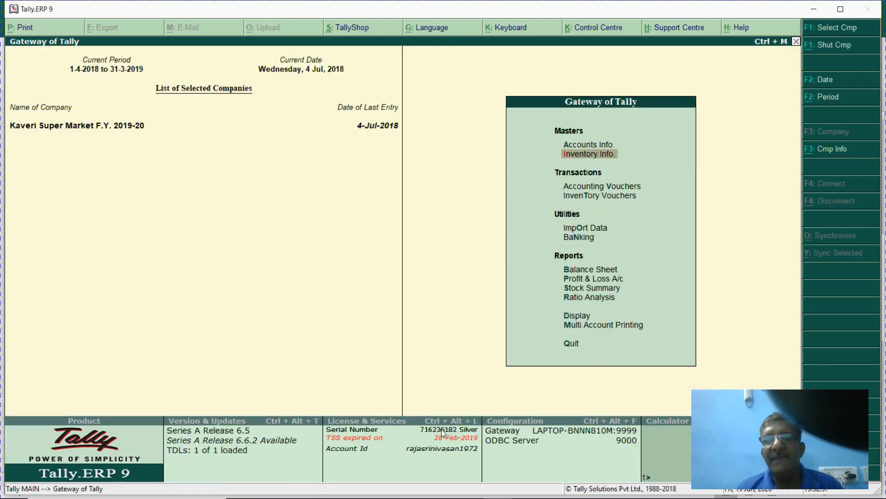
- Reopen Coffee, set its tax rate history applicable from 1.4.2018, and save the group
key(Return)
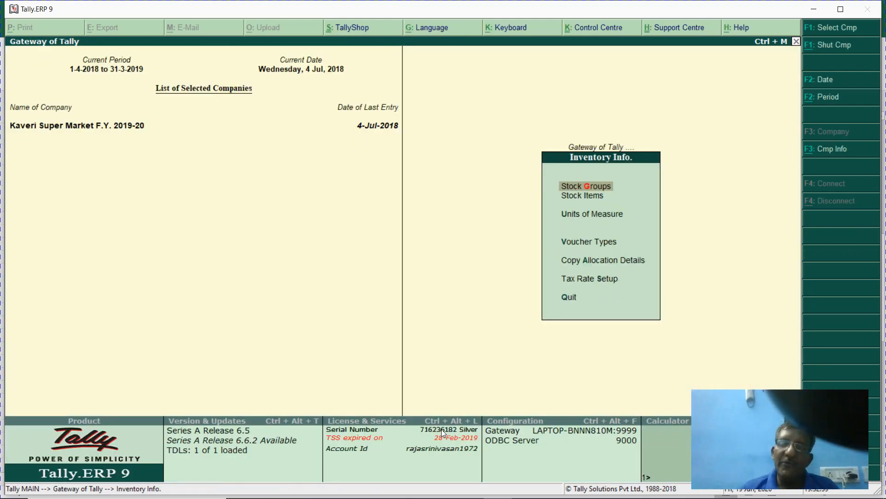
key(Return)
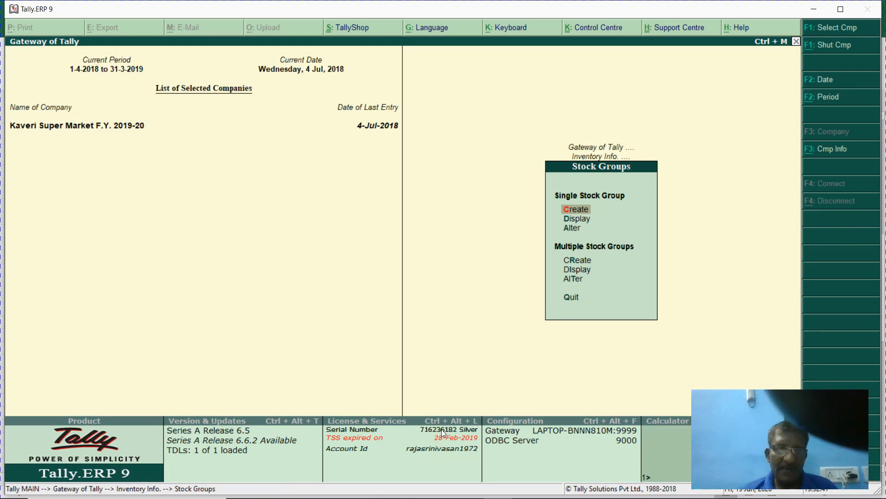
key(a)
key(Return)
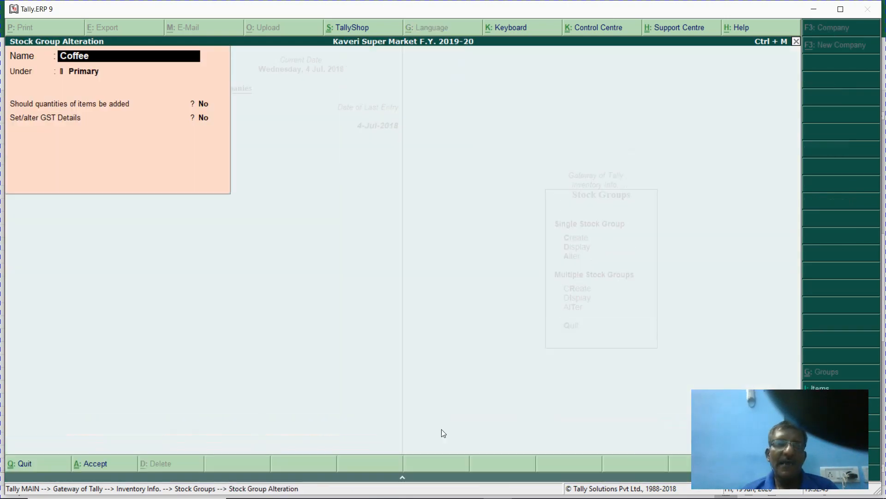
key(Return)
key(Return)
key(Return)
key(y)
key(Return)
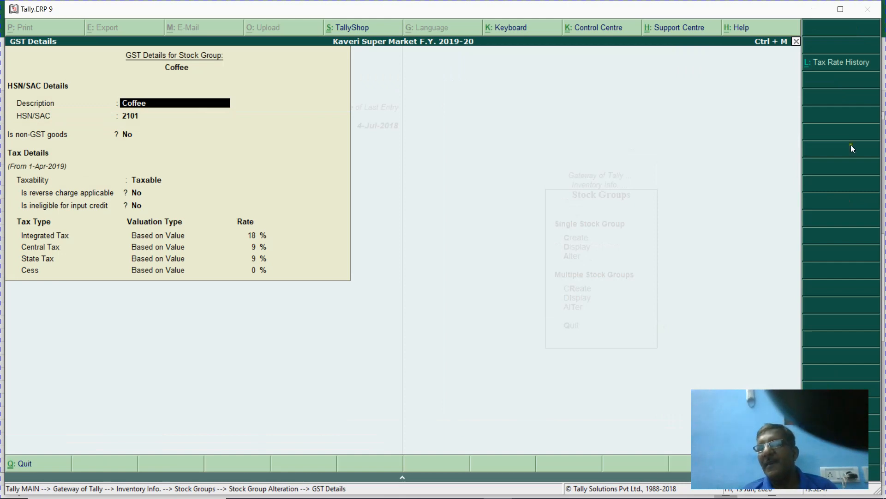
key(alt+l)
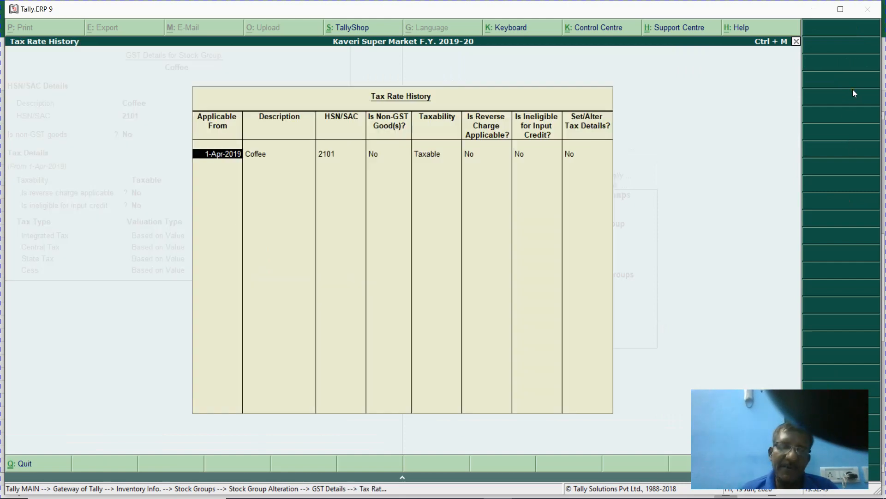
text(1.4.2018)
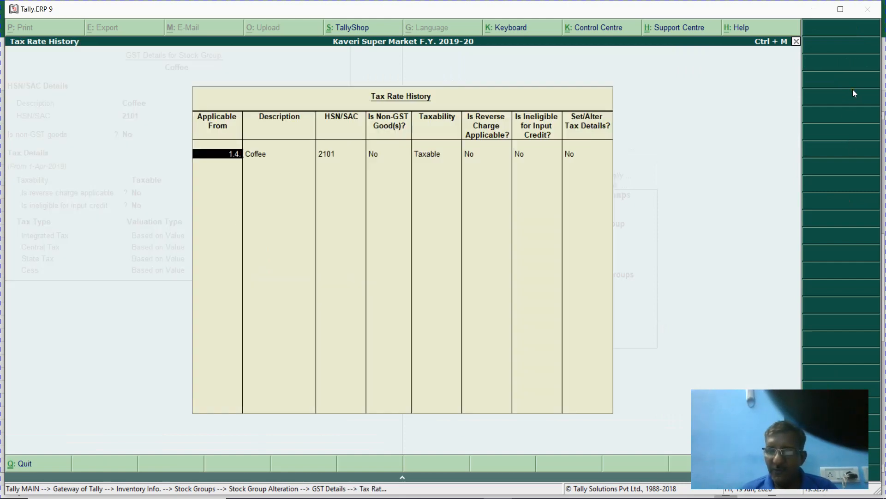
key(Return)
key(Return)
key(Return)
key(Return)
key(Return)
key(Return)
key(Return)
key(Return)
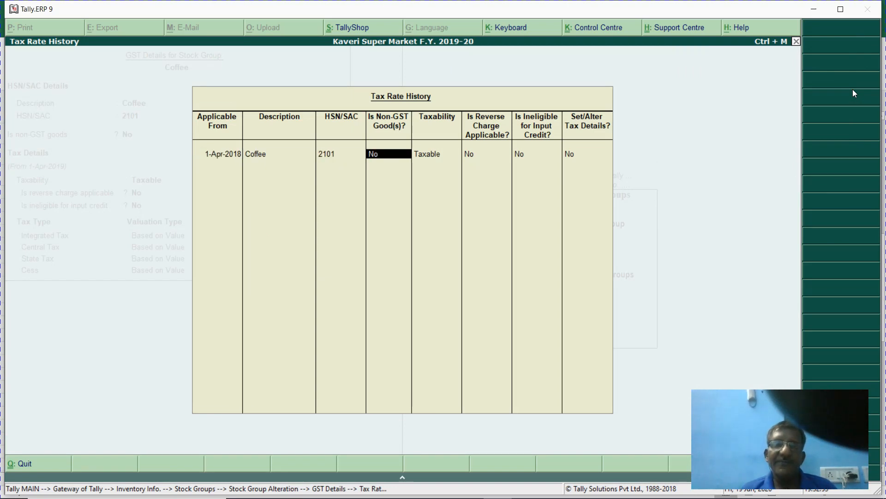
key(Return)
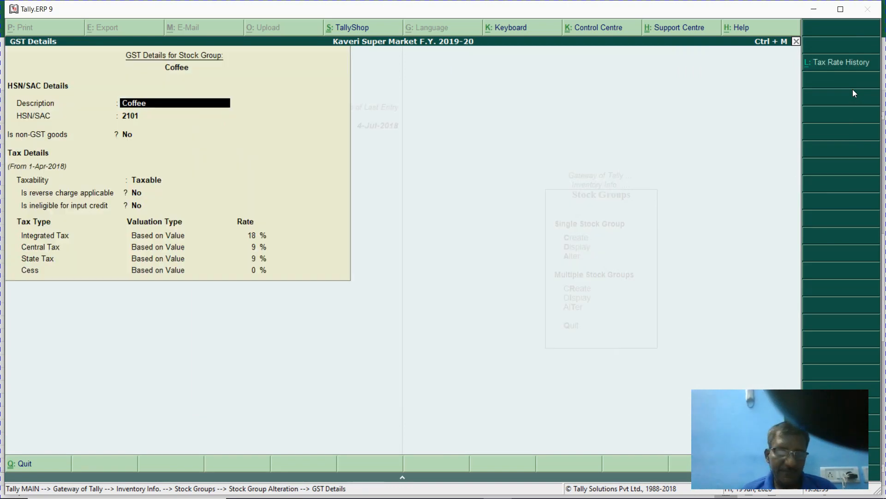
key(ctrl+a)
key(Return)
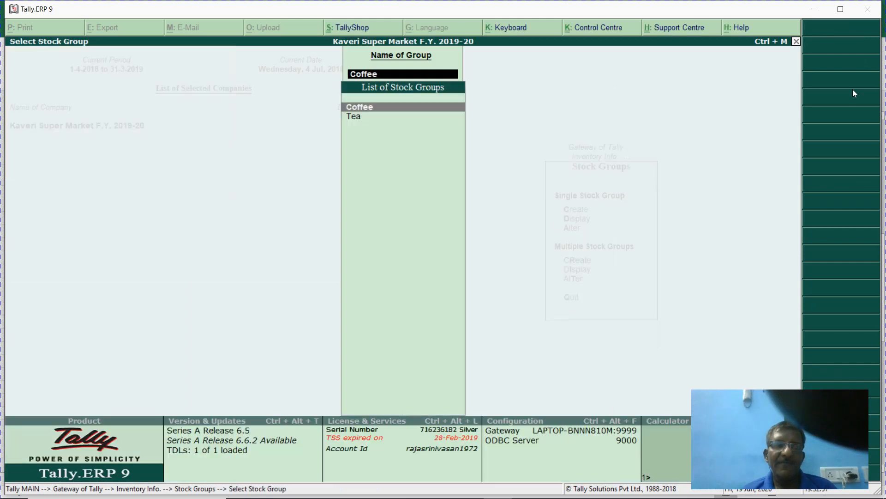
- Set the Tea group's 5% GST rate applicable from 1.4.2018, save, and return to Gateway
key(Down)
key(Return)
key(Return)
key(Return)
key(Return)
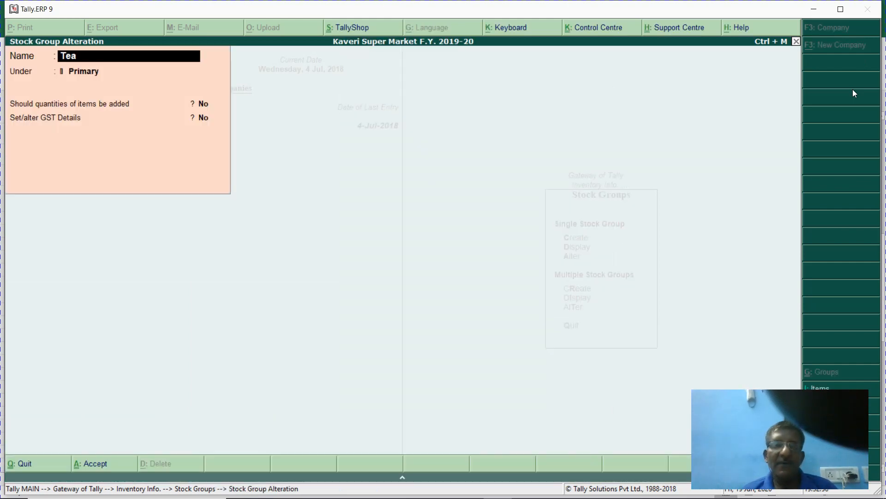
key(y)
key(Return)
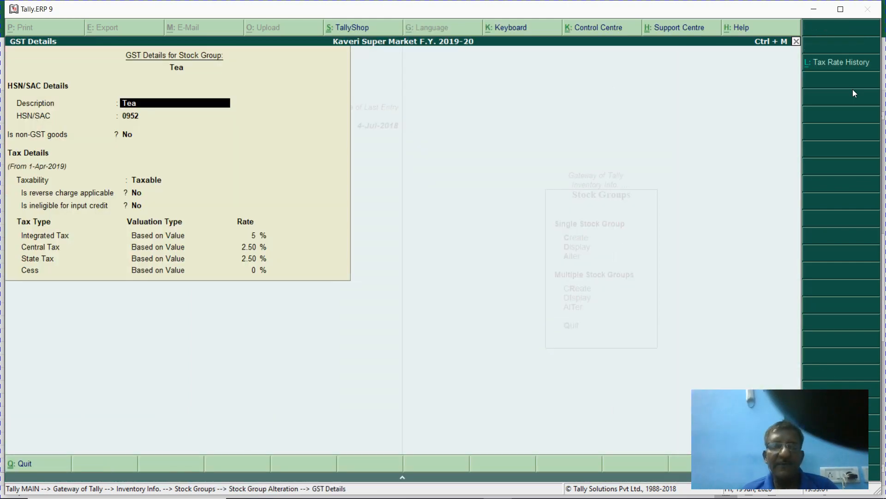
key(alt+l)
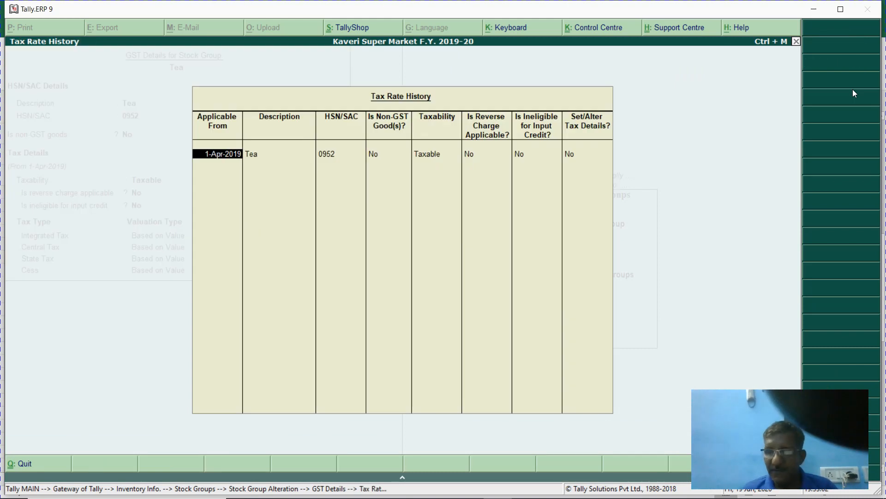
text(1.4.2018)
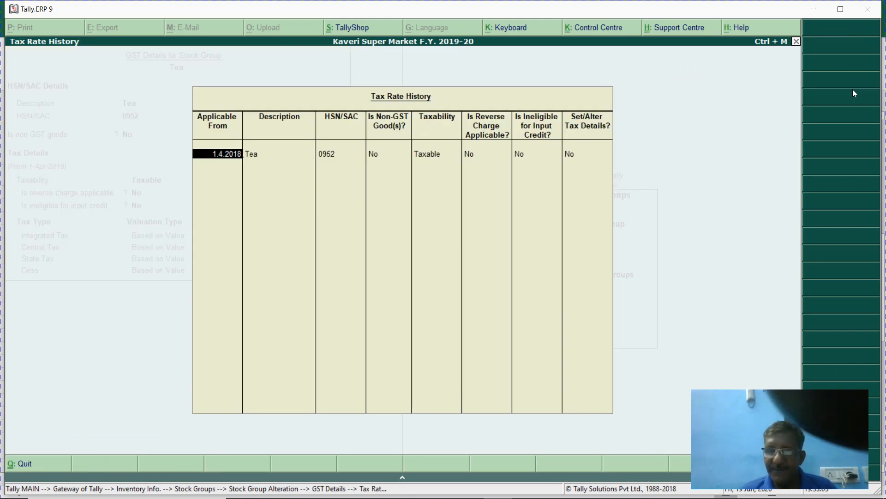
key(Return)
key(Return)
key(Return)
key(Return)
key(Return)
key(Return)
key(Return)
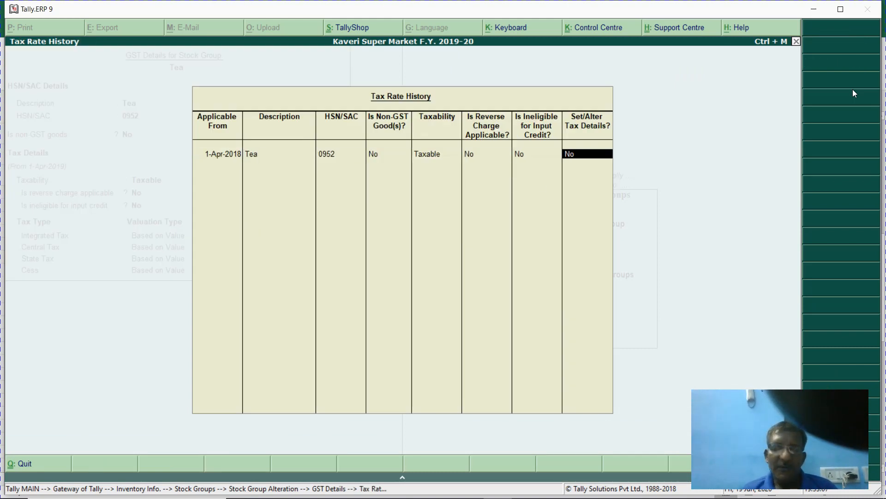
key(Return)
key(ctrl+a)
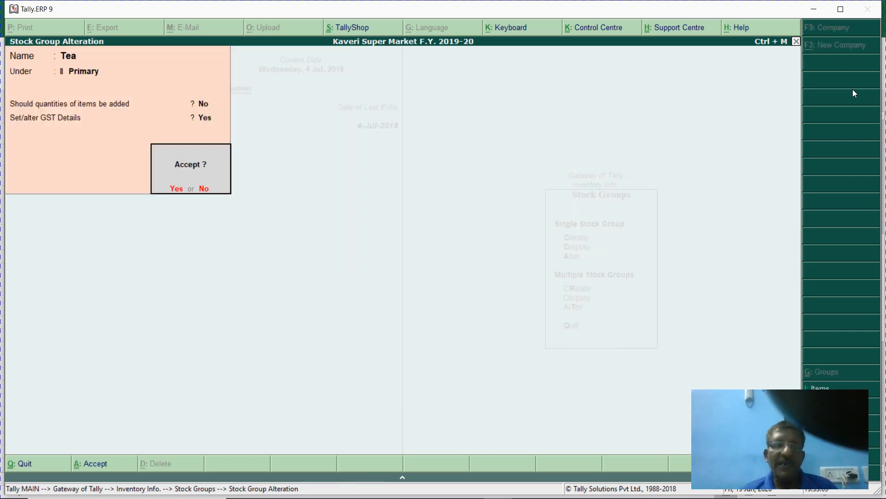
key(Return)
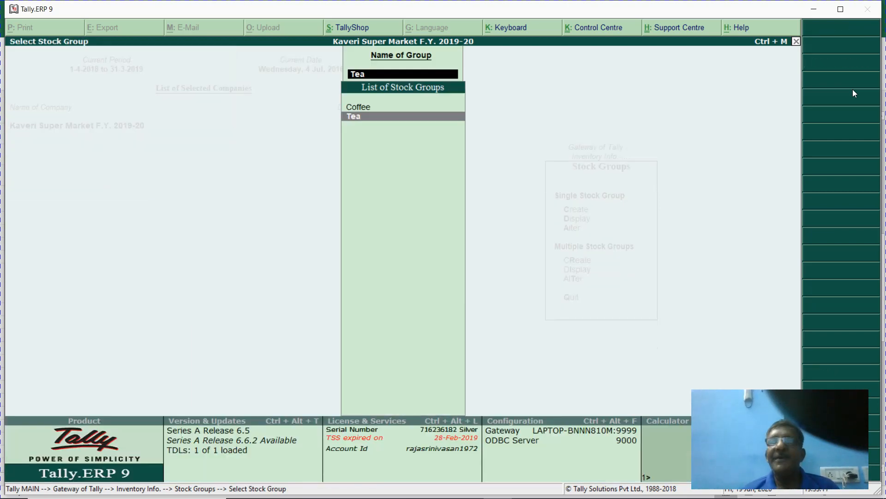
key(Escape)
key(Escape)
key(Escape)
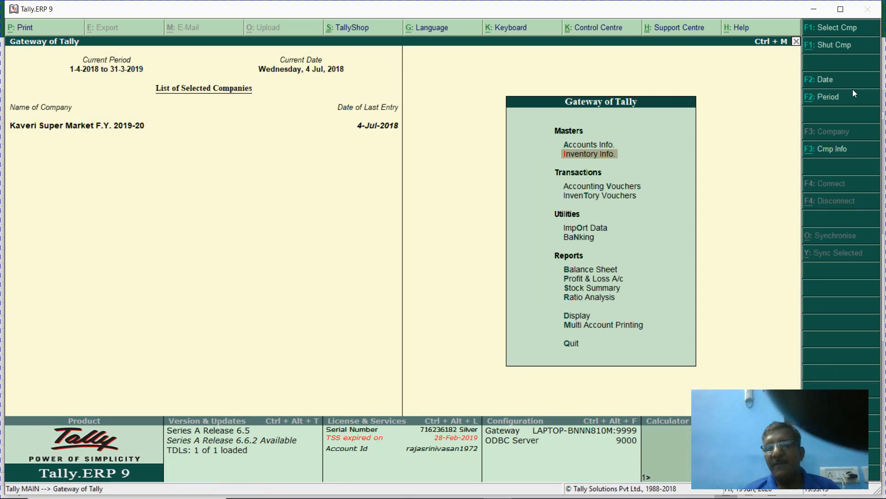
- Open purchase voucher 1 from the Day Book and move past its items to a new ledger line
key(d)
key(y)
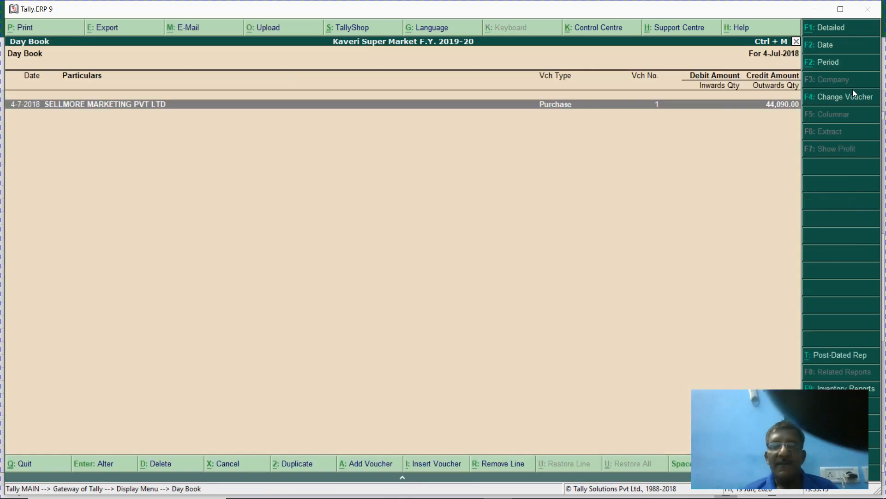
key(Return)
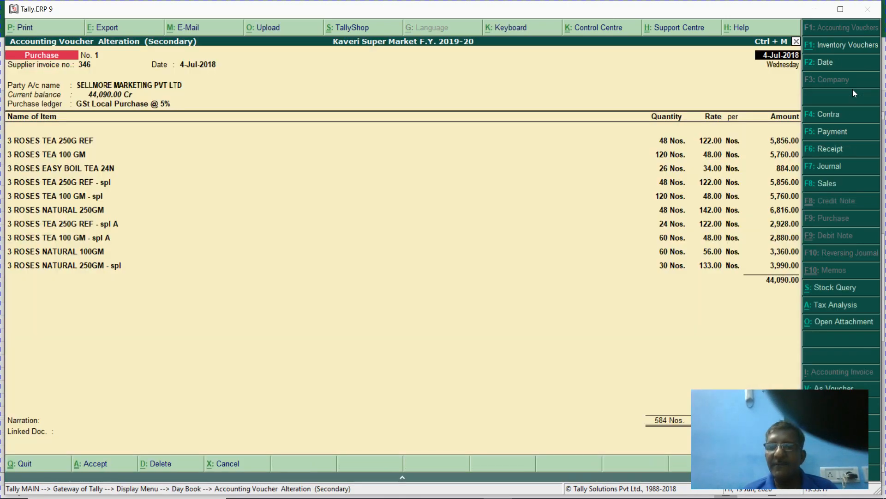
key(Return)
key(Return)
key(Return)
key(Return)
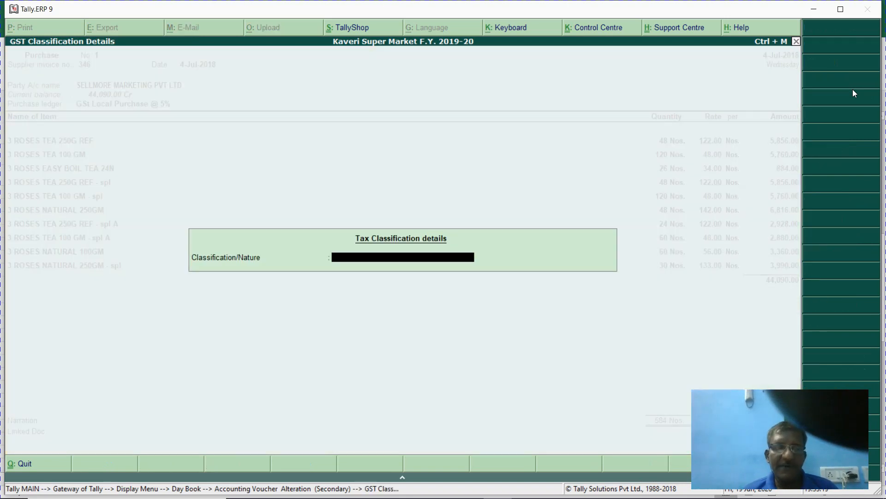
key(Return)
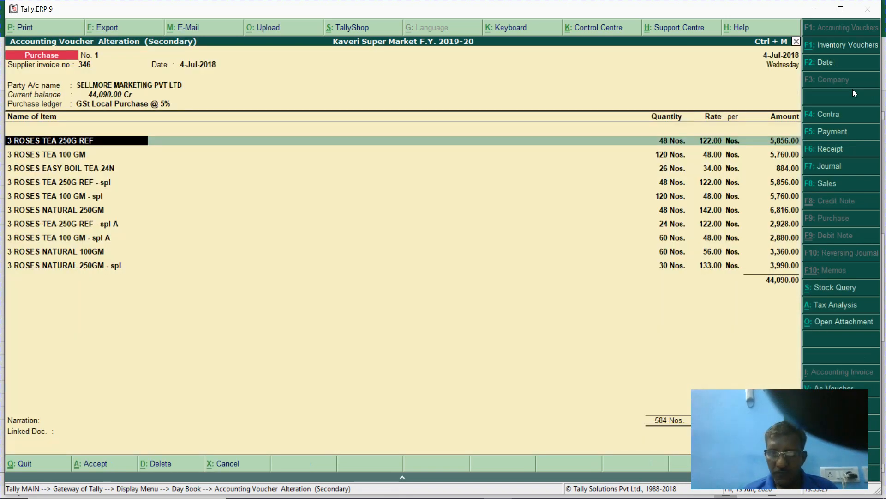
key(Return)
key(Return)
key(Return)
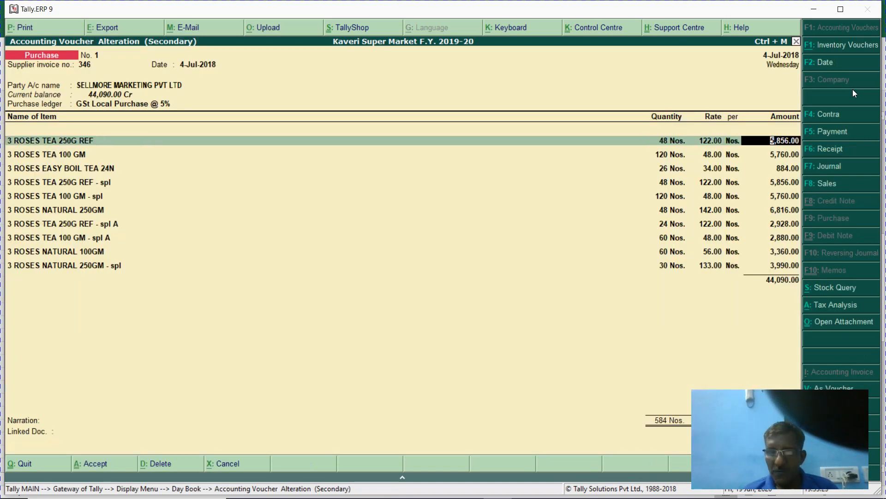
key(Down)
key(Down)
key(Down)
key(Down)
key(Down)
key(Down)
key(Down)
key(Down)
key(Down)
key(Down)
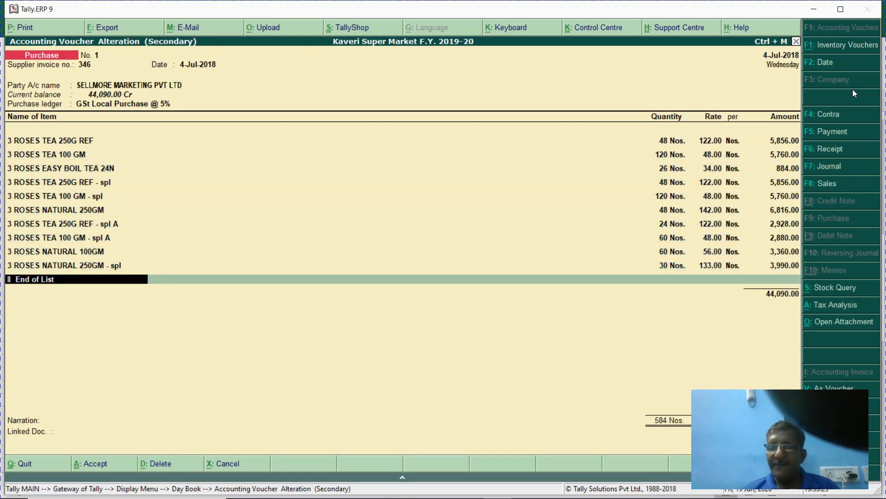
key(Return)
- Add Input Cgst, Input Sgst and a 0.50 Round Off line, and save the voucher at 46,295.00
text(In)
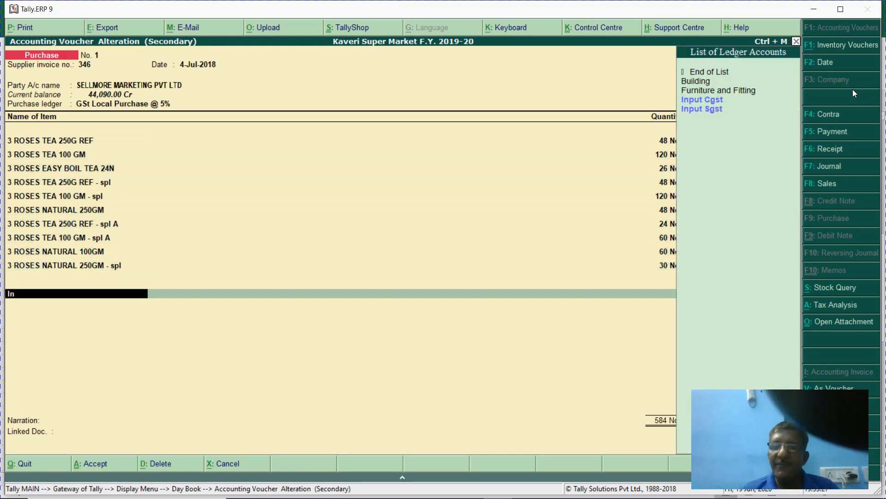
key(Return)
key(Return)
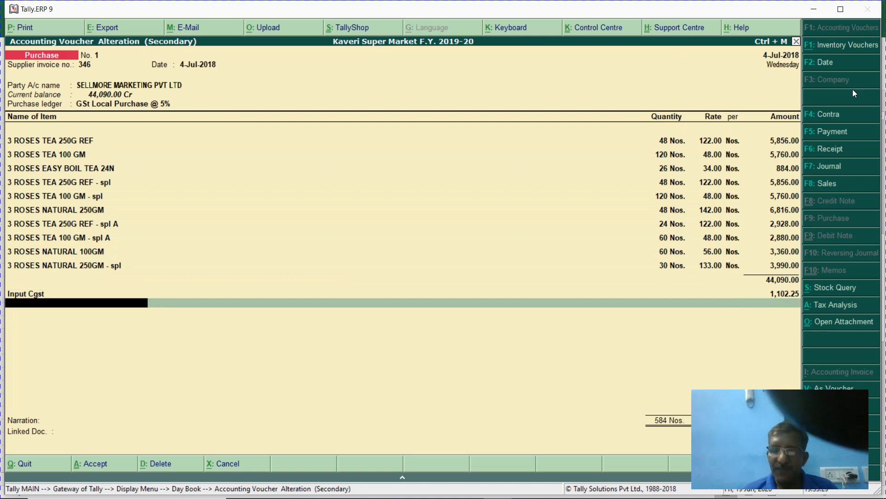
text(In)
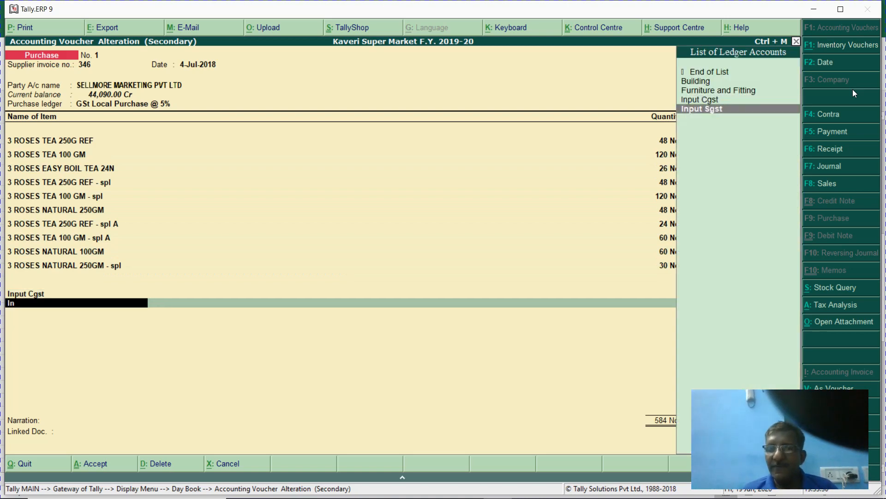
key(Return)
key(Return)
text(Rou)
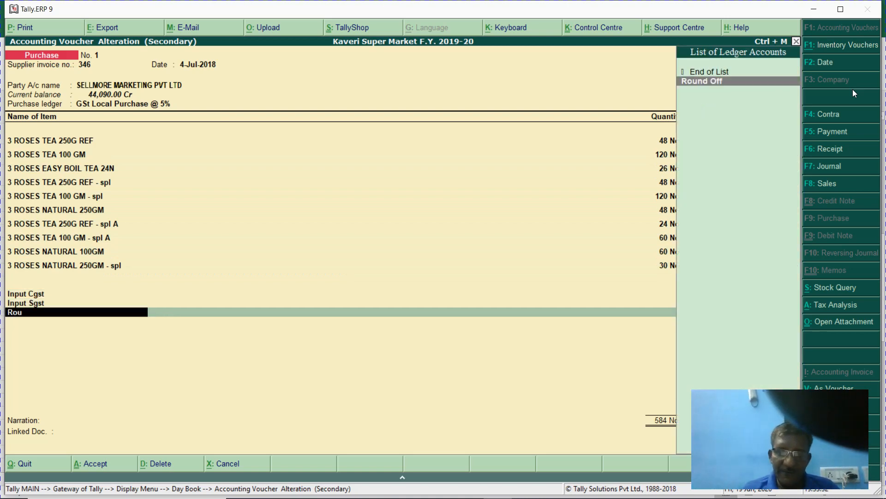
key(Return)
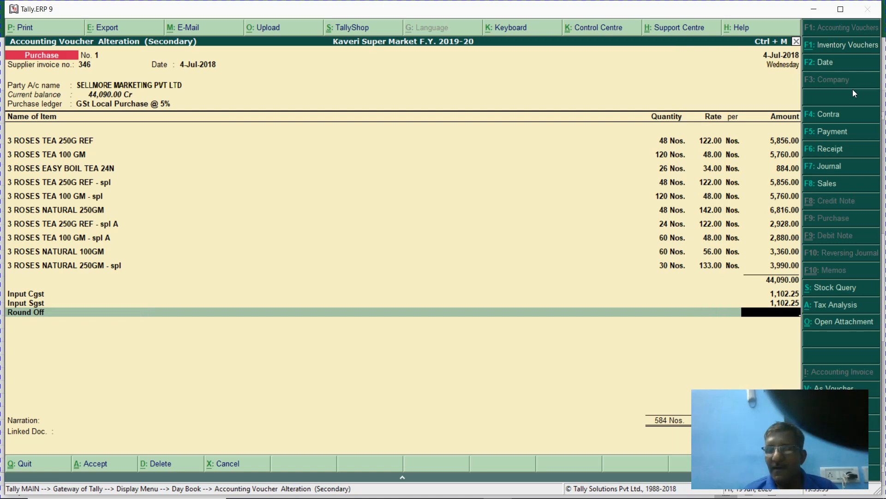
text(.50)
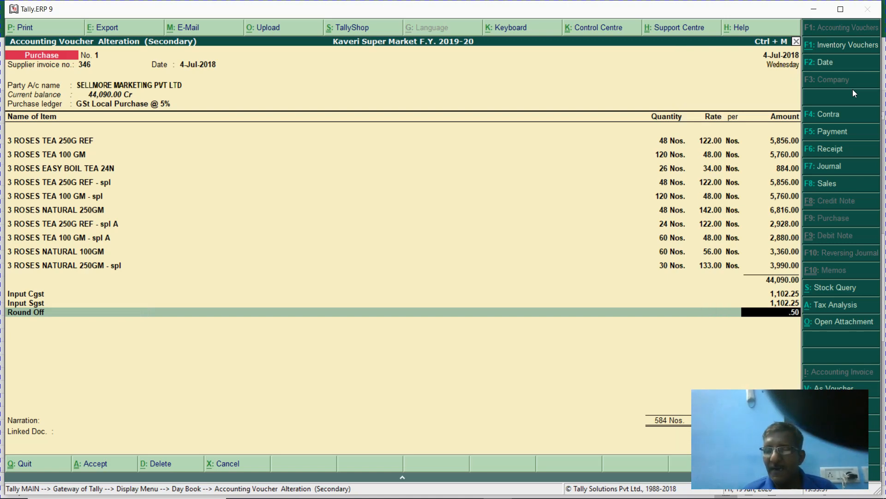
key(Return)
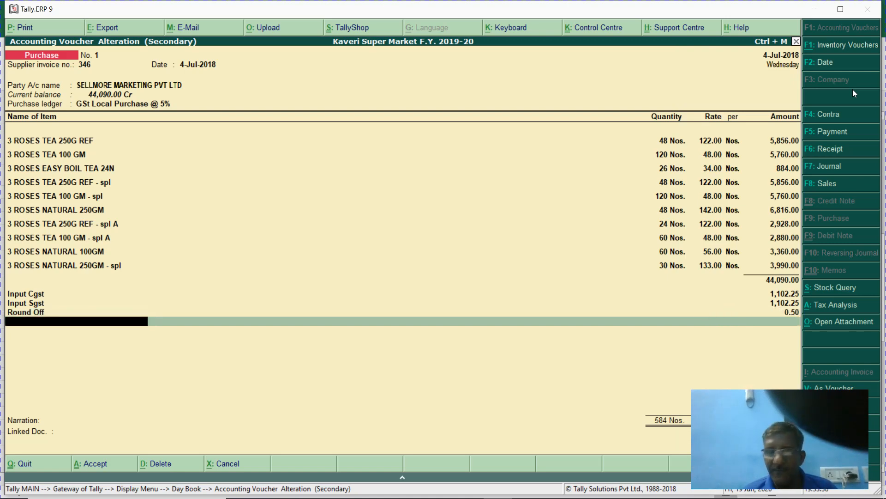
key(Return)
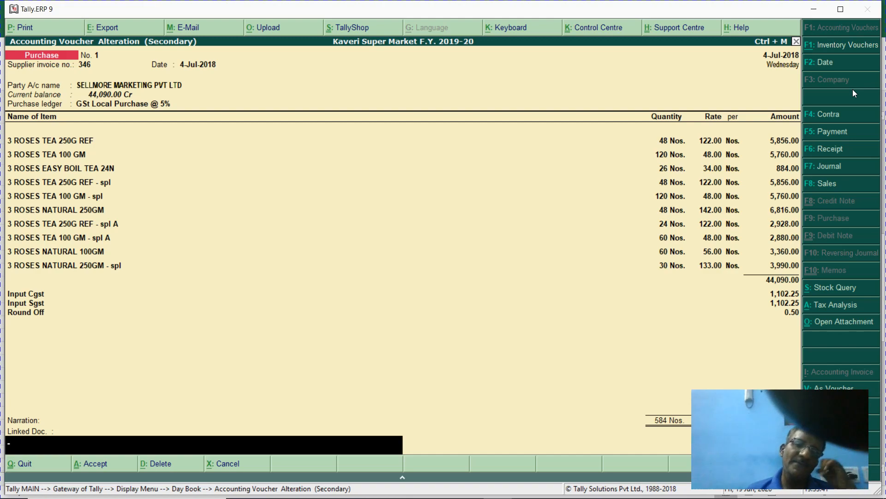
key(ctrl+a)
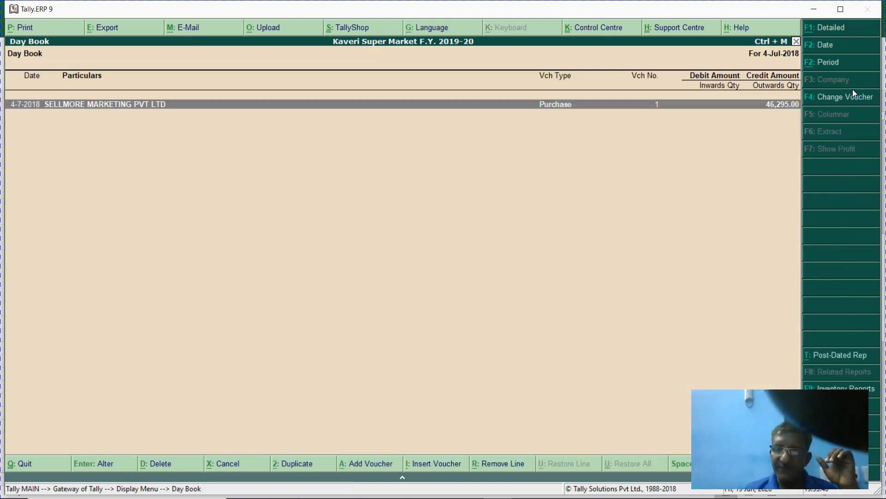
- Recheck the saved voucher and start a new purchase voucher
key(Return)
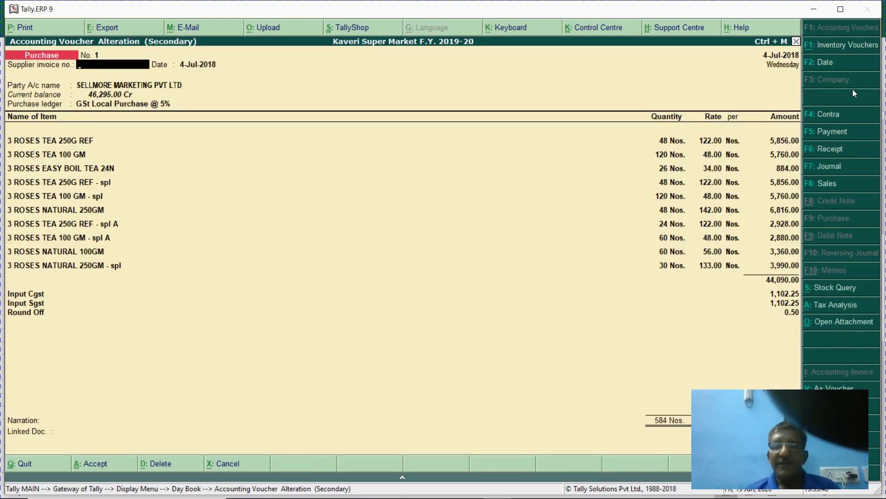
key(Escape)
key(Escape)
key(Escape)
key(Escape)
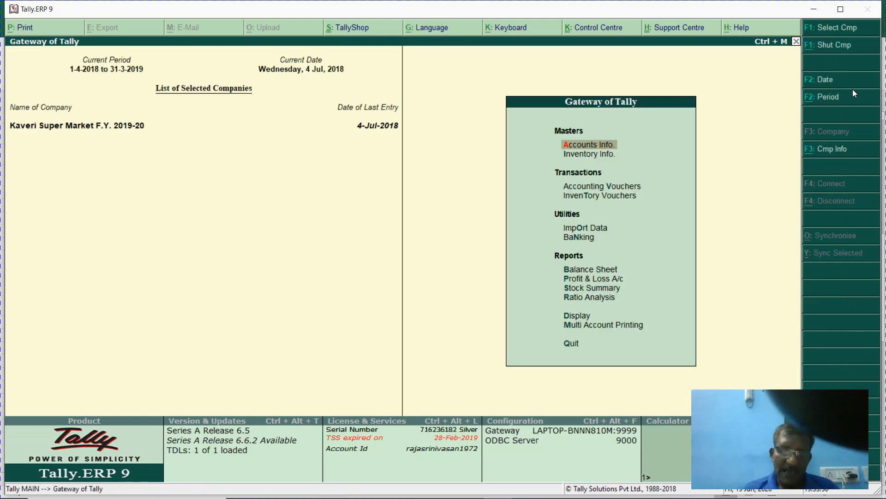
key(v)
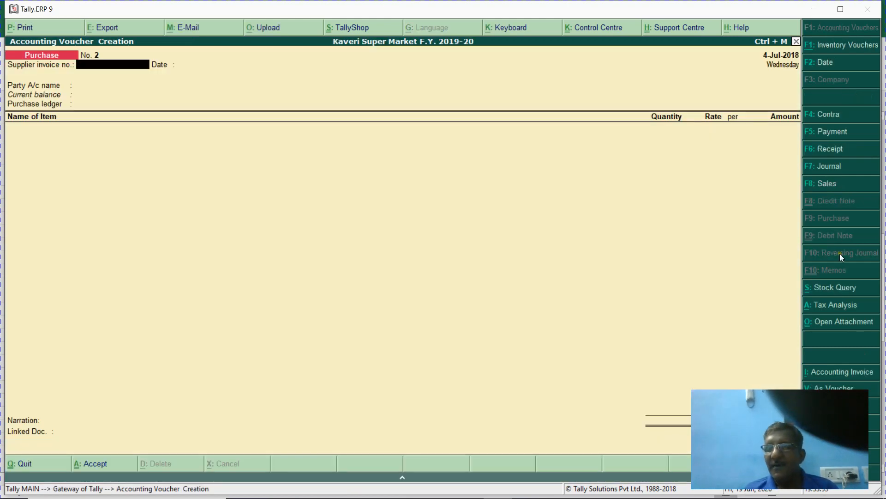
key(alt+Tab)
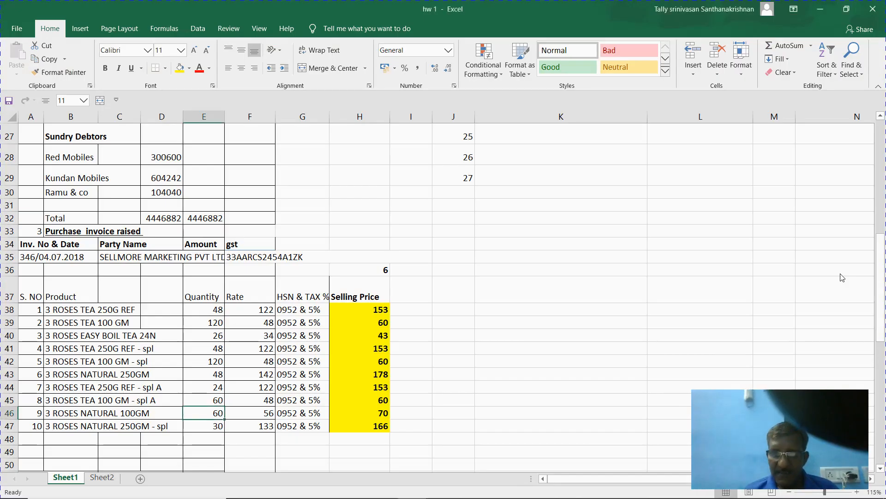
- Bring the Chinthamani Agencies coffee invoice rows into view in Excel, then return to Tally
key(Down)
key(Down)
key(Down)
key(Down)
key(Down)
key(Down)
key(Down)
key(Down)
key(Down)
key(Down)
key(Down)
key(Down)
key(Down)
key(Down)
key(Down)
key(Down)
key(Down)
key(Down)
key(Down)
key(Down)
key(Down)
key(Down)
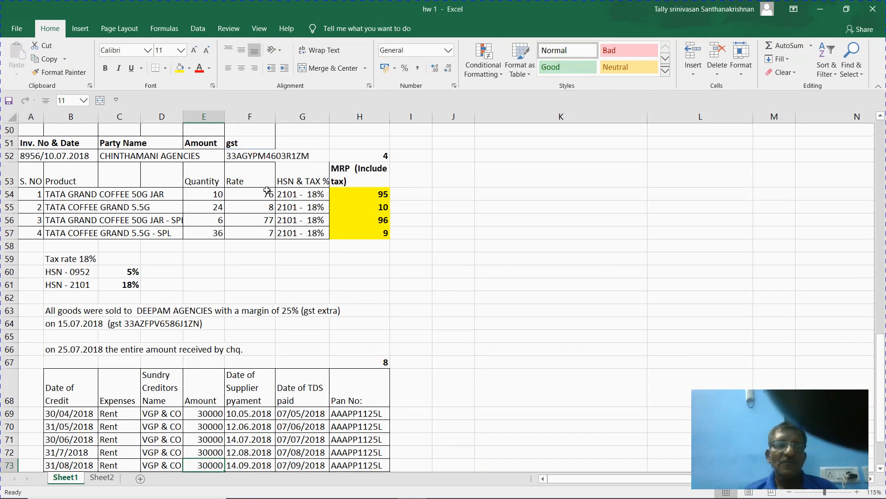
click(215, 192)
key(alt+Tab)
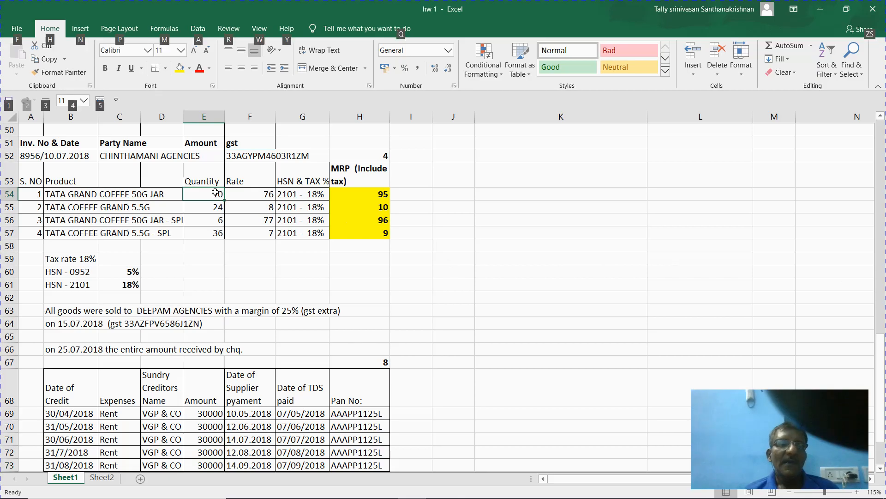
key(alt+Tab)
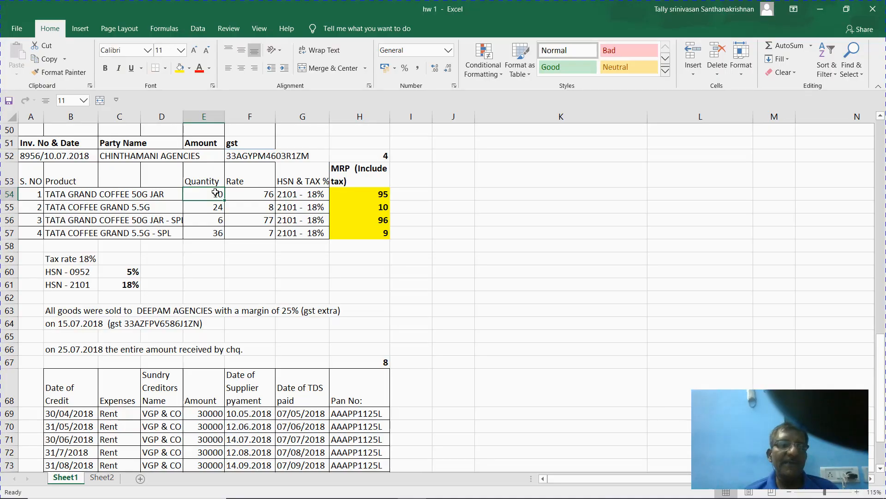
key(alt+Tab)
key(alt+Tab)
key(alt+Tab)
key(F2)
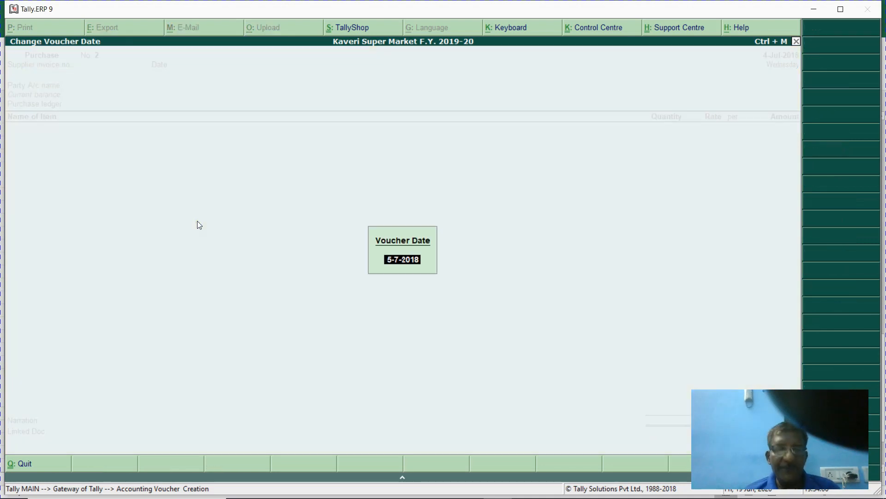
- Date purchase voucher No. 2 10-Jul-2018 with supplier invoice number 8956
text(10)
key(Return)
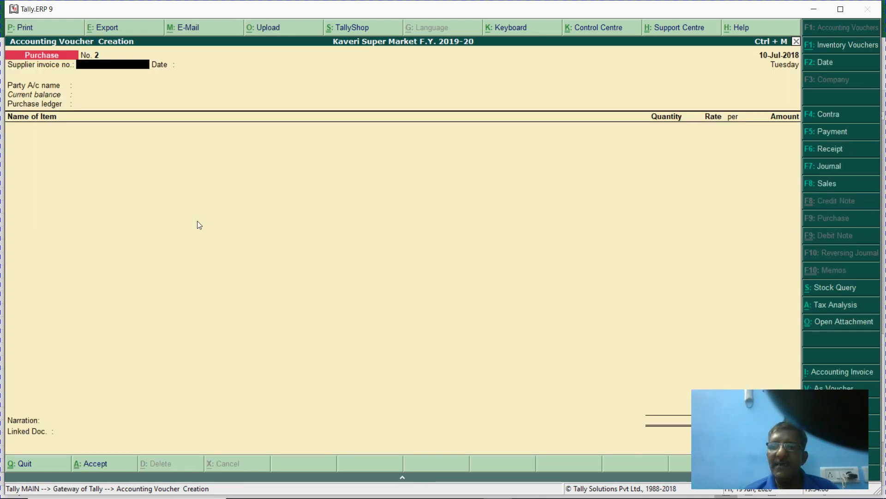
text(8956)
key(Return)
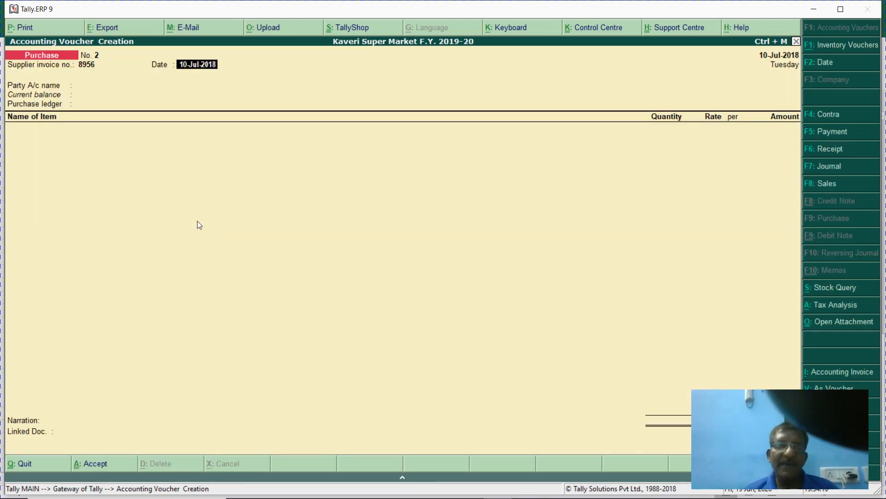
key(Return)
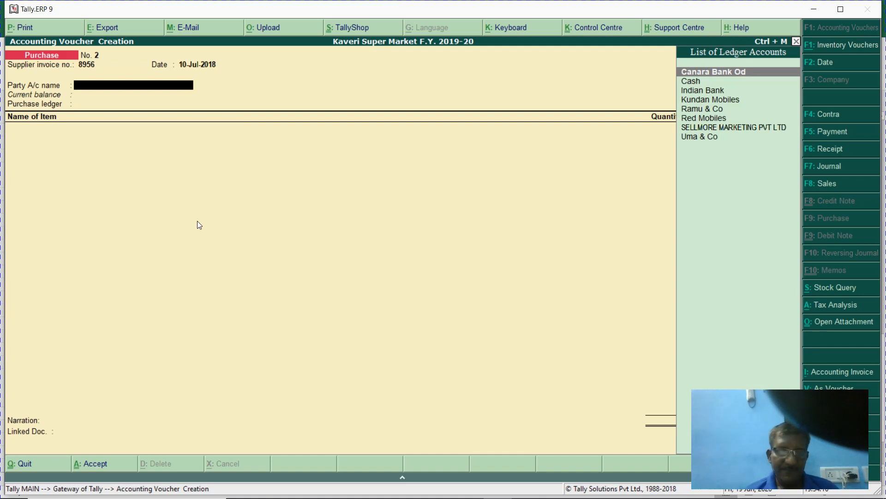
text(s)
key(BackSpace)
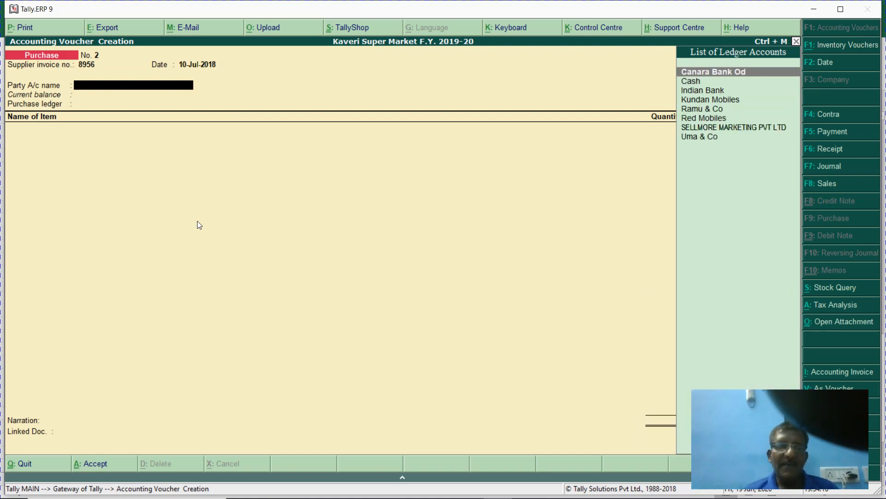
- Start a new party ledger named Chinthamani Agencies
key(alt+c)
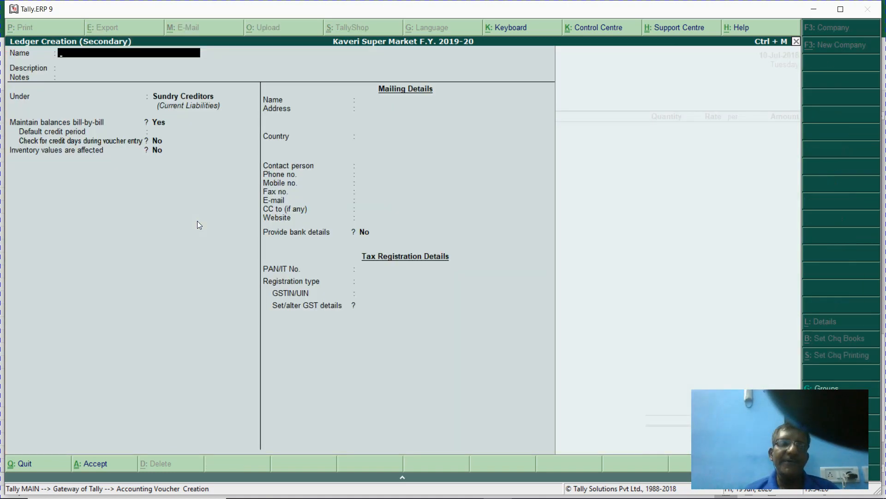
key(Escape)
key(Return)
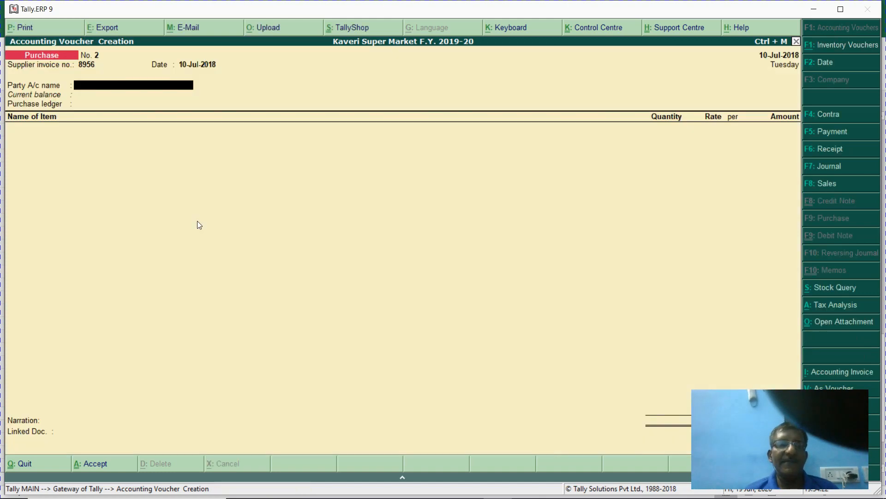
key(alt+c)
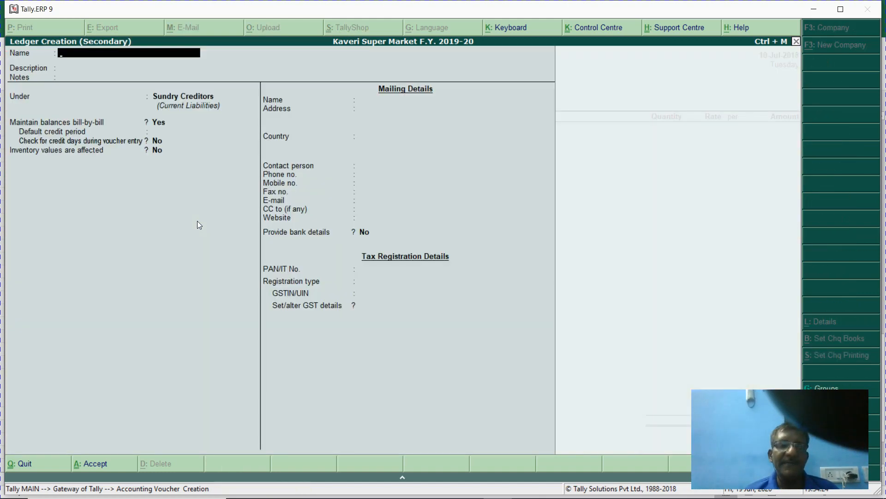
key(alt+Tab)
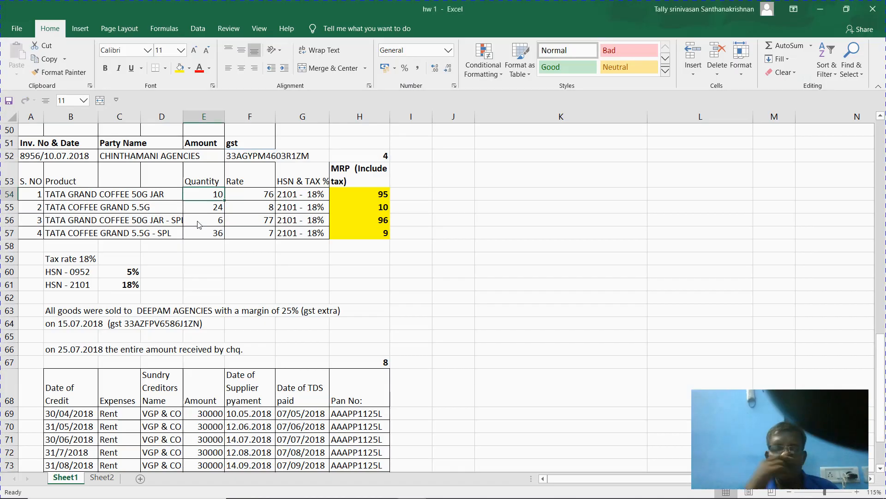
key(alt+Tab)
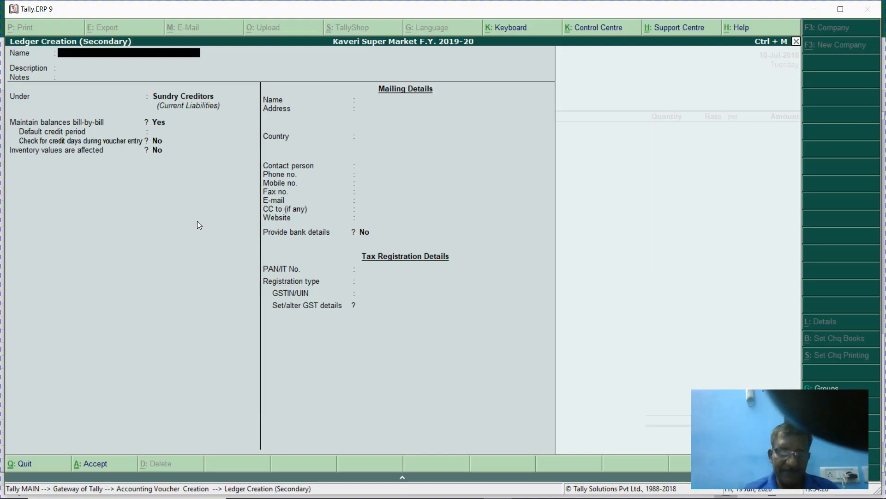
text(Chinth)
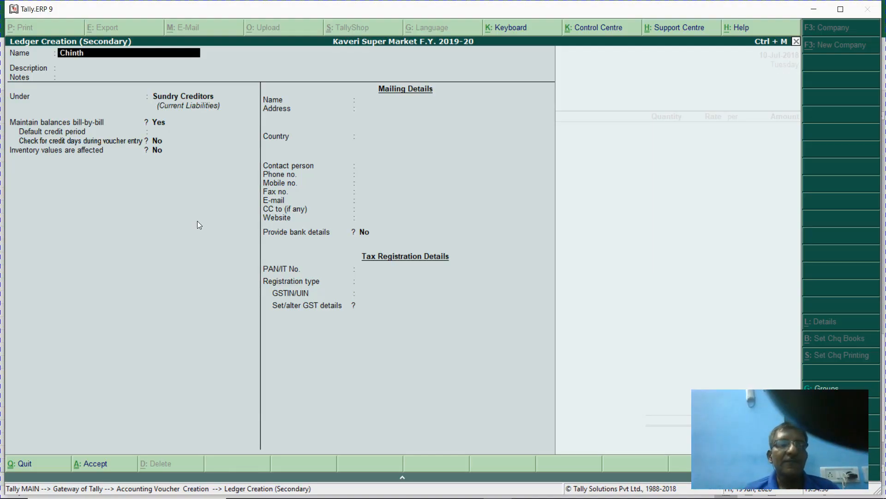
text(amani Agencies)
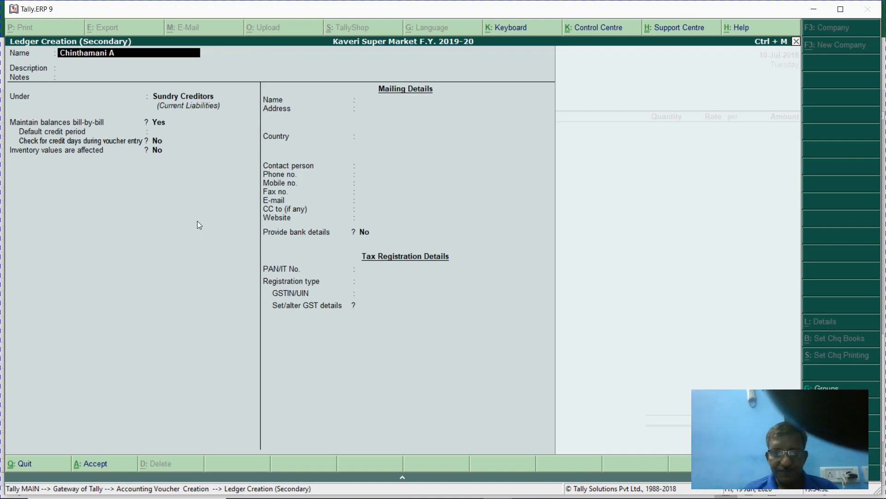
key(Return)
key(Return)
key(Return)
key(Return)
key(Return)
key(Return)
key(Return)
key(Return)
key(Return)
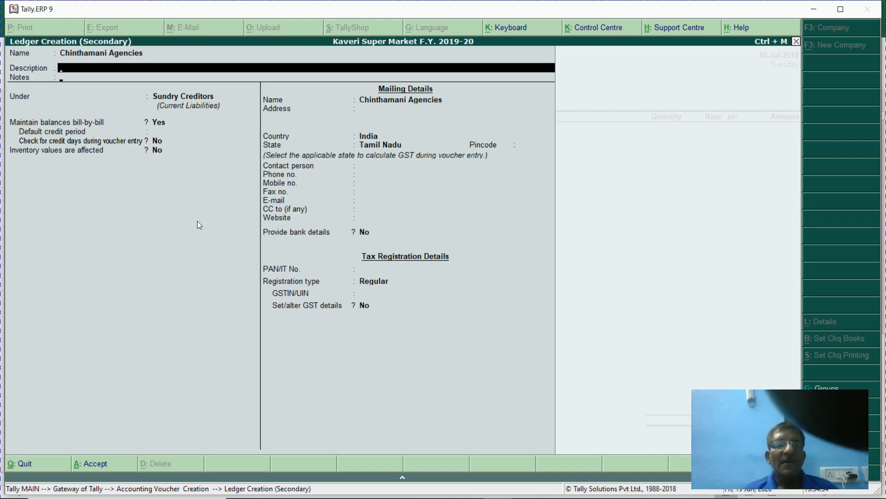
- Paste the supplier's GSTIN from Excel cell F52 and save the Chinthamani Agencies ledger
key(Return)
key(Return)
key(Return)
key(Return)
key(Return)
key(Return)
key(Return)
key(Return)
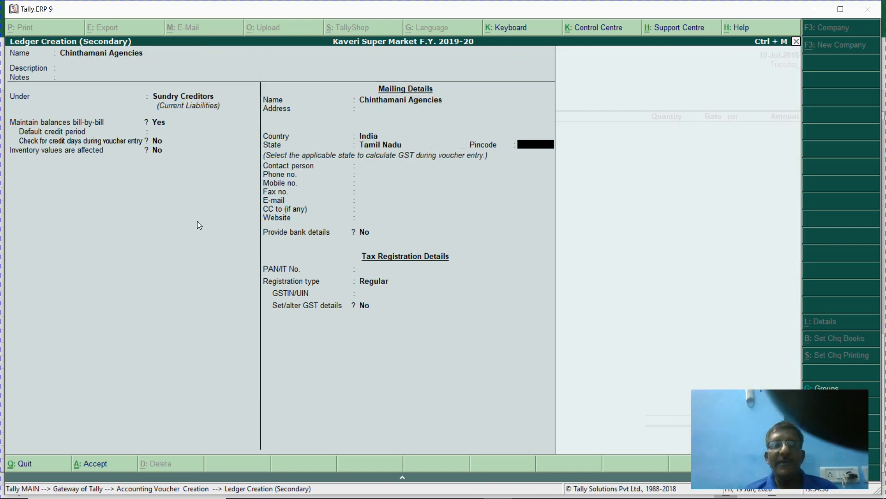
key(Return)
key(Return)
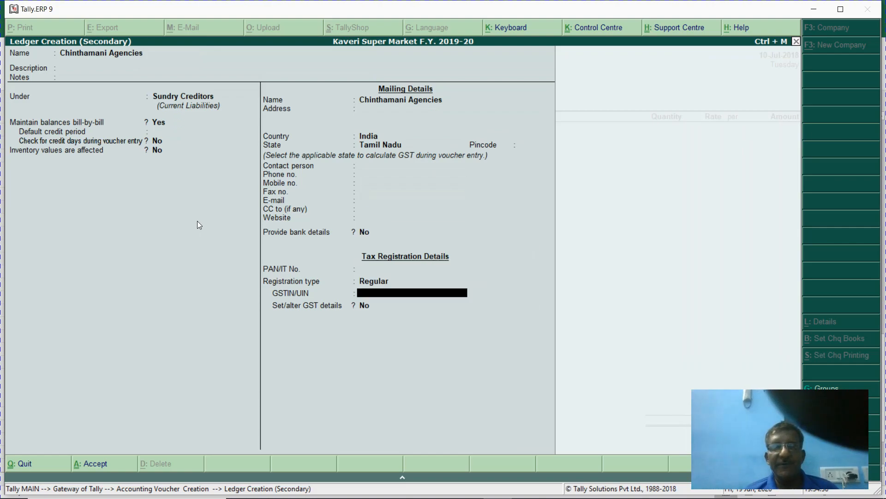
key(alt+Tab)
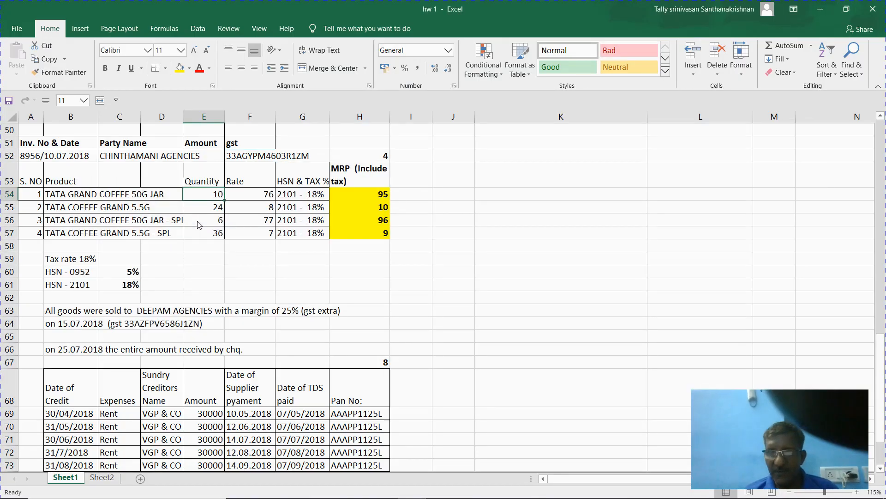
click(254, 155)
key(ctrl+c)
key(alt+Tab)
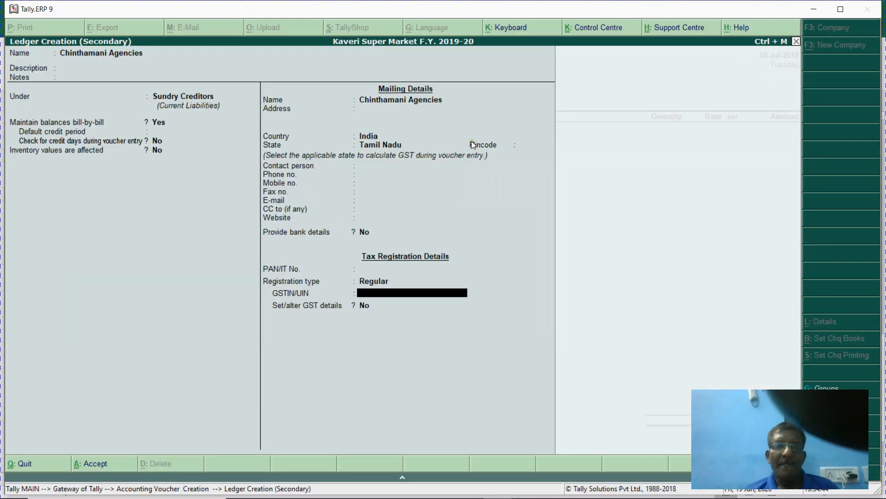
key(ctrl+alt+v)
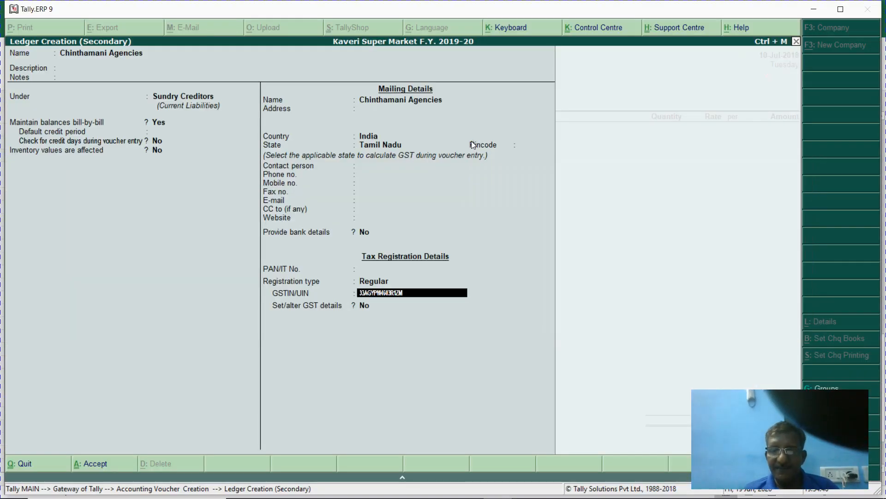
key(Return)
key(Return)
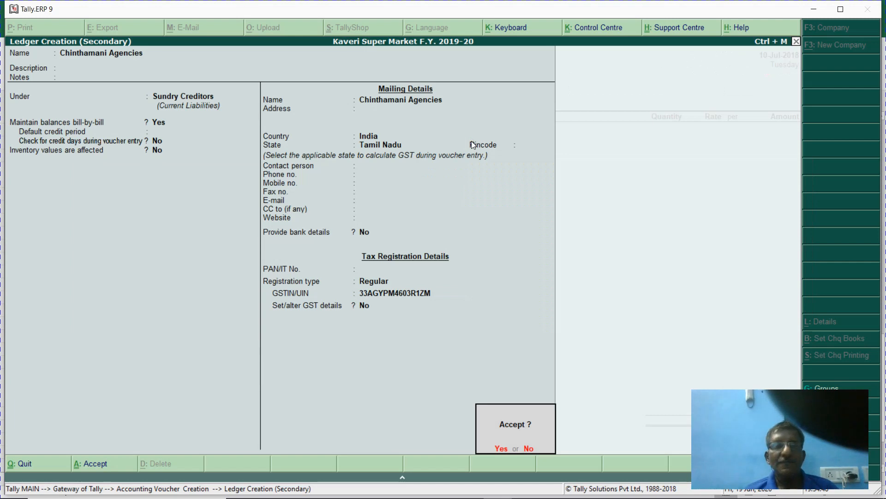
key(Return)
key(Return)
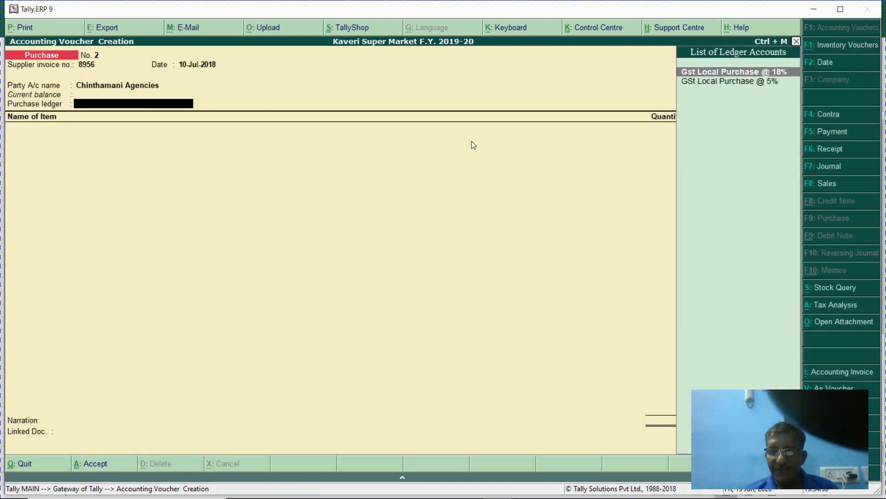
- Use Gst Local Purchase @ 18% and add TATA GRAND COFFEE 50G JAR (code 101), 10 Nos at 76.00
key(Return)
key(Return)
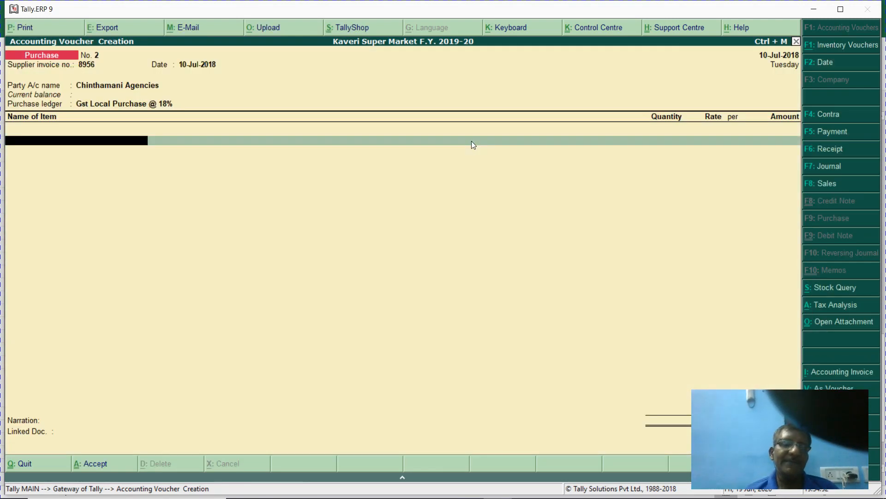
key(alt+Tab)
key(Right)
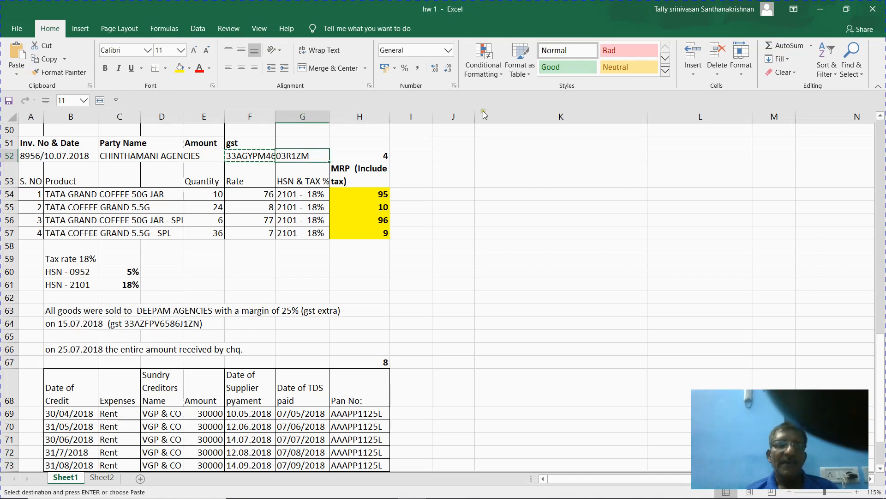
click(203, 192)
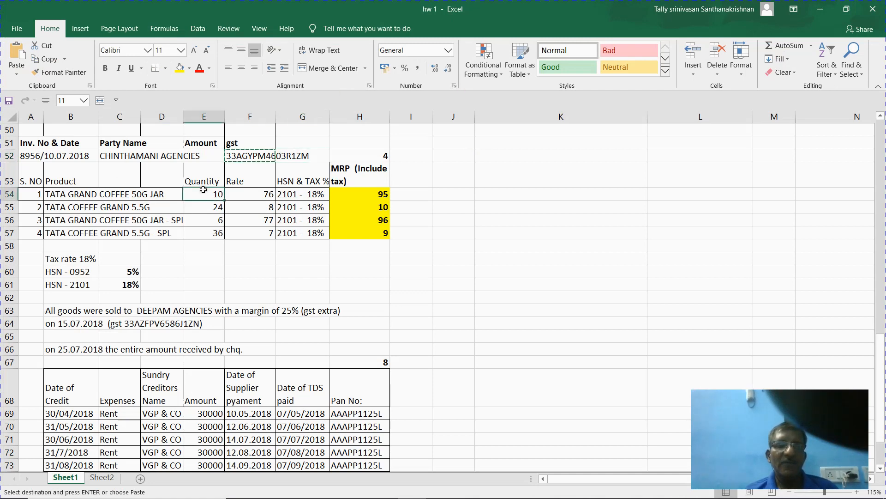
key(alt+Tab)
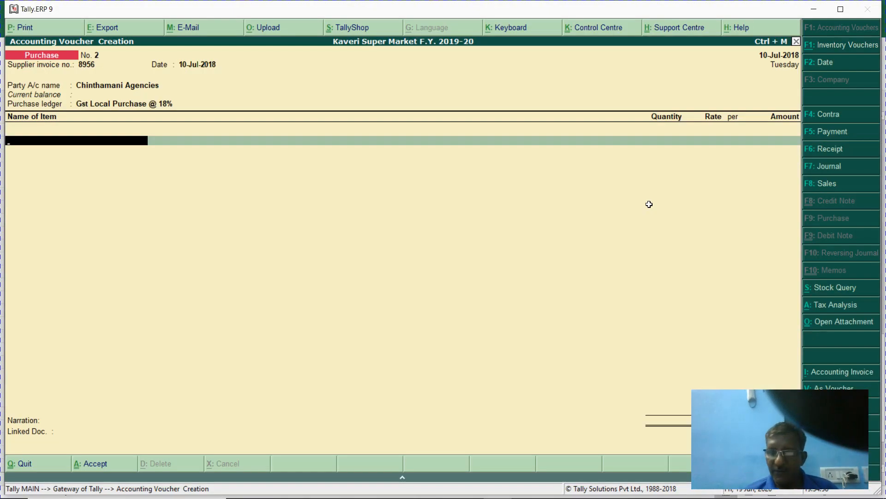
text(101)
key(Return)
key(alt+Tab)
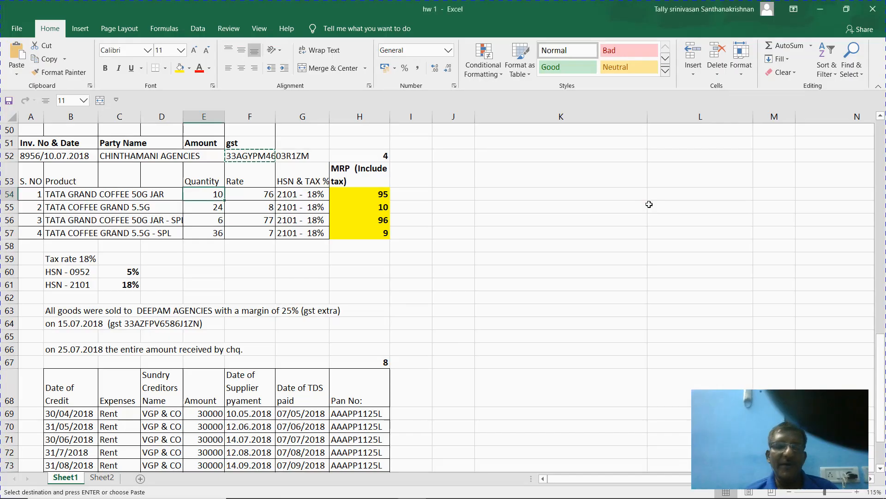
key(alt+Tab)
text(1)
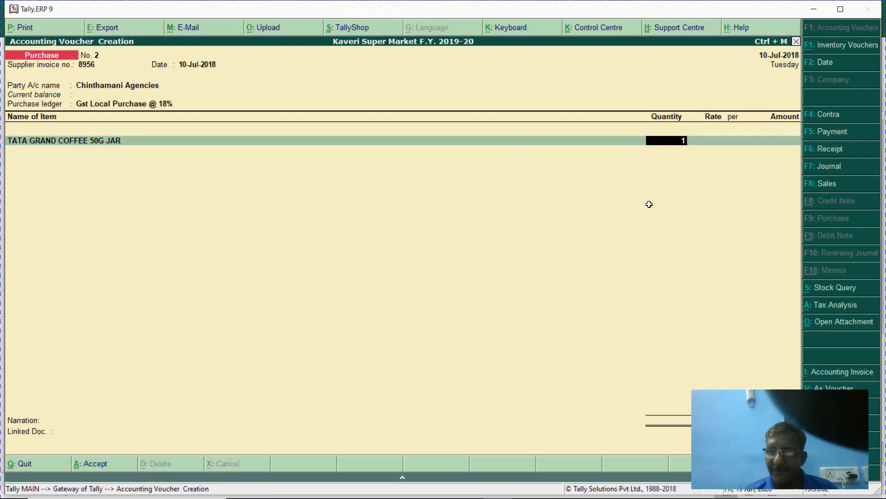
text(0)
key(Return)
key(Return)
key(Return)
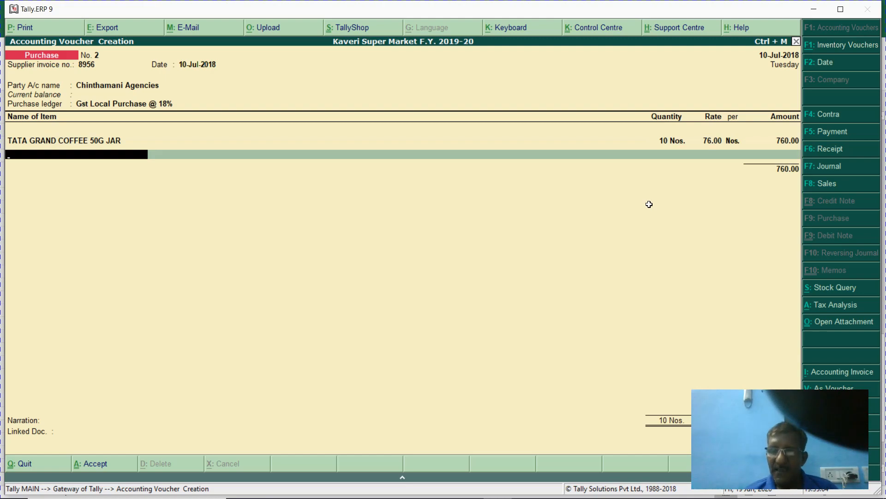
- Add TATA COFFEE GRAND 5.5G (code 102), correcting the quantity to 24 Nos at 8.00
text(102)
key(Return)
key(alt+Tab)
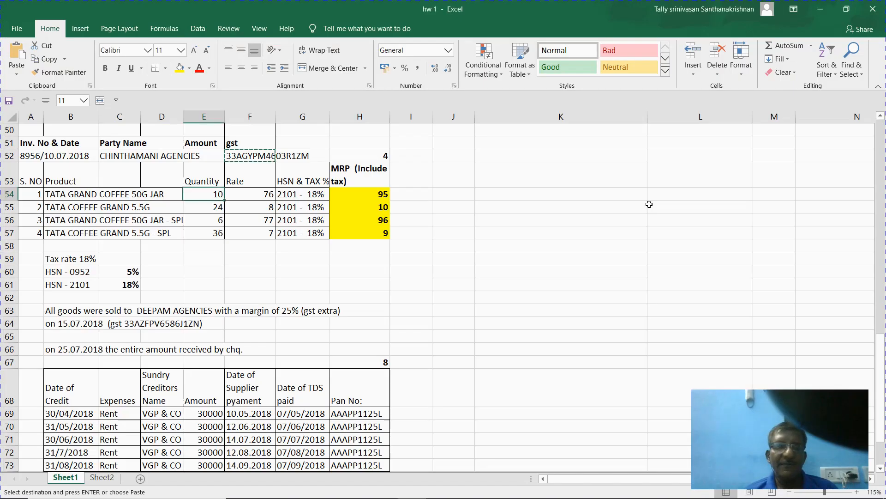
key(Down)
key(alt+Tab)
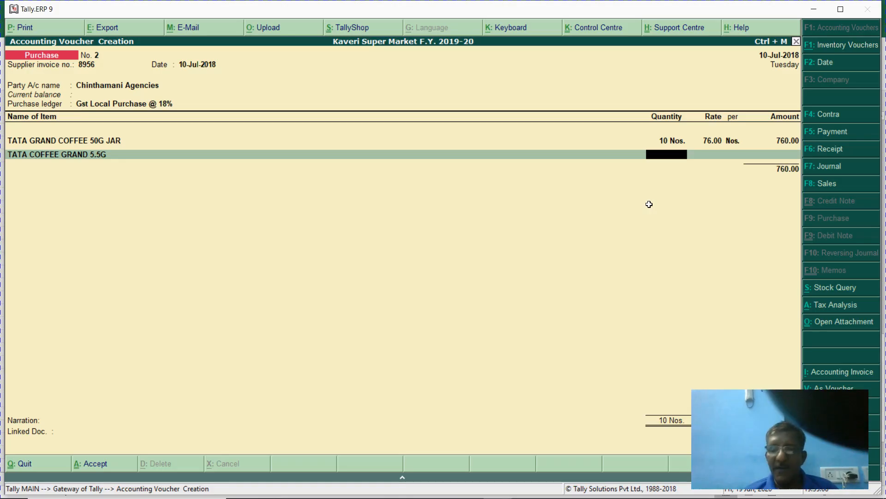
text(254)
key(Return)
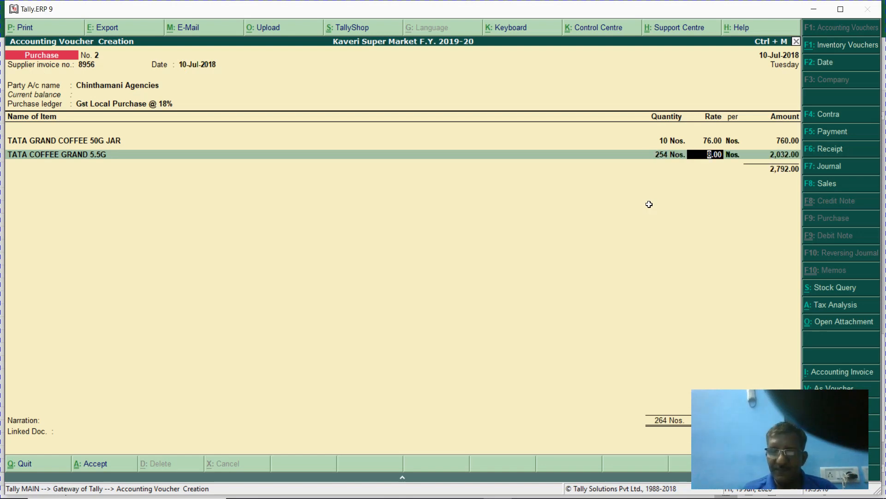
key(BackSpace)
text(24)
key(Return)
key(Return)
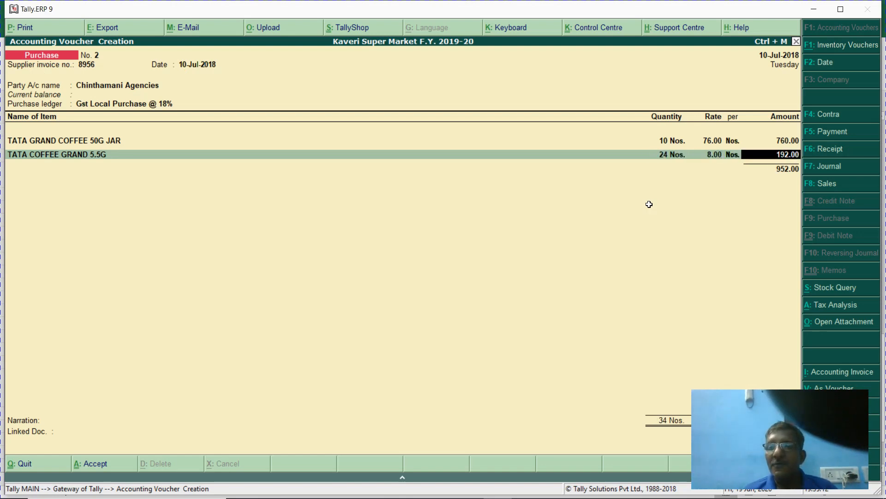
key(Return)
- Add TATA GRAND COFFEE 50G JAR - SPL (code 183), 6 Nos at 77.00
key(alt+Tab)
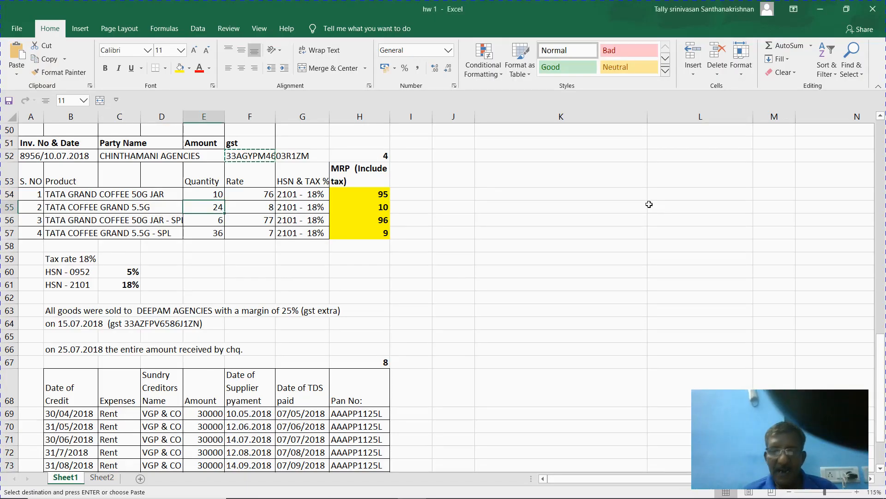
key(Down)
key(alt+Tab)
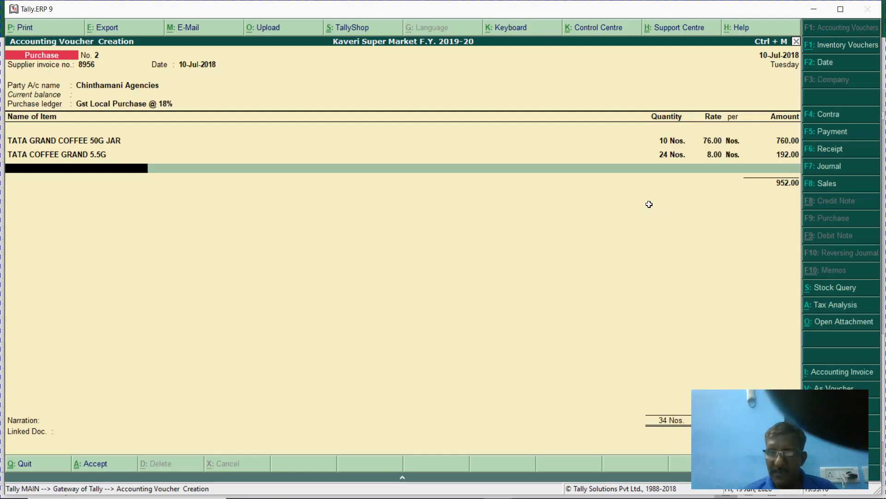
text(183)
key(Return)
text(6)
key(Return)
key(Return)
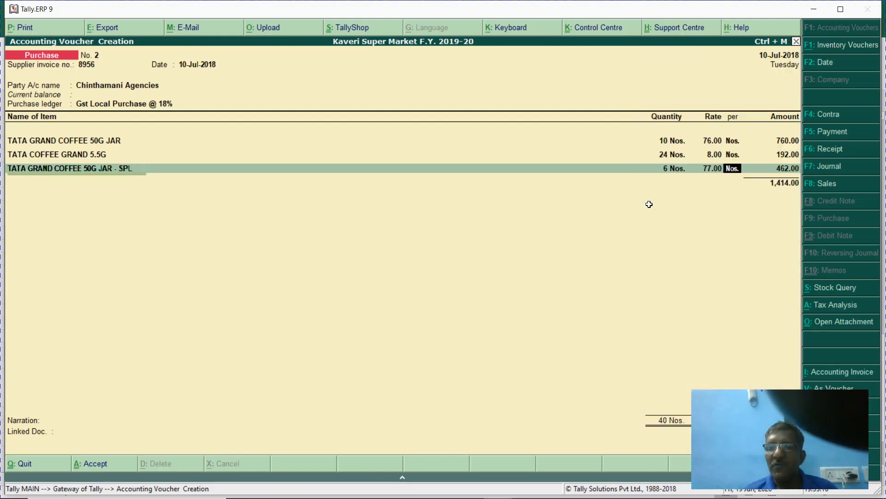
- Add TATA COFFEE GRAND 5.5G - SPL (code 104), 36 Nos at 7.00, and close the item lines
key(alt+Tab)
key(Down)
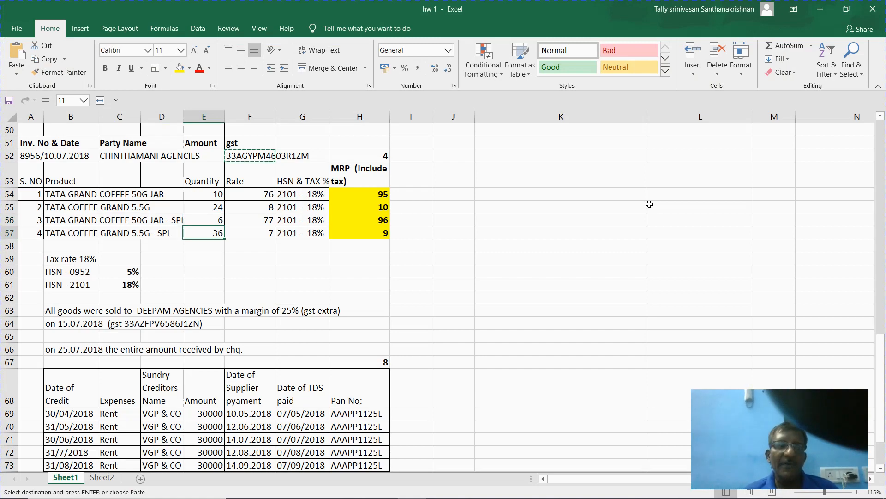
key(alt+Tab)
key(Return)
key(Return)
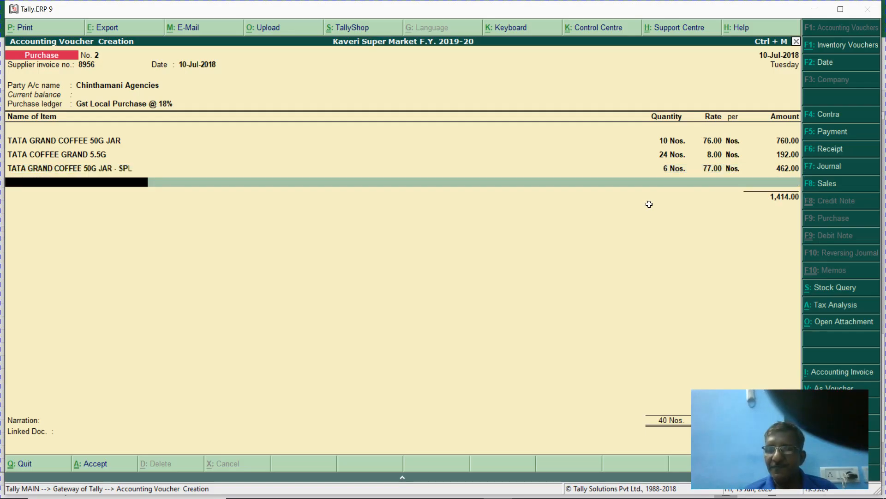
text(104)
key(Return)
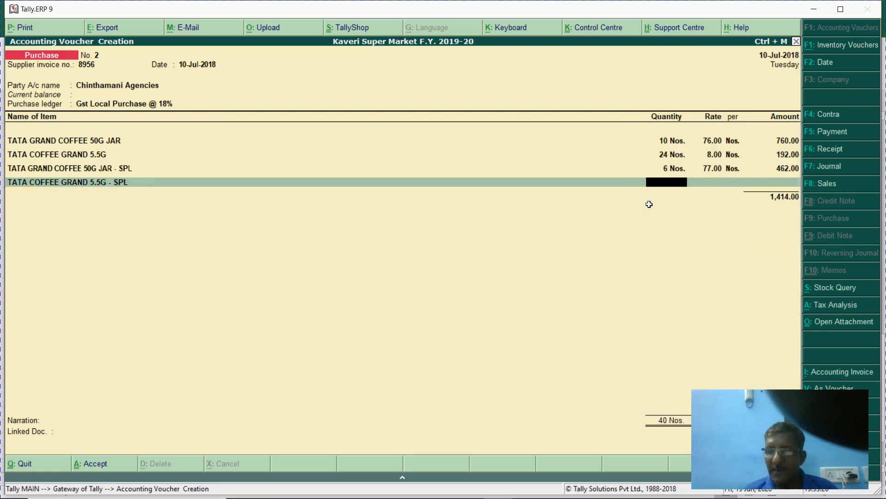
text(36)
key(Return)
key(Return)
key(Return)
key(Return)
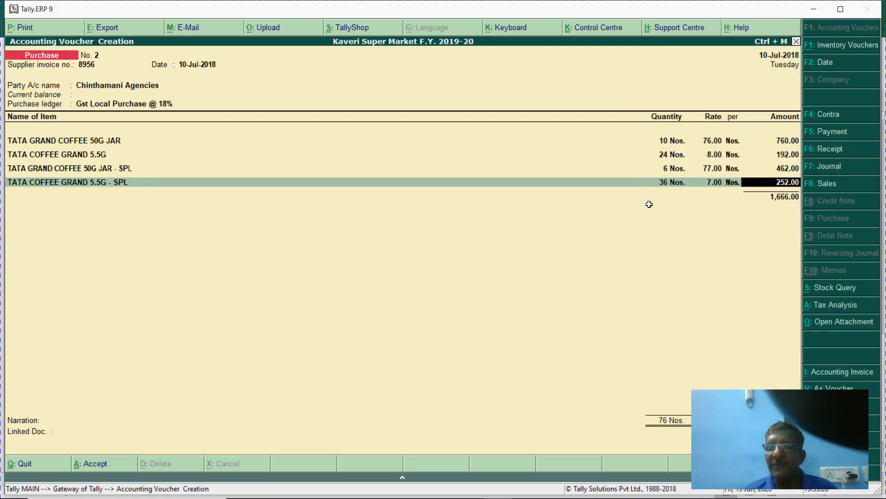
key(Return)
- Add Input Cgst and Input Sgst at 149.94 each, plus a 0.12 Round Off
text(In)
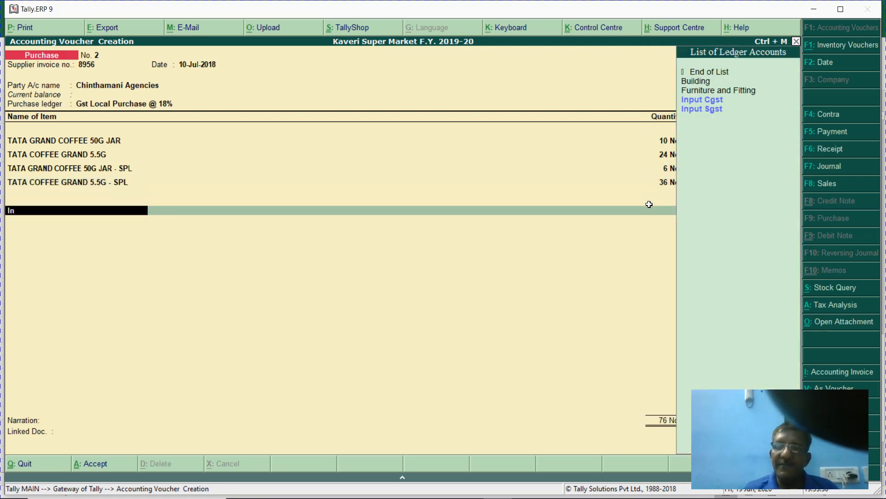
key(Return)
key(Return)
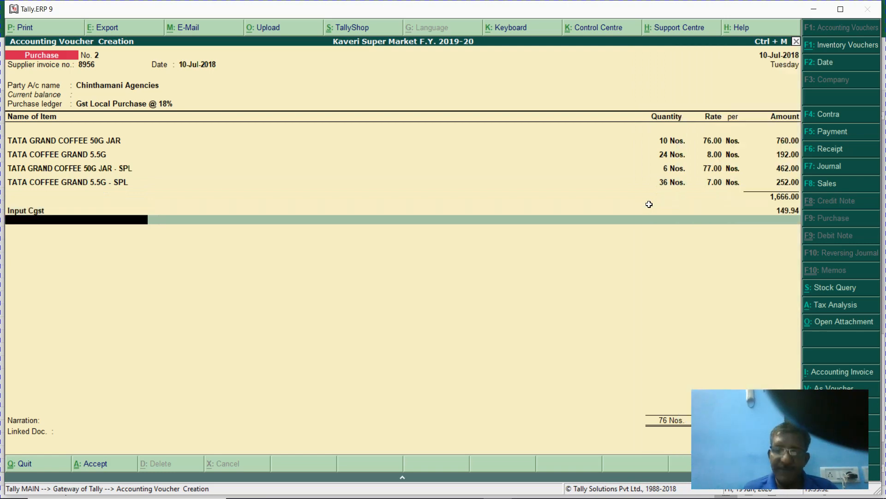
text(In)
key(Down)
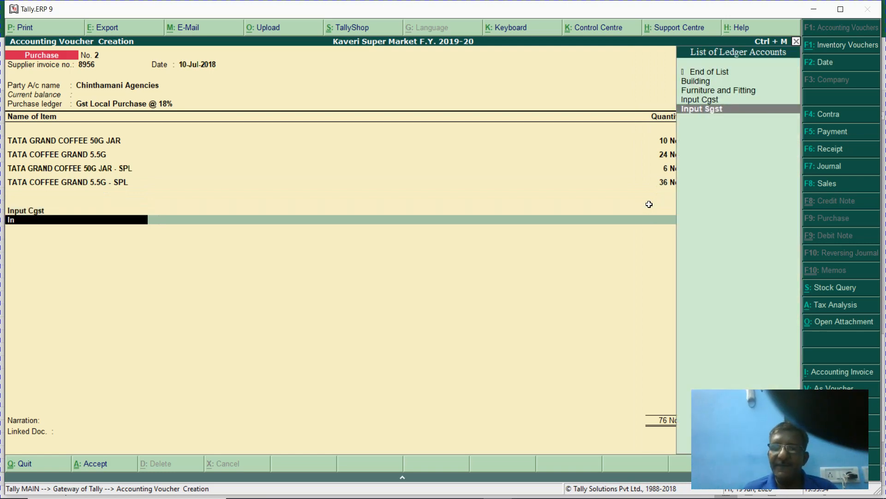
key(Return)
key(Return)
text(Ro)
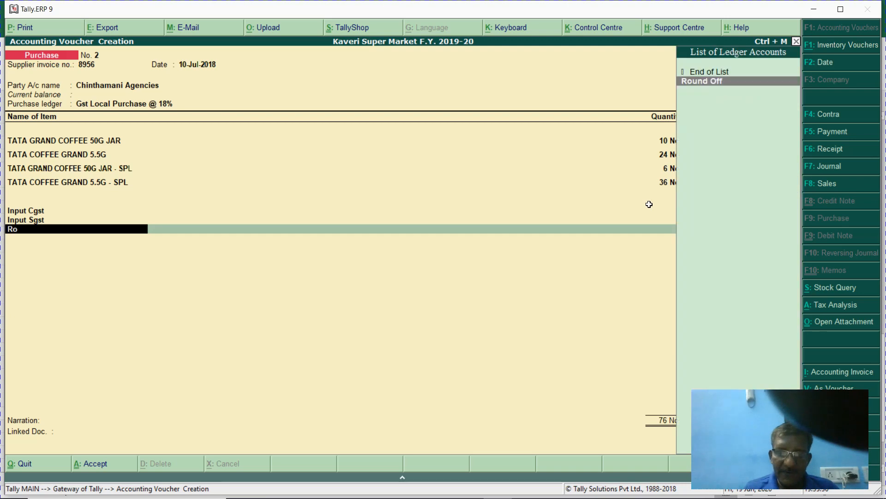
text(u)
key(Return)
key(Return)
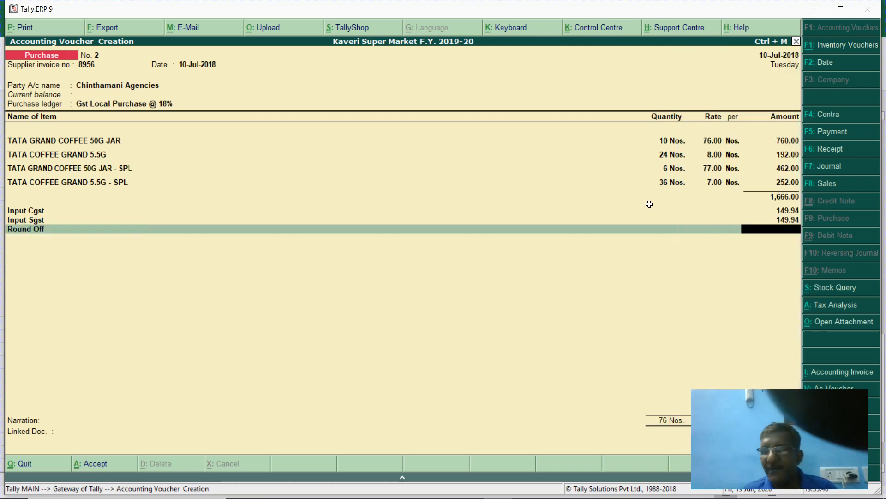
text(.12)
key(Return)
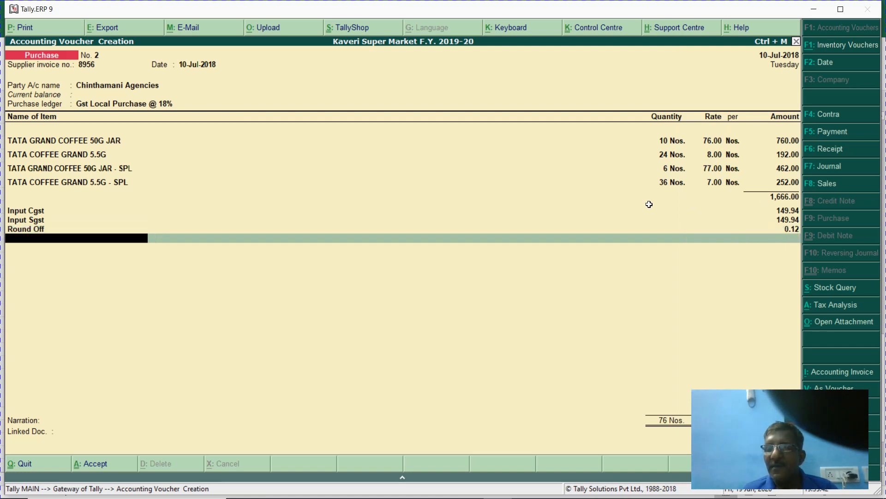
- Skip the narration, save purchase voucher No. 2, and return to the Gateway of Tally
key(Return)
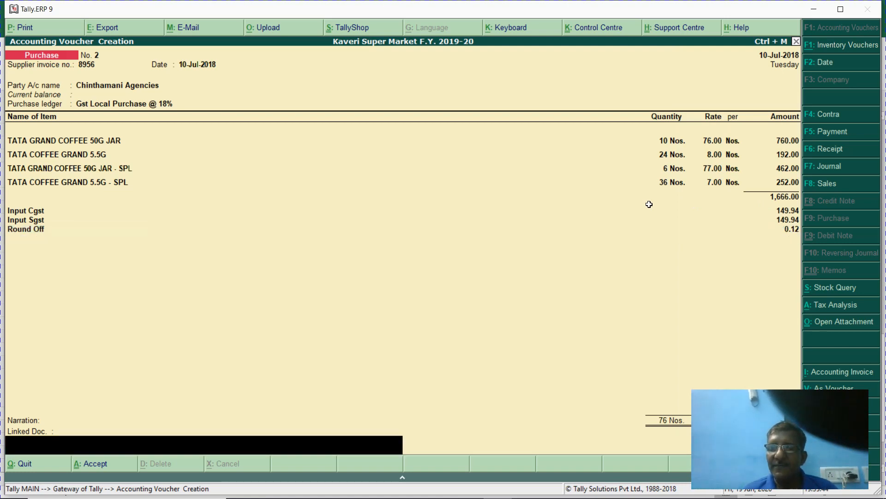
key(Return)
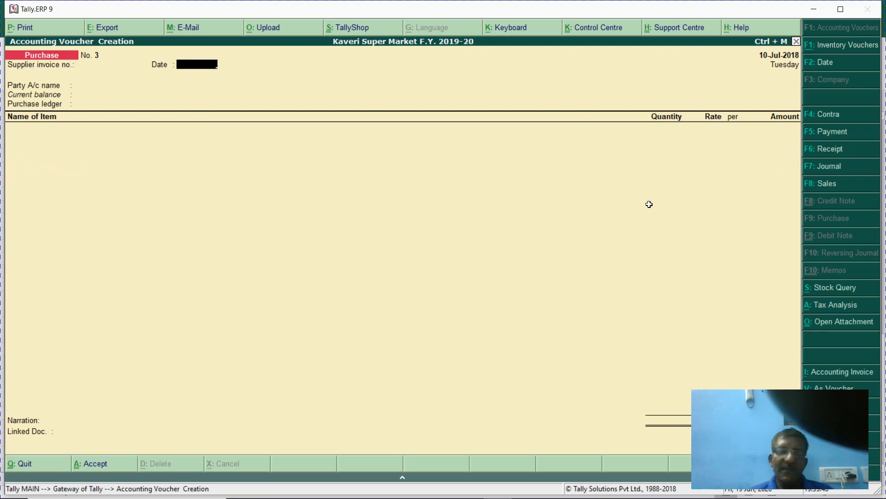
key(Escape)
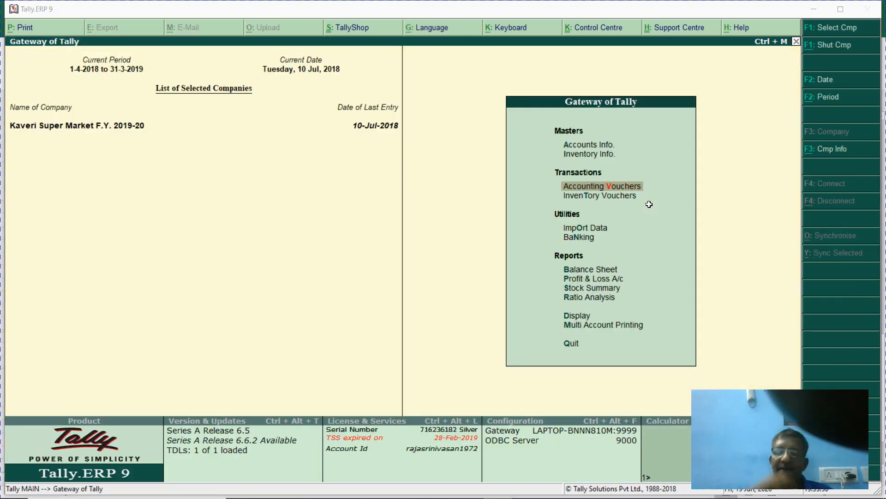
- Review the sale details in the workbook, selecting the first MRP value of 95
key(alt+Tab)
key(Down)
key(Down)
key(Down)
key(Down)
key(Down)
key(Down)
key(Down)
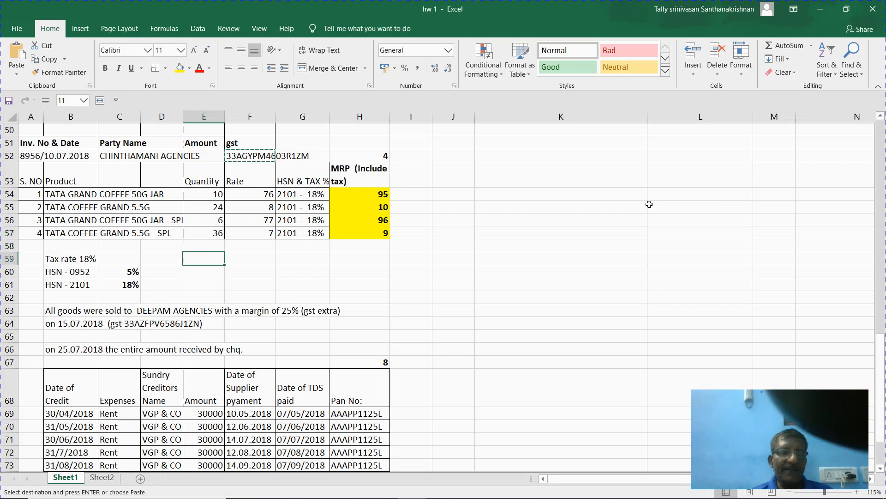
key(Left)
key(Left)
key(Left)
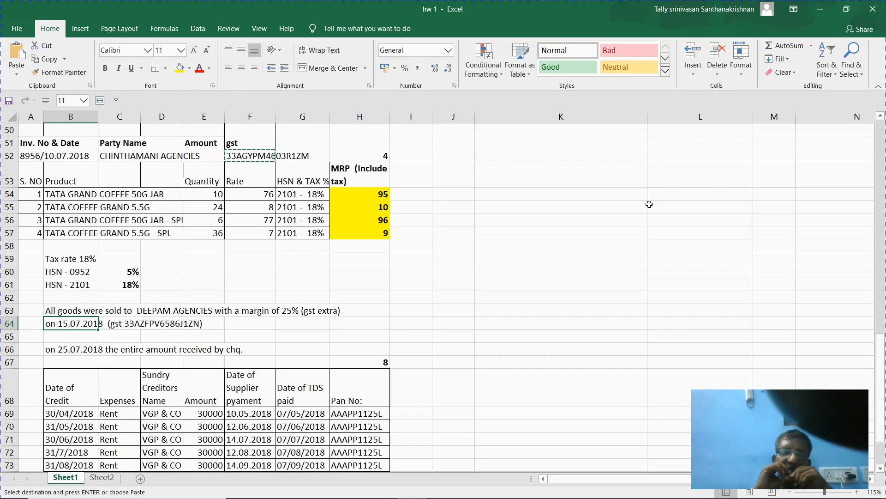
click(380, 194)
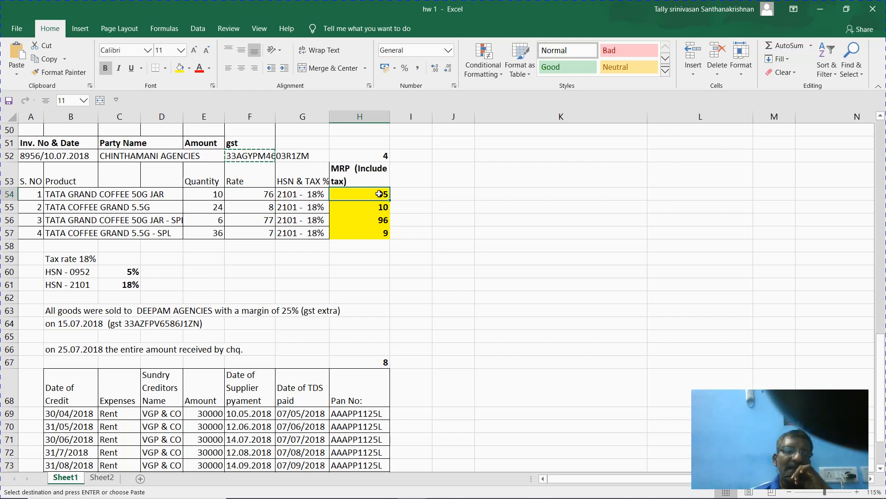
- Change heading H53 from 'MRP (Include tax)' to 'Selling Price' and return to Tally
click(376, 177)
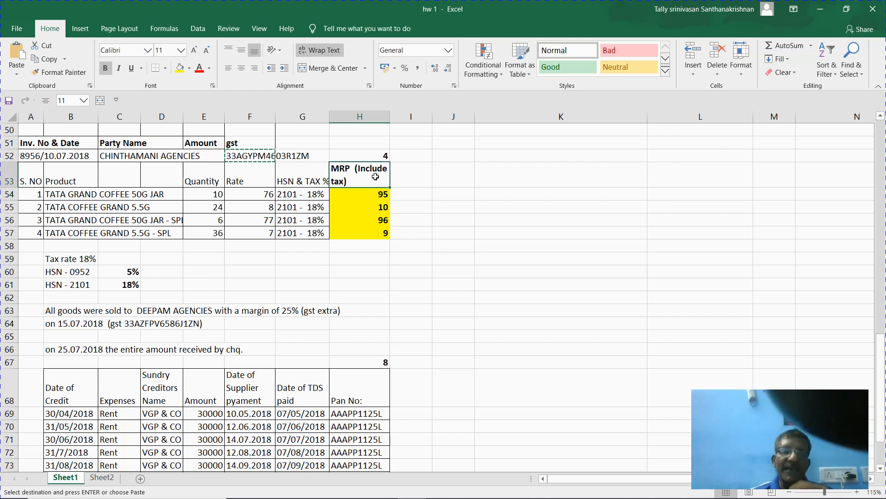
double_click(375, 177)
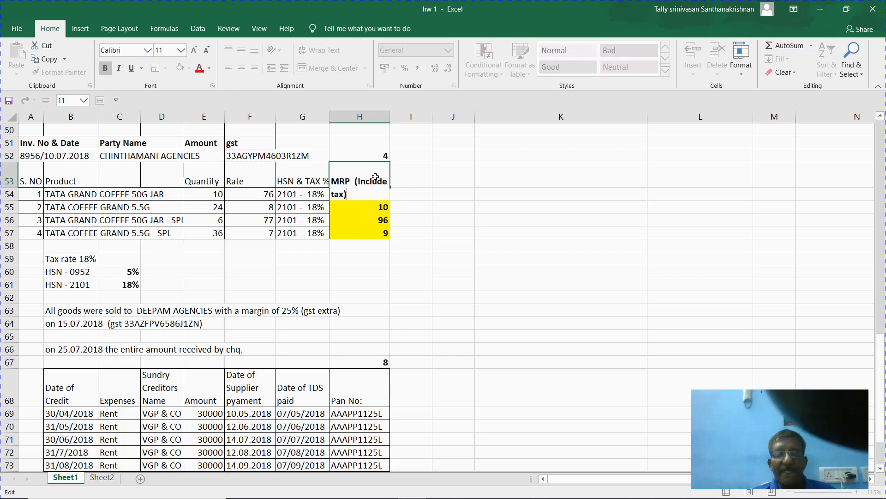
key(BackSpace)
key(BackSpace)
key(BackSpace)
key(BackSpace)
key(BackSpace)
key(BackSpace)
key(BackSpace)
key(BackSpace)
key(BackSpace)
key(BackSpace)
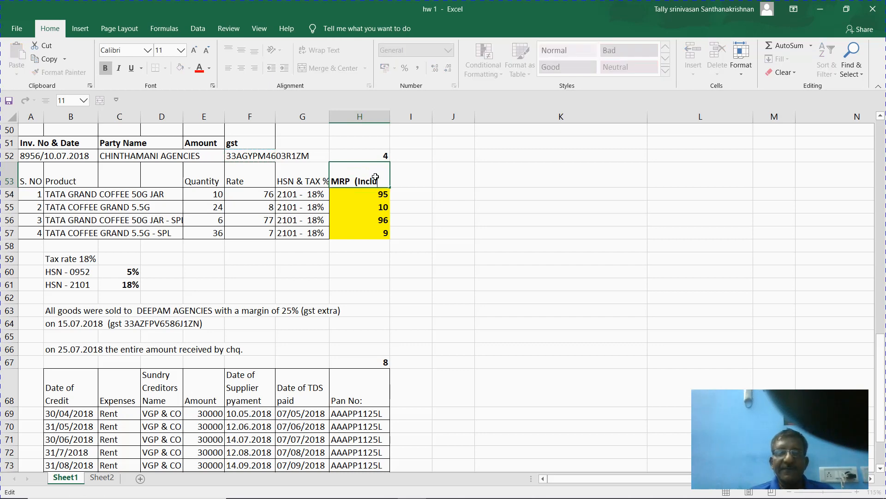
key(BackSpace)
key(BackSpace)
key(BackSpace)
key(BackSpace)
key(BackSpace)
key(BackSpace)
key(BackSpace)
key(BackSpace)
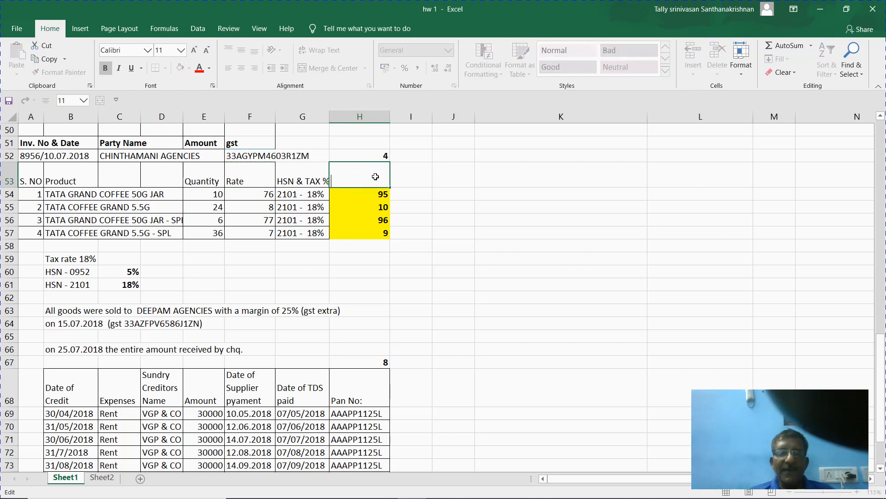
text(Sellin)
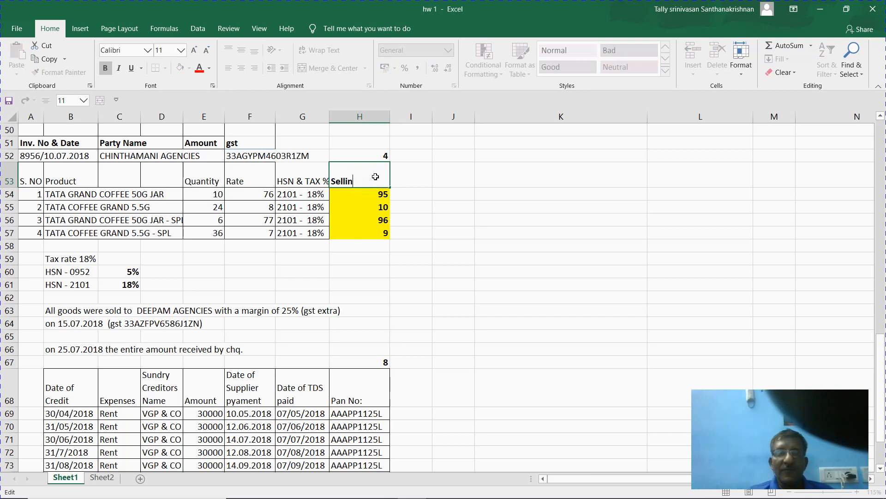
text(g Princ)
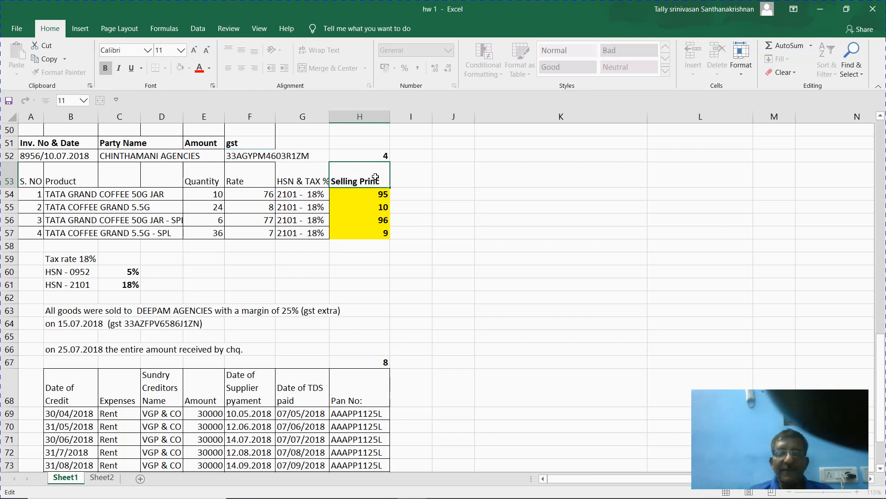
key(BackSpace)
key(BackSpace)
text(ce)
key(Return)
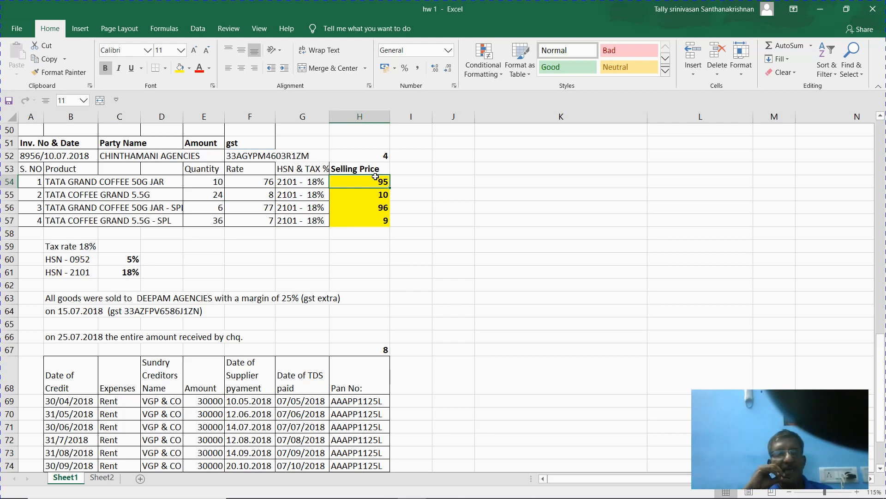
key(alt)
key(alt)
key(alt)
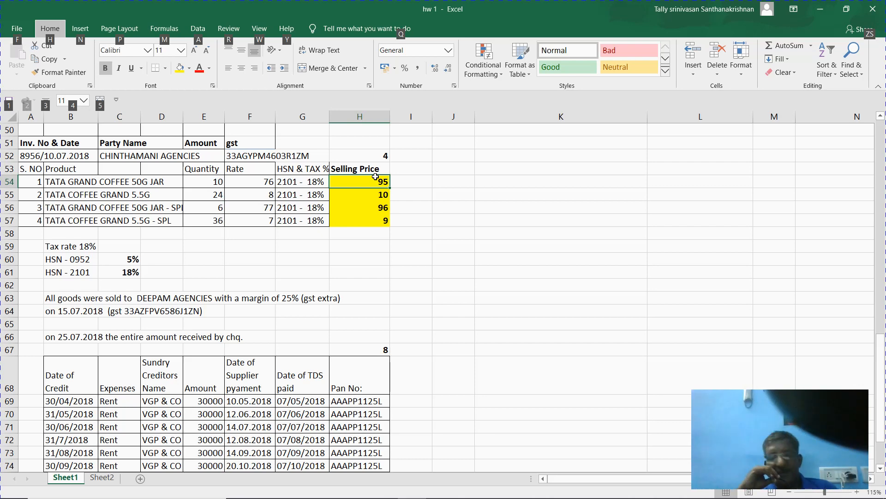
key(alt+Tab)
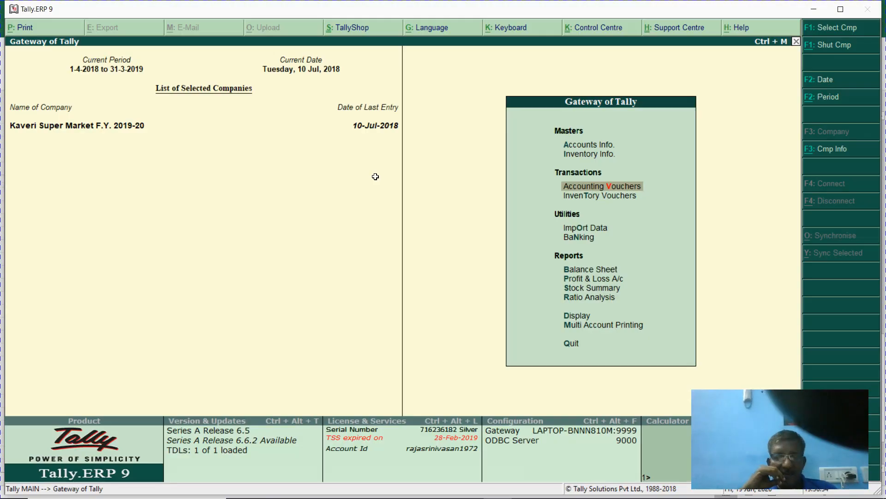
- Start a new voucher from the Gateway and switch its type to Sales
key(Return)
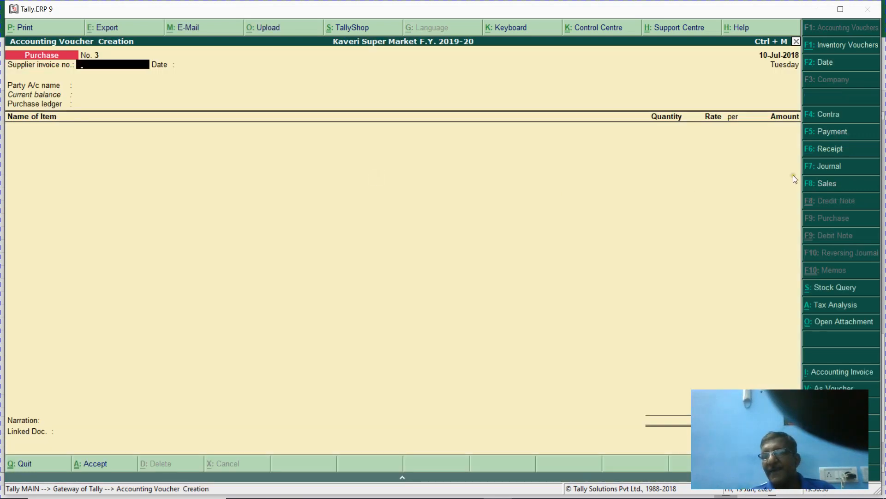
click(832, 184)
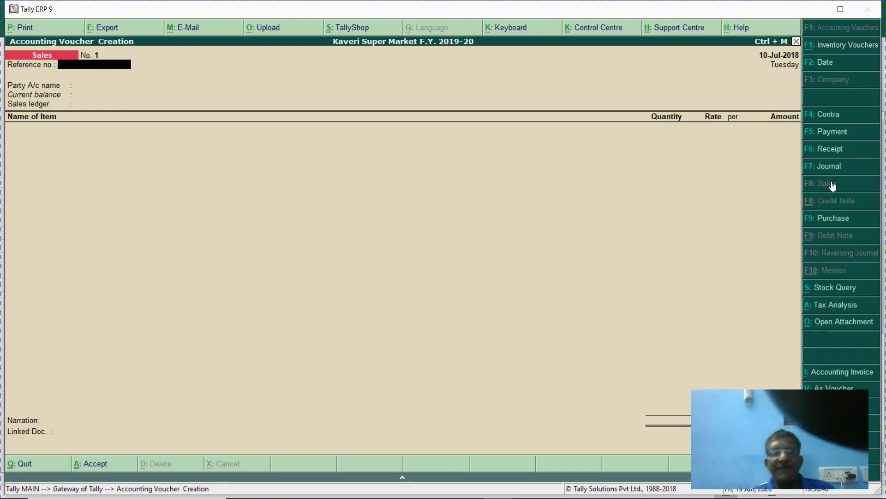
key(alt+Tab)
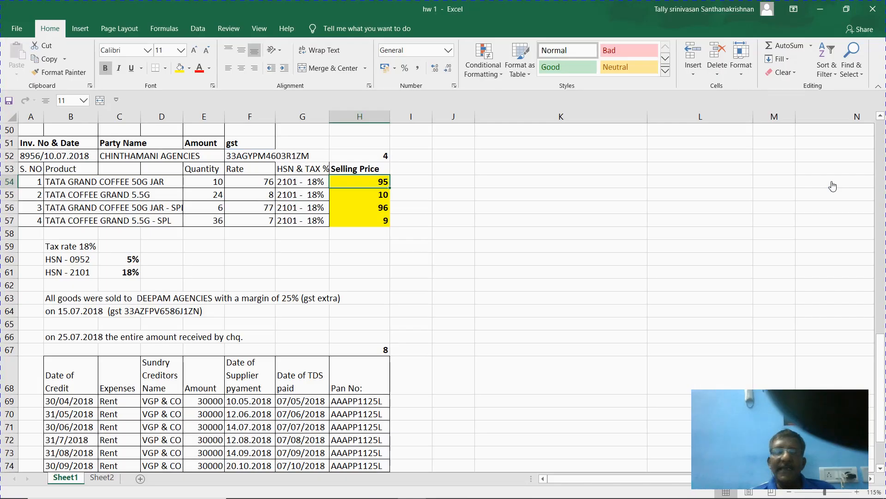
key(alt+Tab)
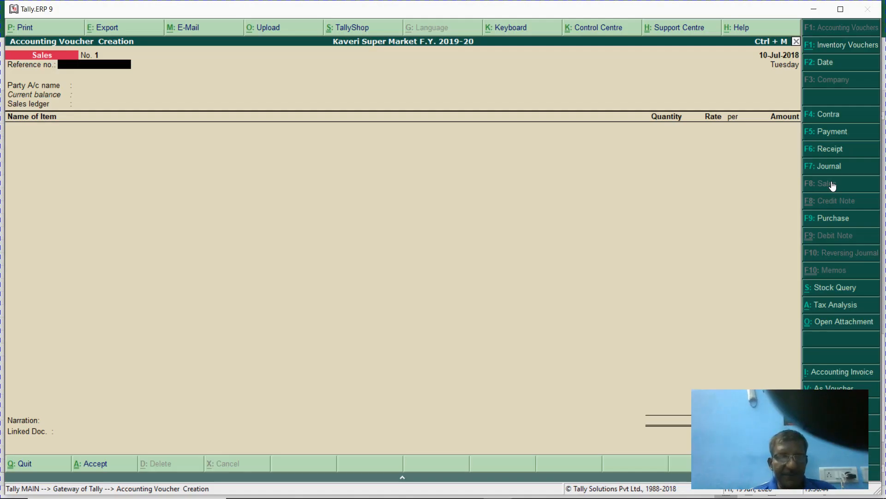
- Set the sales voucher date to 15-Jul-2018
key(F2)
text(152.7)
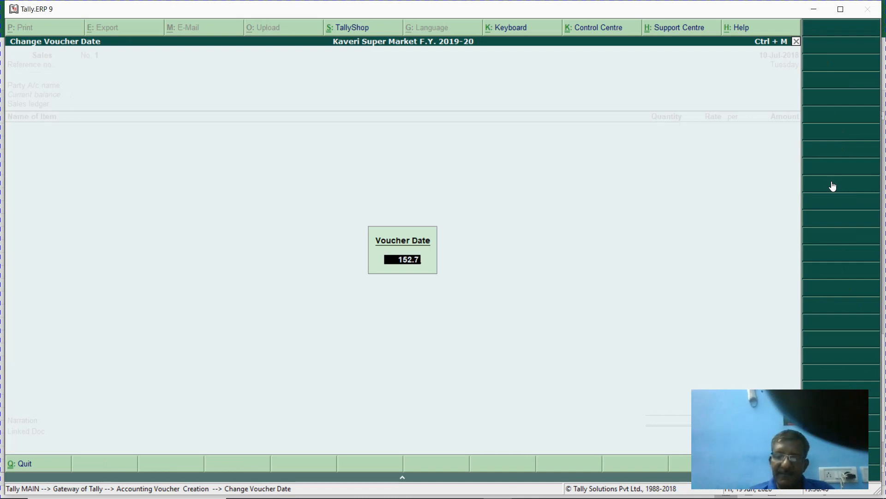
key(BackSpace)
key(BackSpace)
key(BackSpace)
key(BackSpace)
key(BackSpace)
text(15.7)
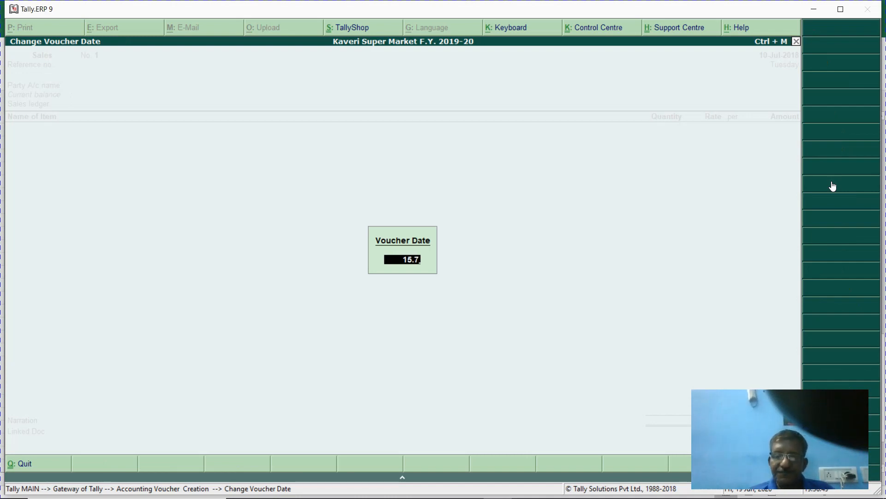
key(Return)
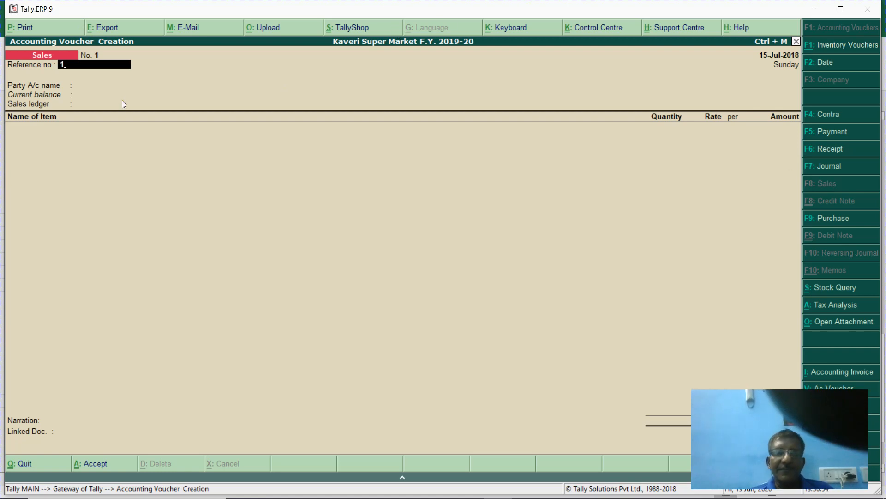
- Enter reference number 1 and begin the party name with 'd'
text(1)
key(Return)
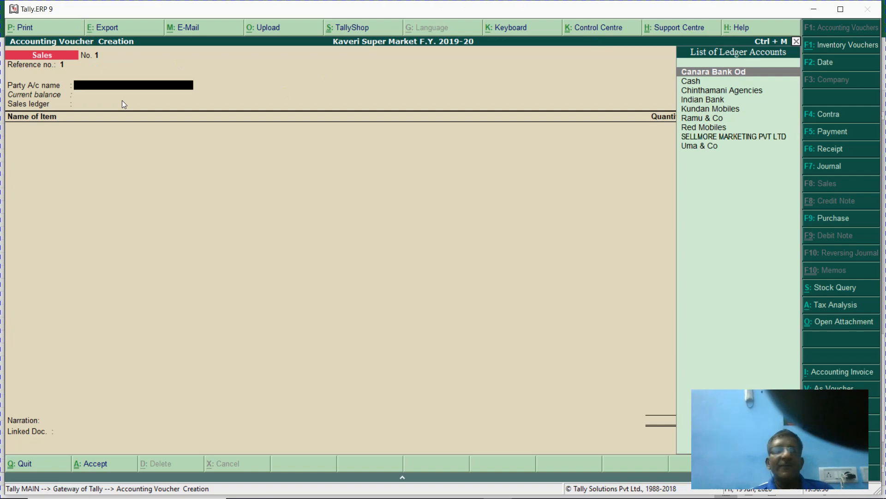
key(alt+Tab)
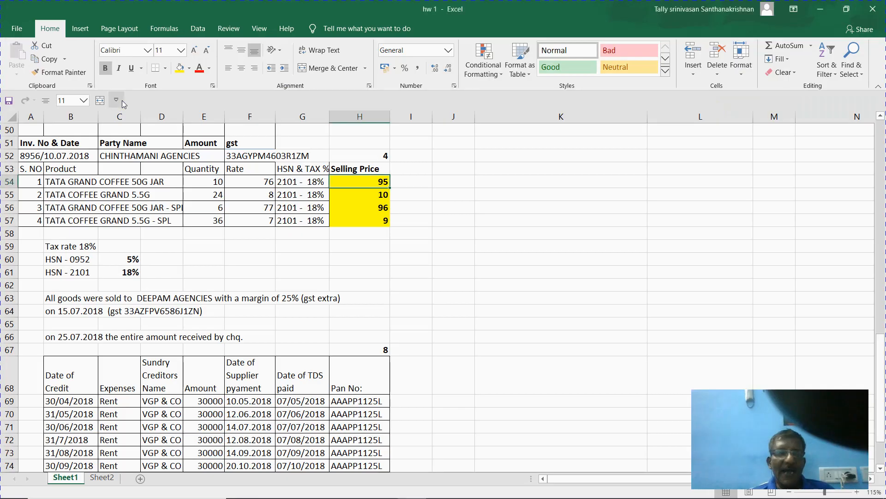
key(alt+Tab)
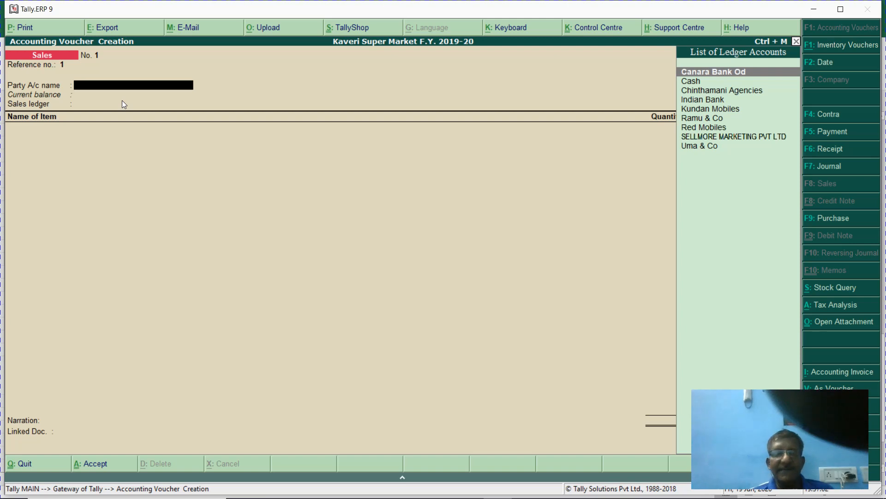
text(d)
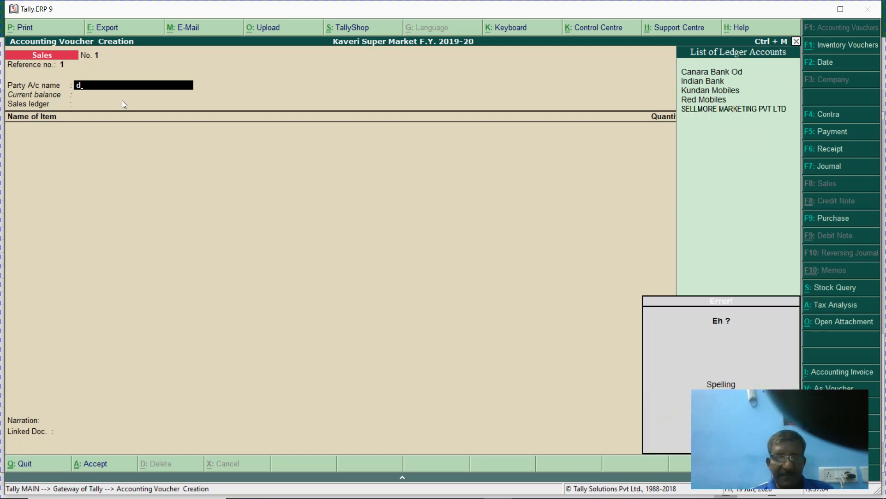
key(alt+c)
- Name the new ledger Deepam Agencies, group it under Sundry Debtors, keep Regular registration
key(alt+Tab)
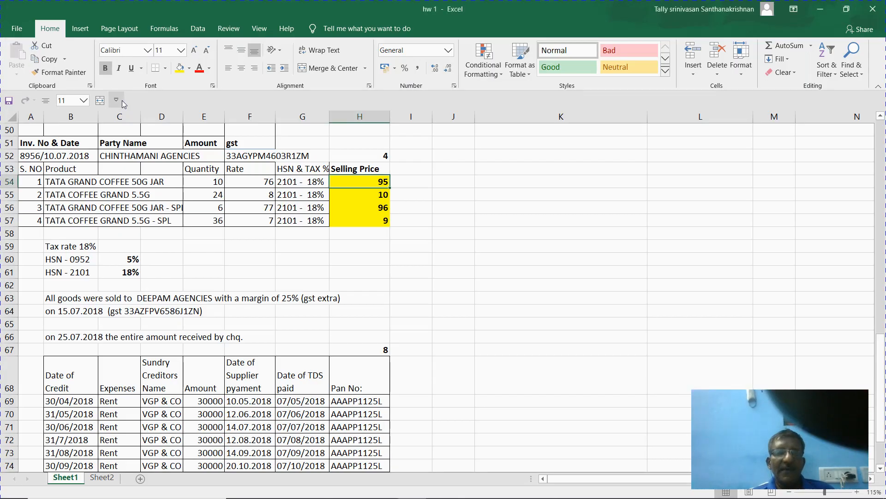
key(Left)
key(Left)
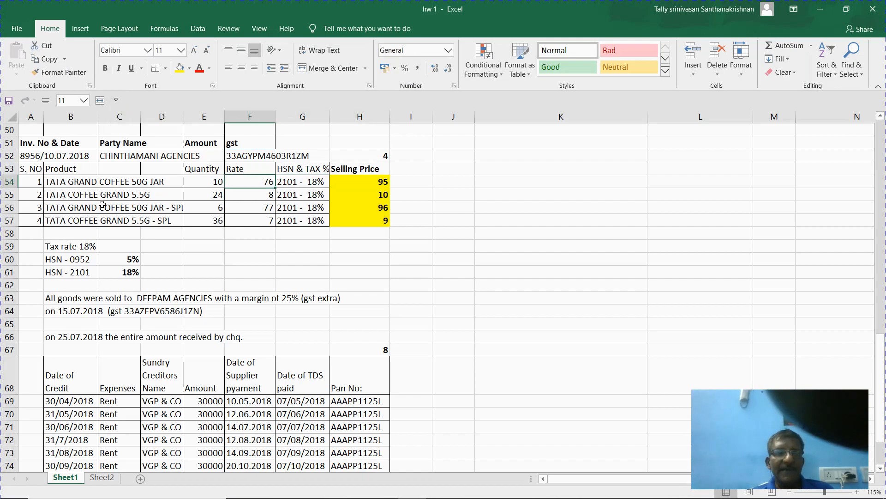
key(alt+Tab)
text(Deepam)
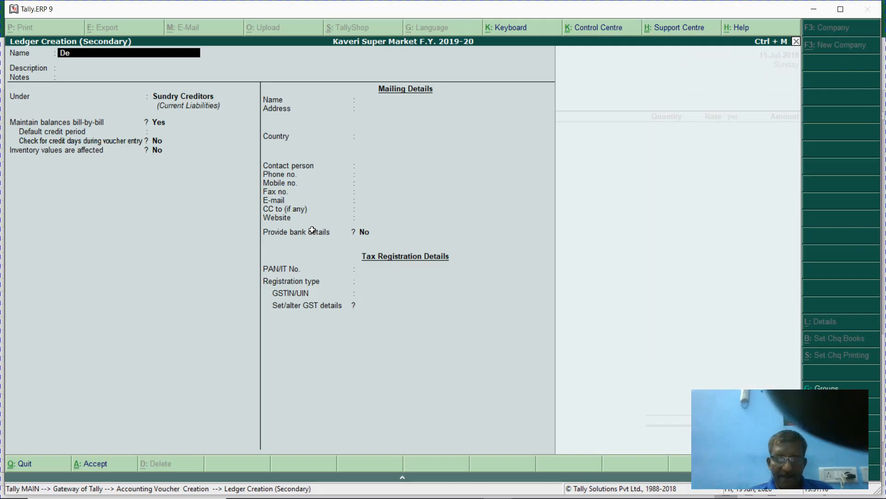
text(gen)
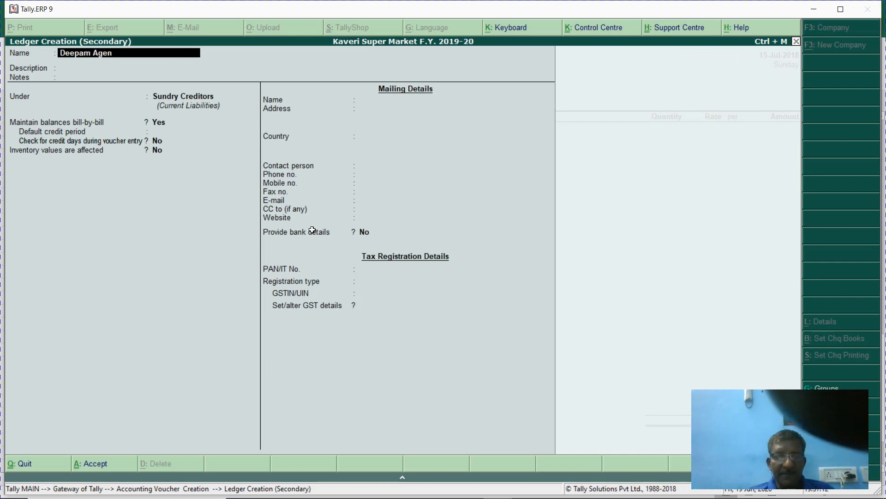
text(cie)
key(BackSpace)
text(ies)
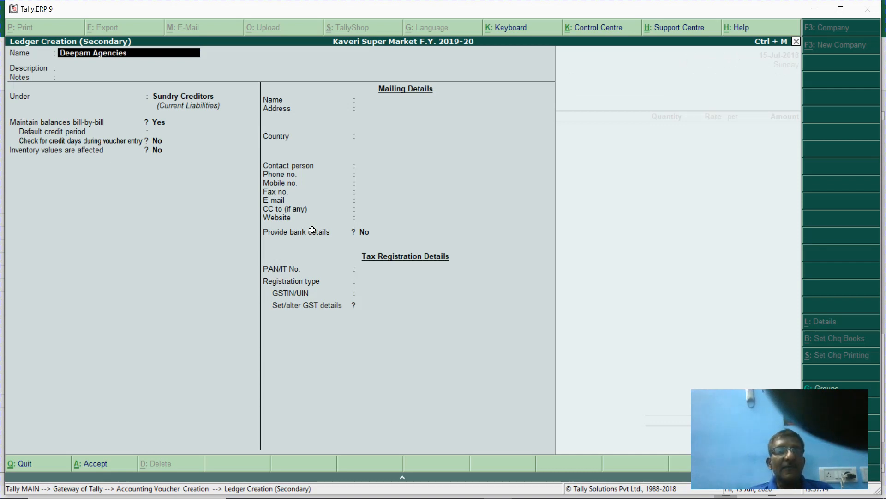
key(Return)
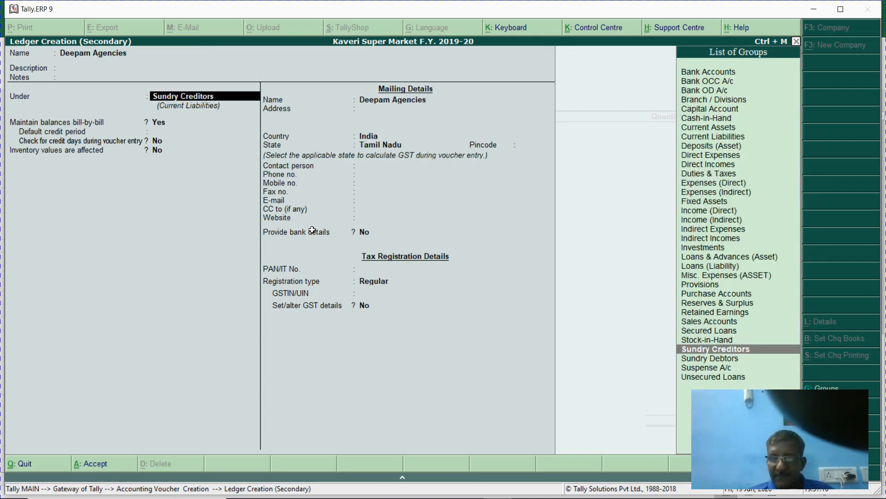
key(Down)
key(Return)
key(Return)
key(Return)
key(Return)
key(Return)
key(Return)
key(Return)
key(Return)
key(Return)
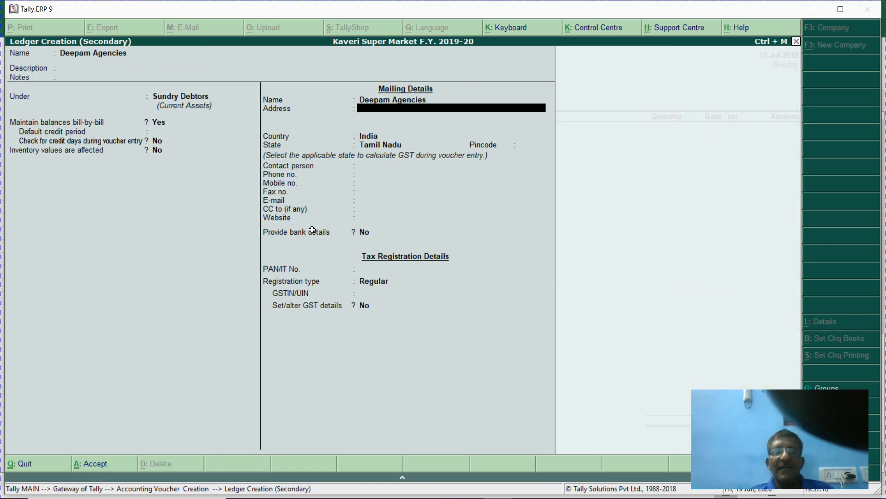
key(Return)
key(Return)
key(Return)
key(Return)
key(Return)
key(Return)
key(Return)
key(Return)
key(Return)
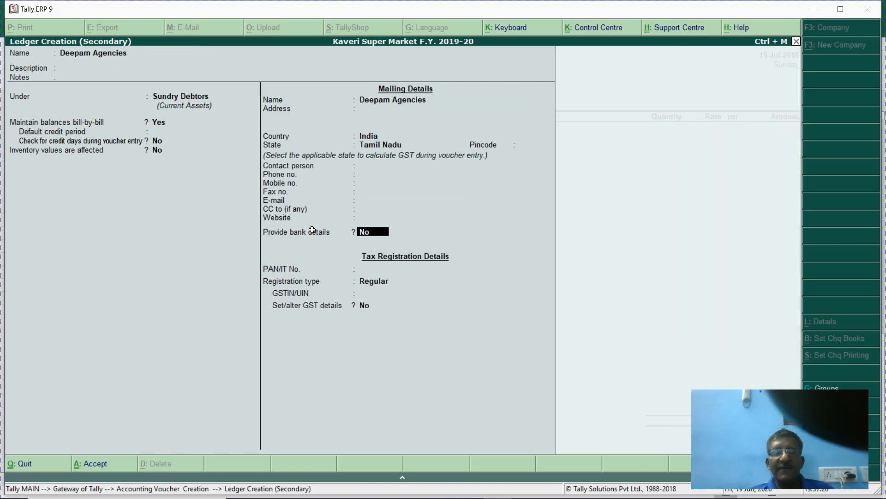
key(alt+Tab)
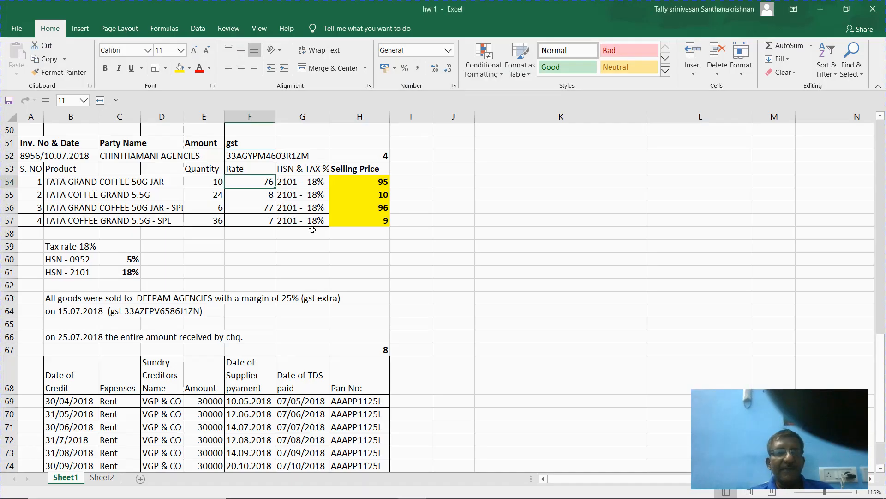
- Copy the customer's GST number from cell B64 into the ledger's GSTIN/UIN field
click(80, 312)
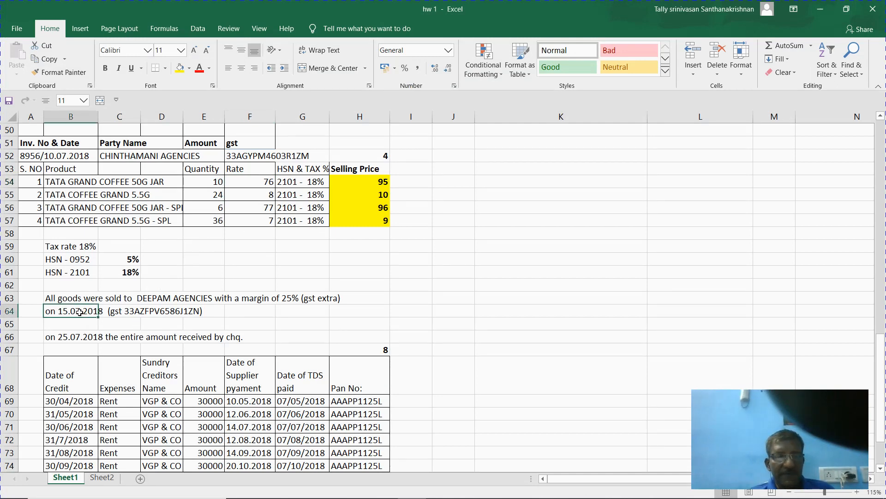
text(2)
key(Escape)
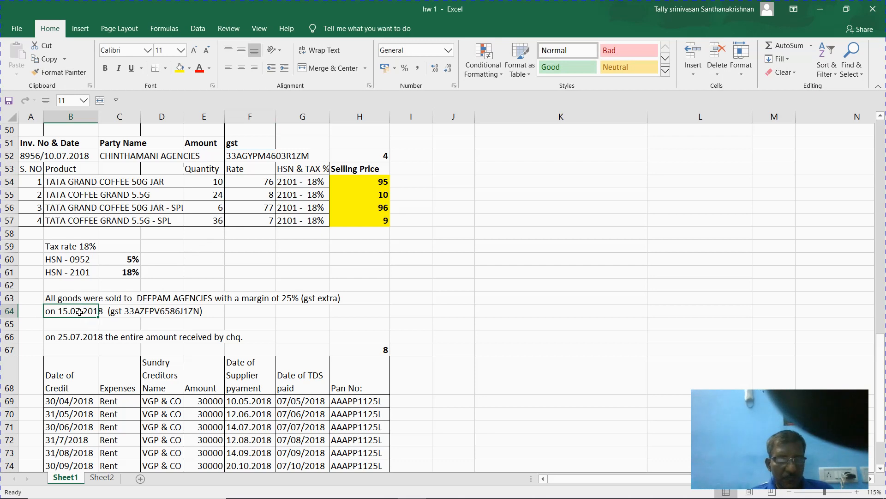
double_click(79, 312)
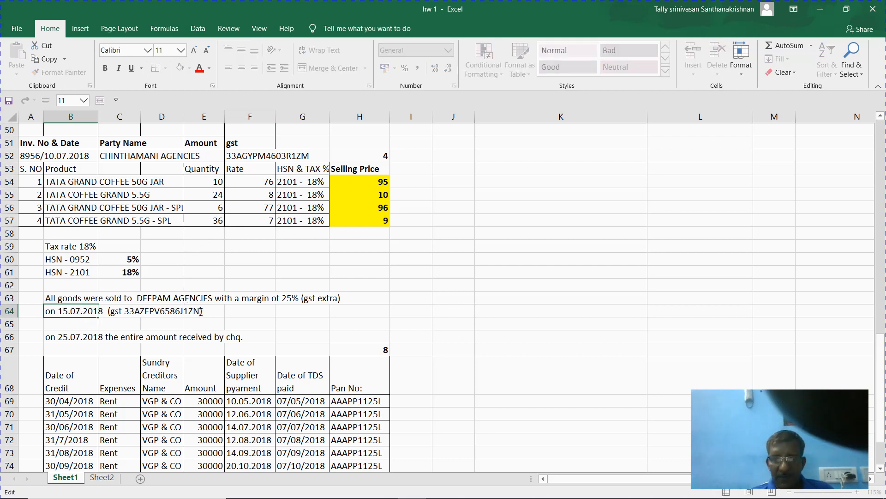
drag(189, 311, 202, 311)
key(shift+Left)
key(shift+Left)
key(shift+Left)
key(shift+Left)
key(shift+Left)
key(shift+Left)
key(shift+Left)
key(shift+Left)
key(shift+Left)
key(shift+Left)
key(shift+Left)
key(shift+Left)
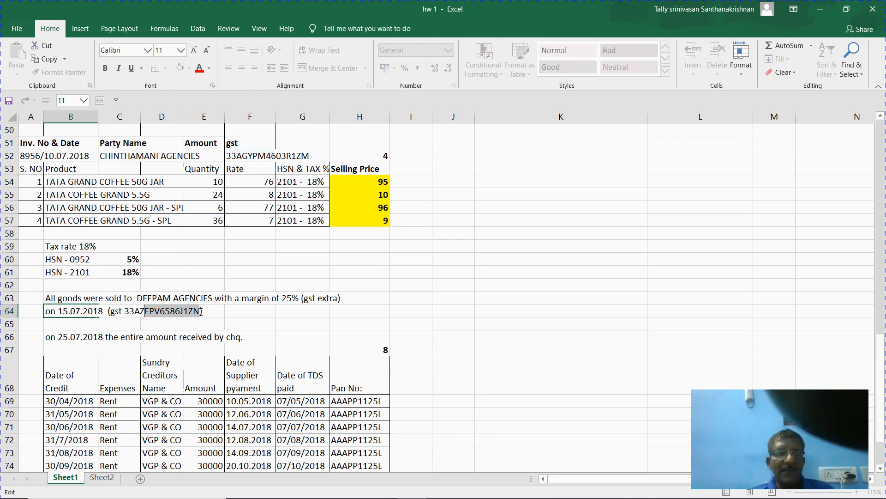
key(shift+Left)
key(ctrl+c)
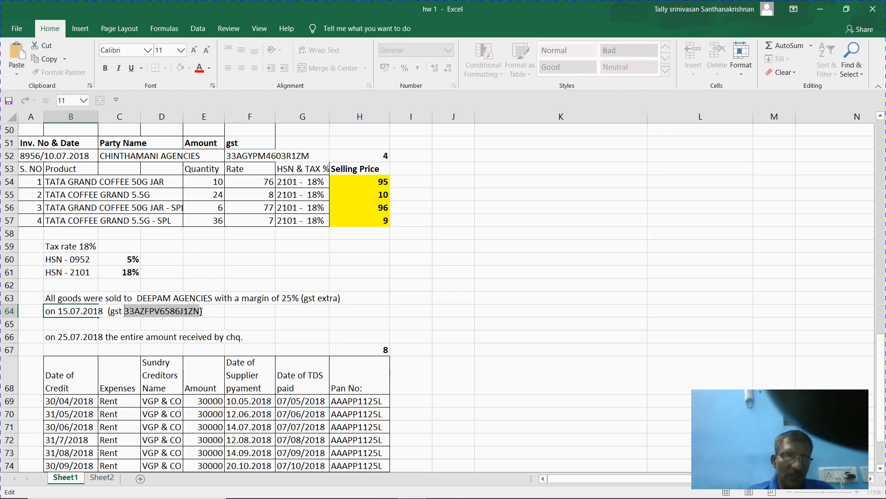
key(alt+Tab)
key(ctrl+v)
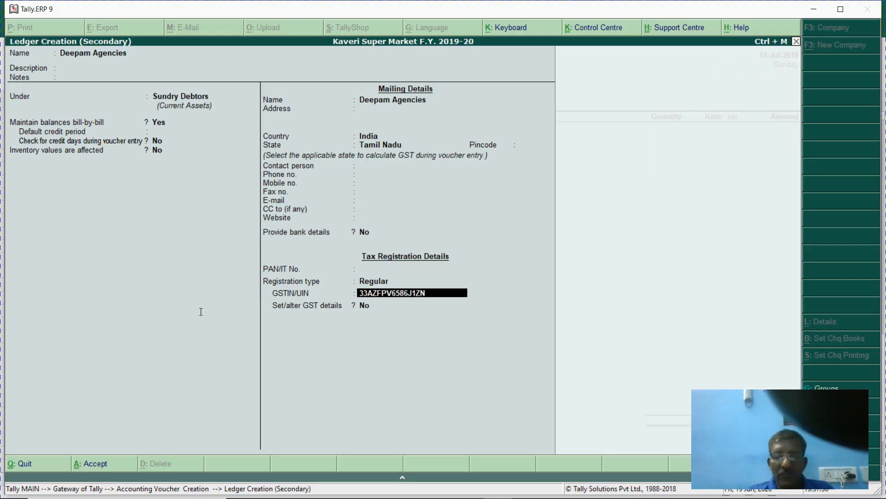
- Trim the pasted GSTIN and compare it against the workbook's GST number
key(BackSpace)
key(Return)
key(Return)
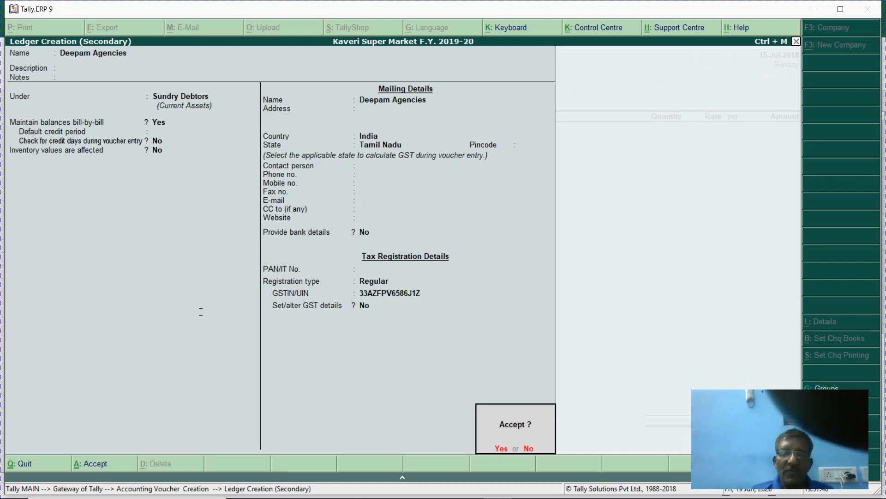
key(Escape)
key(alt+Tab)
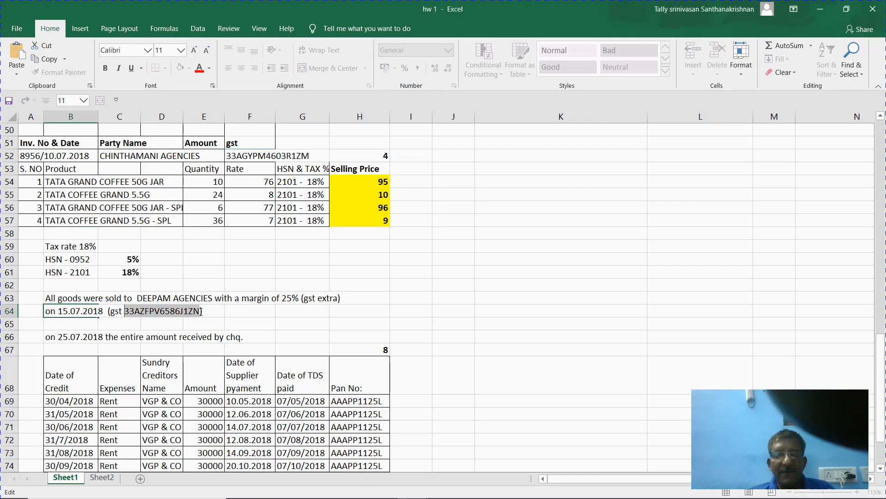
key(alt+Tab)
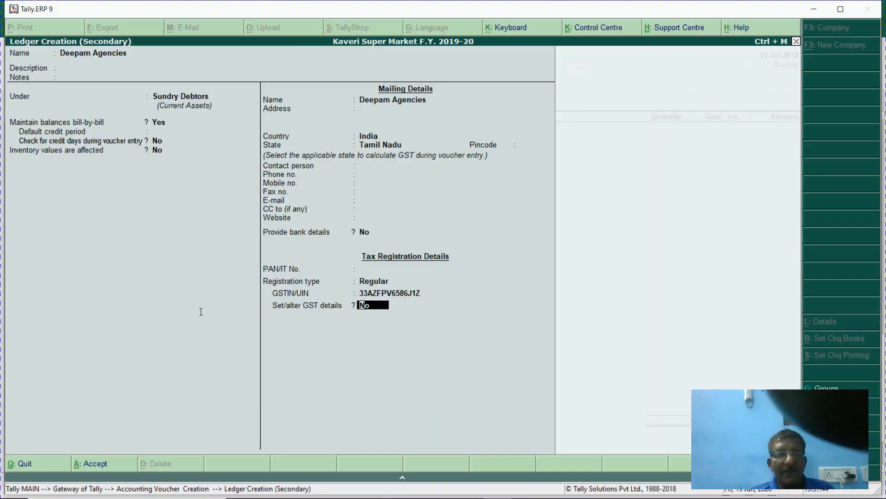
key(alt+Tab)
key(alt+Tab)
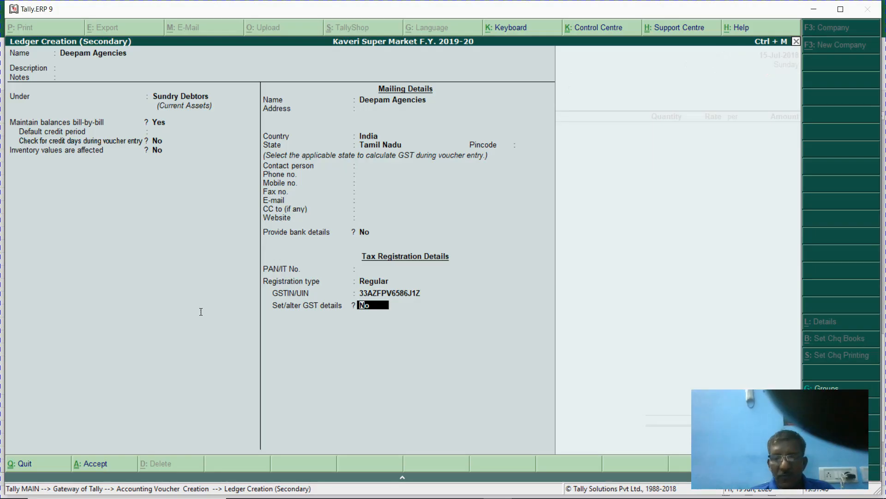
key(Up)
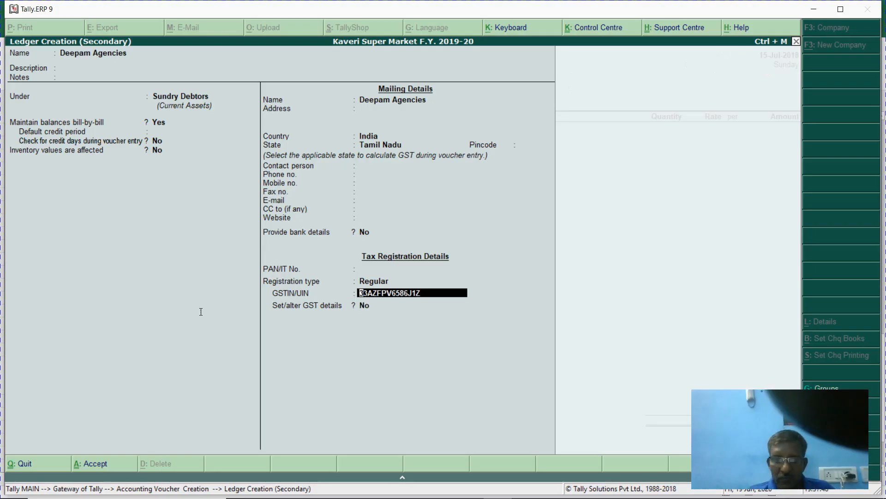
text(N)
key(Return)
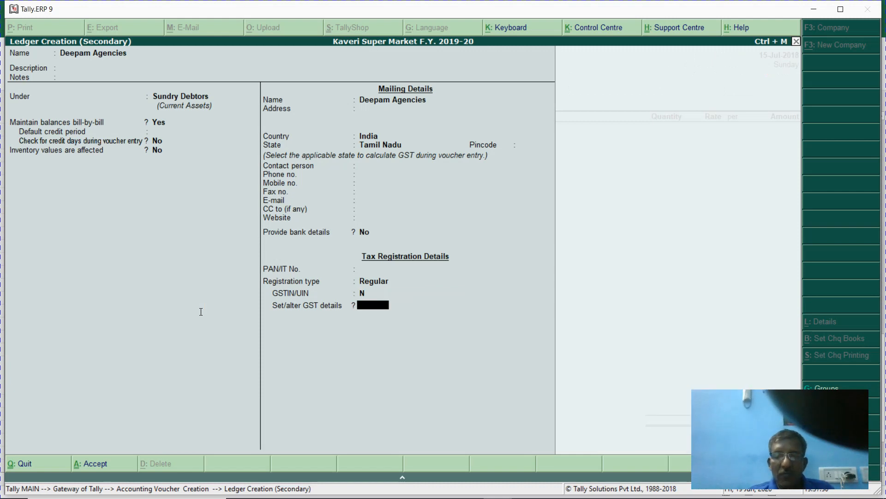
- Reconfirm Sundry Debtors and Regular registration, re-paste the full GSTIN, and answer No to GST details
key(Up)
click(201, 312)
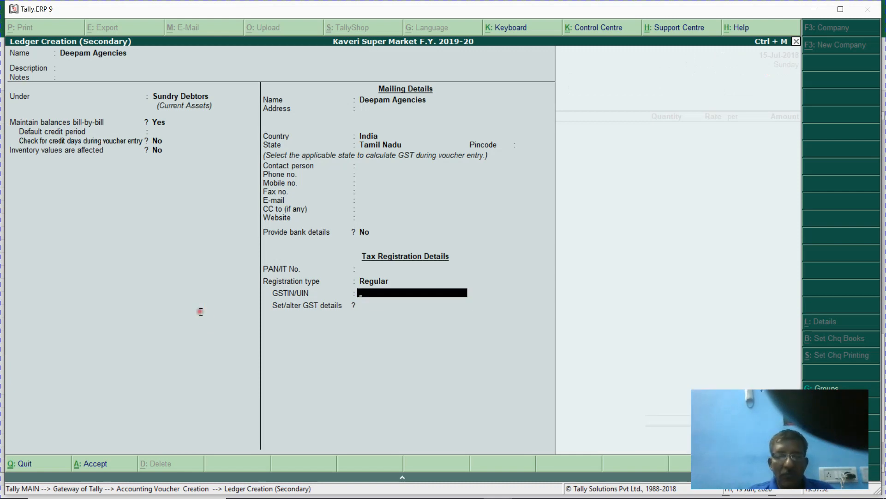
key(Return)
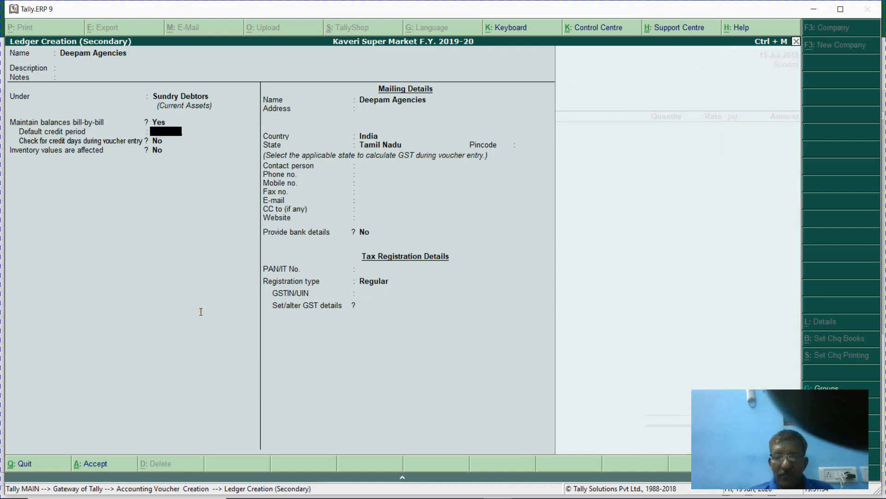
key(Return)
key(Return)
key(Return)
key(Return)
key(Return)
key(Return)
key(Return)
key(Return)
key(Return)
key(Return)
key(Return)
key(Return)
key(Return)
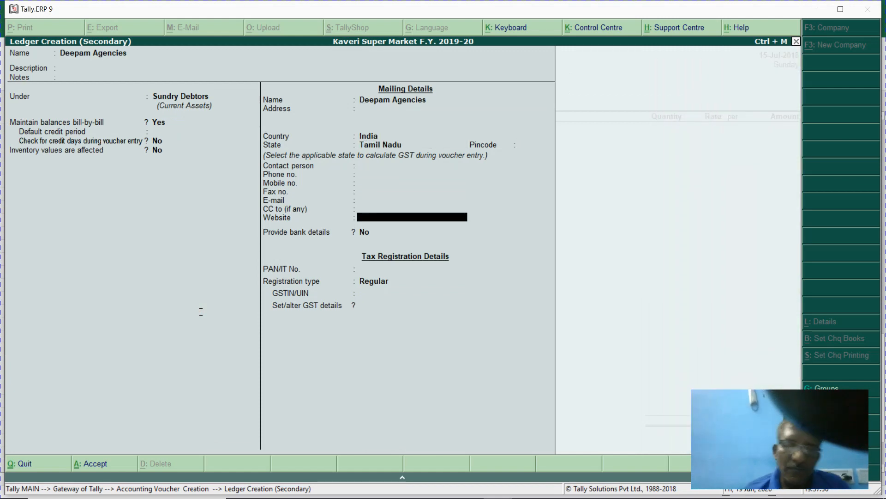
key(Return)
key(Return)
key(Return)
key(Return)
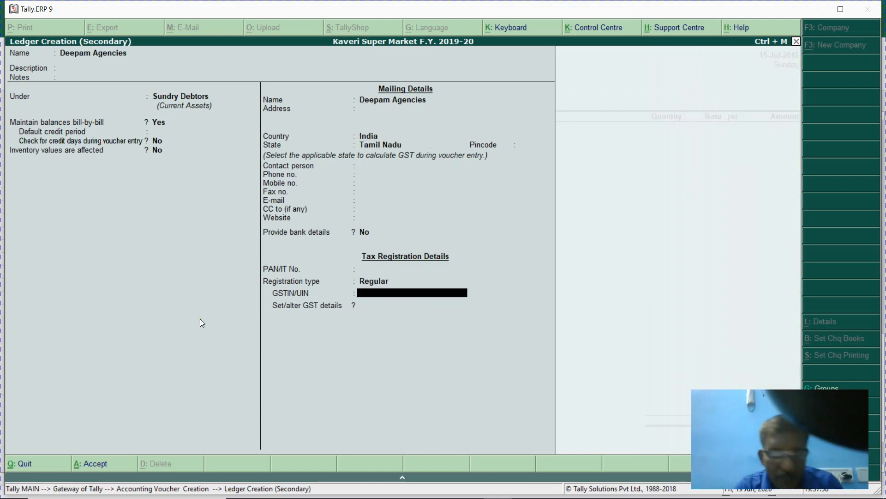
key(ctrl+alt+v)
key(Return)
key(Return)
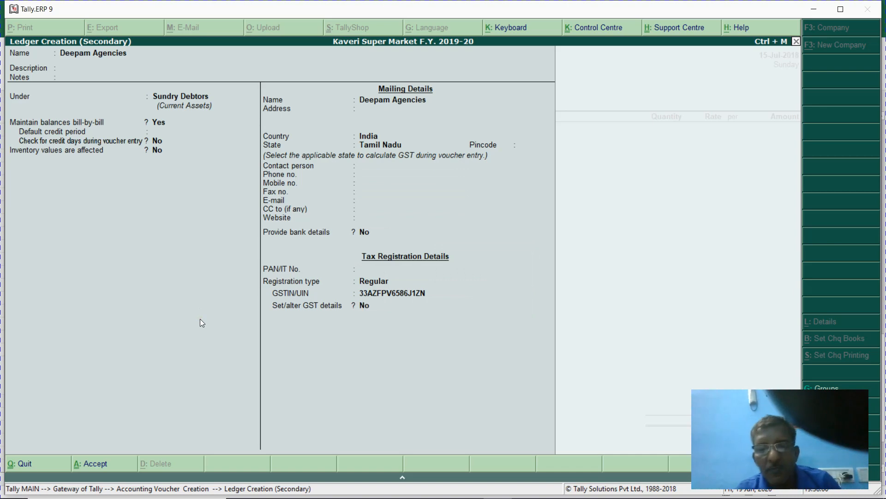
key(Return)
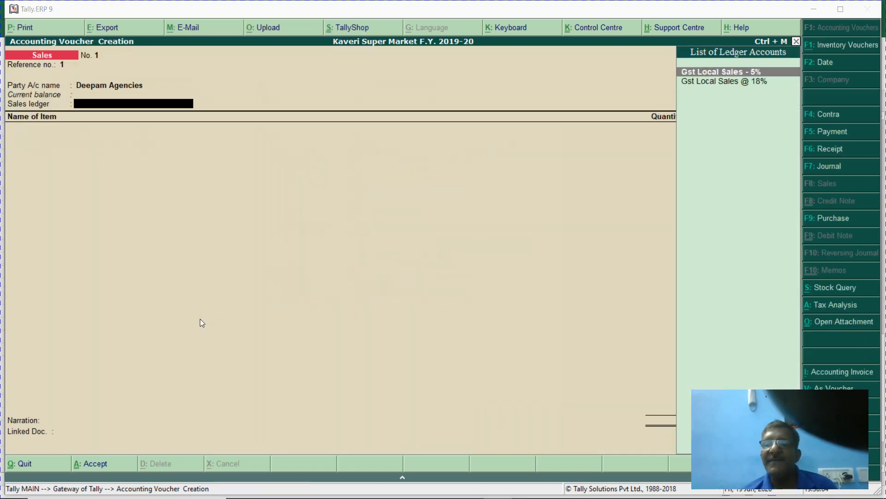
- Check the workbook, then set 'Use common ledger account for item allocation' to No
key(alt+Tab)
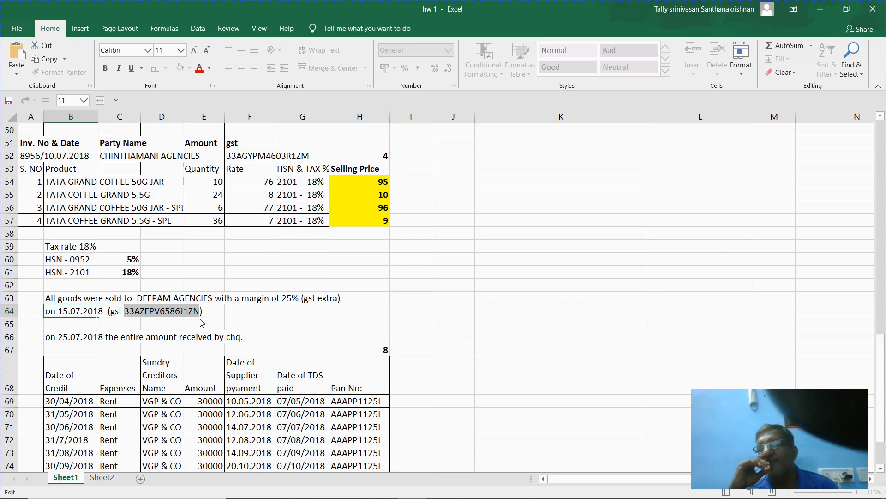
key(alt+Tab)
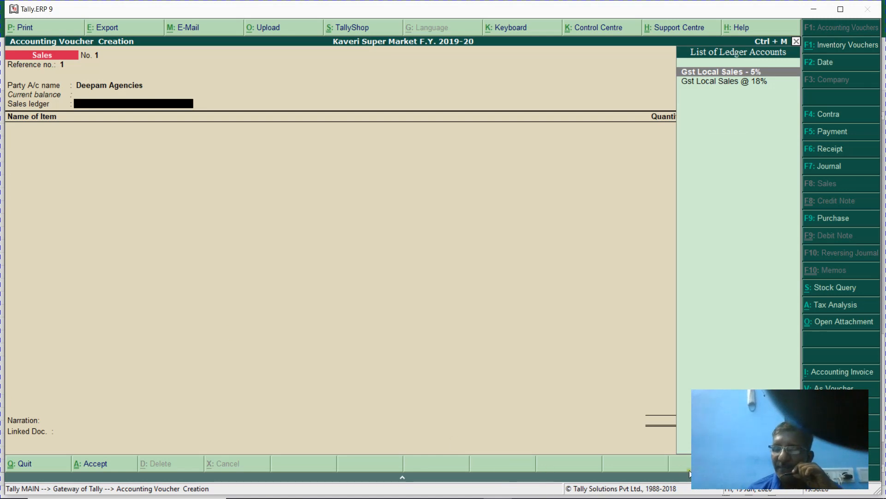
key(F12)
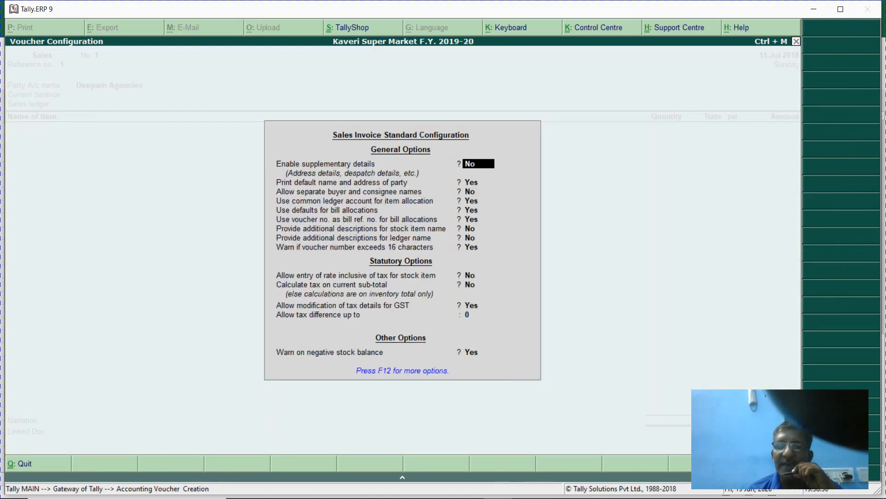
key(Down)
key(Down)
key(Down)
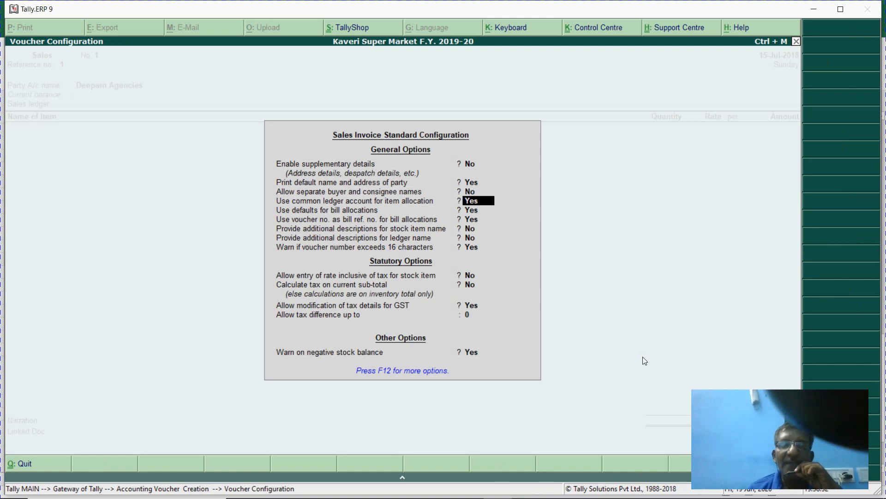
text(n)
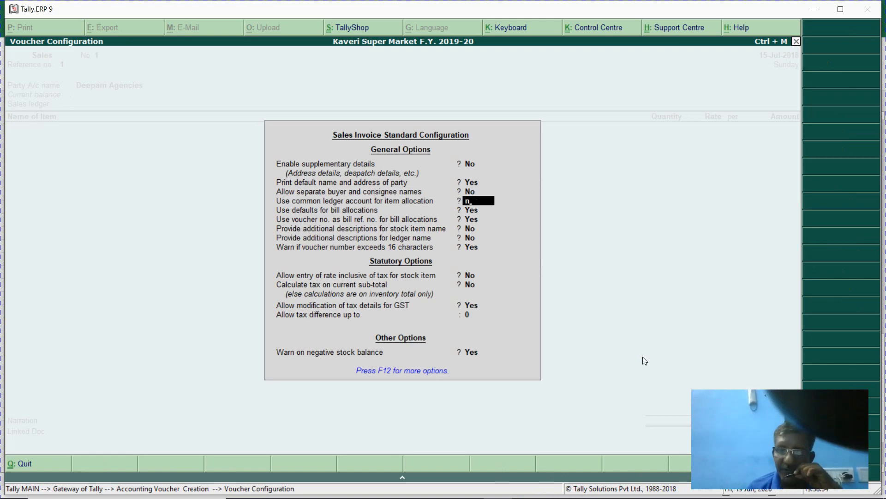
key(Return)
key(ctrl+a)
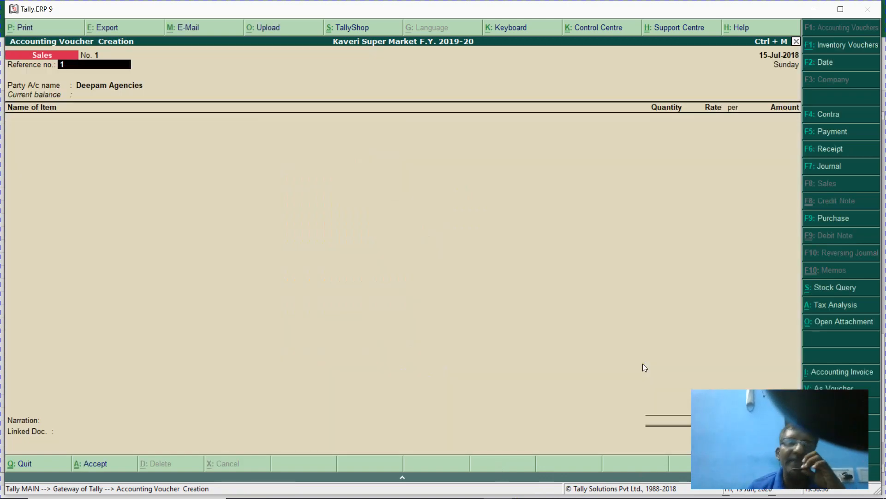
key(Return)
key(Return)
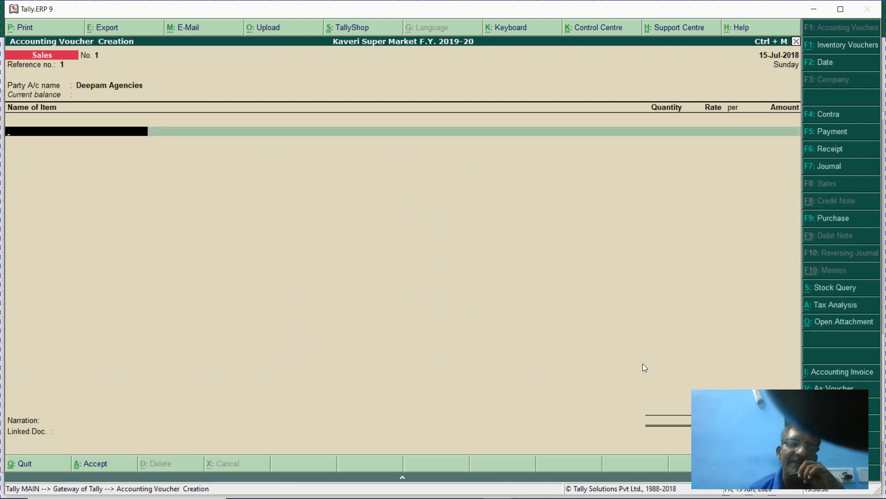
- Add 3 ROSES TEA 250G REF (code 001), 48 Nos at 153.00, allocated to Gst Local Sales - 5%
text(1)
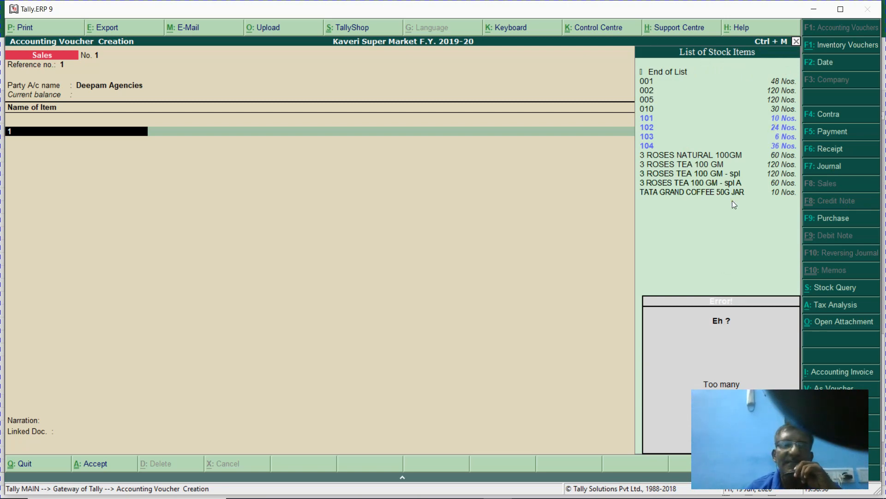
key(BackSpace)
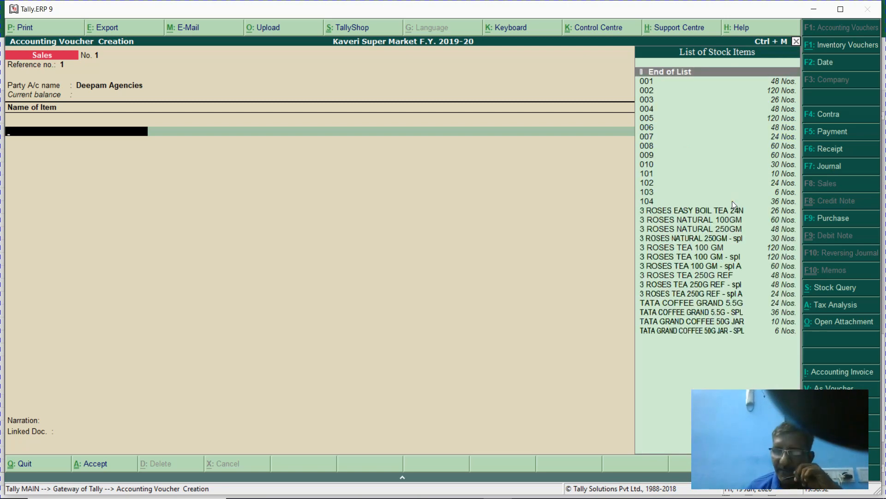
text(001)
key(Return)
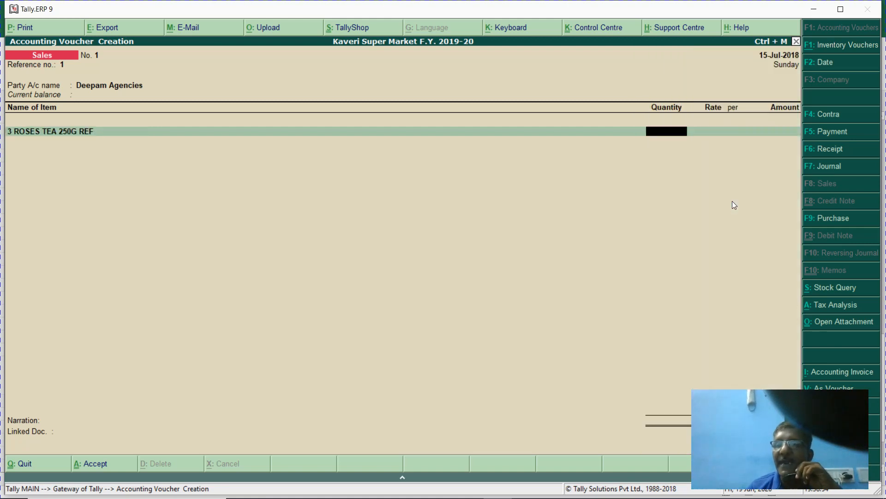
text(48)
key(Return)
key(Return)
key(Return)
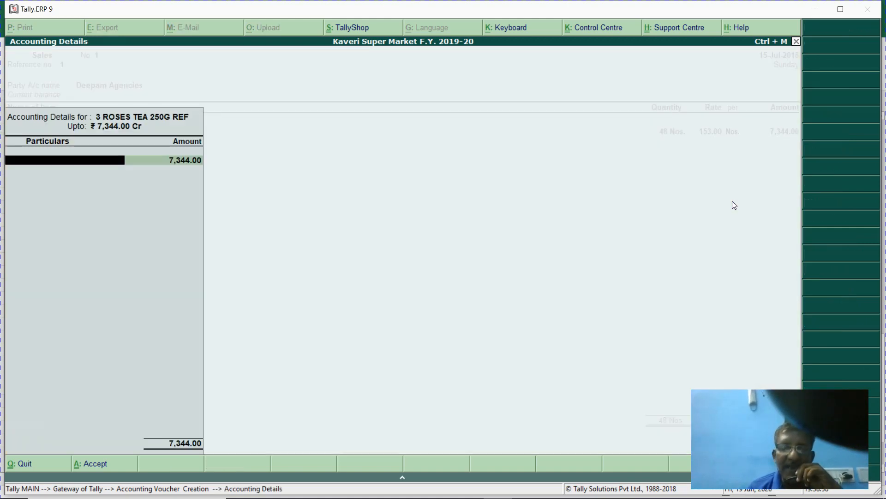
key(Return)
key(Escape)
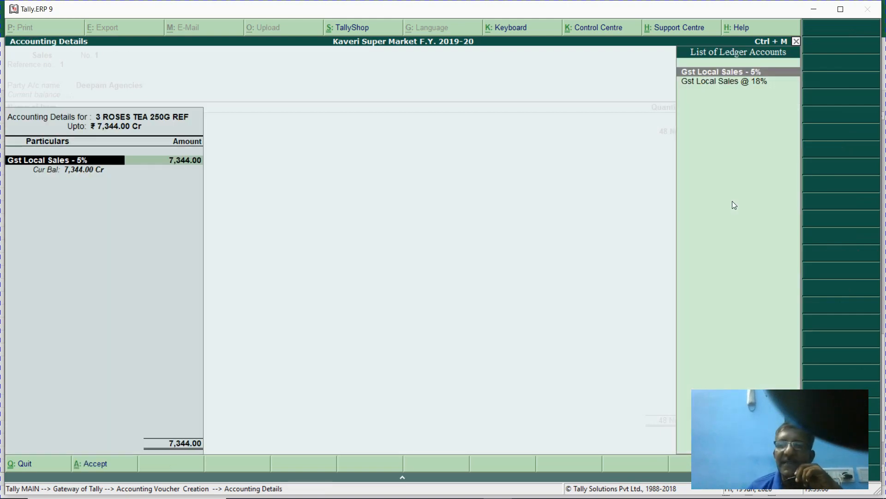
key(Return)
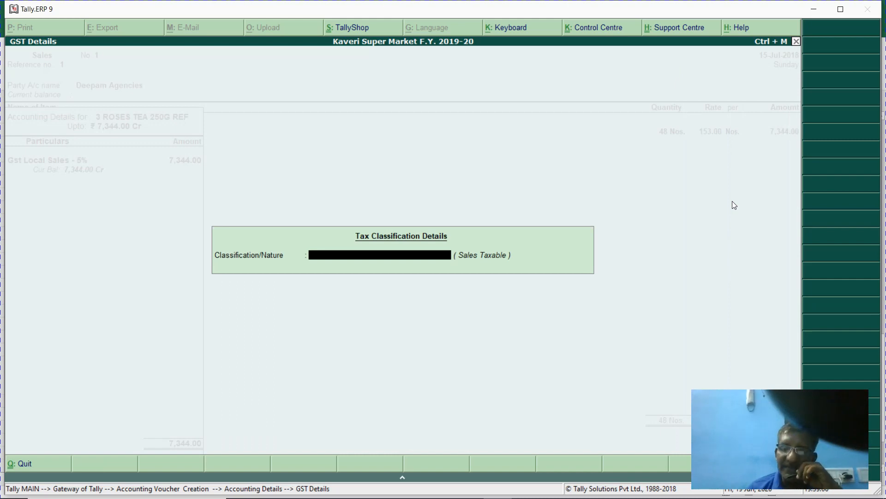
key(Escape)
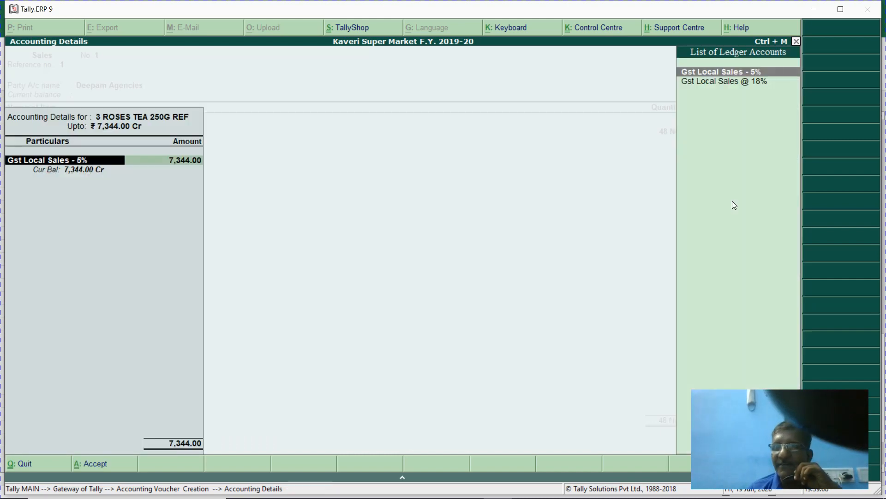
key(ctrl+a)
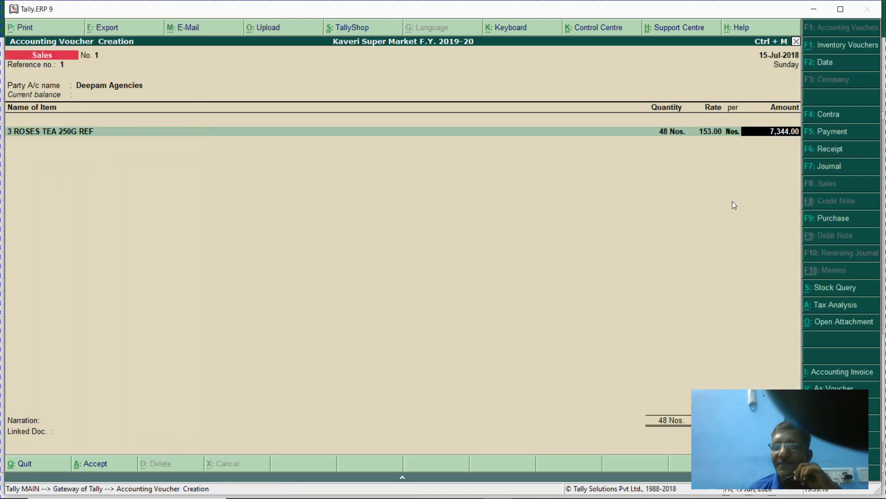
key(F12)
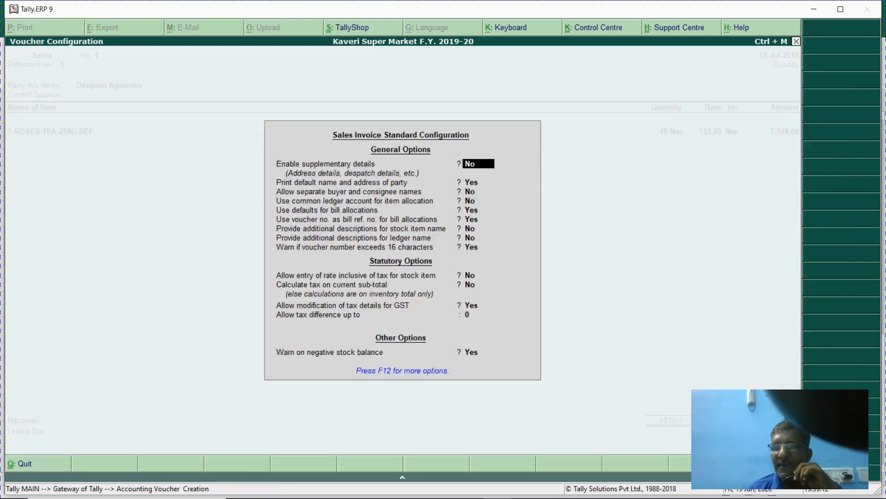
key(Return)
key(Return)
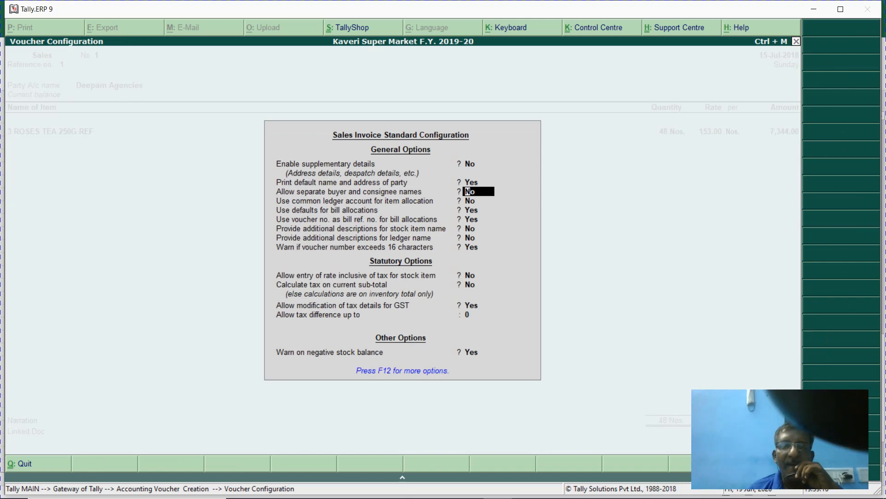
- Review the sales invoice settings, leaving GST tax-details modification at No, and return to the voucher
key(Return)
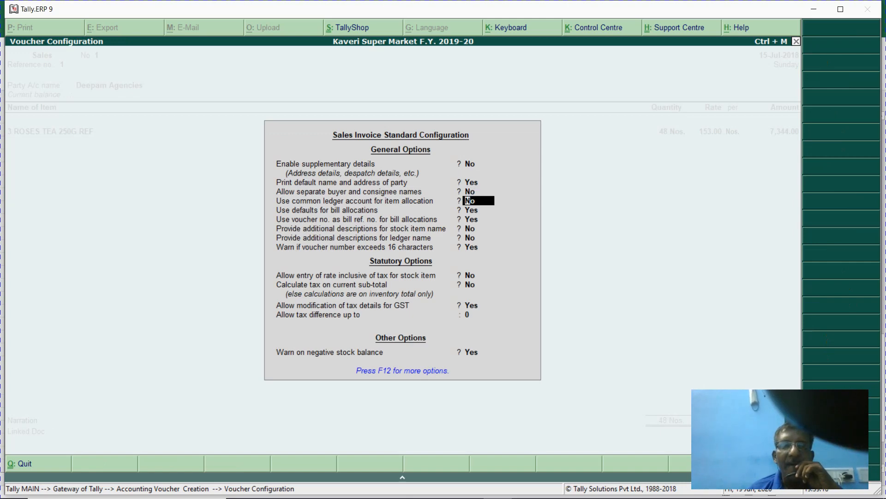
key(Return)
key(Return)
key(Return)
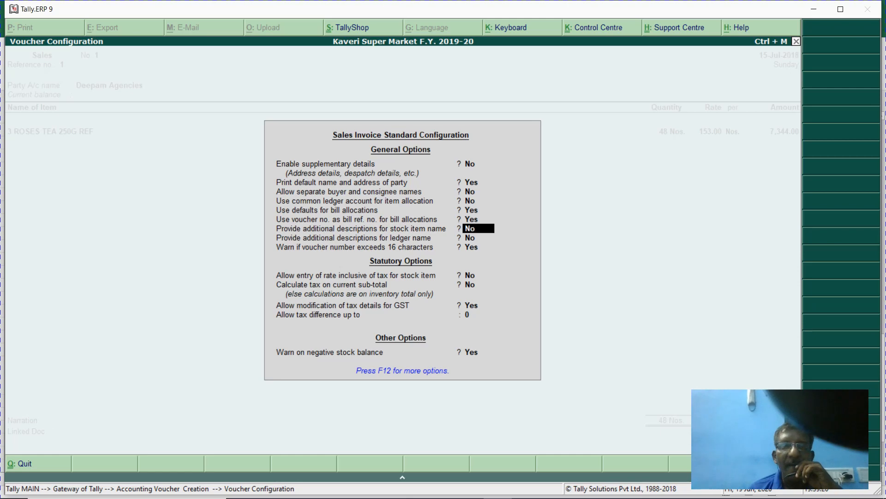
key(Return)
key(Return)
key(Return)
key(Return)
key(Return)
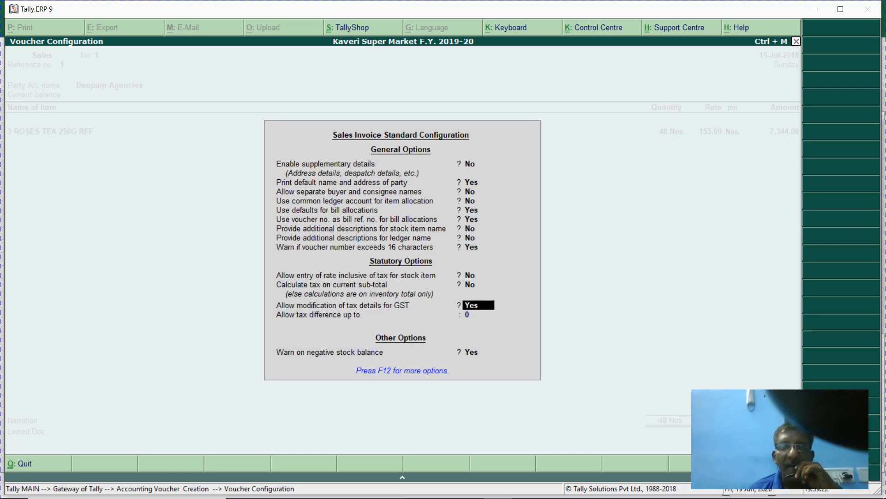
key(Return)
key(Return)
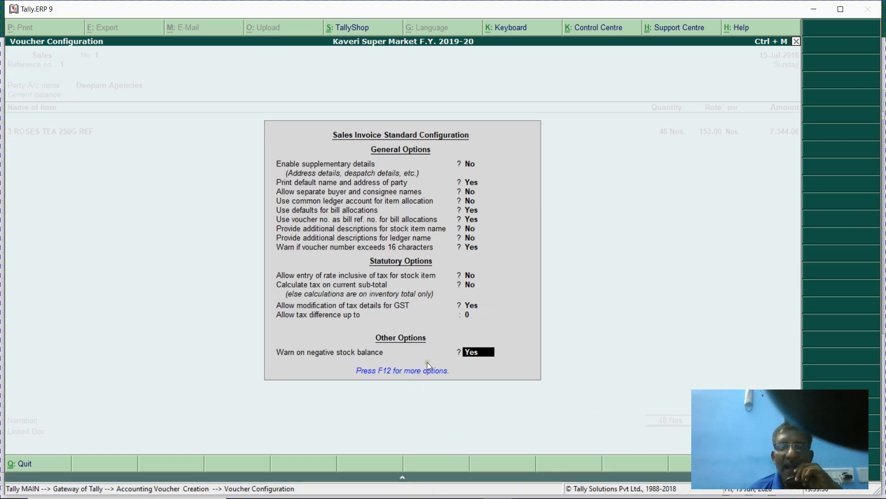
key(Up)
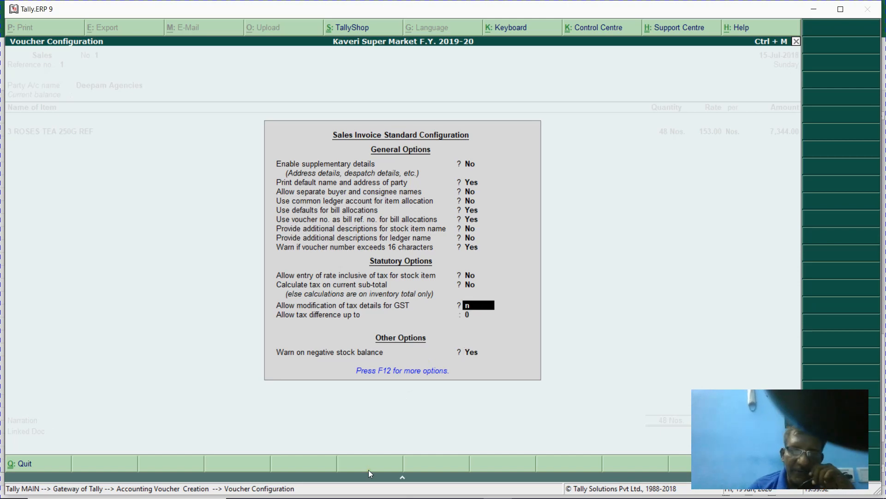
key(Return)
key(Return)
key(Return)
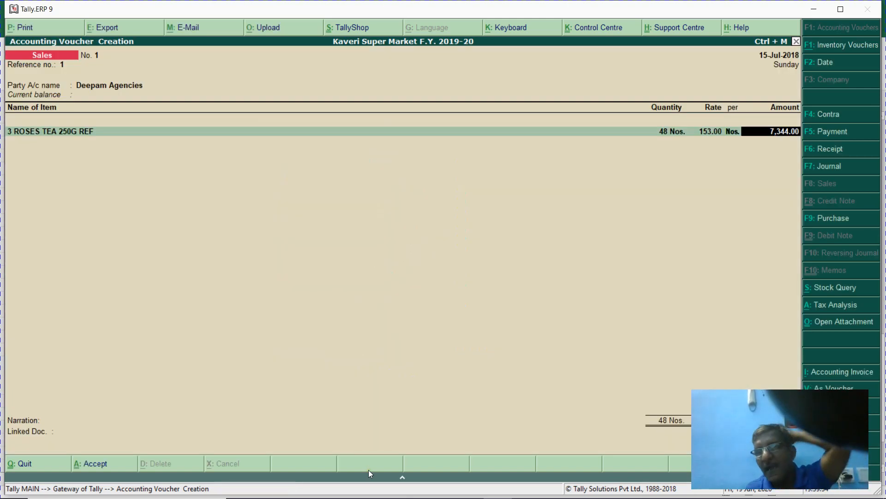
- Add 120 Nos of 3 ROSES TEA 100 GM (item 002) at 60.00, credited to Gst Local Sales - 5%
key(Return)
key(Return)
key(Return)
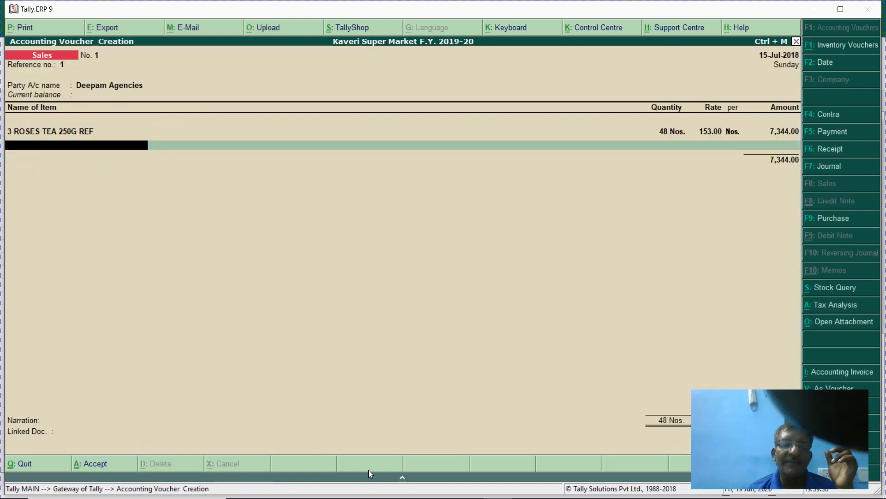
text(002)
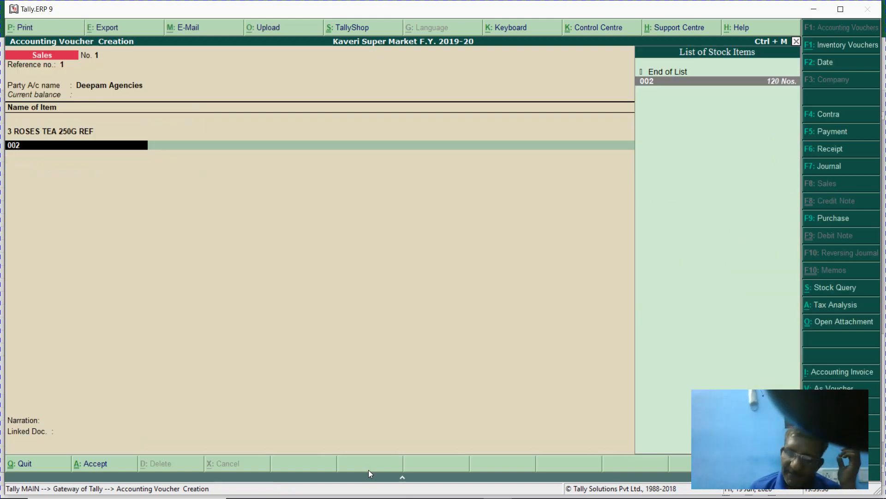
key(Return)
text(120)
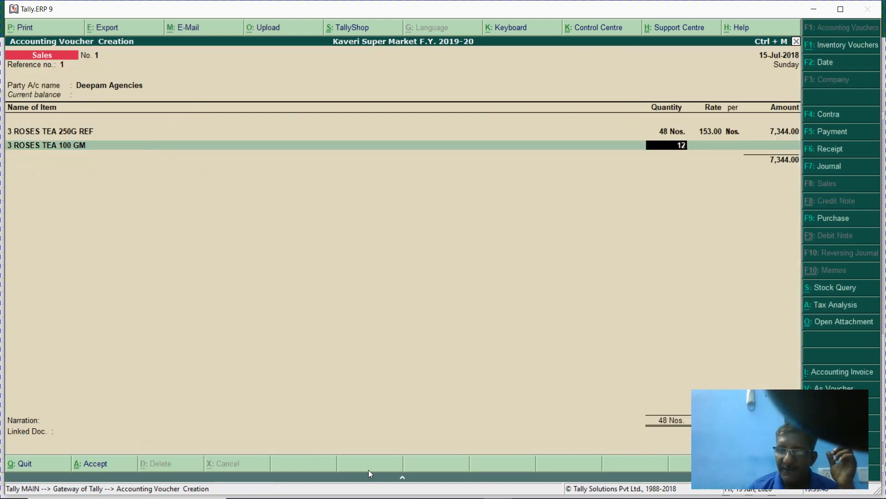
key(Return)
key(Return)
key(Return)
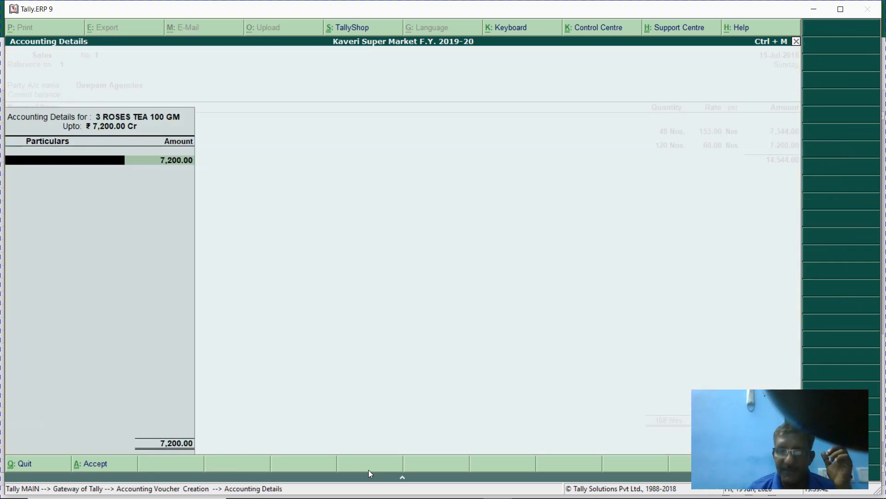
key(Return)
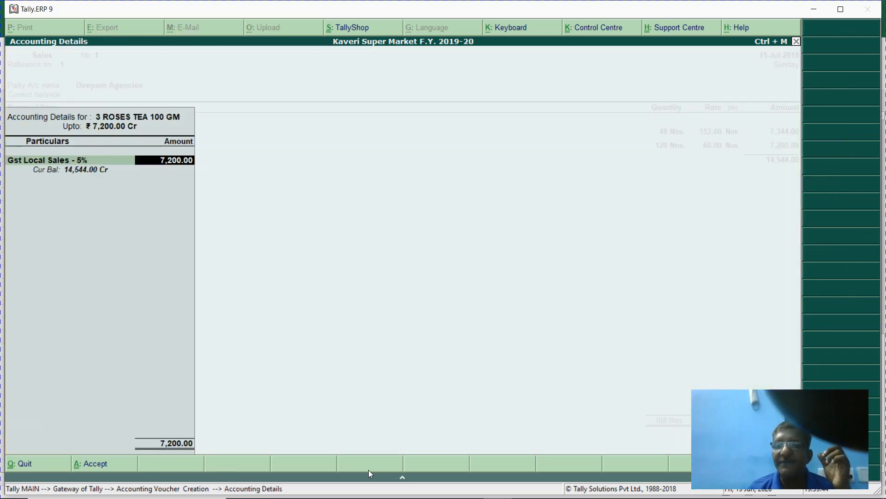
key(Return)
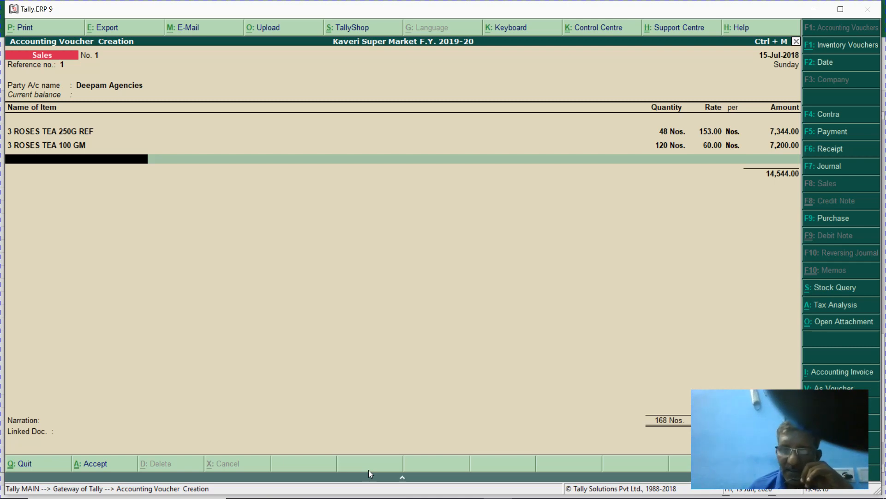
- Add 26 Nos of 3 ROSES EASY BOIL TEA 24N at 43.00 (1,118.00), credited to Gst Local Sales - 5%
text(3e)
key(Return)
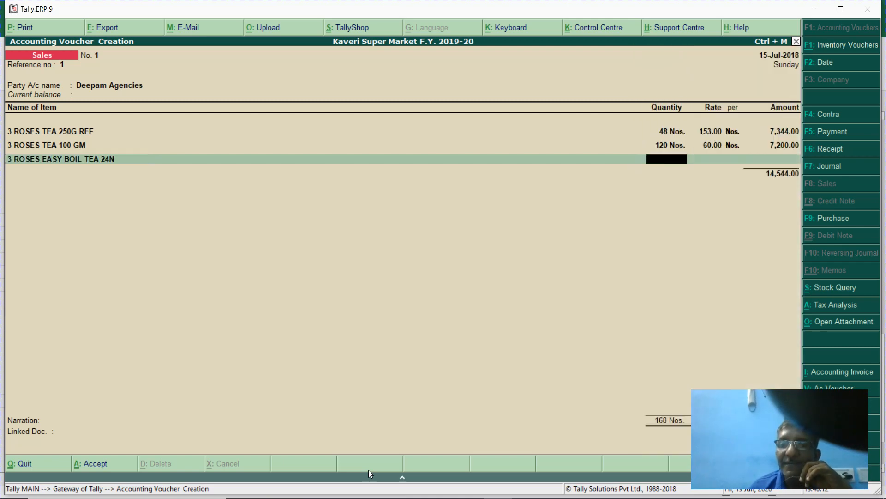
key(BackSpace)
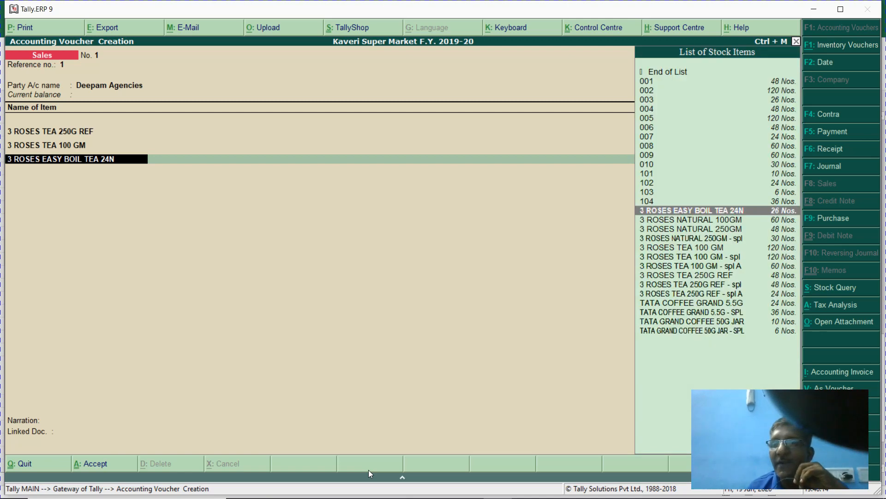
key(Return)
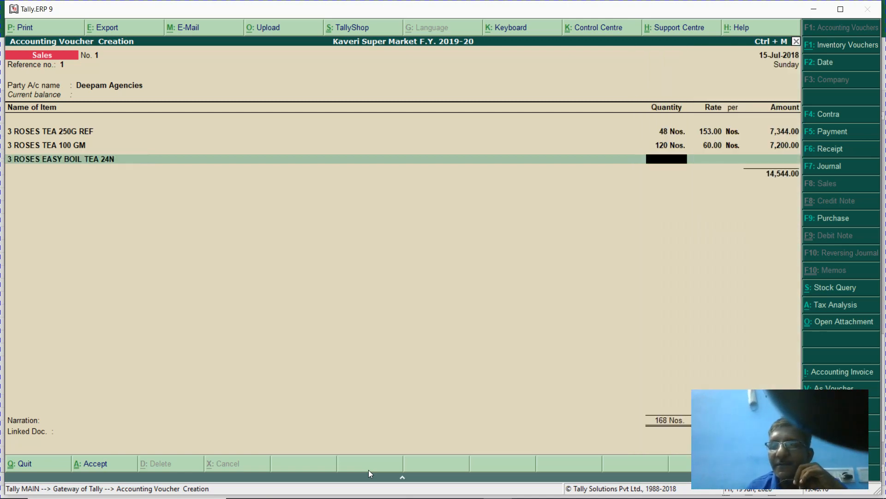
text(26)
key(Return)
key(Return)
key(Return)
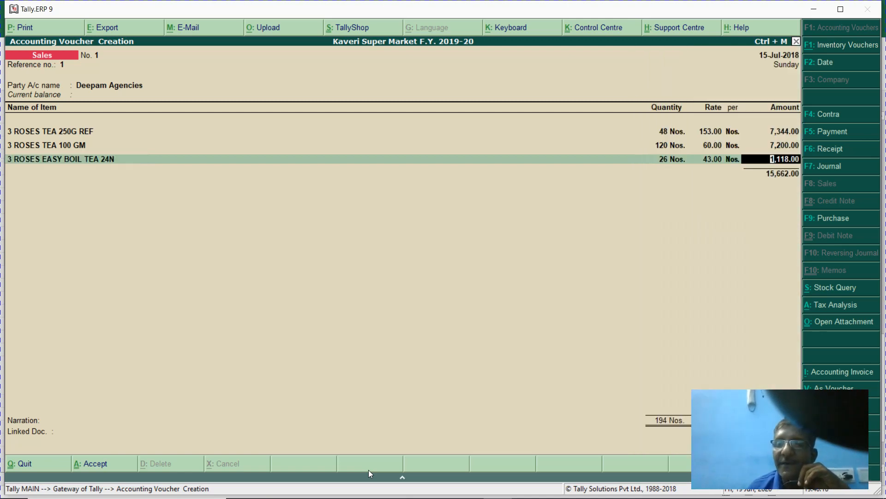
key(Return)
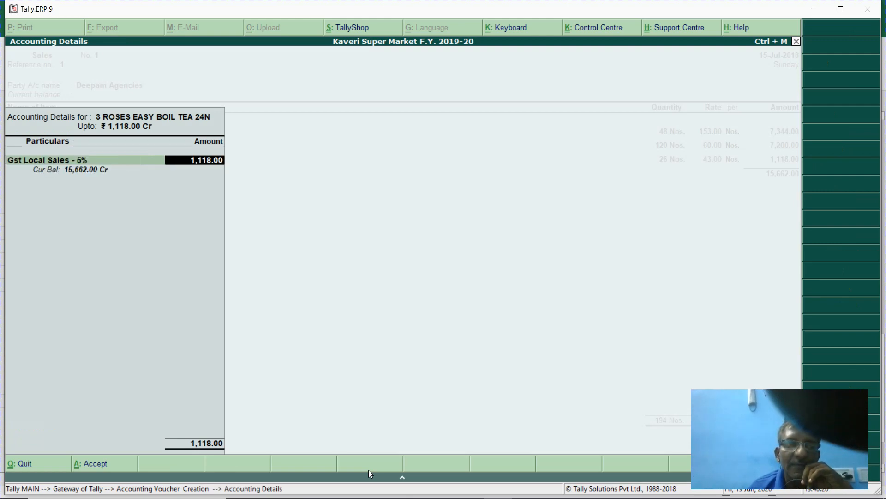
key(Return)
key(Return)
- Add item 004 (48 Nos, 7,344.00) and item 005 3 ROSES TEA 100 GM - spl (120 Nos, 7,200.00) at 5% GST
text(004)
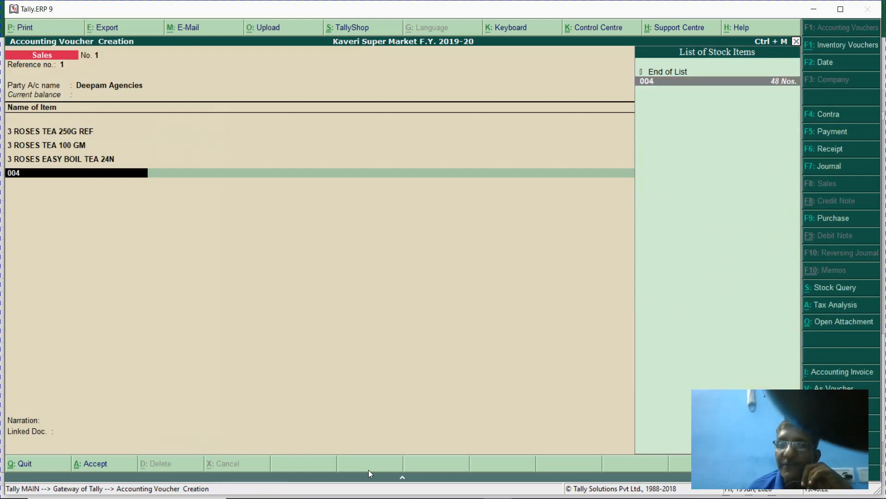
key(Return)
text(48)
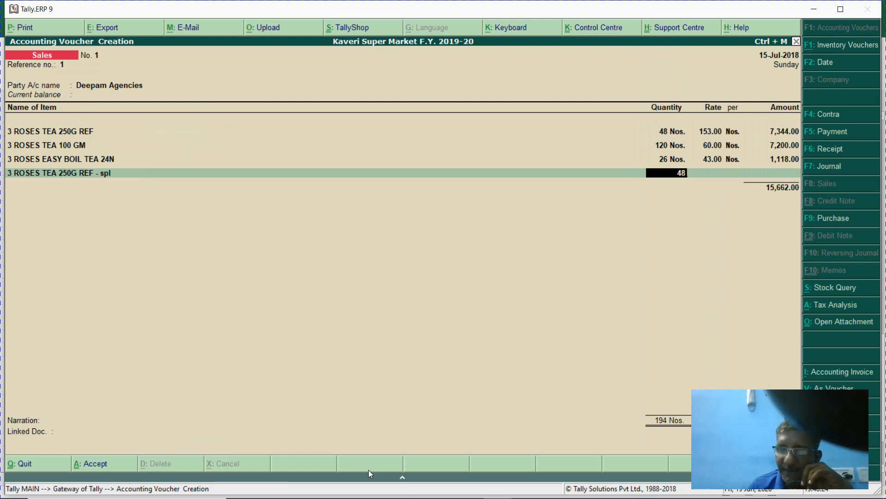
key(Return)
key(Return)
key(Return)
key(Return)
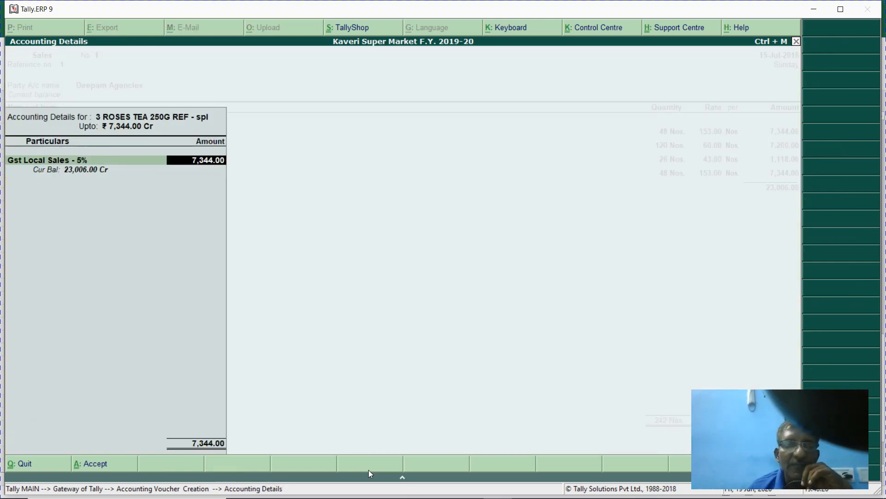
key(Return)
key(Return)
text(005)
key(Return)
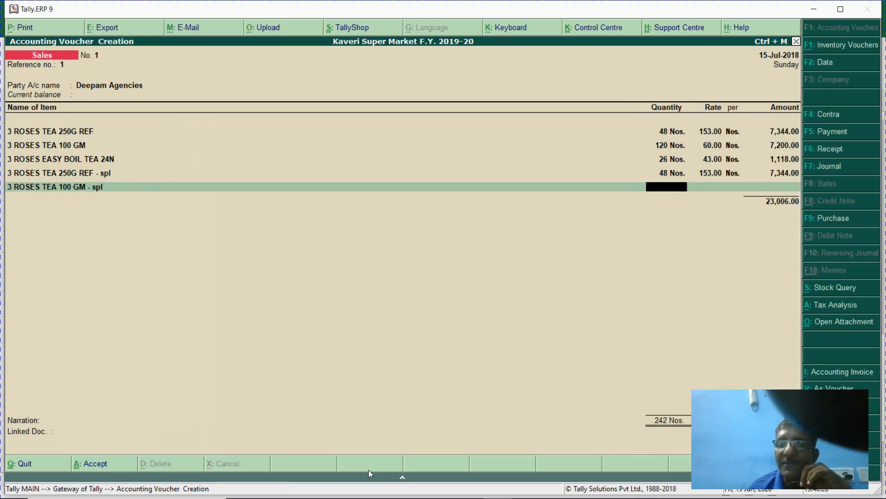
key(BackSpace)
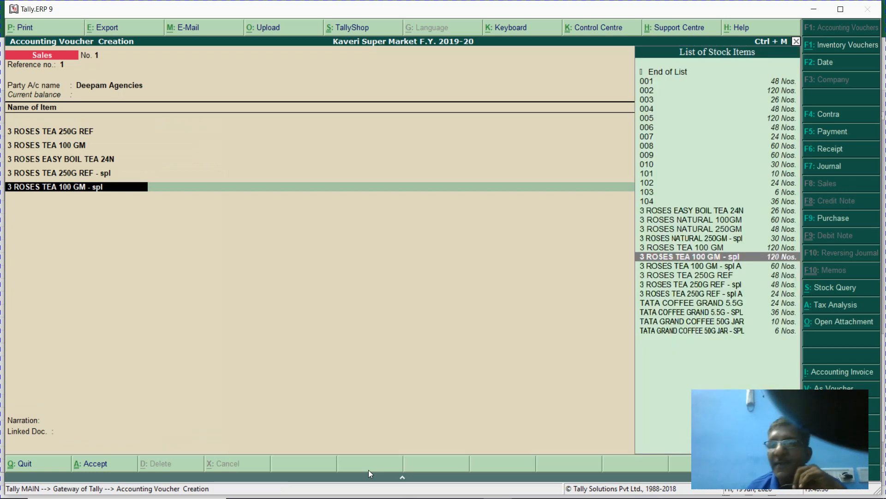
key(Return)
text(0)
key(Return)
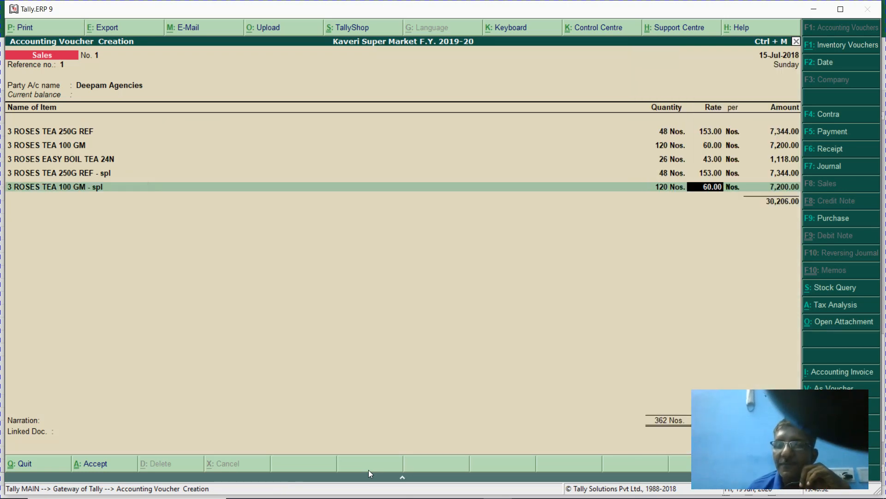
key(Return)
key(Return)
key(Return)
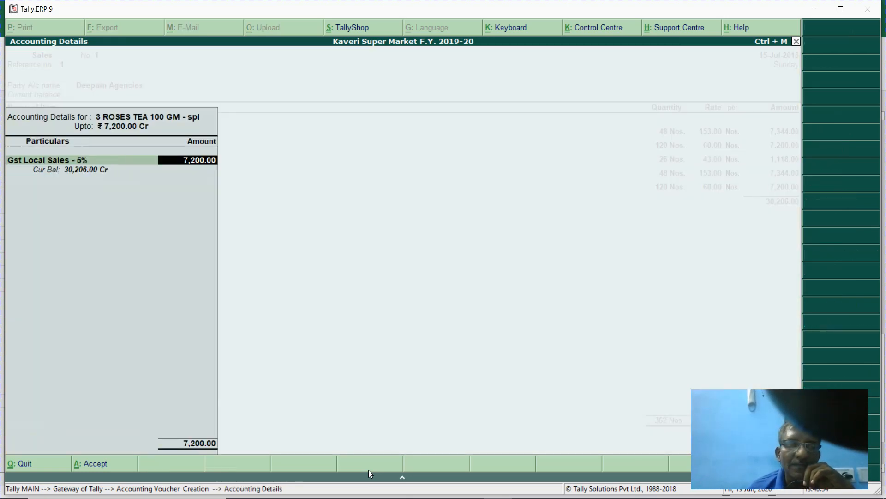
key(Return)
- Add 48 Nos of 3 ROSES NATURAL 250GM (8,544.00) and 24 Nos of 3 ROSES TEA 250G REF - spl A at 153.00
text(006)
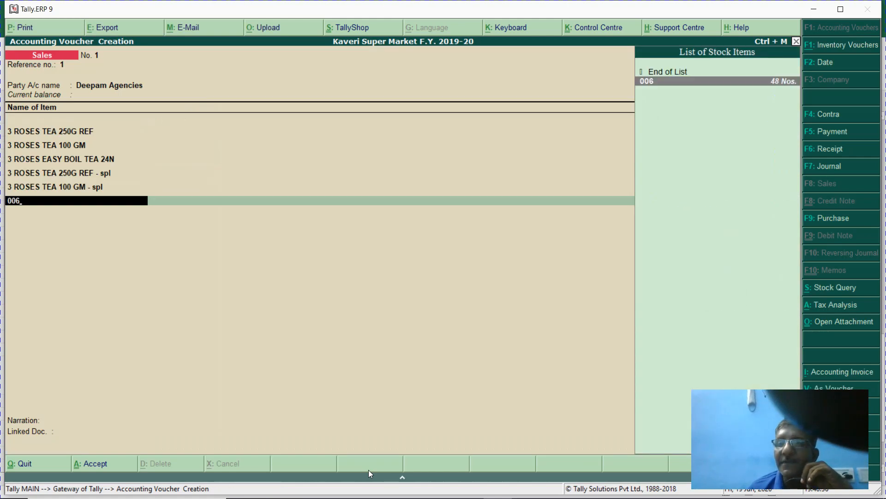
key(Return)
text(48)
key(Return)
key(Return)
key(Return)
key(Return)
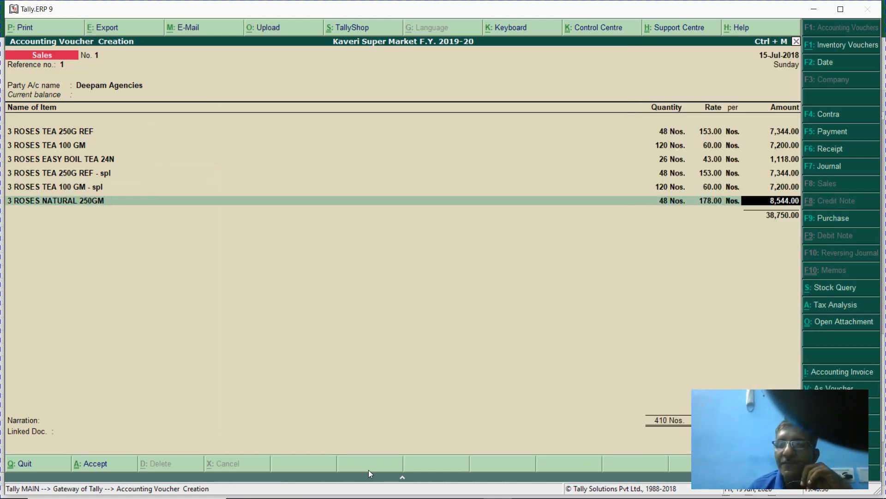
key(Return)
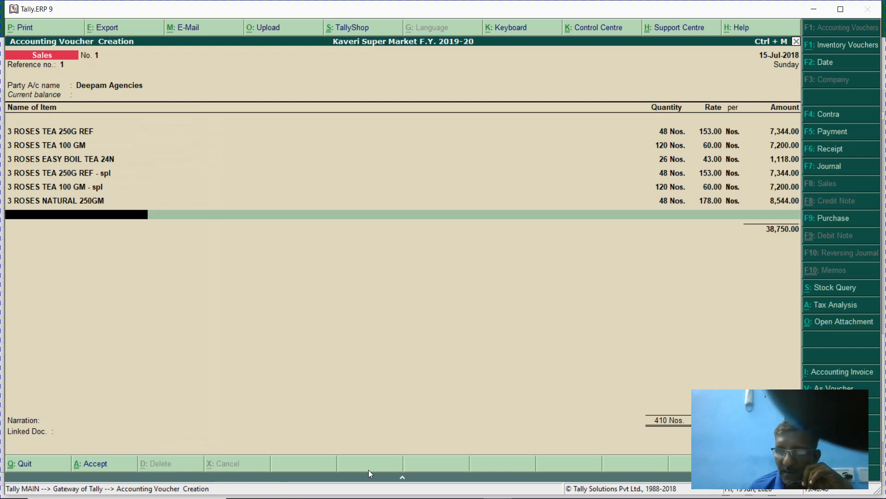
text(007)
key(Return)
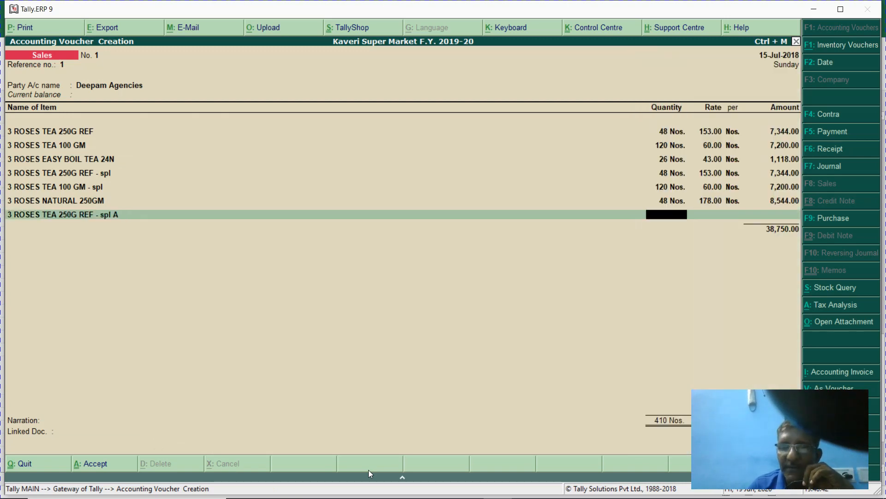
key(BackSpace)
key(Return)
text(24)
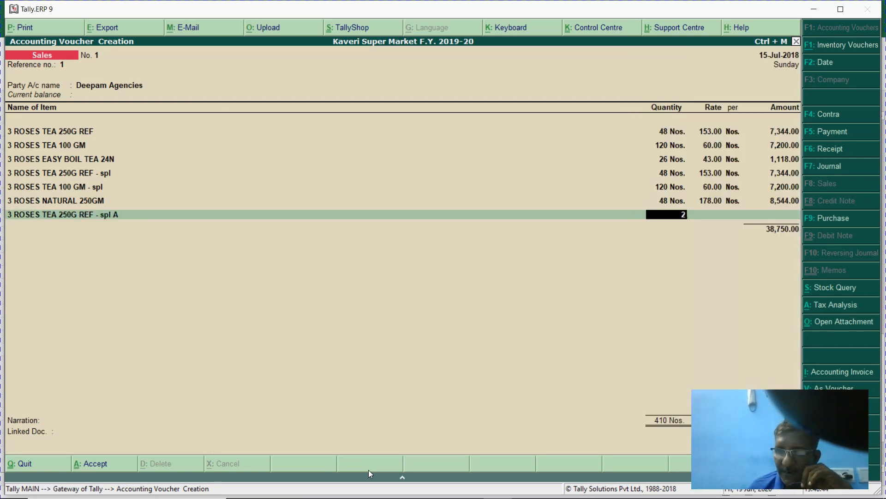
key(Return)
key(Return)
key(Return)
key(Return)
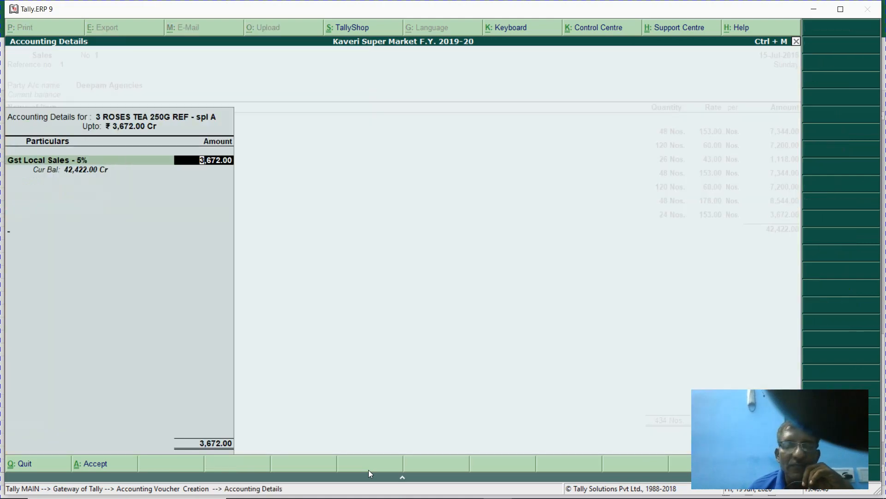
- Add 60 Nos of 3 ROSES TEA 100 GM - spl A (3,600.00) and 60 Nos of 3 ROSES NATURAL 100GM (4,200.00) at 5%
key(Return)
text(008)
key(Return)
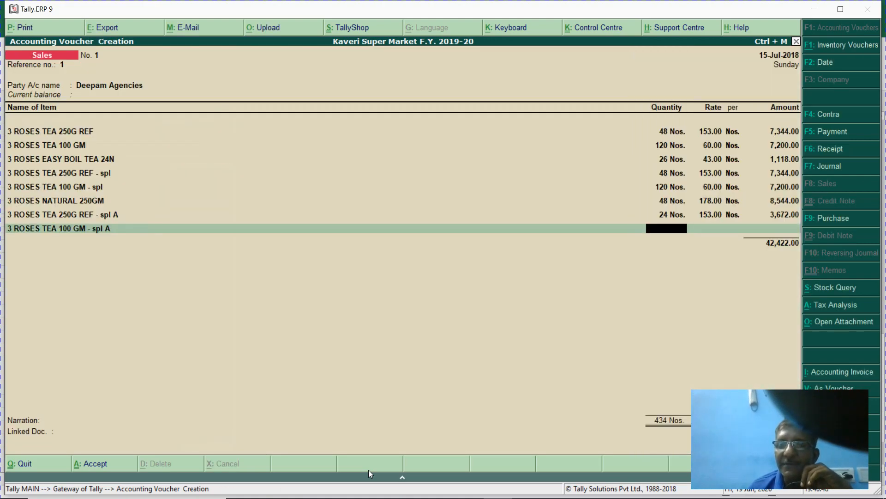
key(BackSpace)
key(Return)
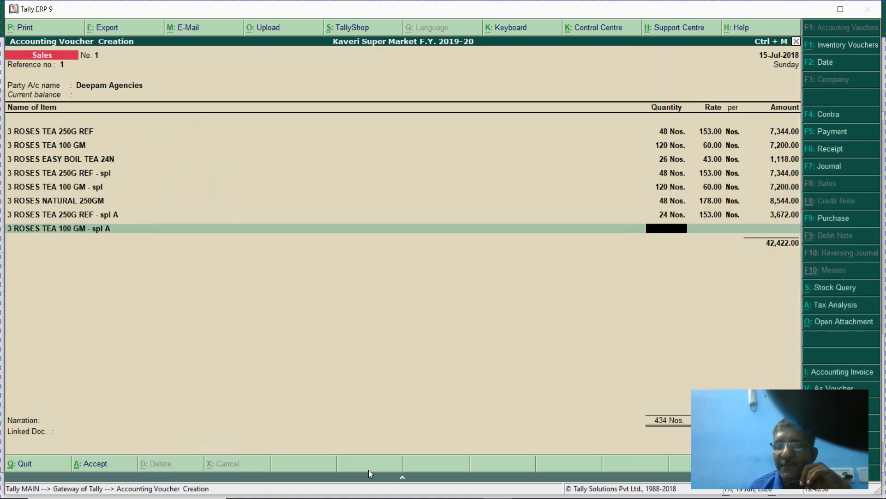
text(60)
key(Return)
key(Return)
key(Return)
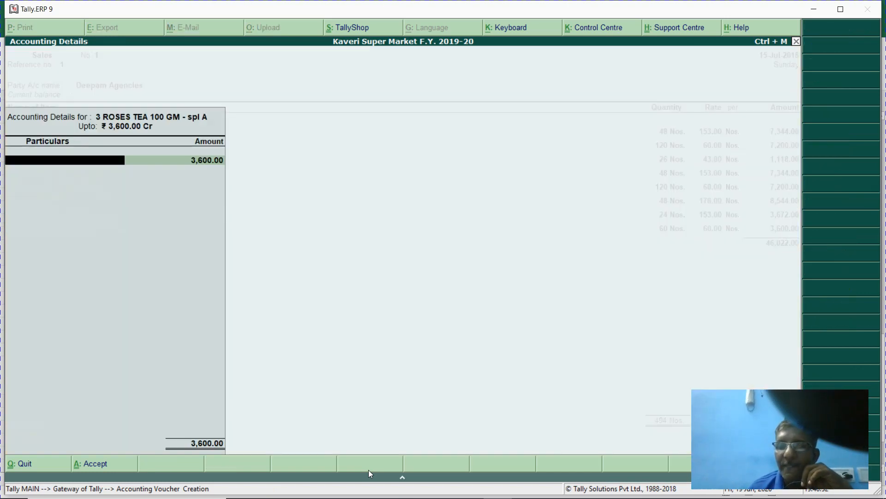
key(Return)
key(Return)
text(009)
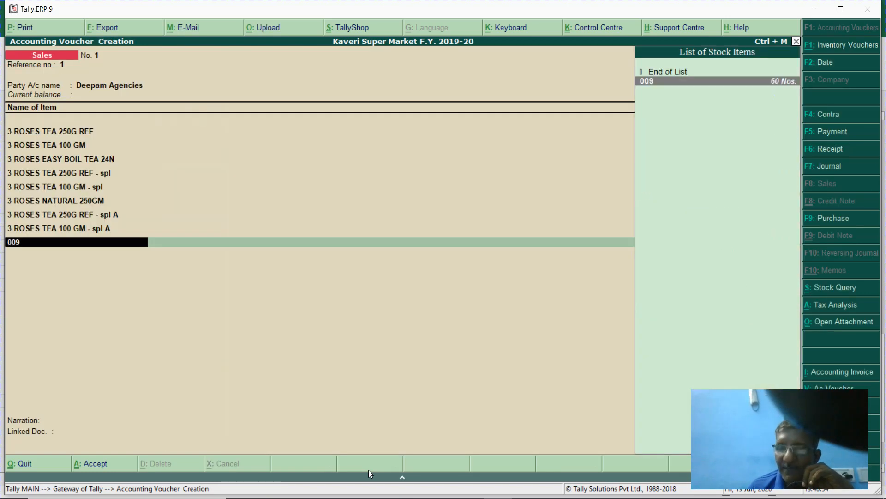
key(Return)
text(60)
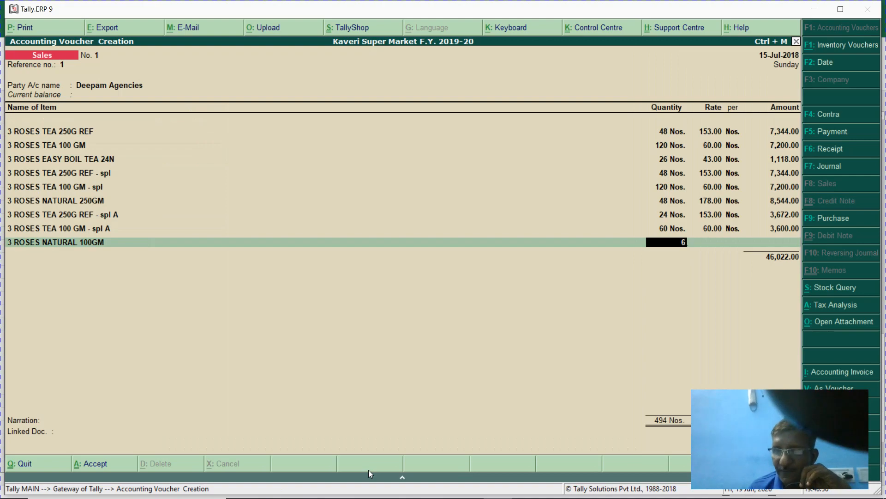
key(Return)
key(Return)
key(Return)
key(Return)
key(Return)
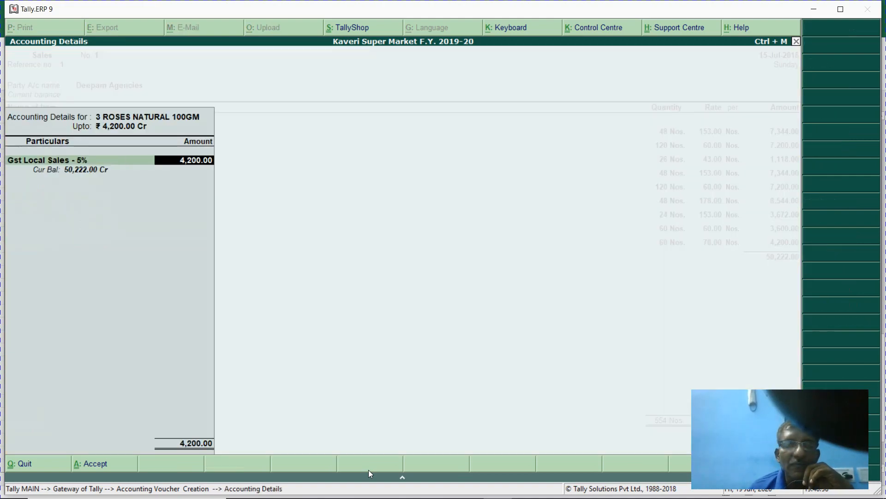
key(Return)
key(Return)
- Add 30 Nos of 3 ROSES NATURAL 250GM - spl (item 010) for 4,980.00
text(010)
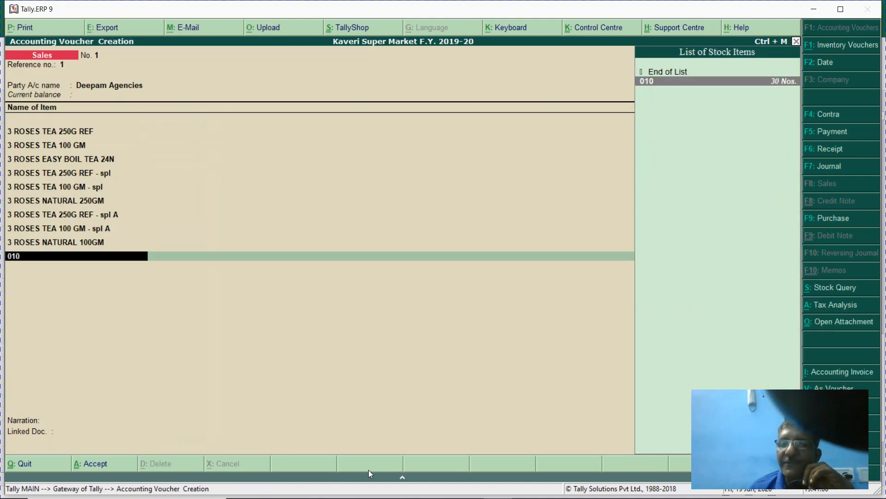
key(Return)
key(BackSpace)
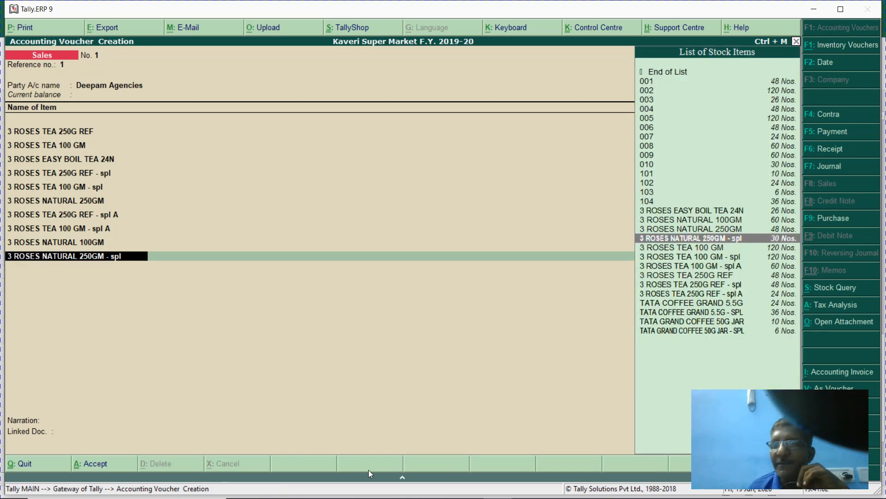
key(Return)
text(30)
key(Return)
key(Return)
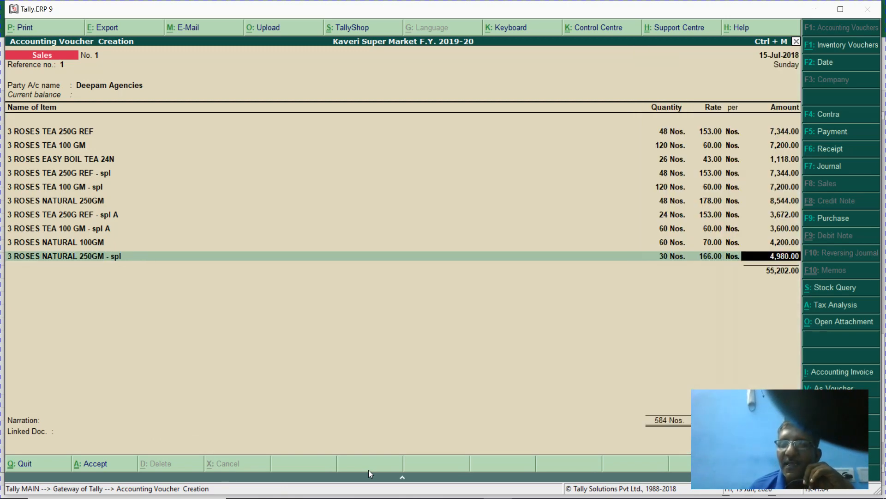
key(Return)
key(Return)
key(Return)
key(Return)
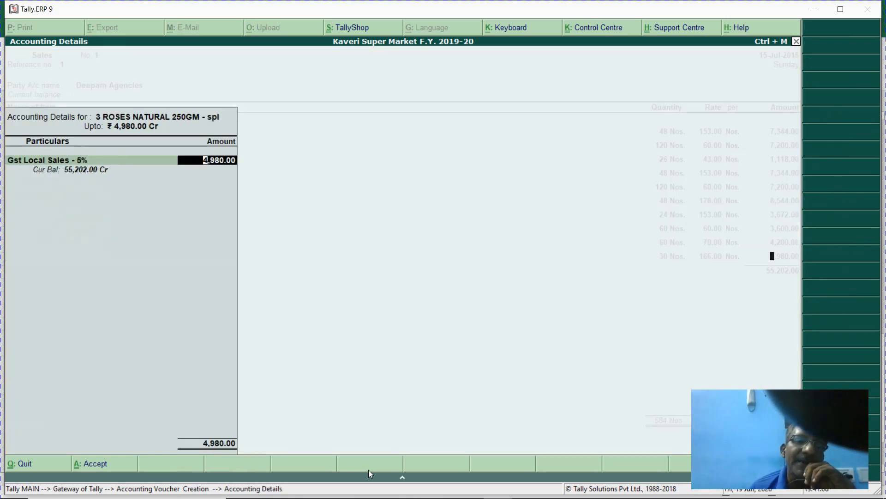
- Add 10 Nos of TATA GRAND COFFEE 50G JAR (item 101) at 95.00, credited to Gst Local Sales @ 18%
text(101)
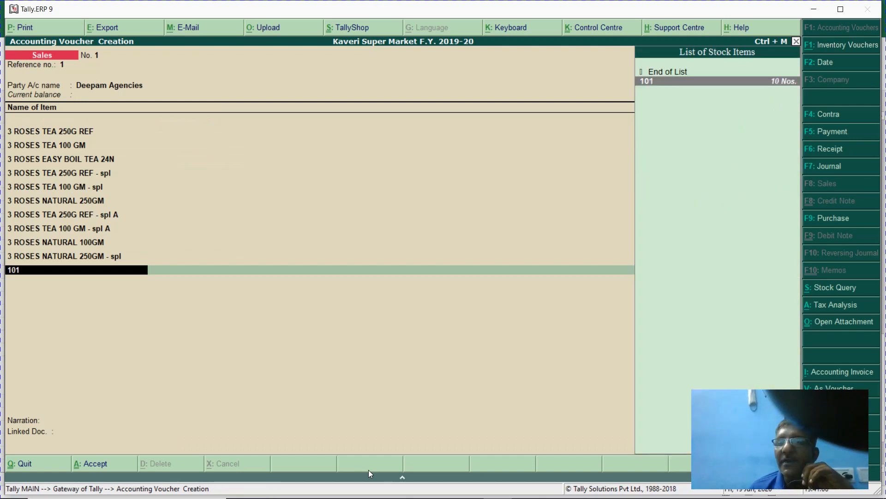
key(Return)
text(10)
key(Return)
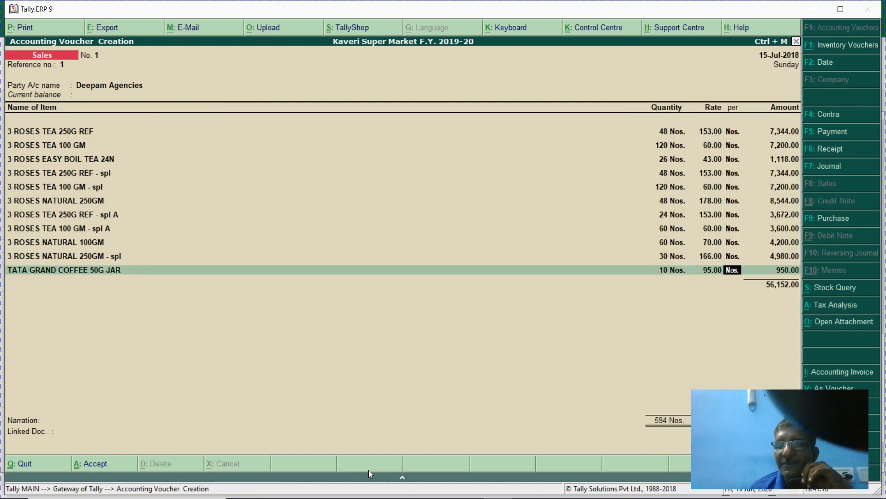
key(Return)
key(Return)
text(18)
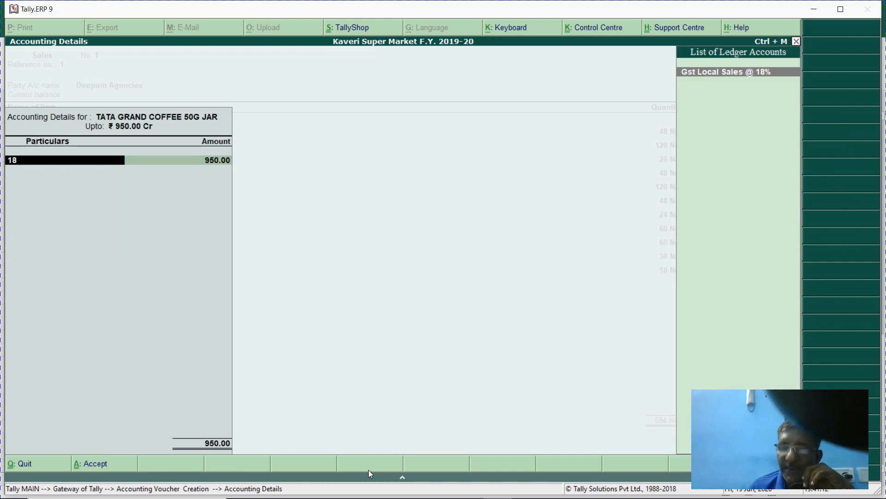
key(Return)
- Add 24 Nos of TATA COFFEE GRAND 5.5G (item 102) for 240.00, credited to Gst Local Sales @ 18%
key(Return)
key(Return)
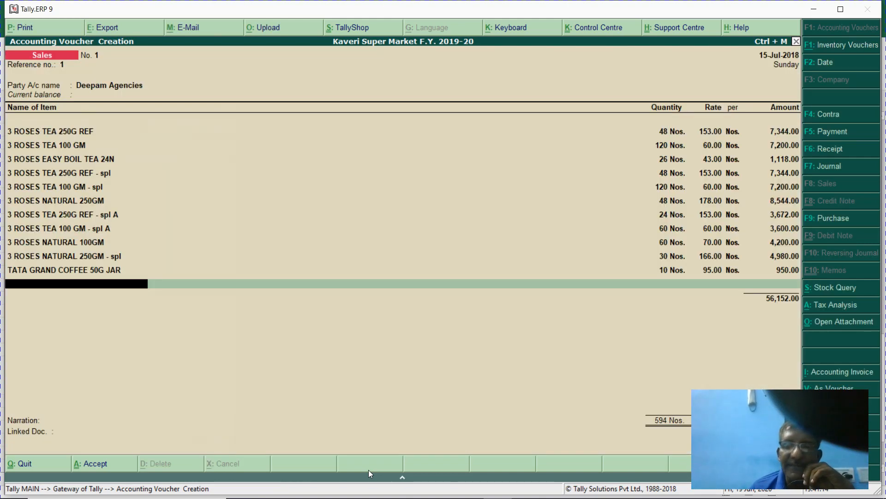
text(102)
key(Return)
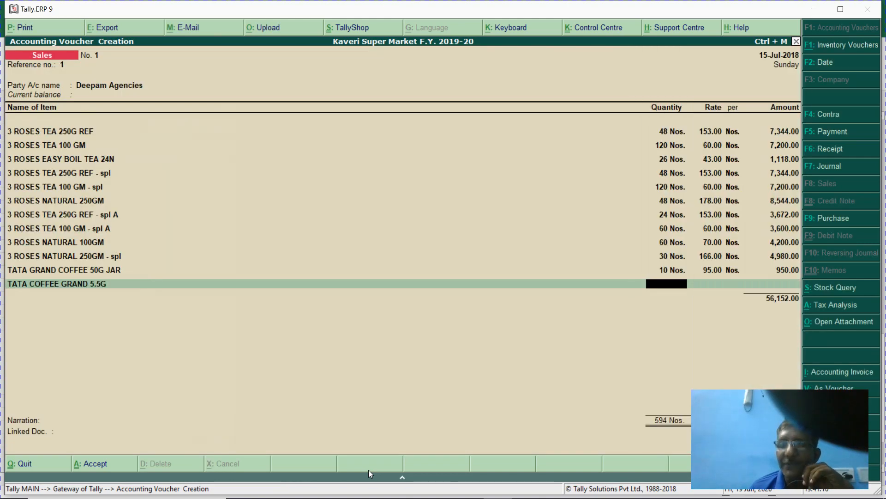
text(24)
key(Return)
key(Return)
key(Return)
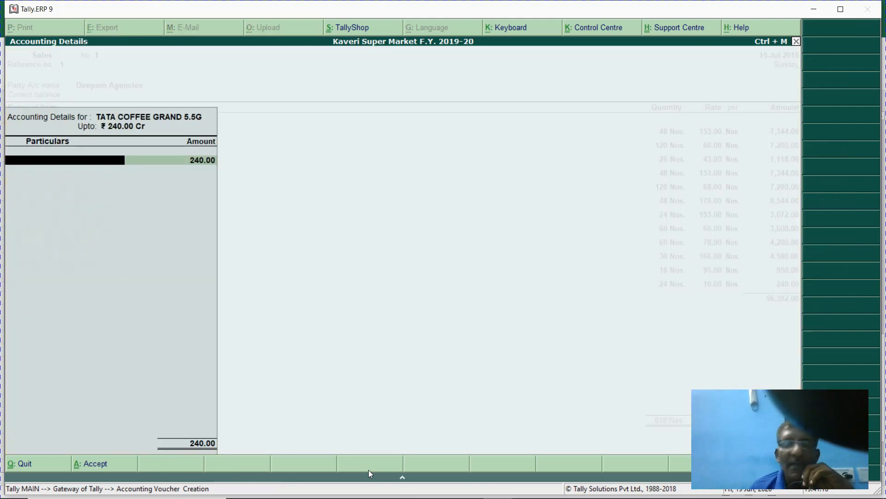
text(18)
key(Return)
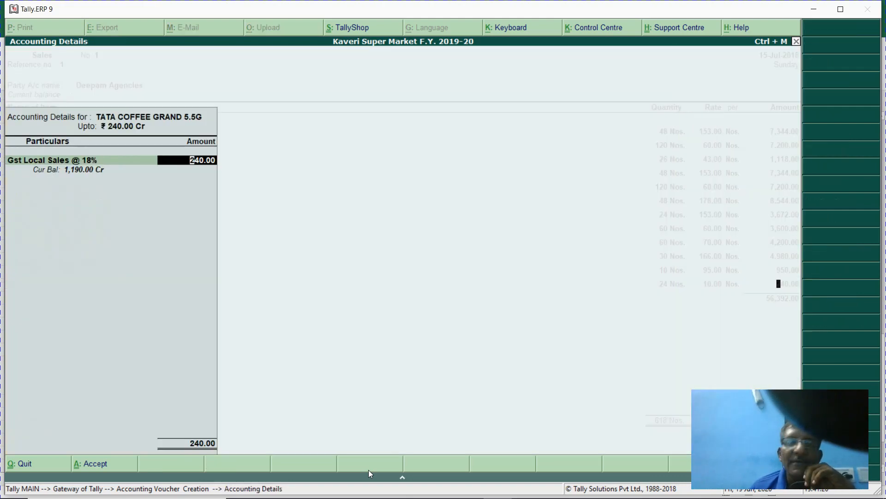
key(Return)
key(Return)
key(BackSpace)
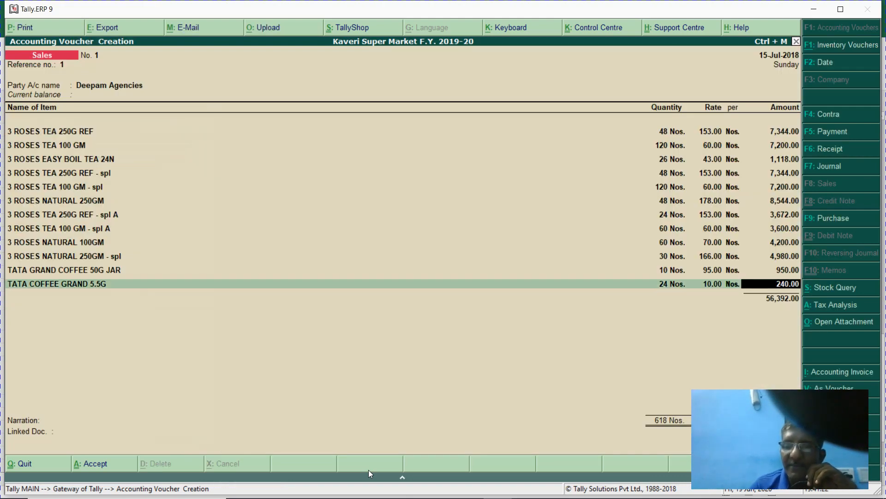
key(Return)
key(Return)
key(Return)
key(Return)
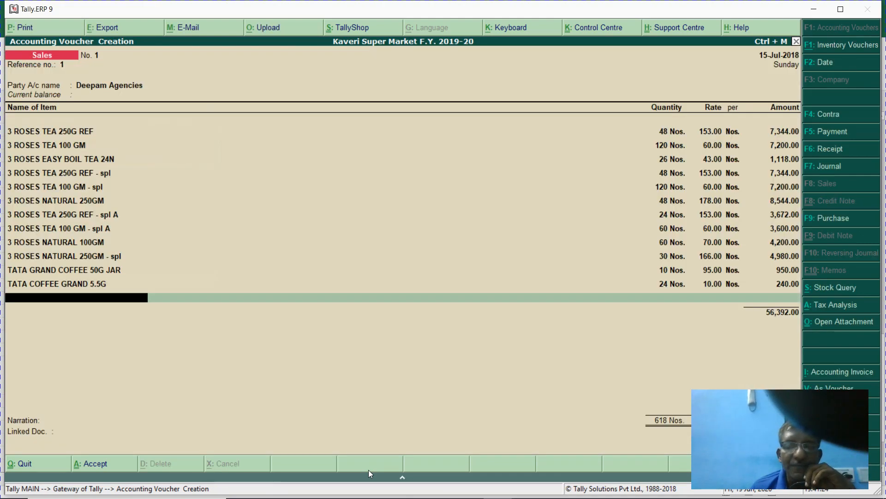
- Add 6 Nos of TATA GRAND COFFEE 50G JAR - SPL (item 103) for 576.00 under Gst Local Sales @ 18%
text(103)
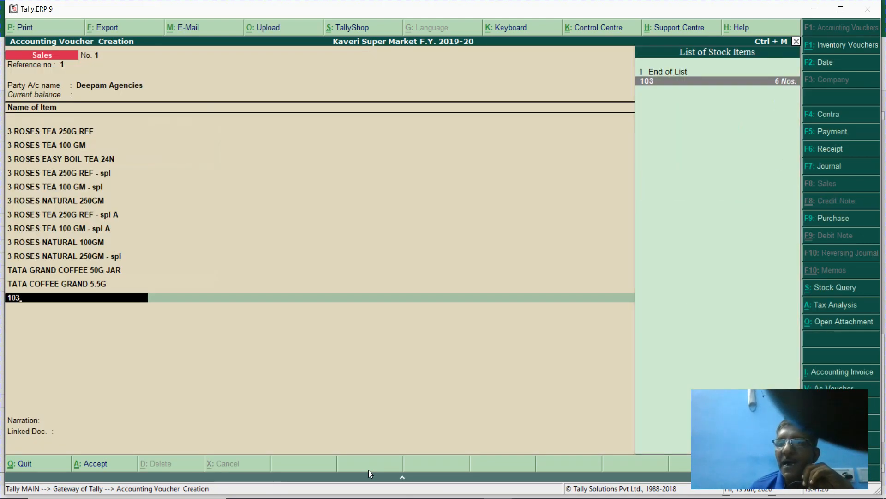
key(Return)
text(6)
key(Return)
key(Return)
key(Return)
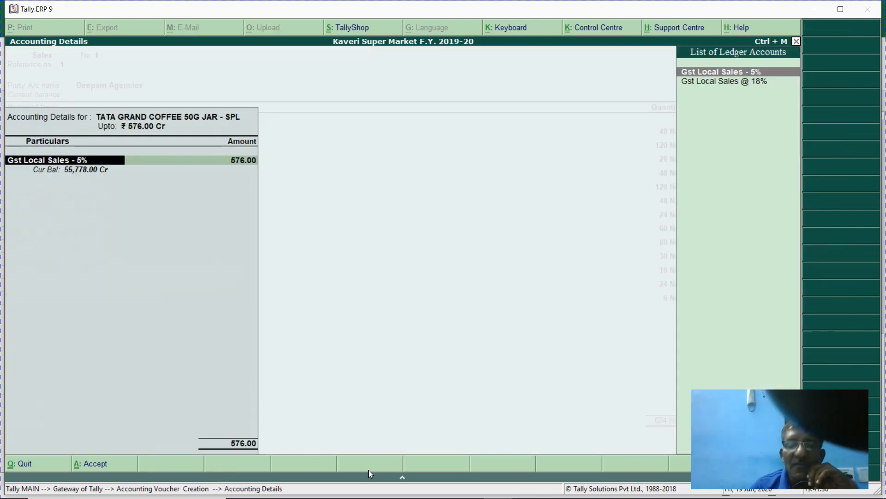
key(Down)
key(Return)
key(Return)
key(Return)
key(Return)
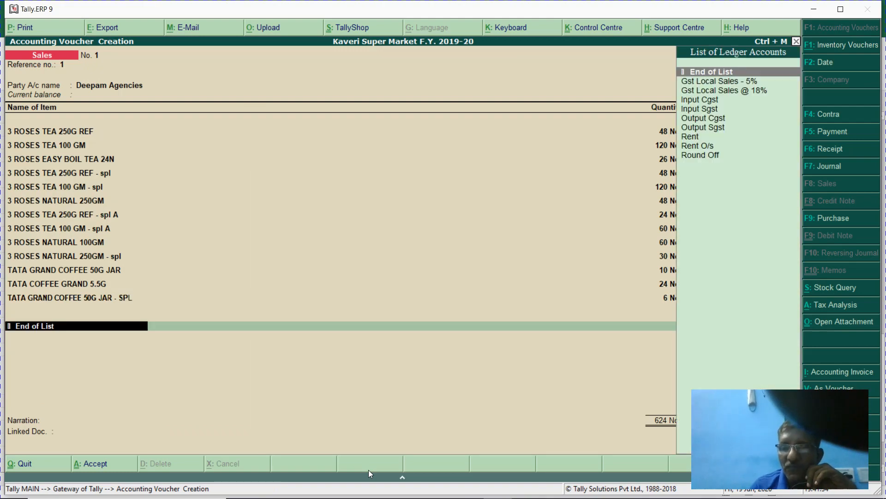
key(BackSpace)
key(Return)
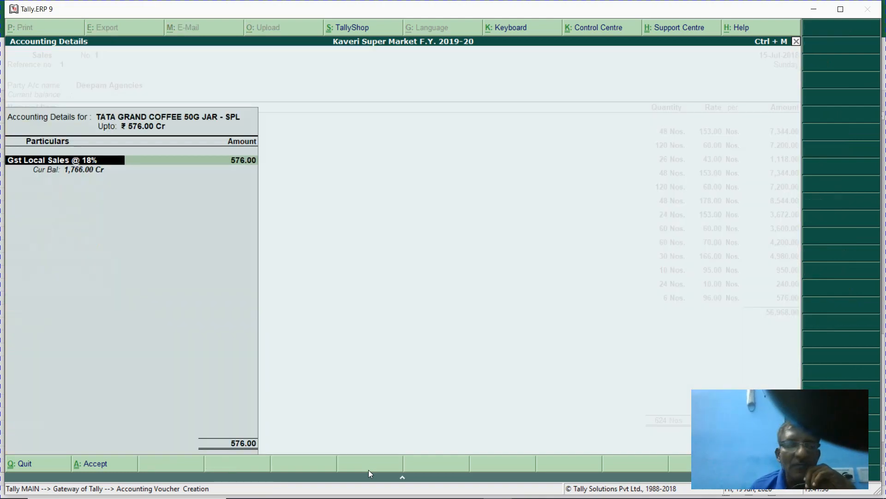
key(Return)
key(Return)
key(Return)
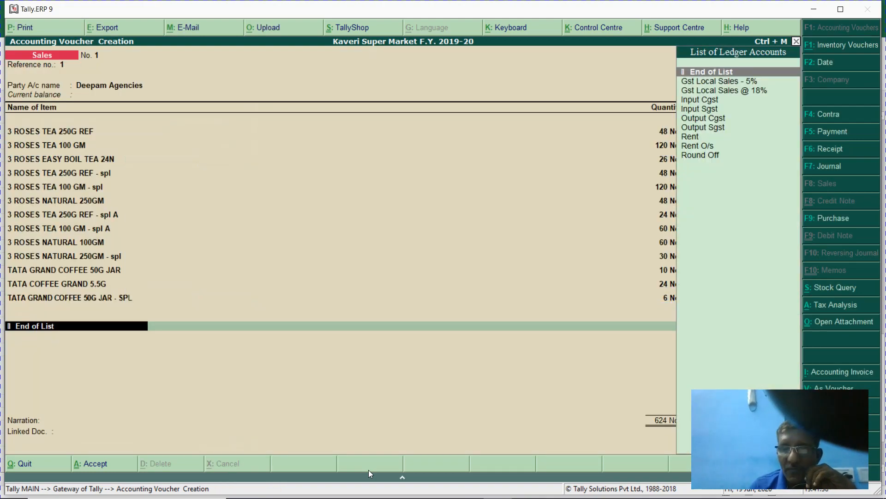
key(BackSpace)
key(Return)
key(Return)
key(Return)
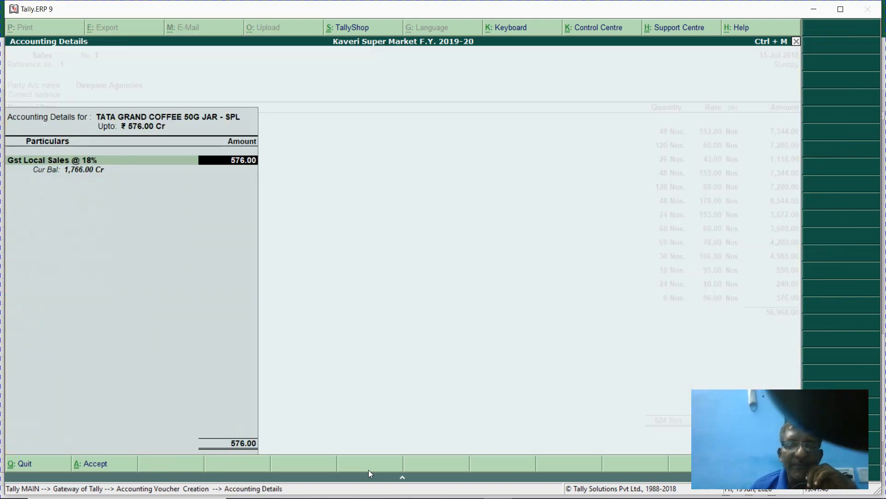
- Add 36 Nos of TATA COFFEE GRAND 5.5G - SPL (item 104) for 324.00 under Gst Local Sales - 5%
text(104)
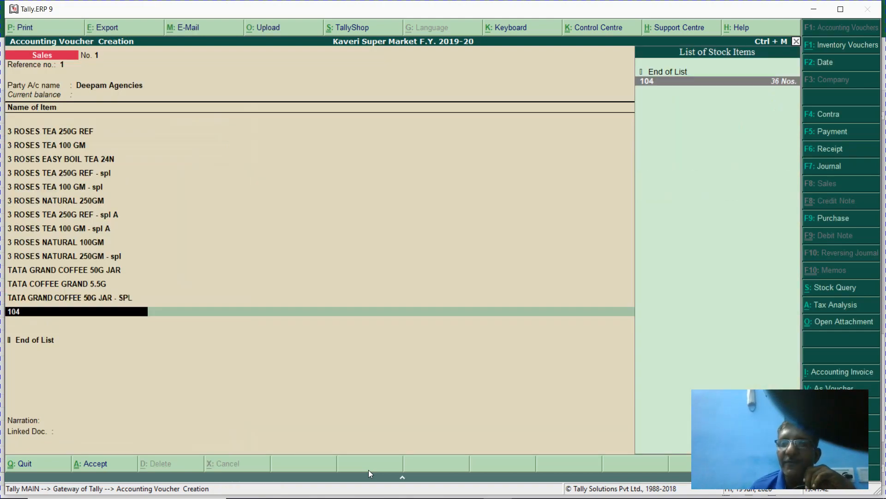
key(Return)
text(36)
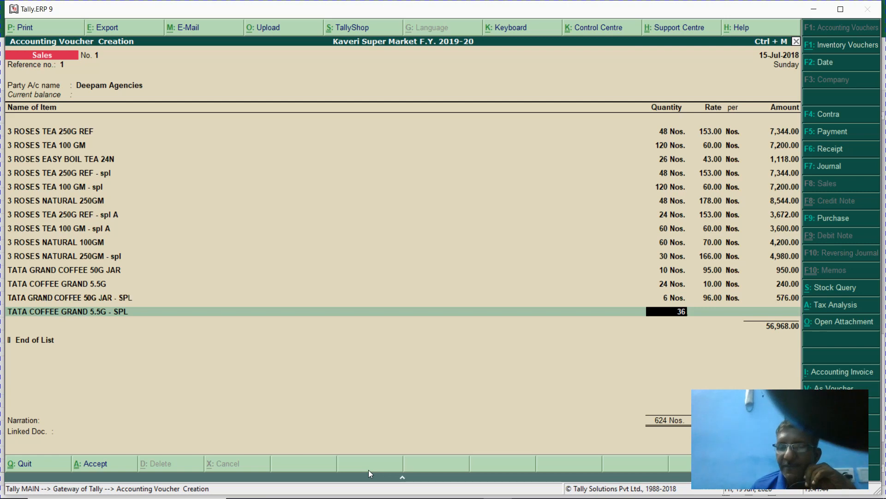
key(Return)
key(Return)
key(Return)
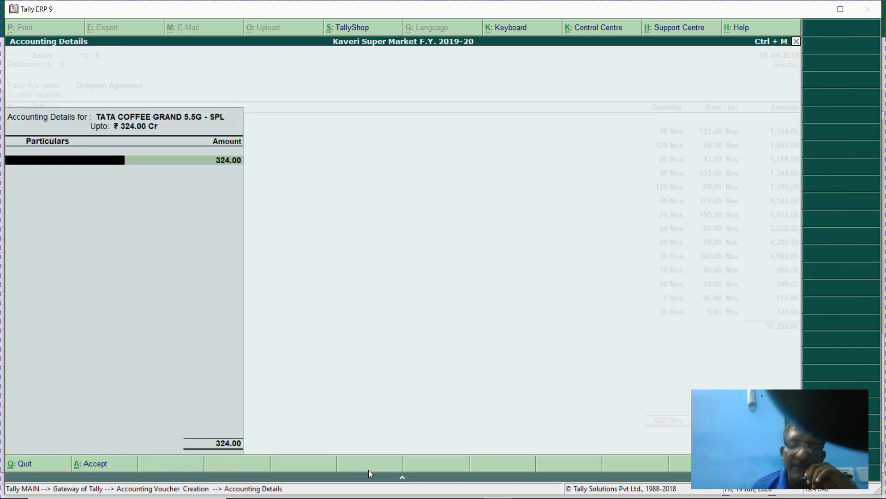
text(5)
key(Return)
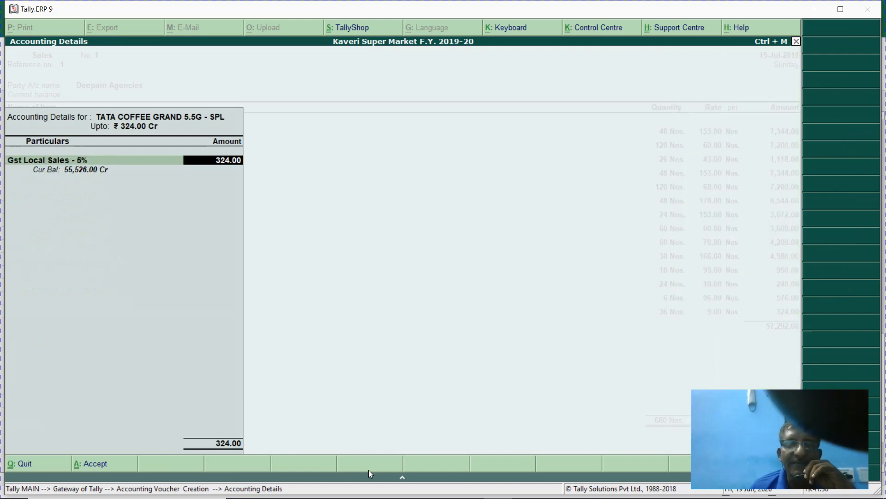
key(Return)
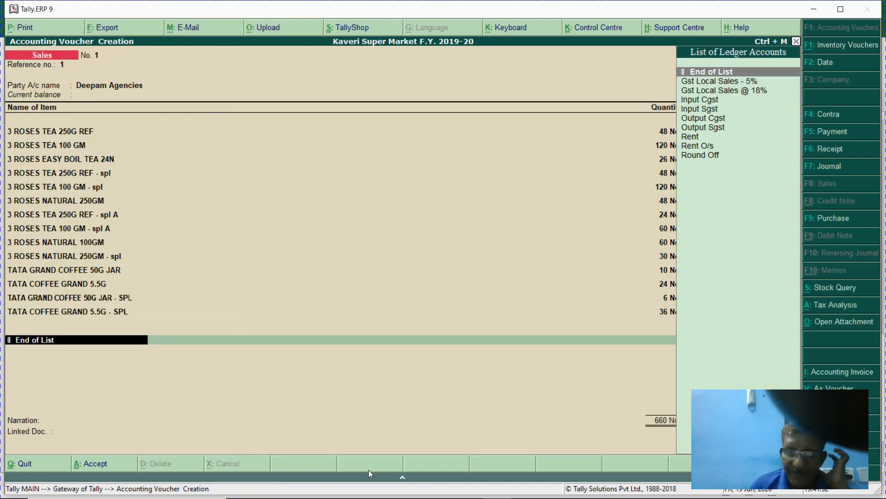
- Post Output Cgst 1,568.15, Output Sgst 1,568.15 and Round Off (-)0.30 below the item lines
text(Ou)
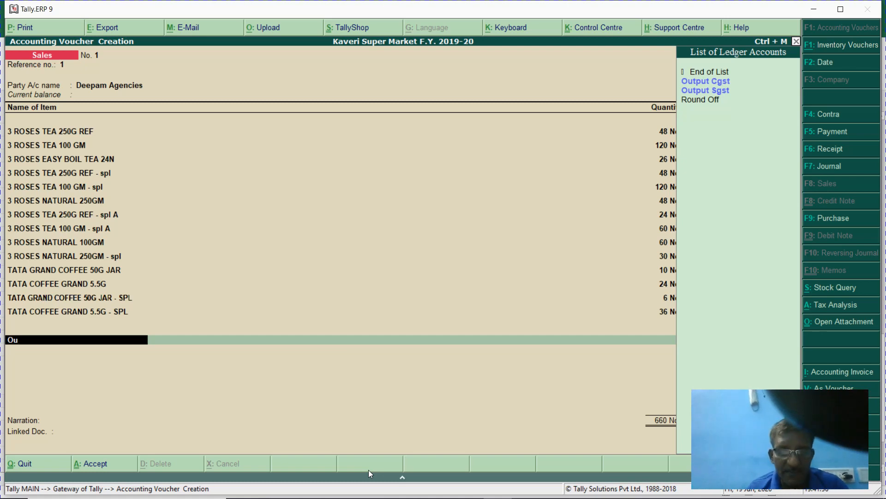
text(t)
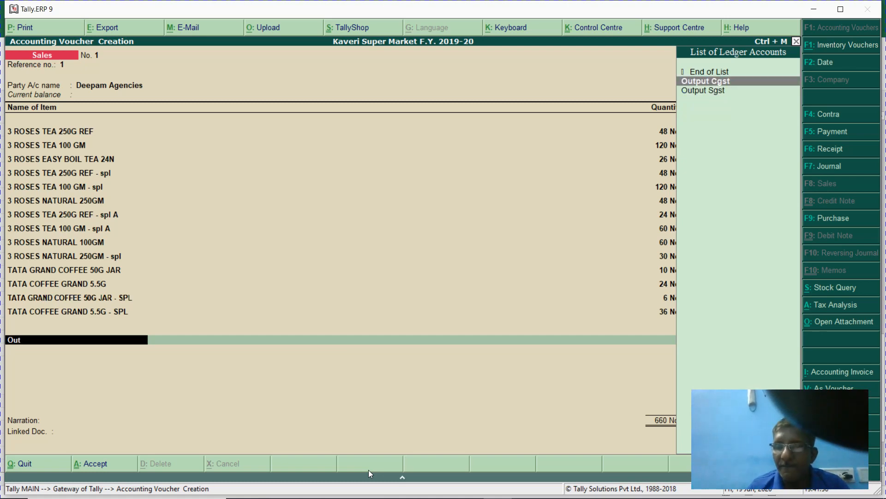
key(Return)
key(Return)
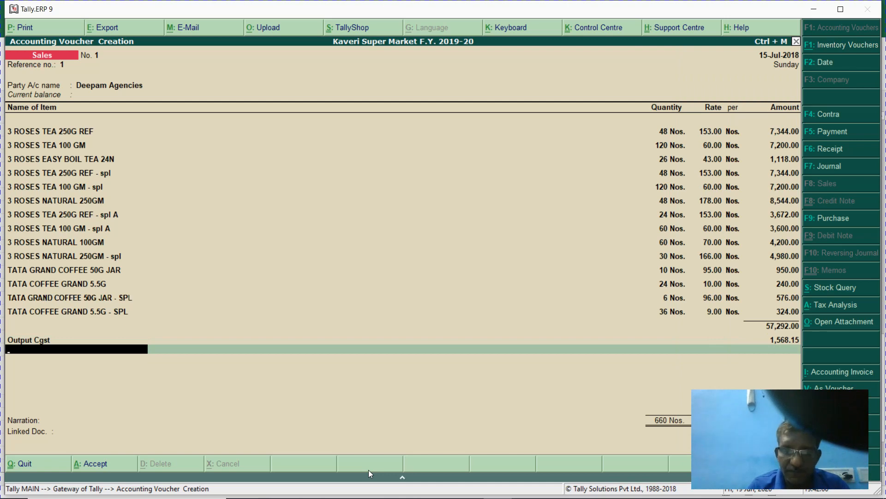
text(Out)
key(Down)
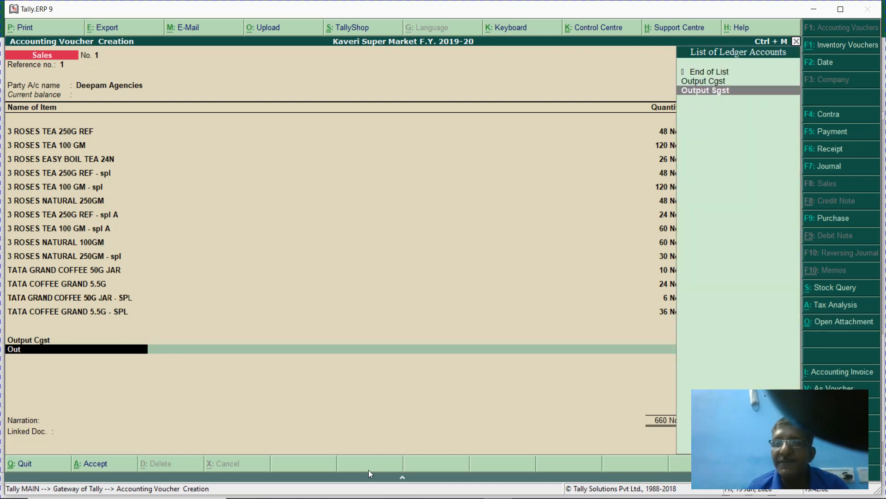
key(Return)
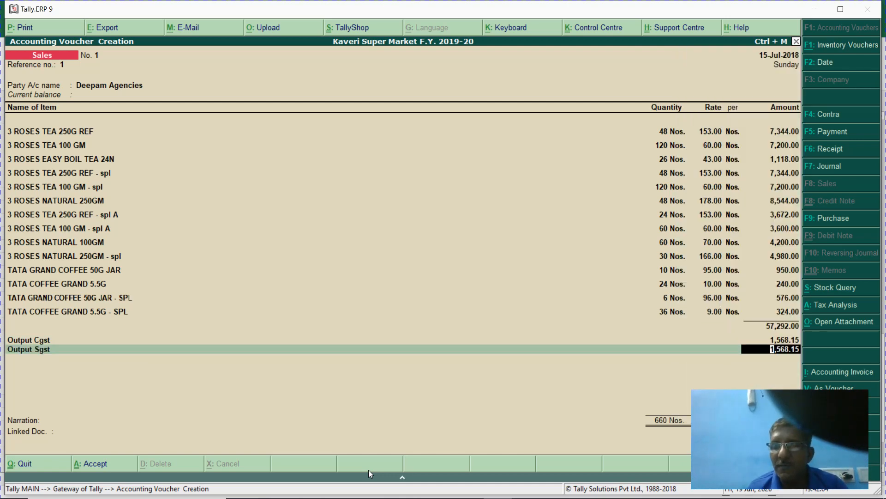
key(Return)
text(Rou)
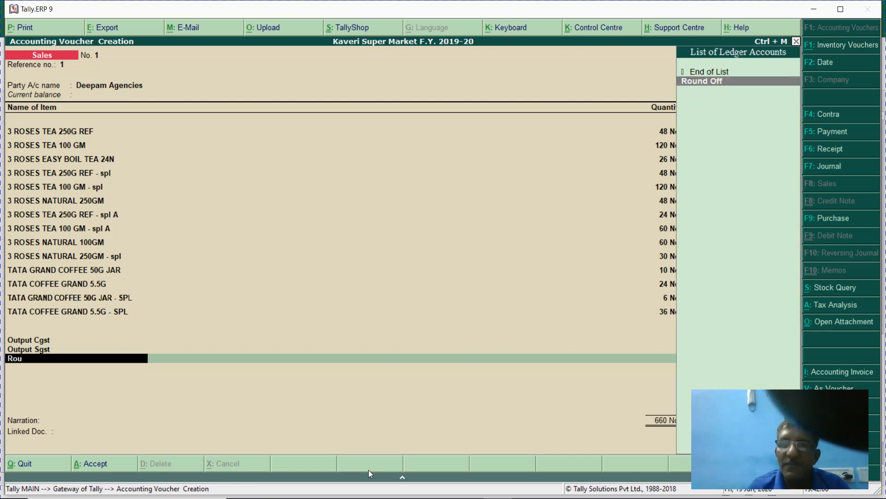
key(Return)
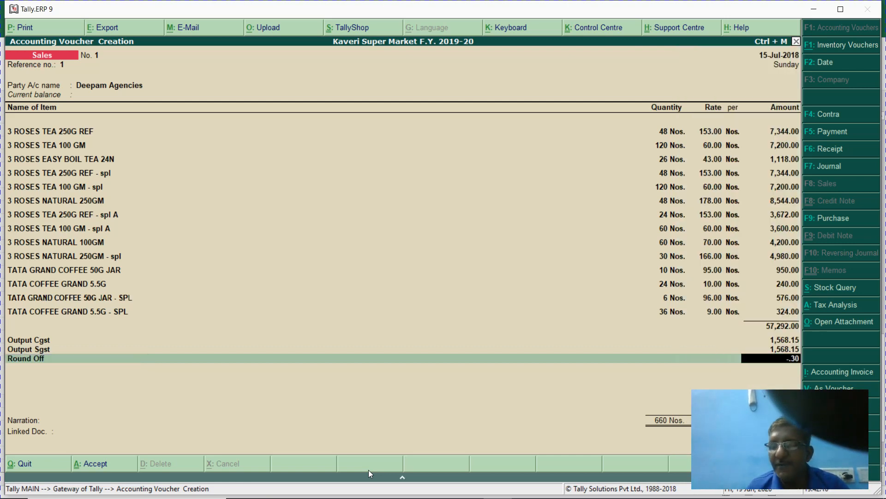
key(Return)
key(Return)
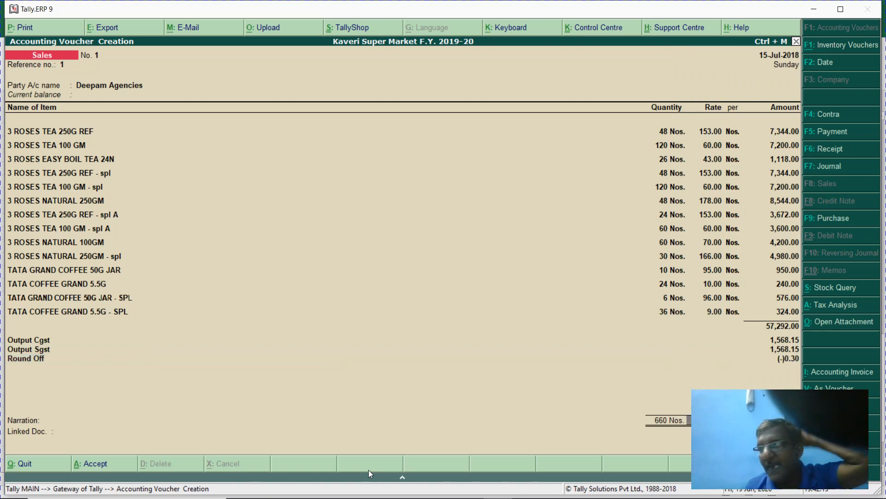
key(Return)
key(Return)
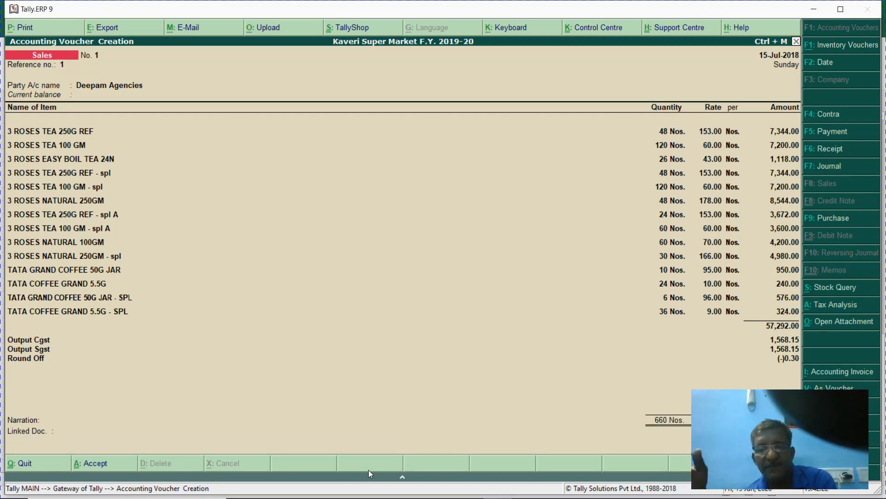
- Save the sales voucher and finish editing the sale details note in the assignment workbook
key(Return)
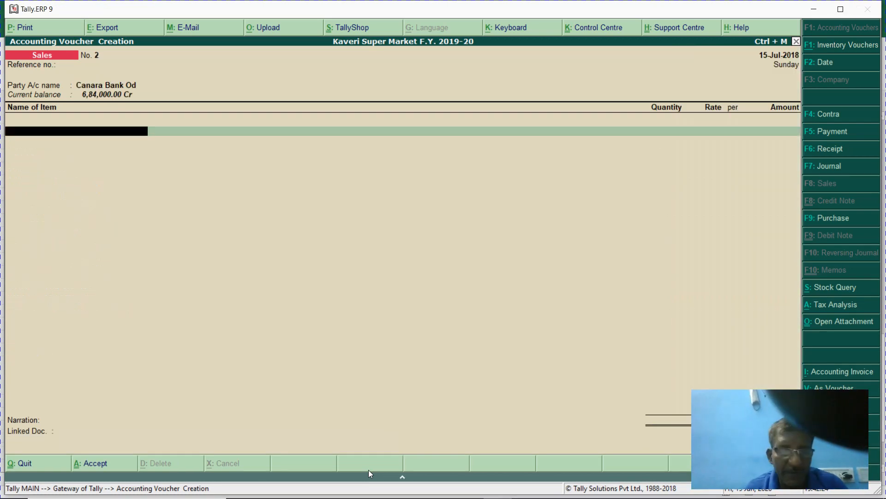
key(Escape)
key(alt+Tab)
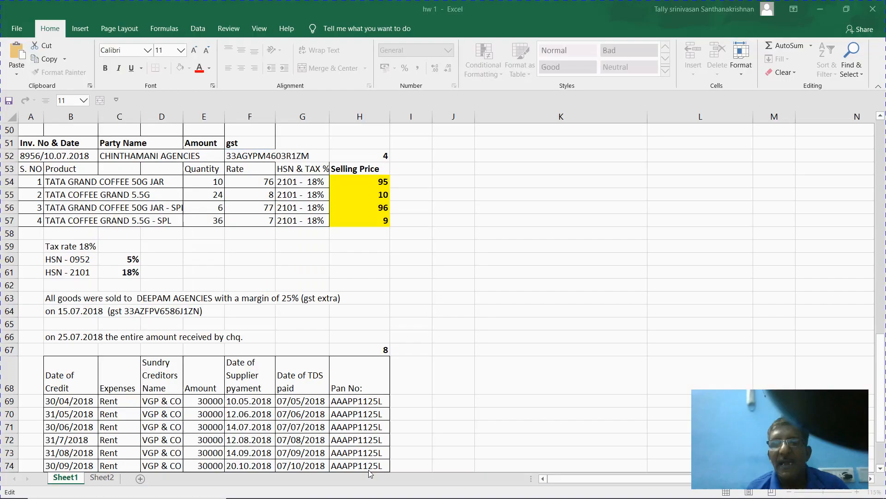
click(545, 413)
key(alt+Tab)
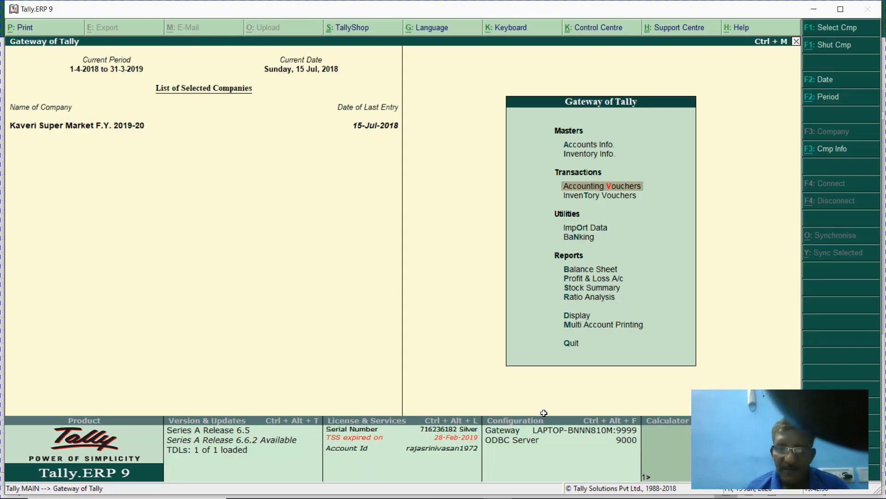
- Open the Profit & Loss account in detailed view and select the 5% GST sales line
key(p)
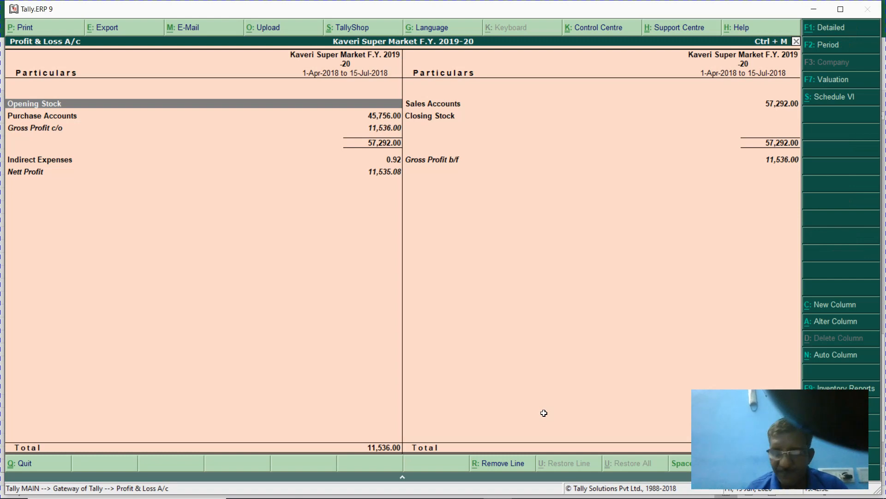
key(alt+F1)
key(Right)
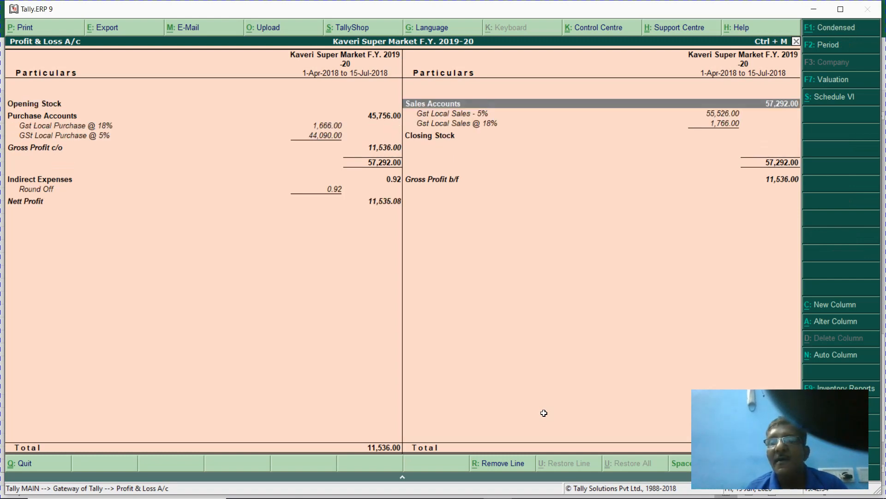
key(Down)
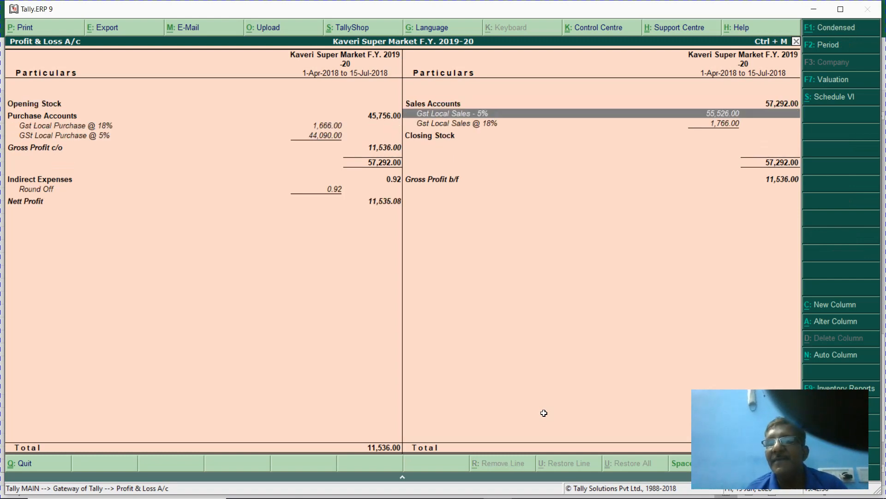
key(ctrl+n)
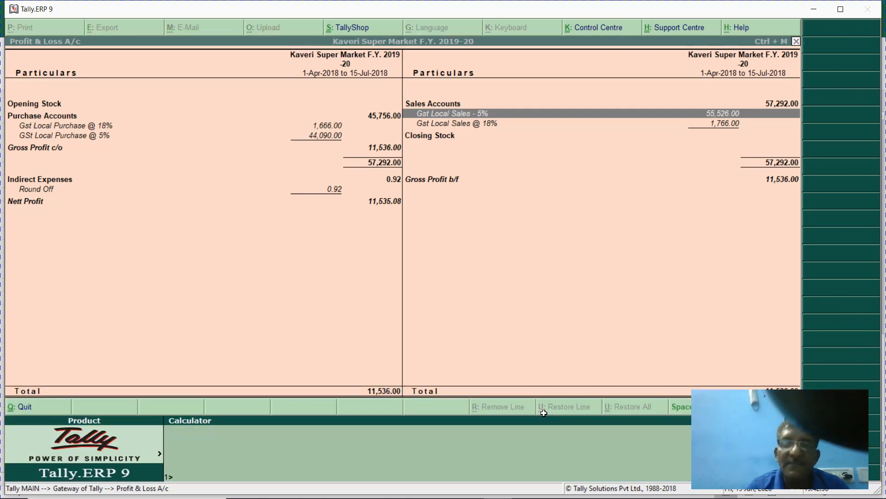
- Calculate 5% of 55,526 (2,776.30) plus 18% of 1,766 (317.88), about 3,094, then close the report
text(5552)
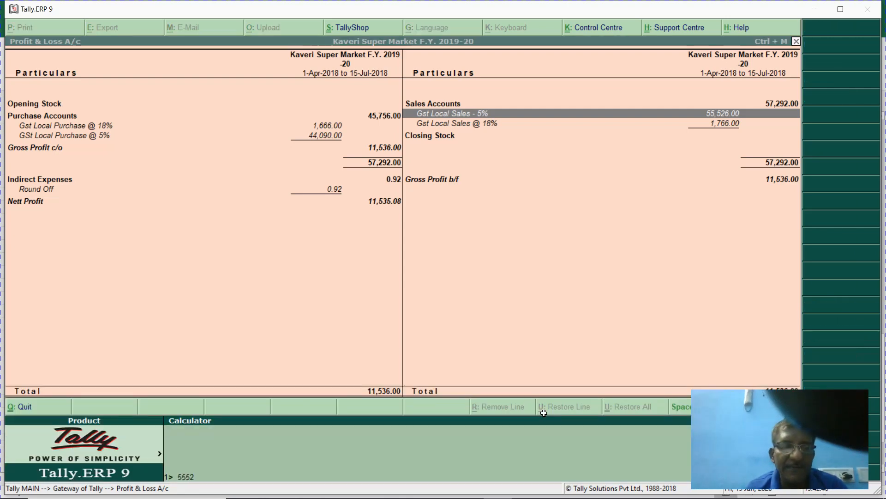
text(6*5/1)
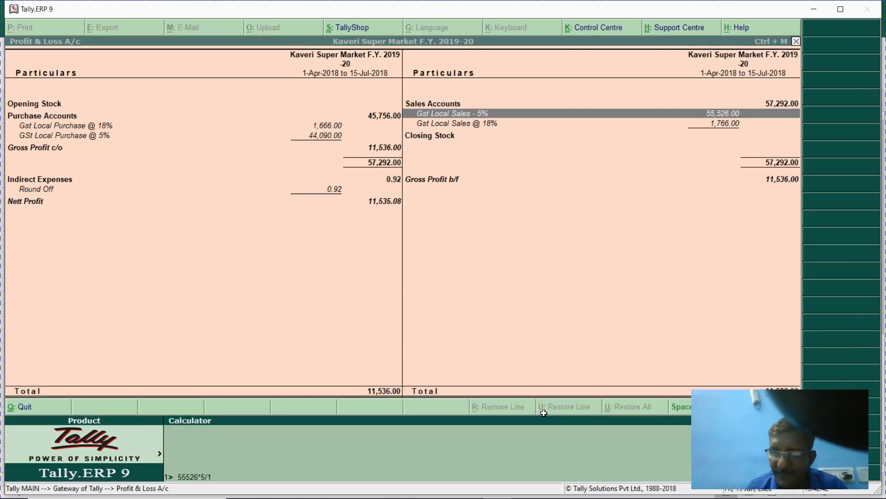
text(00)
key(Return)
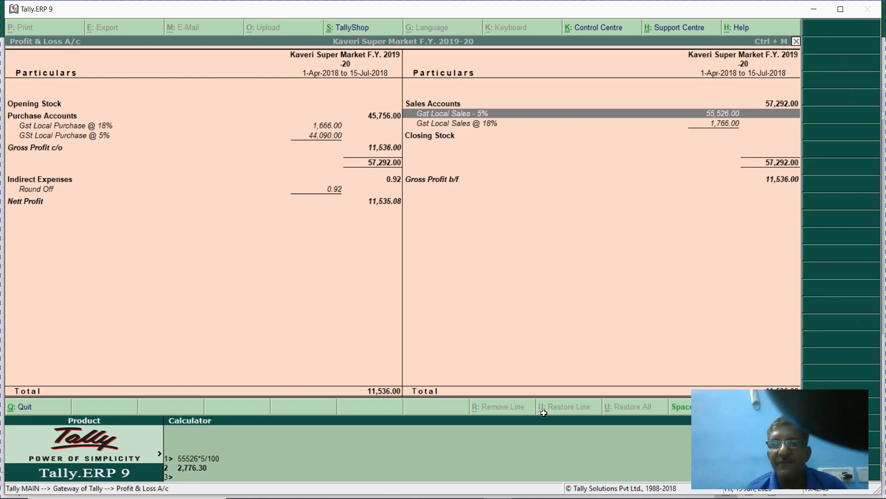
text(1)
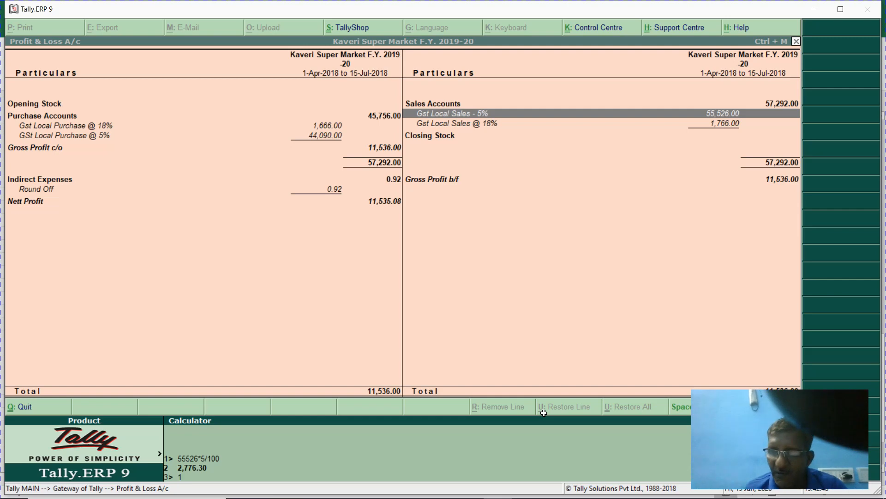
text(766*18/1)
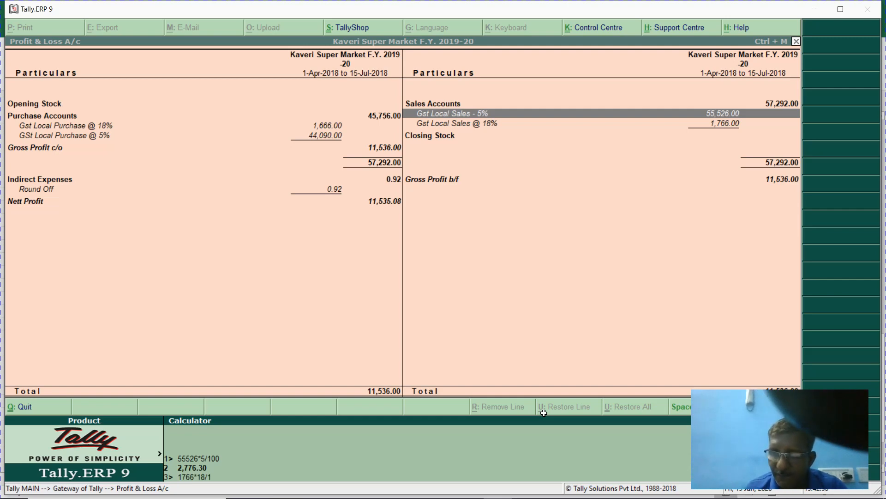
text(00)
key(Return)
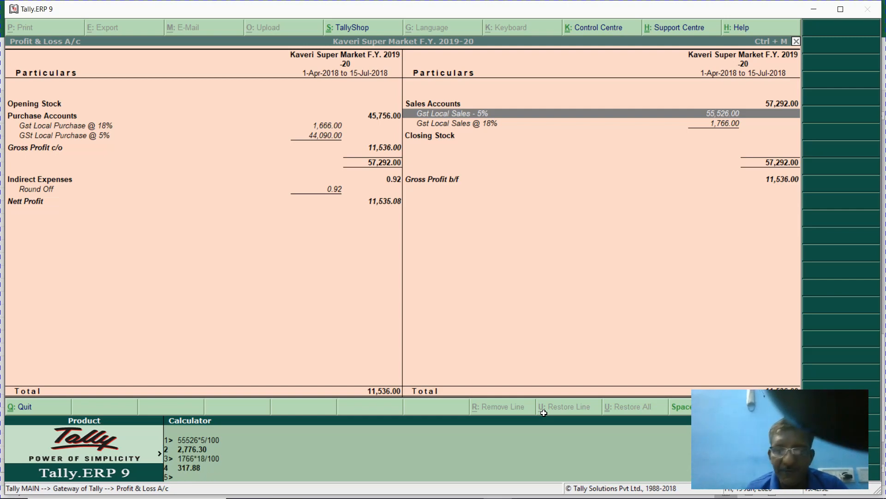
text(318+)
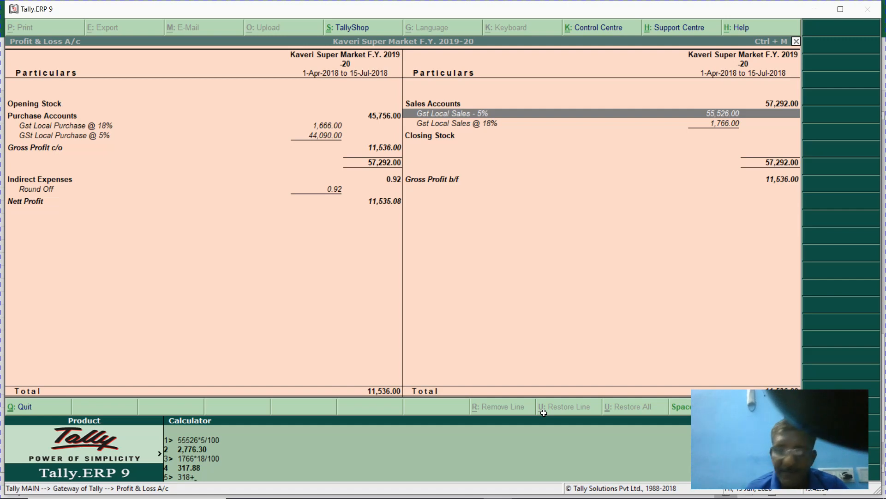
text(2776)
key(Return)
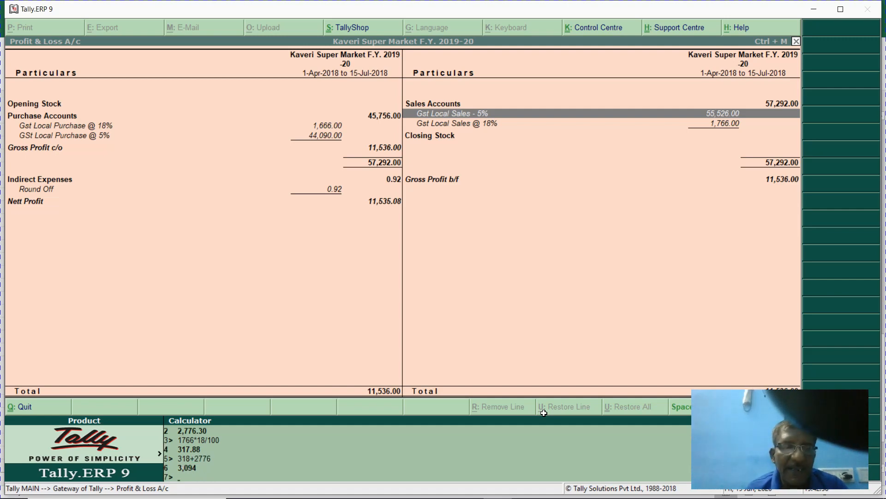
key(ctrl+m)
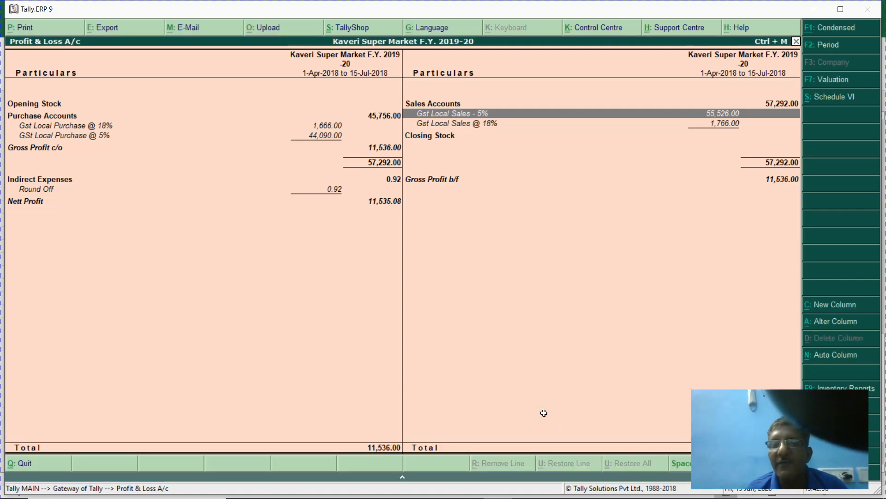
key(Escape)
- Open the detailed Balance Sheet and drill into Duties & Taxes down to the Output Sgst ledger
key(b)
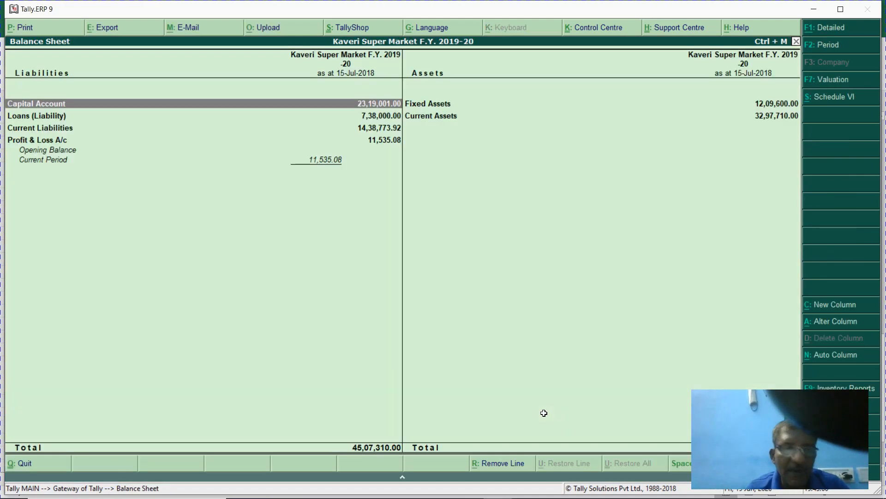
key(alt+F1)
key(Down)
key(Down)
key(Down)
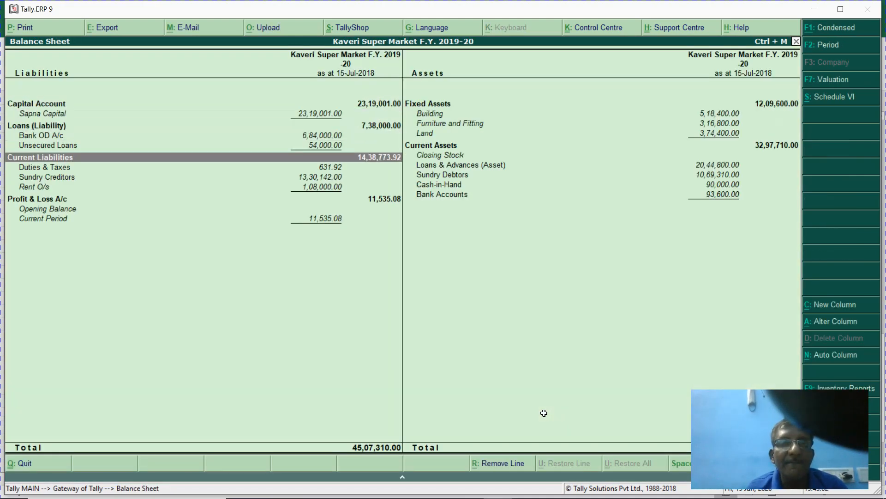
key(Down)
key(Return)
key(Down)
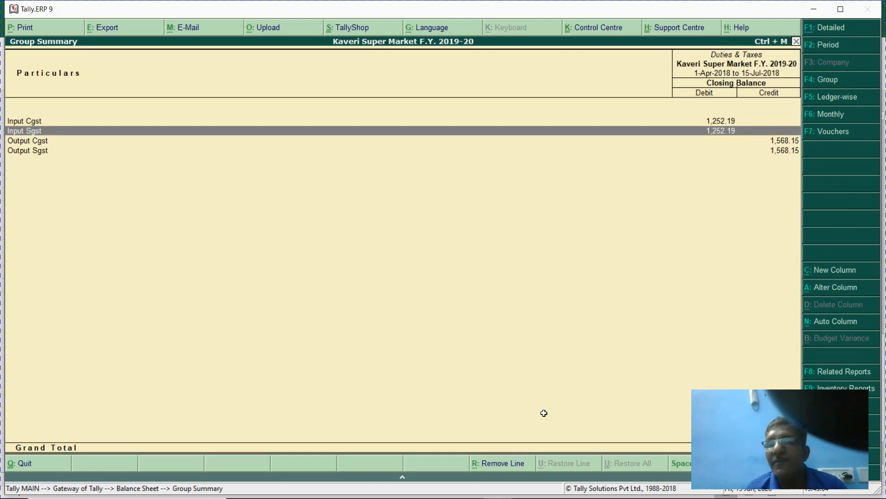
key(Down)
key(Down)
key(Up)
key(Down)
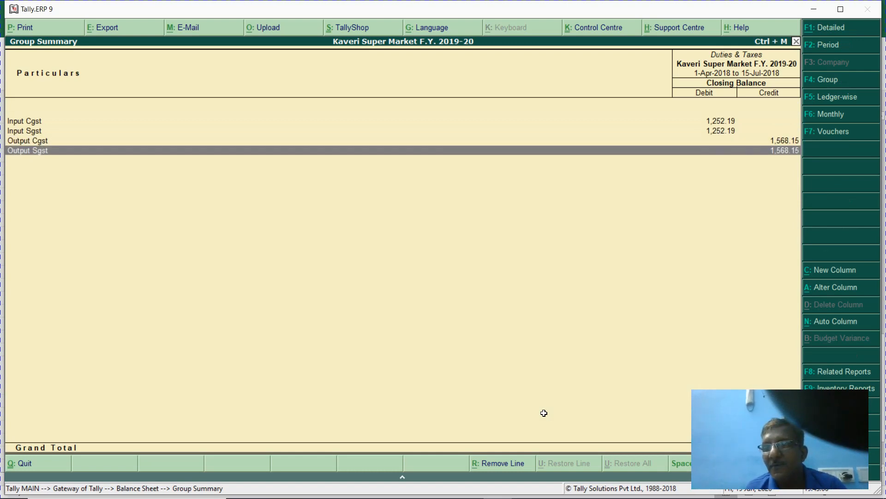
- Compare tax totals on the calculator, then open Output Sgst's July vouchers showing the 1,568.15 credit
key(ctrl+n)
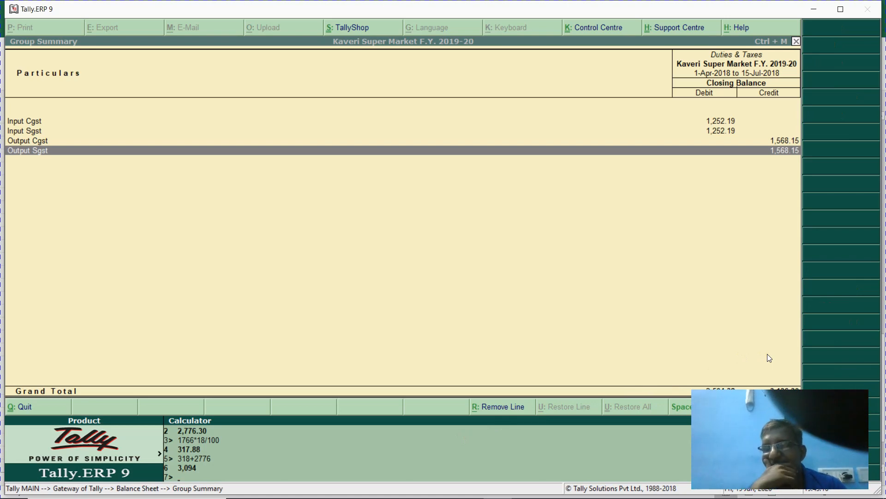
key(ctrl+m)
key(Escape)
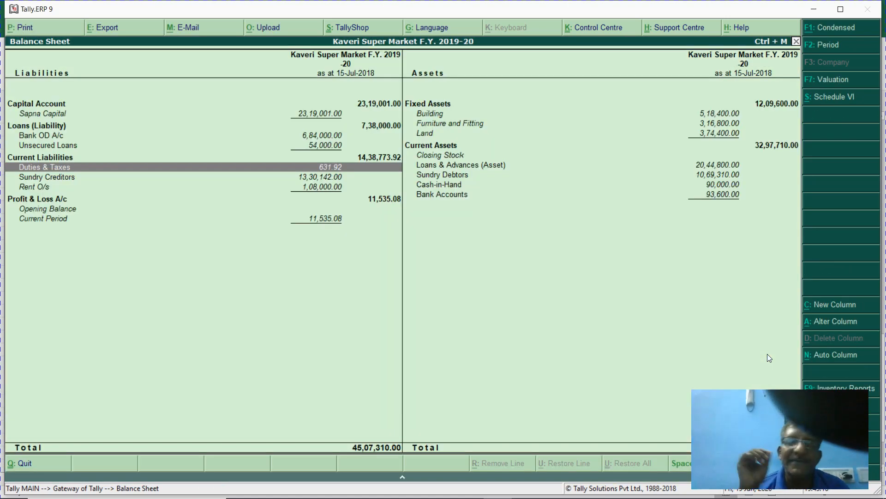
key(Return)
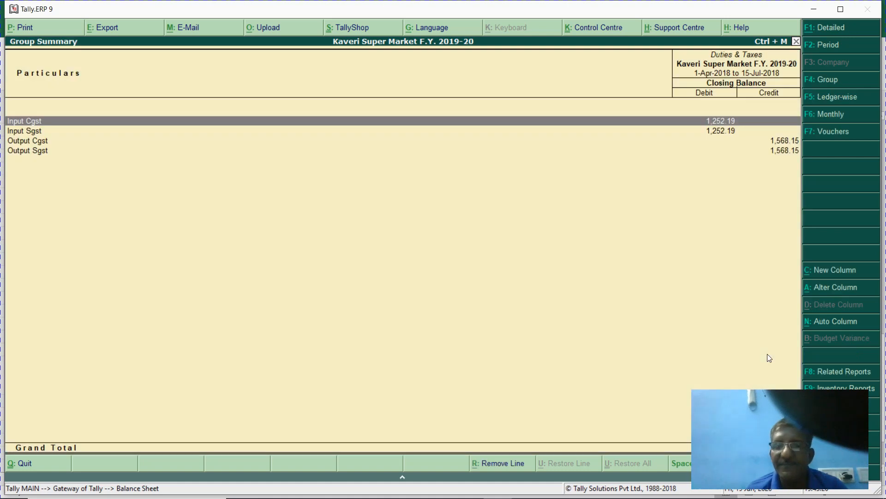
key(Down)
key(Down)
key(Down)
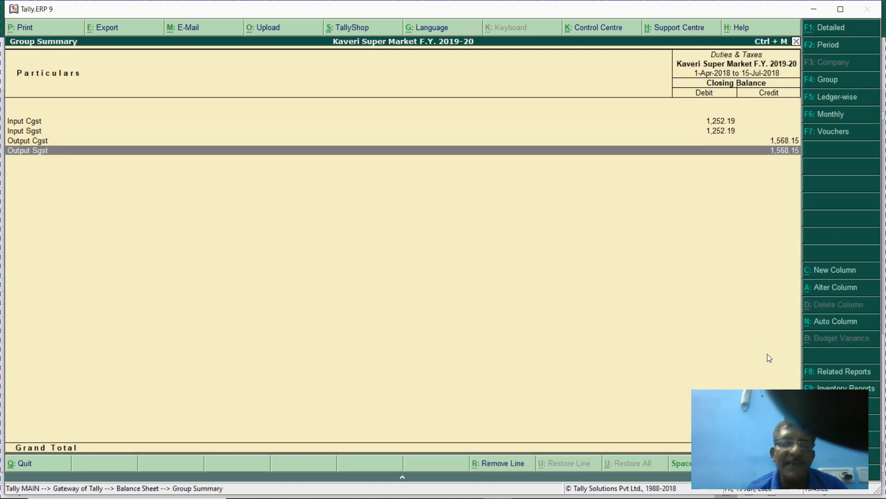
key(Return)
key(Return)
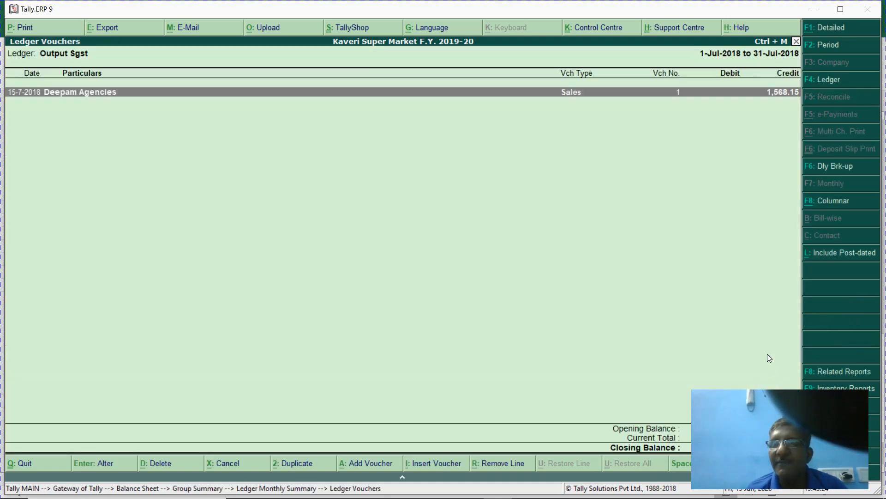
- Open the Deepam Agencies sales voucher and move to the TATA COFFEE GRAND 5.5G - SPL line
key(Return)
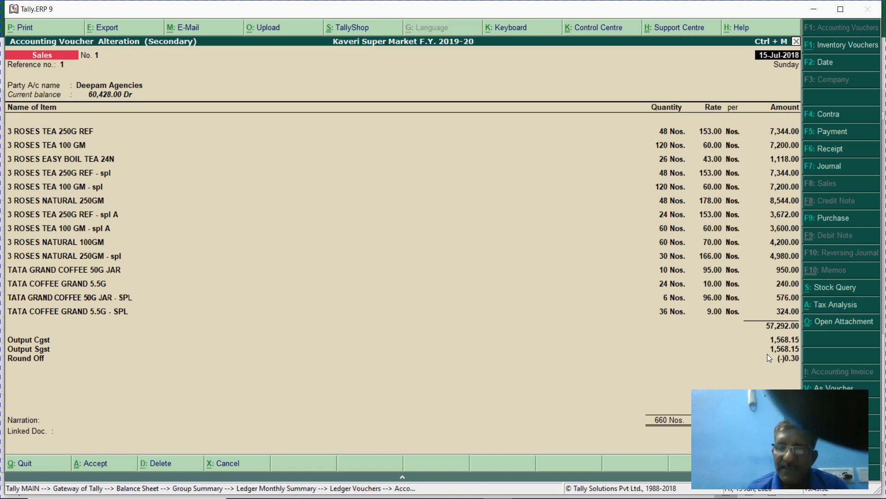
key(Return)
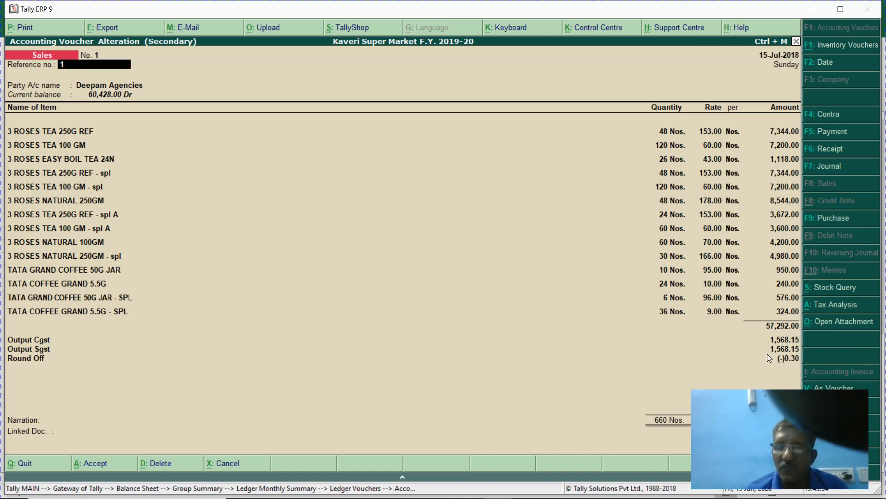
key(Return)
key(Return)
key(Return)
key(Return)
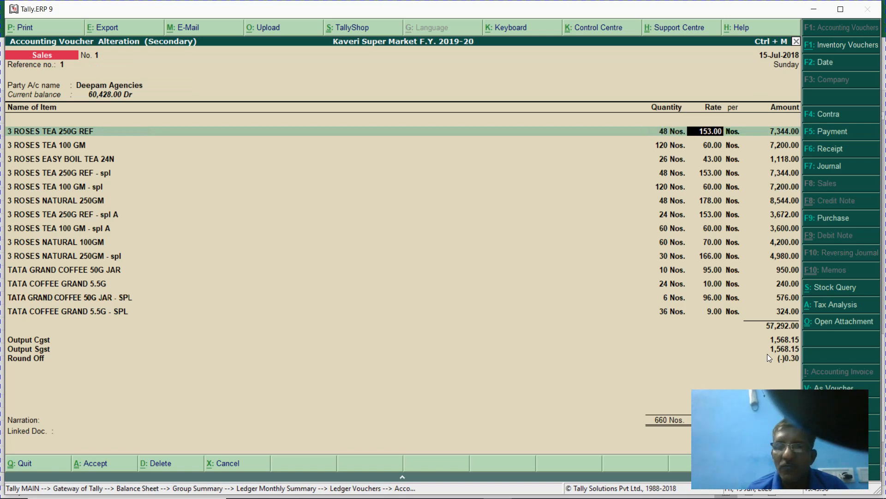
key(Return)
key(Down)
key(Down)
key(Down)
key(Down)
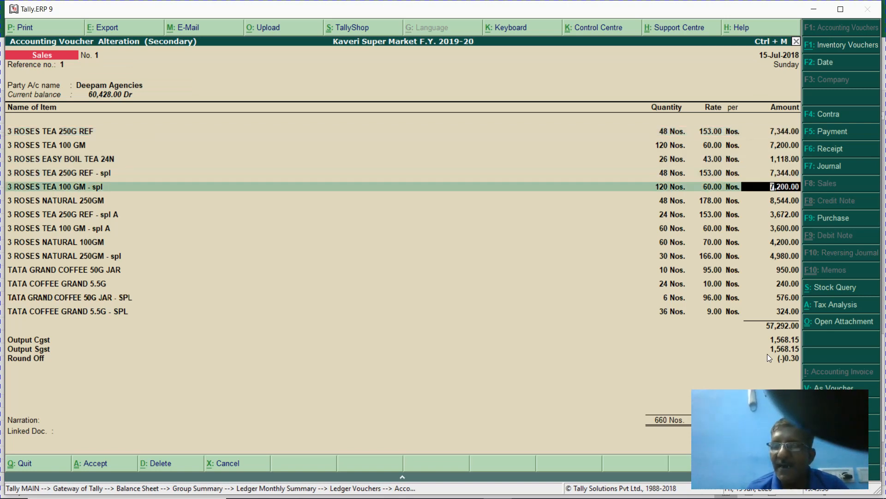
key(Down)
key(Down)
key(Down)
key(Down)
key(Down)
key(Down)
key(Down)
key(Down)
key(Down)
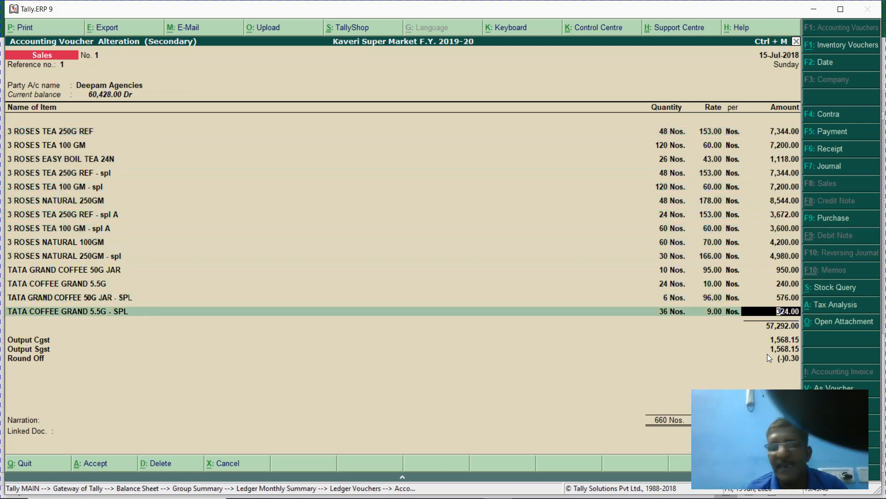
- Assign the Gst Local Sales @ 18% ledger to the coffee item and return to the Output Sgst reports
key(Return)
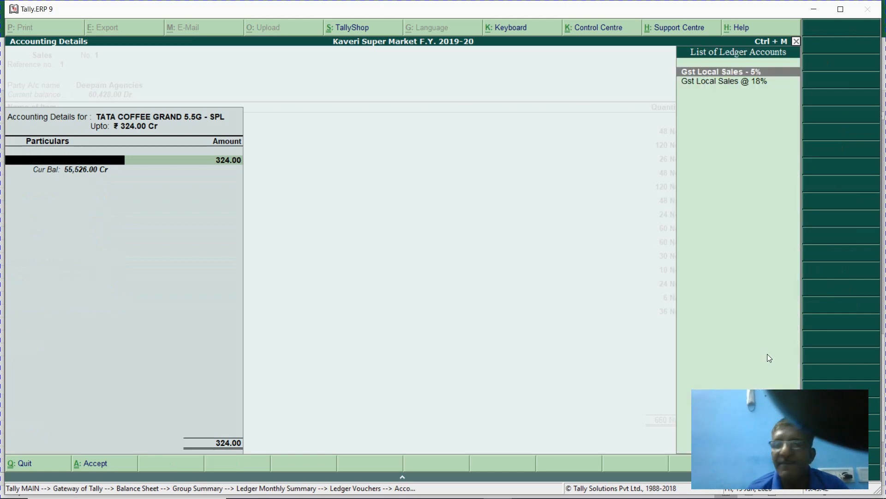
key(Down)
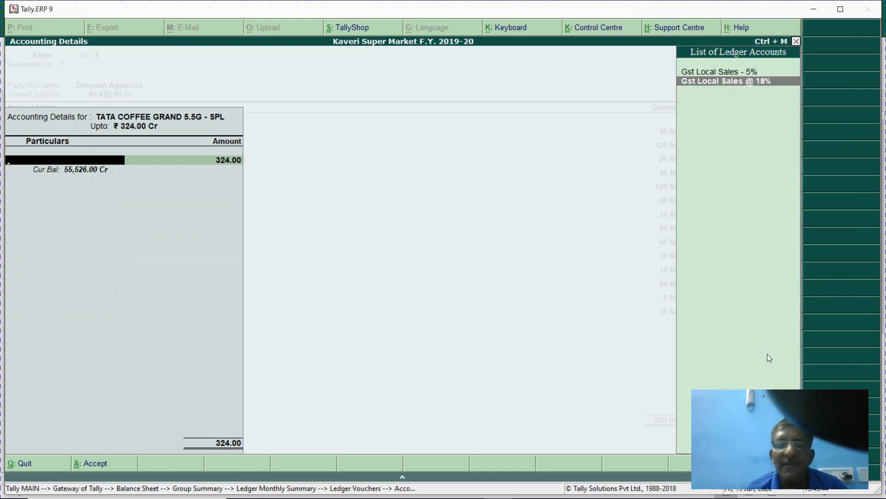
key(Return)
key(Return)
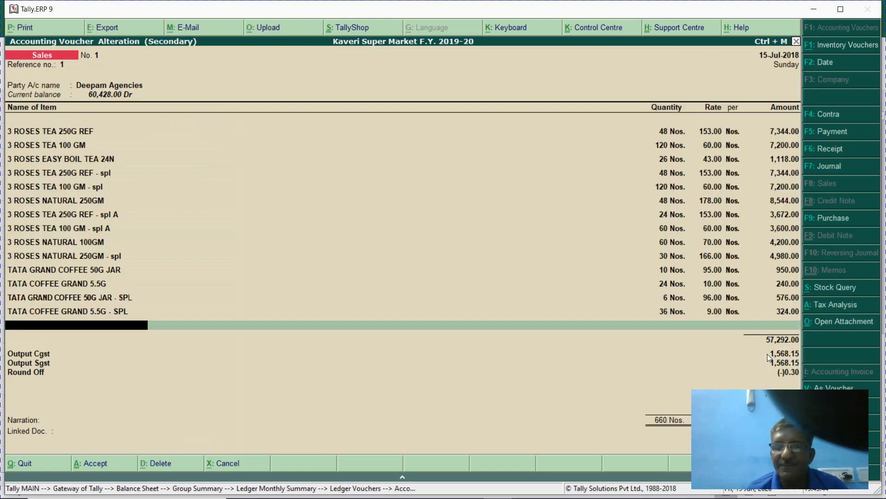
key(Return)
key(Return)
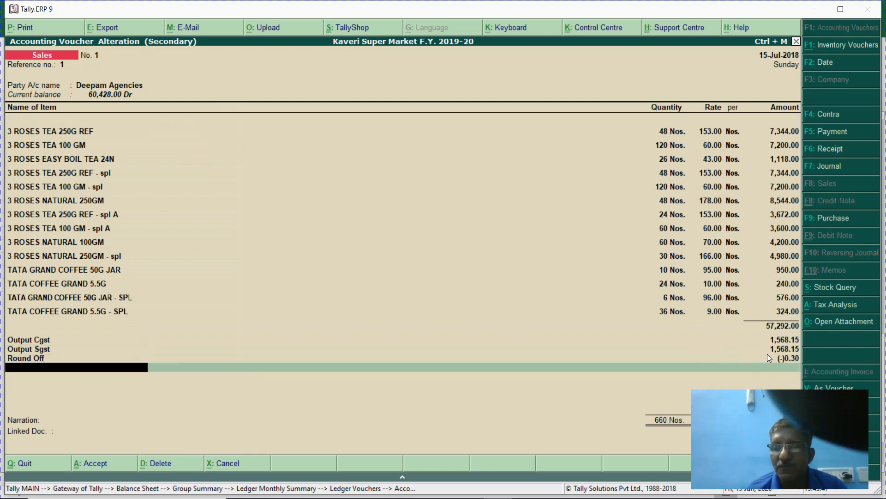
key(Return)
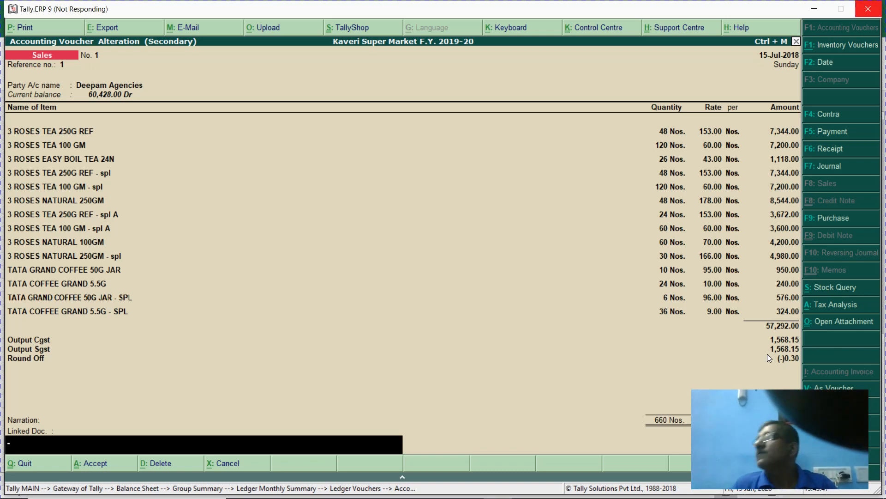
key(Escape)
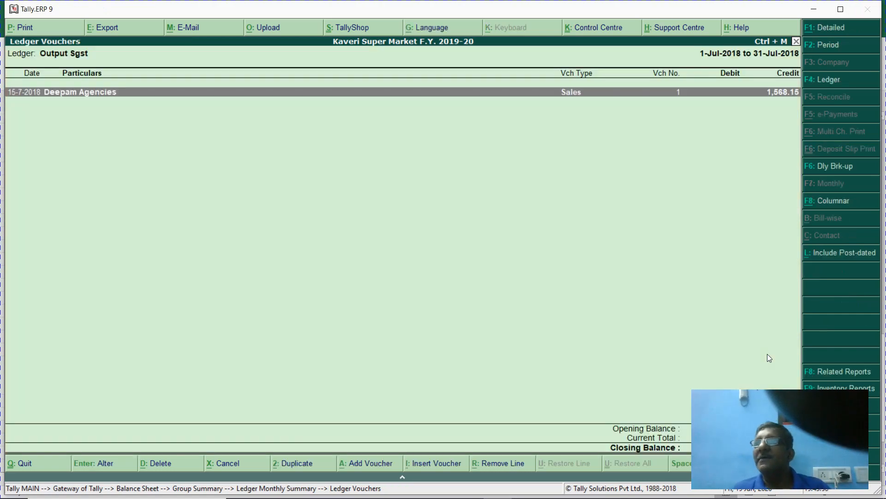
key(Return)
key(Return)
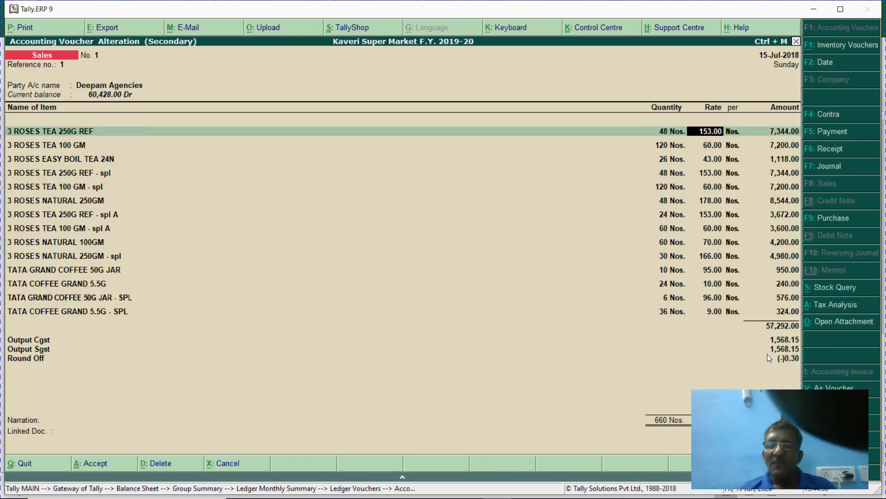
key(Escape)
key(Escape)
key(Escape)
key(Escape)
key(Escape)
key(Escape)
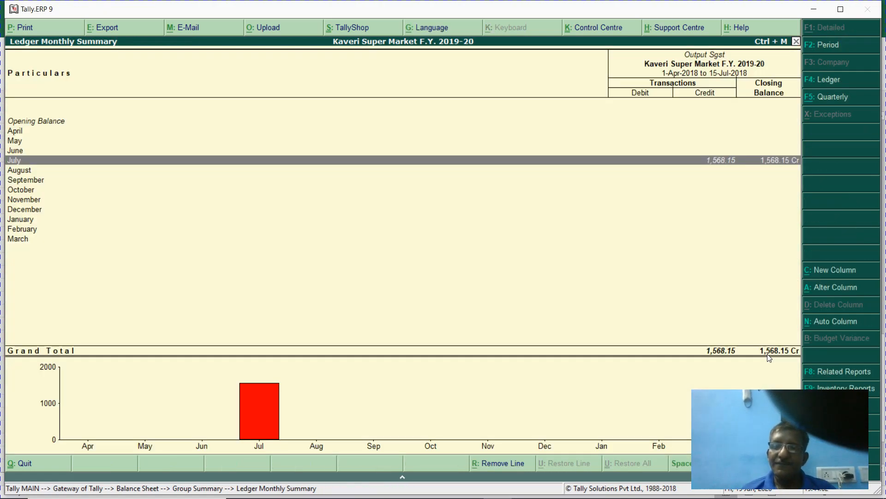
- Open the detailed Profit & Loss A/c and select the Gst Local Sales - 5% figure
key(p)
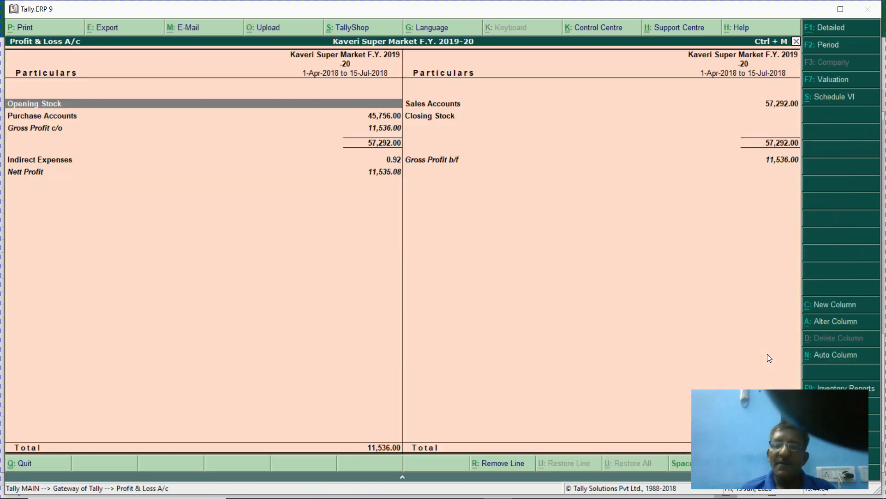
key(alt+F1)
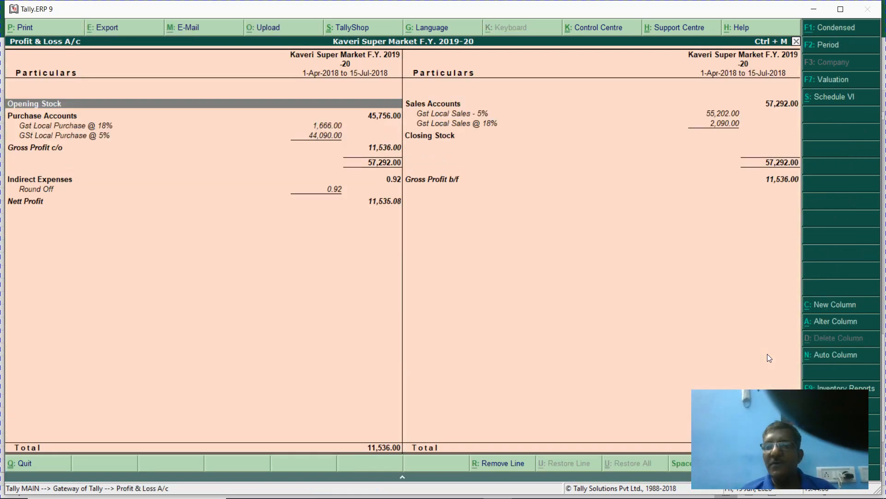
key(Down)
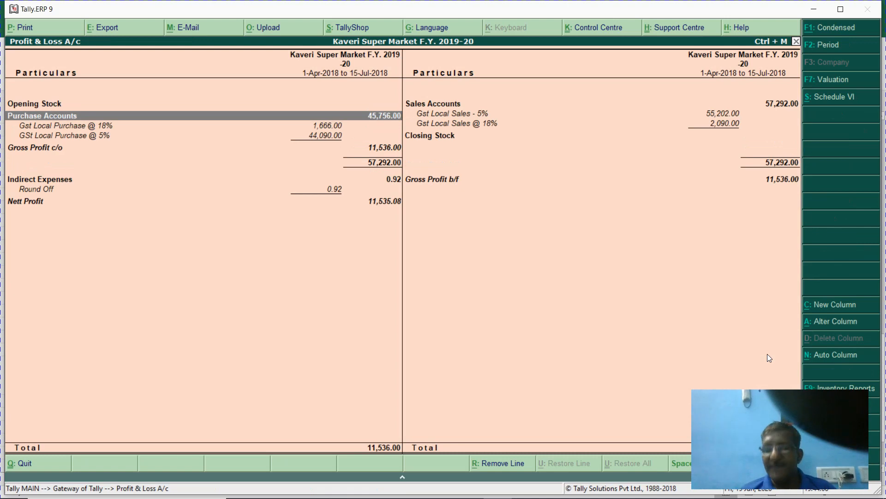
key(Right)
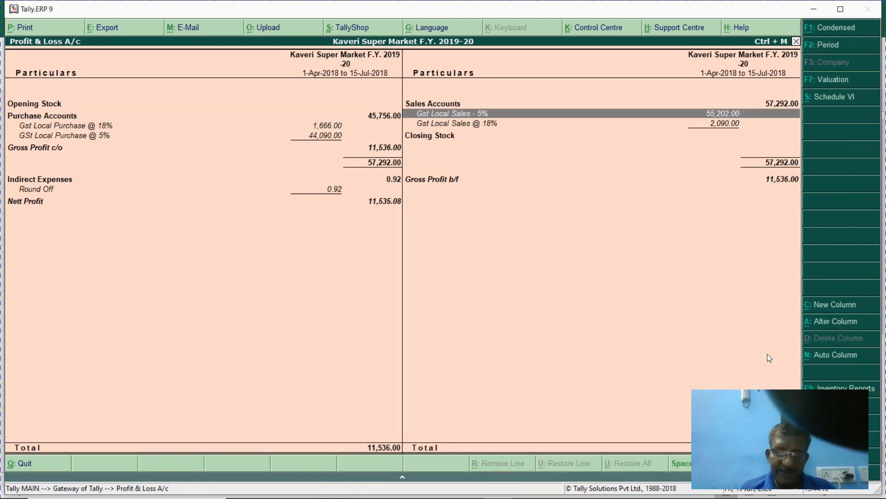
- Calculate 5% of 55,202 plus 18% of 2,090 (total 3,137), then return to the Gateway of Tally
key(ctrl+n)
text(55202*5/0)
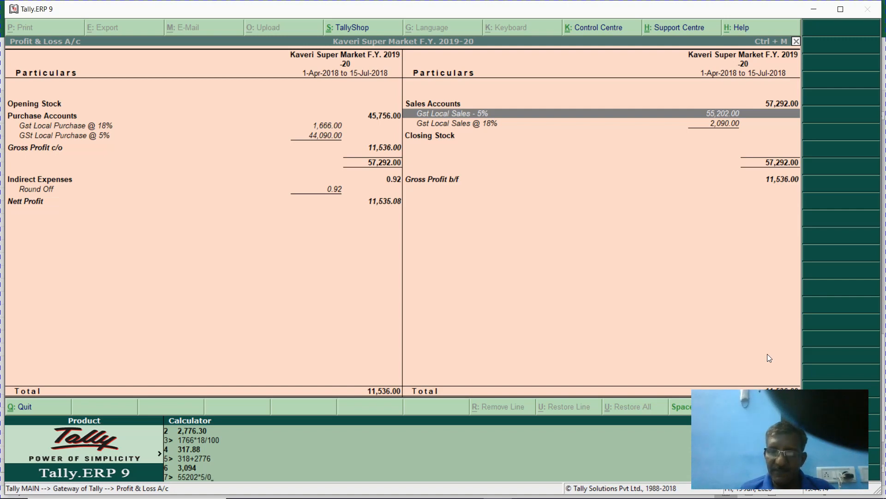
key(BackSpace)
text(100)
key(Return)
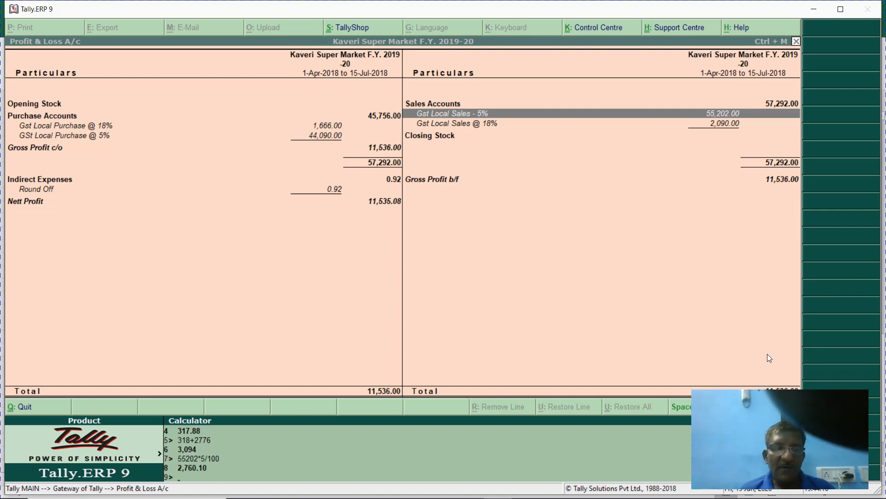
text(20)
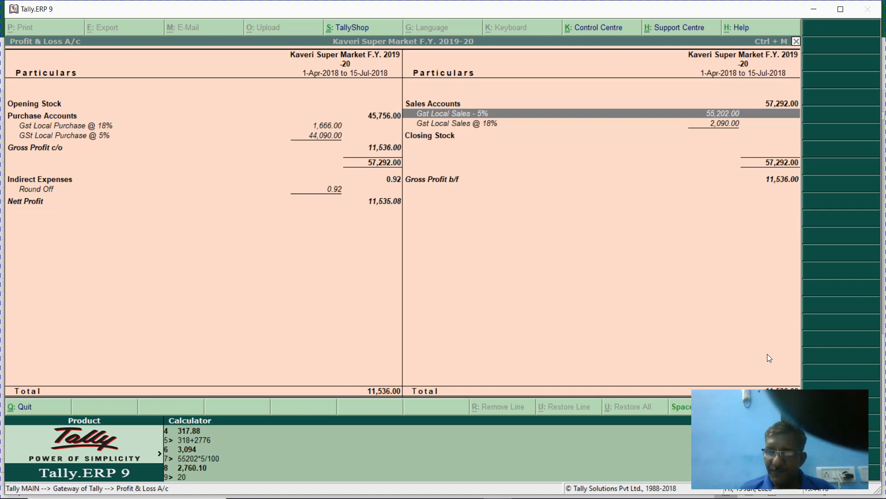
text(90*18/100)
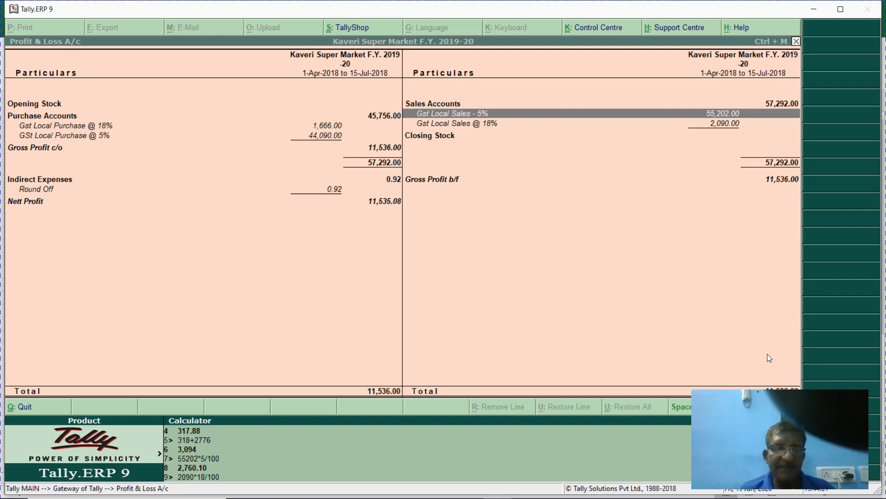
key(Return)
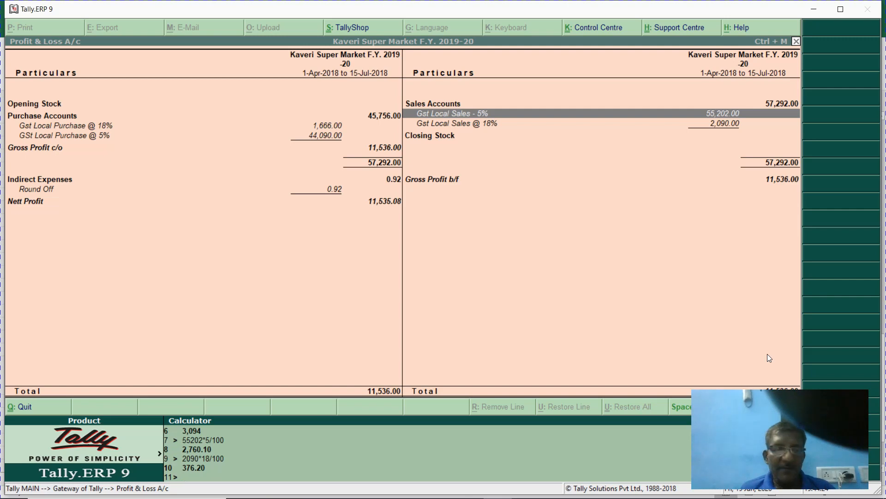
text(377)
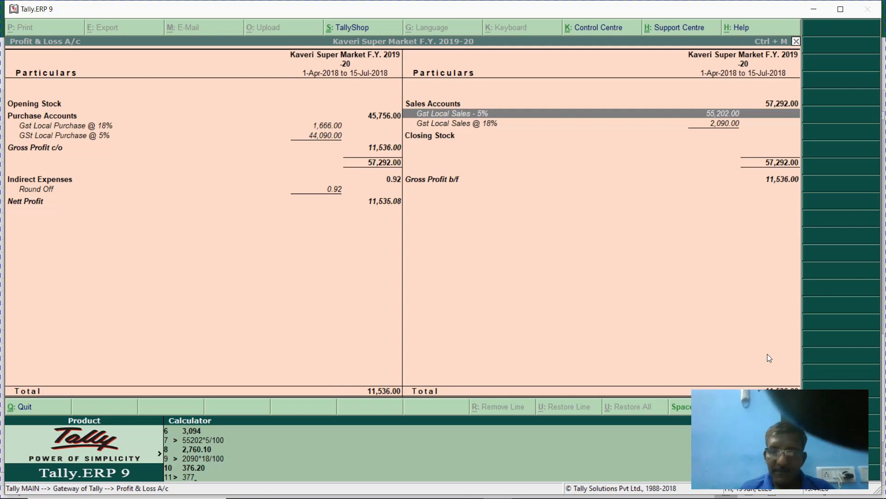
text(+)
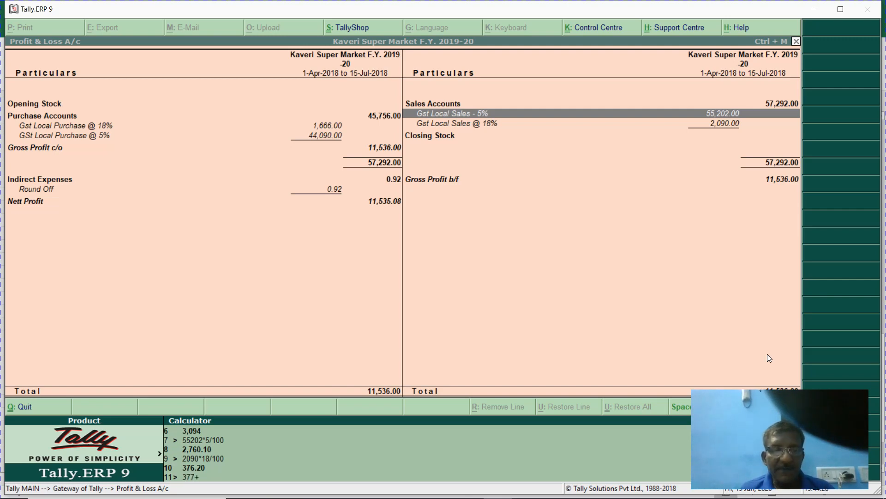
text(2760)
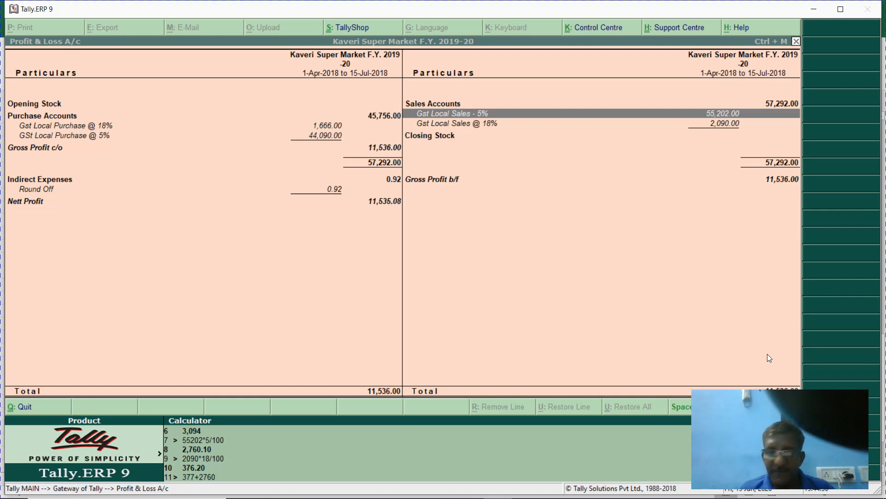
key(Return)
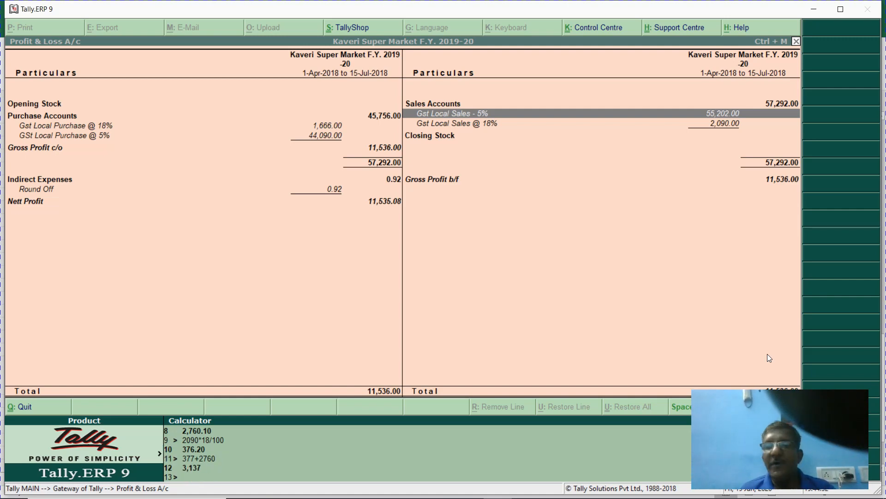
key(Escape)
key(Escape)
key(n)
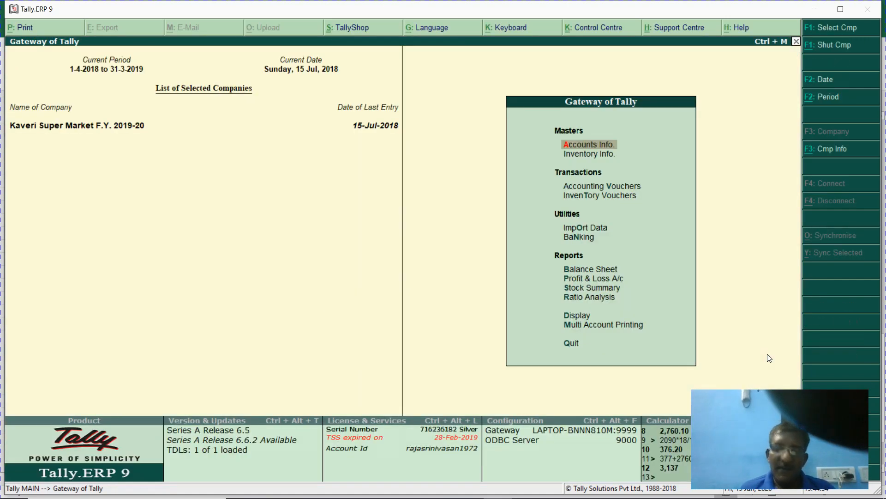
key(b)
key(alt+F1)
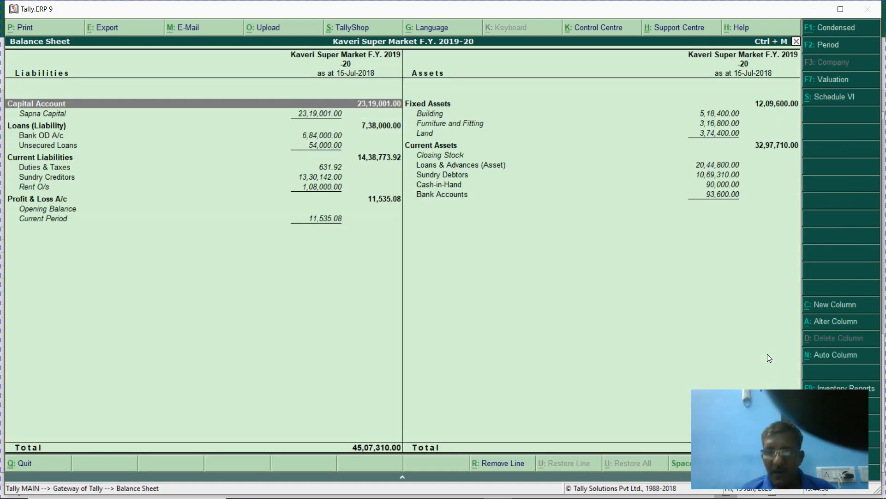
key(Down)
key(Down)
key(Down)
key(Down)
key(Down)
key(Down)
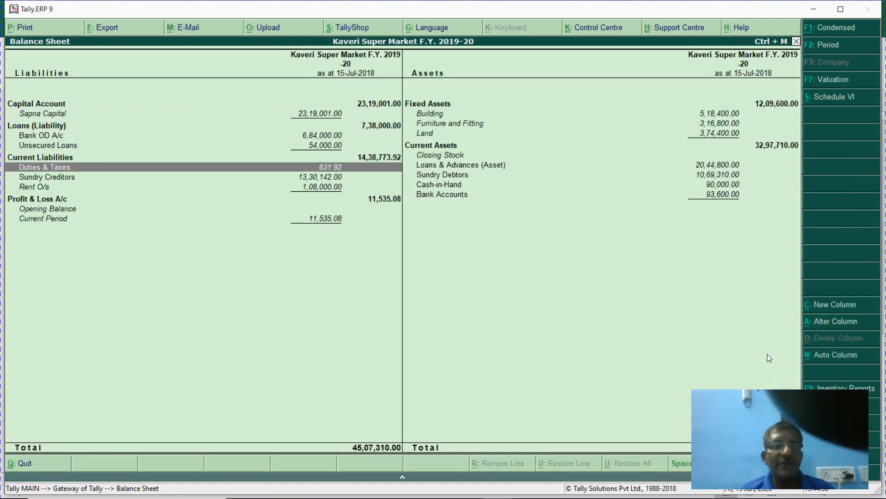
key(Return)
key(Down)
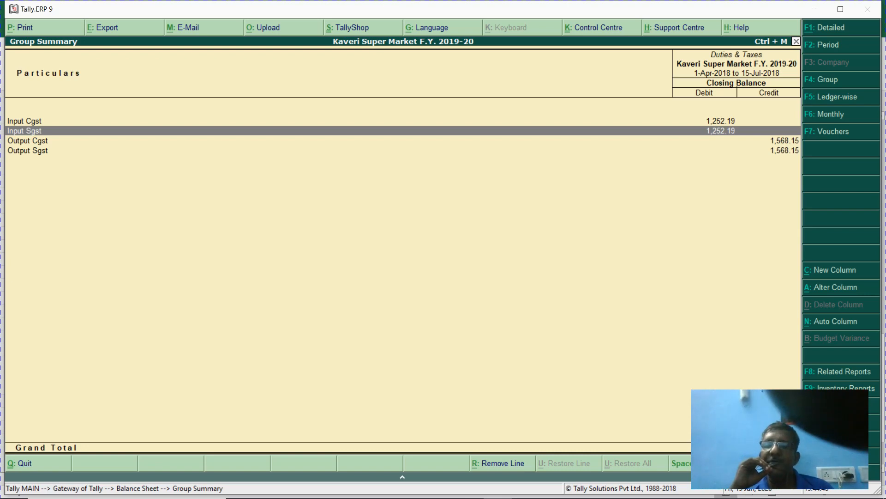
key(Escape)
key(Escape)
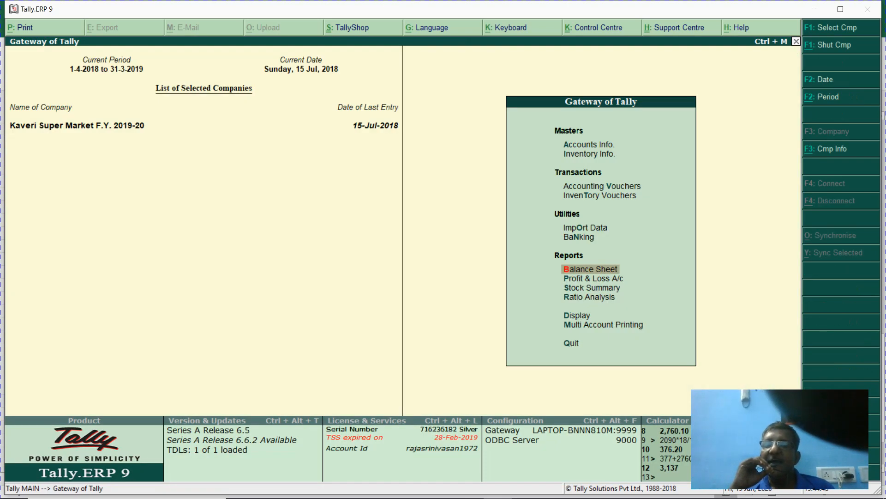
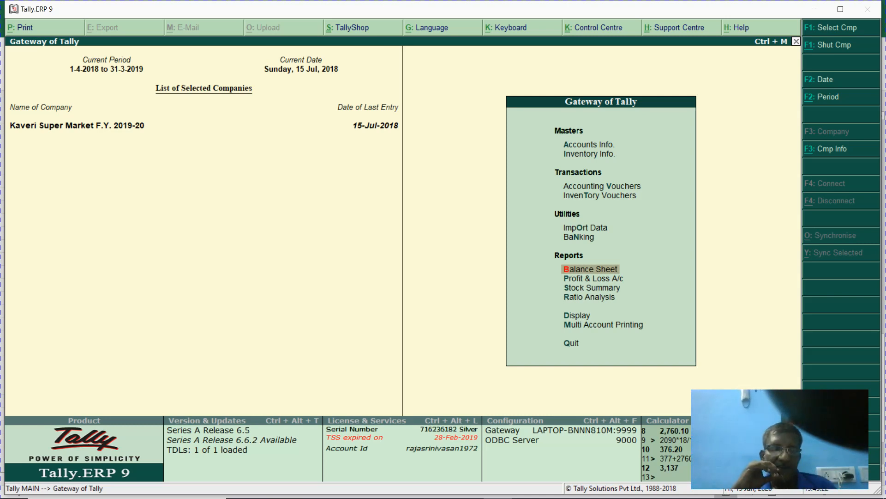
- Check the steps checklist in the Excel workbook, then return to Tally's Gateway
key(alt+Tab)
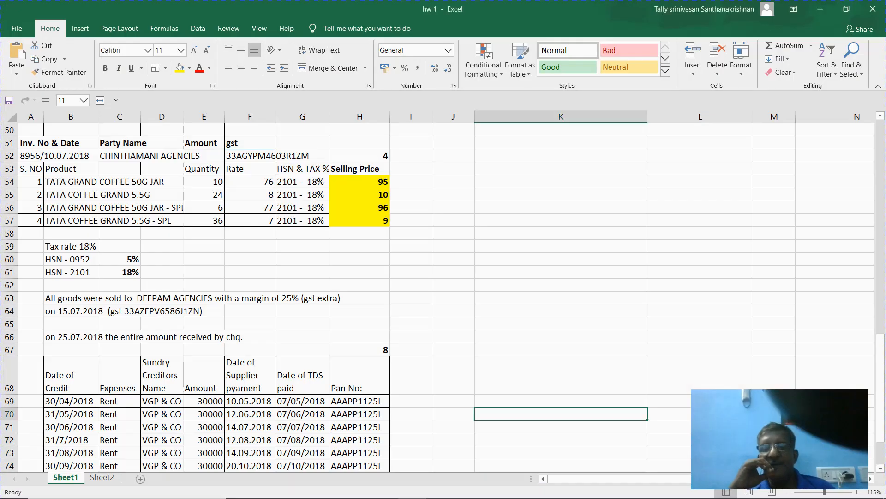
key(alt+Tab)
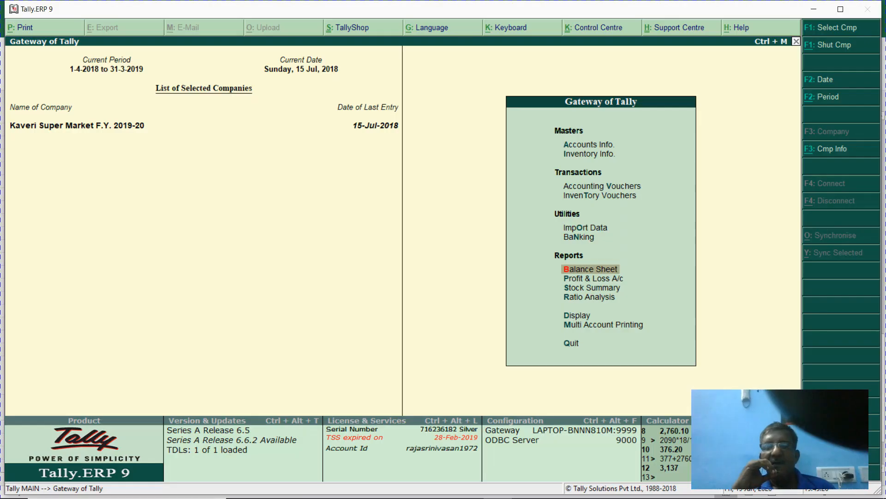
key(alt+Tab)
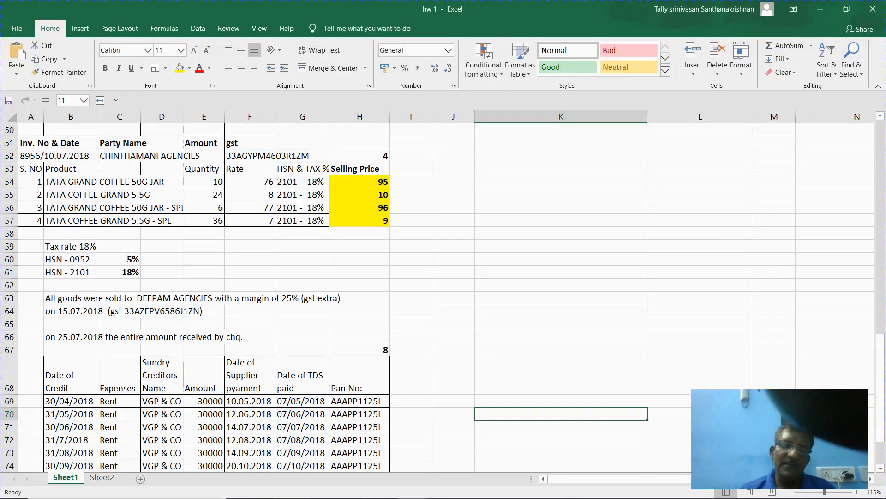
key(Up)
key(Up)
key(Up)
key(Up)
key(Up)
key(Up)
key(Up)
key(Up)
key(Up)
key(Up)
key(Up)
key(Up)
key(Up)
key(Up)
key(Up)
key(Up)
key(Up)
key(Up)
key(Up)
key(Up)
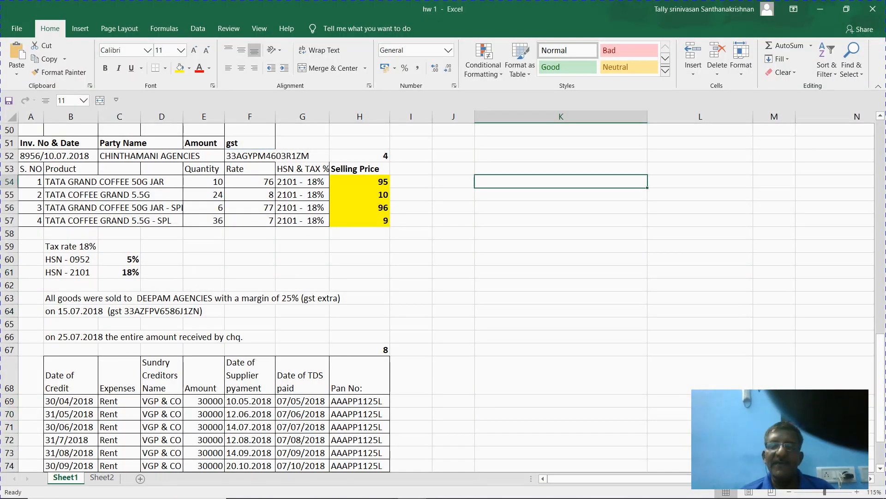
key(Up)
key(Up)
key(Up)
key(Up)
key(Up)
key(Up)
key(Up)
key(Up)
key(Up)
key(Up)
key(Up)
key(Up)
key(Up)
key(Up)
key(Up)
key(Up)
key(Up)
key(Up)
key(Up)
key(Up)
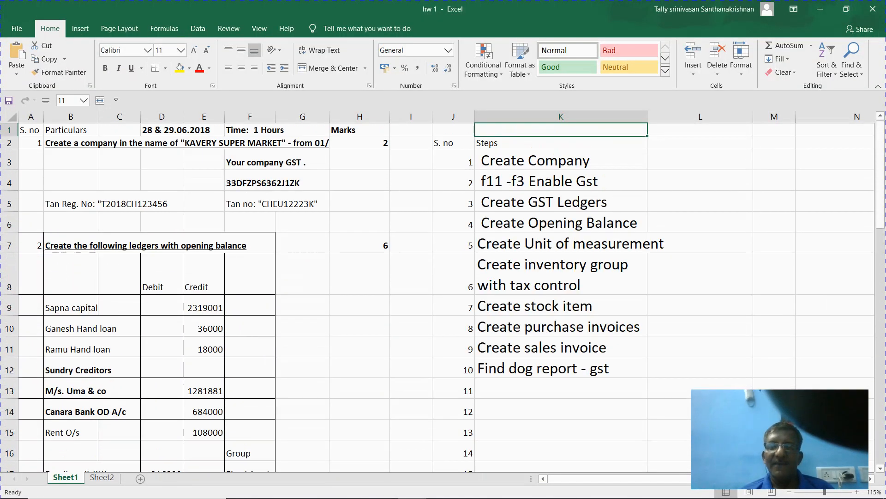
key(Down)
key(Down)
key(Down)
key(Down)
key(Down)
key(Down)
key(Down)
key(Down)
key(Down)
key(Down)
key(Down)
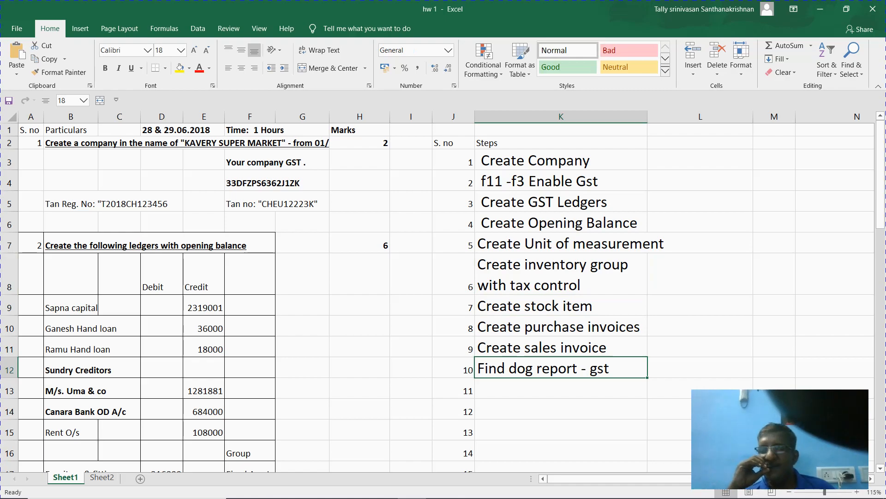
key(alt+Tab)
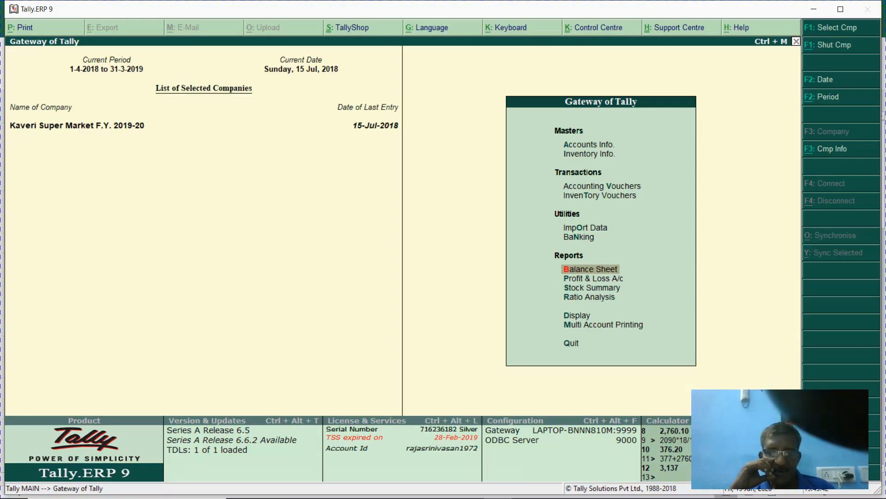
- Open the GSTR-3B report via Display > Statutory Reports > GST
key(d)
key(u)
key(Escape)
key(Escape)
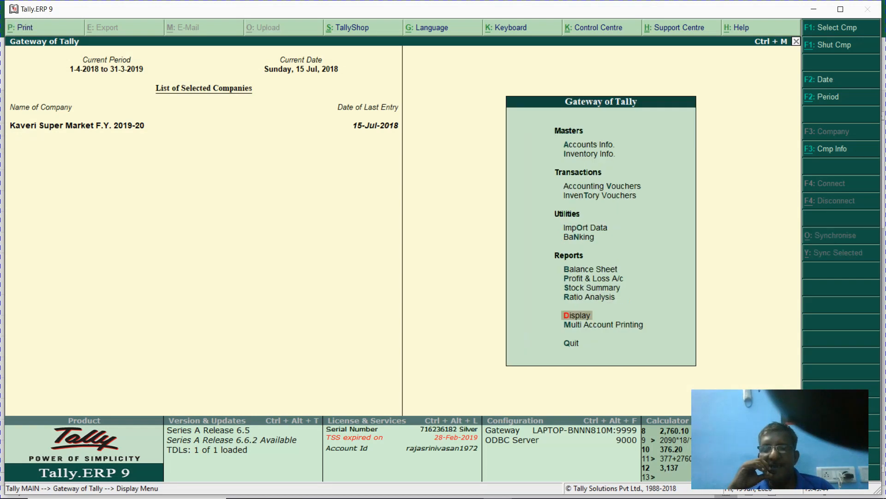
key(d)
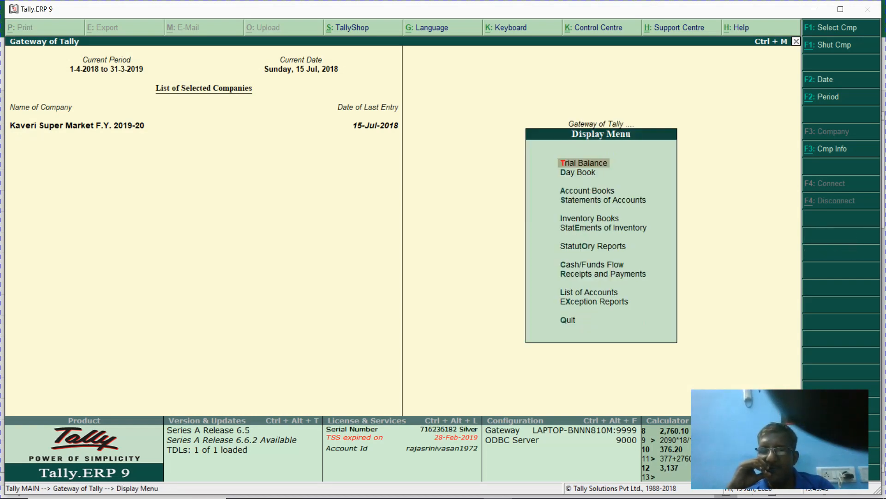
key(o)
key(Return)
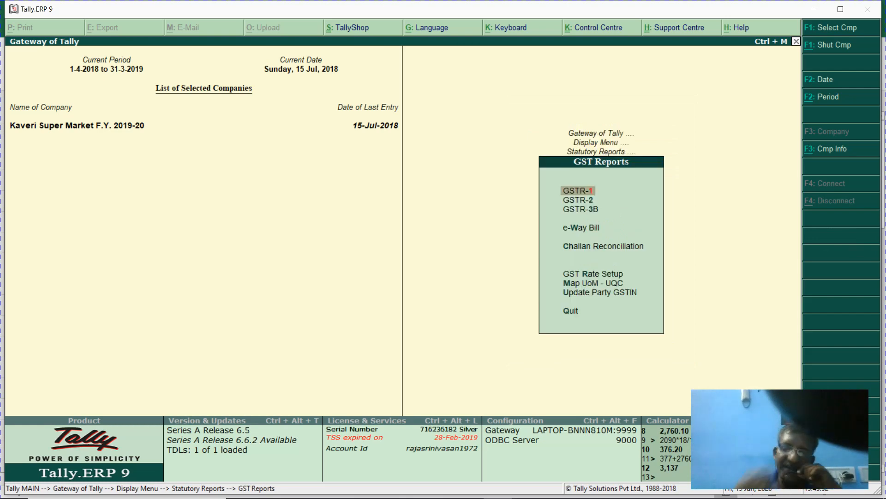
key(3)
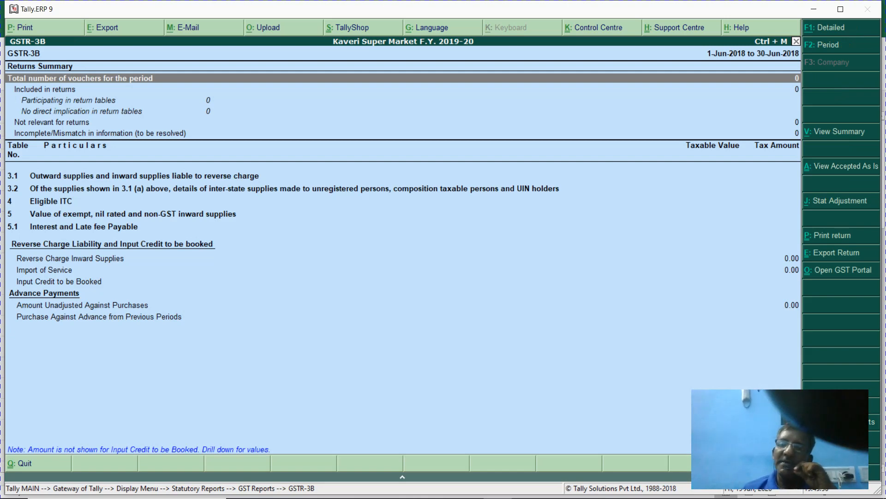
- Set the GSTR-3B period from 1-7-2018 to 31-7-2018
key(F2)
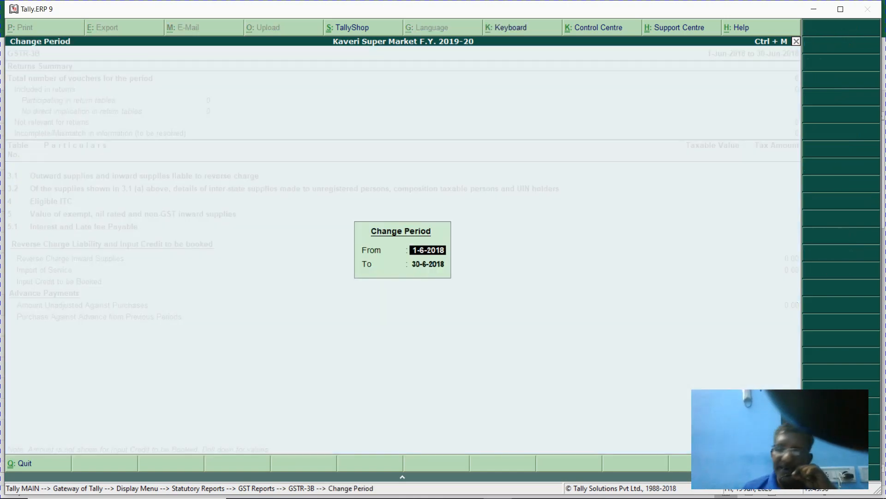
text(1.7.201)
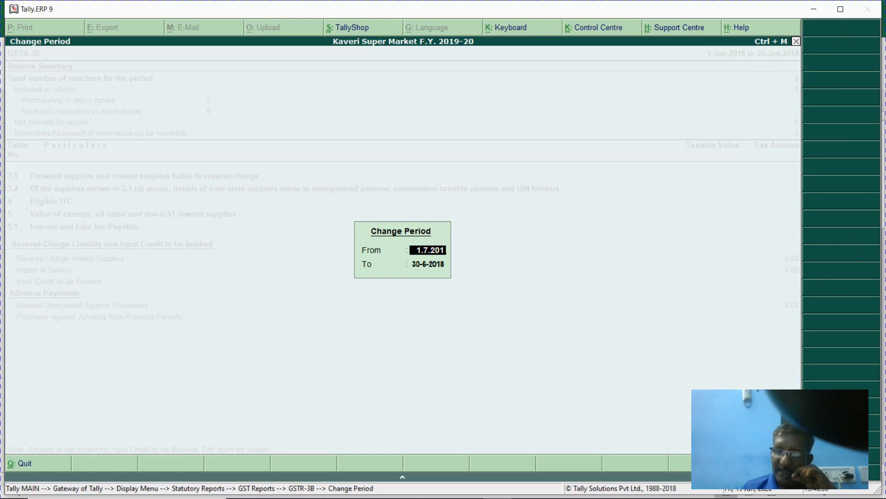
text(8)
key(Return)
text(31.7)
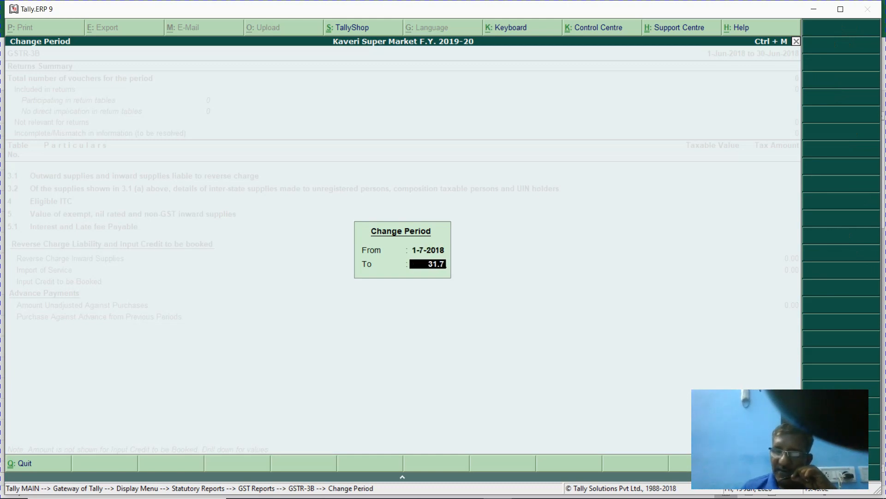
text(.2018)
key(Return)
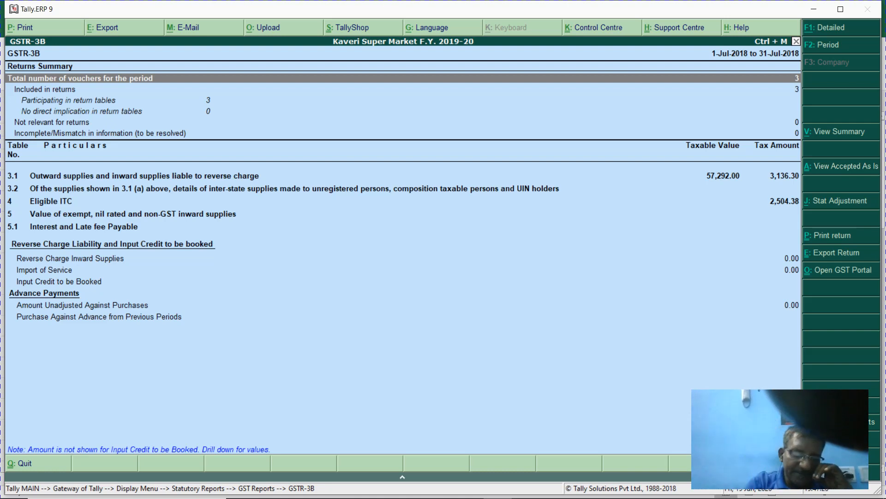
- Switch from the July GSTR-3B report to the Excel workbook hw 1
key(alt+Tab)
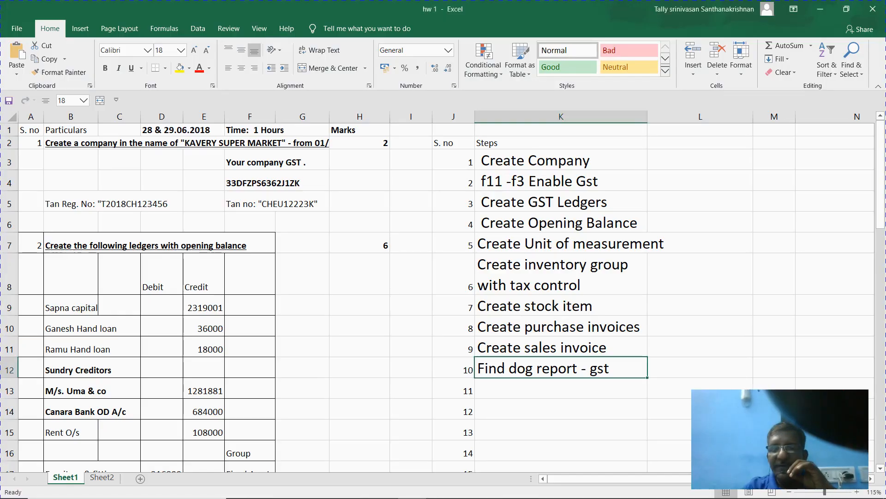
- Enter the contact's phone number in cell K14 below the checklist
click(603, 403)
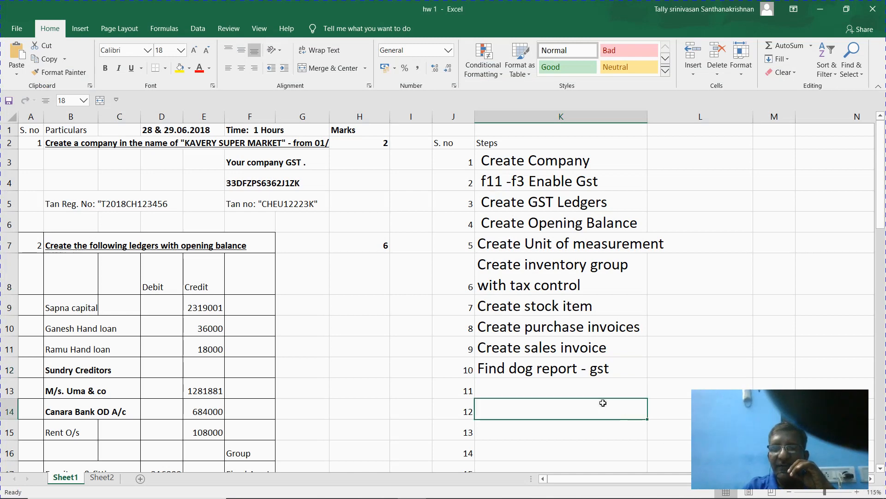
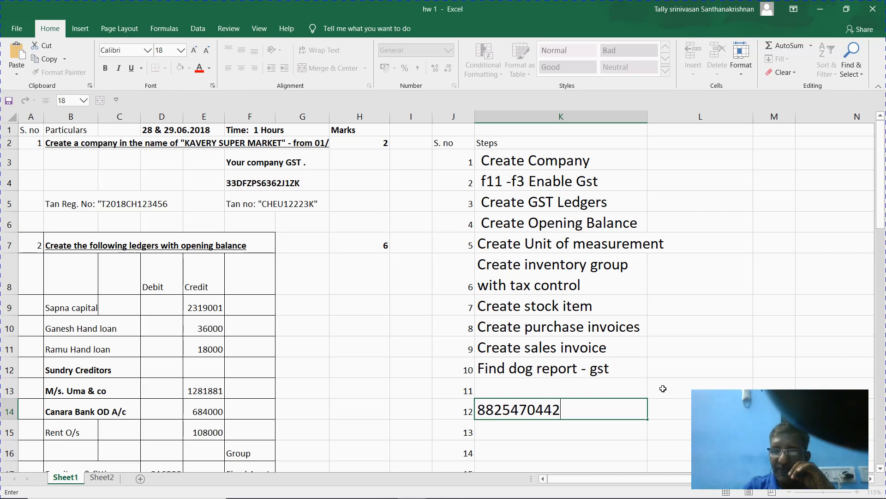
key(Tab)
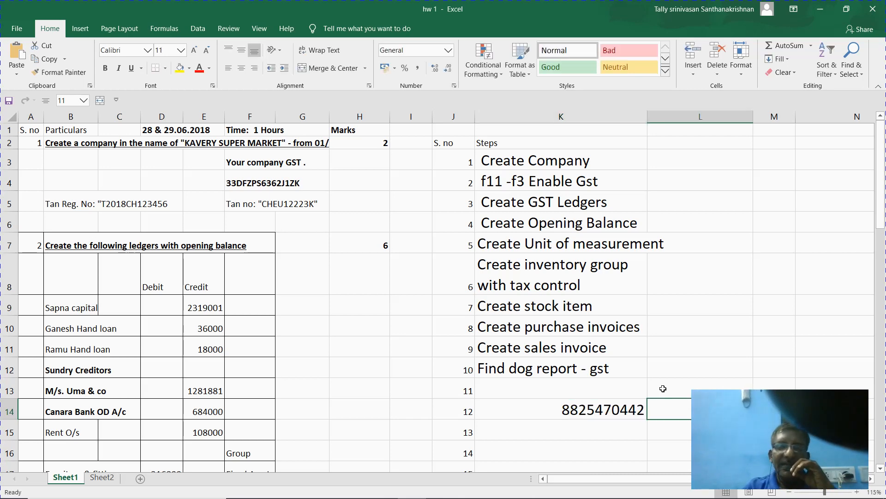
text(taa)
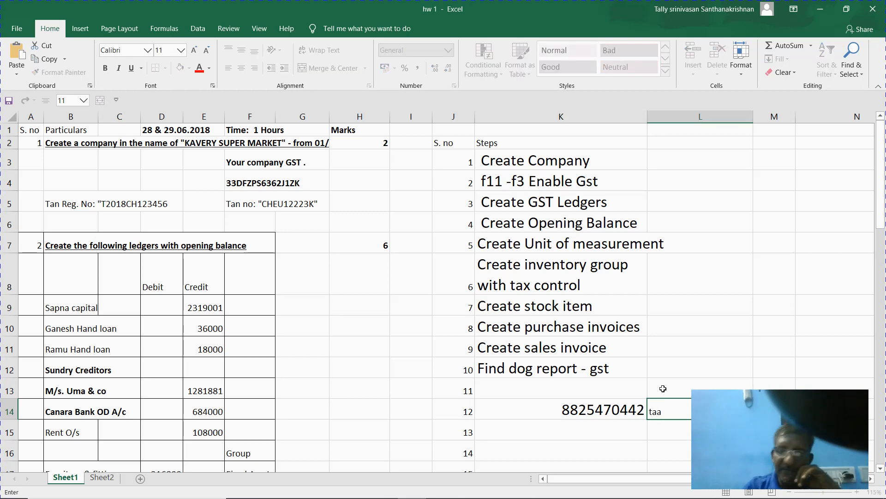
key(Return)
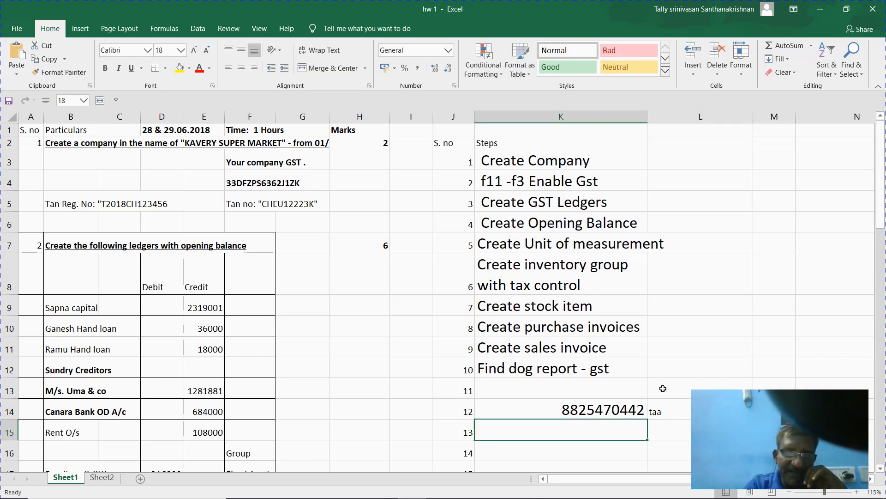
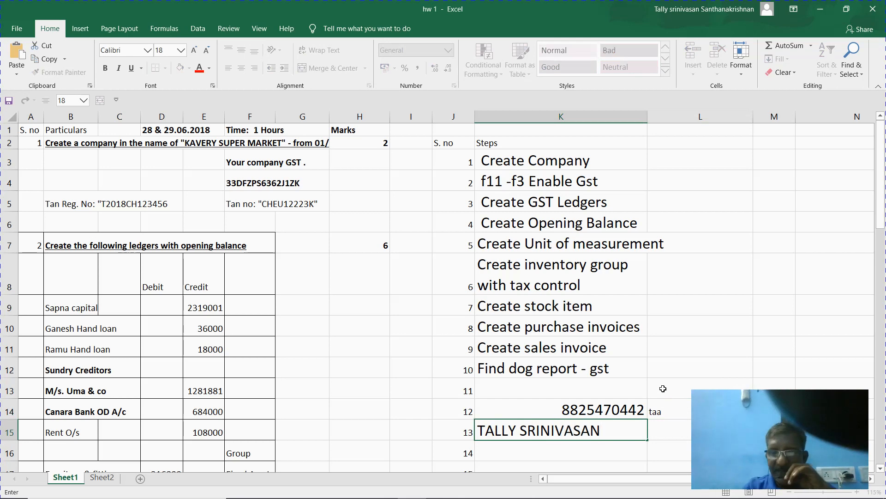
- Enter the contact's full name in K15, then go back to Tally
key(Return)
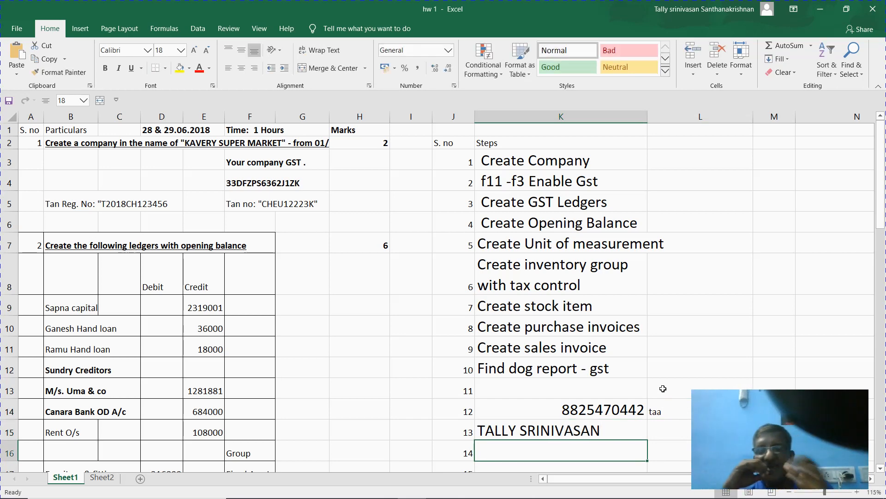
key(alt+Tab)
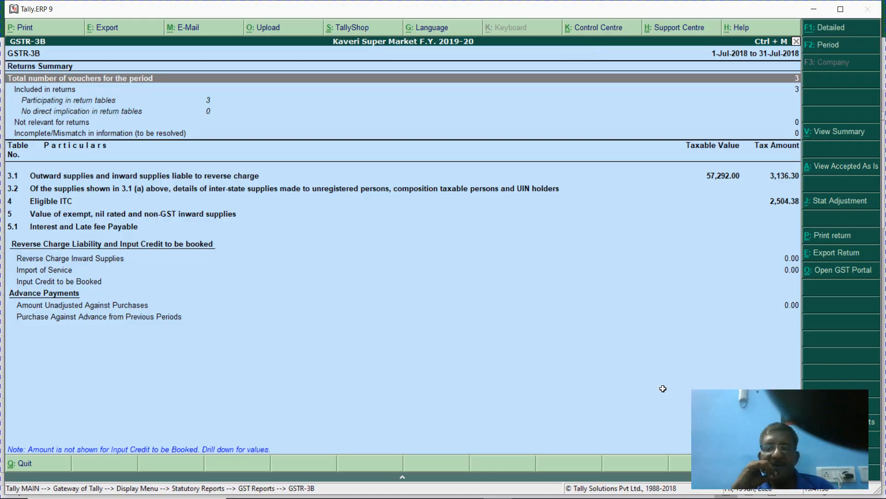
- Minimise Tally to reveal the Excel checklist and select cell M3
key(alt+Tab)
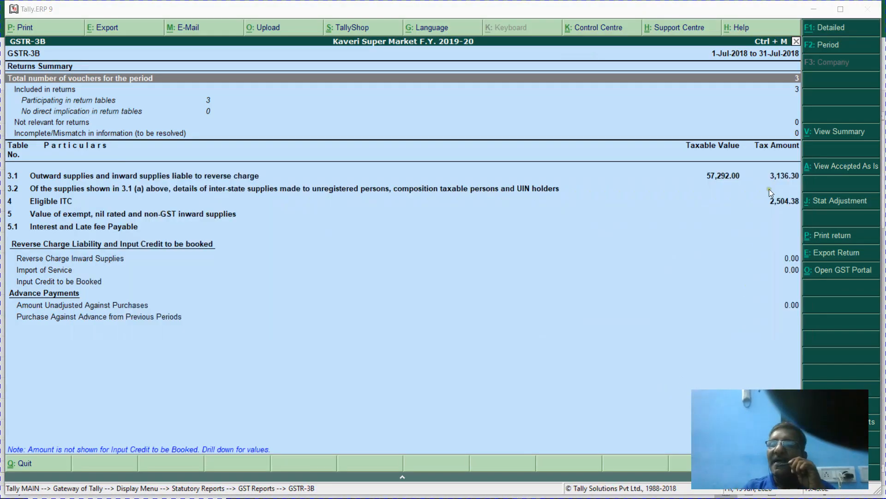
click(813, 9)
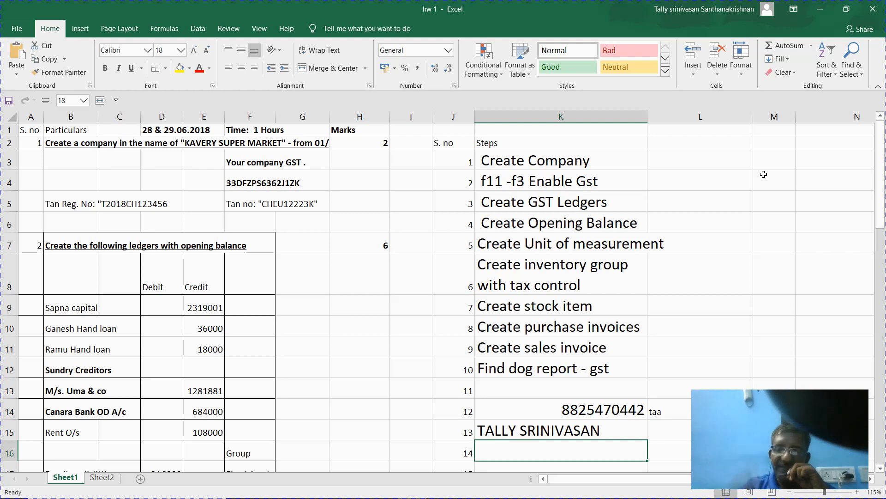
click(789, 158)
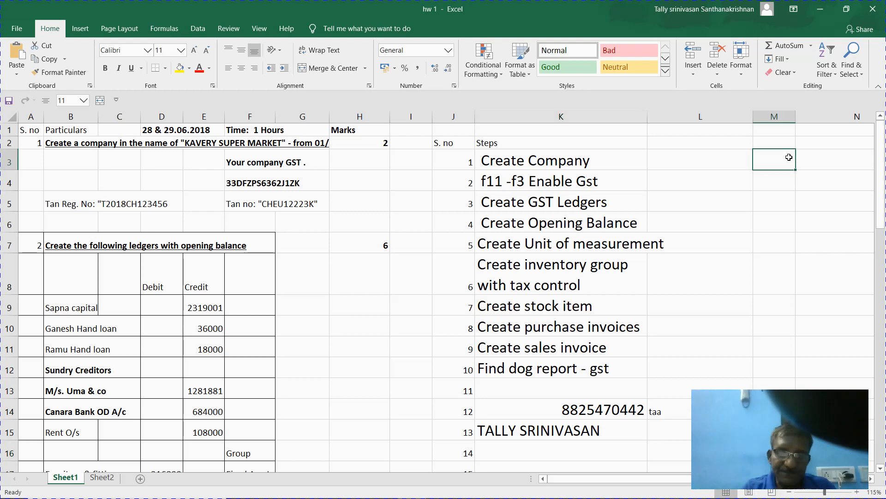